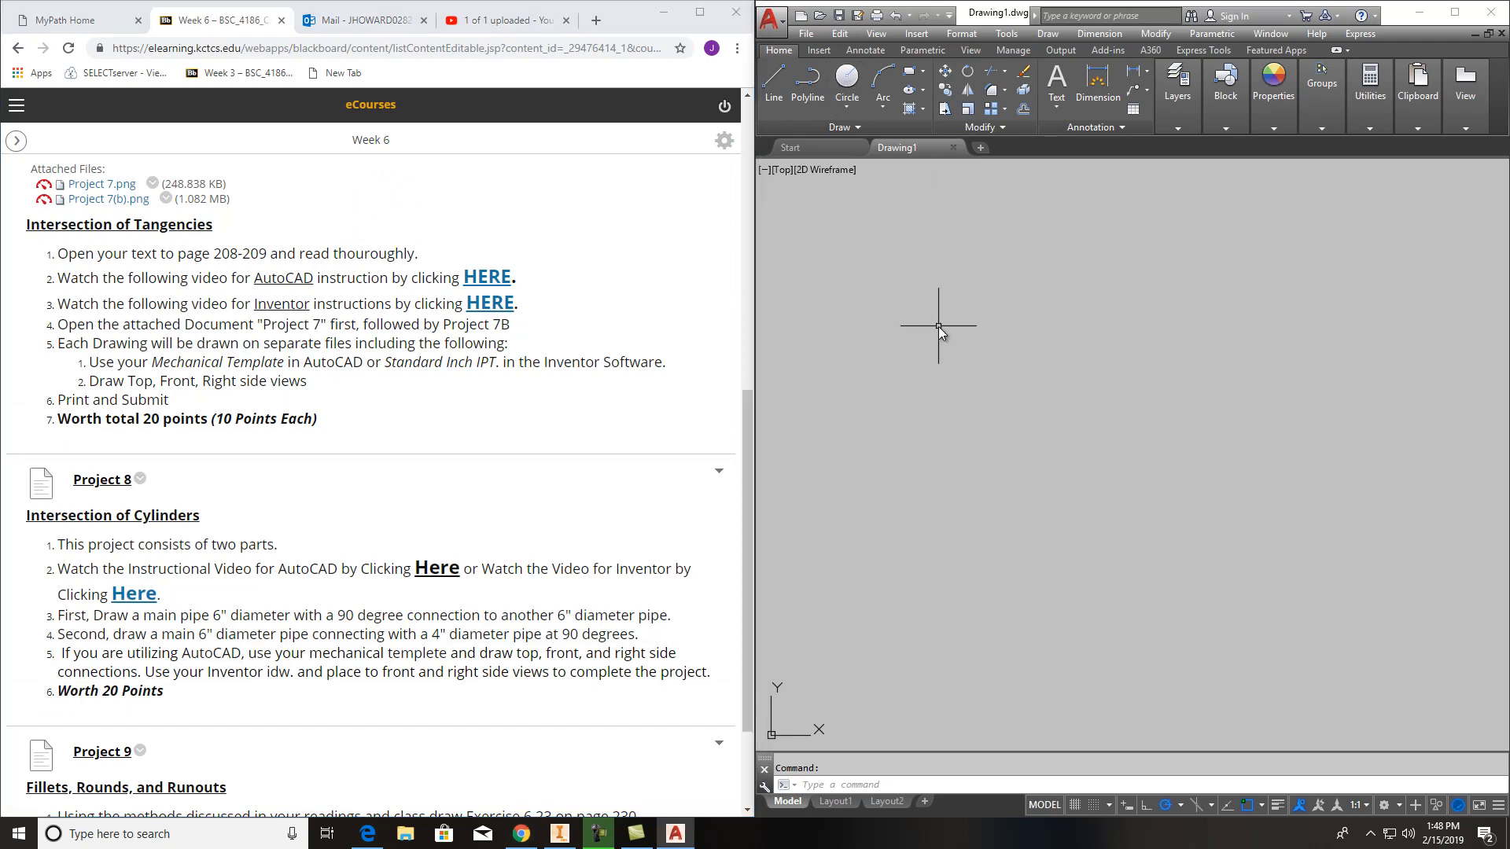
# Draw a circle with a radius of 6 in the drawing area for the main pipe's top view
pyautogui.click(847, 79)
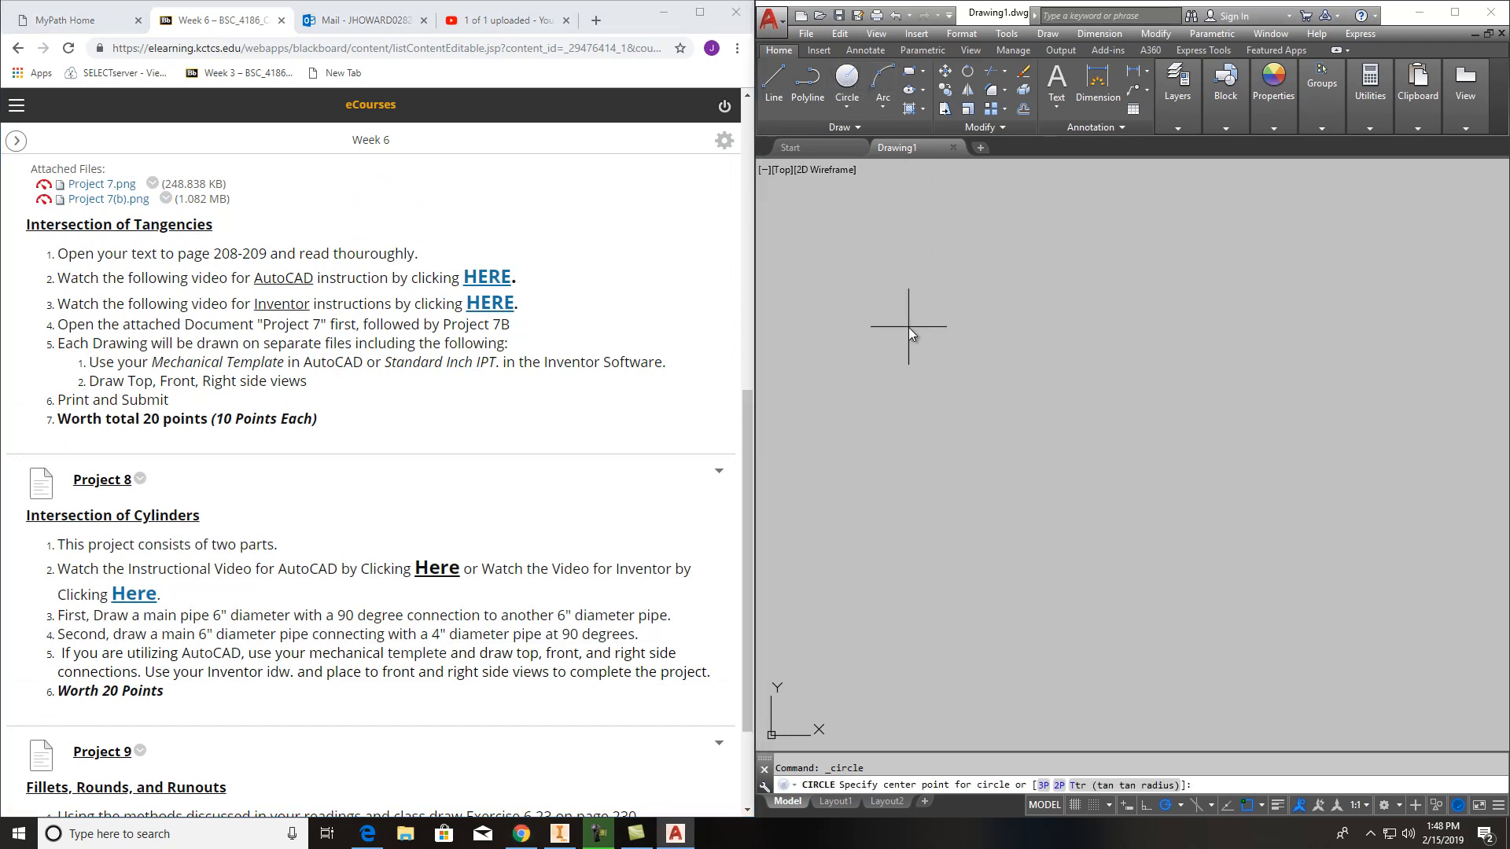
pyautogui.click(958, 354)
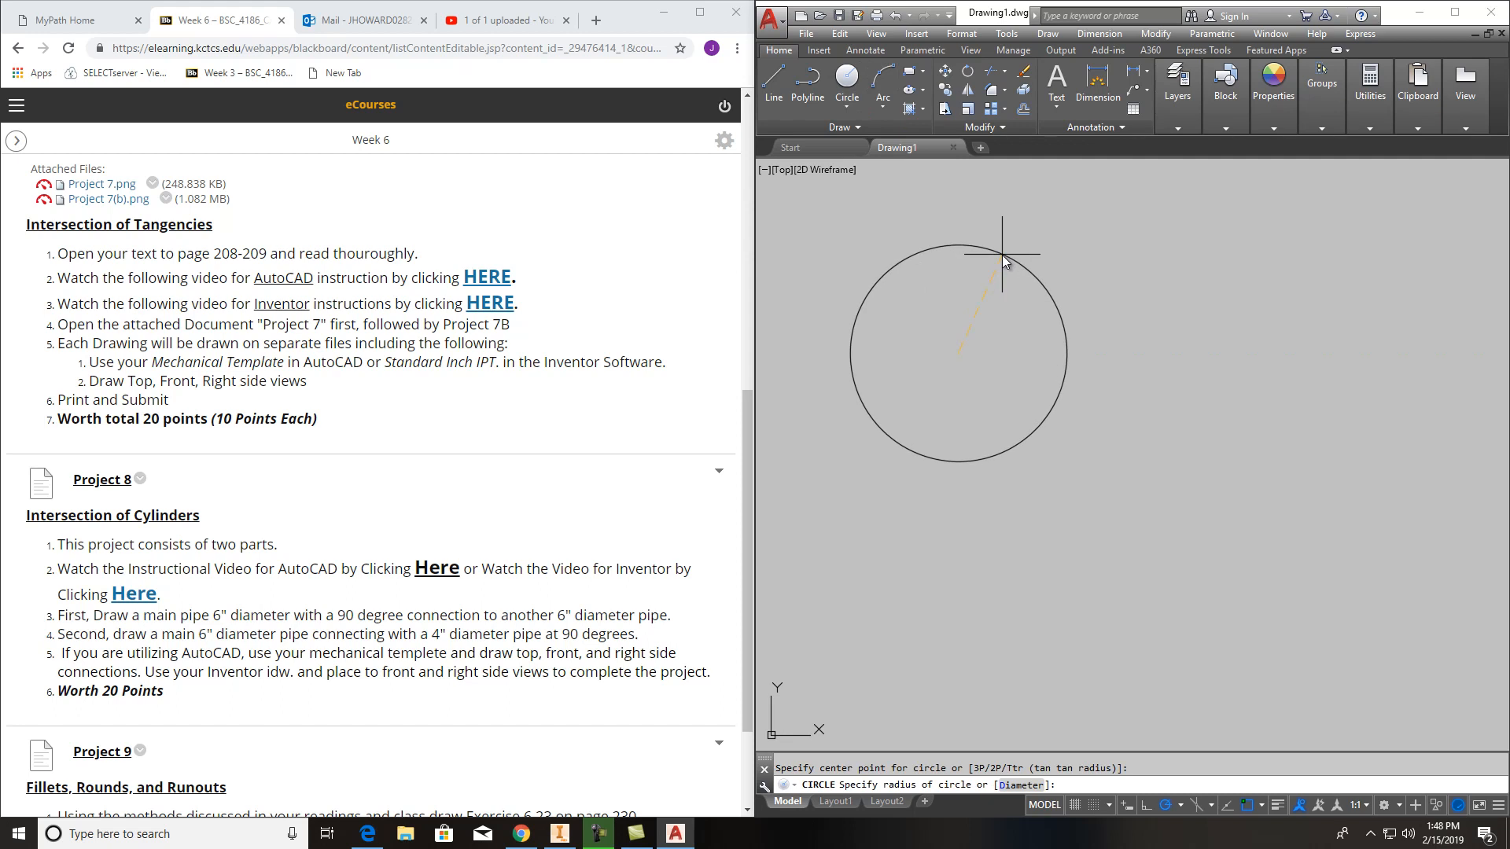
pyautogui.write('6')
pyautogui.press('Return')
pyautogui.scroll(-10, 1074, 316)
pyautogui.scroll(3, 1022, 323)
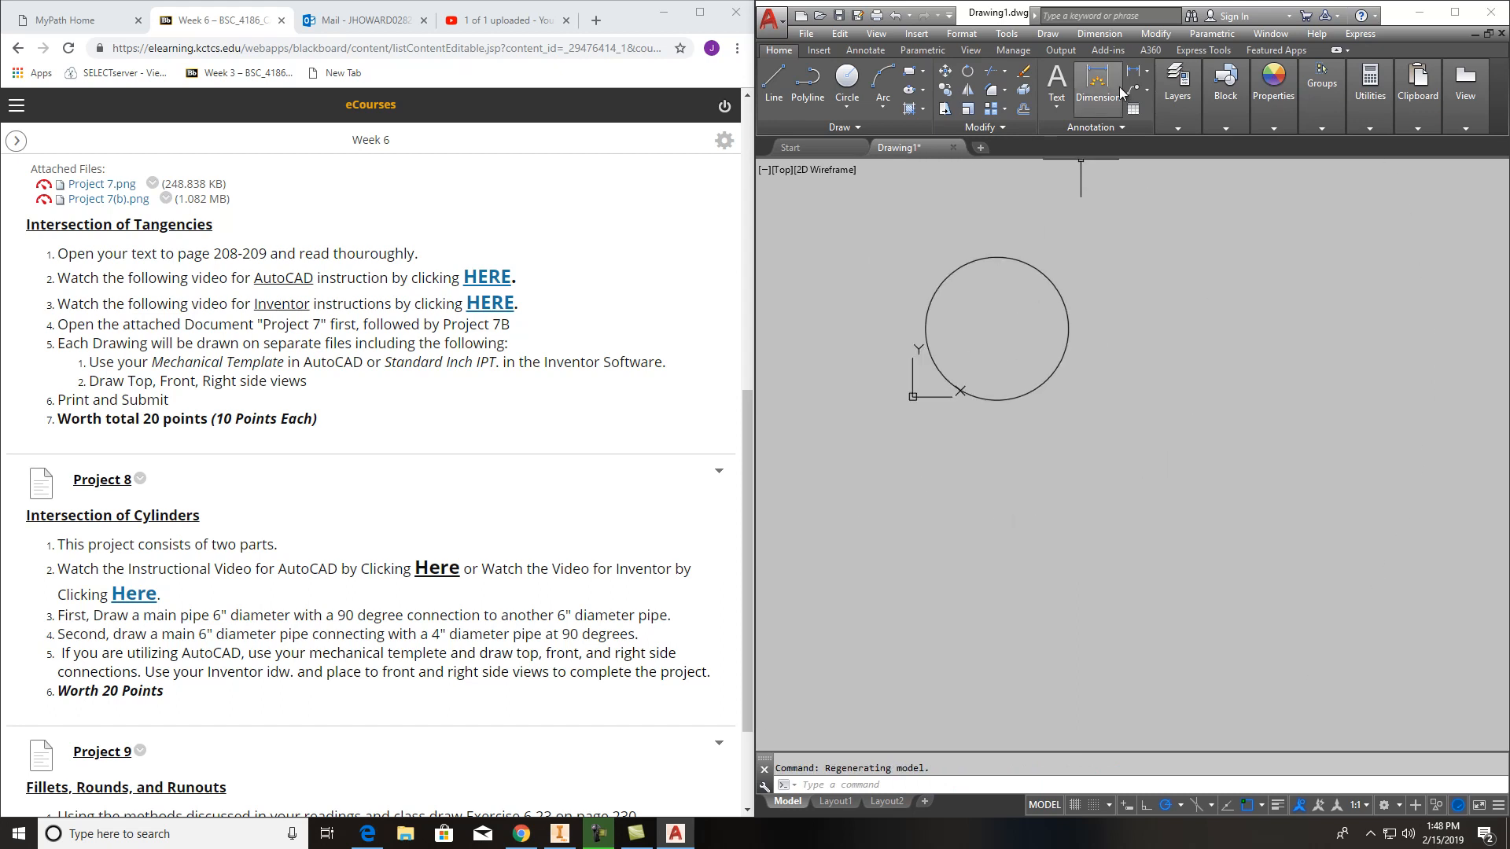
# Add a radius dimension to the circle to check its size, and delete the dimension
pyautogui.click(1147, 73)
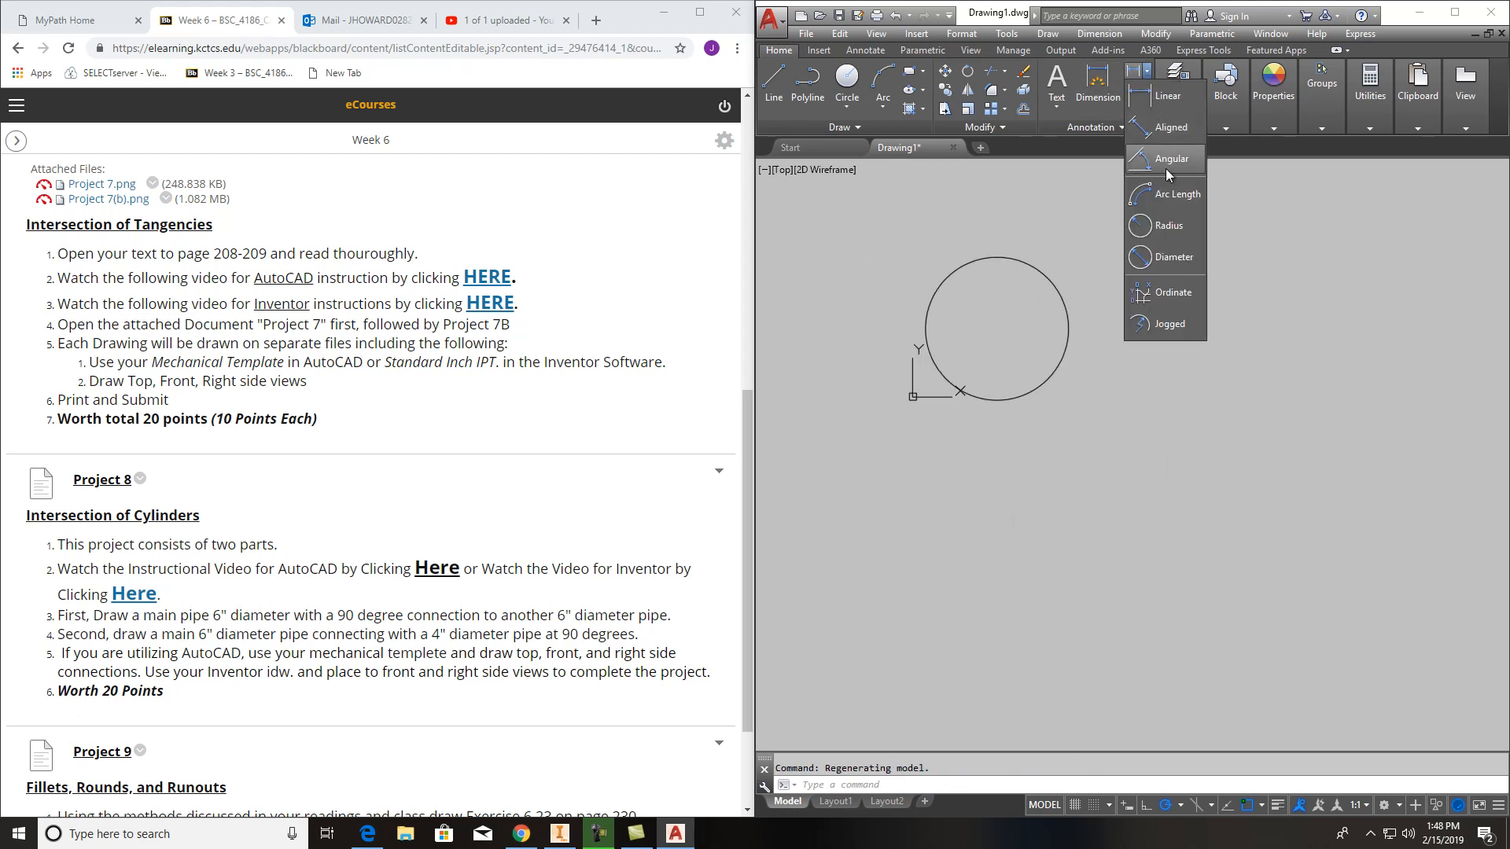
pyautogui.click(1166, 225)
pyautogui.click(1052, 273)
pyautogui.scroll(6, 1082, 256)
pyautogui.scroll(-6, 1083, 256)
pyautogui.click(1083, 256)
pyautogui.click(1082, 234)
pyautogui.press('Delete')
# Set the circle's diameter to 6 in its properties and deselect it
pyautogui.click(1043, 277)
pyautogui.rightClick(1041, 278)
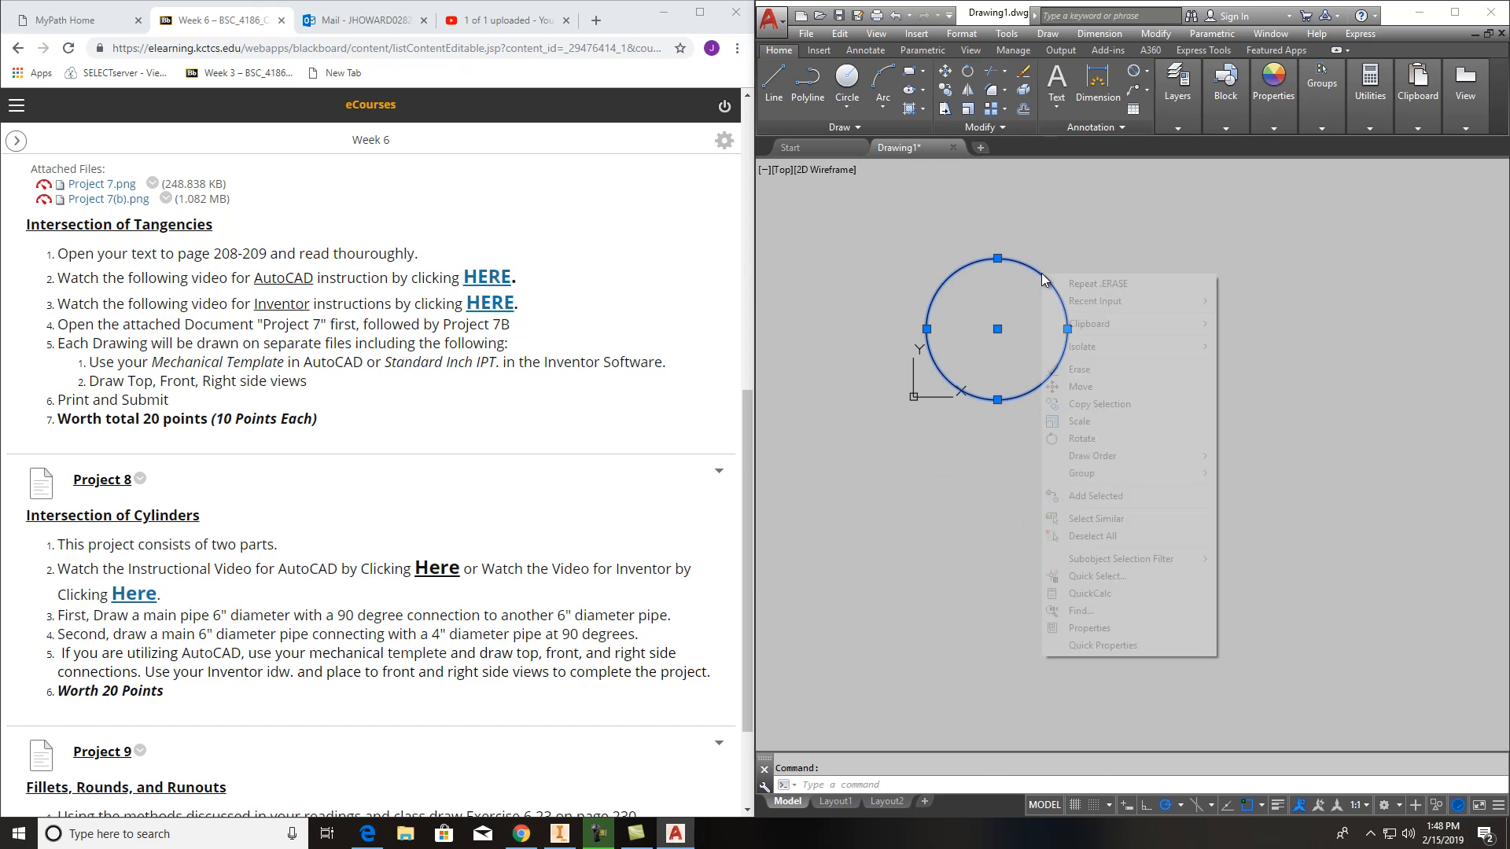
pyautogui.click(1111, 629)
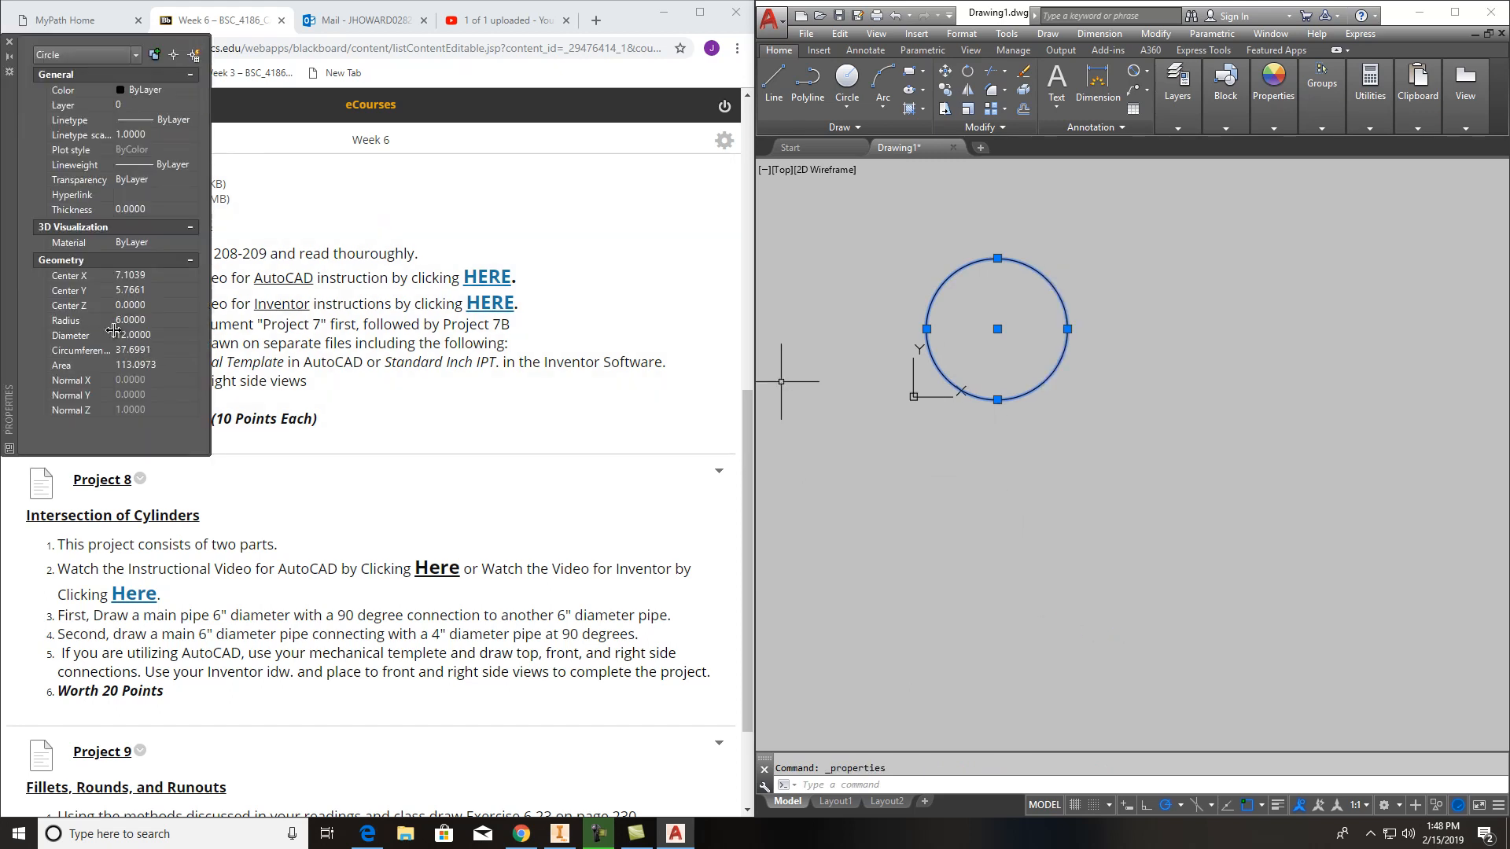
pyautogui.click(127, 335)
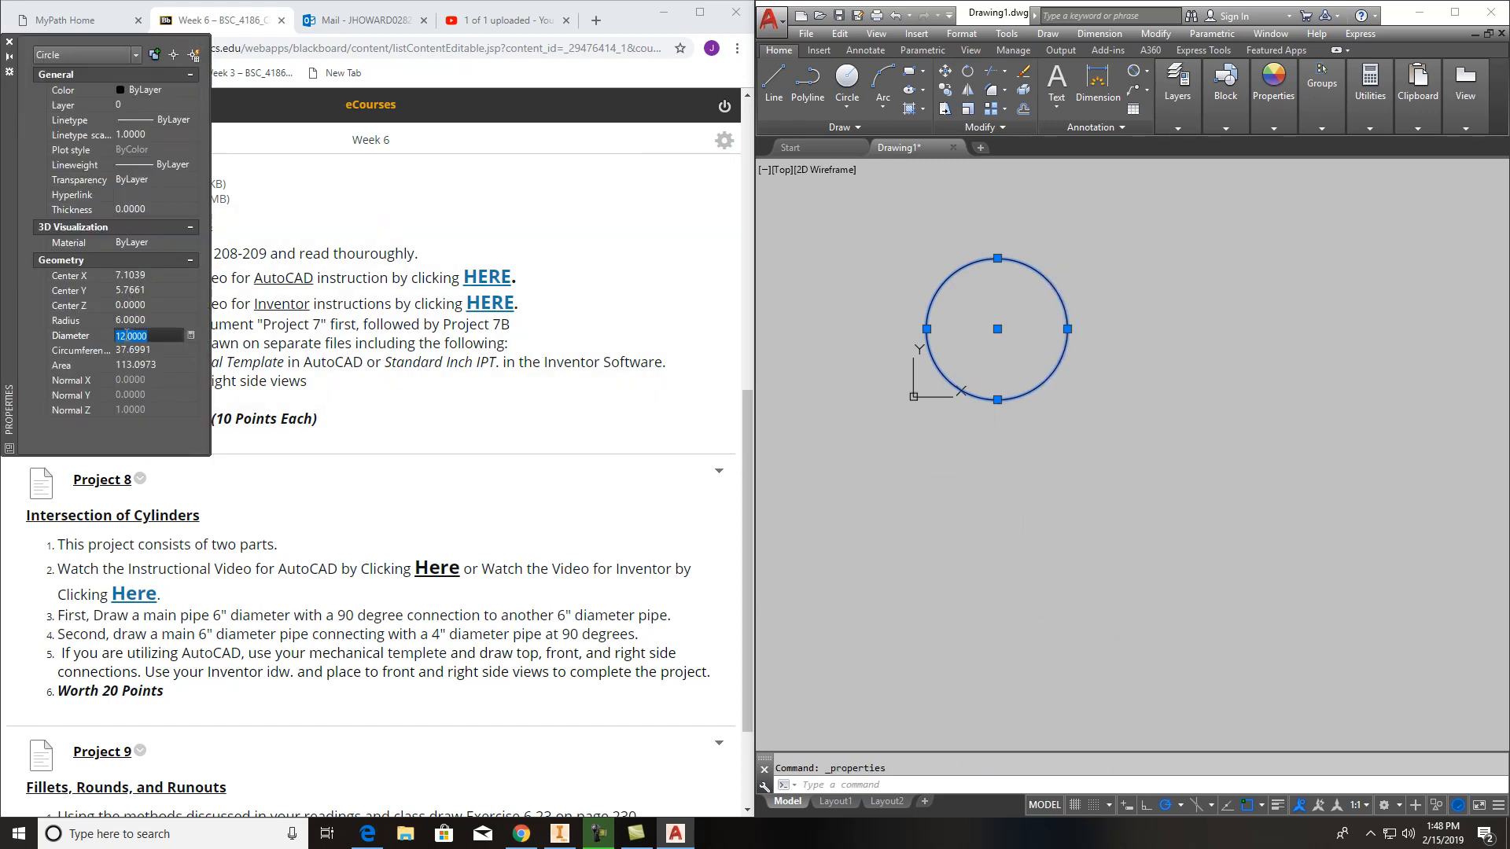
pyautogui.write('6')
pyautogui.press('Return')
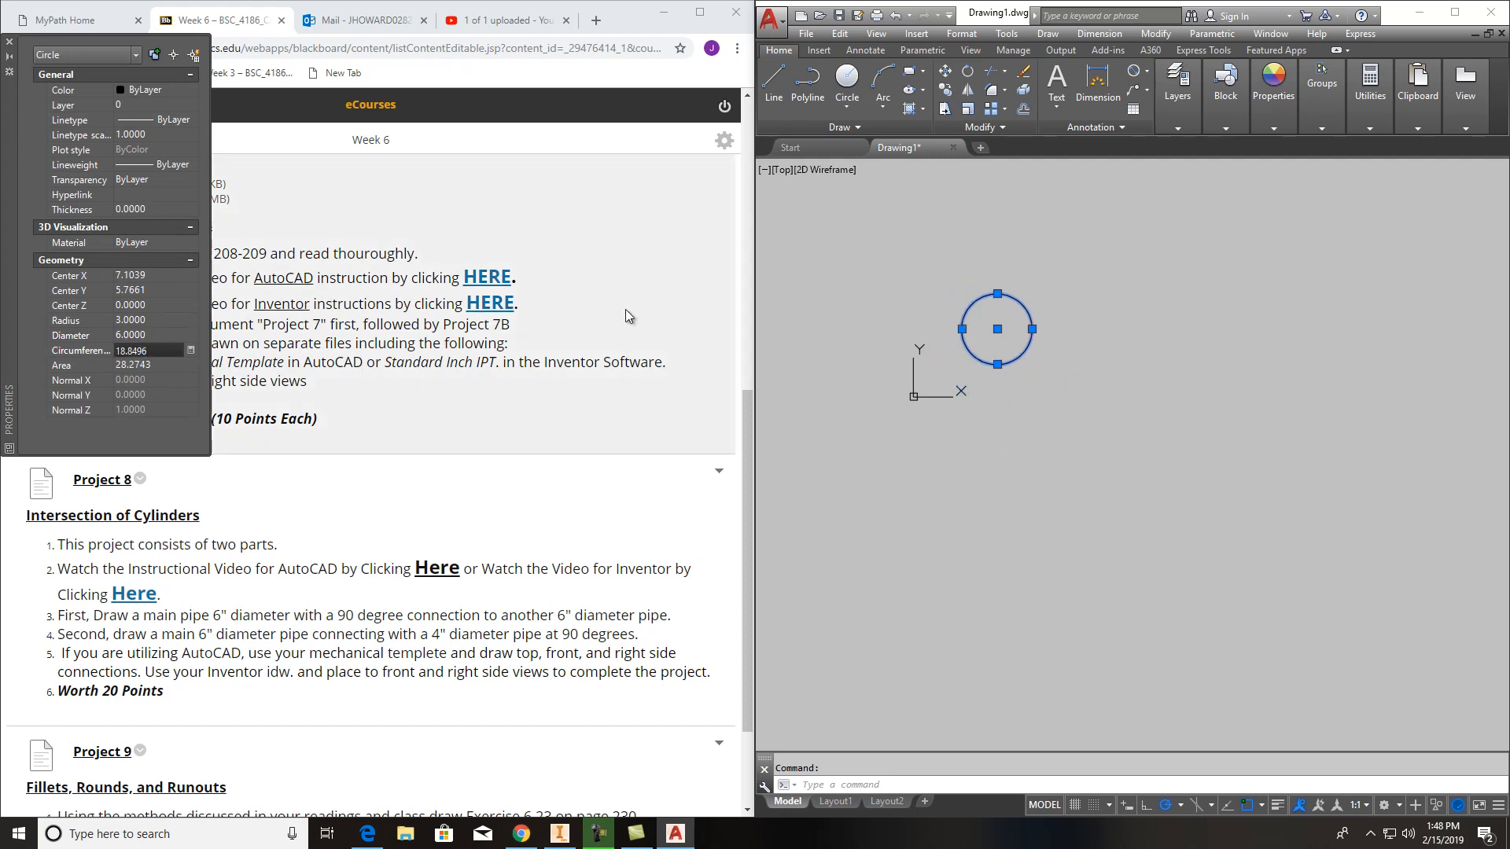
pyautogui.press('Escape')
# Draw equal vertical lines down from the circle's left and right quadrants and join their lower ends with a horizontal line
pyautogui.moveTo(950, 404); pyautogui.dragTo(871, 395, button='middle')
pyautogui.click(773, 83)
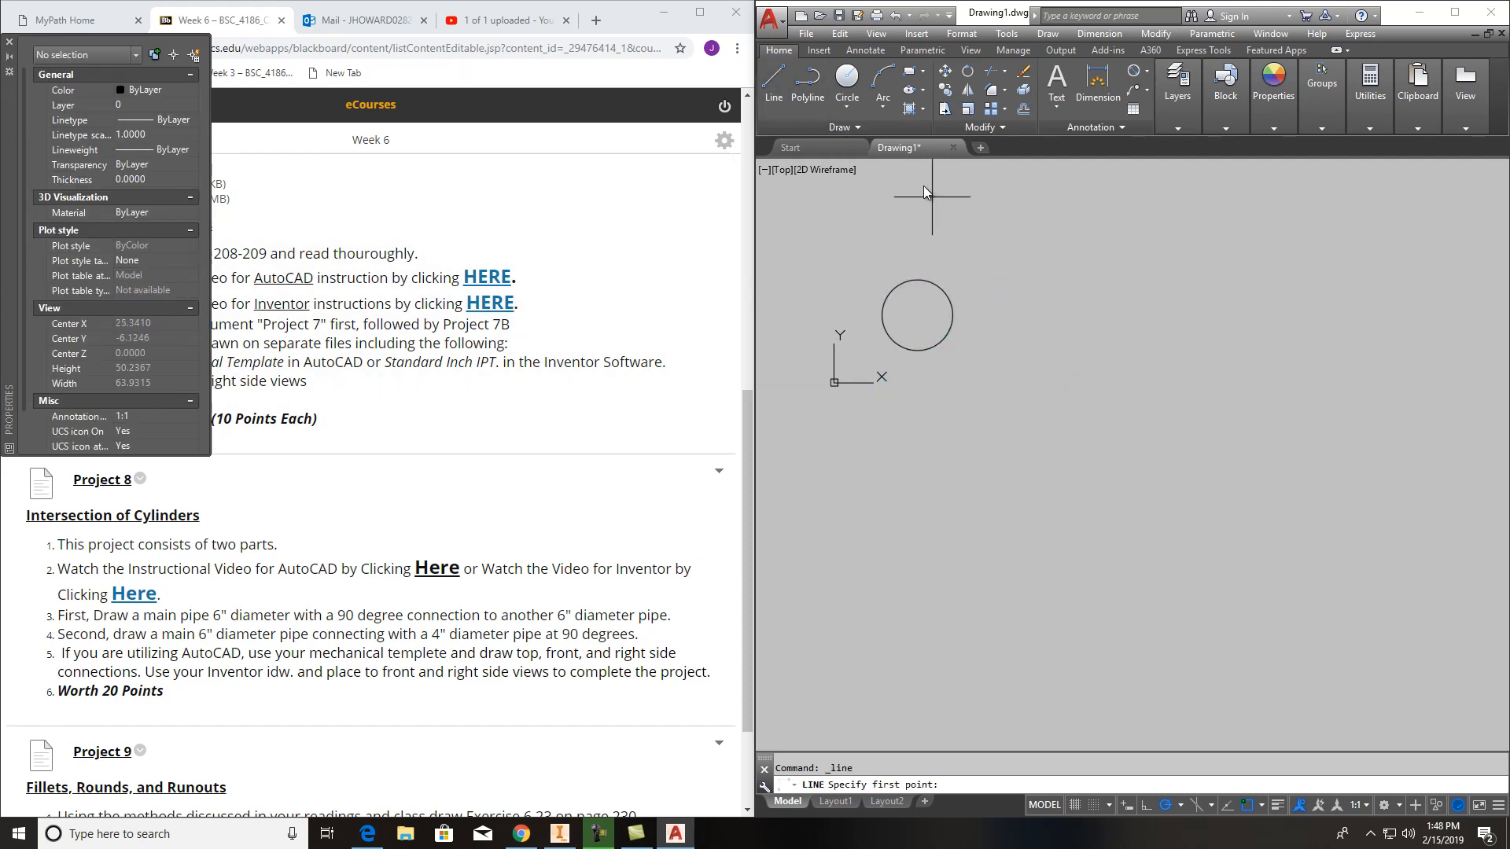
pyautogui.click(884, 331)
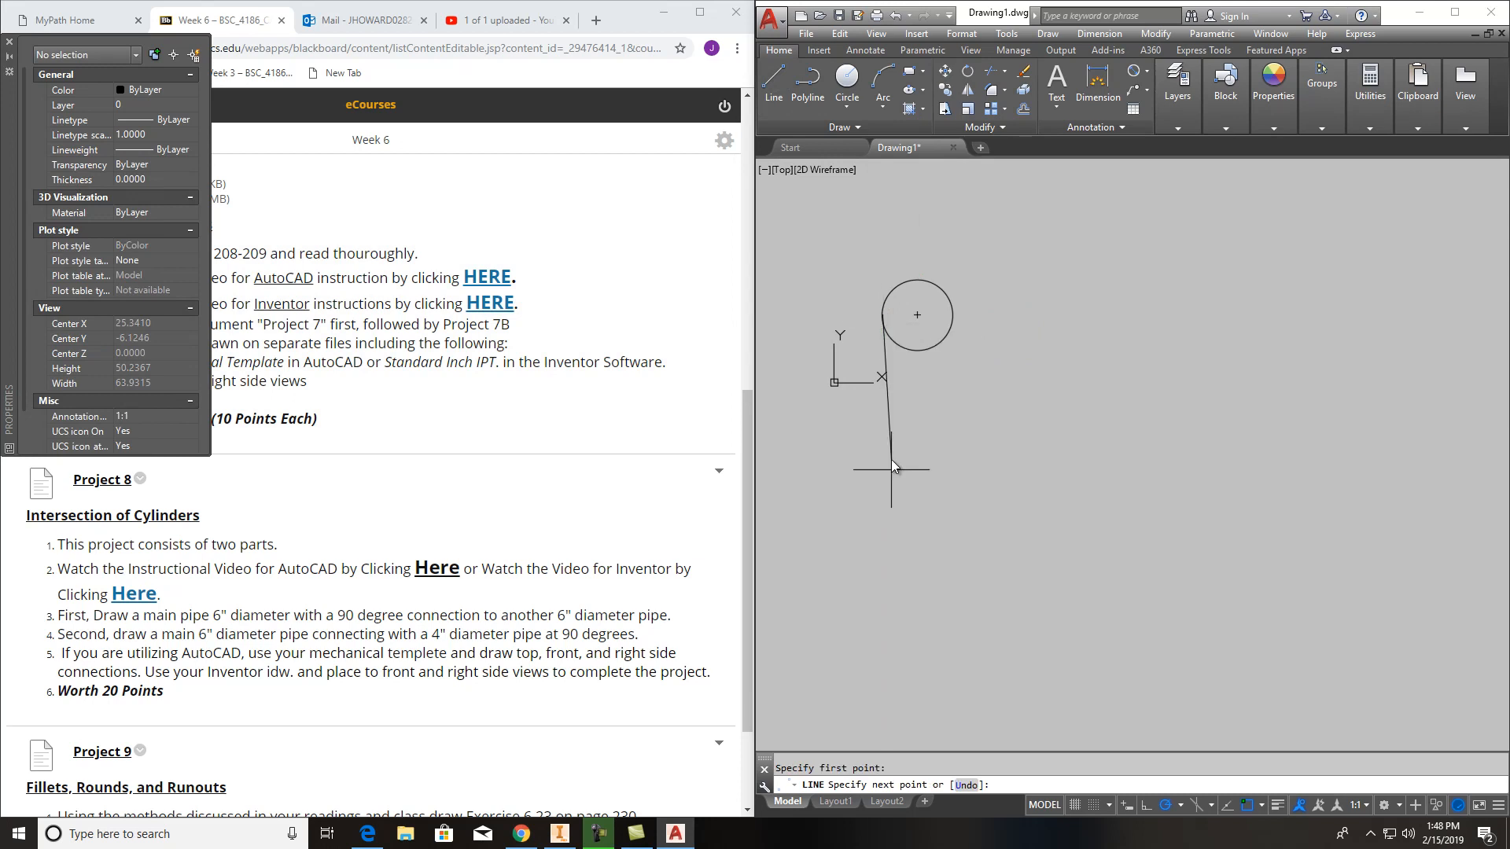
pyautogui.click(882, 548)
pyautogui.press('Return')
pyautogui.press('Return')
pyautogui.click(954, 322)
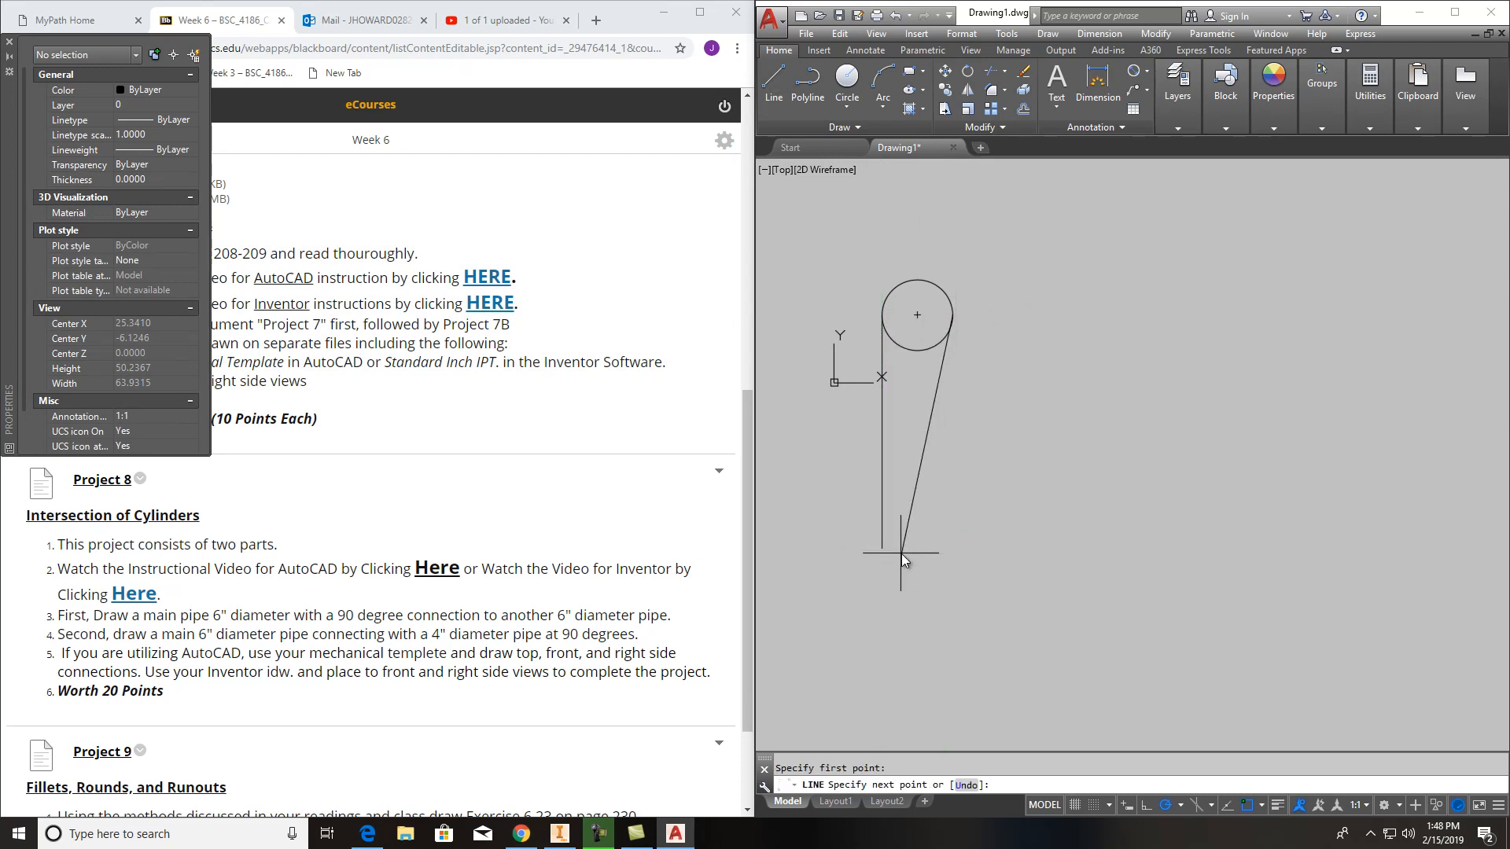
pyautogui.click(953, 548)
pyautogui.click(881, 548)
pyautogui.press('Return')
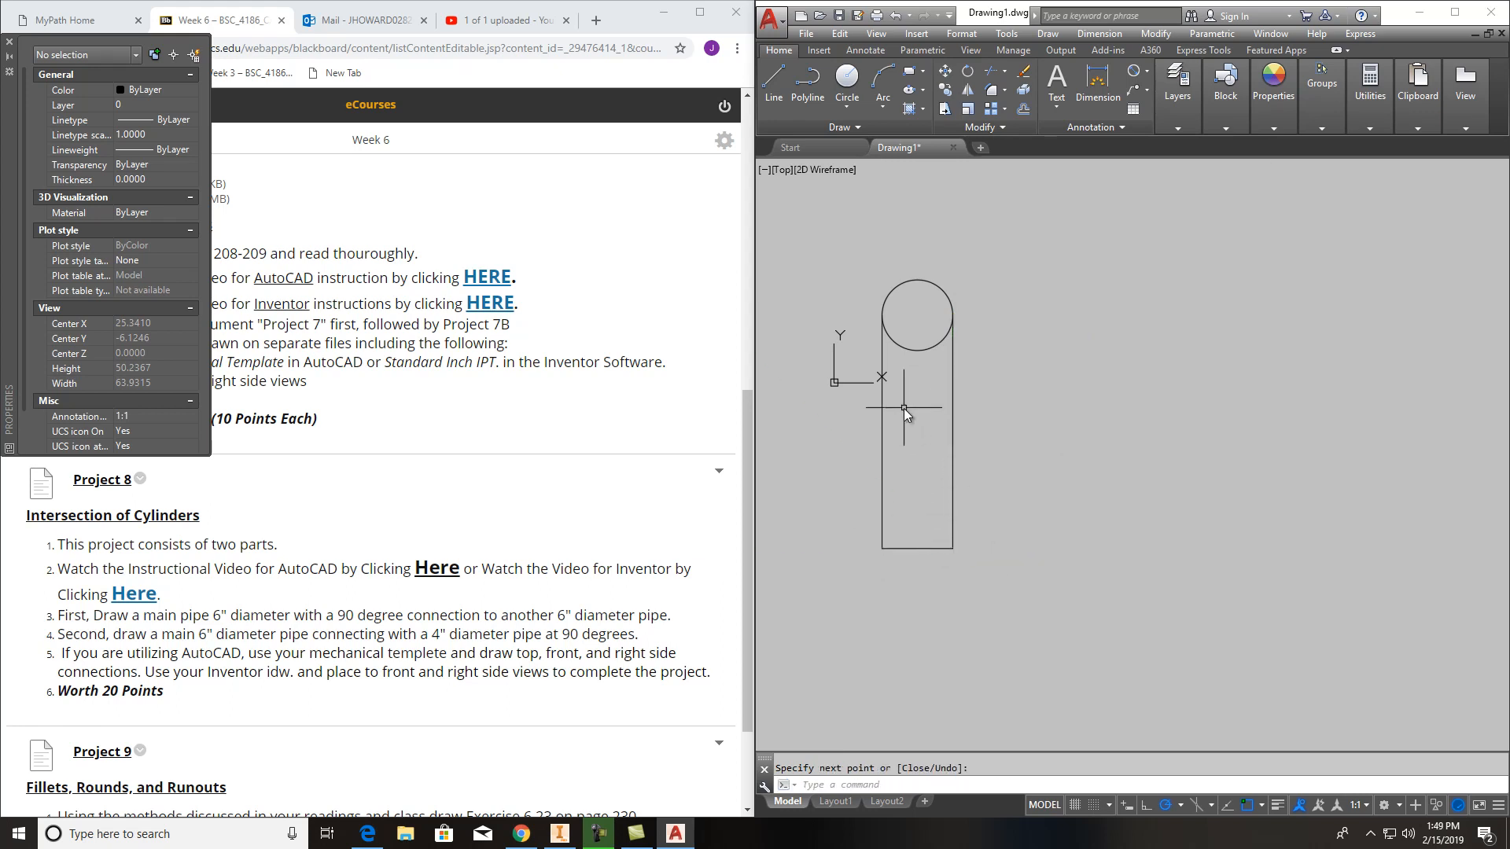
# Draw a horizontal line between the two vertical lines just below the circle, starting at a nearest-snap point on the left one
pyautogui.moveTo(929, 482); pyautogui.dragTo(926, 477, button='middle')
pyautogui.press('Escape')
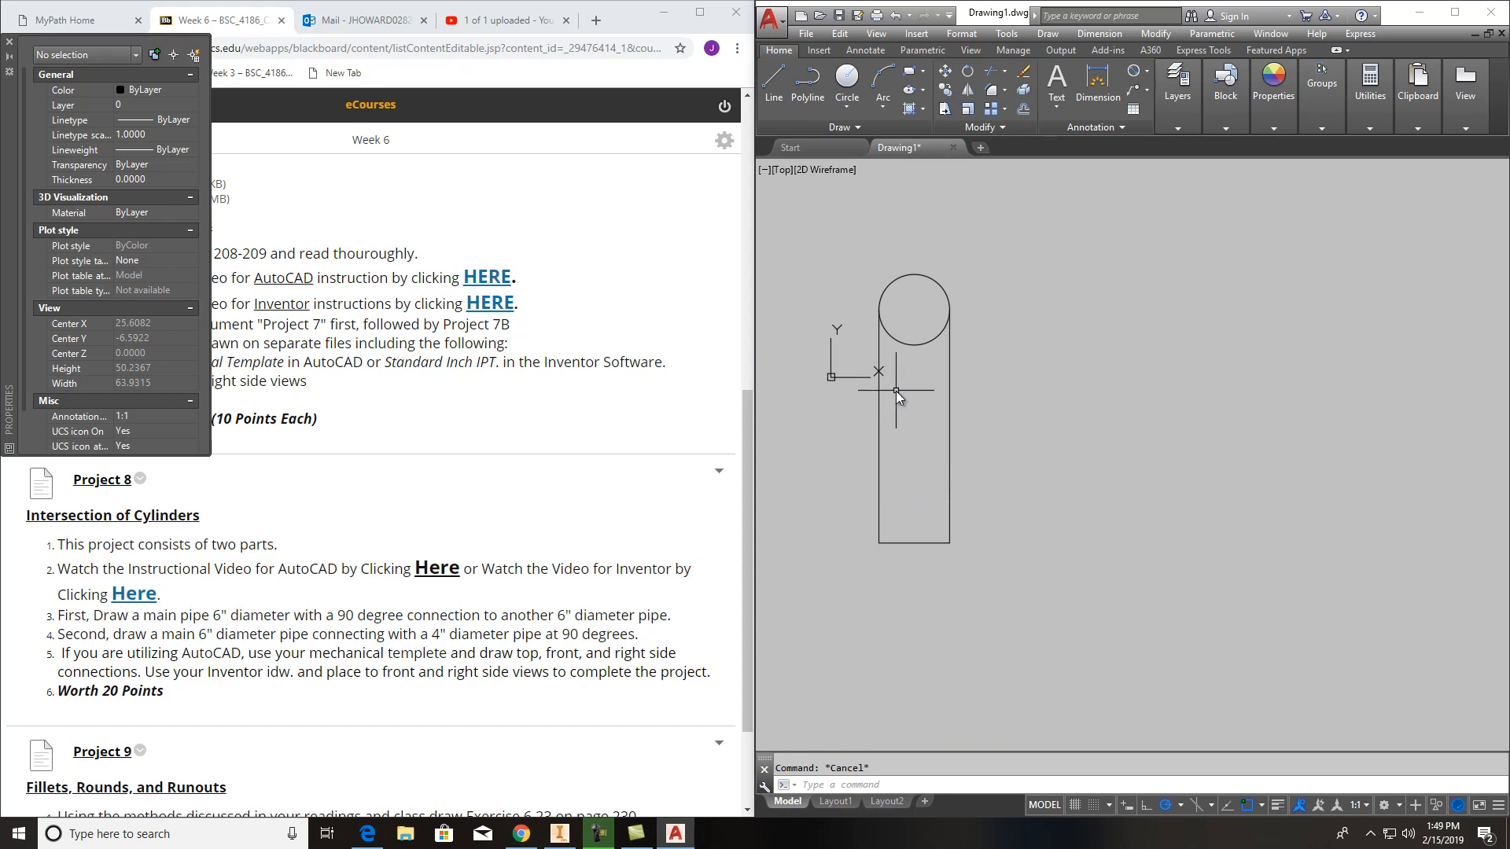
pyautogui.press('Return')
pyautogui.keyDown('shift'); pyautogui.rightClick(876, 393); pyautogui.keyUp('shift')
pyautogui.click(925, 738)
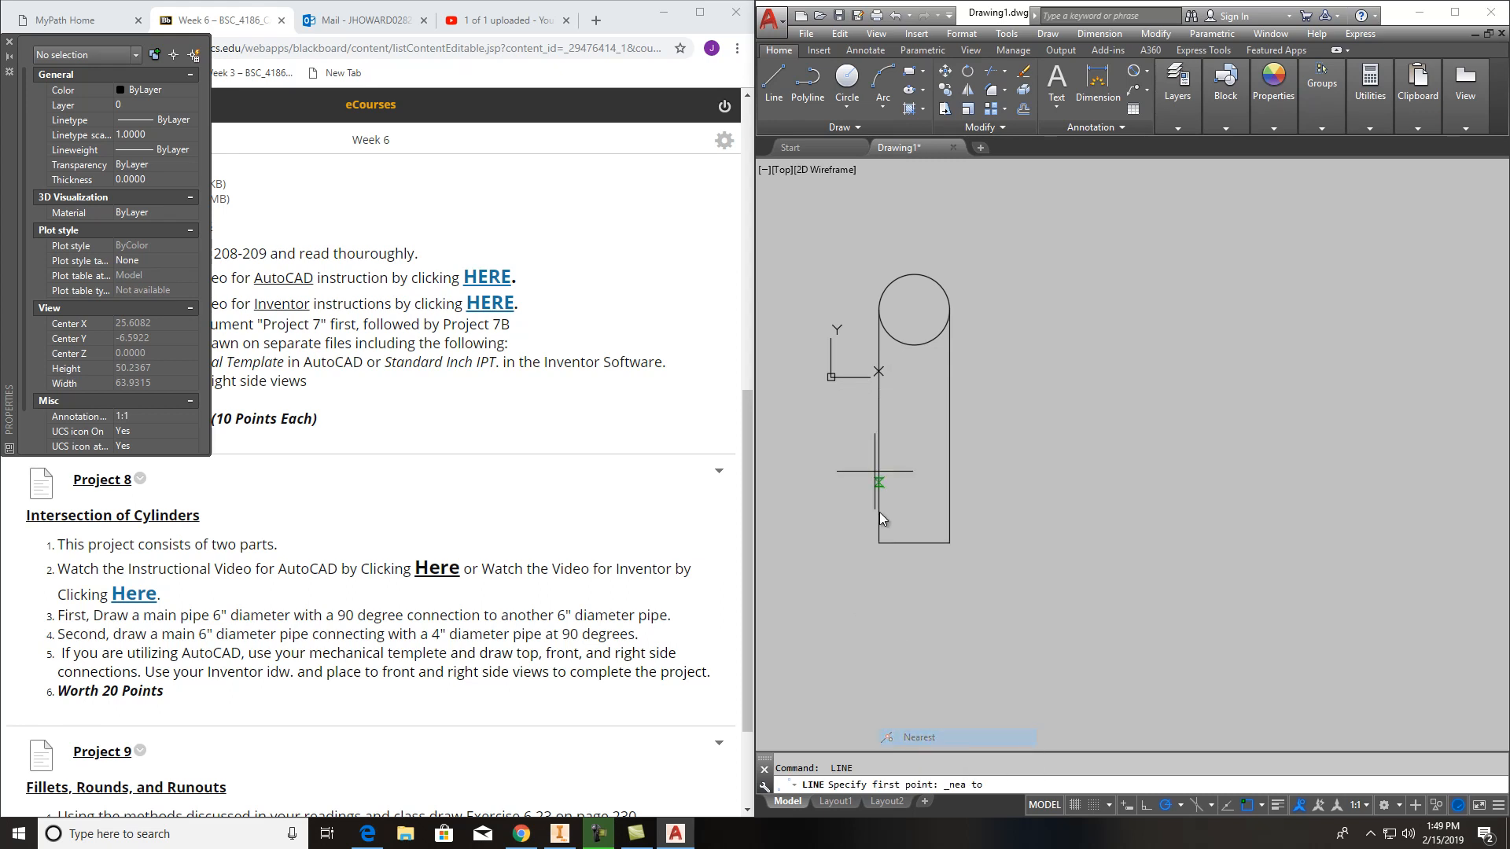
pyautogui.click(880, 391)
pyautogui.click(946, 390)
pyautogui.press('Escape')
# Trim the vertical lines between the circle and the horizontal line, leaving a separate front-view rectangle
pyautogui.click(992, 73)
pyautogui.press('Return')
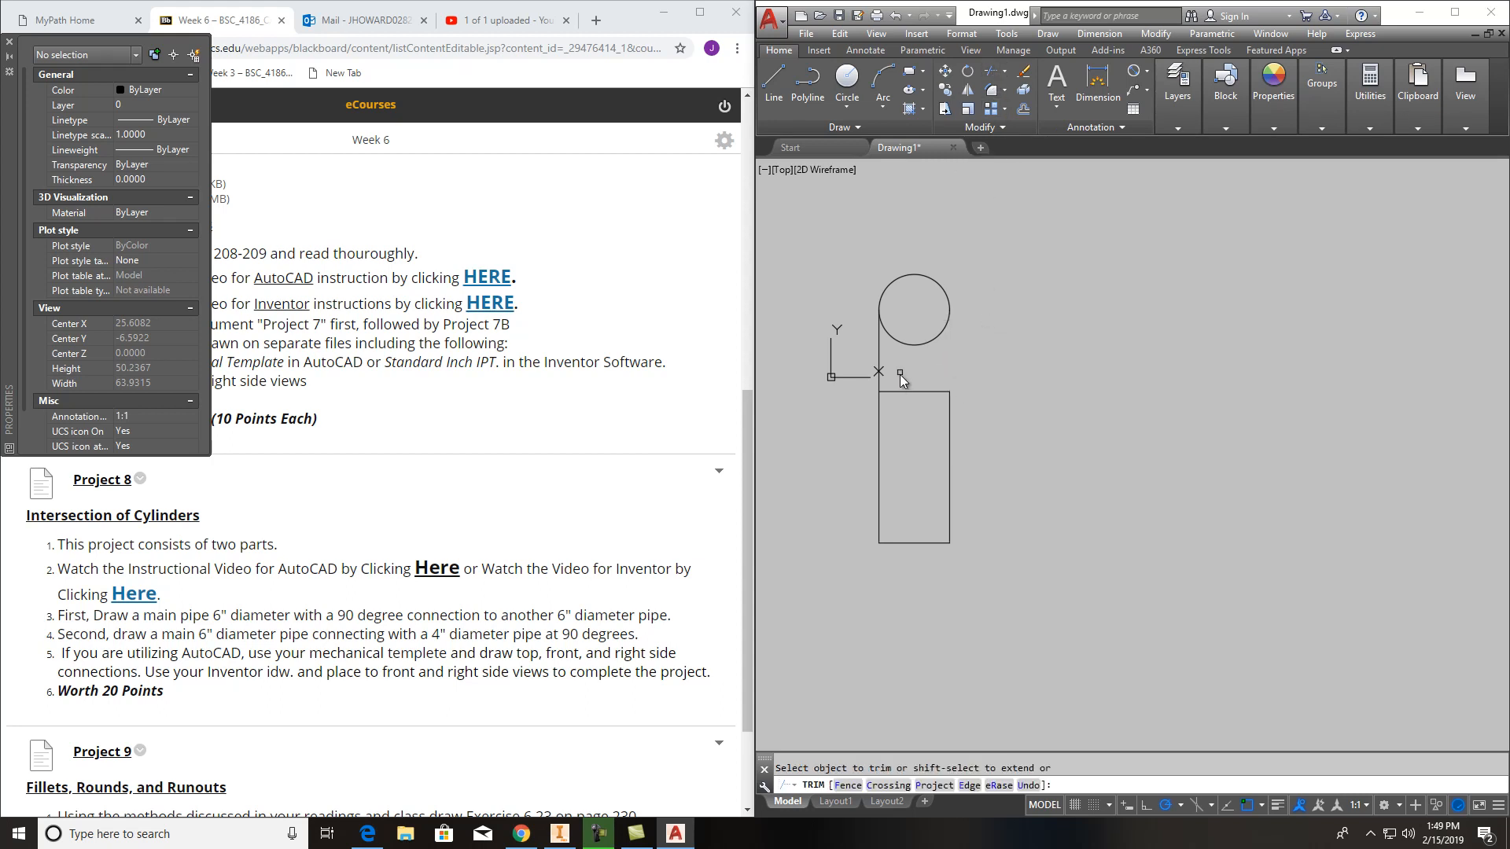
pyautogui.click(879, 356)
pyautogui.press('Escape')
# Draw the branch pipe in the top view from the circle's top quadrant to its bottom quadrant, with object snap tracking on
pyautogui.moveTo(933, 500); pyautogui.dragTo(903, 550, button='middle')
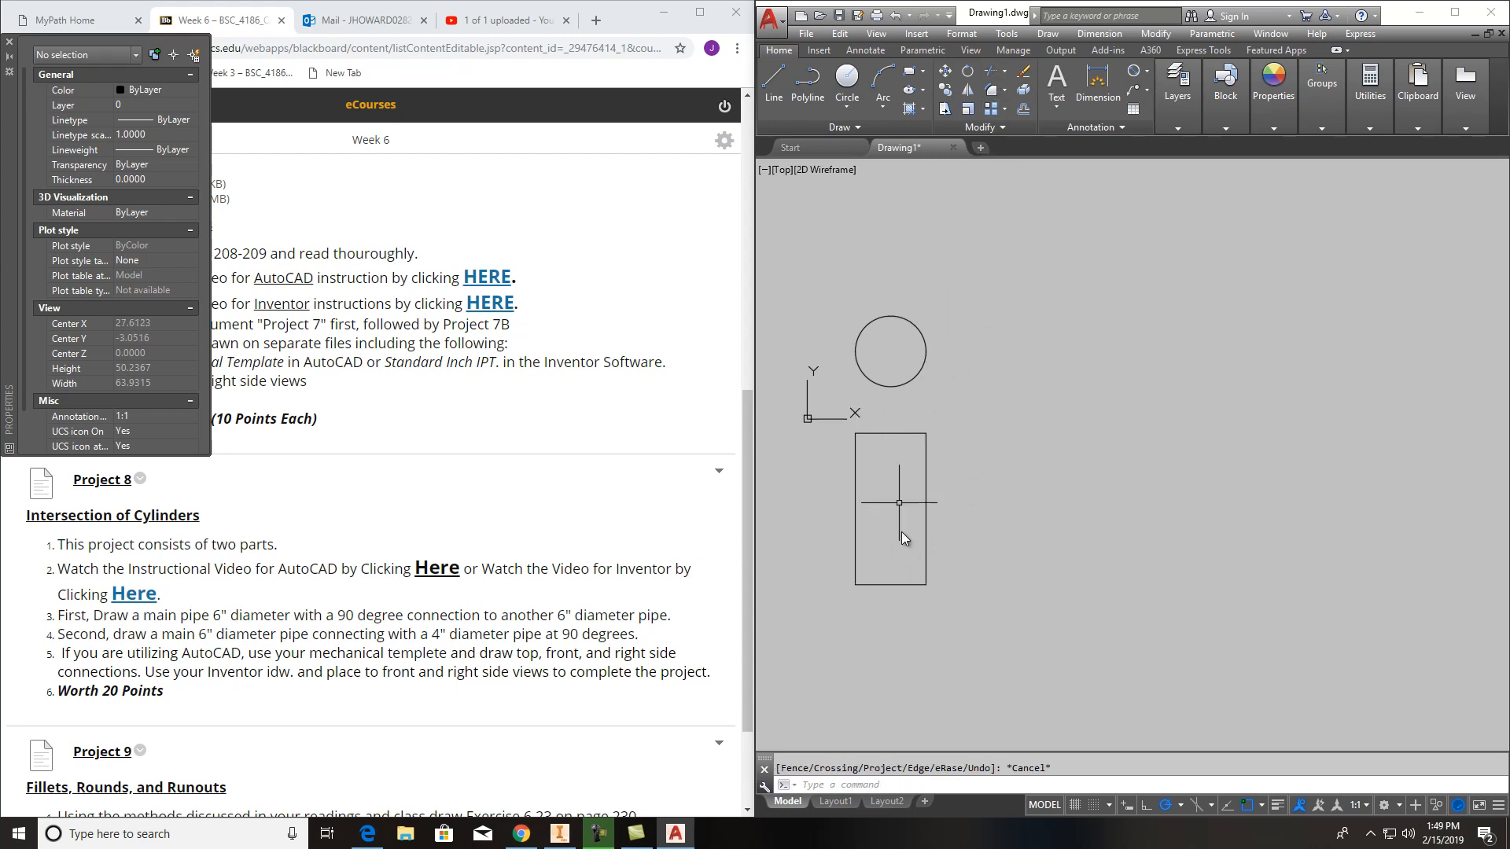
pyautogui.click(775, 77)
pyautogui.click(891, 313)
pyautogui.click(1059, 324)
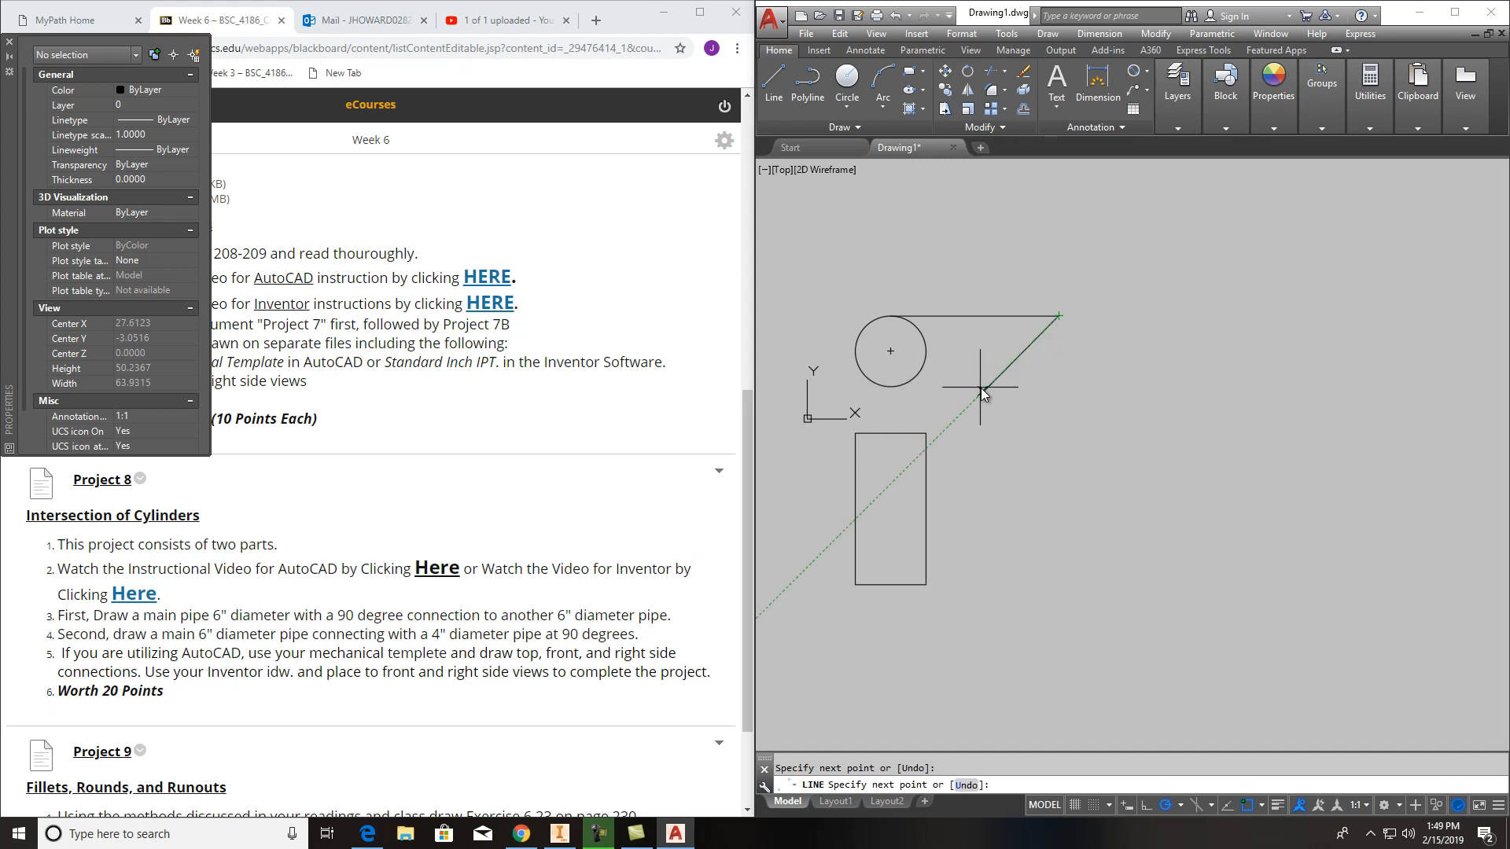
pyautogui.click(1225, 804)
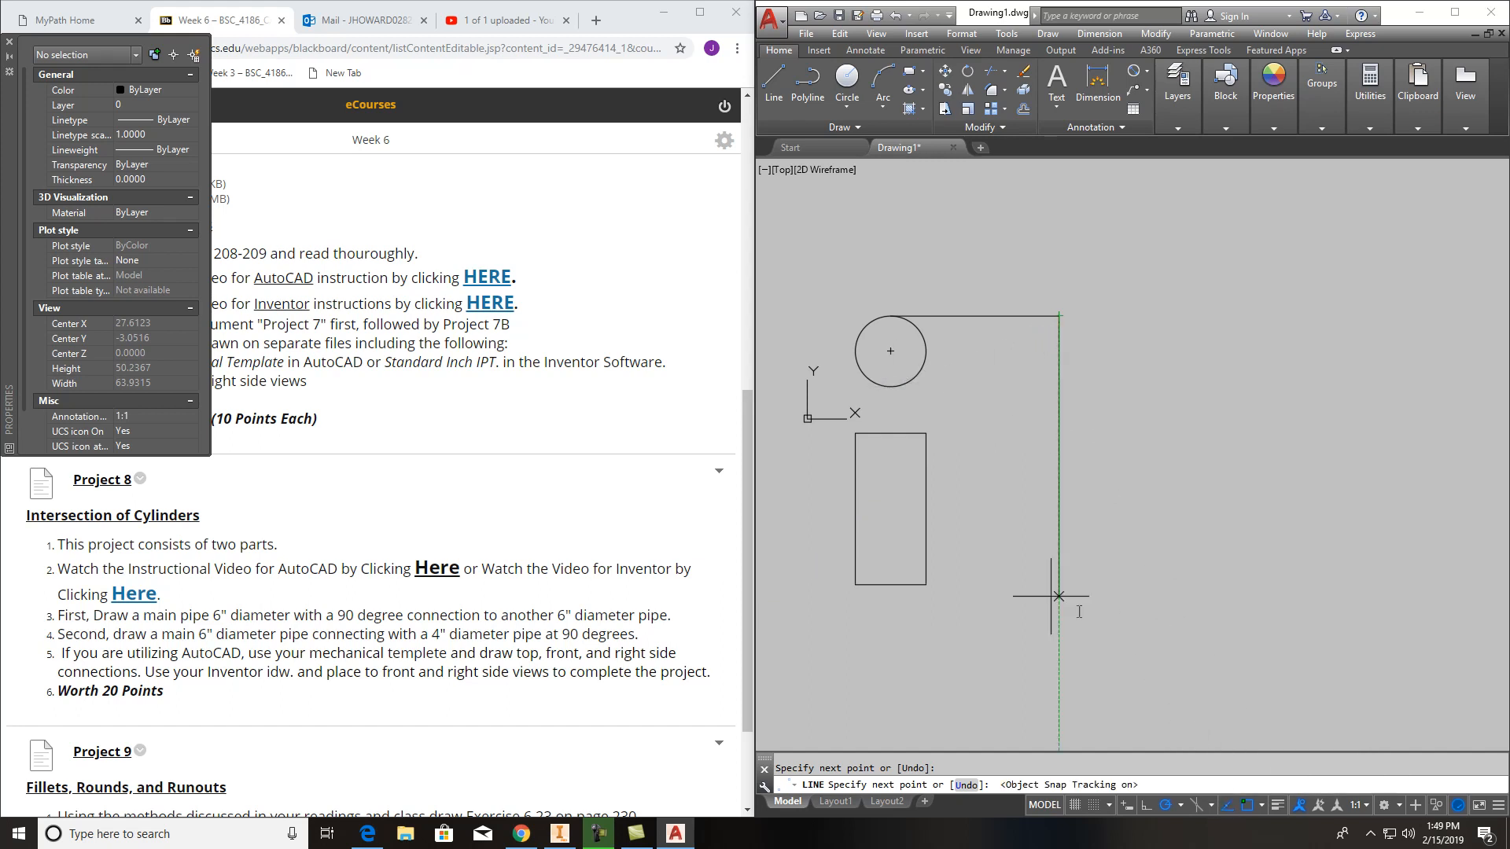
pyautogui.click(1059, 387)
pyautogui.click(891, 386)
pyautogui.press('Escape')
# Draw the branch pipe's upper half in the front view, from the rectangle's right midpoint to below the top view's end, 3 up and back
pyautogui.moveTo(1054, 501)
pyautogui.mouseDown(button='middle')
pyautogui.moveTo(1037, 443)
pyautogui.moveTo(967, 445)
pyautogui.moveTo(1004, 434)
pyautogui.mouseUp(button='middle')
pyautogui.scroll(2, 972, 445)
pyautogui.scroll(-2, 1005, 434)
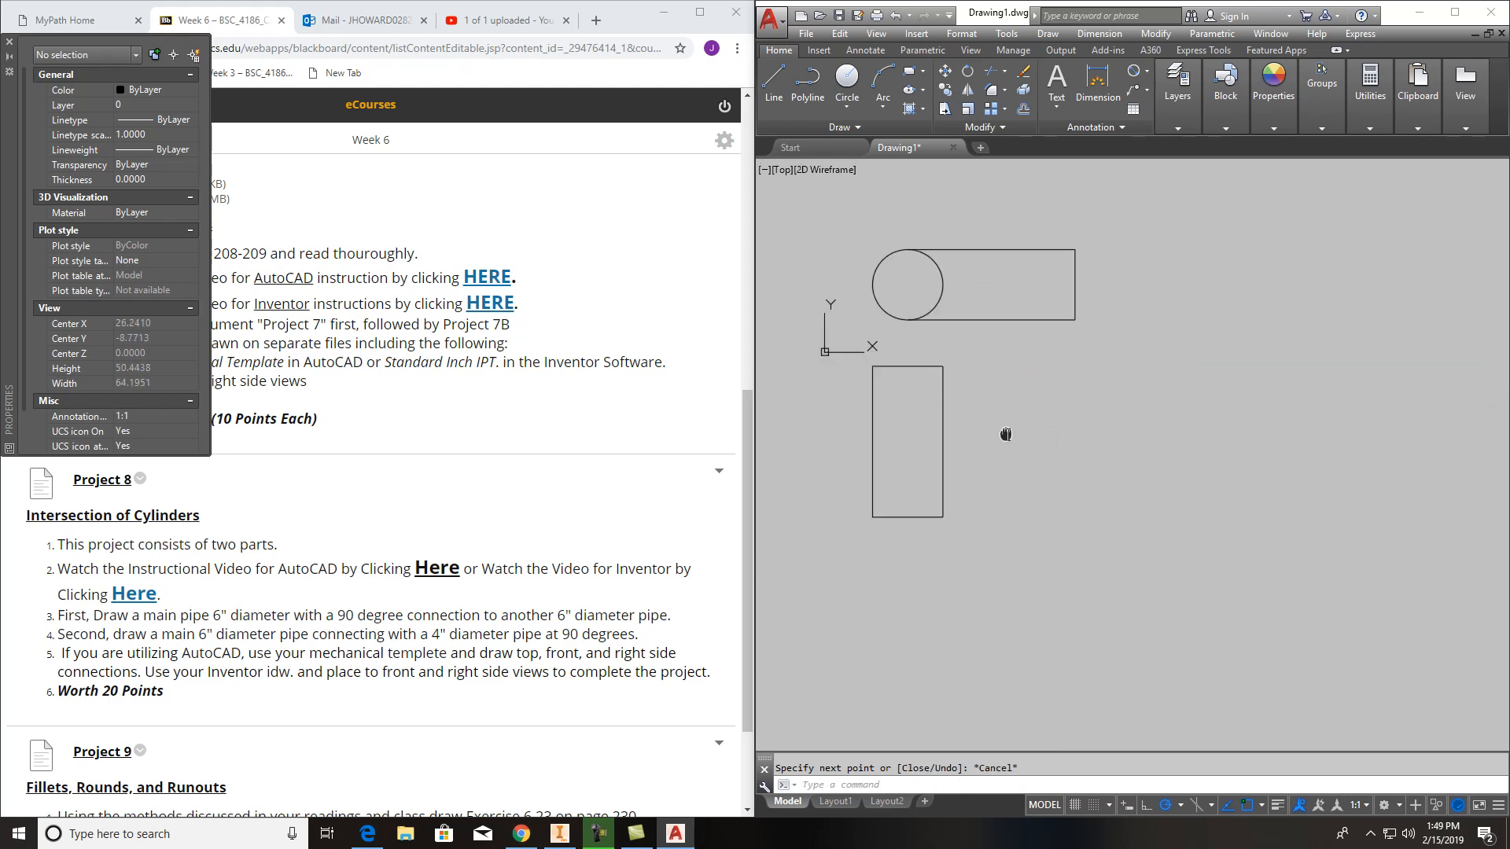
pyautogui.click(773, 82)
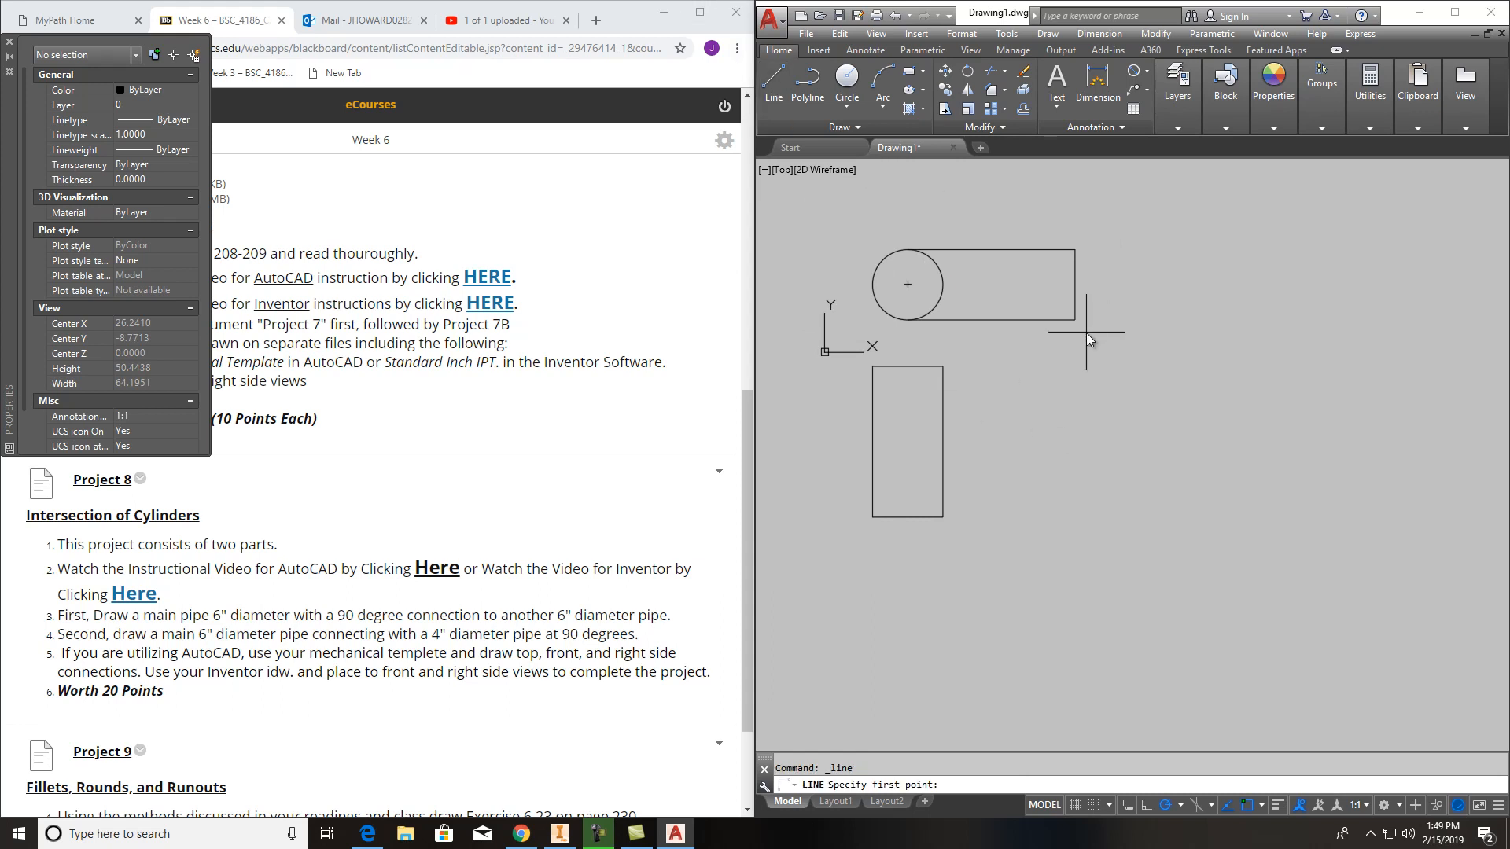
pyautogui.click(943, 442)
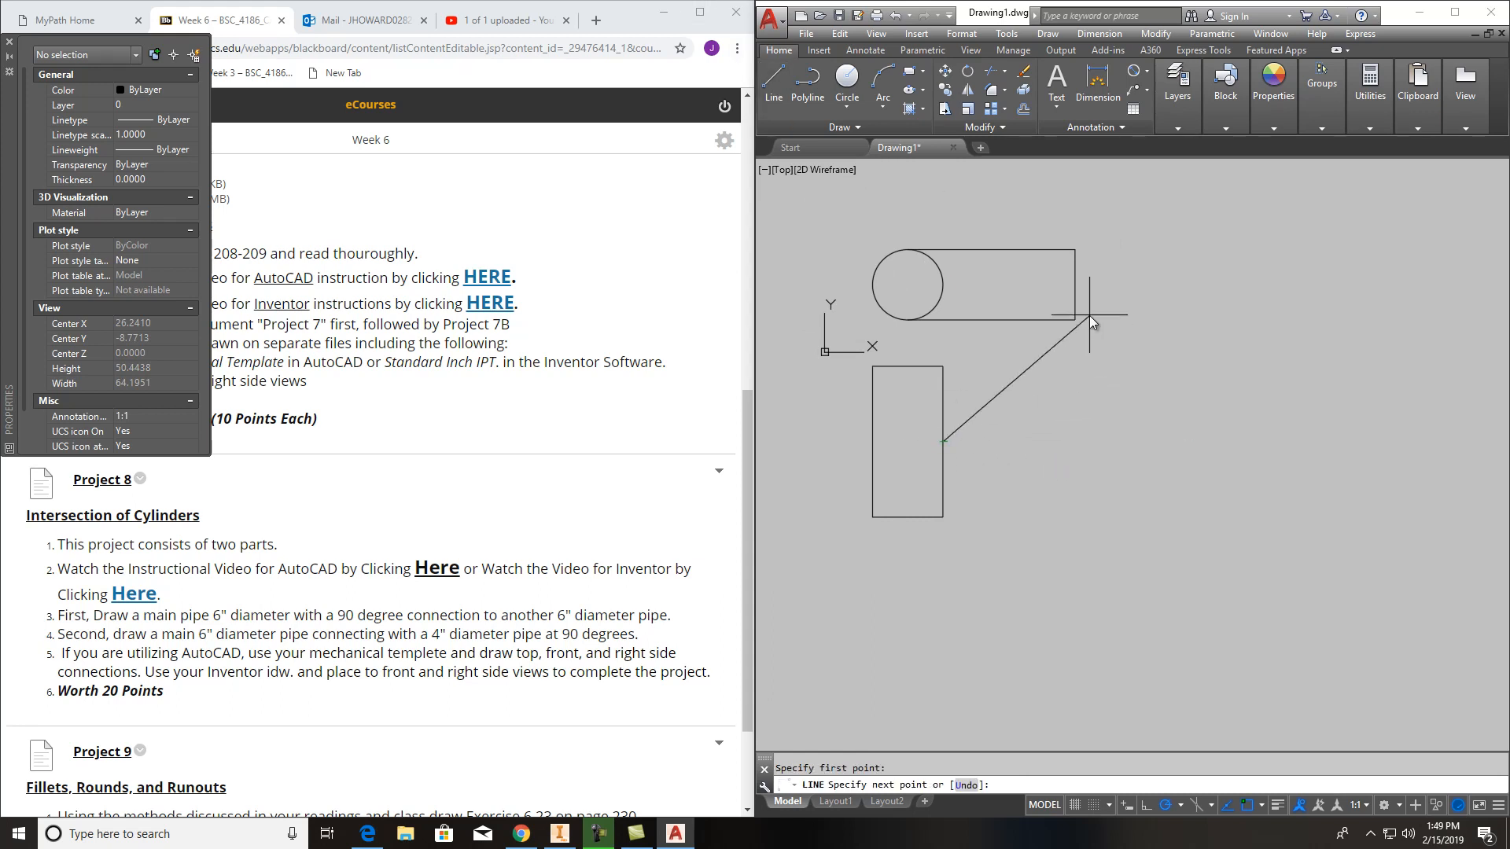
pyautogui.click(1075, 442)
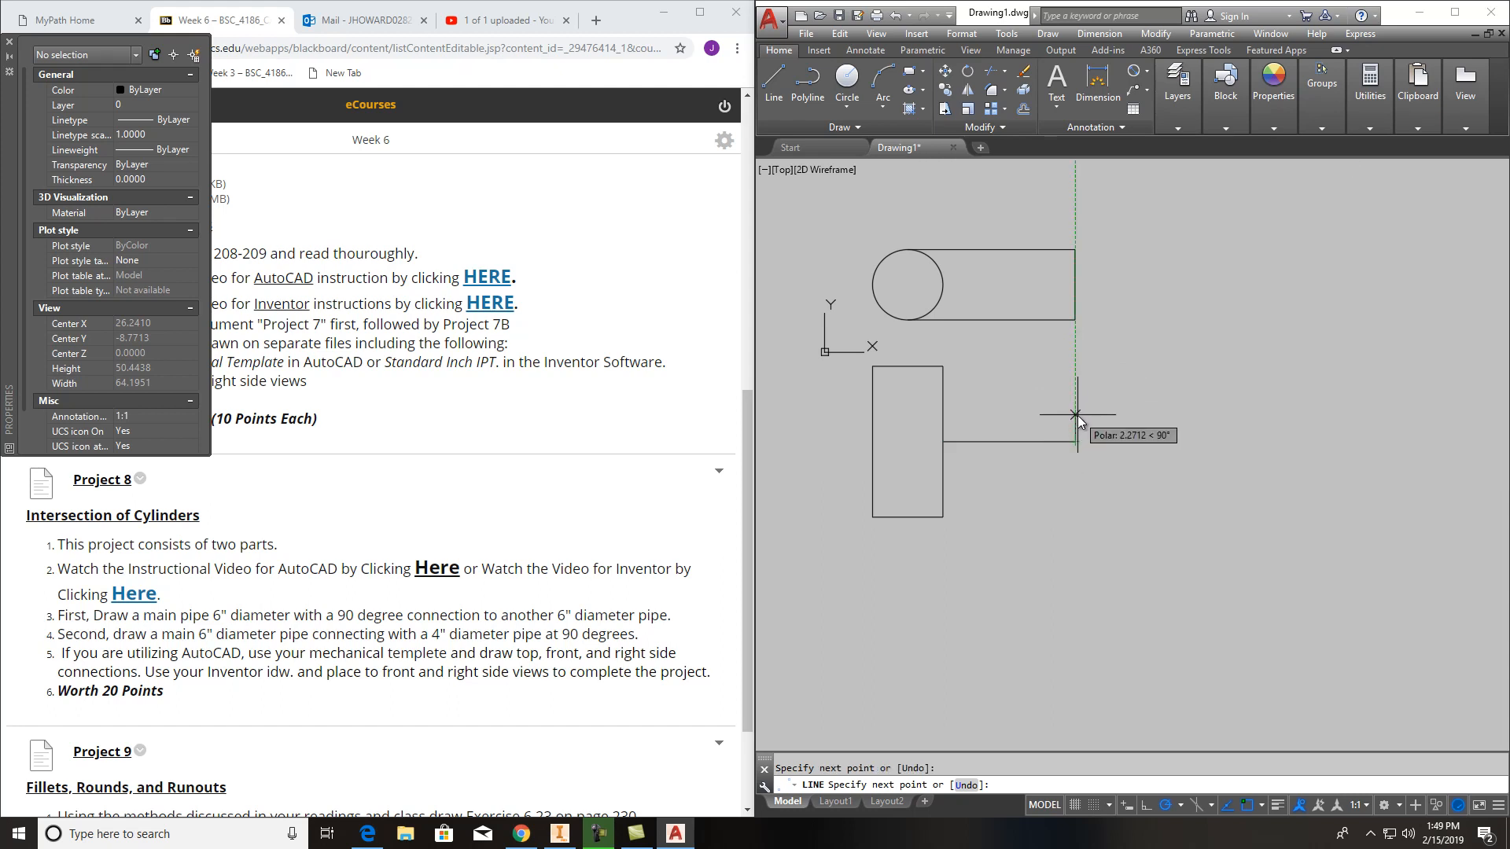
pyautogui.write('3')
pyautogui.press('Return')
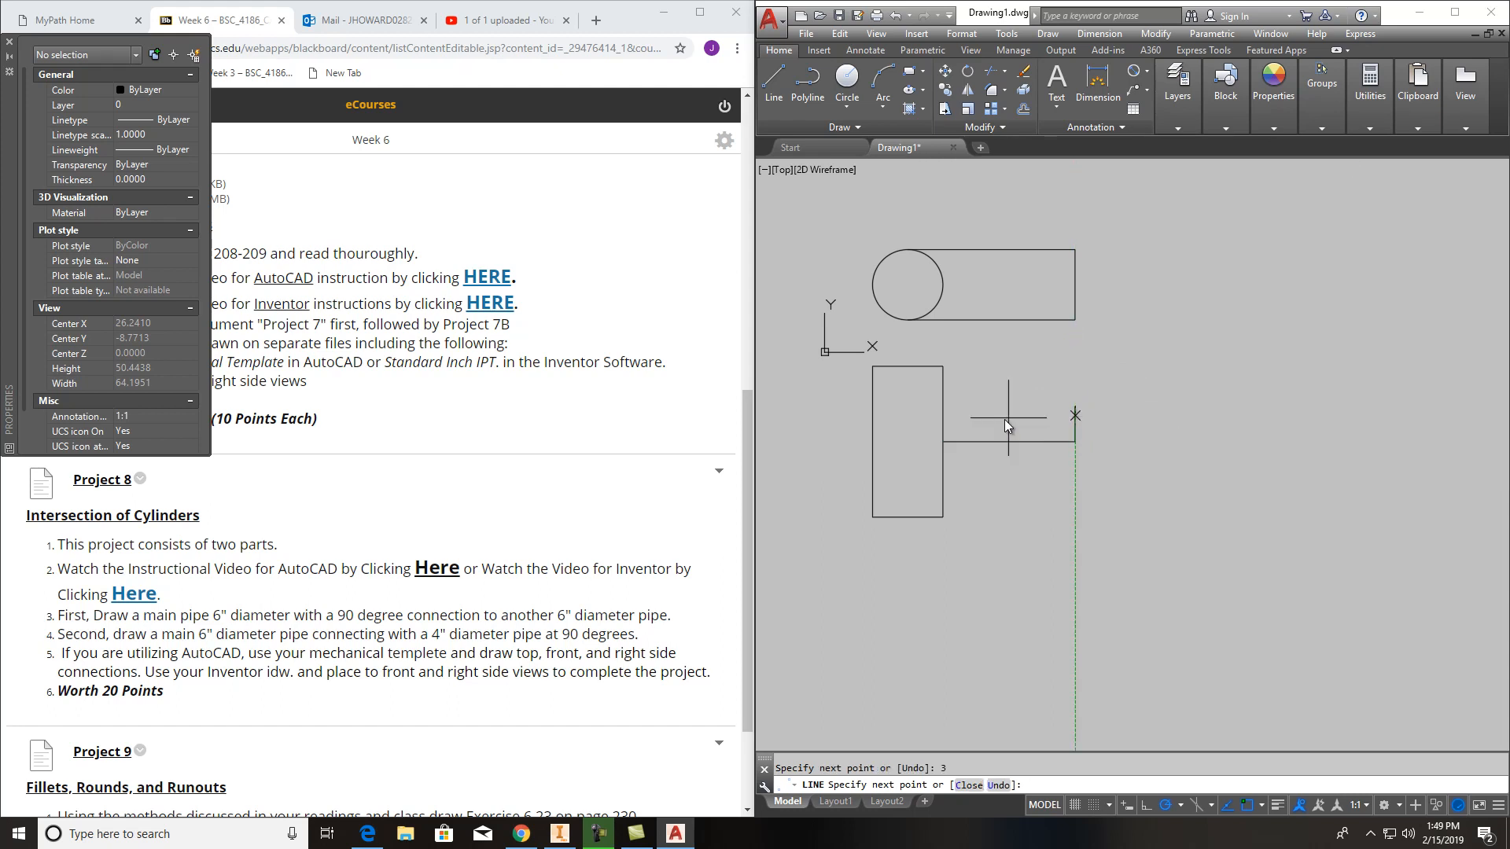
pyautogui.click(943, 406)
pyautogui.press('Return')
# Draw the branch pipe's lower half in the front view, going 3 down from the centreline's end and back to the rectangle
pyautogui.press('Return')
pyautogui.click(1075, 442)
pyautogui.write('3')
pyautogui.press('Return')
pyautogui.click(942, 478)
pyautogui.press('Escape')
# Draw horizontal projection lines to the right from the front-view rectangle's upper and lower right corners
pyautogui.moveTo(1046, 537); pyautogui.dragTo(1028, 538, button='middle')
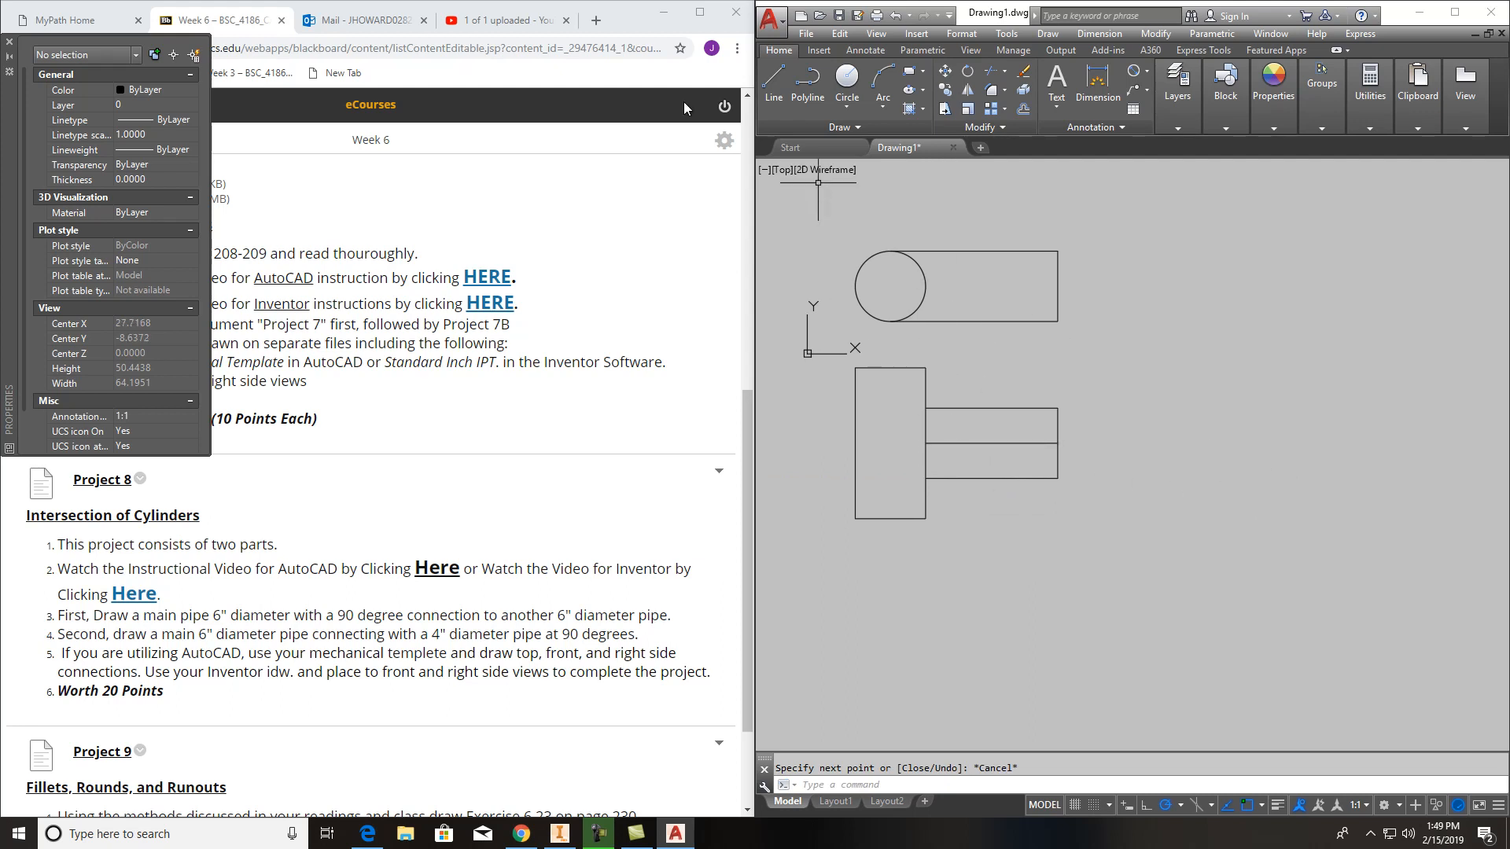
pyautogui.click(773, 81)
pyautogui.click(926, 367)
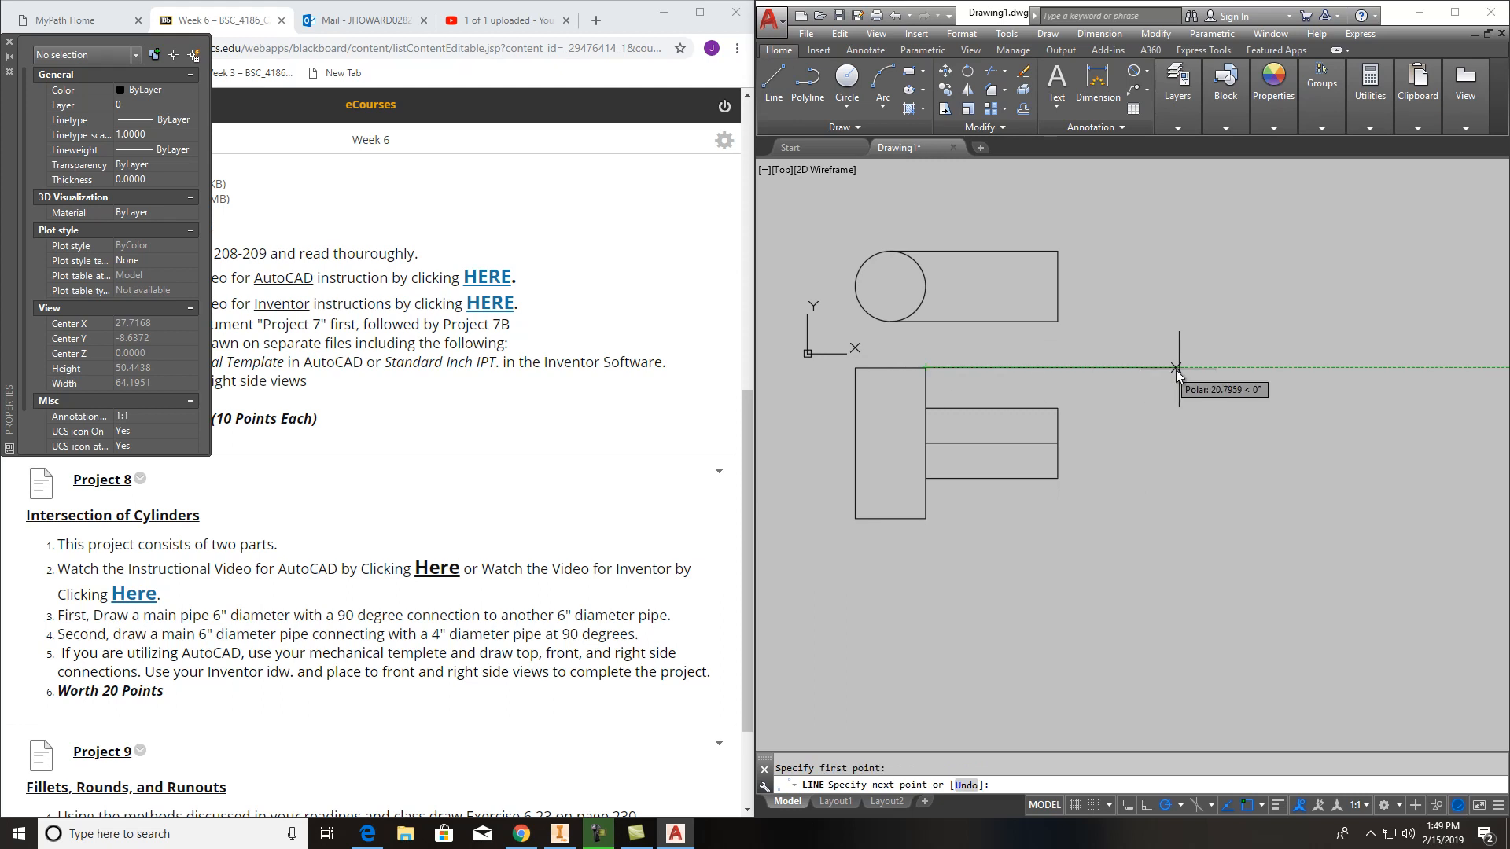
pyautogui.click(1277, 367)
pyautogui.press('Return')
pyautogui.press('Return')
pyautogui.click(923, 525)
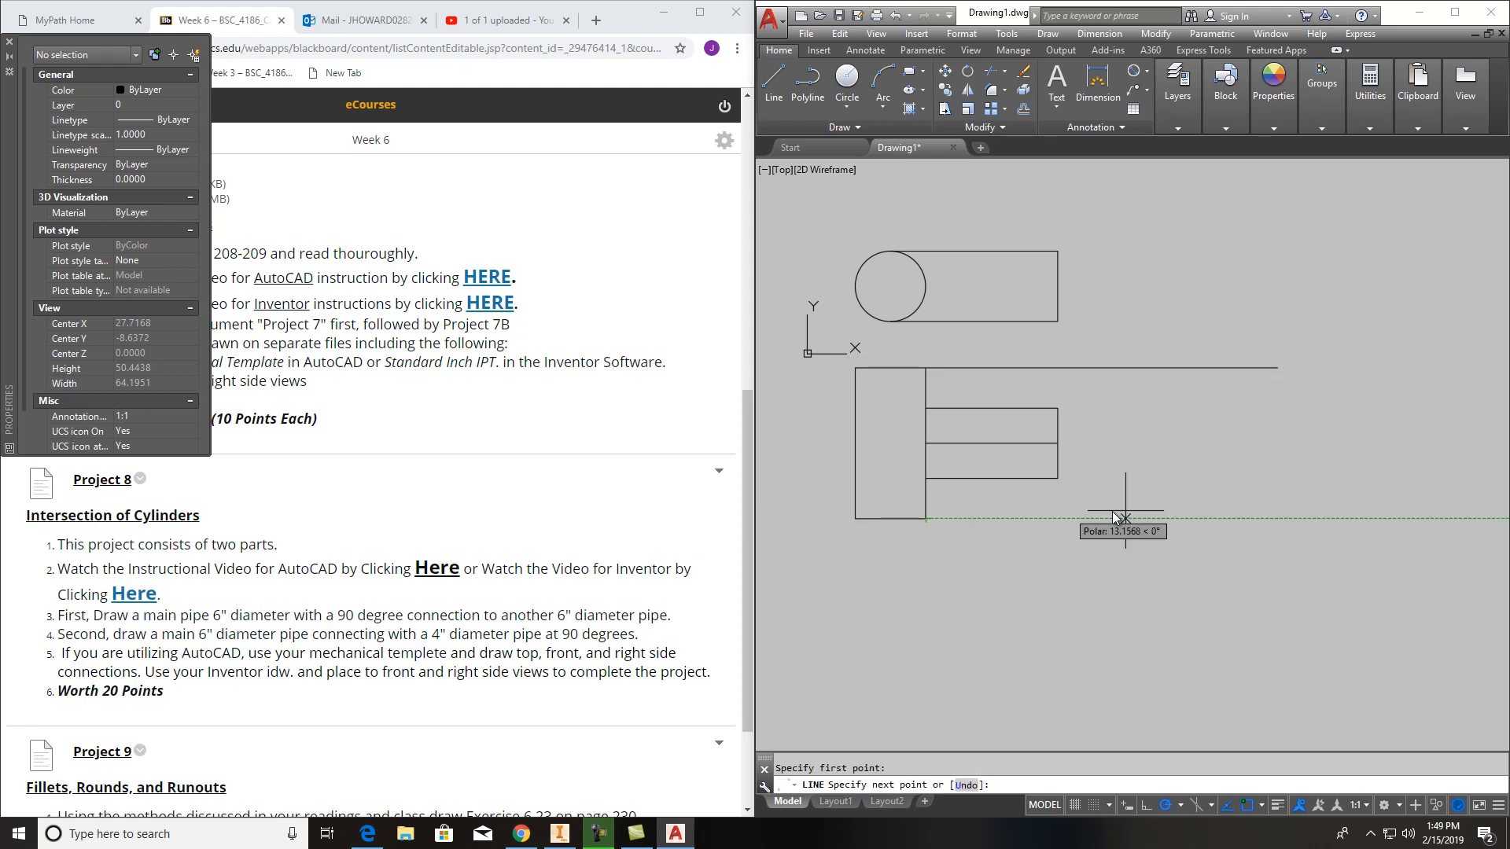
pyautogui.click(1299, 523)
pyautogui.press('Return')
# Draw a vertical line up from the lower projection line's midpoint and a horizontal projection line from the top view's lower right corner across it
pyautogui.press('Return')
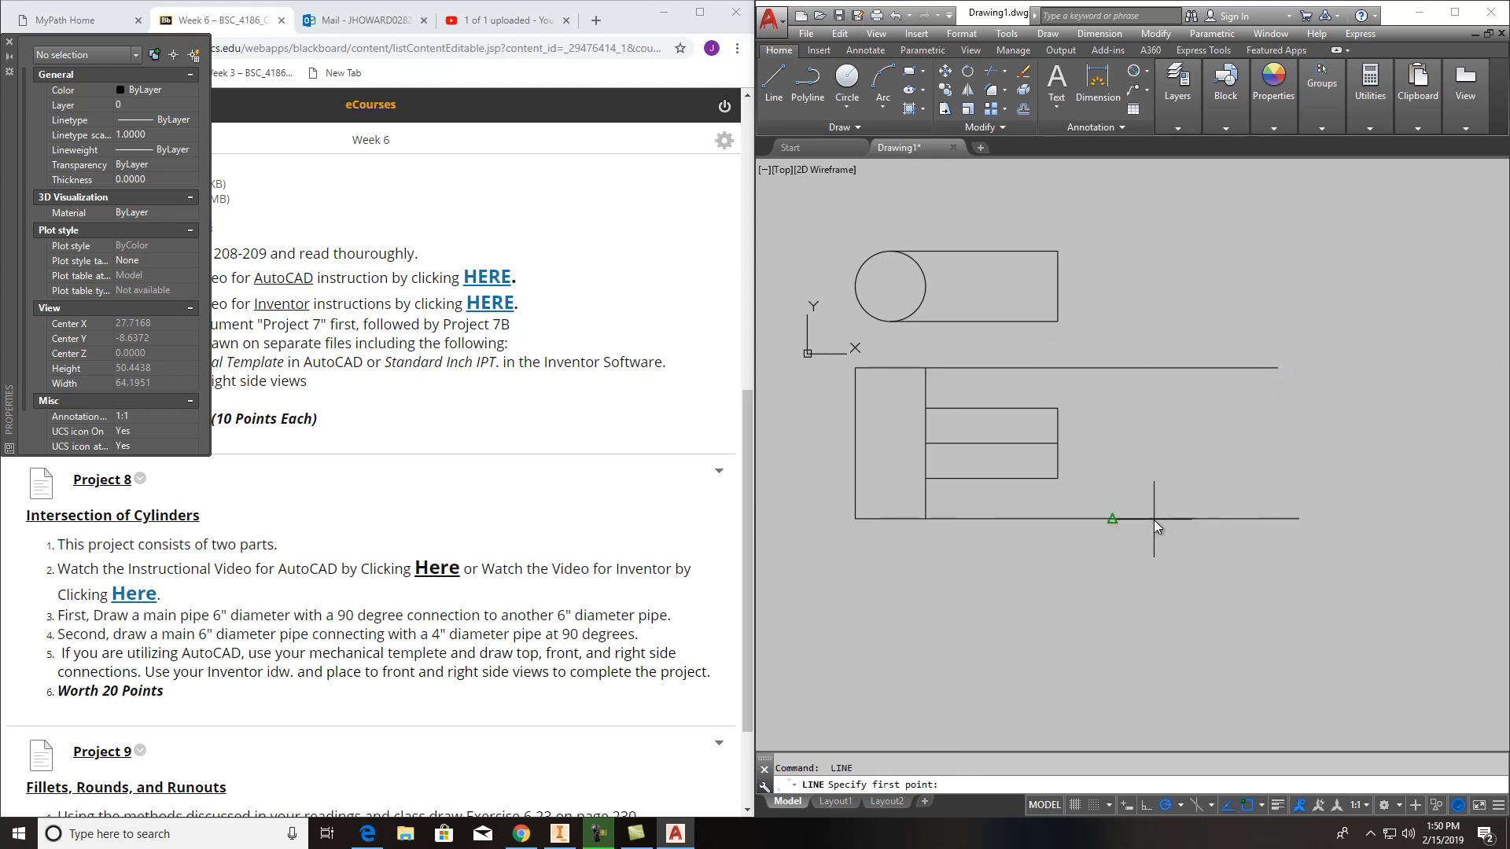
pyautogui.click(1112, 519)
pyautogui.click(1114, 232)
pyautogui.press('Return')
pyautogui.press('Return')
pyautogui.click(1287, 320)
pyautogui.press('Return')
# Choose a polar tracking angle and draw a 45° miter line up from where the vertical line meets the top view's projection line
pyautogui.press('Return')
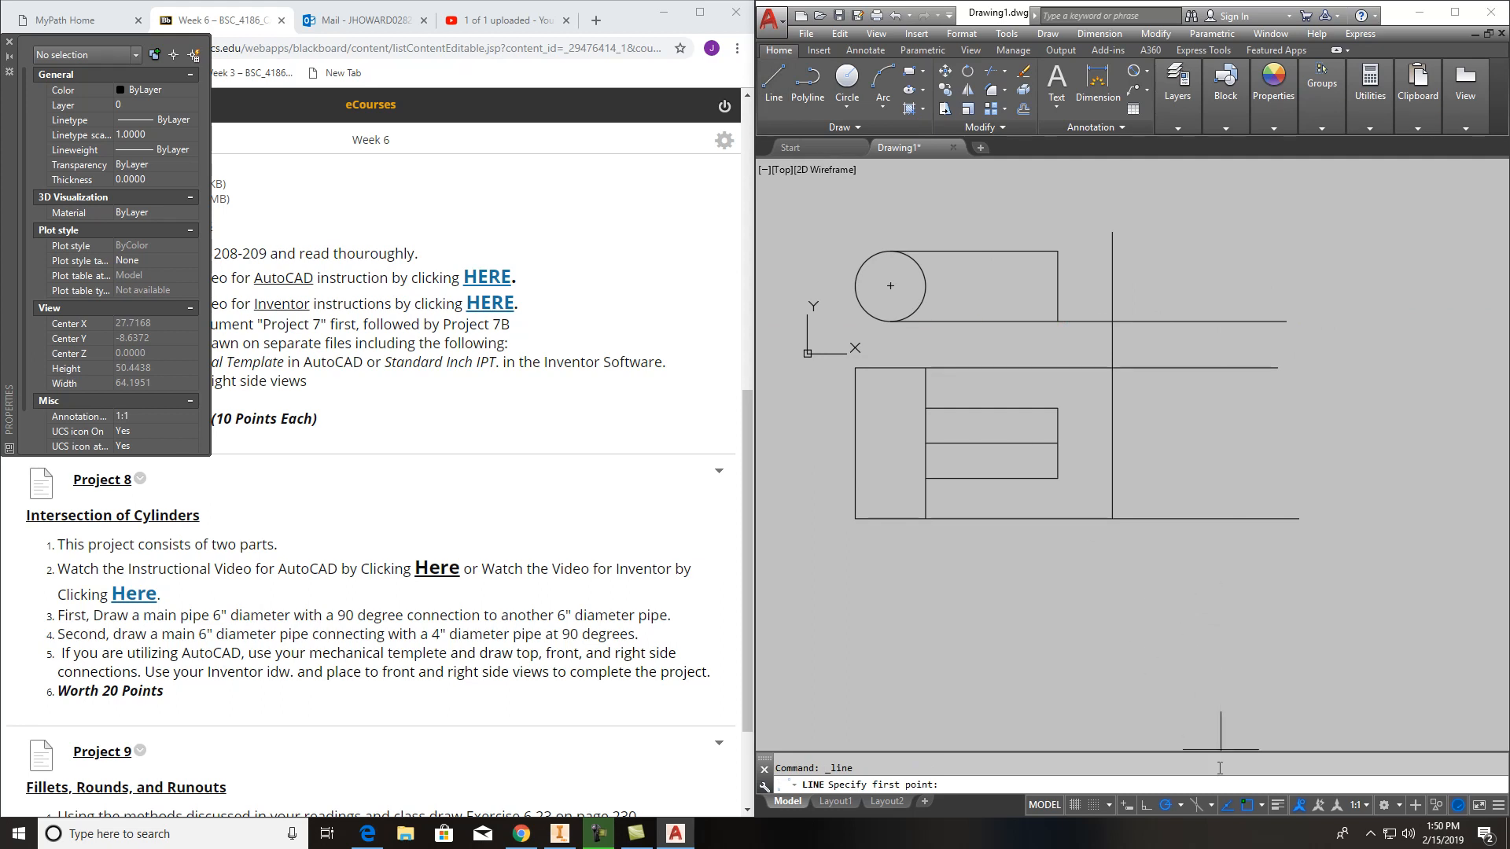
pyautogui.click(1182, 805)
pyautogui.click(1195, 653)
pyautogui.click(1113, 321)
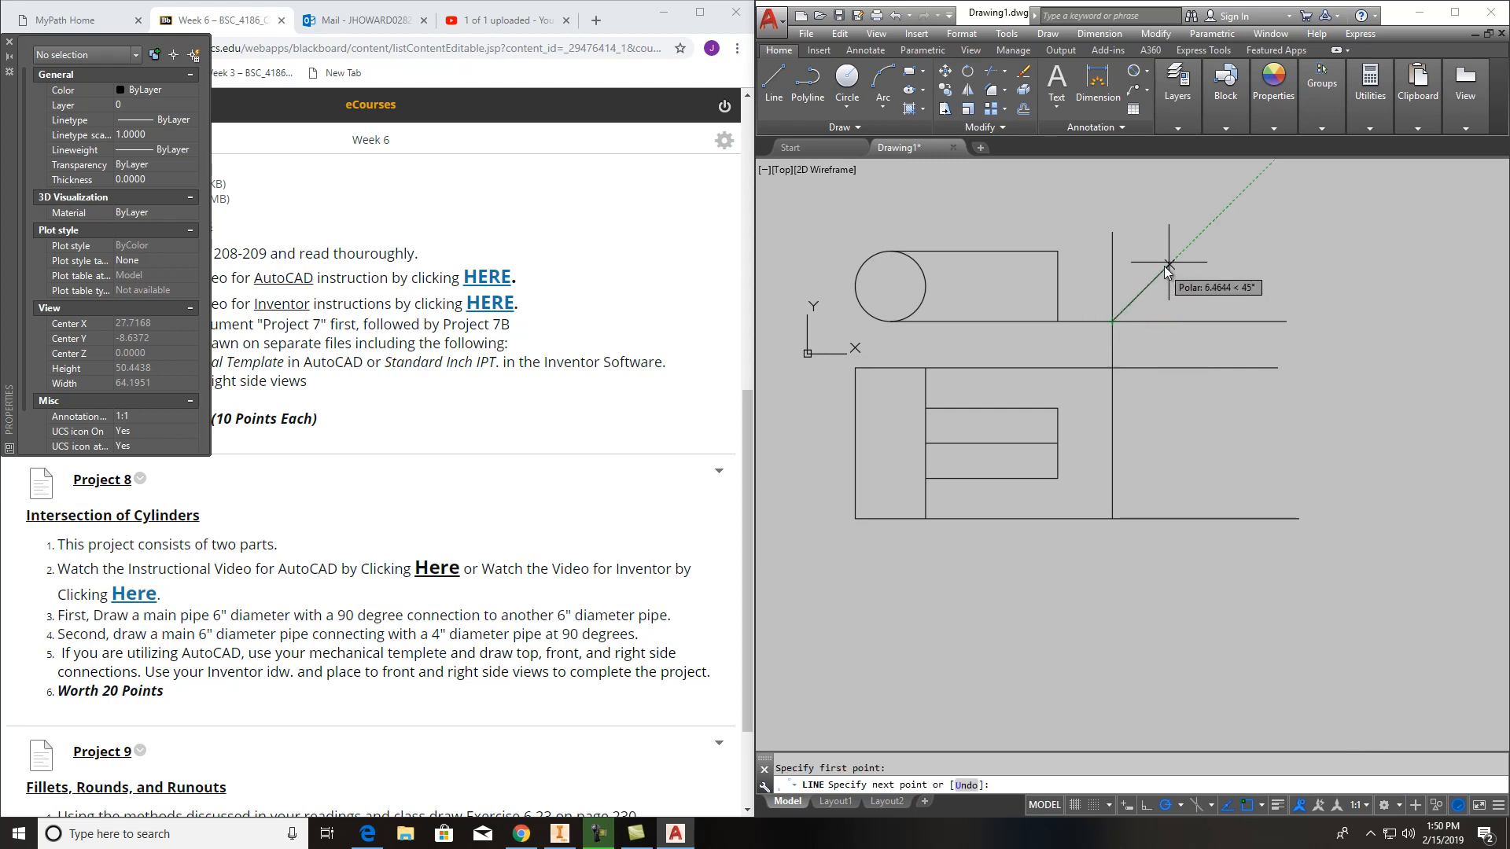
pyautogui.click(1226, 214)
pyautogui.press('Escape')
# Project the top view's upper right corner across to the miter line and down to the lower projection line
pyautogui.click(778, 77)
pyautogui.click(1064, 257)
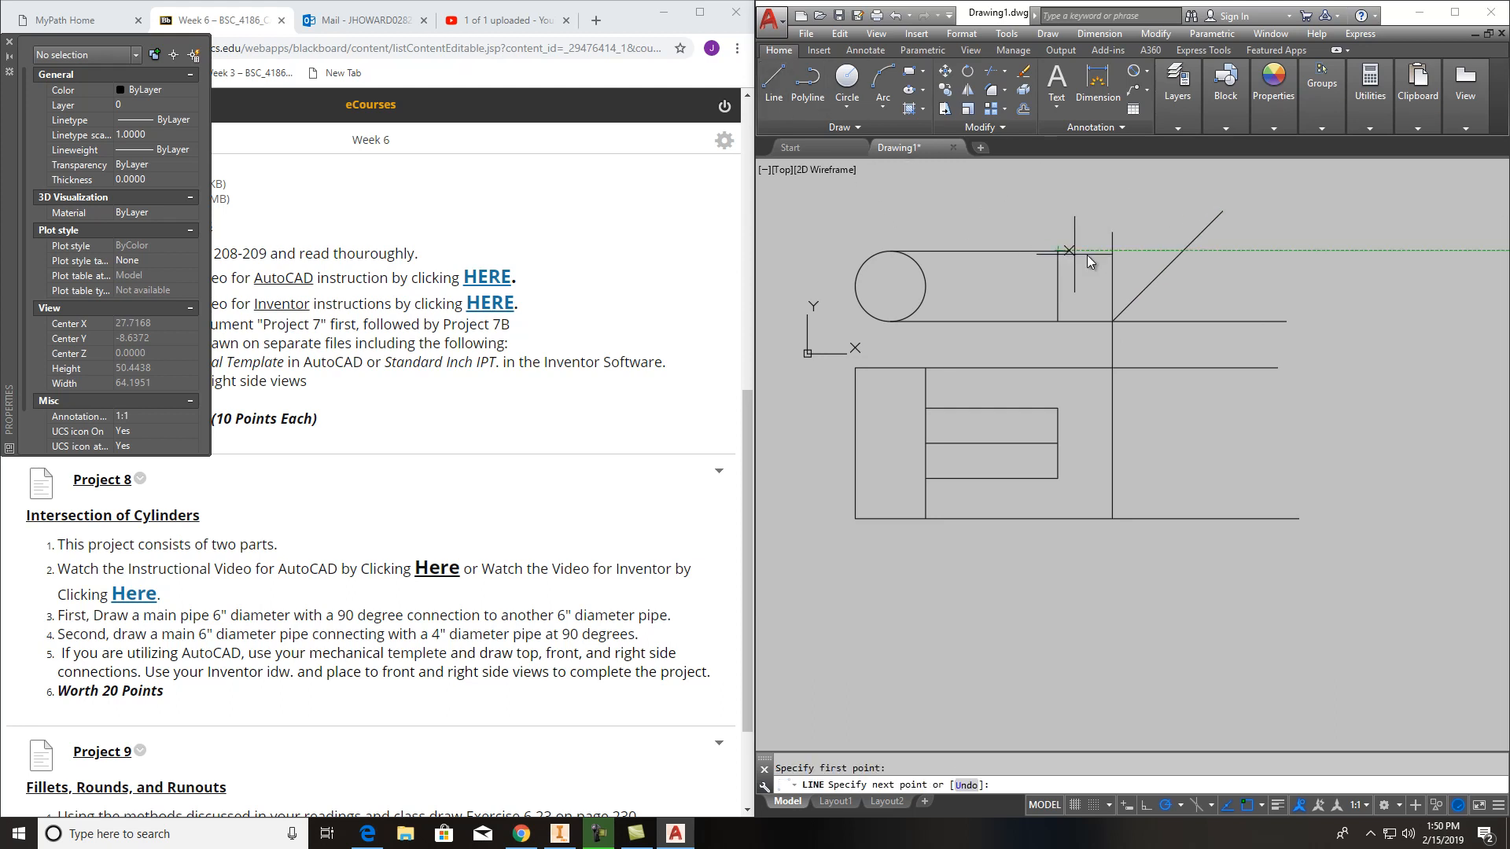
pyautogui.click(1182, 252)
pyautogui.click(1183, 518)
pyautogui.press('Return')
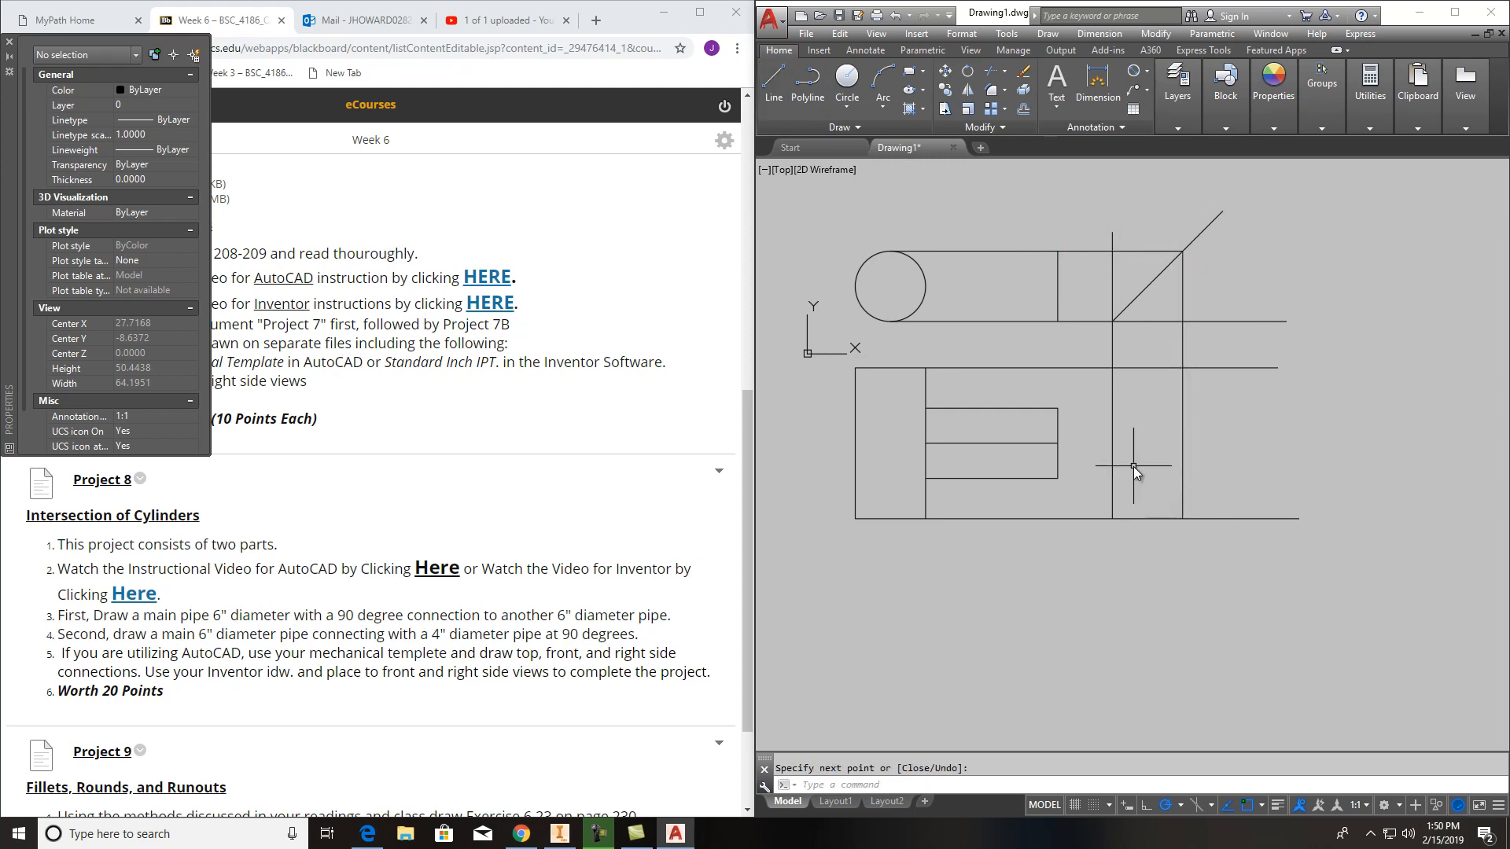
# Project the branch pipe's upper and lower edges from the front view across to the side view's far vertical line
pyautogui.press('Return')
pyautogui.click(1058, 407)
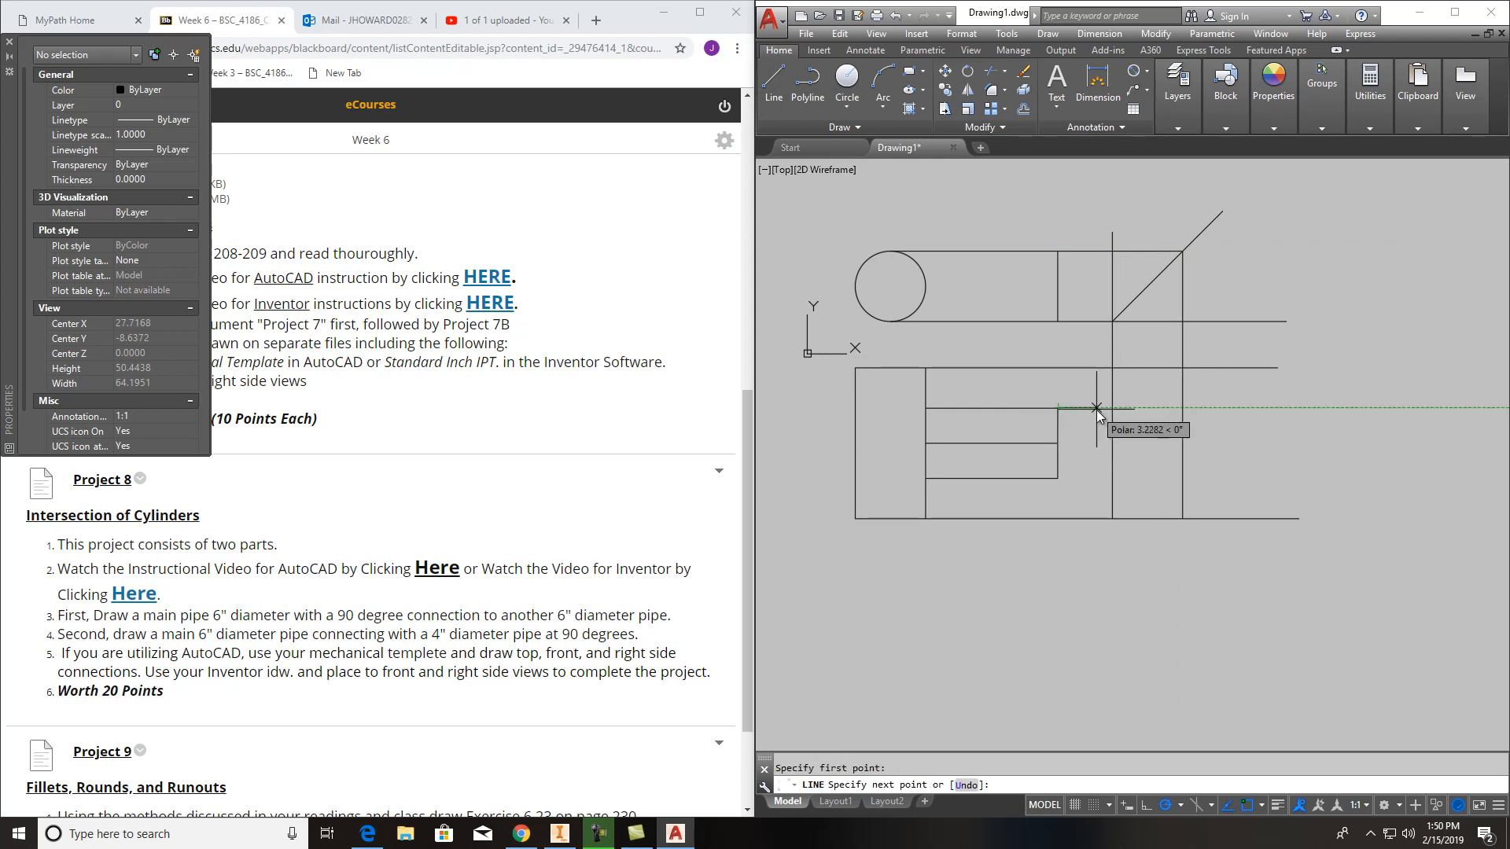
pyautogui.click(1182, 407)
pyautogui.press('Return')
pyautogui.press('Return')
pyautogui.click(1057, 479)
pyautogui.click(1175, 476)
pyautogui.press('Return')
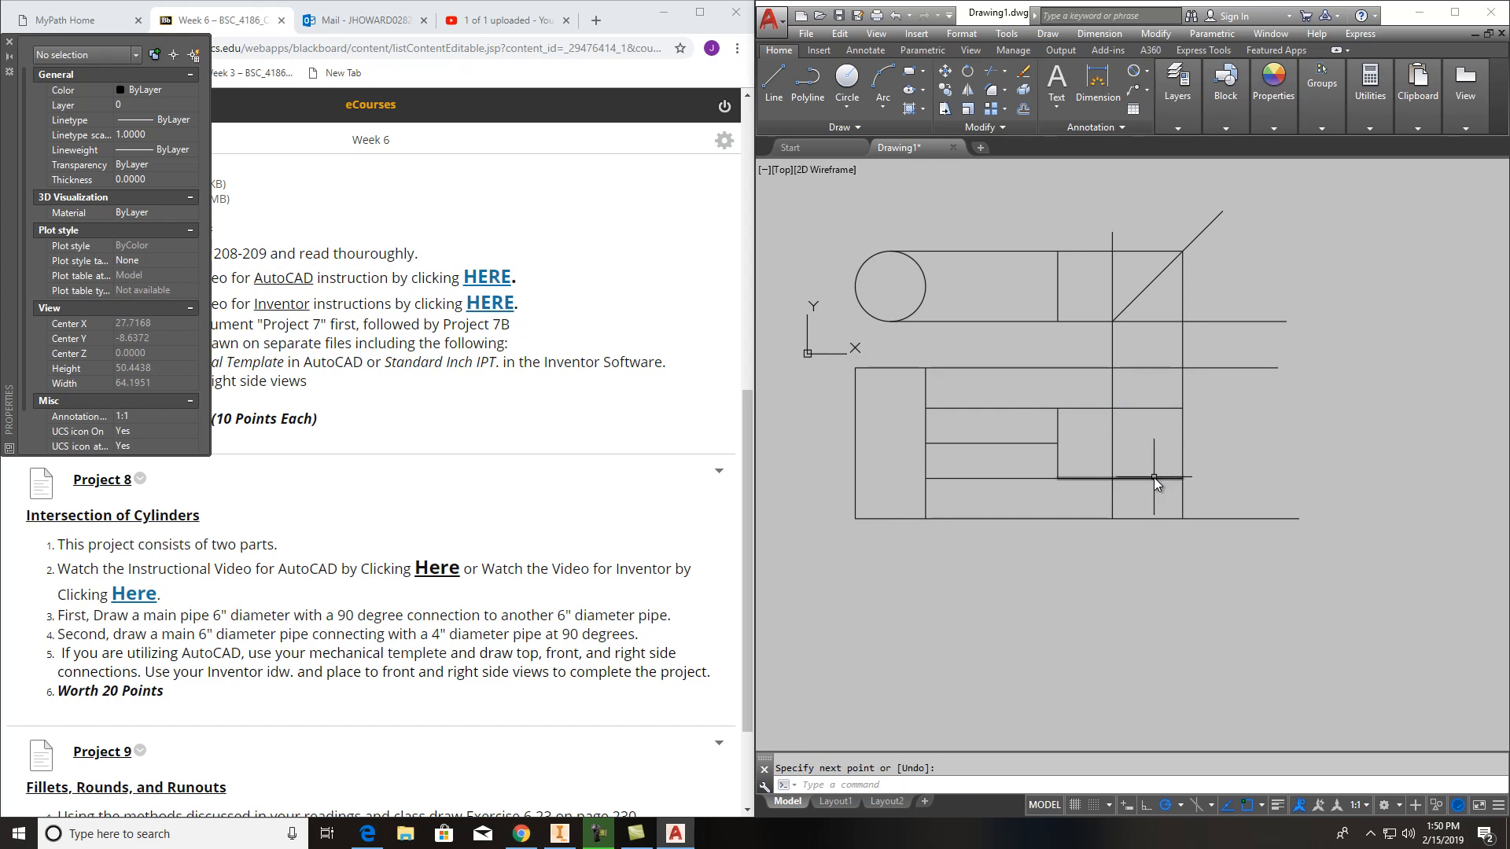
# Trim the four horizontal projection lines between the front view and the side view
pyautogui.press('Escape')
pyautogui.click(992, 71)
pyautogui.press('Return')
pyautogui.click(1082, 408)
pyautogui.click(1069, 367)
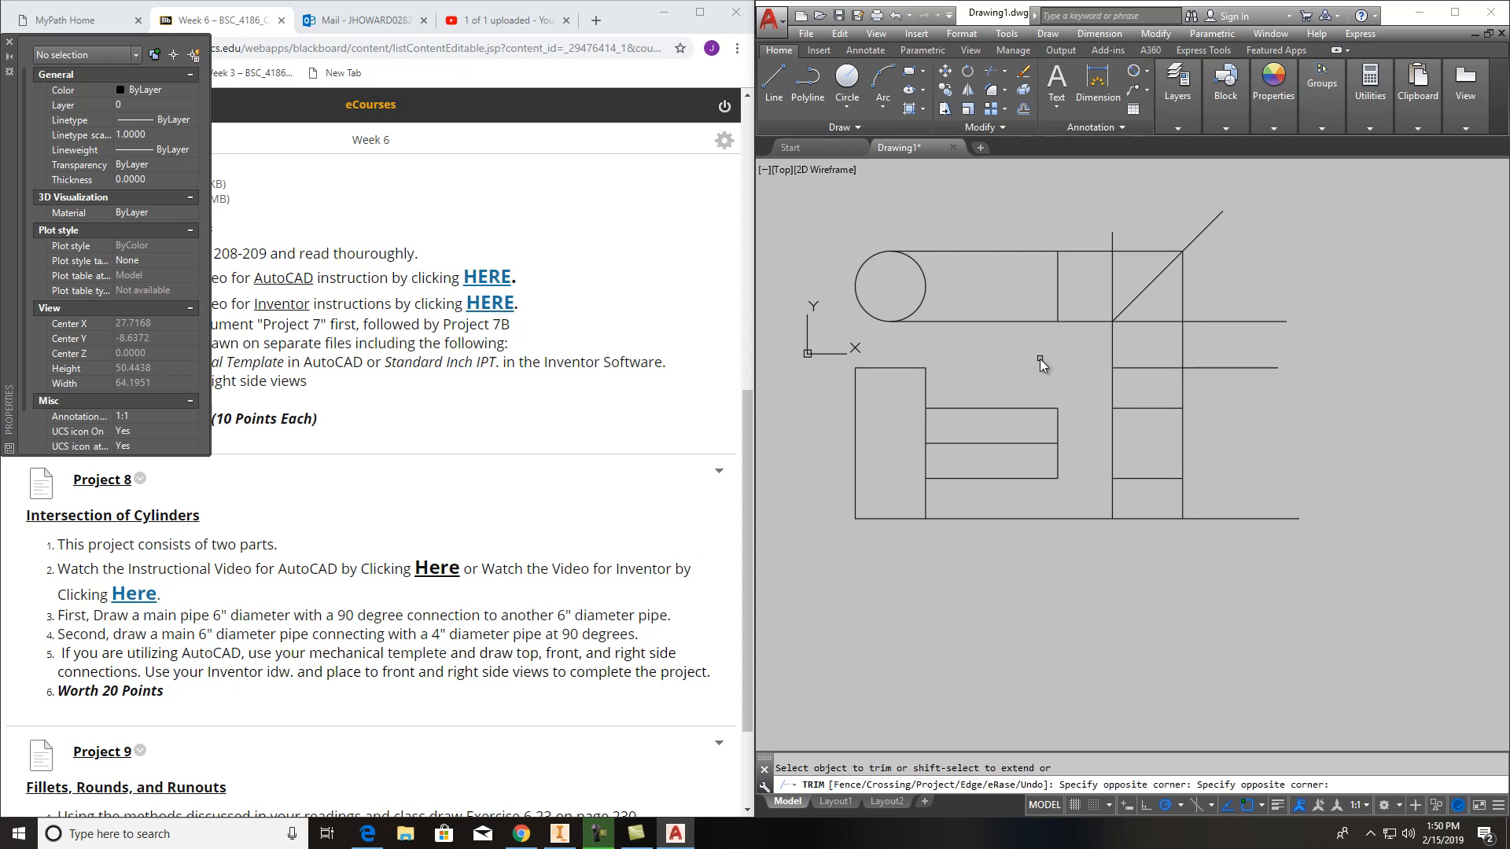
pyautogui.click(1062, 518)
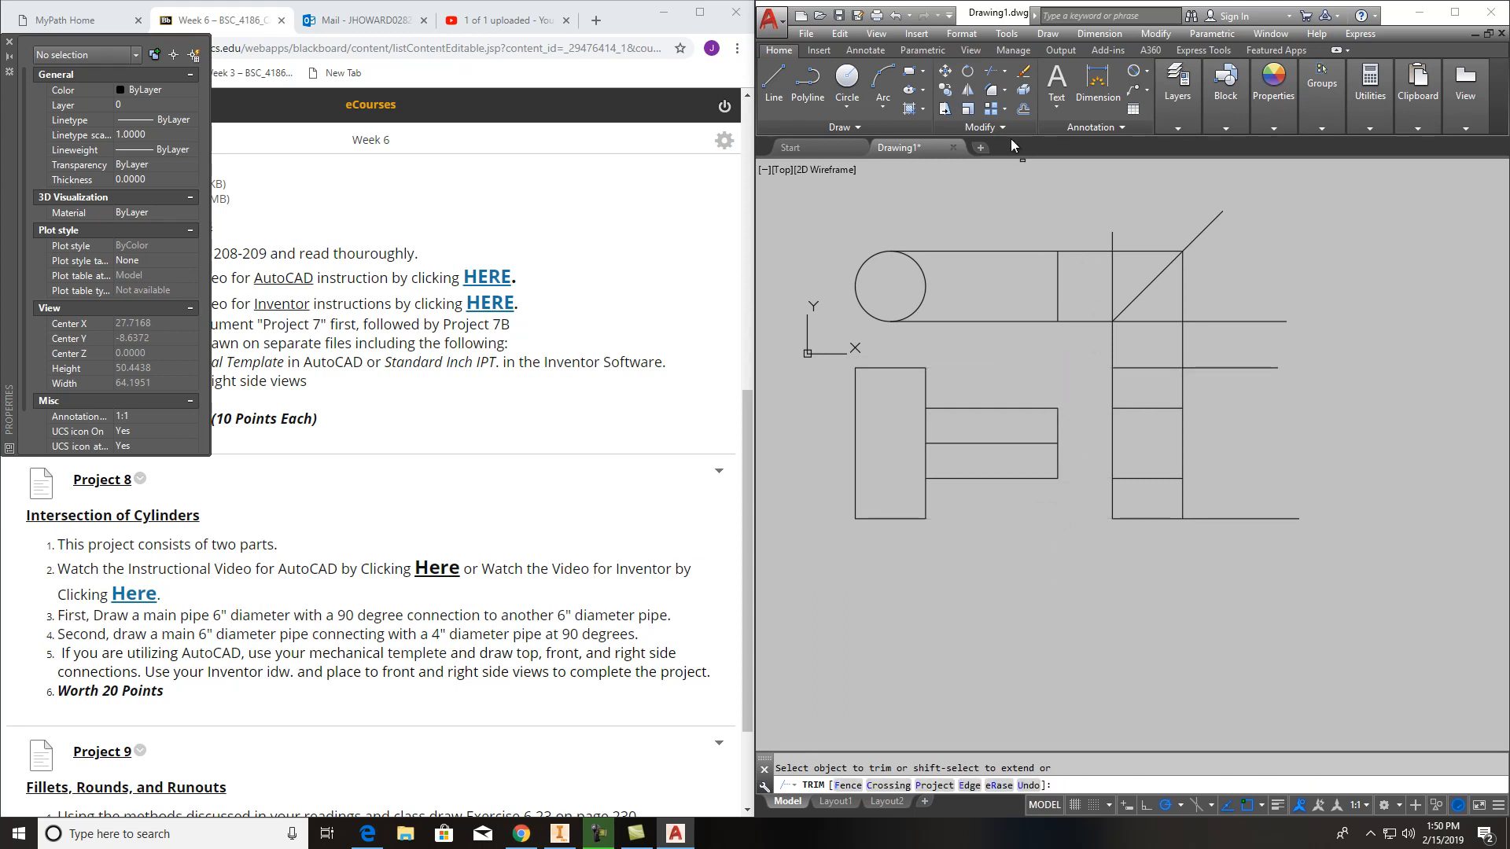
# Draw a two-point circle in the side view between the midpoints of the branch pipe's upper and lower projected edges
pyautogui.press('Escape')
pyautogui.click(857, 106)
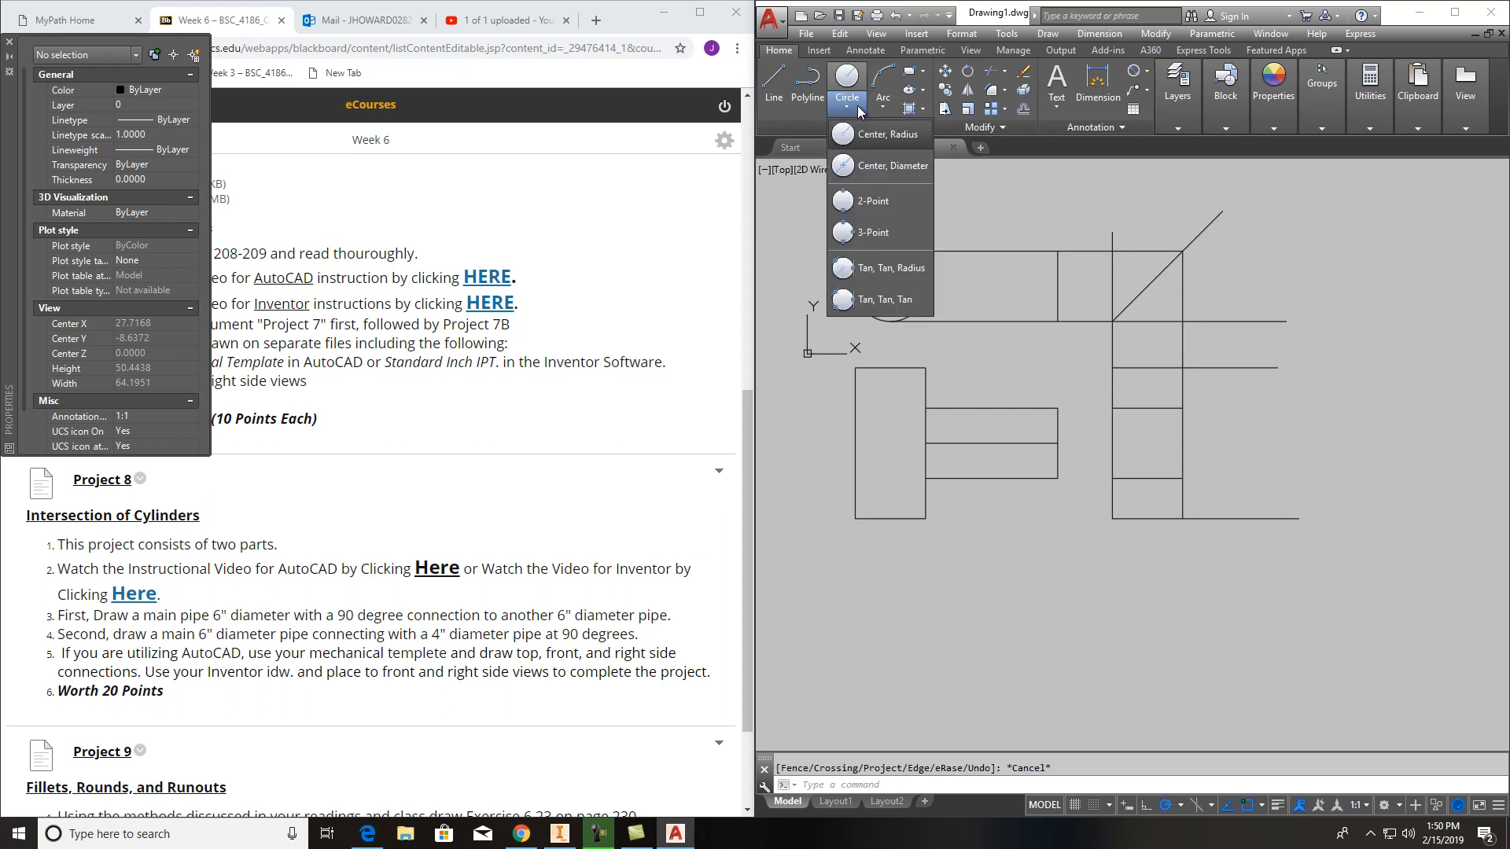
pyautogui.click(880, 205)
pyautogui.click(1147, 408)
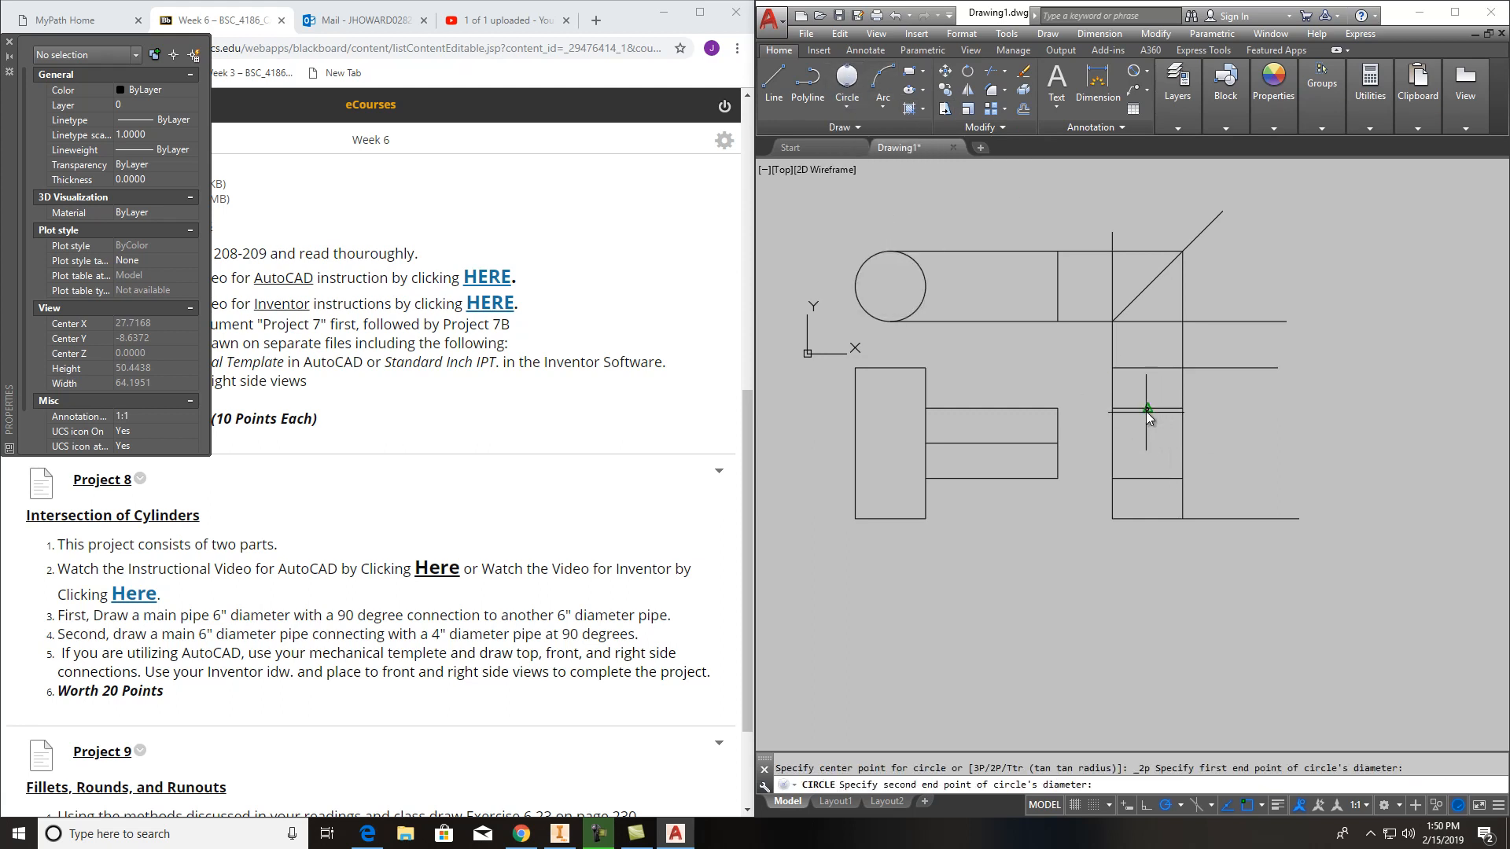
pyautogui.click(1147, 478)
pyautogui.press('Escape')
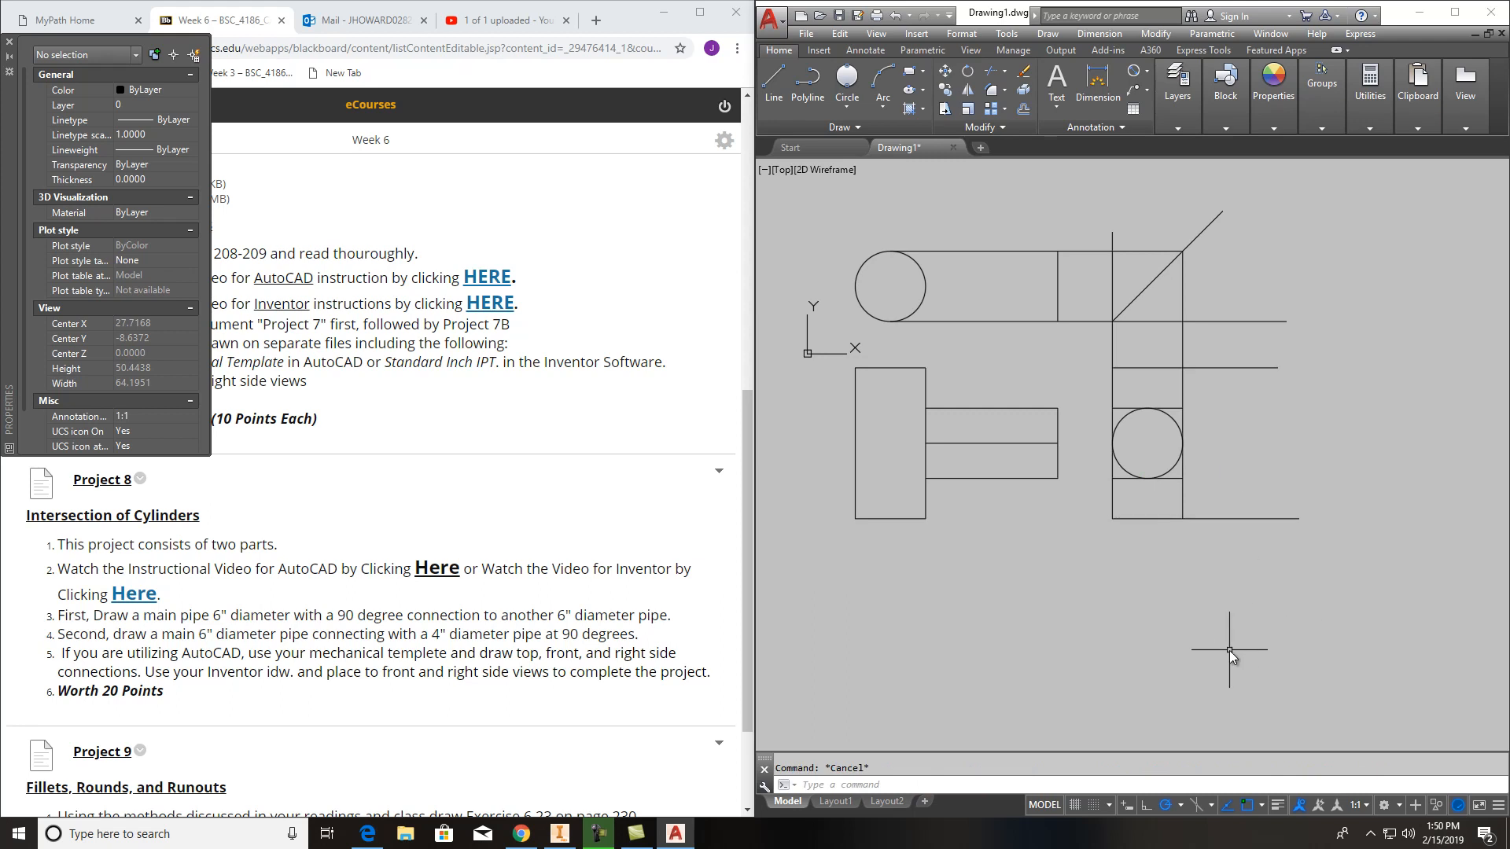
# Erase the two horizontal lines touching the top and bottom of the side view circle
pyautogui.click(1172, 409)
pyautogui.press('Delete')
pyautogui.click(1177, 481)
pyautogui.click(1177, 479)
pyautogui.press('Delete')
# Try to erase the three long horizontal projection lines that run past the side view
pyautogui.click(1271, 550)
pyautogui.click(1228, 284)
pyautogui.press('Delete')
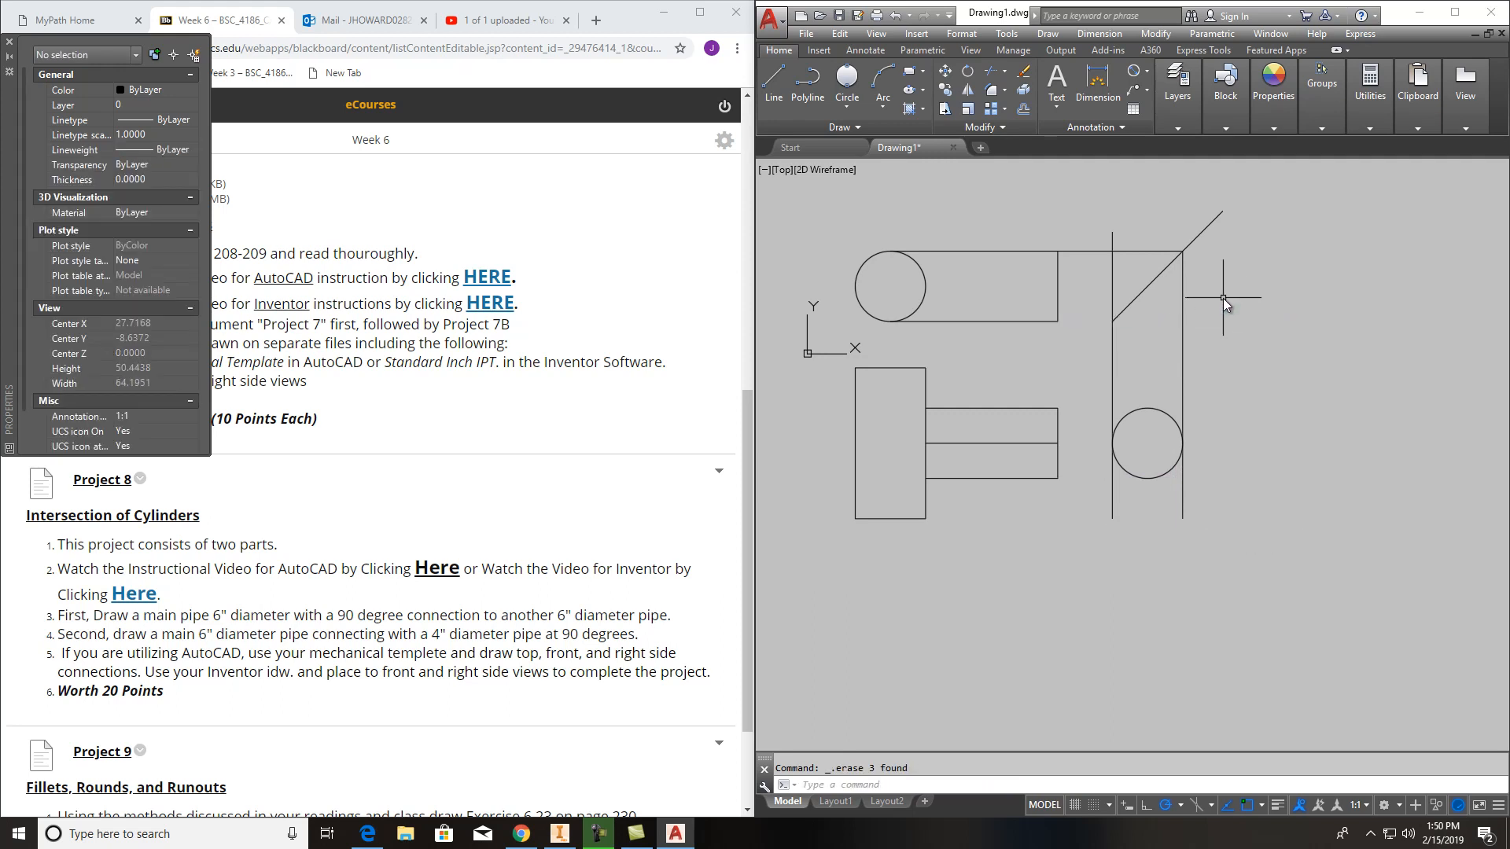
# Trim the projection lines extending beyond the side view and those left between the top, front and side views
pyautogui.click(992, 71)
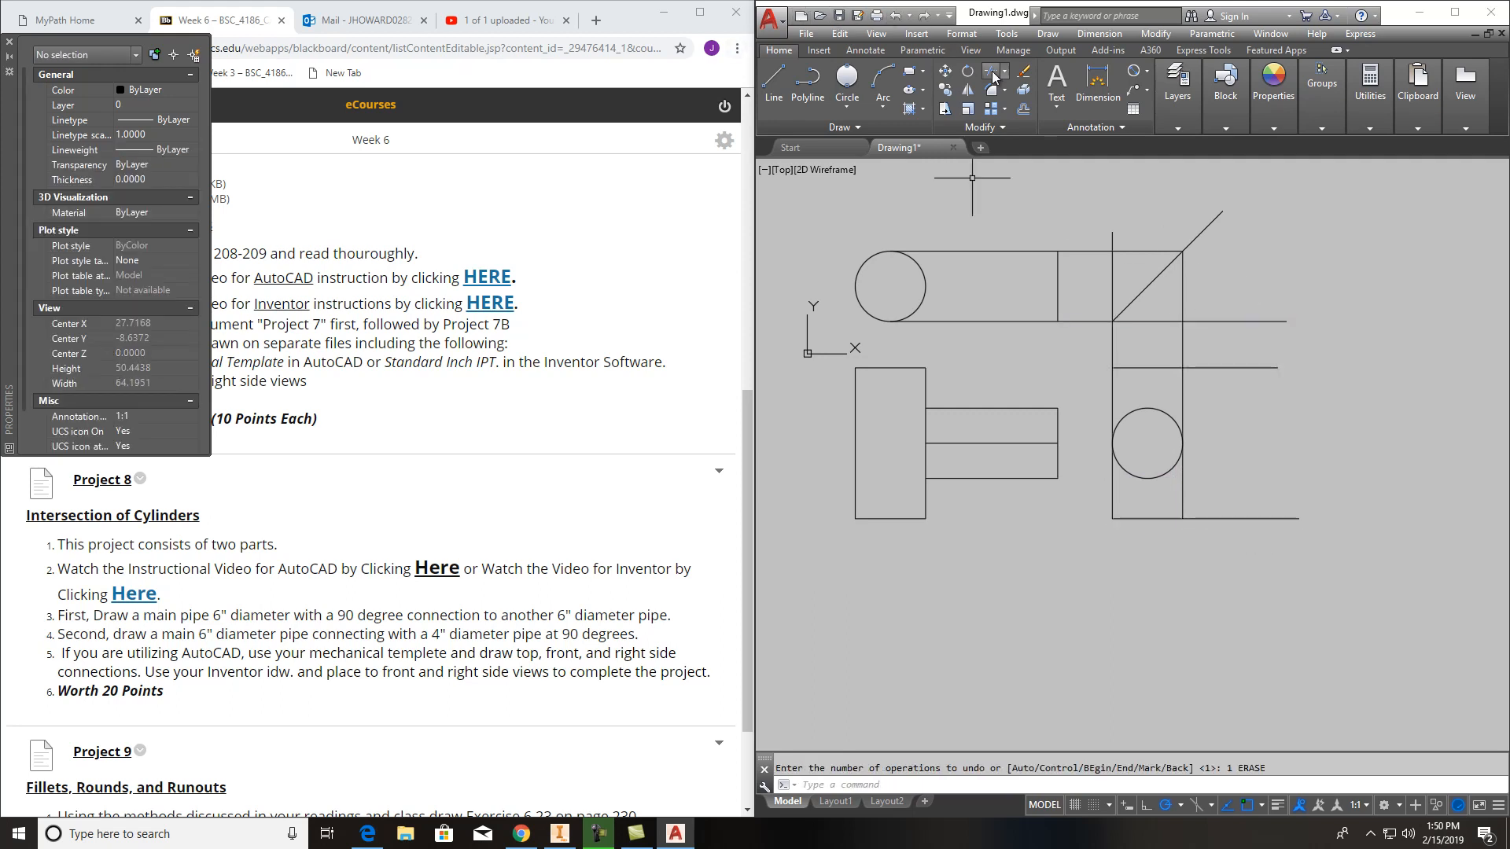
pyautogui.press('Return')
pyautogui.moveTo(1301, 557); pyautogui.dragTo(1233, 230)
pyautogui.click(1201, 344)
pyautogui.click(1091, 349)
pyautogui.click(1092, 348)
pyautogui.click(1085, 239)
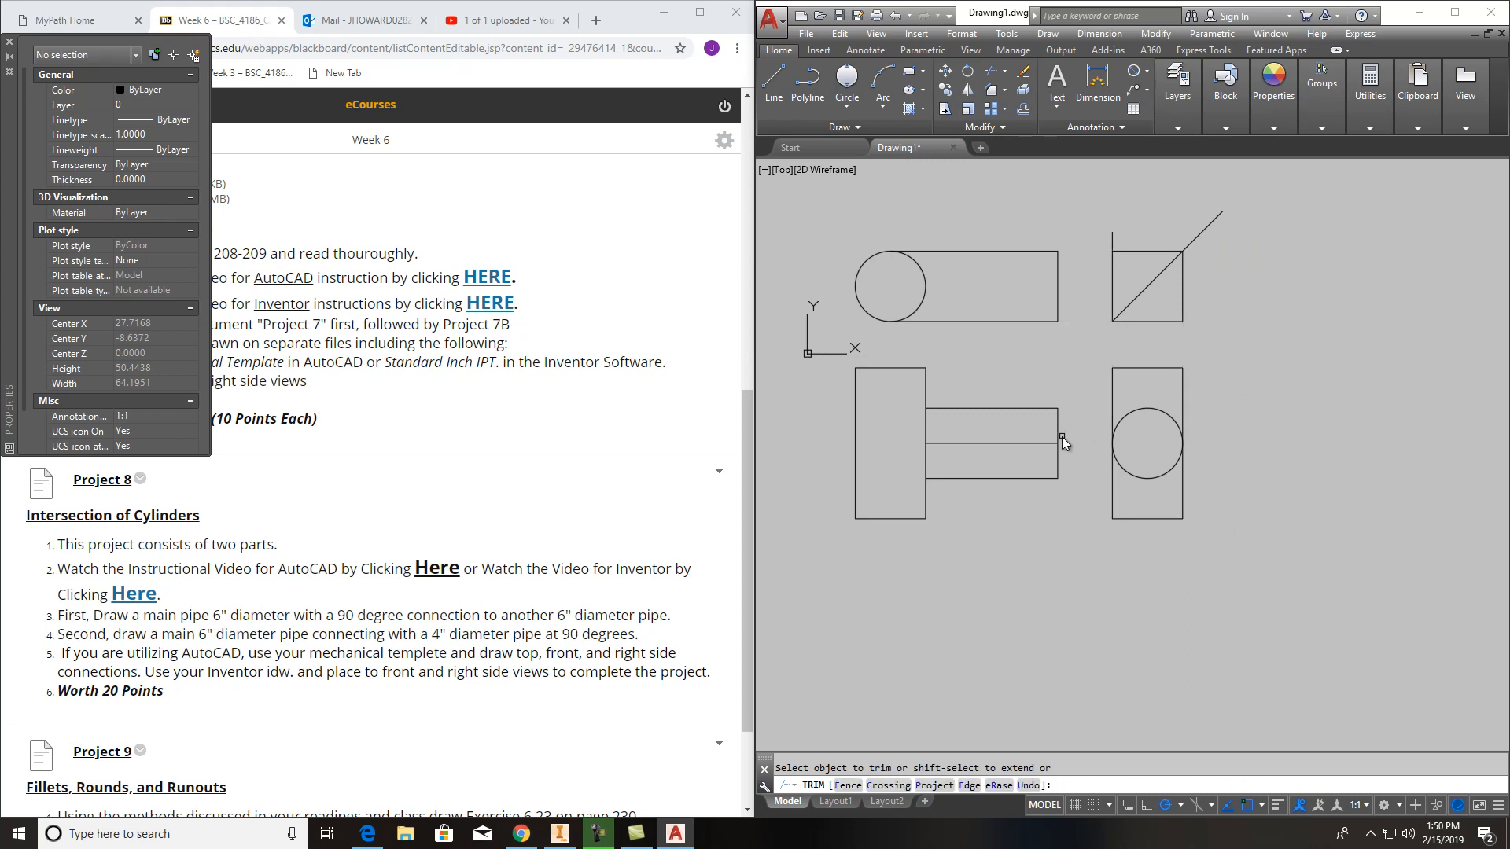
pyautogui.press('Escape')
# Erase the horizontal middle line of the branch pipe in the front view
pyautogui.click(1026, 443)
pyautogui.press('Delete')
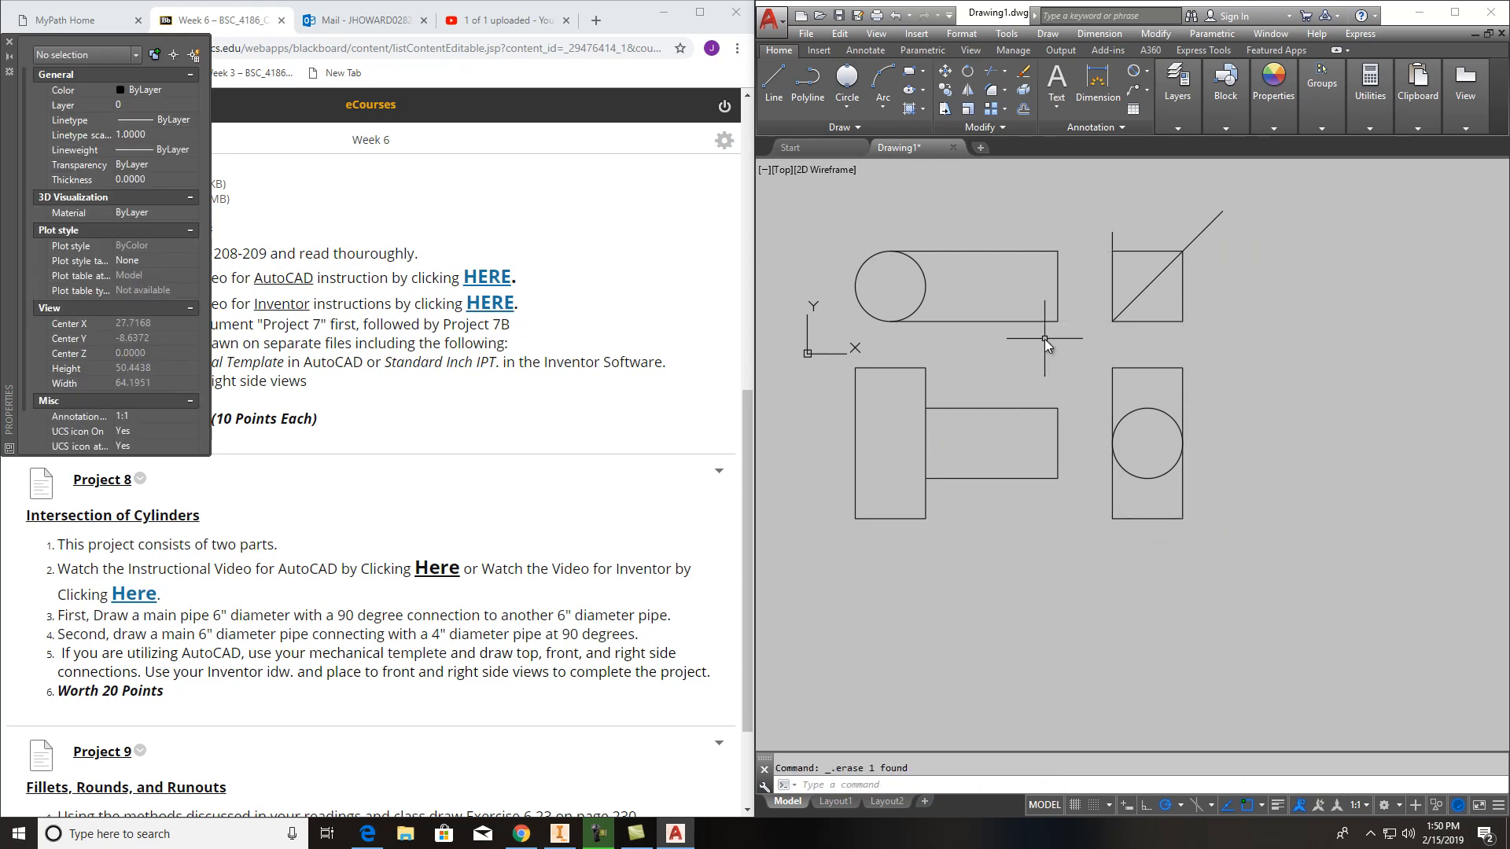
pyautogui.scroll(5, 889, 367)
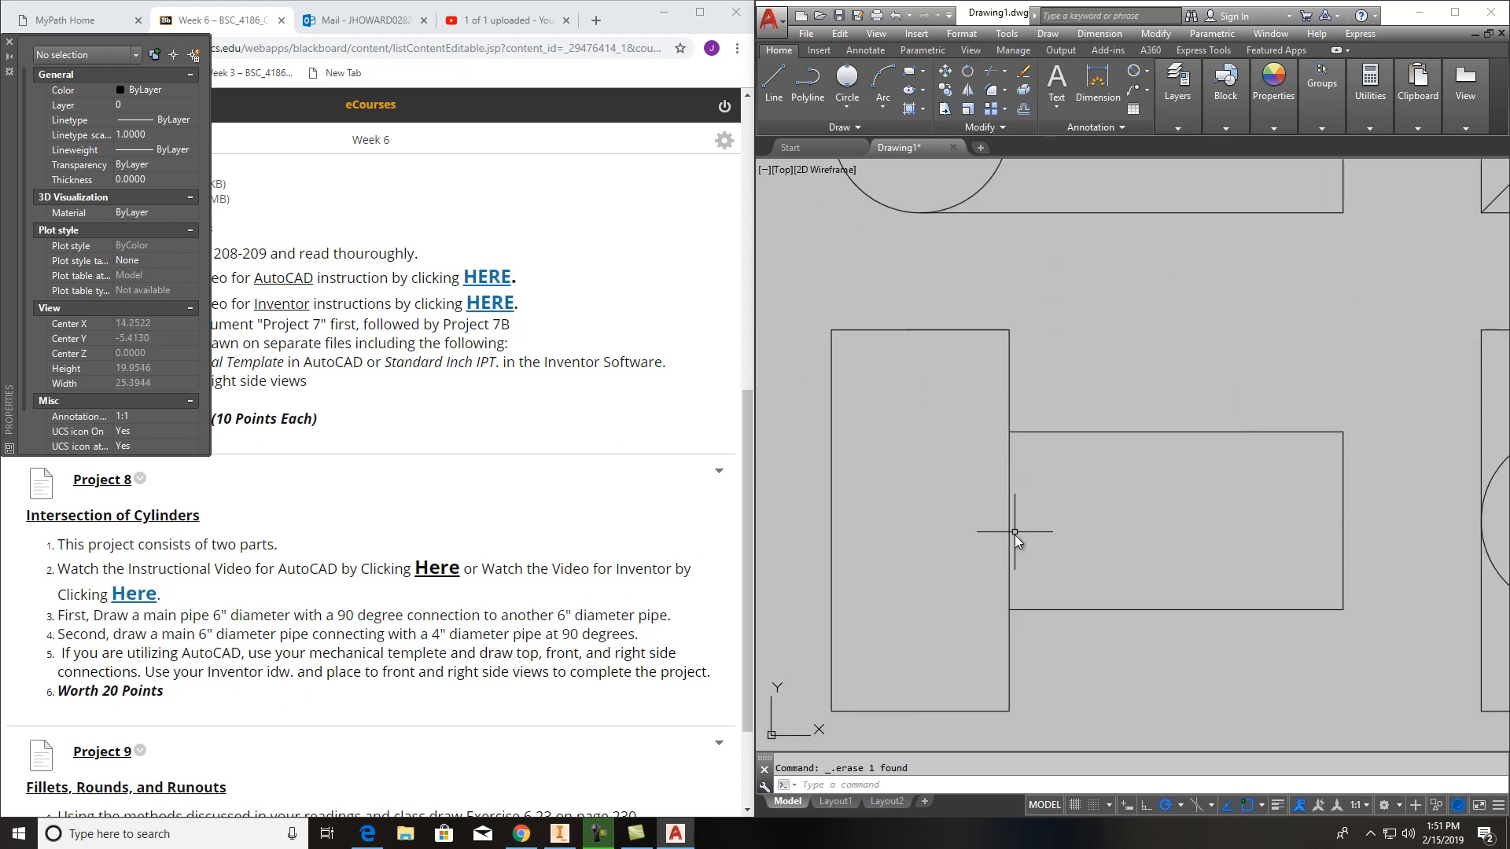
pyautogui.scroll(-2, 1012, 583)
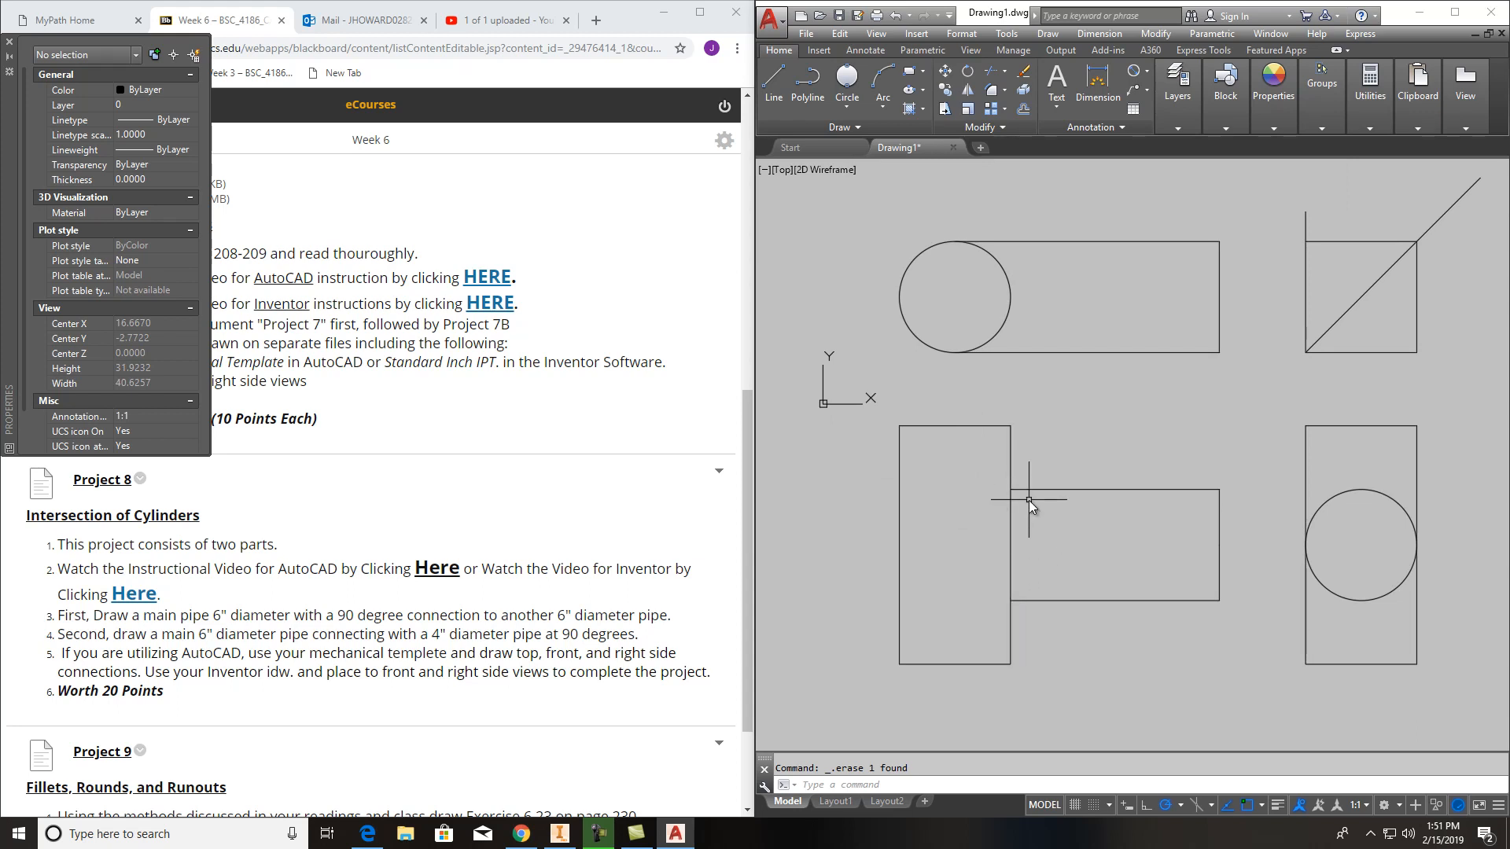
pyautogui.scroll(4, 994, 383)
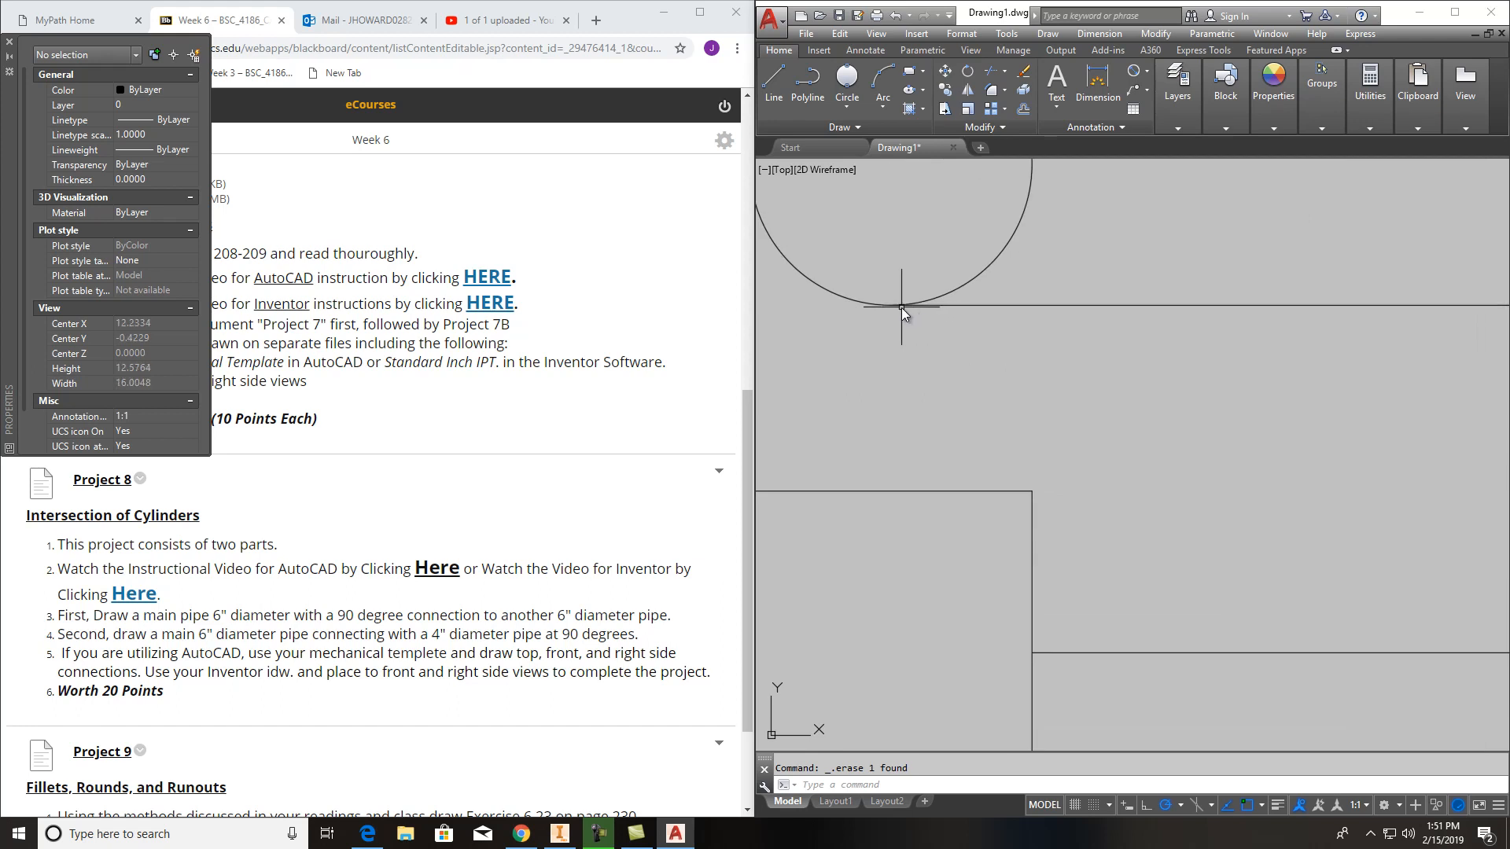
pyautogui.scroll(-4, 889, 308)
pyautogui.moveTo(975, 380); pyautogui.dragTo(1058, 470, button='middle')
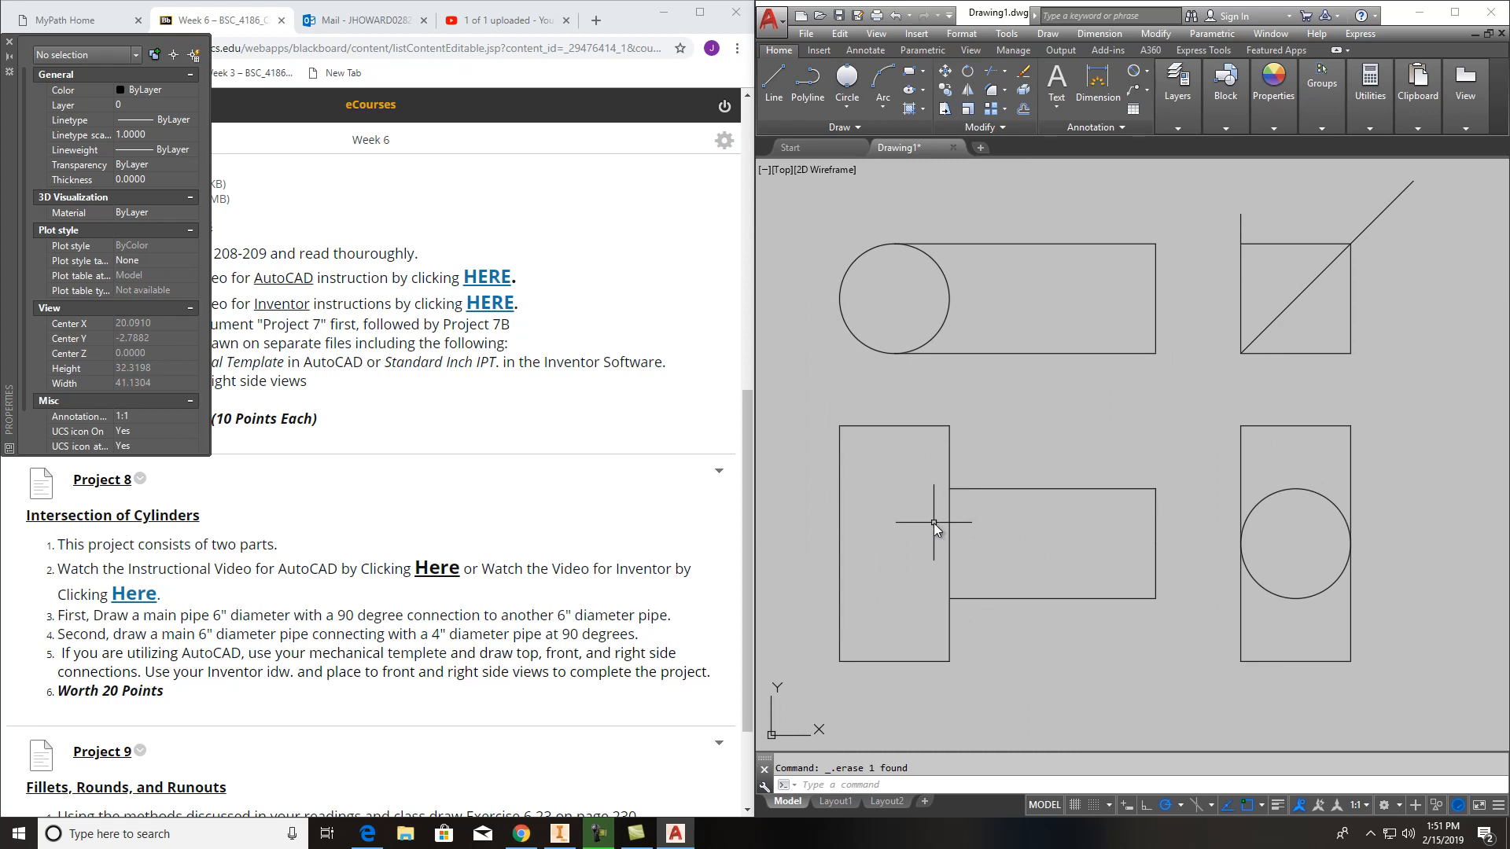
# Set the point style to the X marker with a size of .125 in absolute units
pyautogui.click(975, 36)
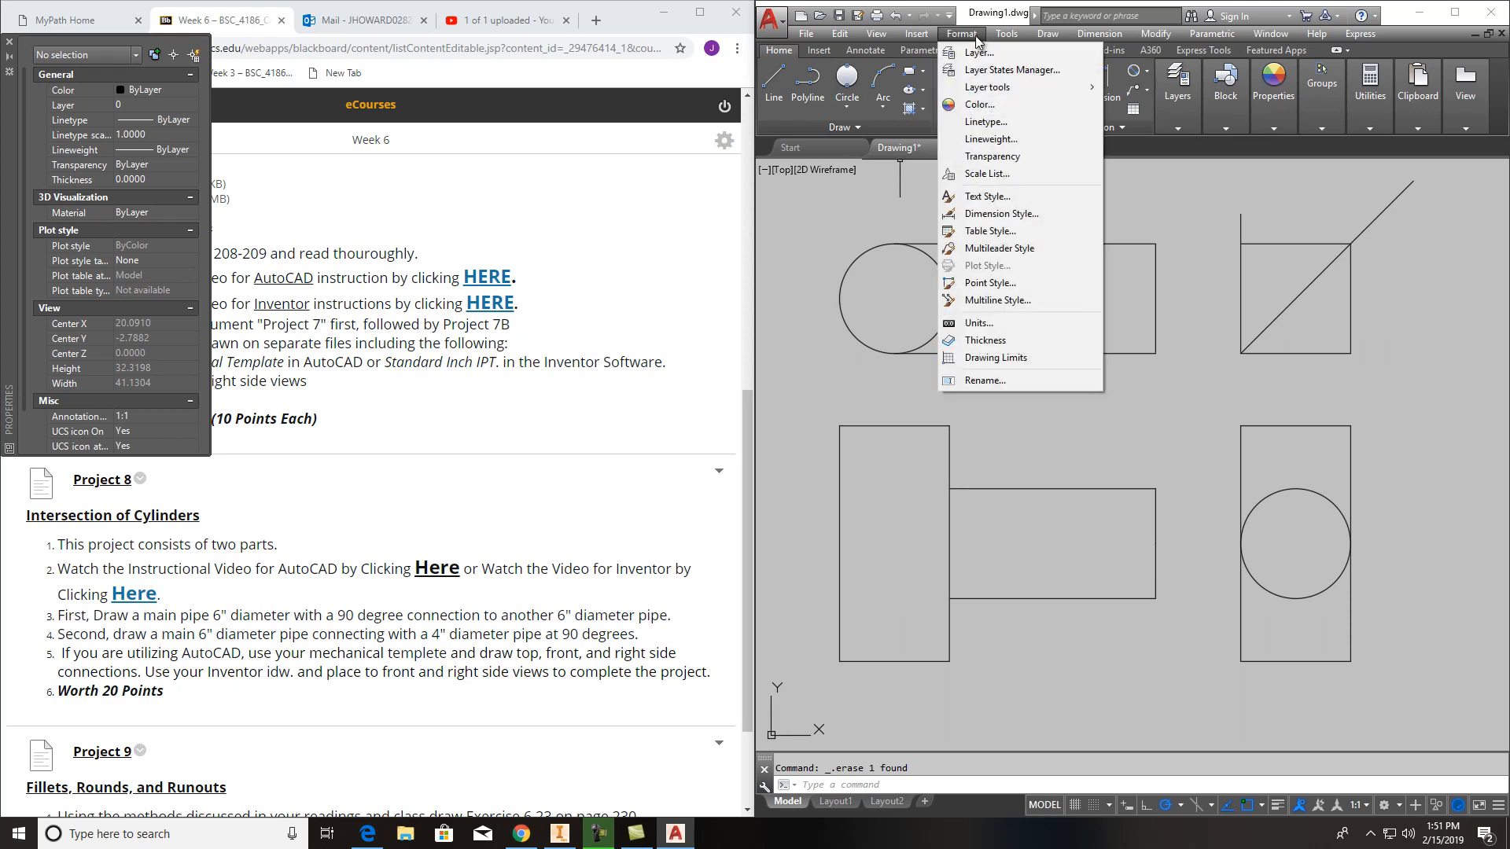
pyautogui.click(998, 282)
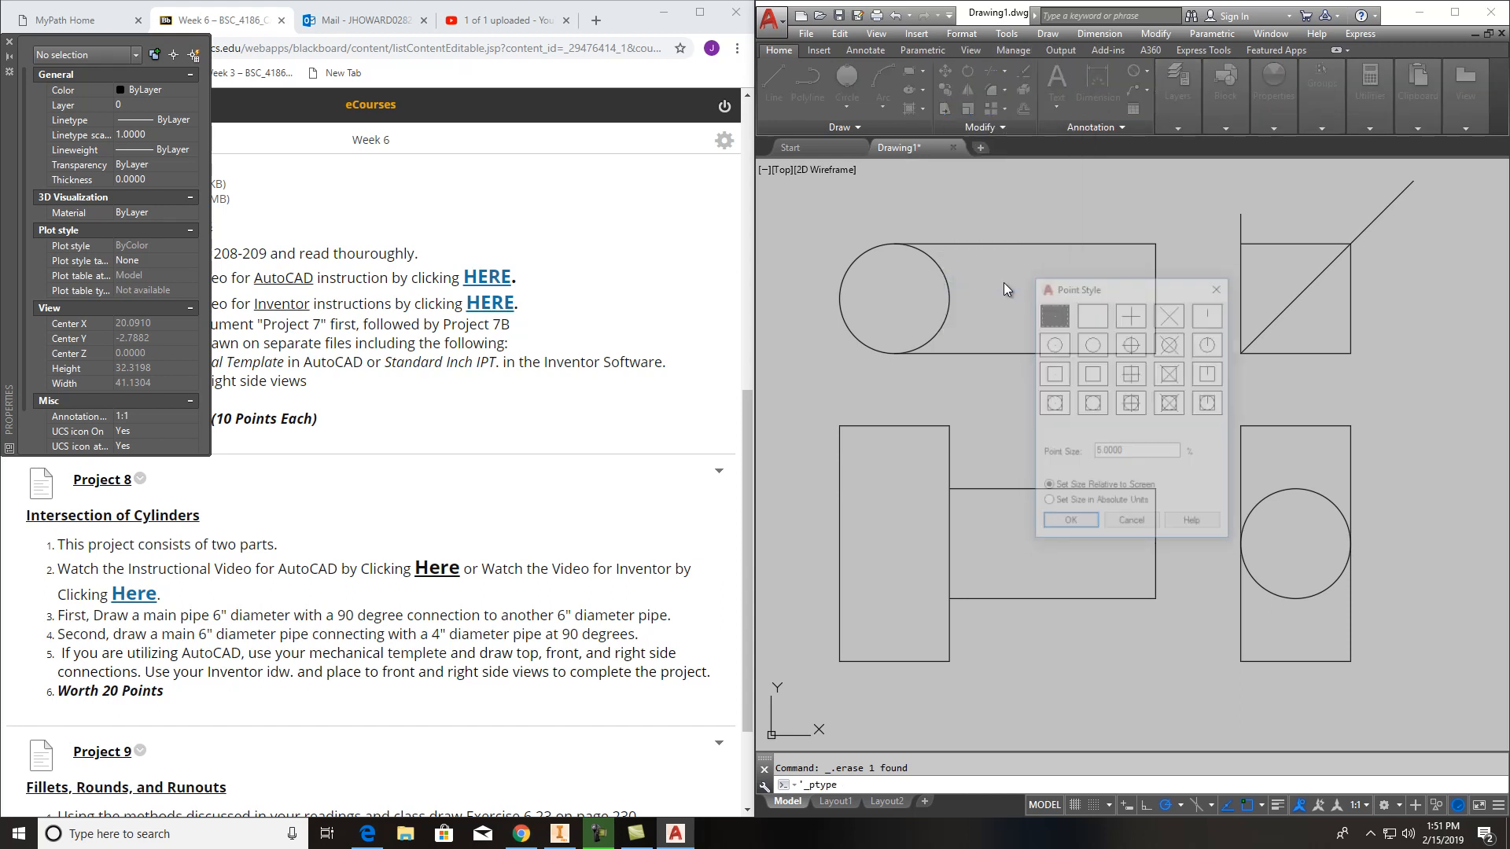
pyautogui.click(1170, 315)
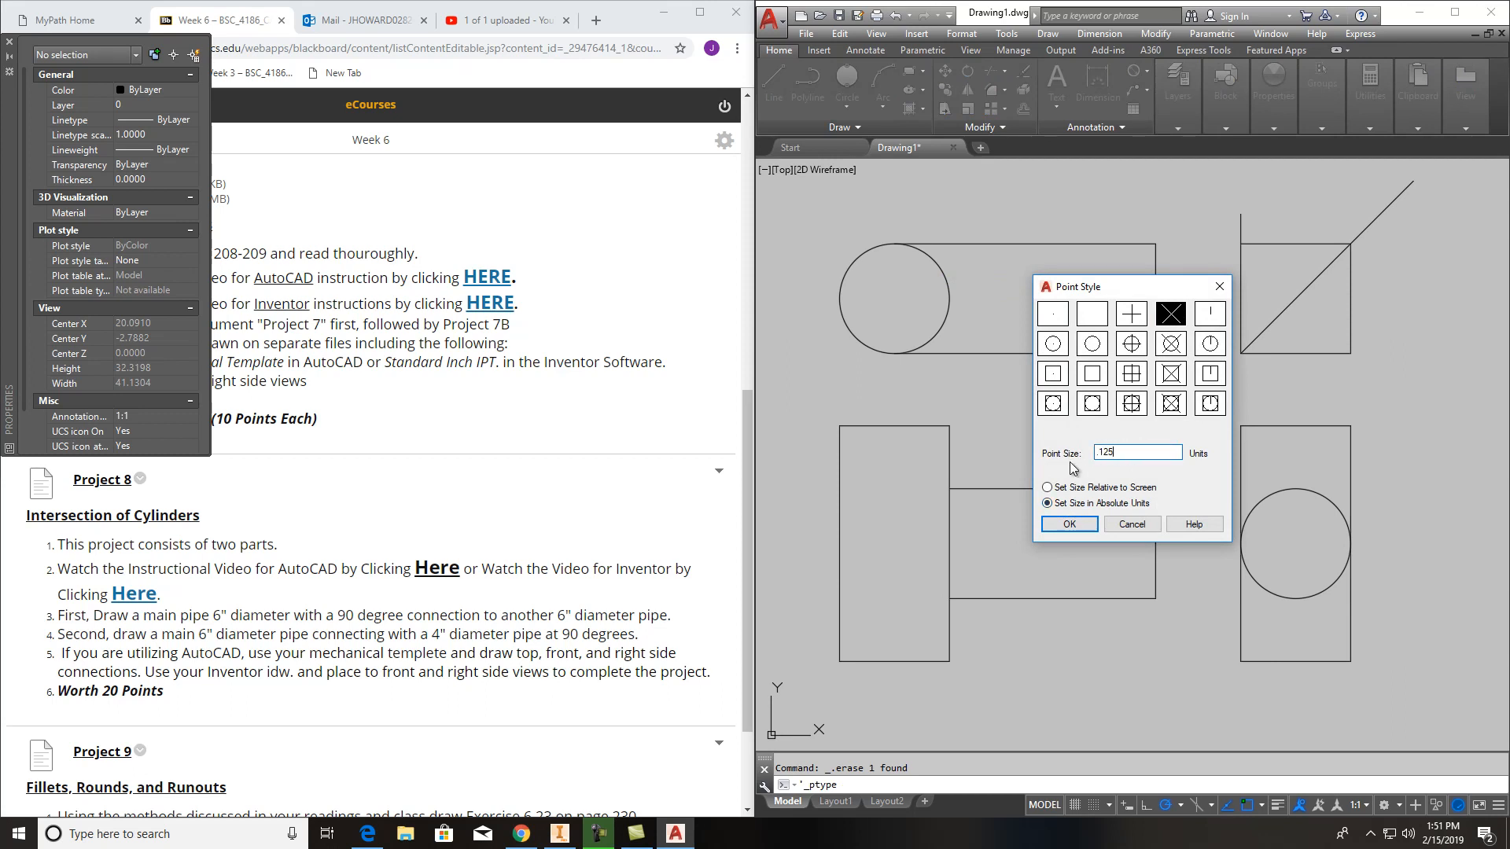
pyautogui.click(1069, 524)
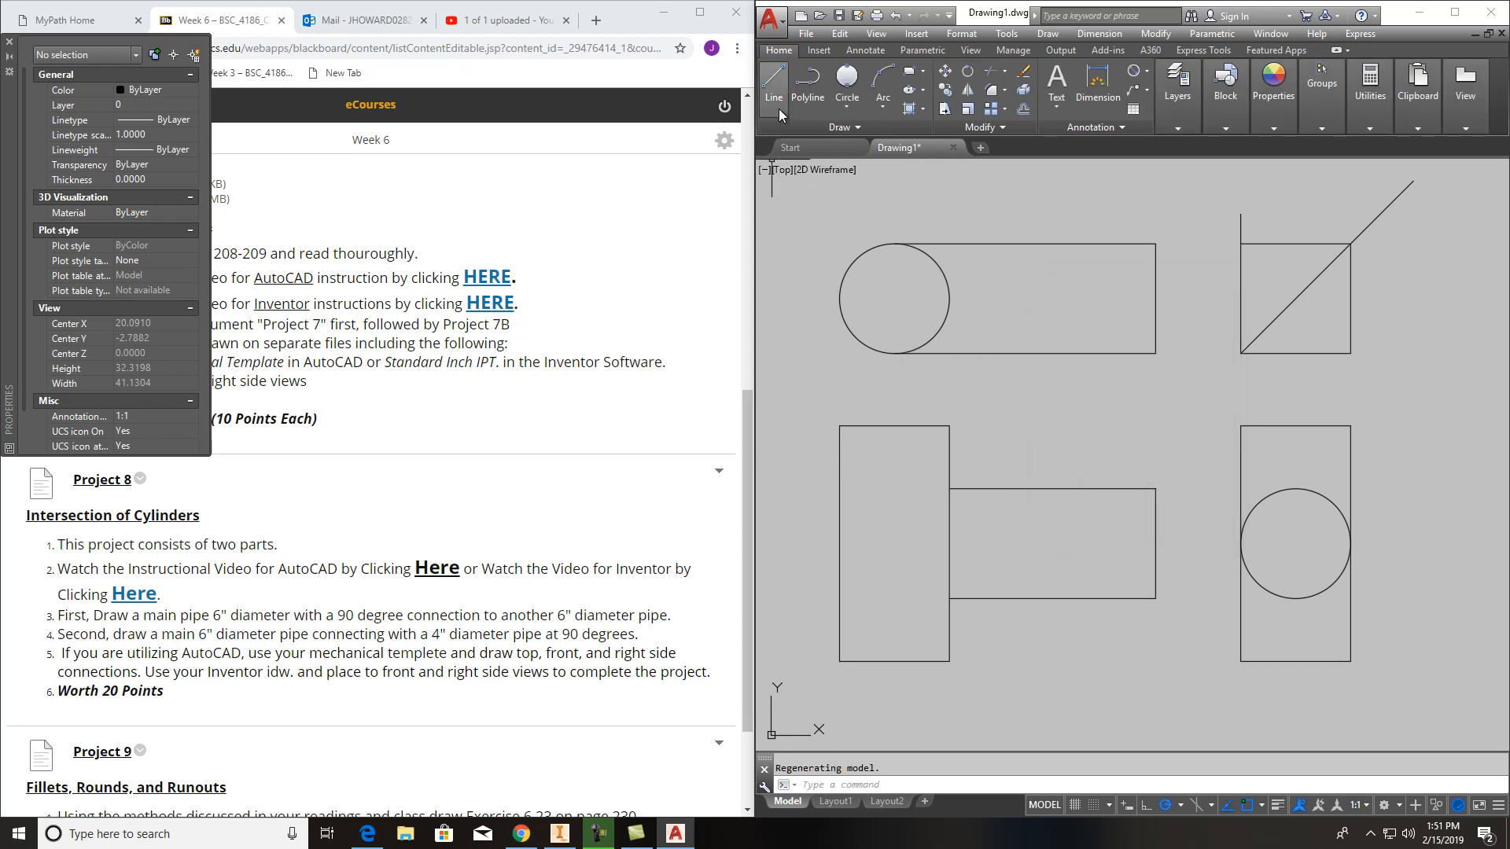
# Start a line and turn on the Nearest running object snap
pyautogui.click(772, 79)
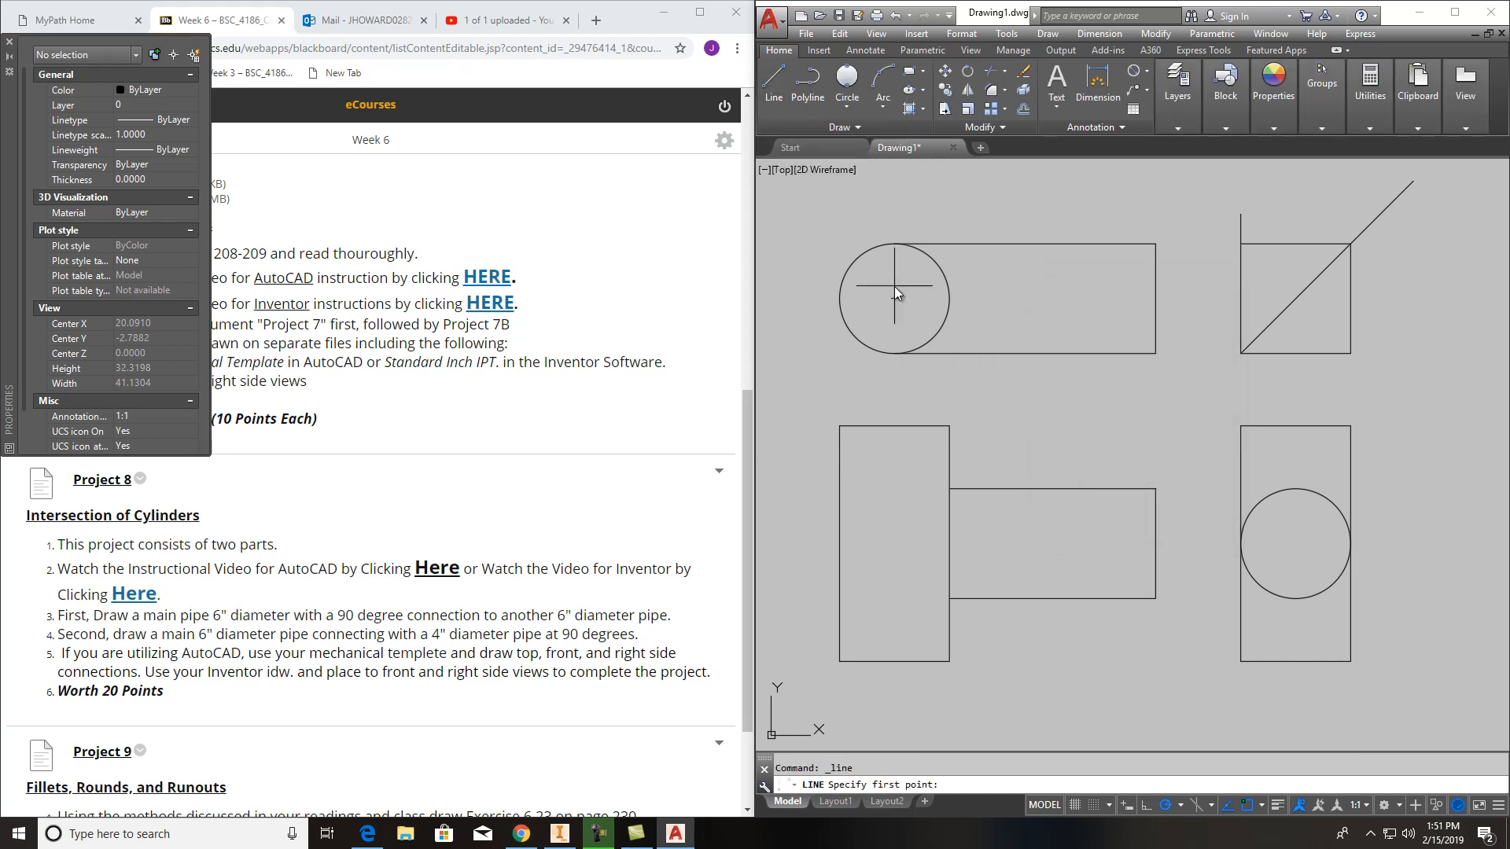
pyautogui.scroll(3, 942, 342)
pyautogui.scroll(-3, 943, 342)
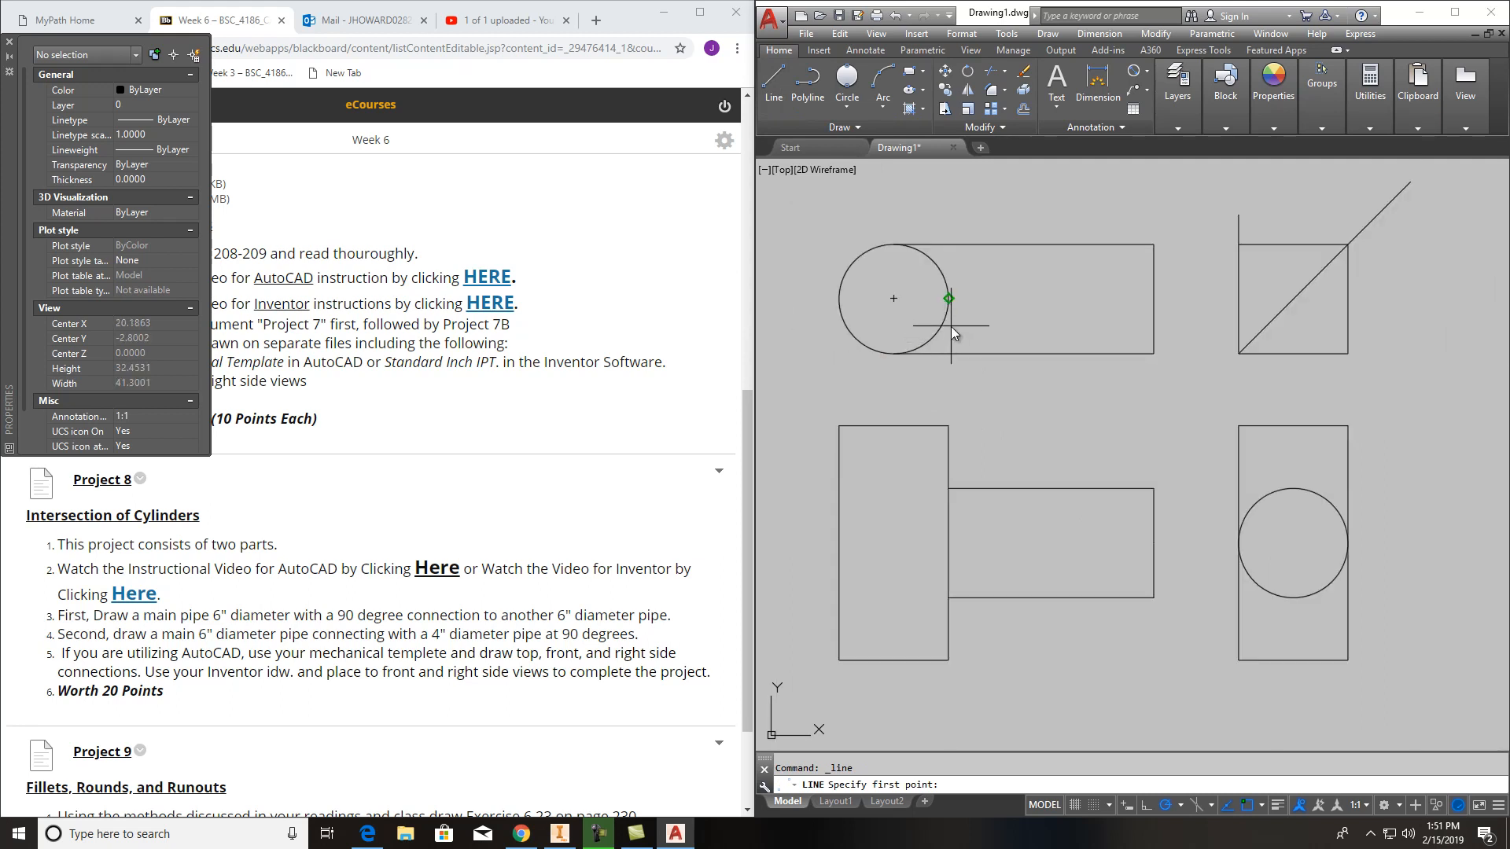
pyautogui.scroll(4, 947, 318)
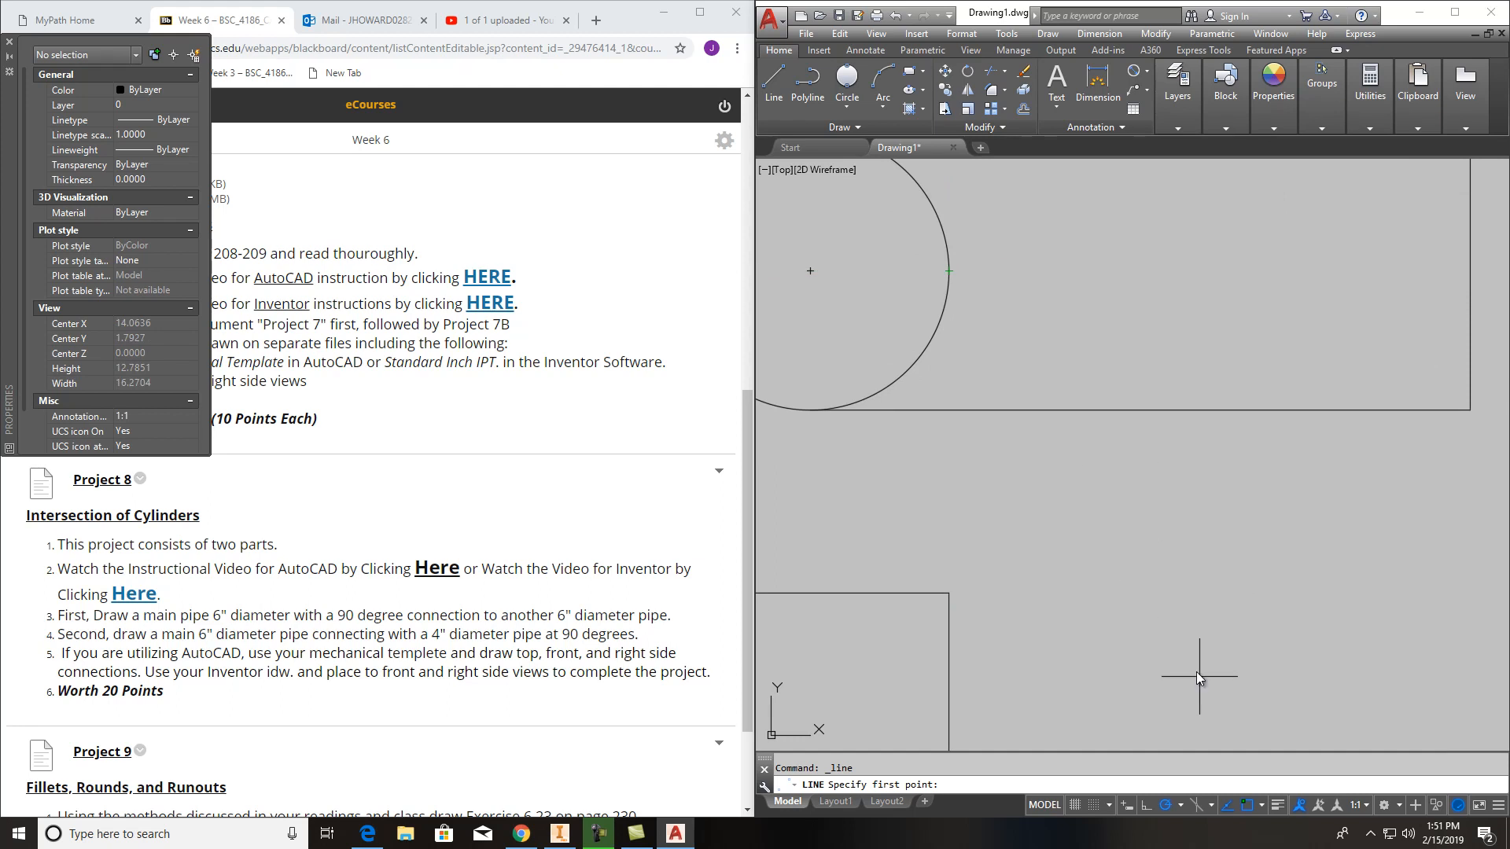
pyautogui.click(1262, 805)
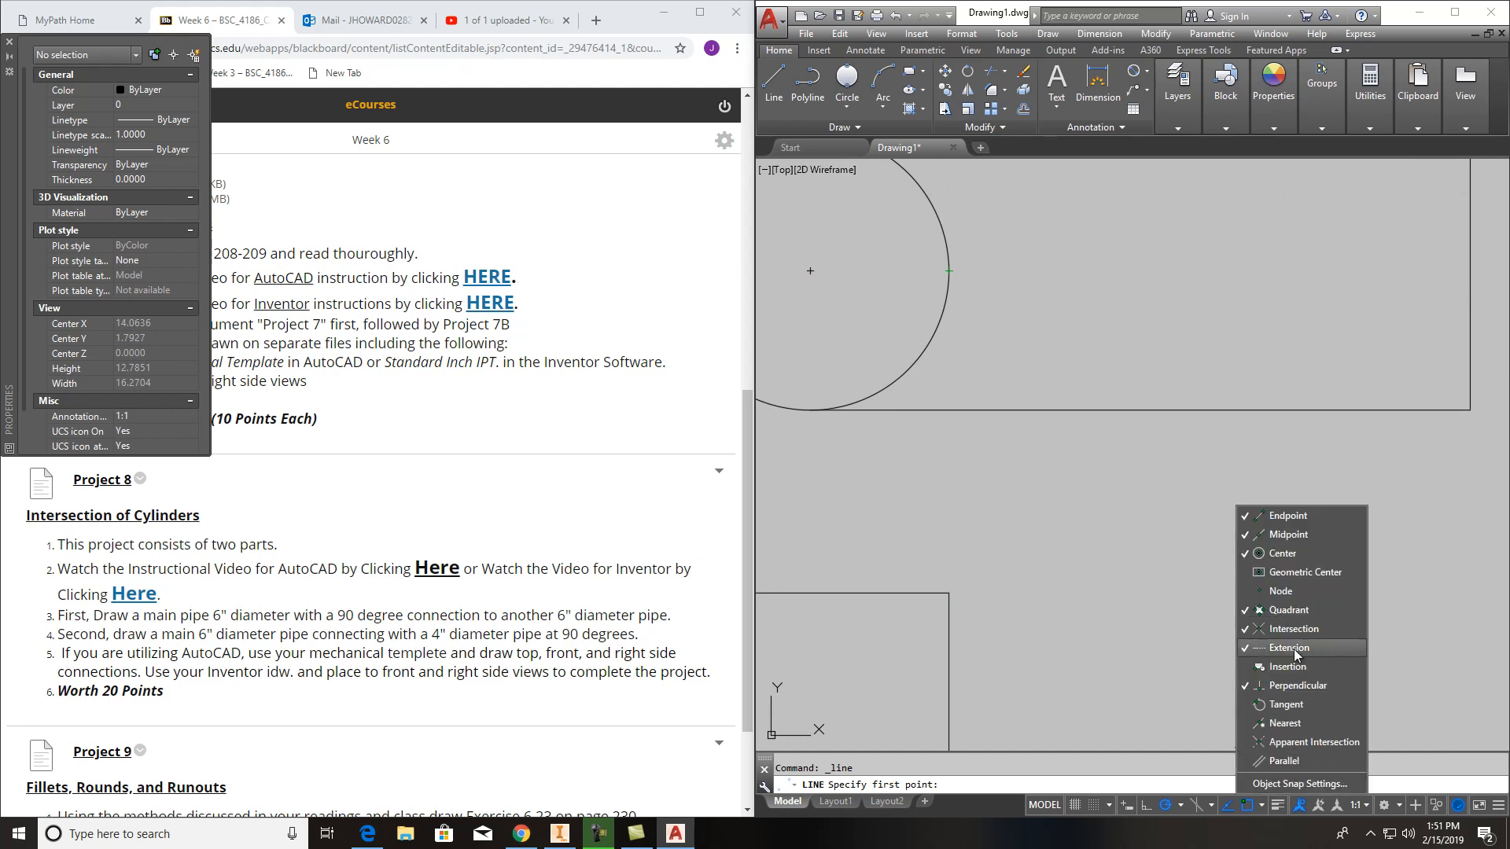
pyautogui.click(1296, 723)
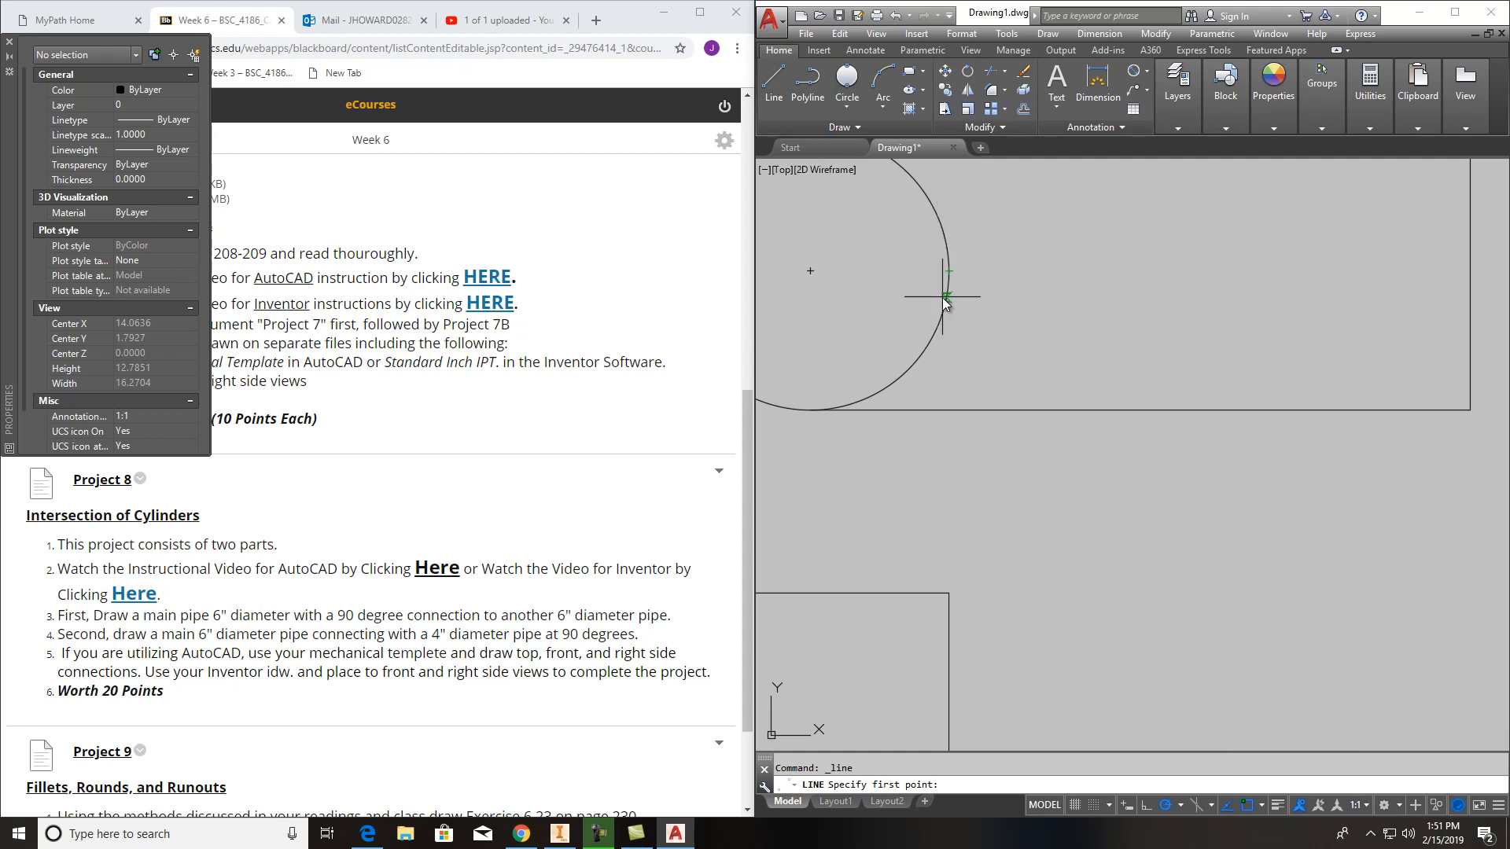
# Project a point just below the top view circle's right quadrant across to the miter line and down to the side view circle
pyautogui.click(948, 282)
pyautogui.scroll(-3, 1069, 294)
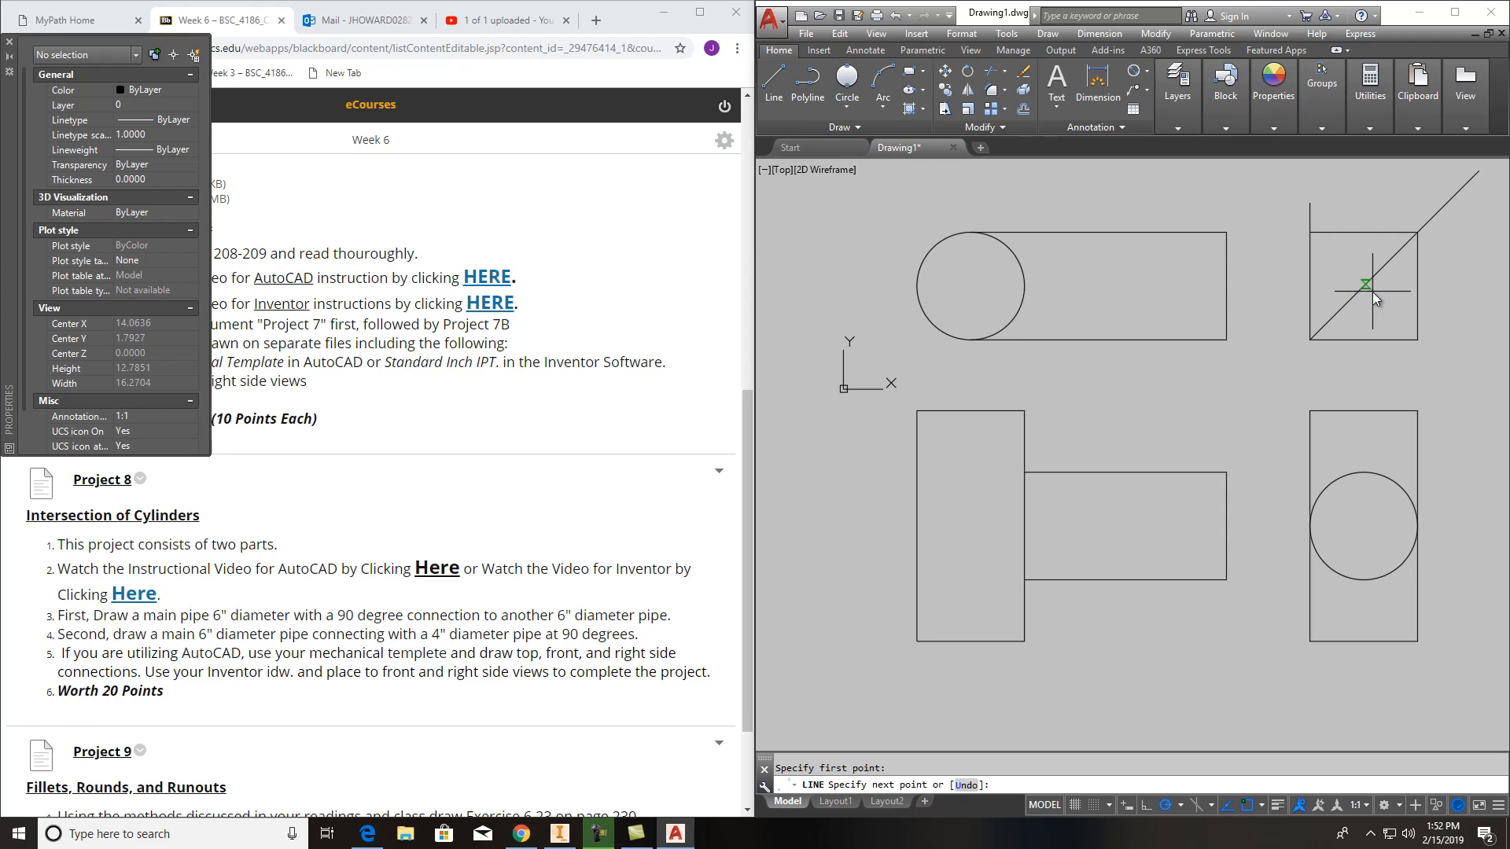
pyautogui.scroll(3, 1369, 289)
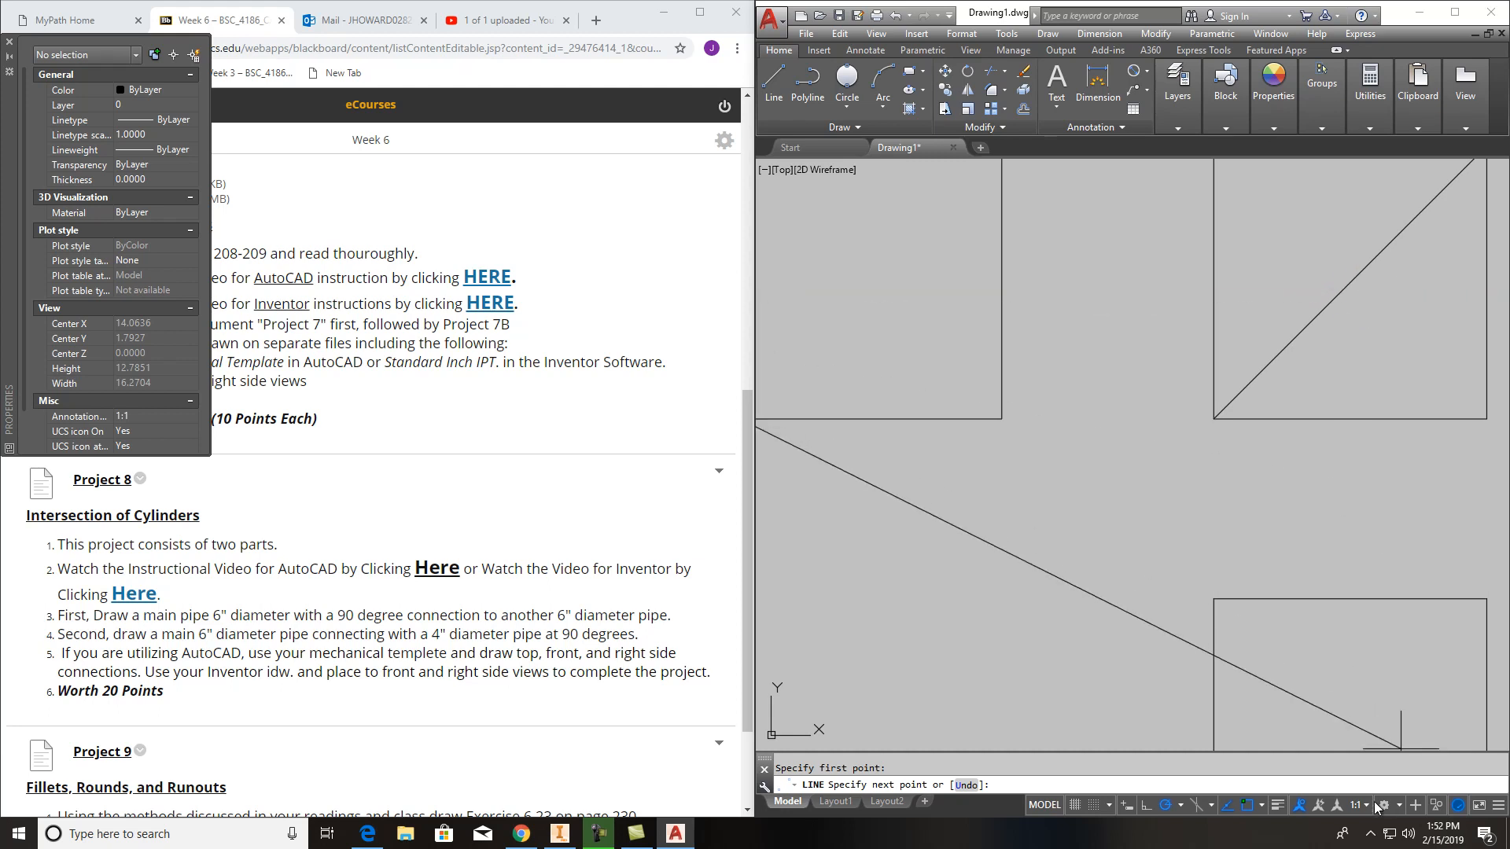
pyautogui.click(1262, 806)
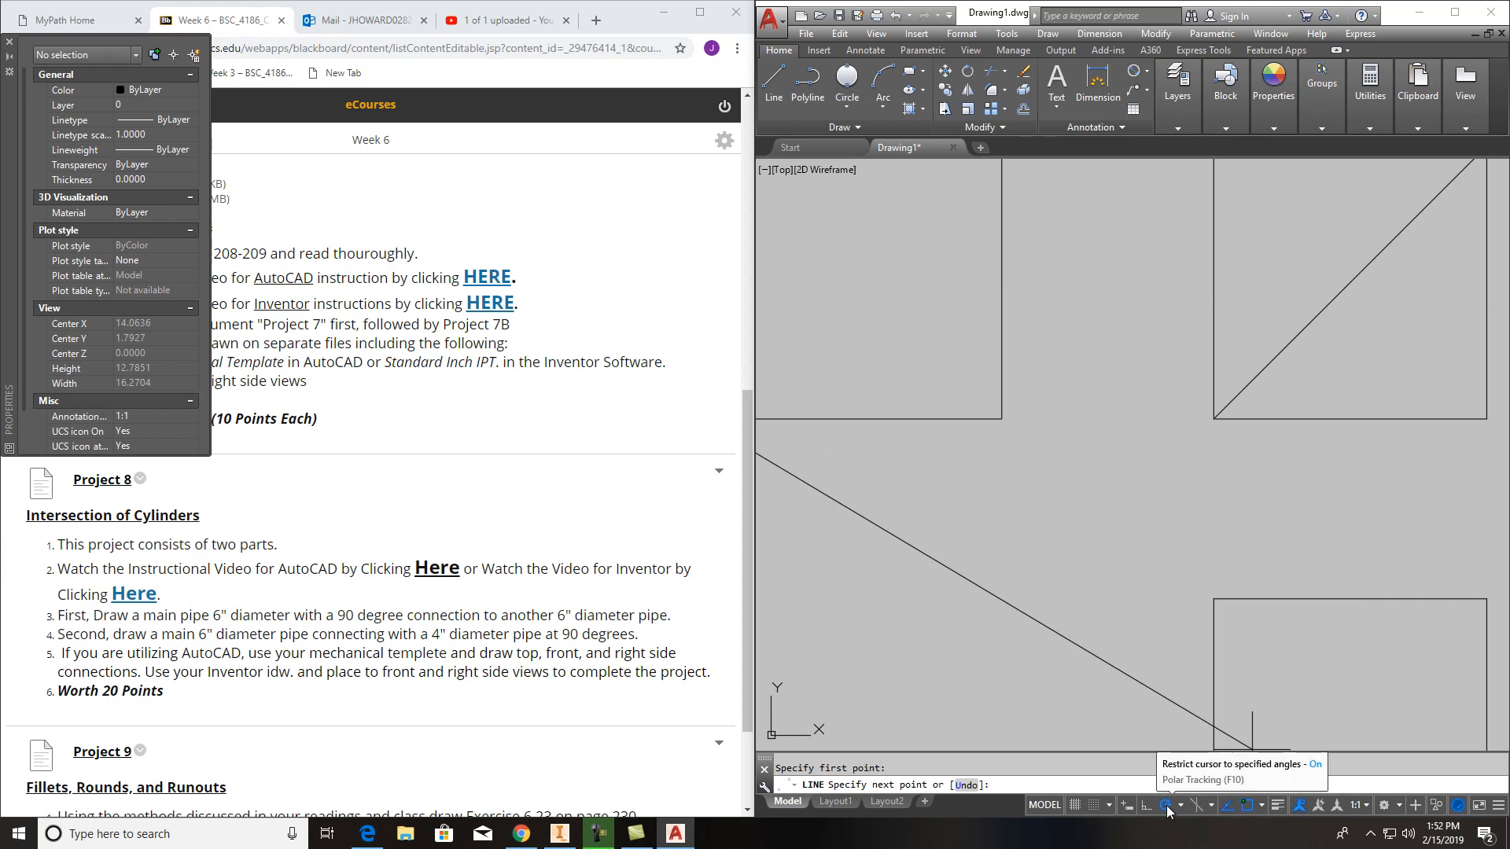
pyautogui.click(1338, 293)
pyautogui.scroll(-5, 1341, 417)
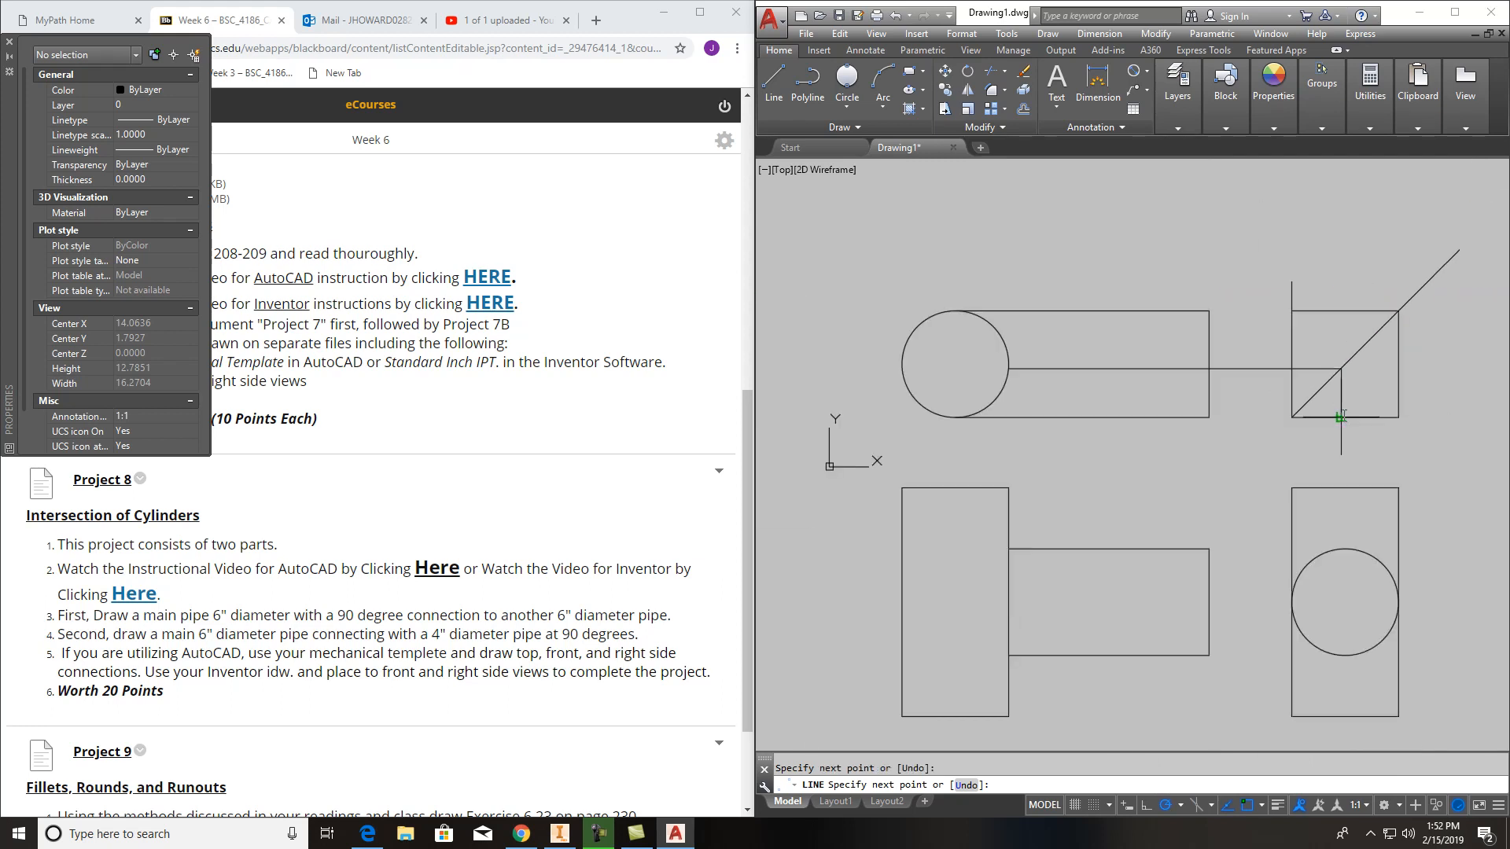
pyautogui.scroll(4, 1342, 489)
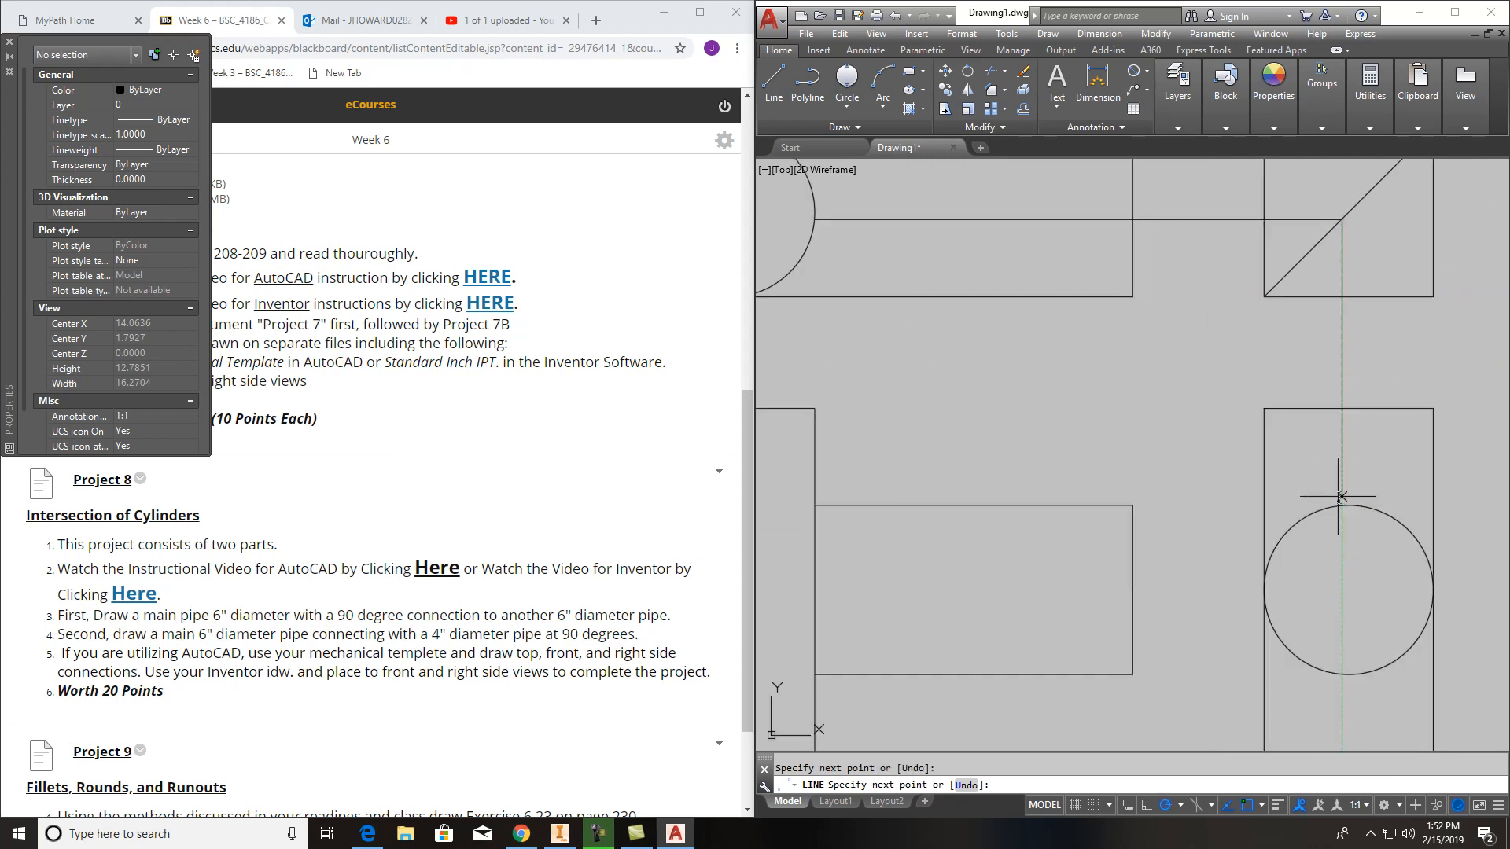
pyautogui.click(1341, 504)
# Continue the projection line horizontally from the side view circle to just past the main pipe's right edge in the front view
pyautogui.moveTo(936, 518); pyautogui.dragTo(1117, 467, button='middle')
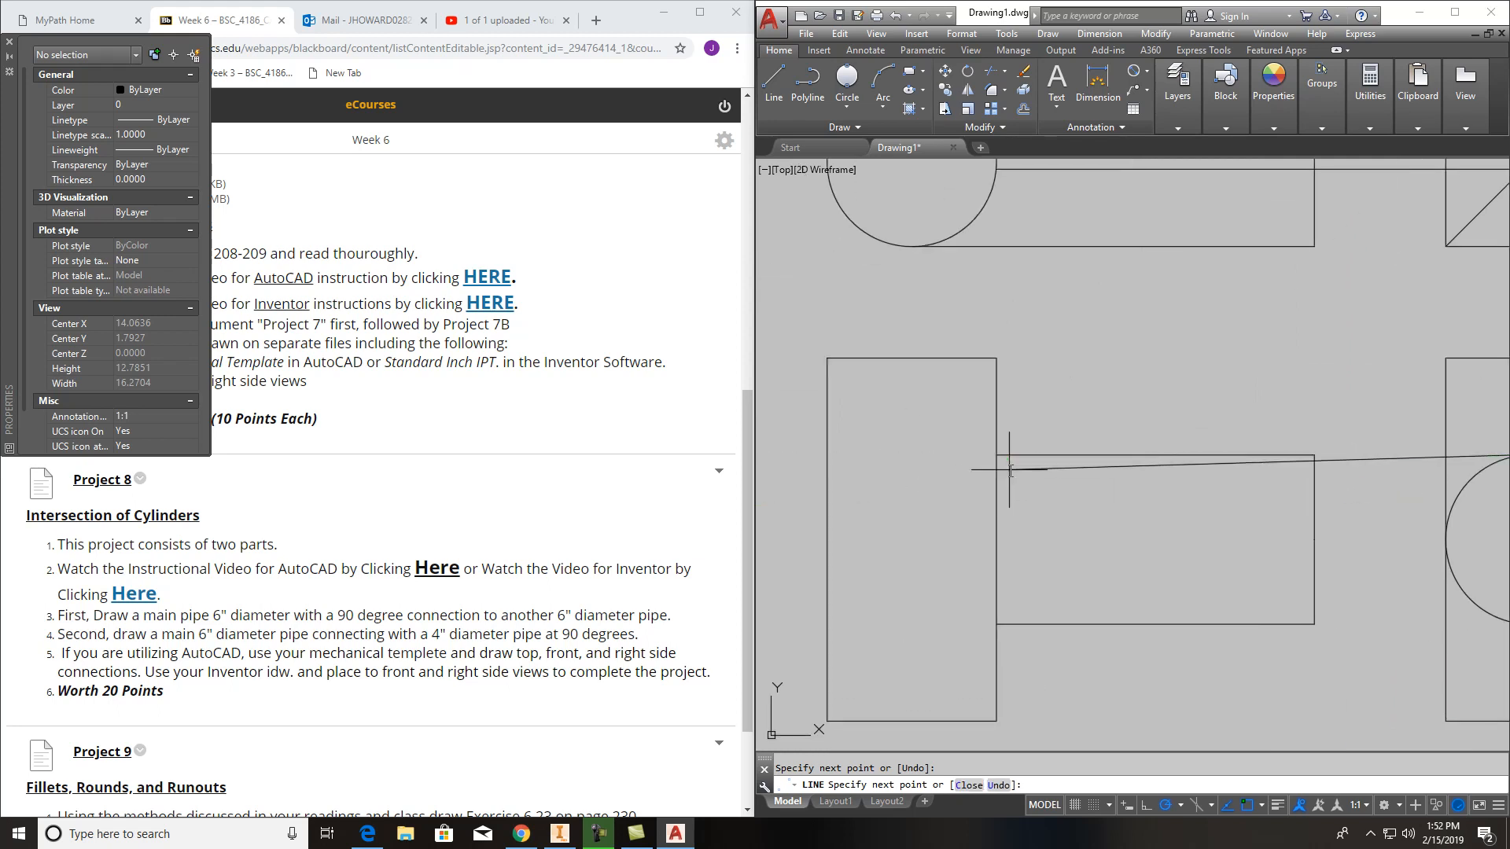
pyautogui.scroll(2, 971, 452)
pyautogui.scroll(2, 998, 445)
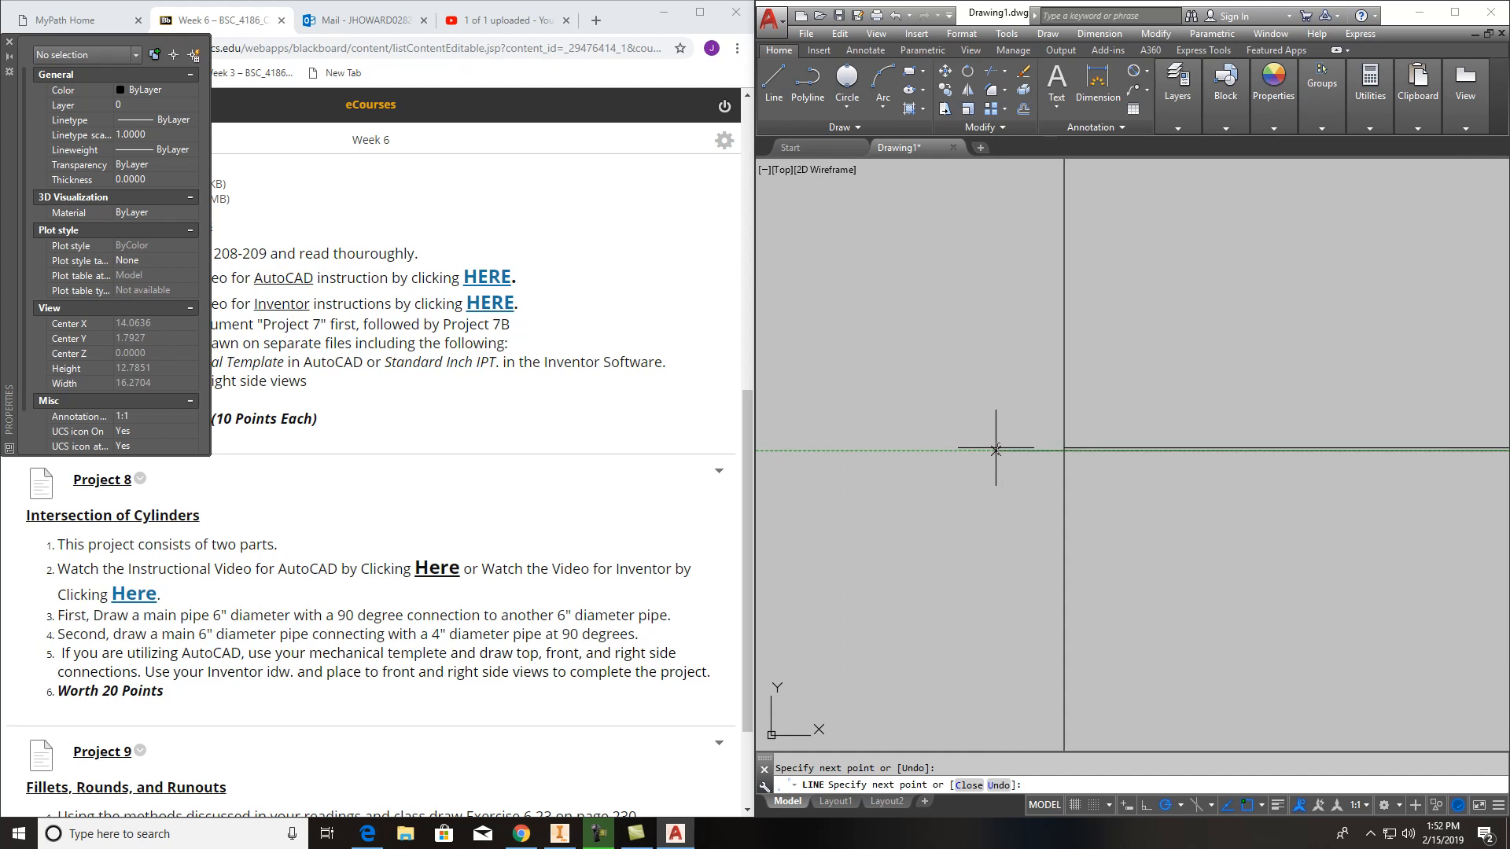
pyautogui.click(955, 449)
pyautogui.write('`')
pyautogui.scroll(-4, 1032, 496)
pyautogui.moveTo(1031, 496); pyautogui.dragTo(969, 548, button='middle')
pyautogui.press('Escape')
# Draw a vertical line from the projected point on the top view circle down past the horizontal projection line in the front view
pyautogui.scroll(5, 996, 532)
pyautogui.scroll(-8, 997, 532)
pyautogui.scroll(-4, 997, 532)
pyautogui.press('Return')
pyautogui.scroll(4, 1001, 378)
pyautogui.click(990, 308)
pyautogui.moveTo(985, 617); pyautogui.dragTo(1011, 455, button='middle')
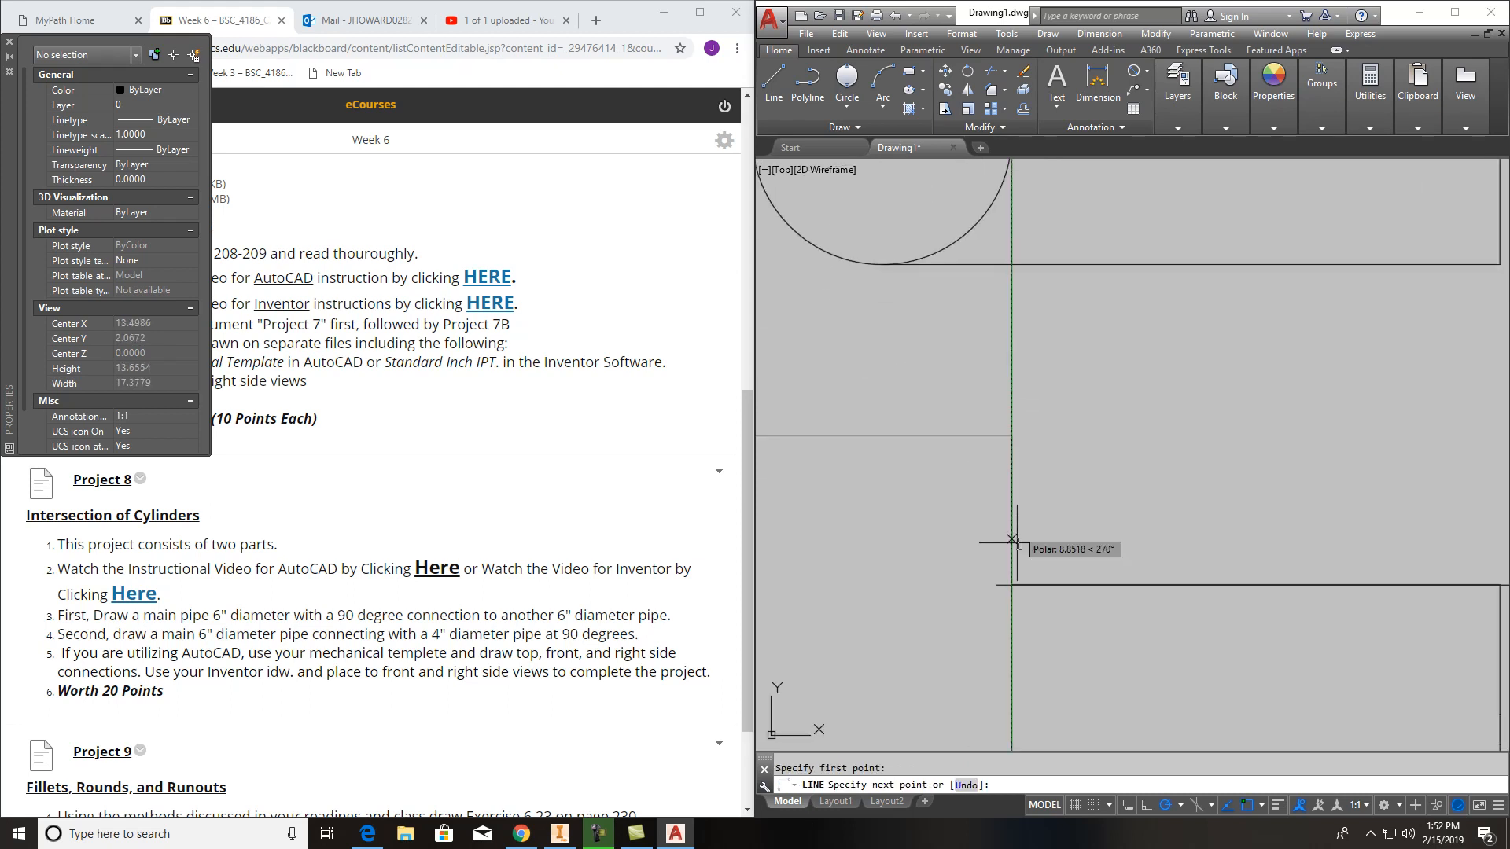
pyautogui.scroll(5, 1010, 640)
pyautogui.scroll(4, 1022, 452)
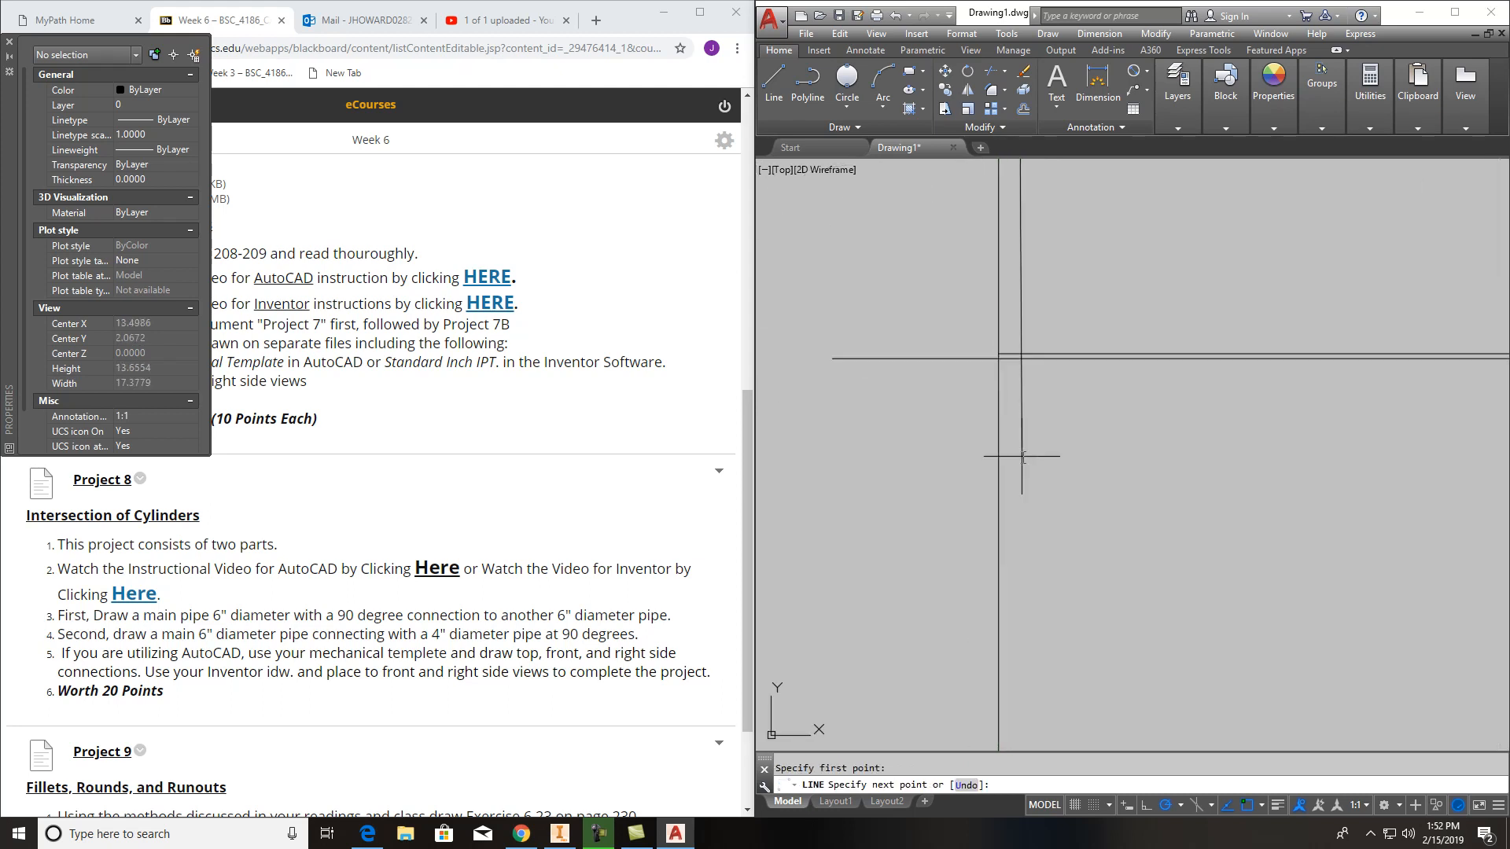
pyautogui.click(995, 431)
pyautogui.press('Escape')
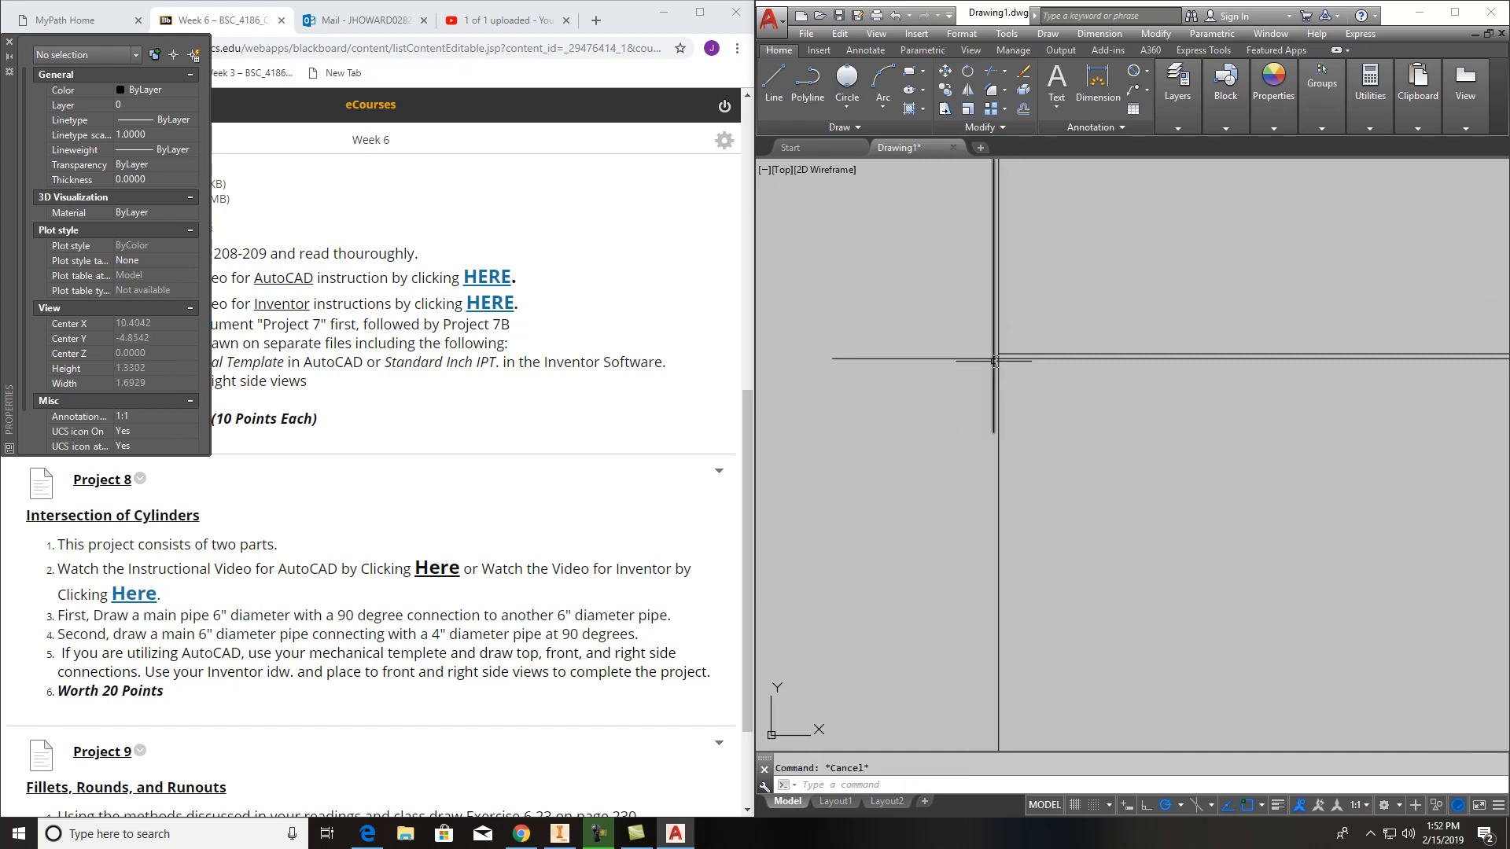
# Project a second Nearest-snapped point, lower on the top view circle, across to the miter line and down to the side view circle
pyautogui.scroll(4, 1007, 366)
pyautogui.scroll(-15, 995, 344)
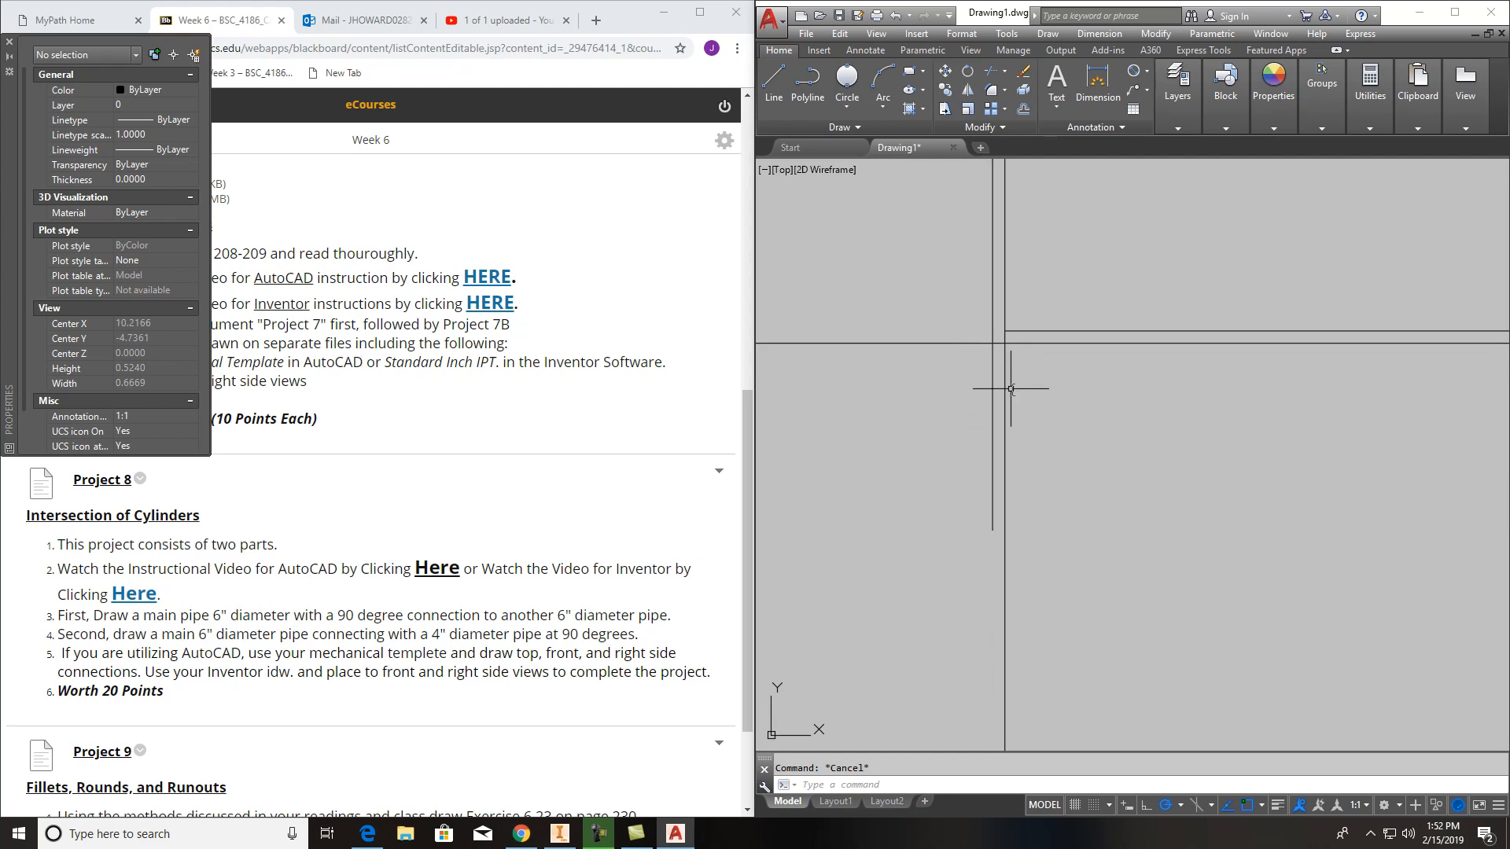
pyautogui.moveTo(1006, 395)
pyautogui.mouseDown(button='middle')
pyautogui.moveTo(970, 454)
pyautogui.moveTo(929, 467)
pyautogui.mouseUp(button='middle')
pyautogui.click(774, 79)
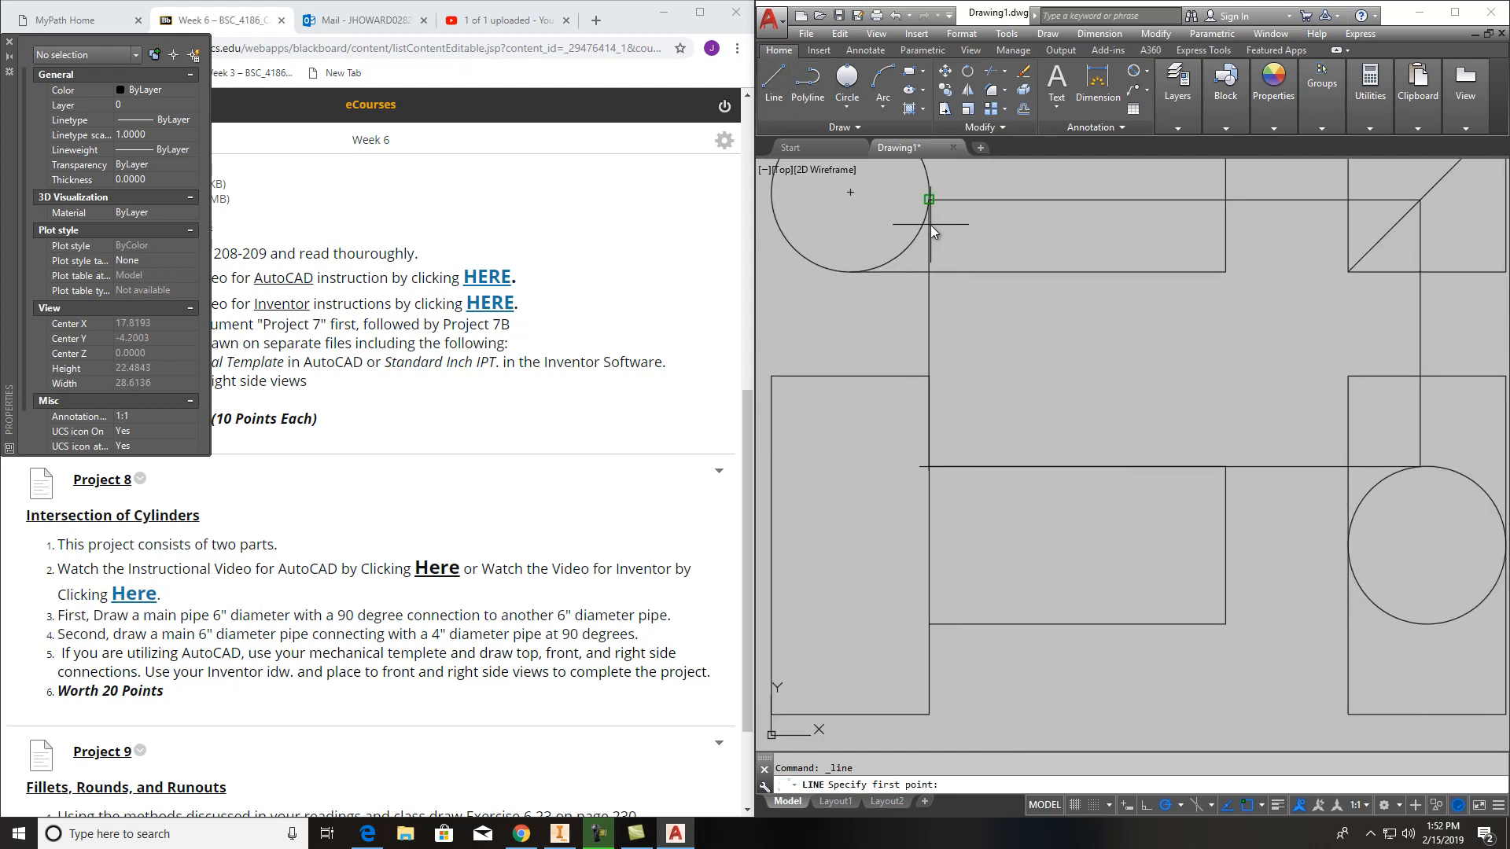
pyautogui.keyDown('shift'); pyautogui.rightClick(950, 290); pyautogui.keyUp('shift')
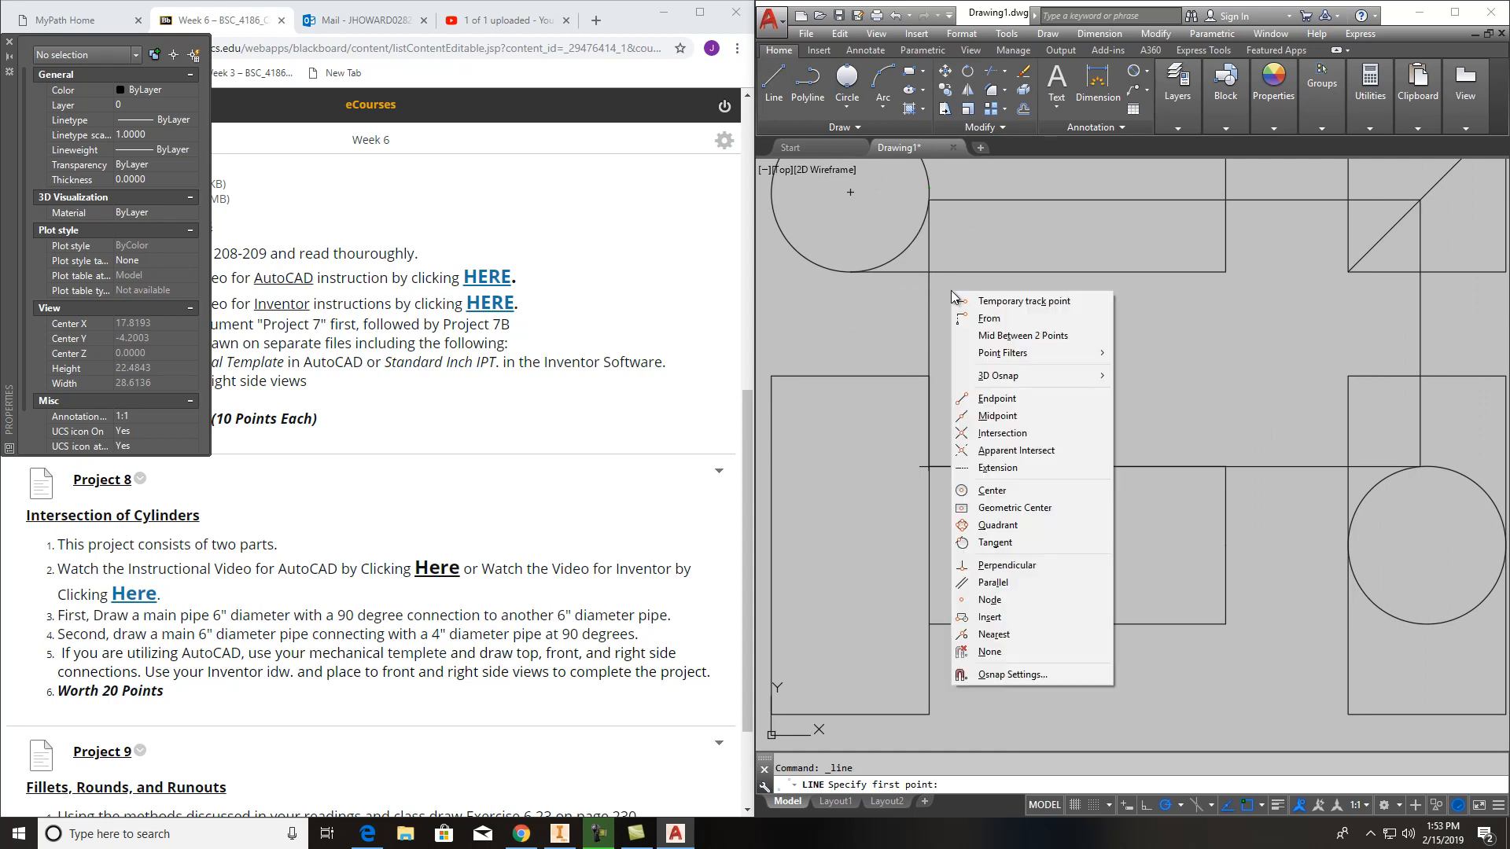
pyautogui.click(1010, 634)
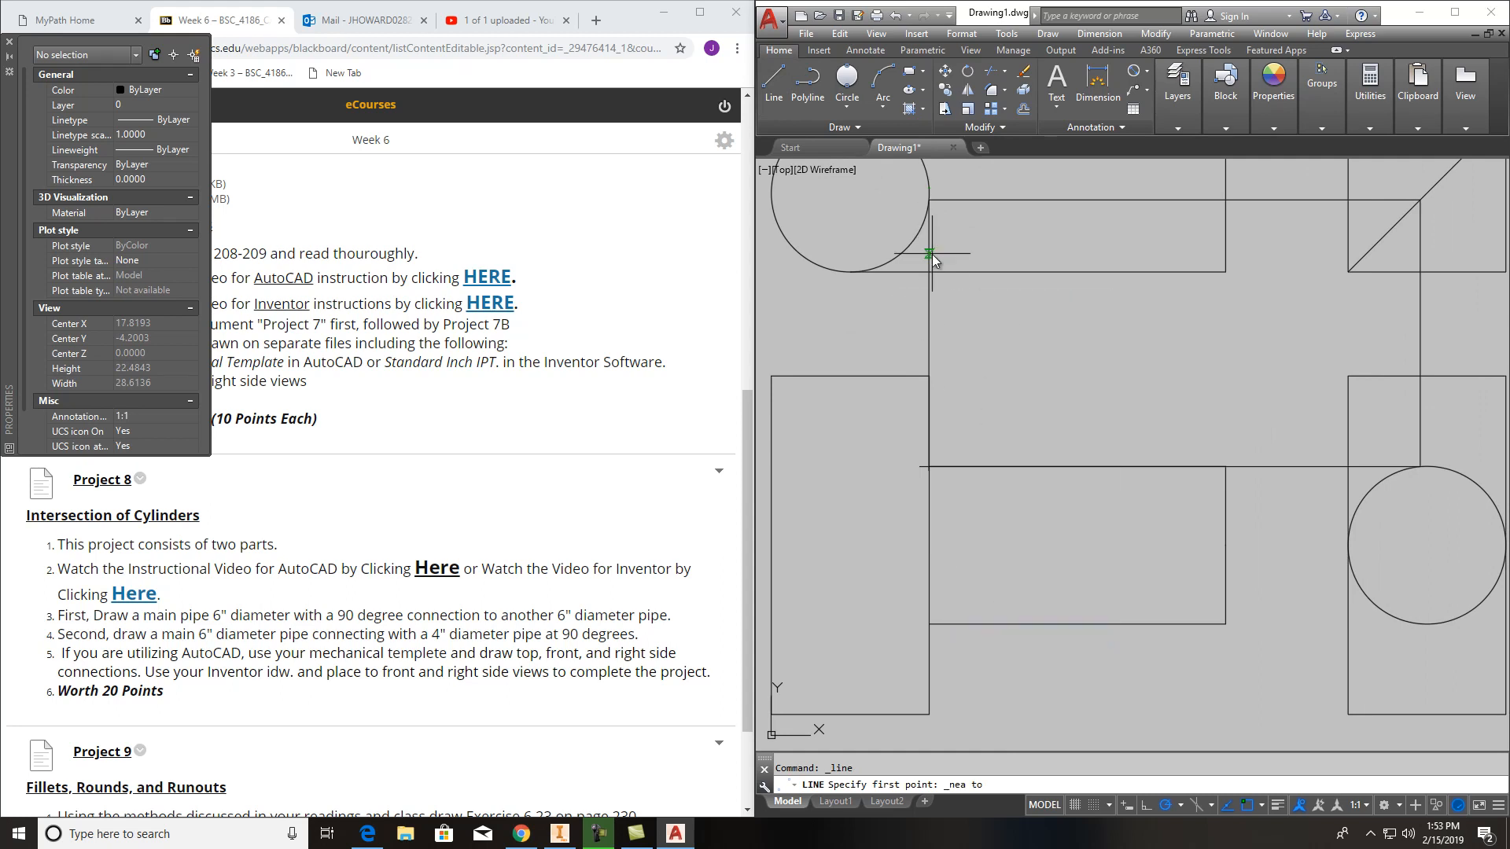
pyautogui.scroll(-2, 924, 219)
pyautogui.scroll(5, 917, 238)
pyautogui.click(925, 221)
pyautogui.scroll(-3, 969, 224)
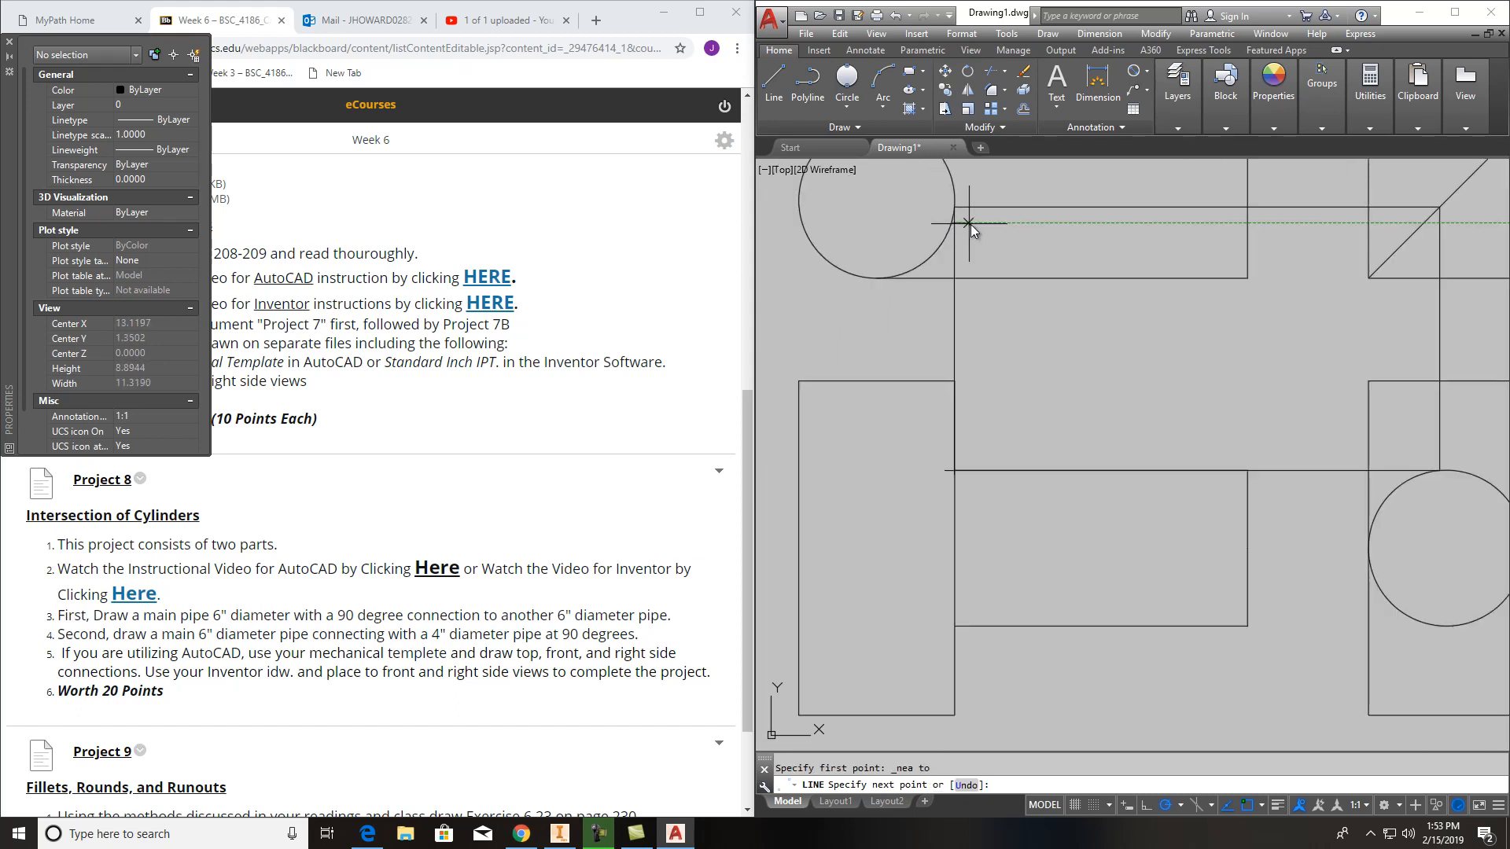
pyautogui.click(1417, 223)
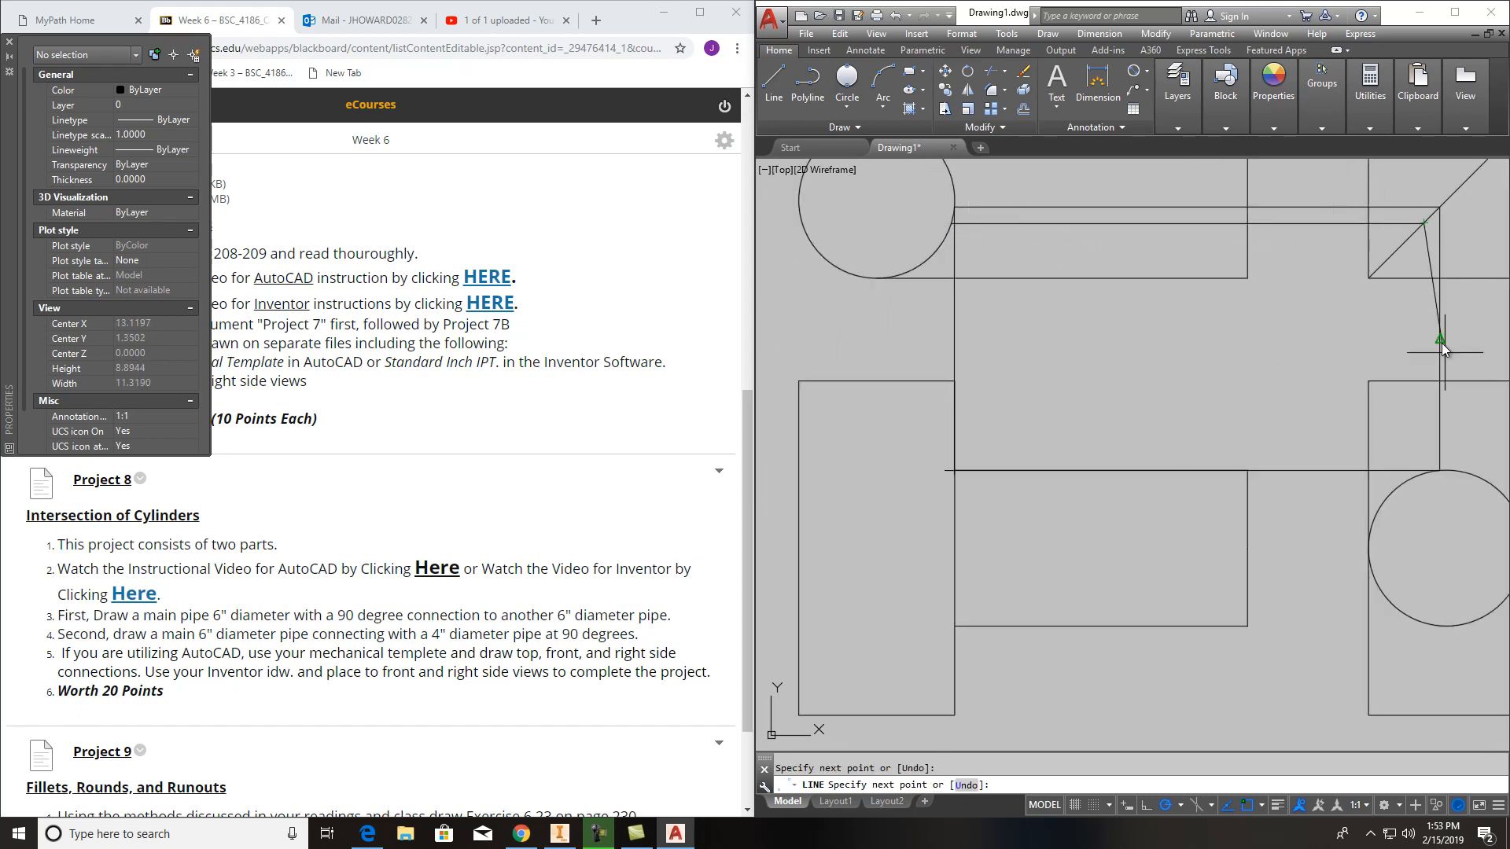
pyautogui.click(1424, 474)
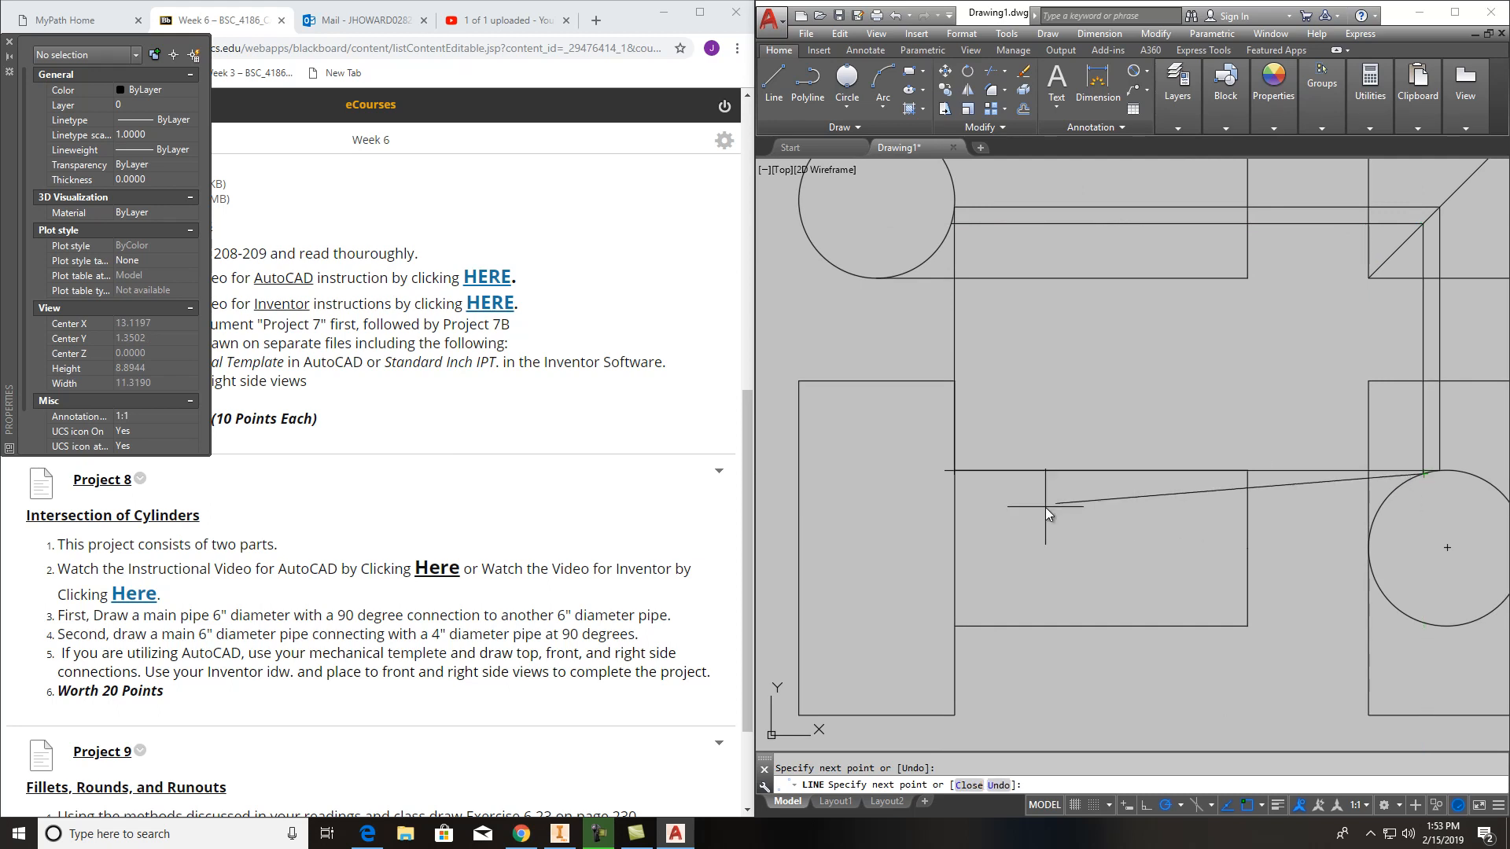
# Continue the second projection horizontally past the main pipe's right edge in the front view, and drop a vertical line from its top view point
pyautogui.click(909, 474)
pyautogui.press('Return')
pyautogui.press('Return')
pyautogui.scroll(4, 934, 235)
pyautogui.click(975, 220)
pyautogui.scroll(-4, 960, 385)
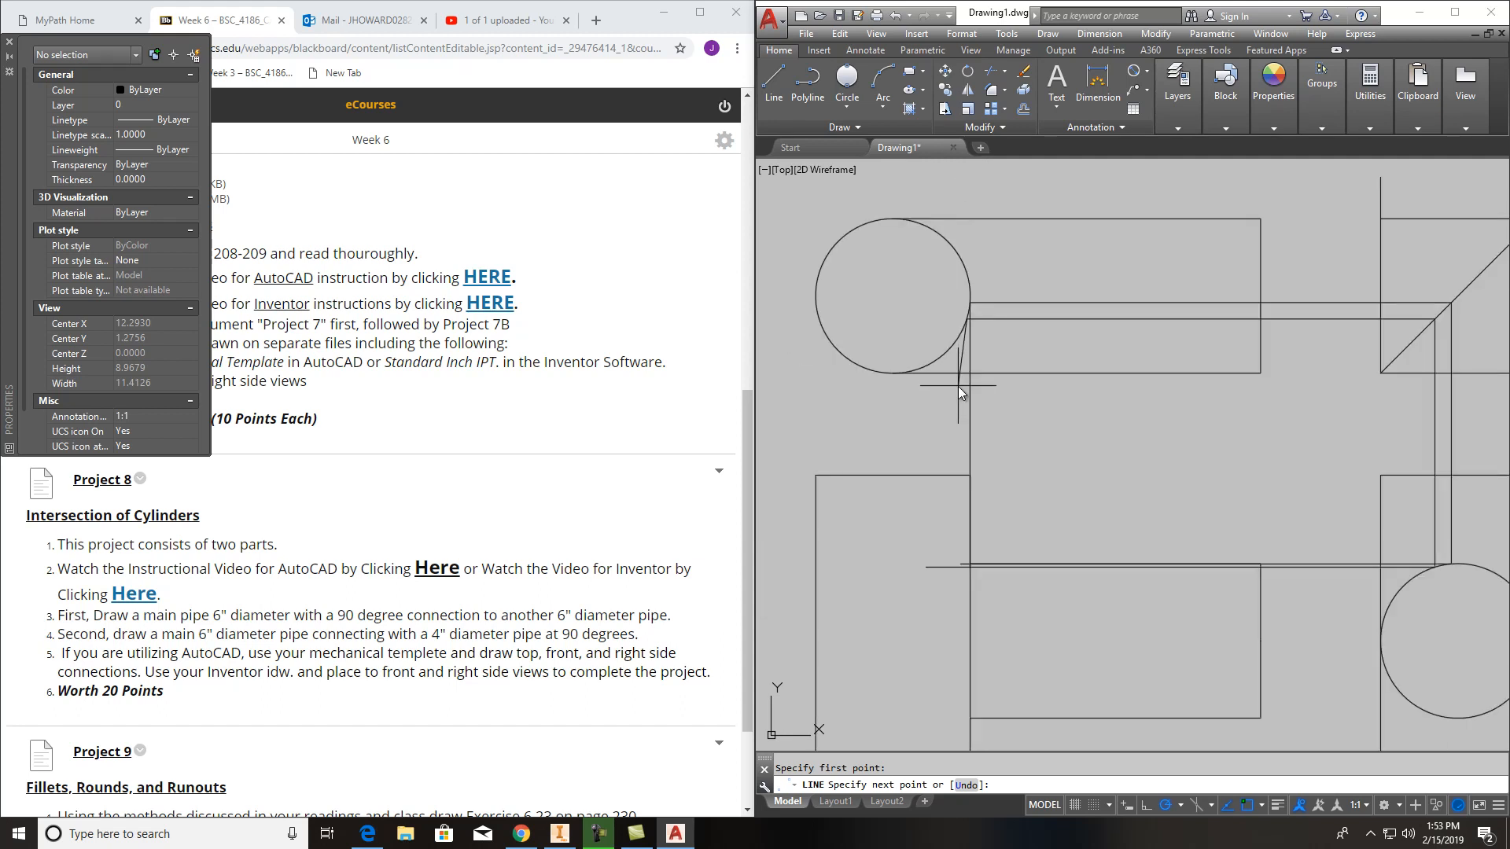
pyautogui.press('Escape')
# Project a third Nearest-snapped point, below the second on the top view circle, to the miter line and down to the side view circle
pyautogui.scroll(8, 967, 551)
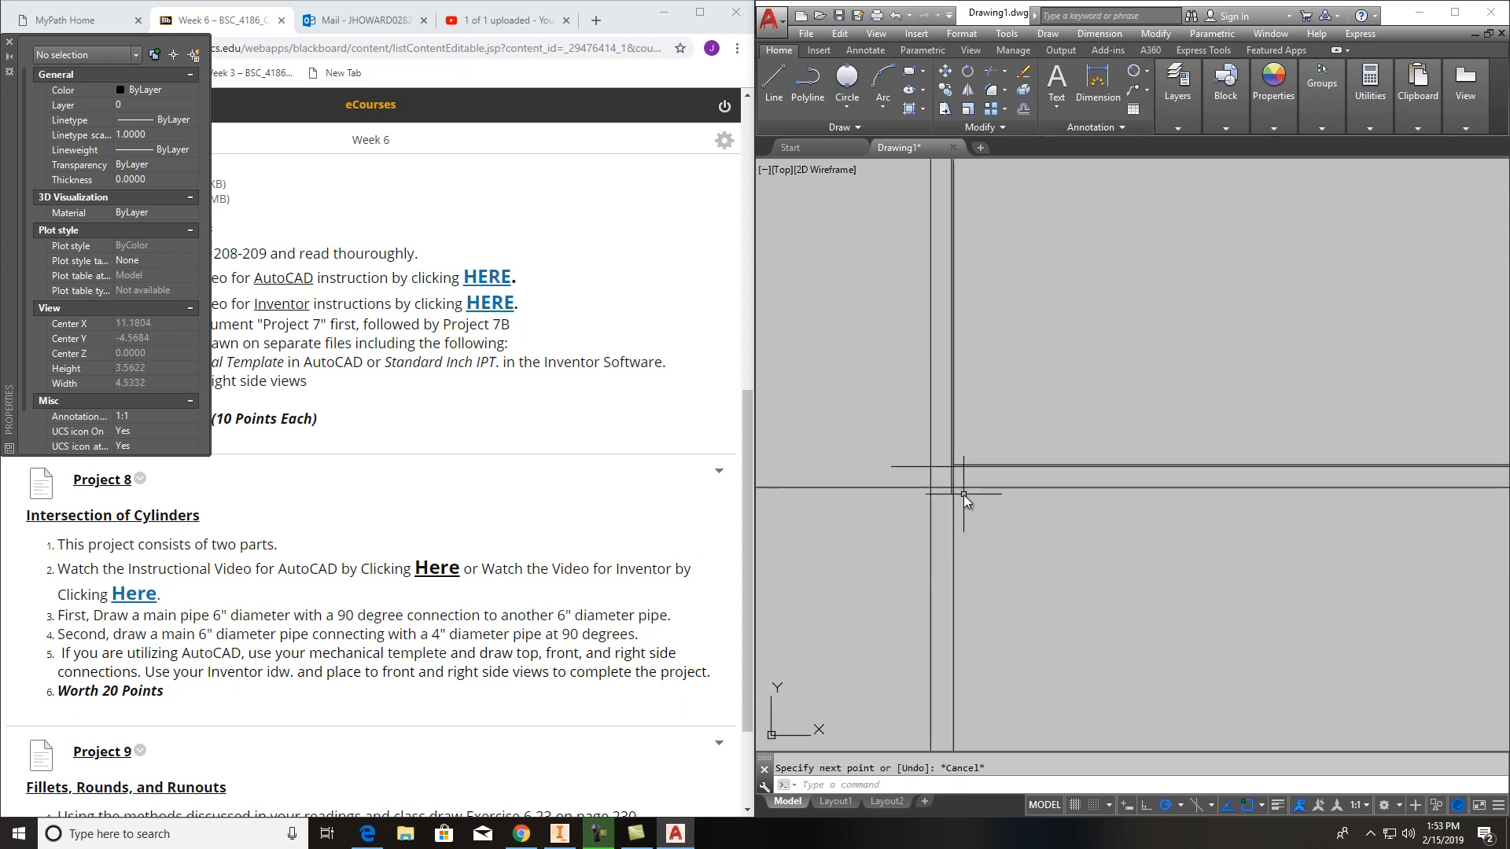
pyautogui.scroll(-6, 938, 497)
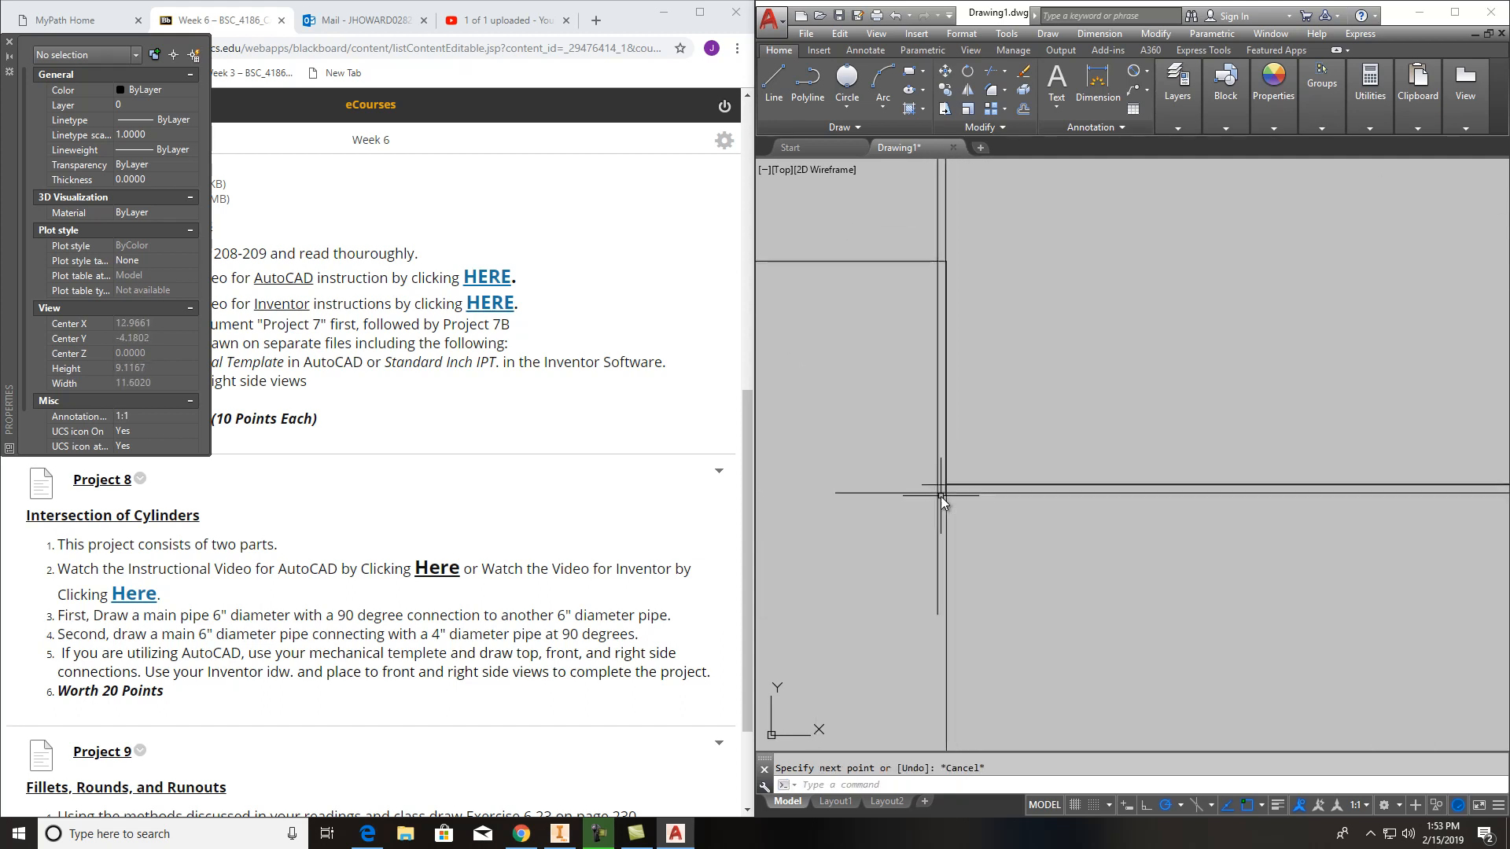
pyautogui.click(779, 72)
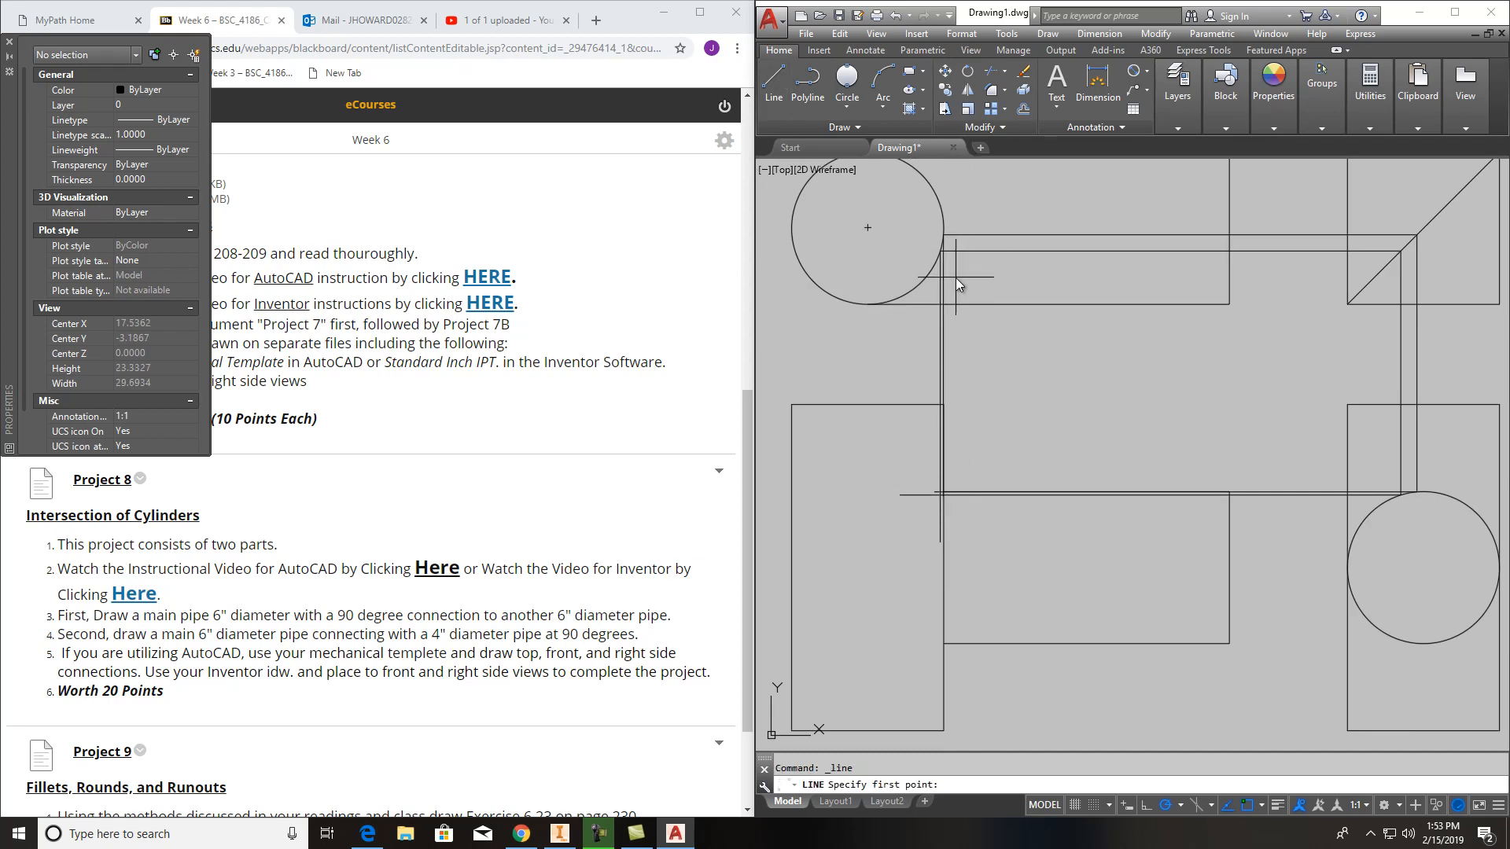
pyautogui.keyDown('shift'); pyautogui.rightClick(909, 265); pyautogui.keyUp('shift')
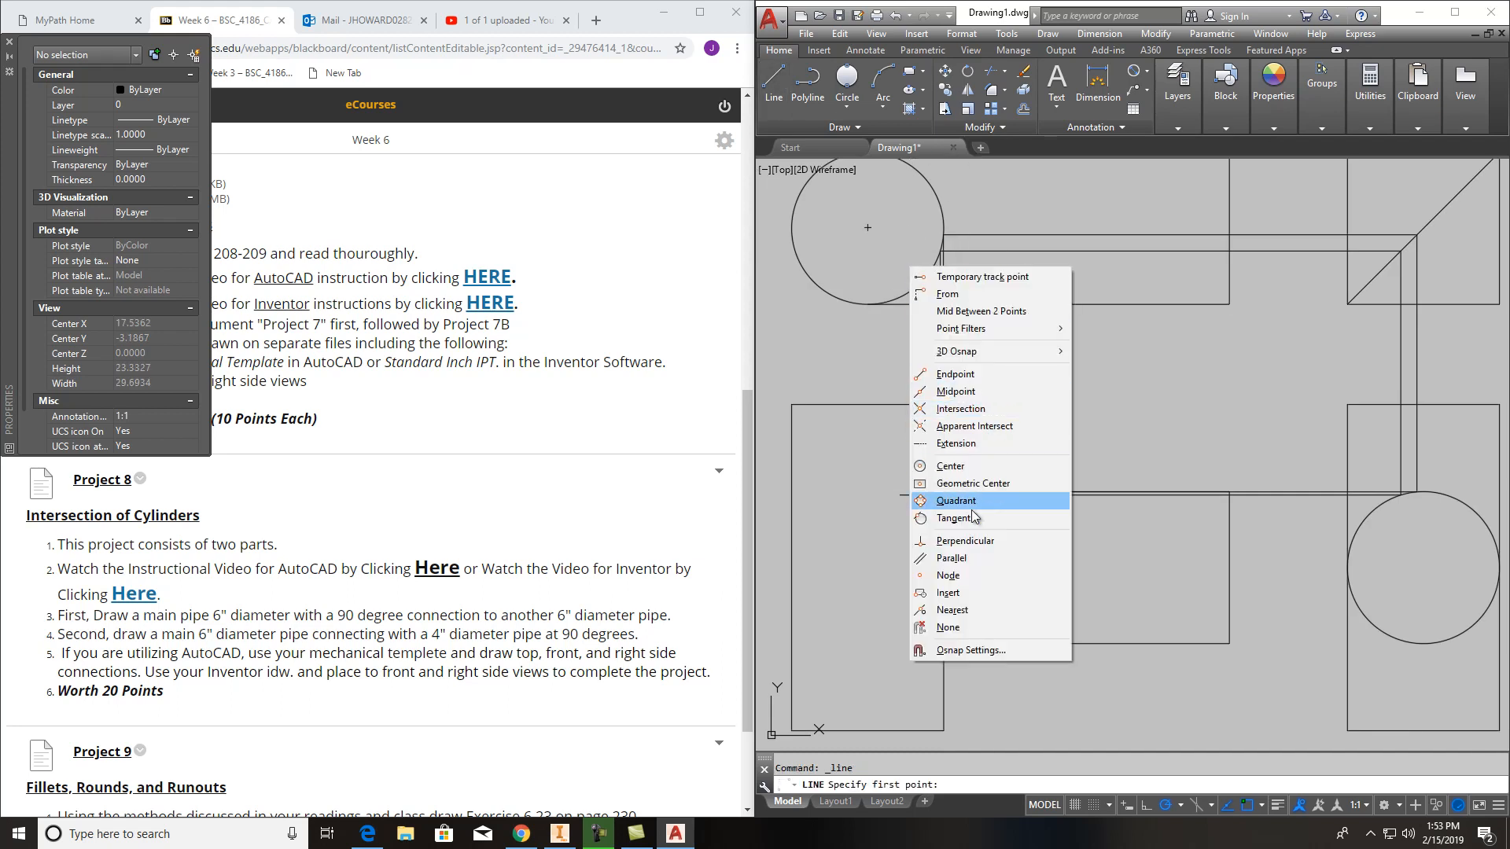
pyautogui.click(961, 610)
pyautogui.scroll(8, 940, 228)
pyautogui.click(923, 237)
pyautogui.scroll(-5, 932, 258)
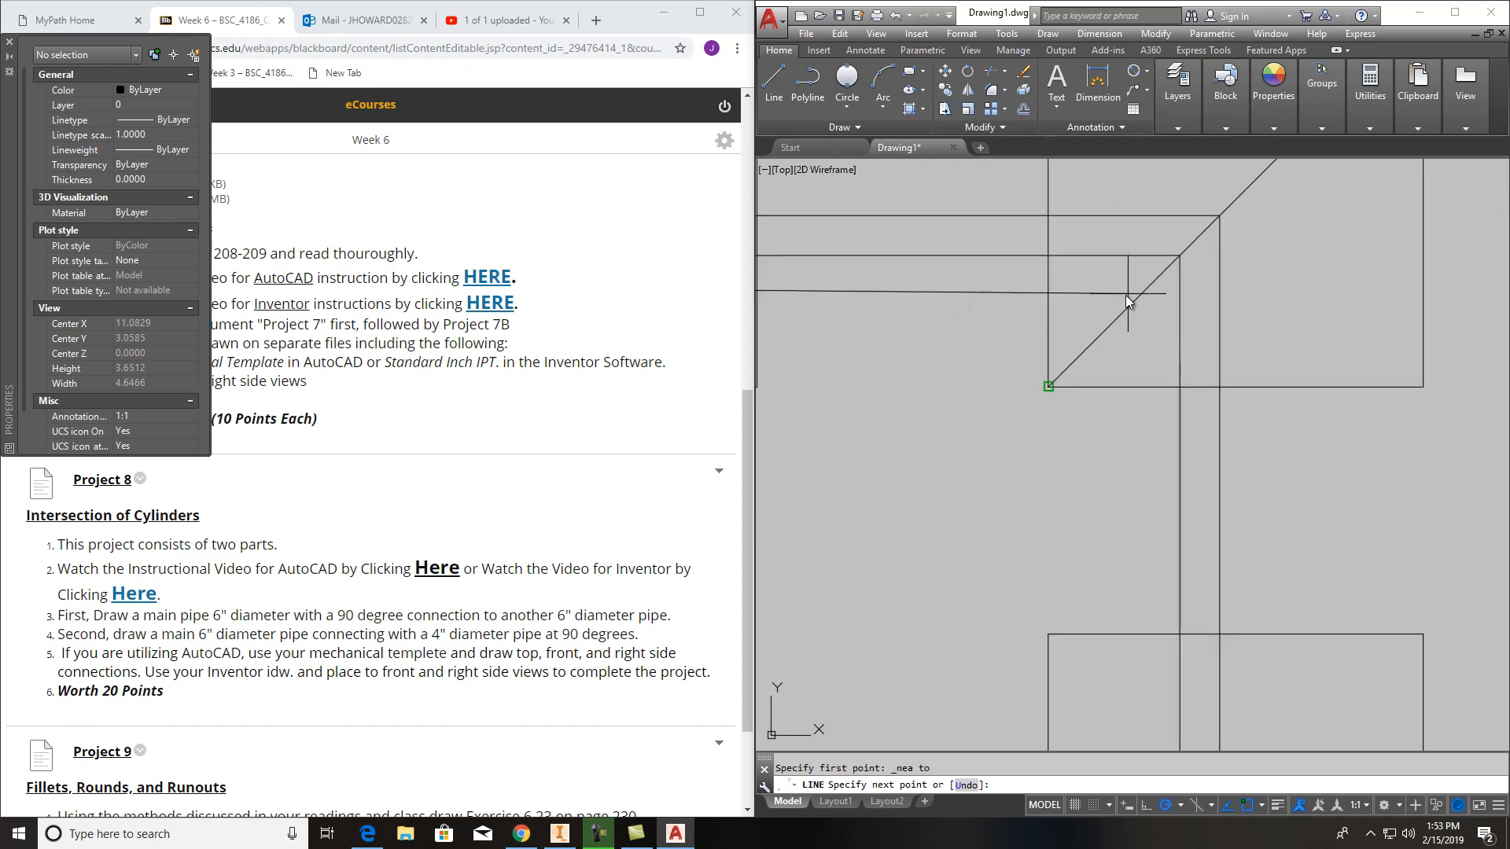
pyautogui.click(1154, 286)
pyautogui.scroll(4, 1136, 472)
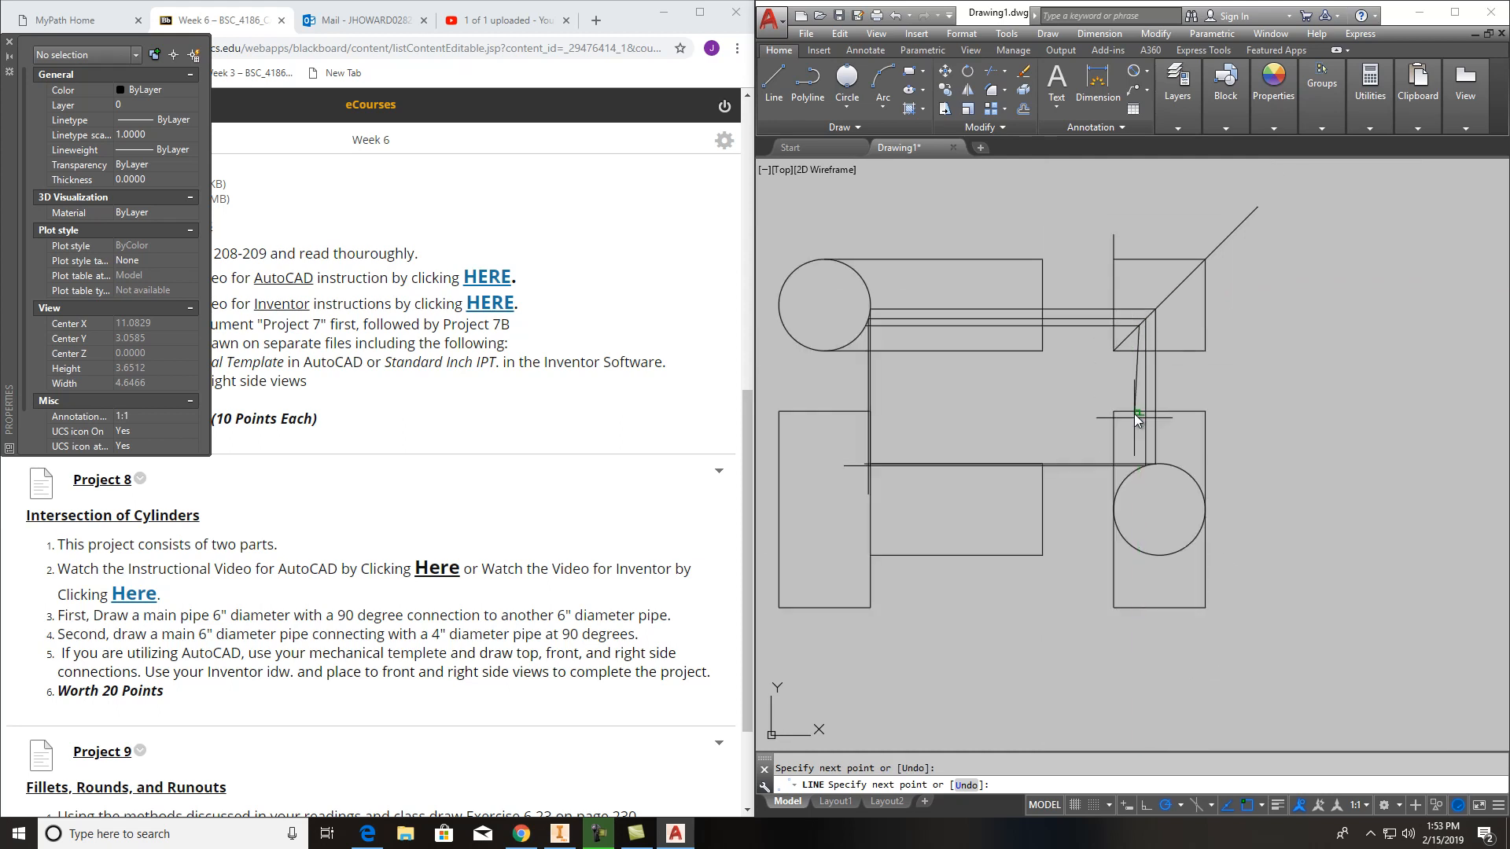
pyautogui.click(1141, 454)
# Extend the third projection horizontally into the front view's main pipe and draw a vertical line down from its top view point to cross it
pyautogui.scroll(-5, 1140, 457)
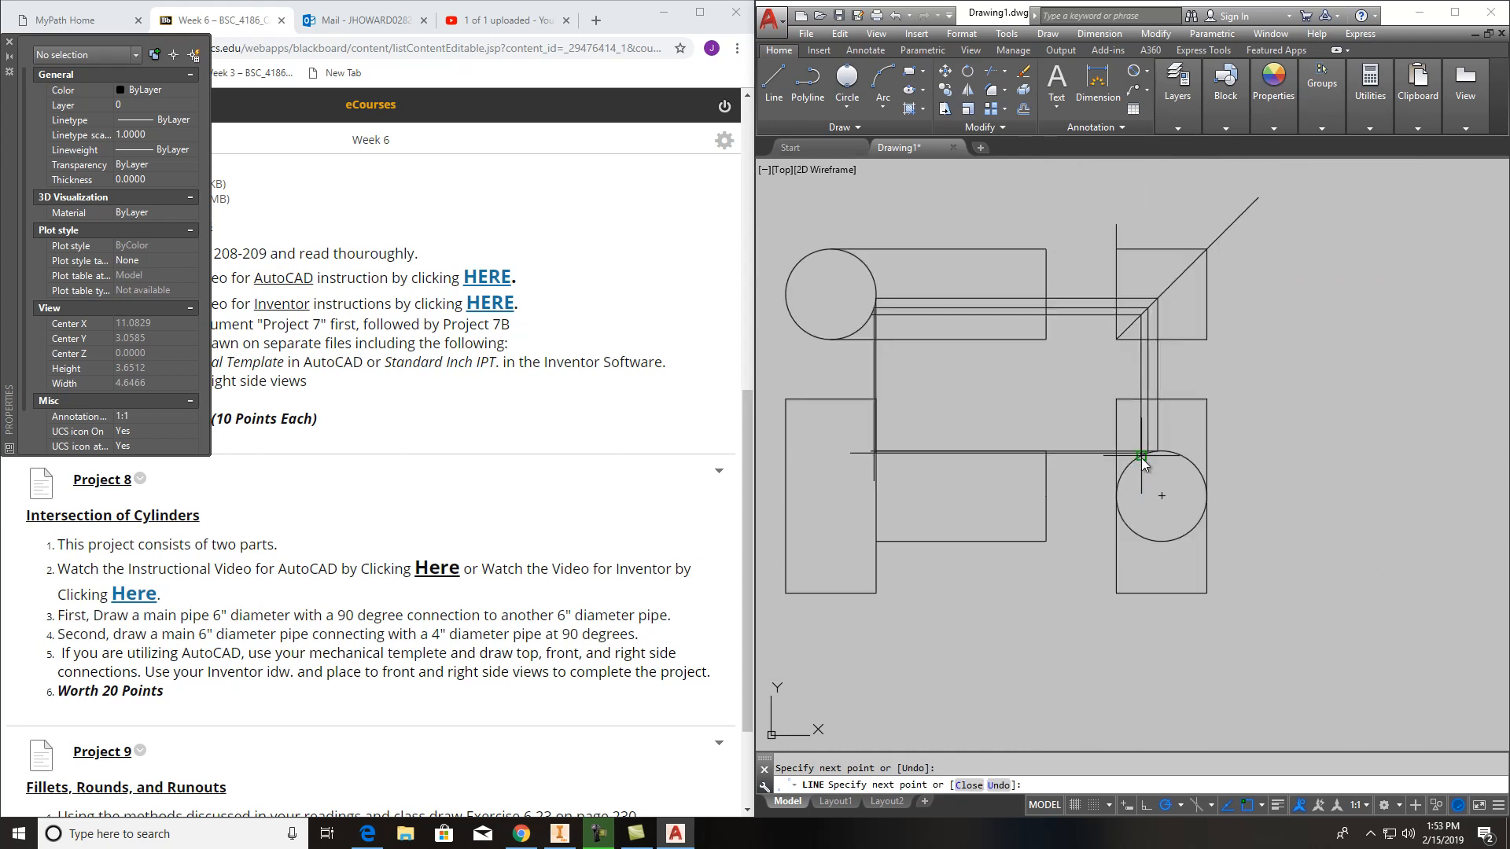
pyautogui.click(830, 456)
pyautogui.press('Escape')
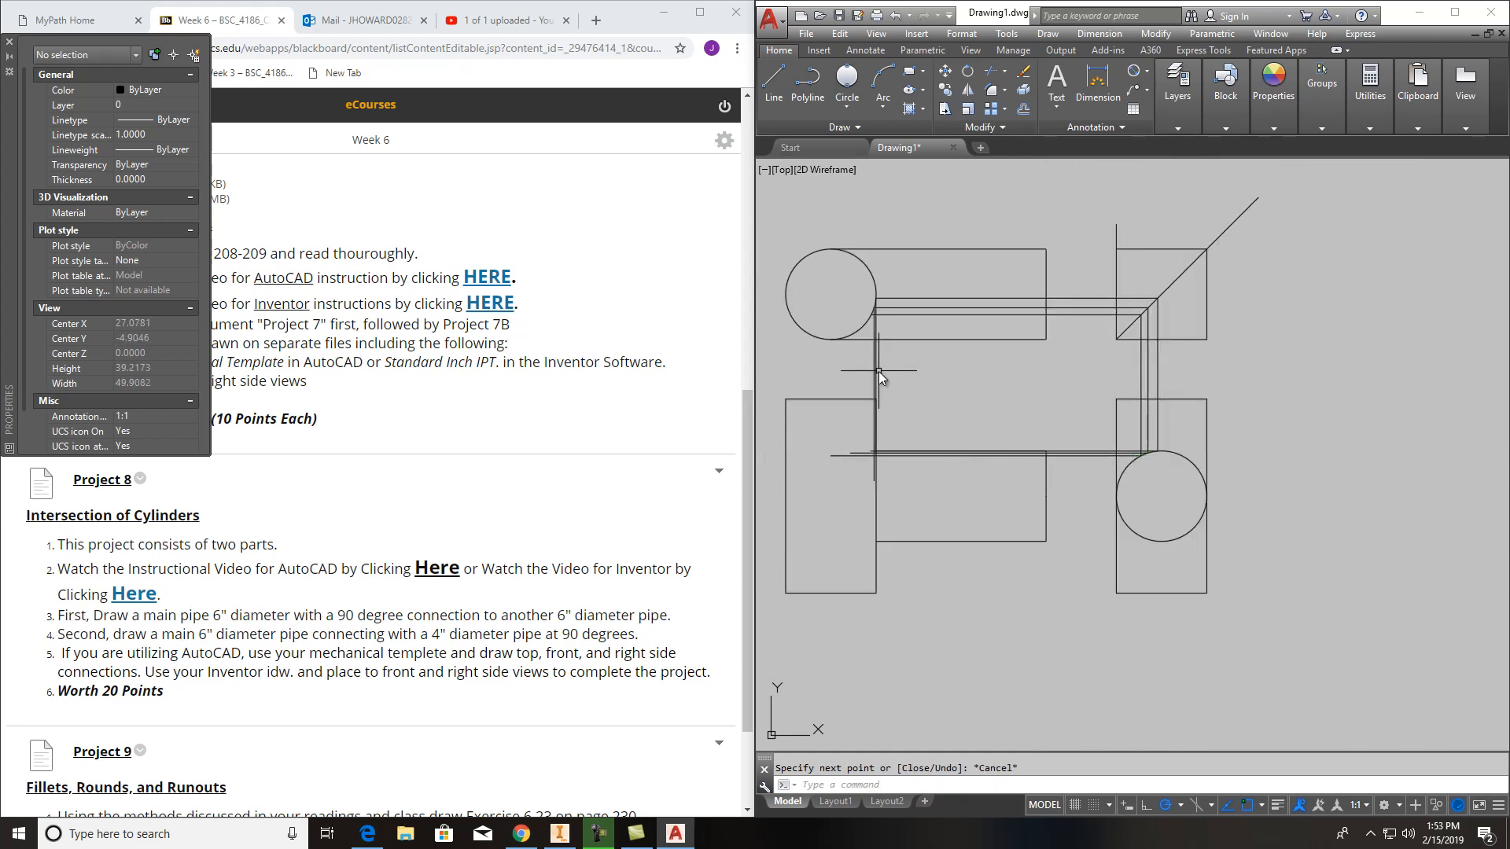
pyautogui.scroll(5, 865, 329)
pyautogui.press('space')
pyautogui.click(898, 275)
pyautogui.scroll(-5, 887, 384)
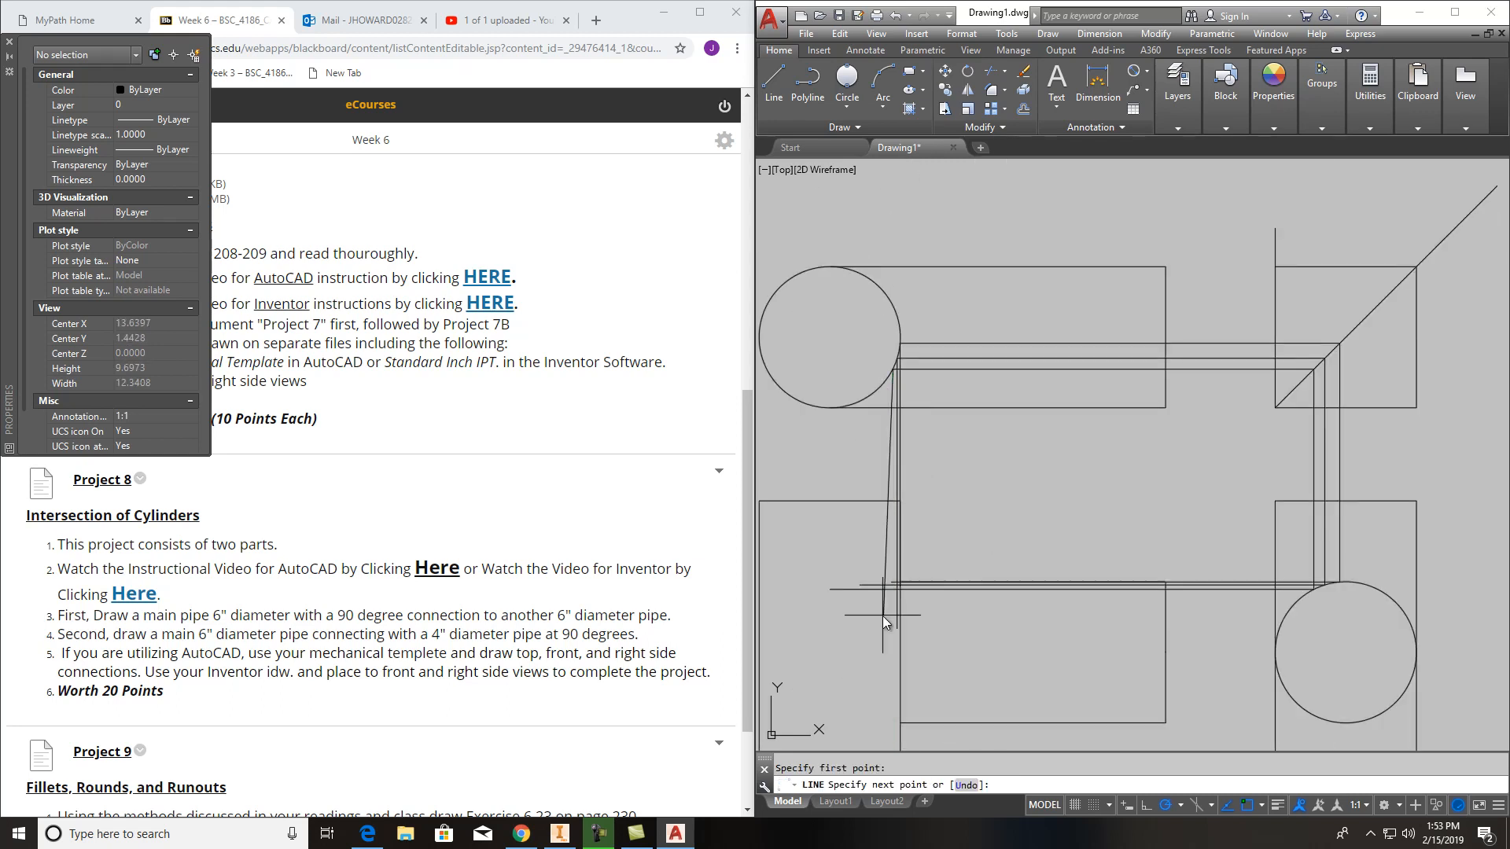
pyautogui.scroll(2, 885, 611)
pyautogui.press('Escape')
# Place points in the front view where the three horizontal projection lines cross their matching vertical lines
pyautogui.scroll(5, 941, 513)
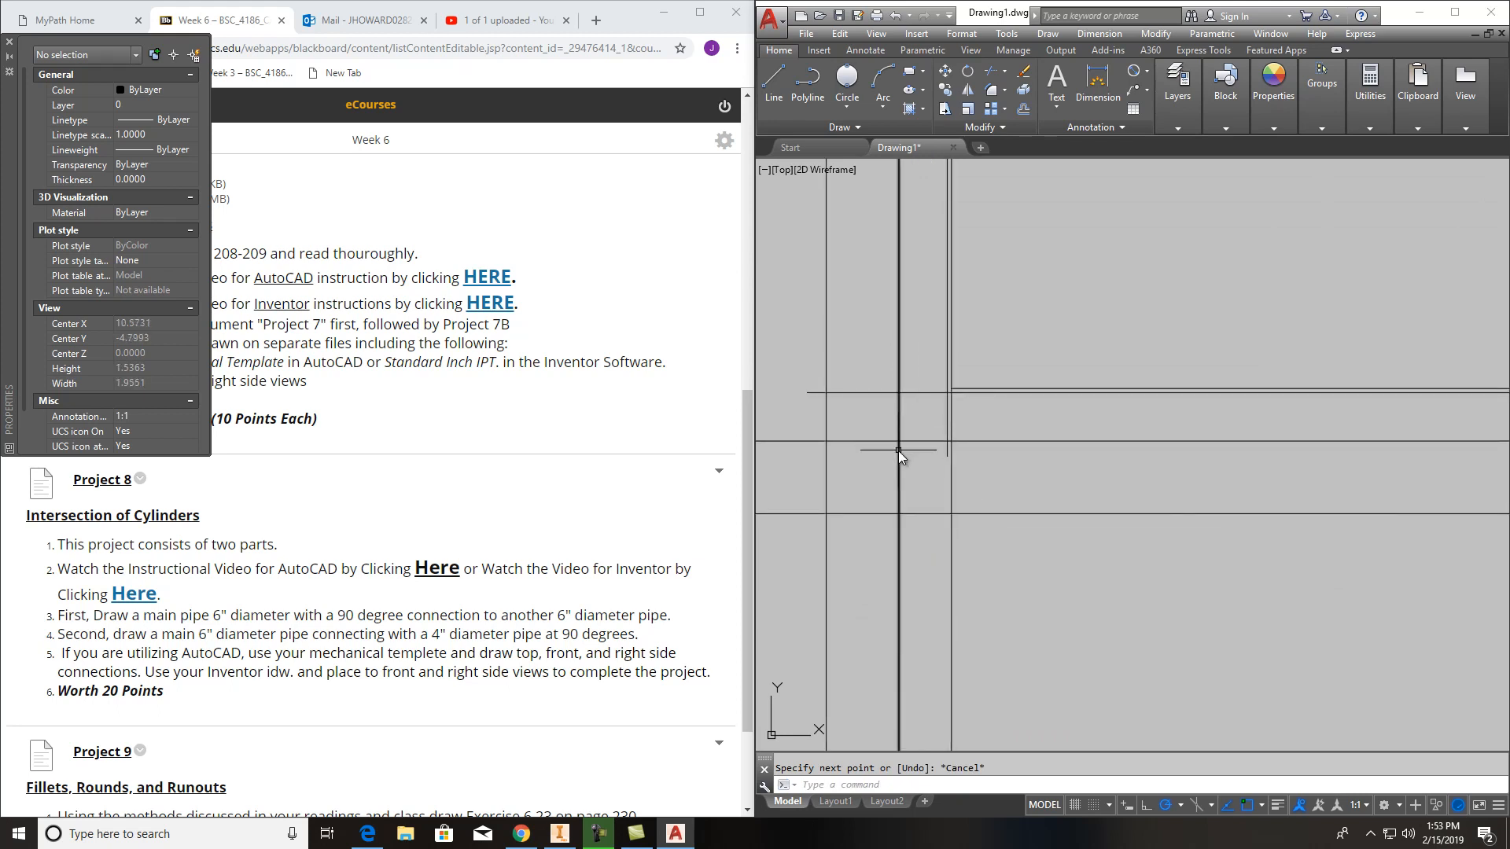
pyautogui.click(853, 128)
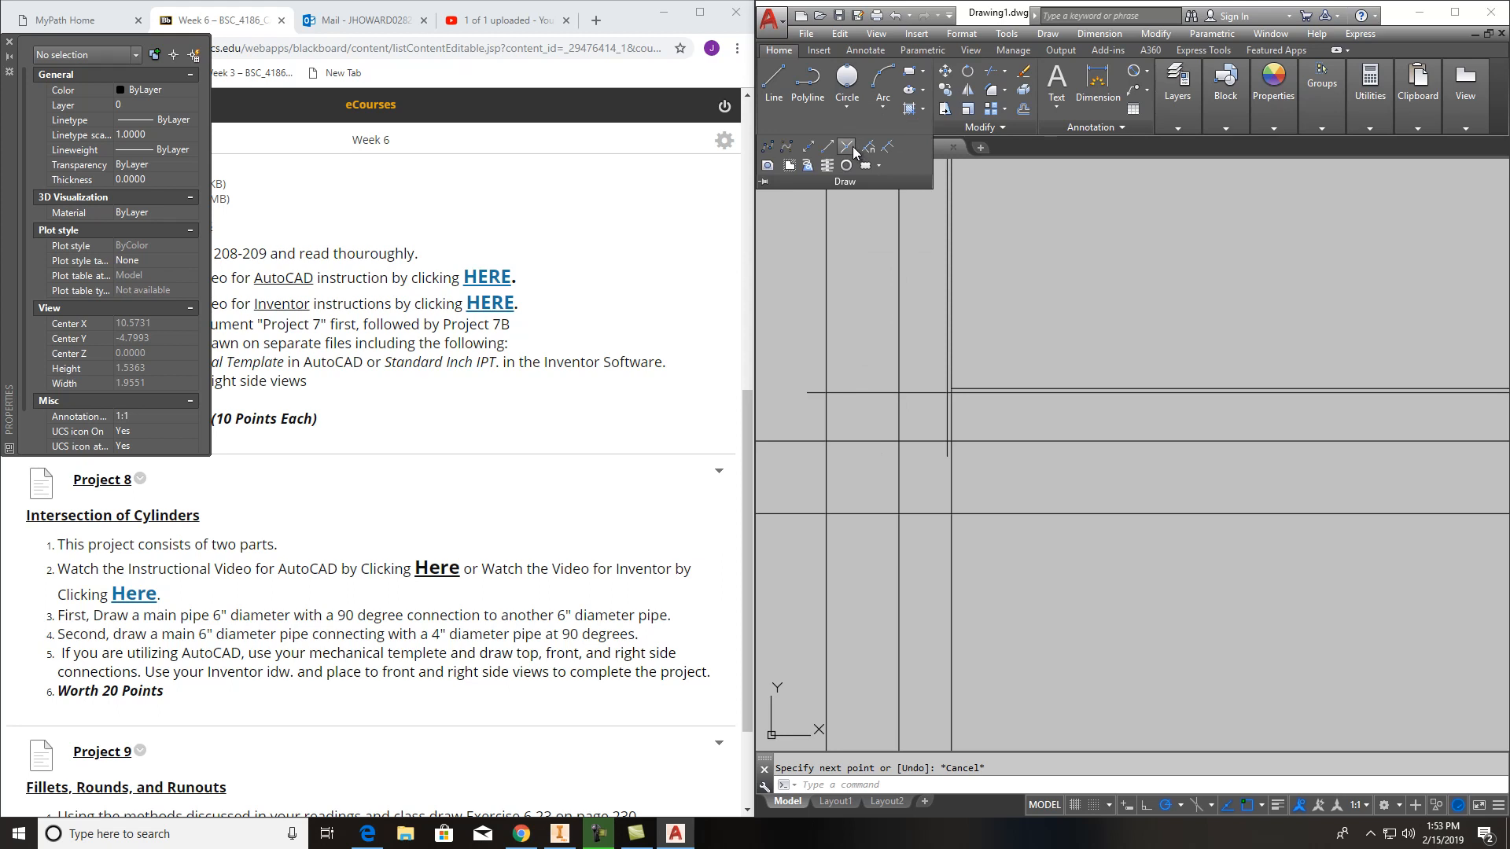
pyautogui.click(852, 148)
pyautogui.scroll(2, 938, 399)
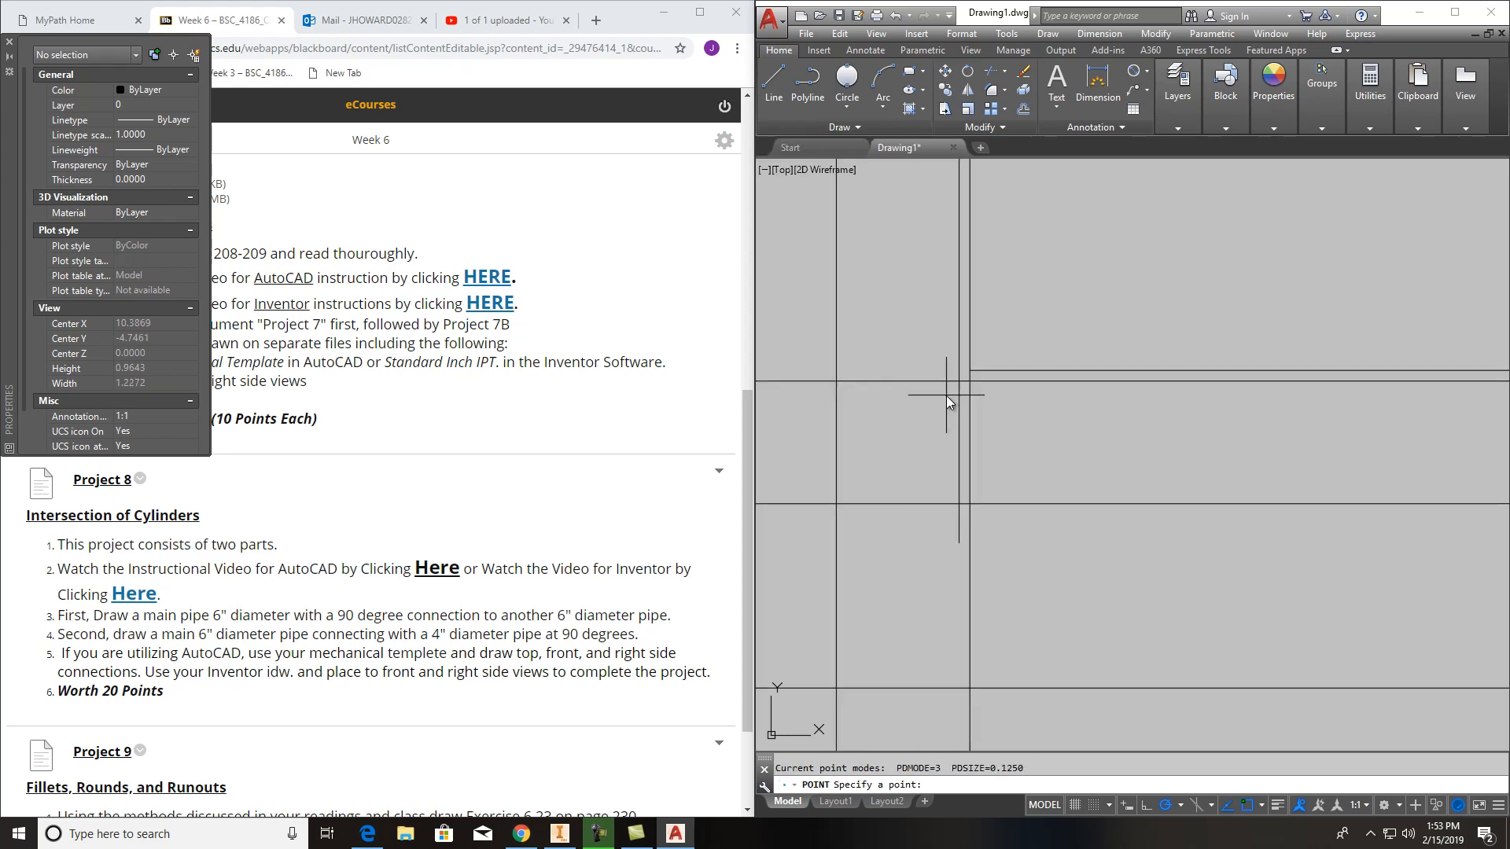
pyautogui.click(962, 381)
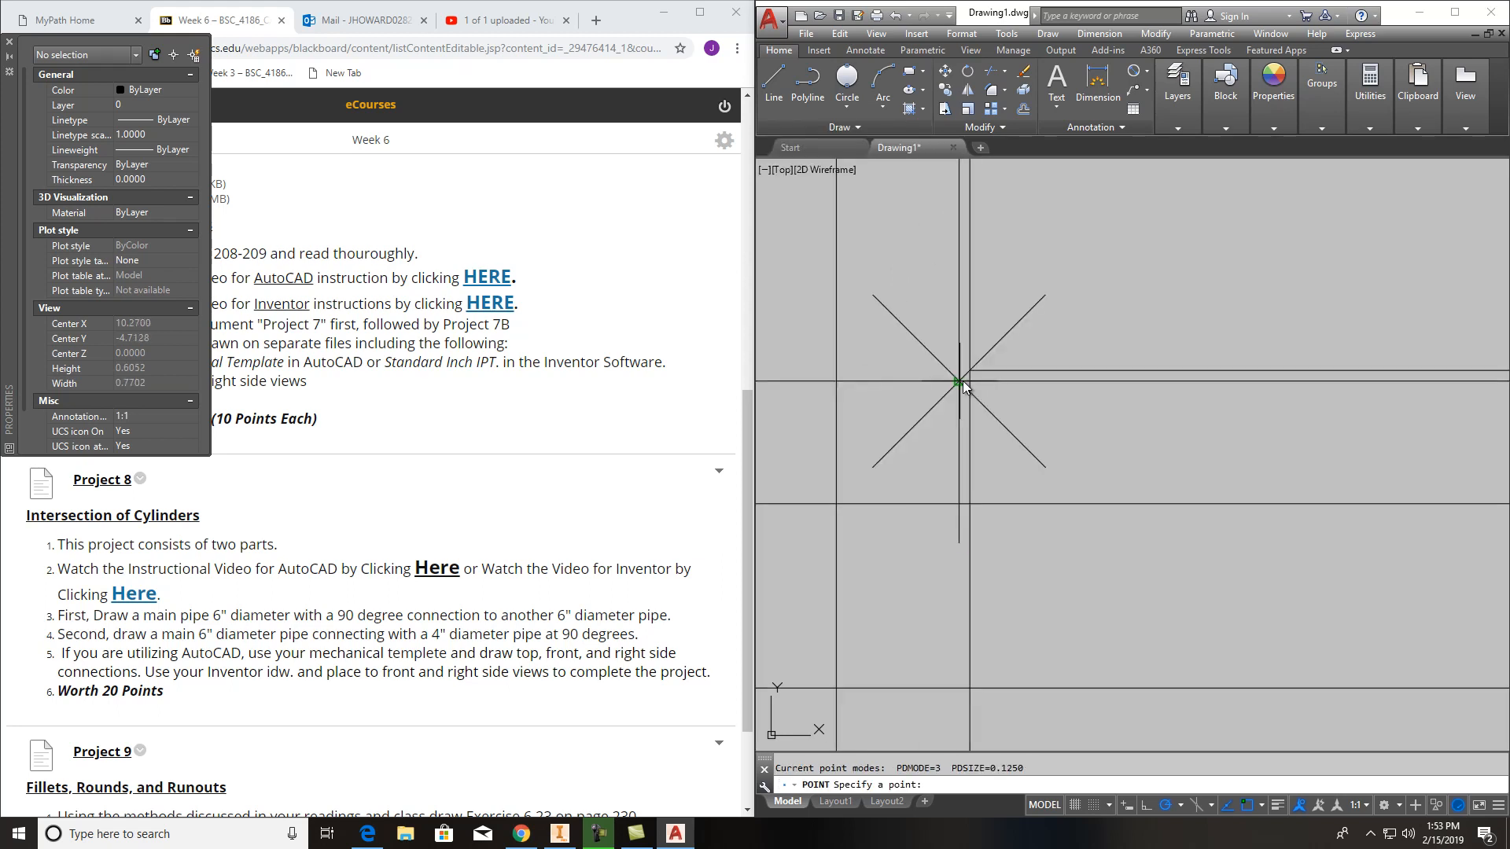
pyautogui.click(835, 505)
pyautogui.scroll(-3, 884, 490)
pyautogui.scroll(3, 830, 535)
pyautogui.click(810, 559)
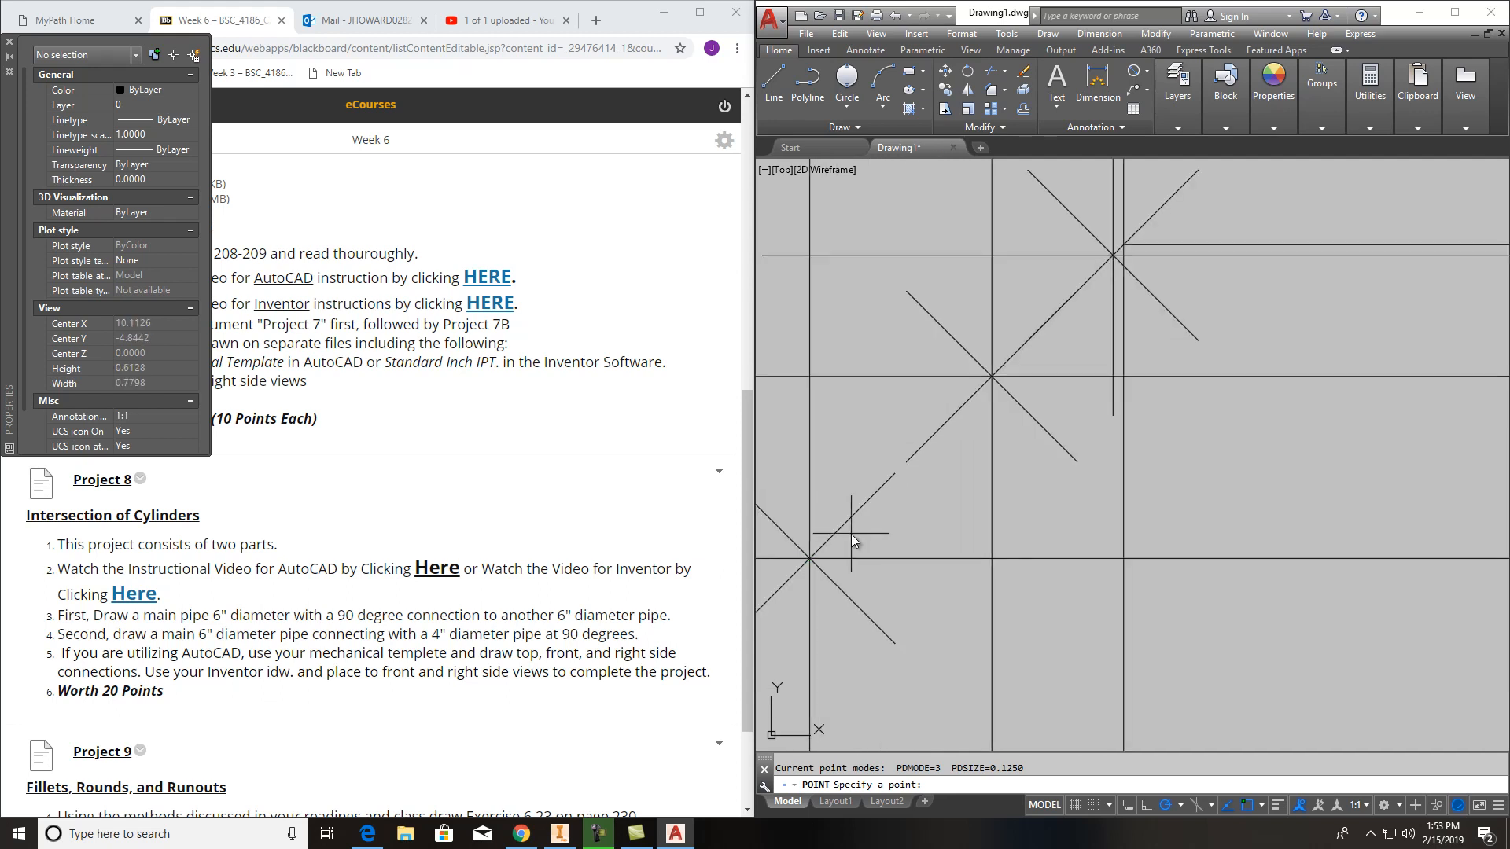
# Place a point in the front view where the branch pipe's upper edge meets the main pipe's right edge
pyautogui.scroll(-3, 849, 535)
pyautogui.scroll(4, 924, 551)
pyautogui.scroll(2, 870, 437)
pyautogui.click(848, 408)
pyautogui.scroll(-10, 898, 401)
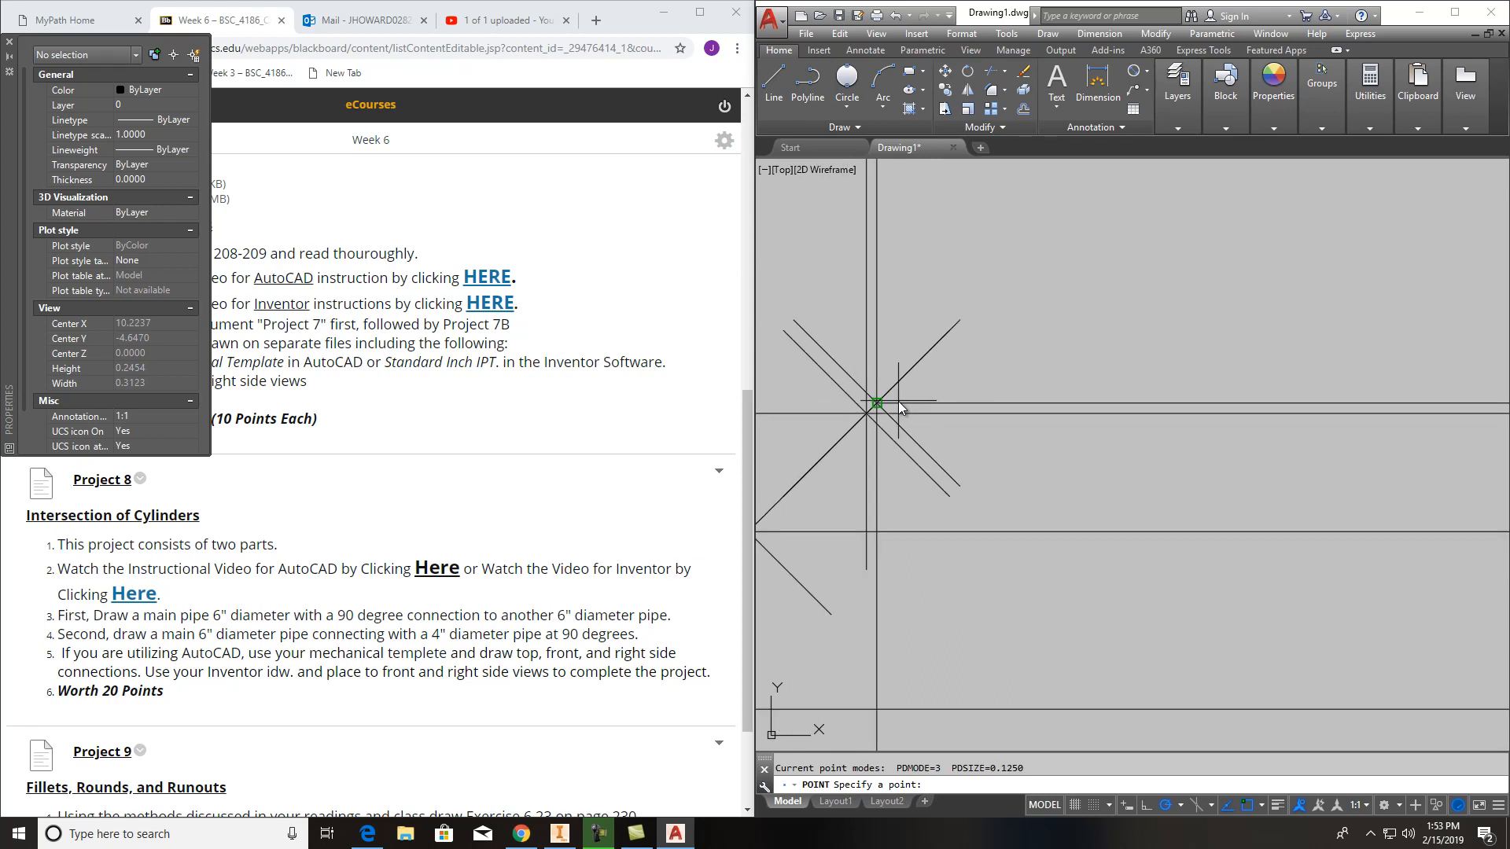
pyautogui.scroll(-4, 928, 485)
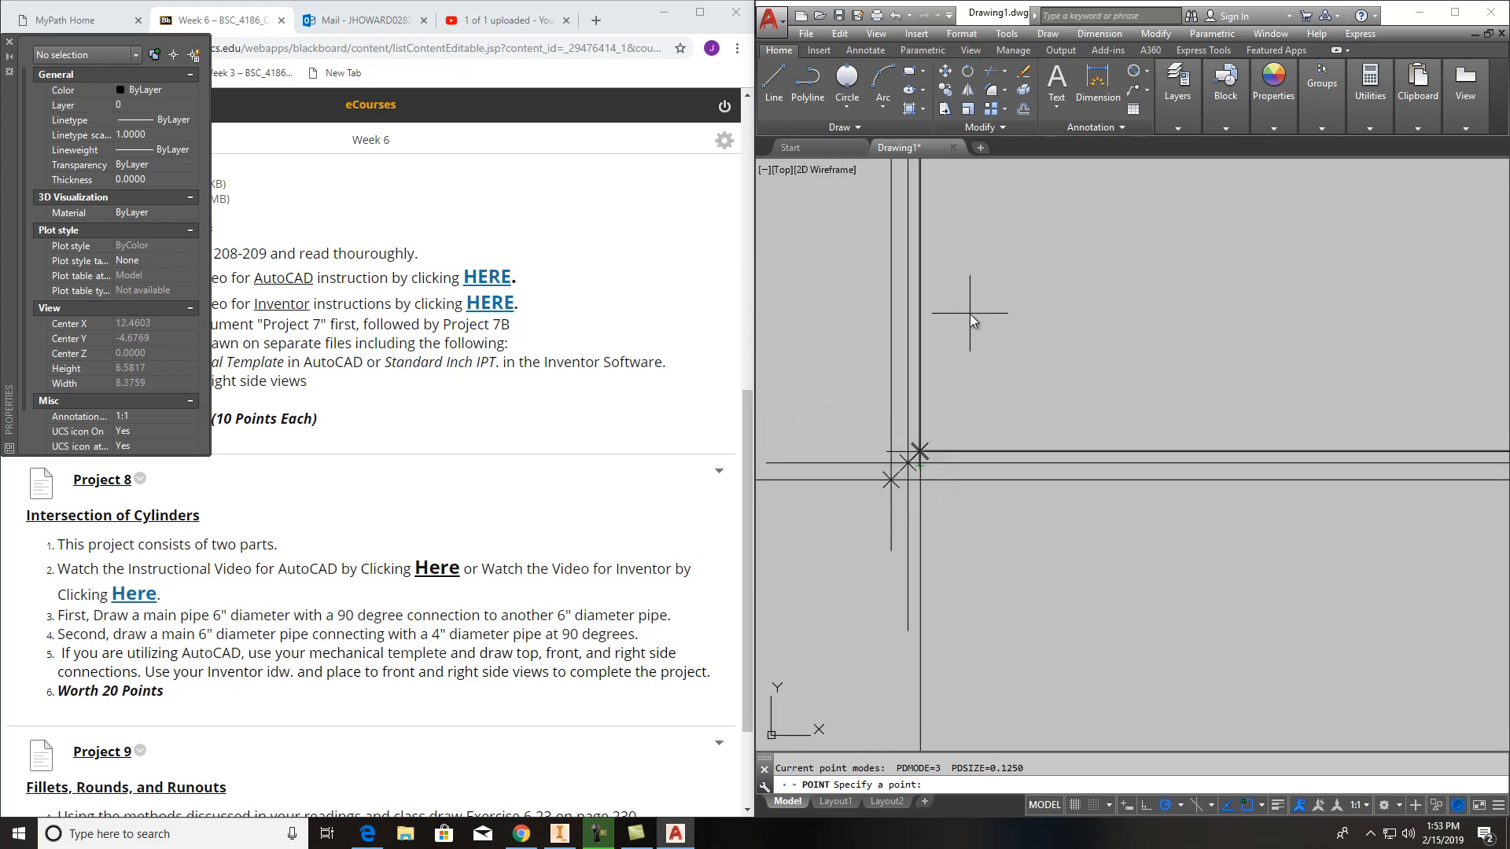
# Set the point size to .05 in the point style
pyautogui.click(961, 34)
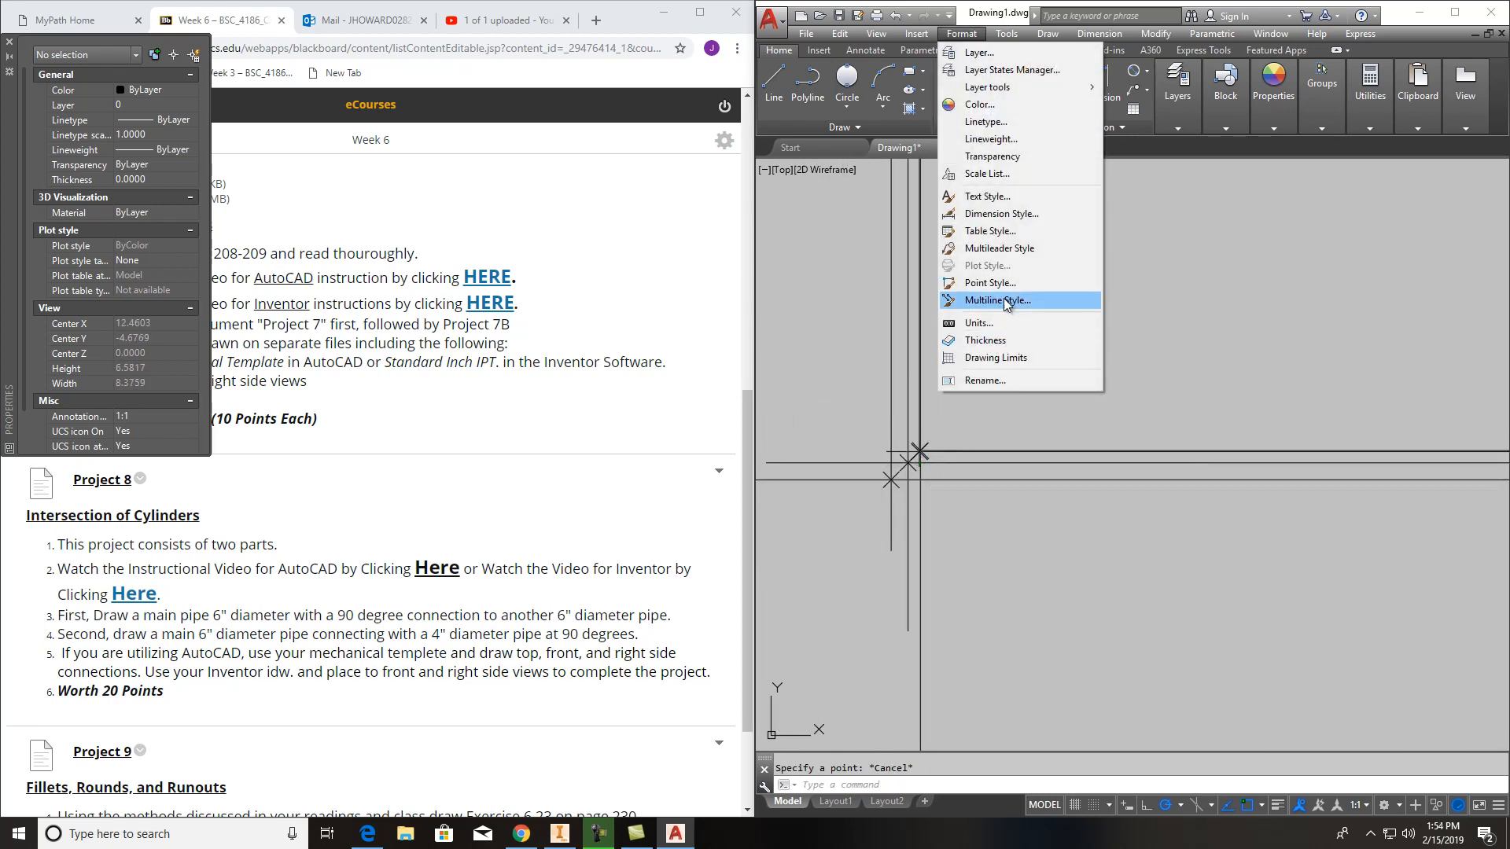
pyautogui.click(992, 283)
pyautogui.write('.05')
pyautogui.press('Return')
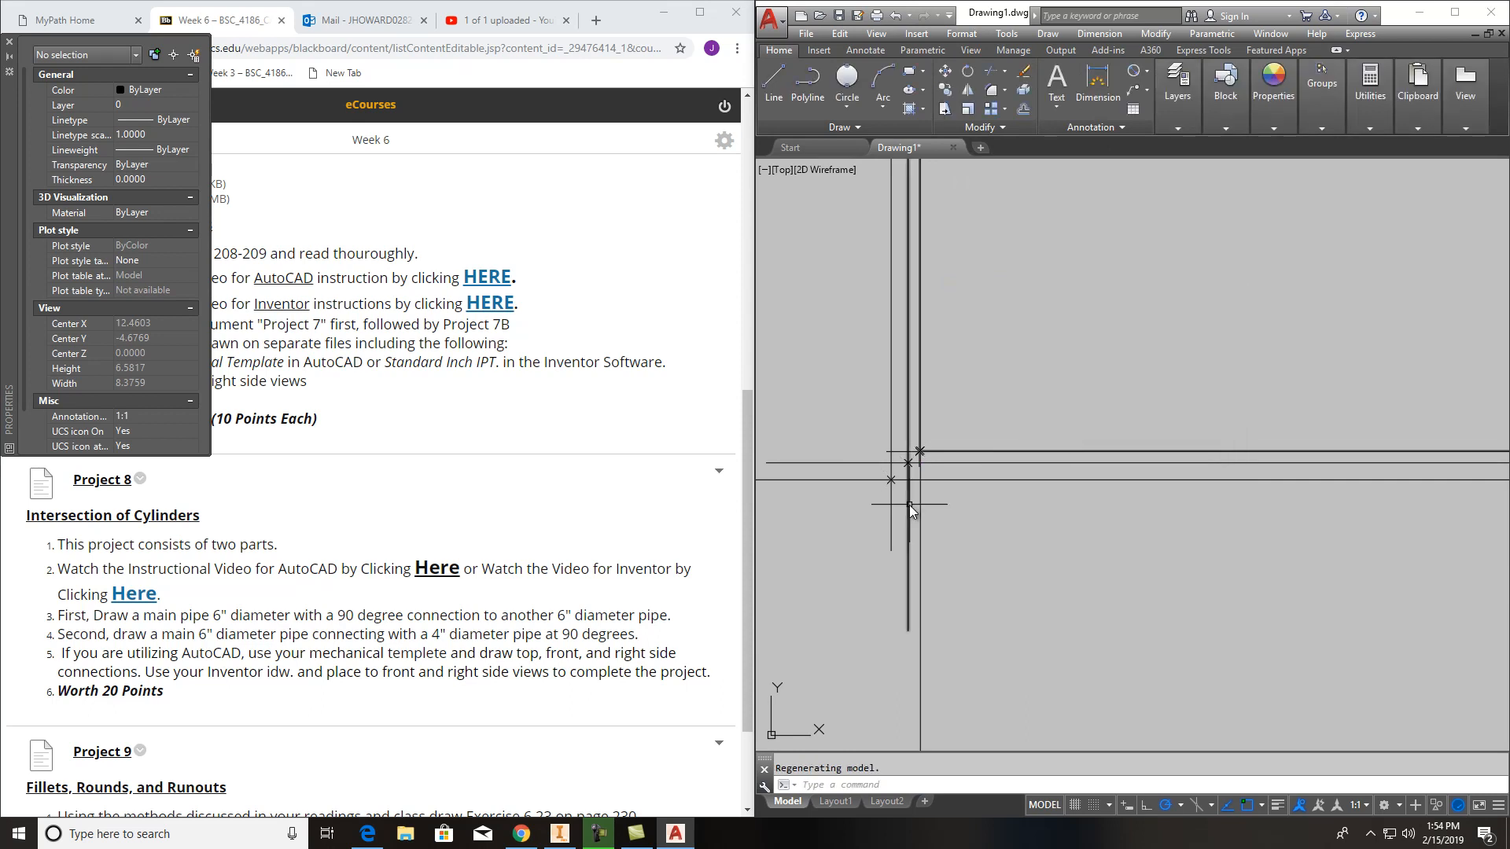
pyautogui.scroll(4, 910, 500)
pyautogui.scroll(-8, 946, 499)
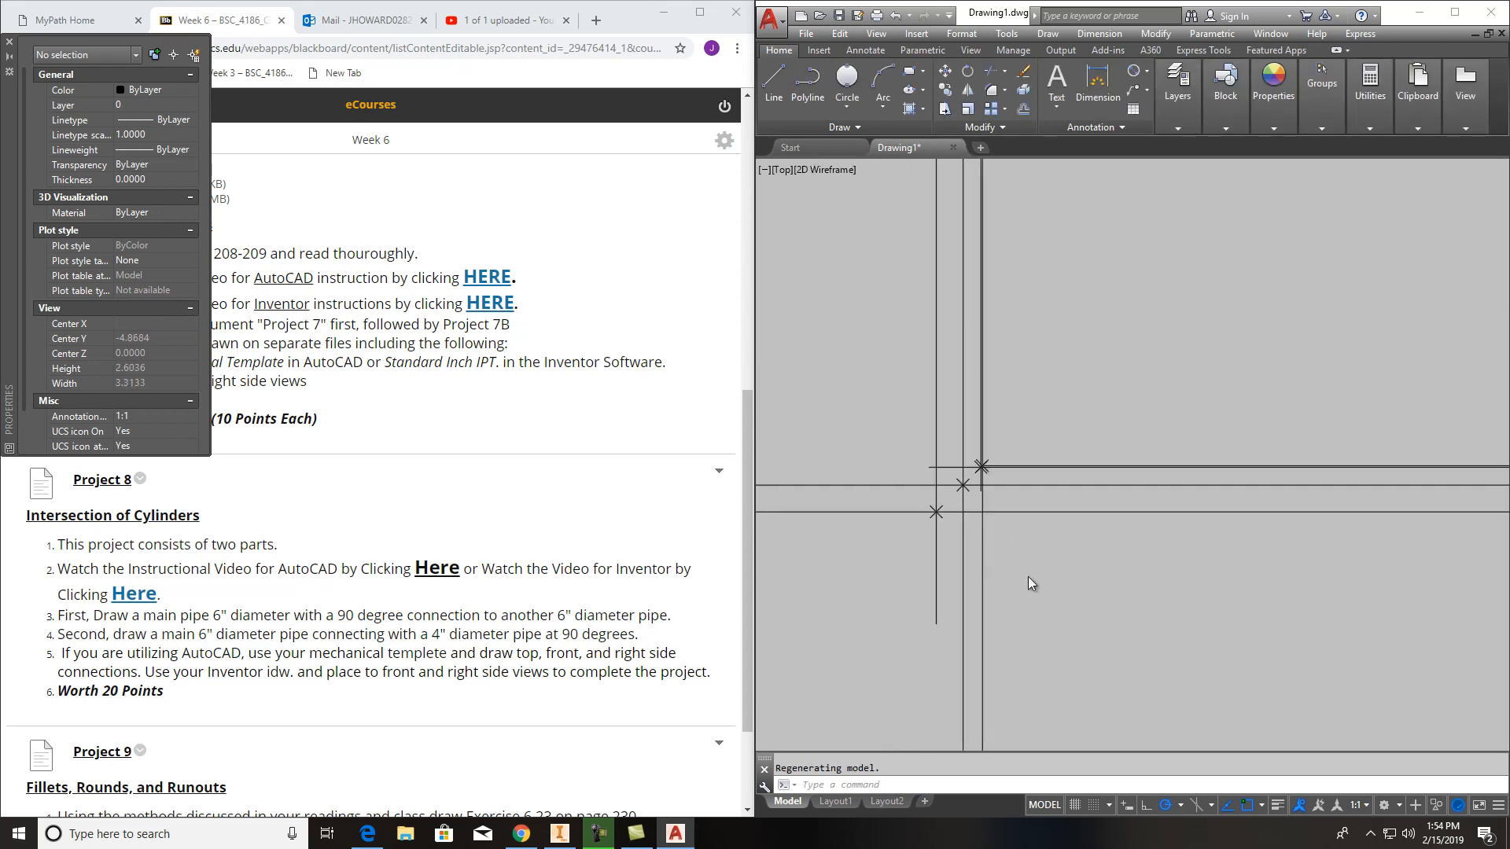
# Project a fourth Nearest-snapped point, below the third on the top view circle, to the miter line and down to the side view circle
pyautogui.scroll(-3, 1053, 507)
pyautogui.scroll(3, 971, 413)
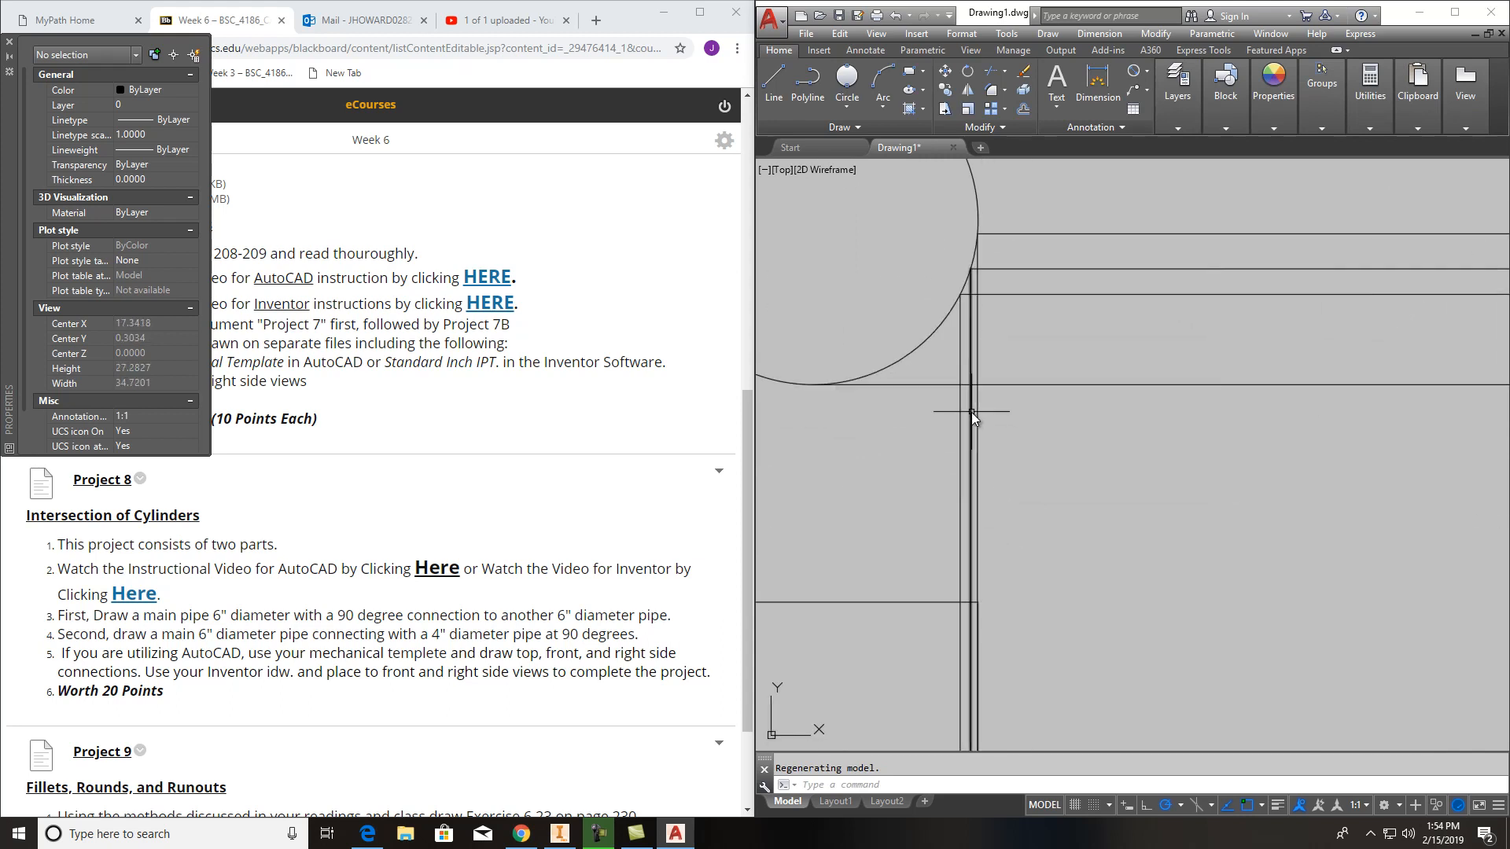
pyautogui.click(774, 86)
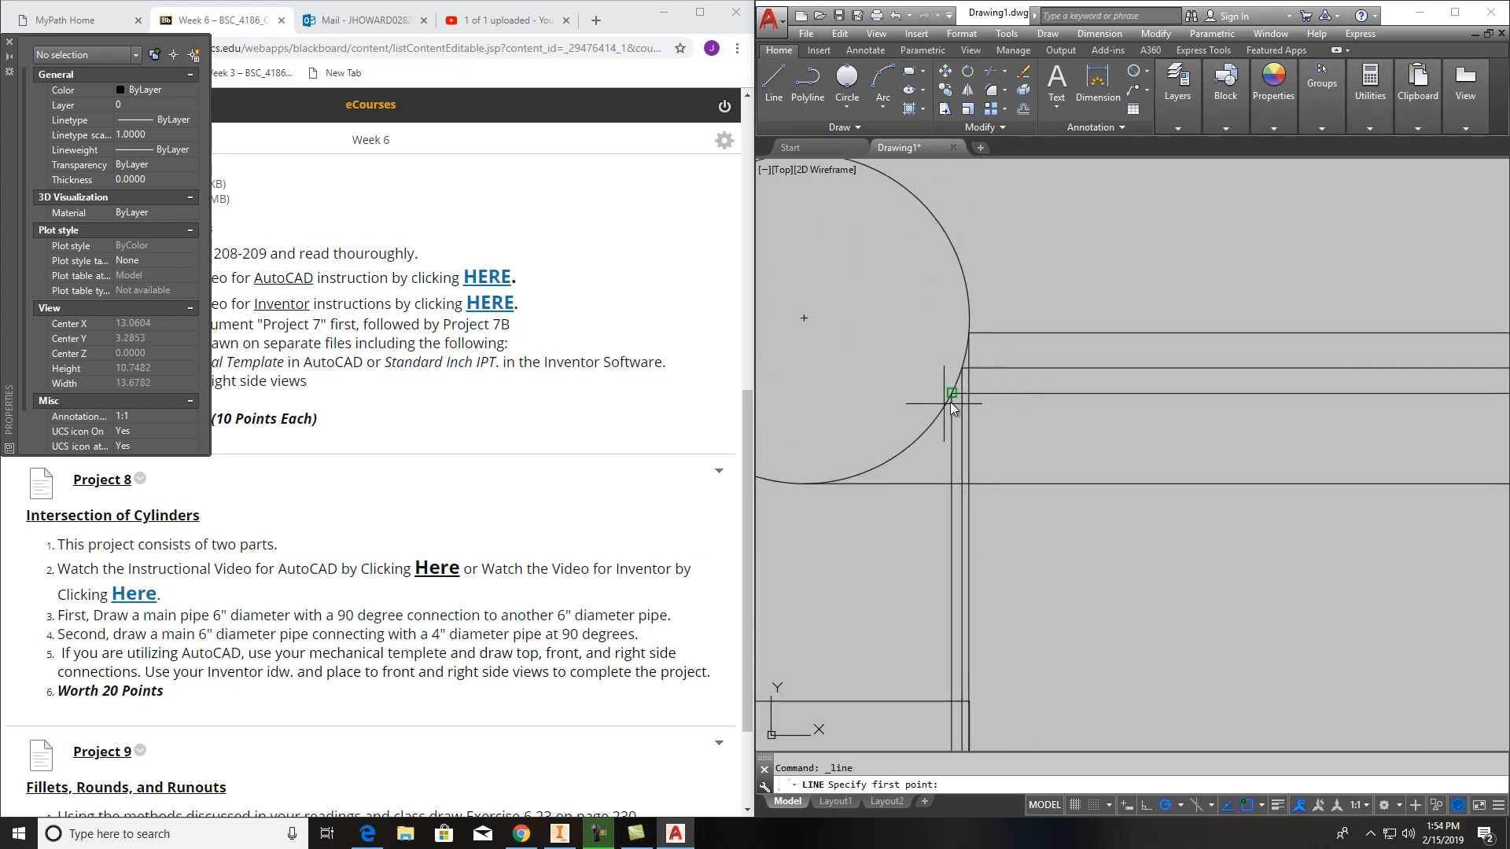
pyautogui.keyDown('shift'); pyautogui.rightClick(932, 410); pyautogui.keyUp('shift')
pyautogui.click(983, 755)
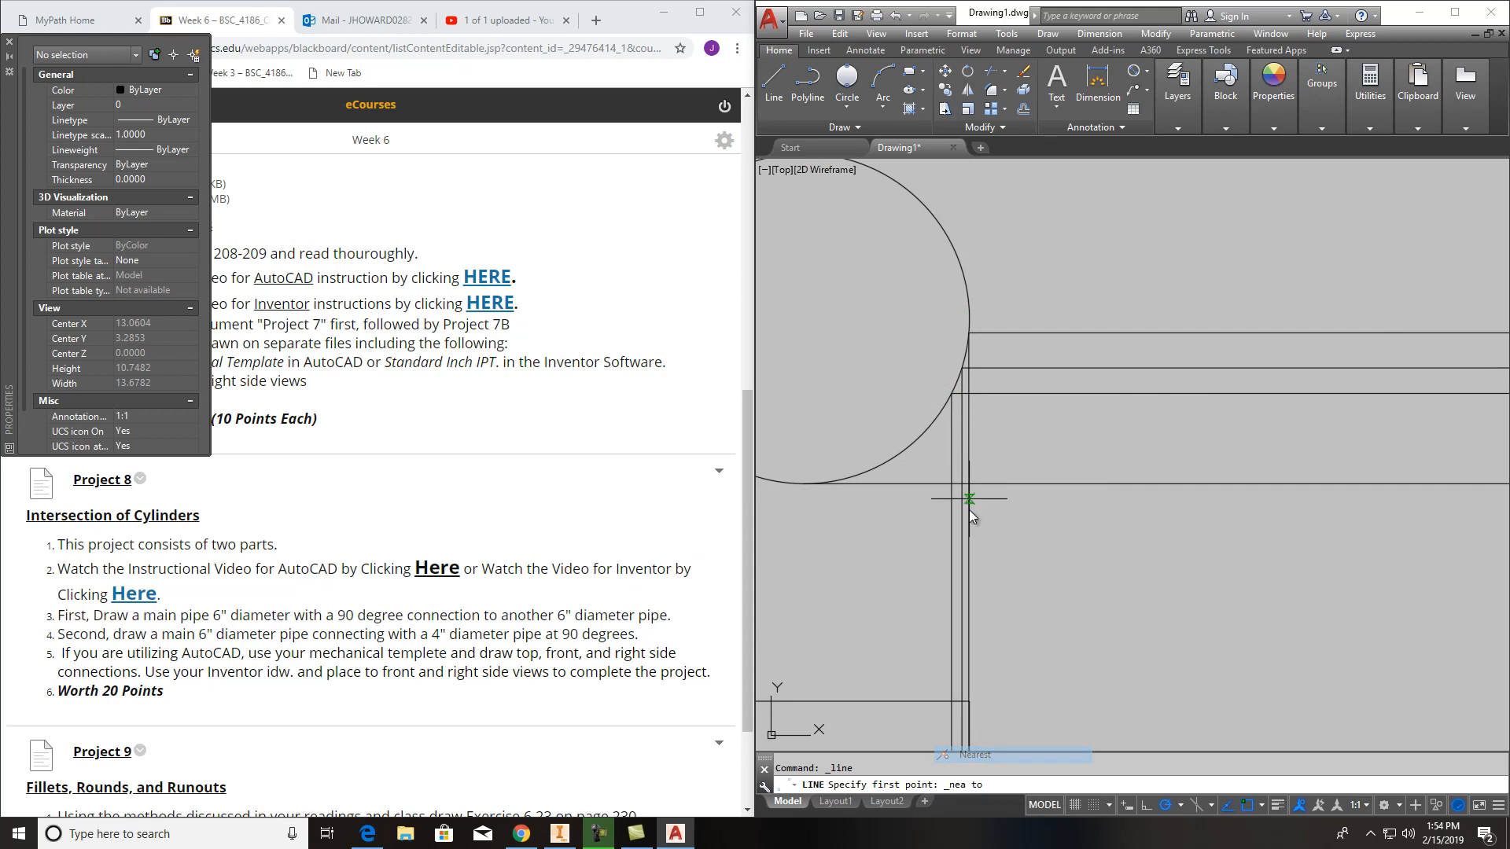
pyautogui.click(934, 422)
pyautogui.scroll(-3, 958, 436)
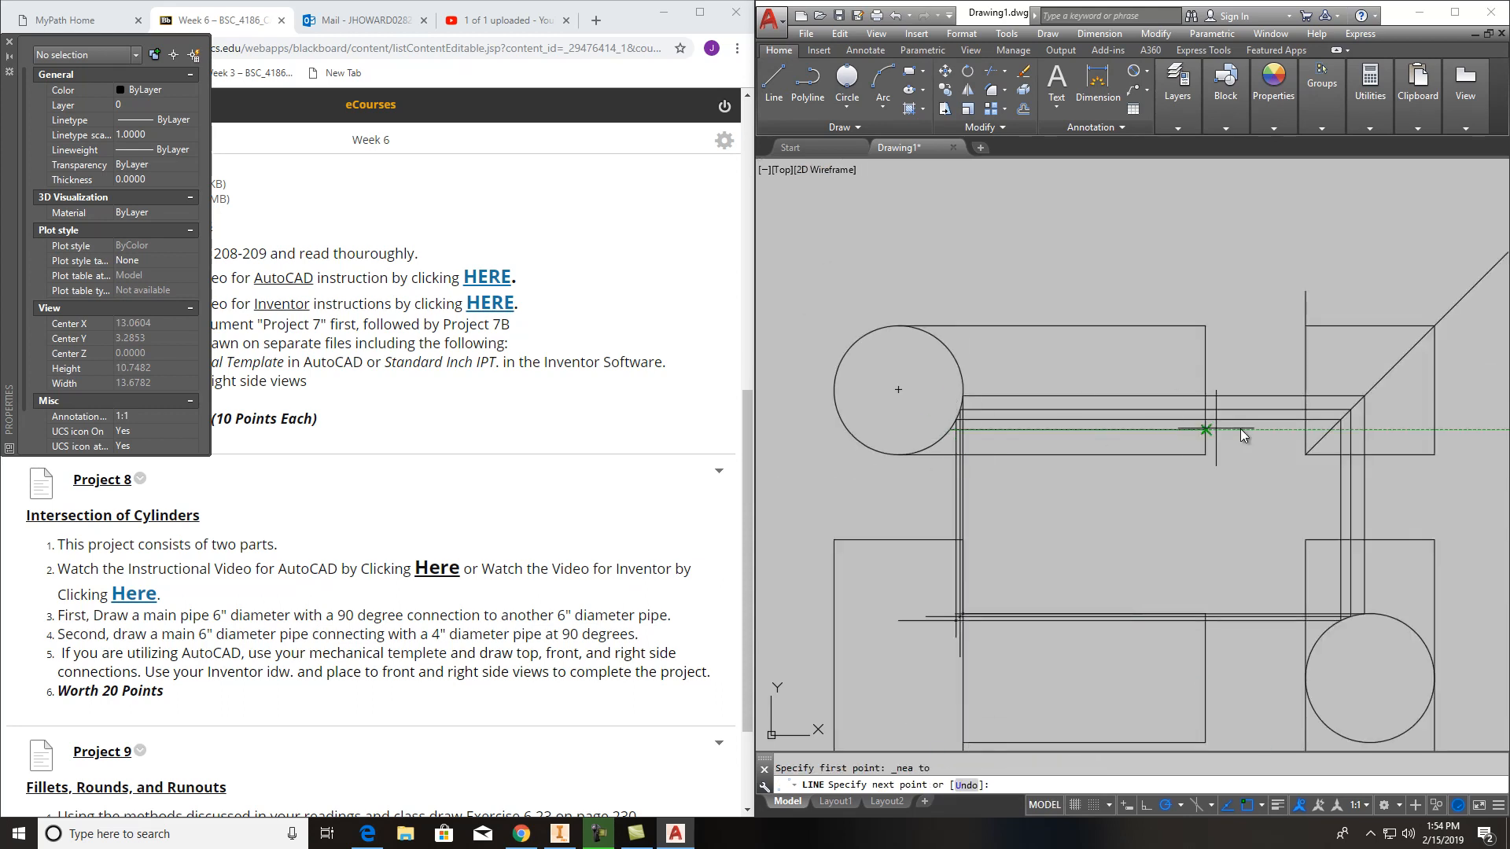
pyautogui.scroll(3, 1329, 430)
pyautogui.click(1326, 430)
pyautogui.scroll(-3, 1323, 437)
pyautogui.scroll(3, 1316, 560)
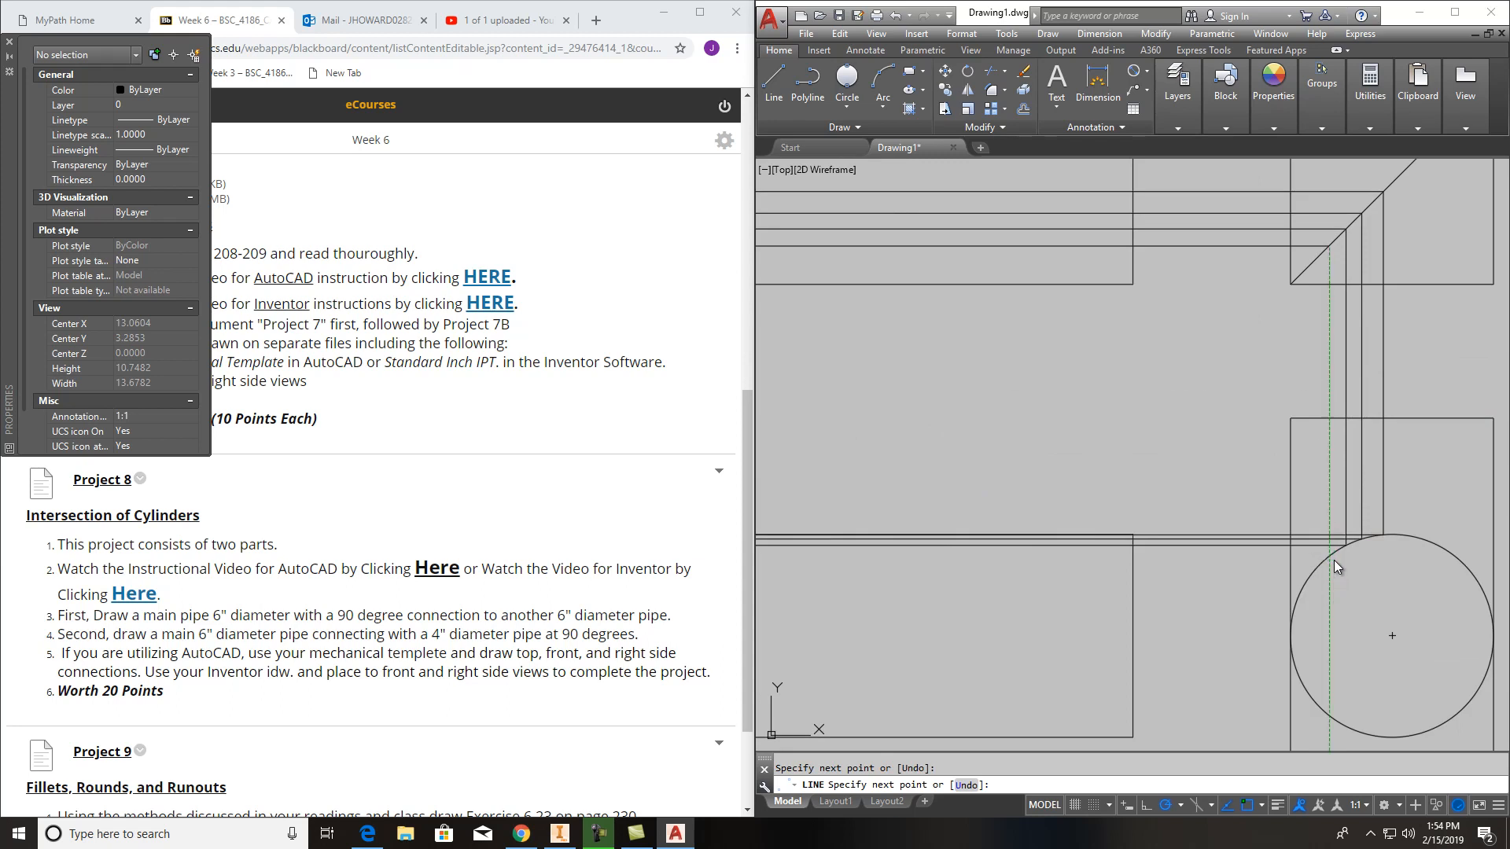
pyautogui.click(1333, 559)
# Extend the fourth projection horizontally into the front view's main pipe and draw a vertical line from its top view point past it
pyautogui.scroll(-5, 1214, 587)
pyautogui.scroll(5, 1099, 578)
pyautogui.click(966, 597)
pyautogui.press('Return')
pyautogui.press('Return')
pyautogui.click(1105, 296)
pyautogui.click(1106, 656)
pyautogui.press('Return')
# Project a fifth Nearest-snapped point, below the fourth on the top view circle, to the miter line and down to the side view circle
pyautogui.press('Return')
pyautogui.keyDown('shift'); pyautogui.rightClick(1098, 320); pyautogui.keyUp('shift')
pyautogui.click(1144, 662)
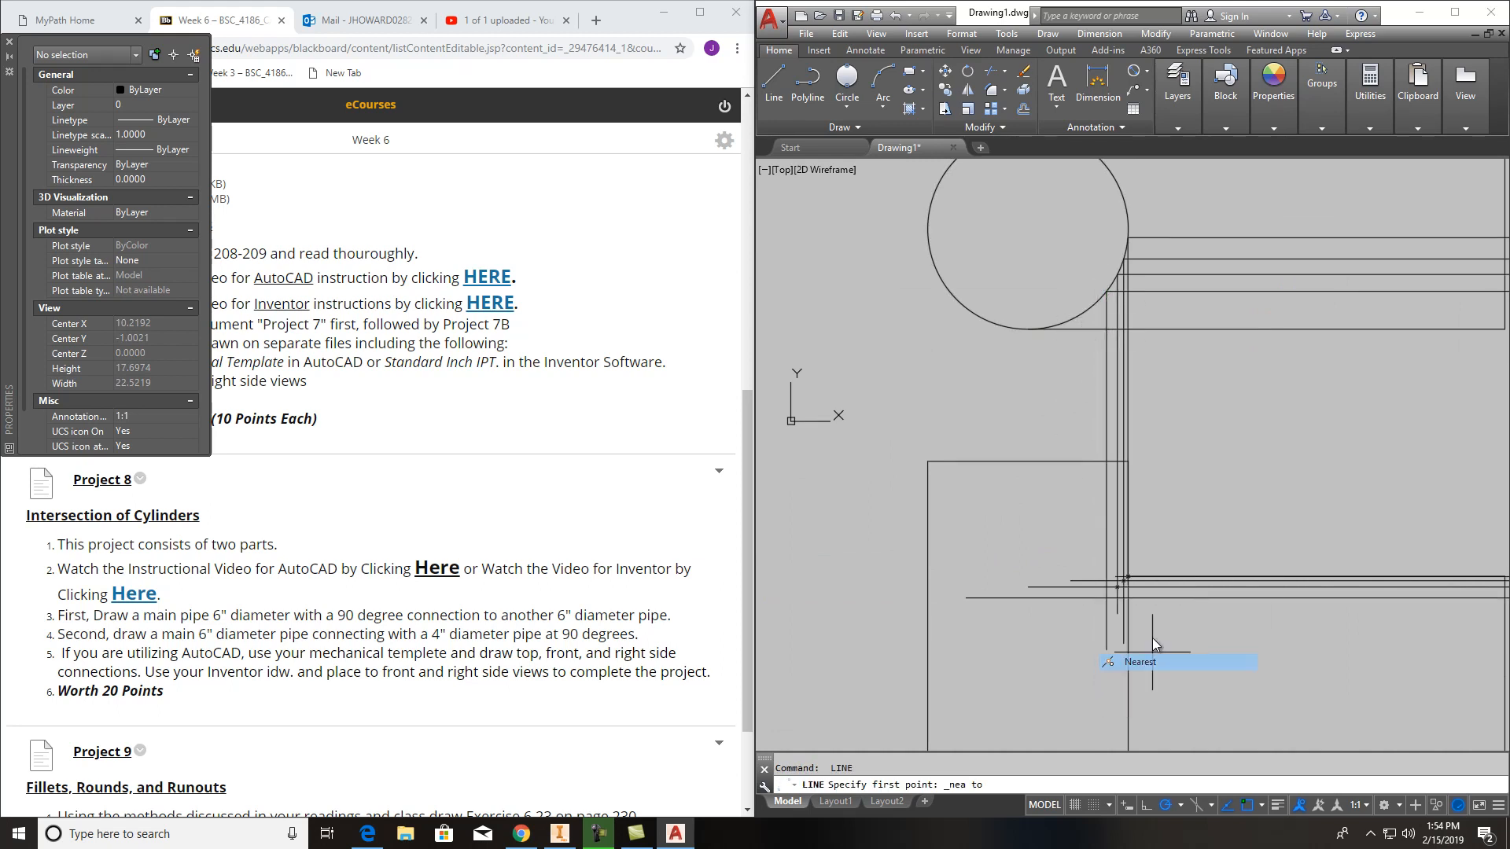
pyautogui.click(1093, 302)
pyautogui.scroll(-3, 1163, 370)
pyautogui.scroll(6, 1274, 360)
pyautogui.click(1367, 321)
pyautogui.scroll(-4, 1379, 520)
pyautogui.click(1381, 560)
pyautogui.scroll(4, 1372, 621)
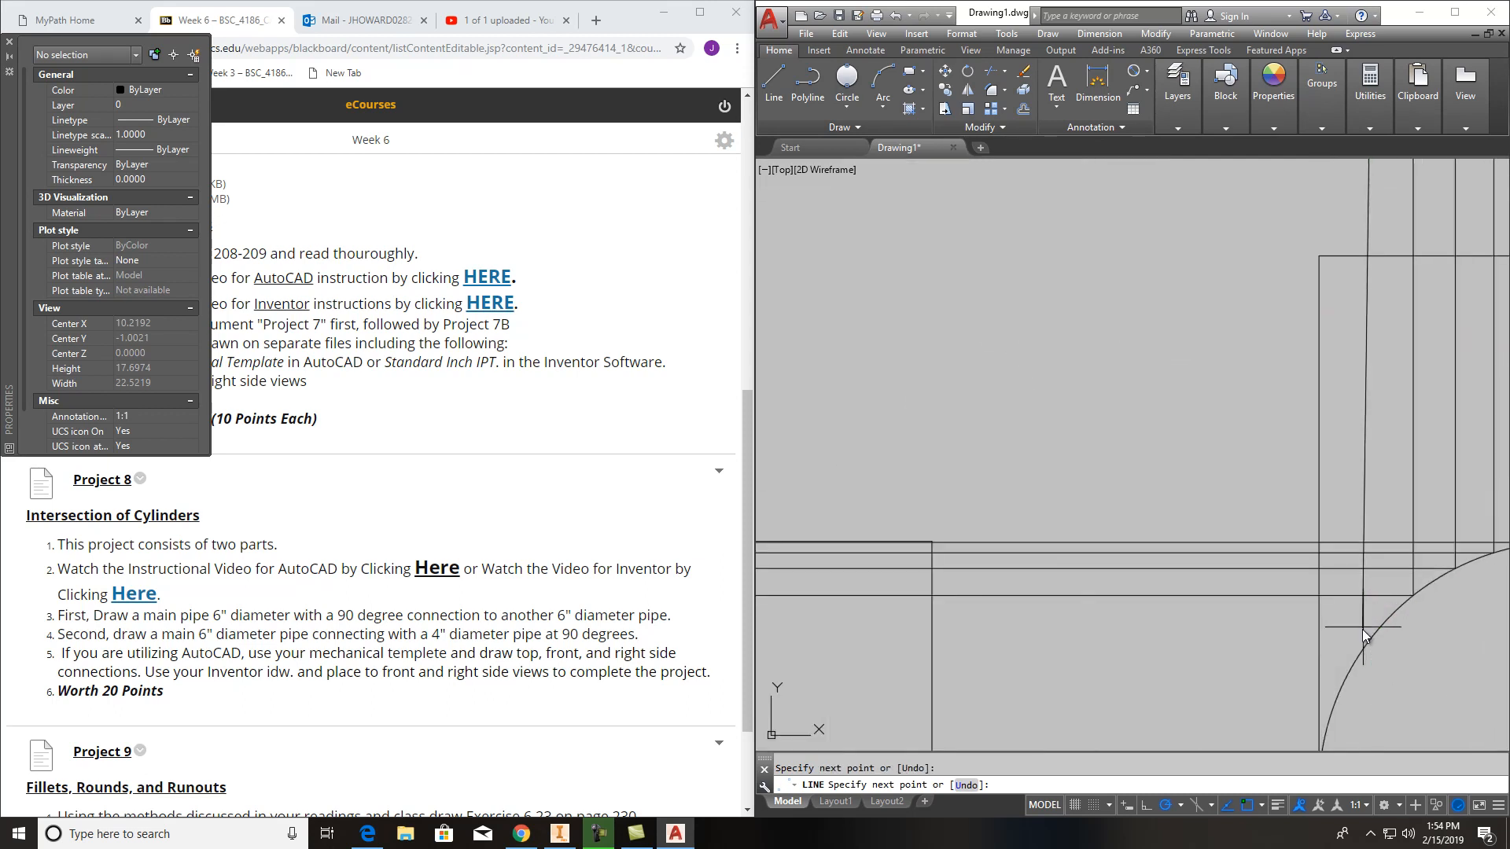
pyautogui.scroll(-8, 1368, 638)
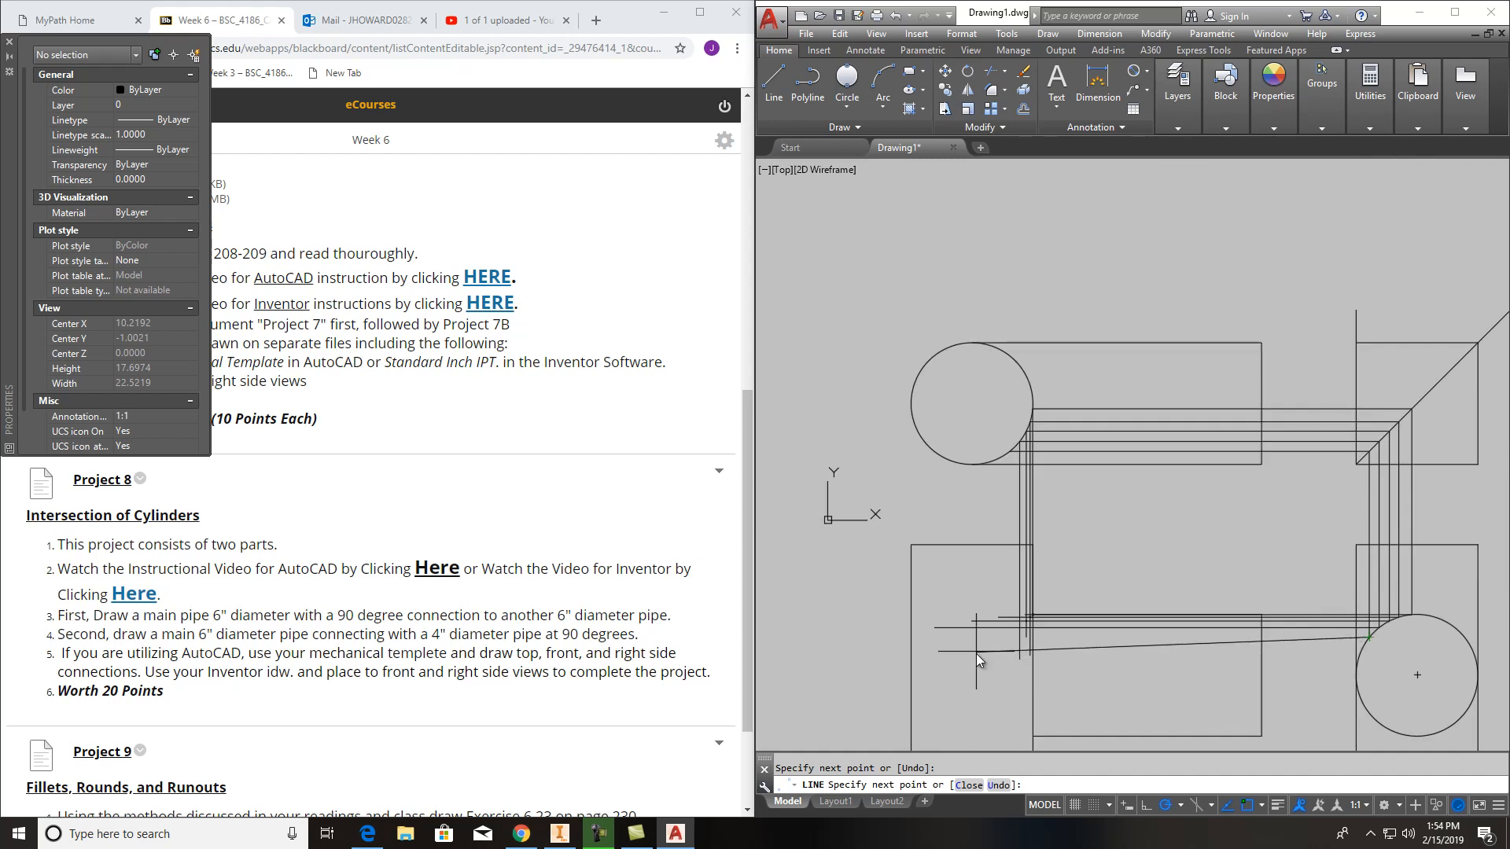
# Extend the fifth projection horizontally from the side view circle into the front view's main pipe
pyautogui.scroll(3, 975, 663)
pyautogui.press('Escape')
pyautogui.scroll(4, 1044, 644)
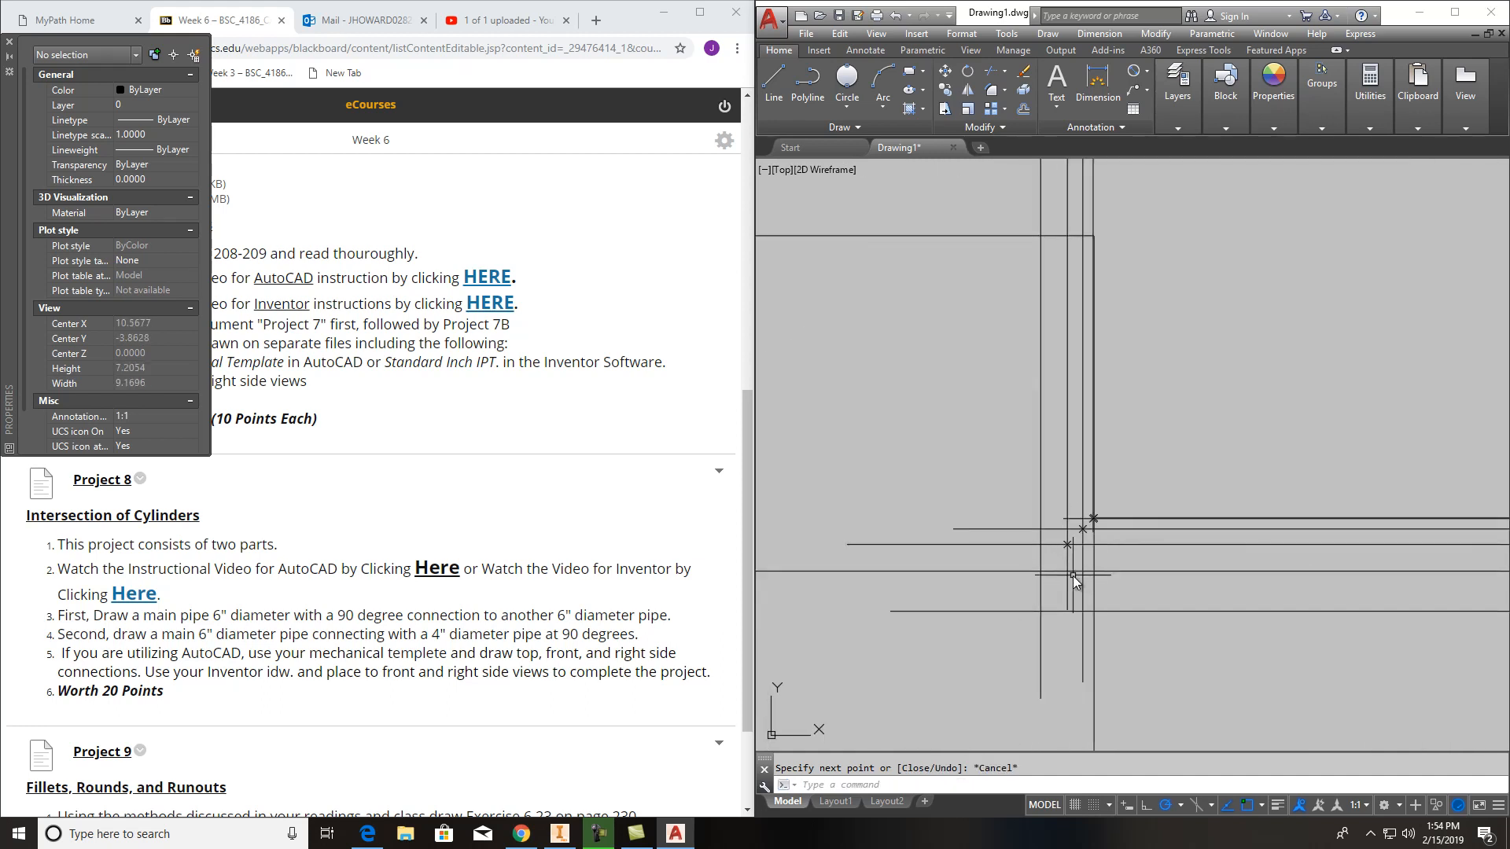
pyautogui.scroll(2, 1073, 576)
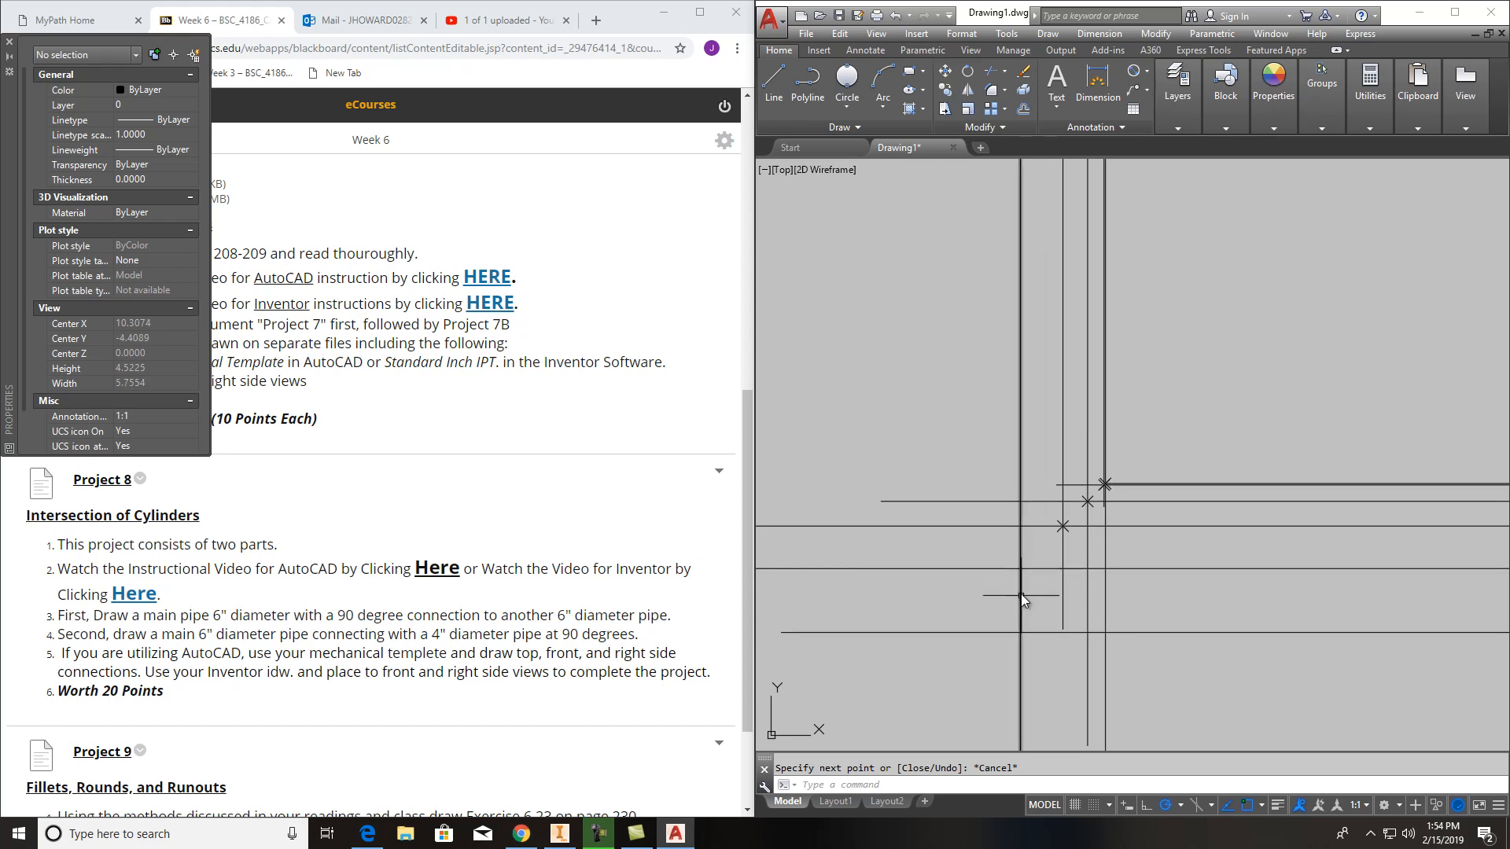
pyautogui.scroll(-4, 1016, 632)
pyautogui.scroll(-5, 1032, 557)
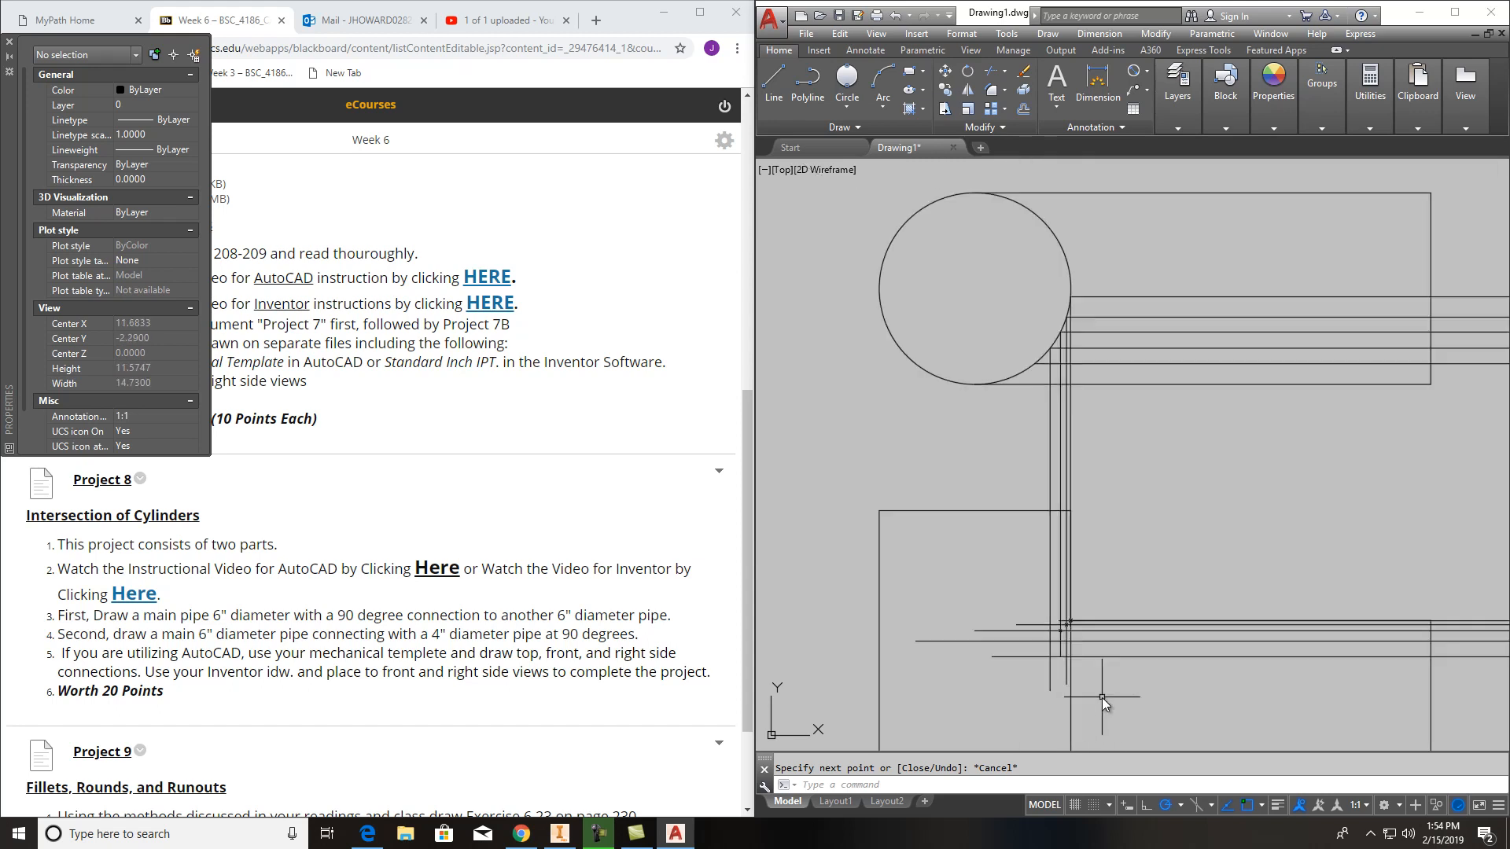
# Project a sixth Nearest-snapped point, below the fifth on the top view circle, to the miter line and down to the side view circle
pyautogui.click(773, 82)
pyautogui.keyDown('shift'); pyautogui.rightClick(946, 379); pyautogui.keyUp('shift')
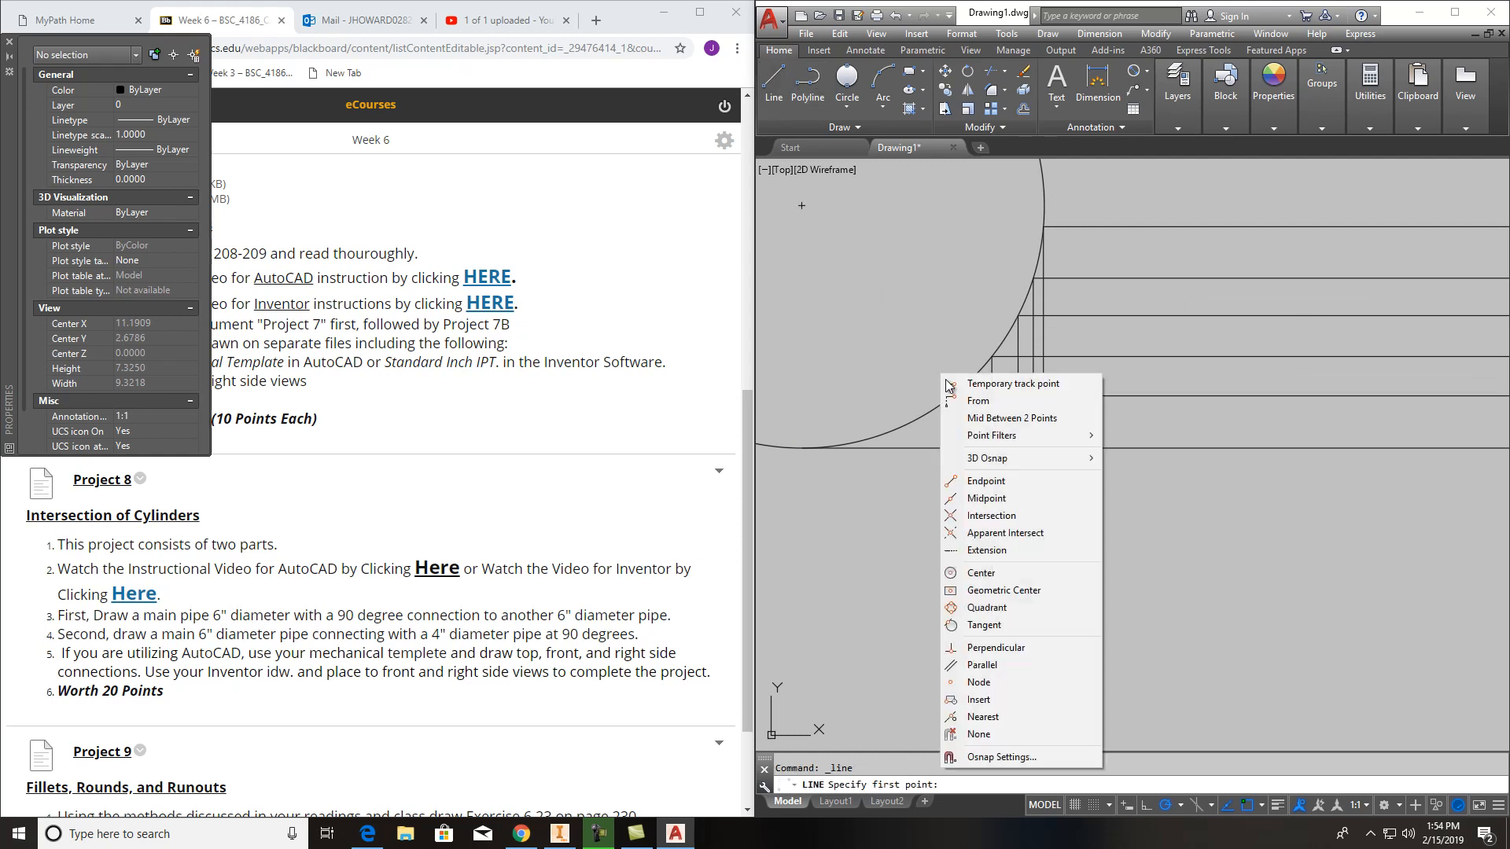
pyautogui.click(999, 717)
pyautogui.click(933, 418)
pyautogui.scroll(-5, 941, 428)
pyautogui.moveTo(1320, 428); pyautogui.dragTo(960, 395, button='middle')
pyautogui.scroll(5, 1137, 393)
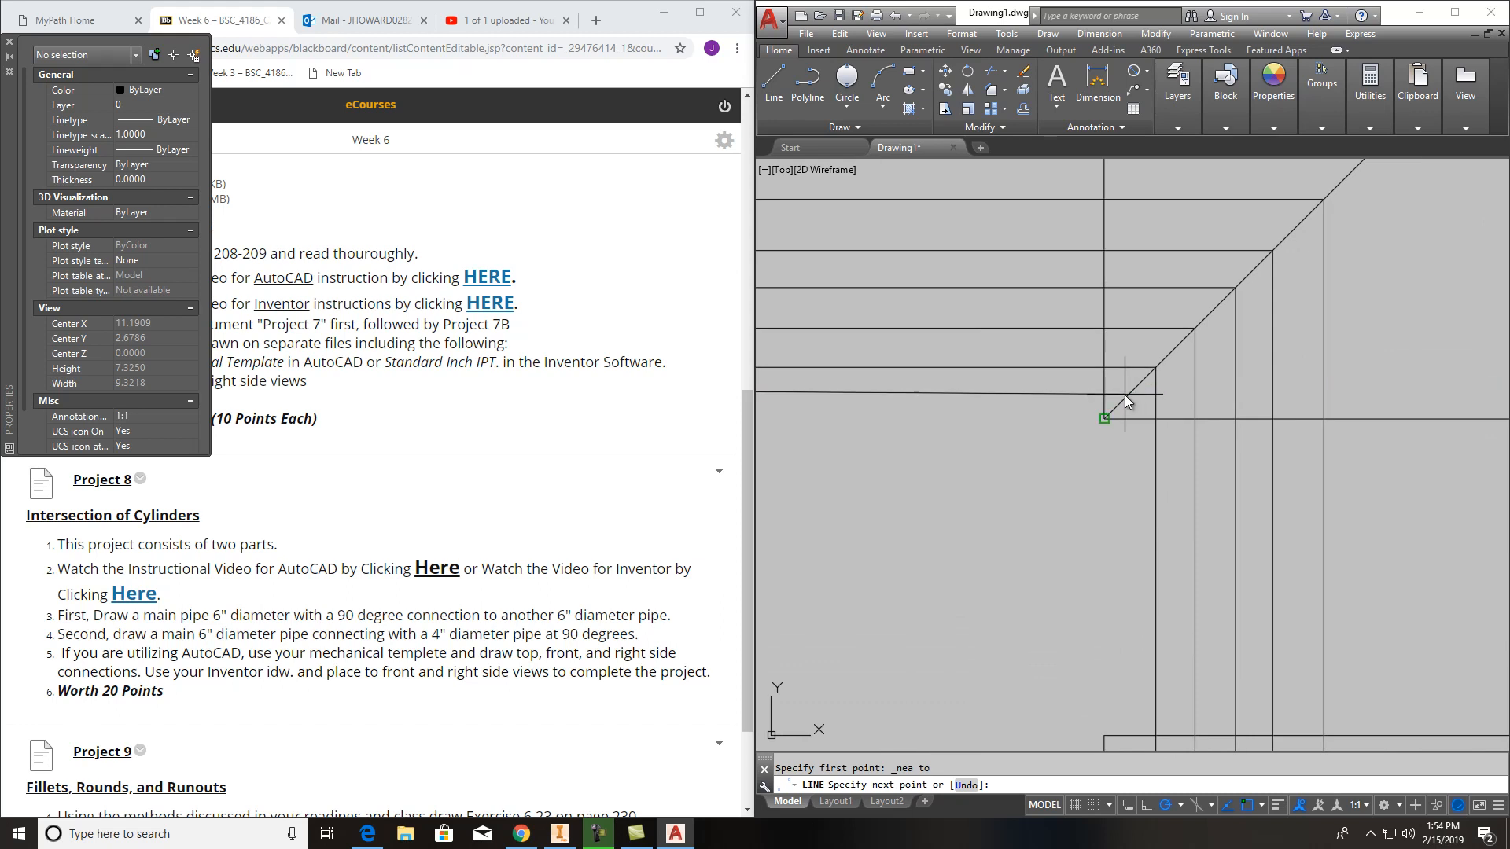
pyautogui.click(1136, 388)
pyautogui.scroll(-5, 1135, 539)
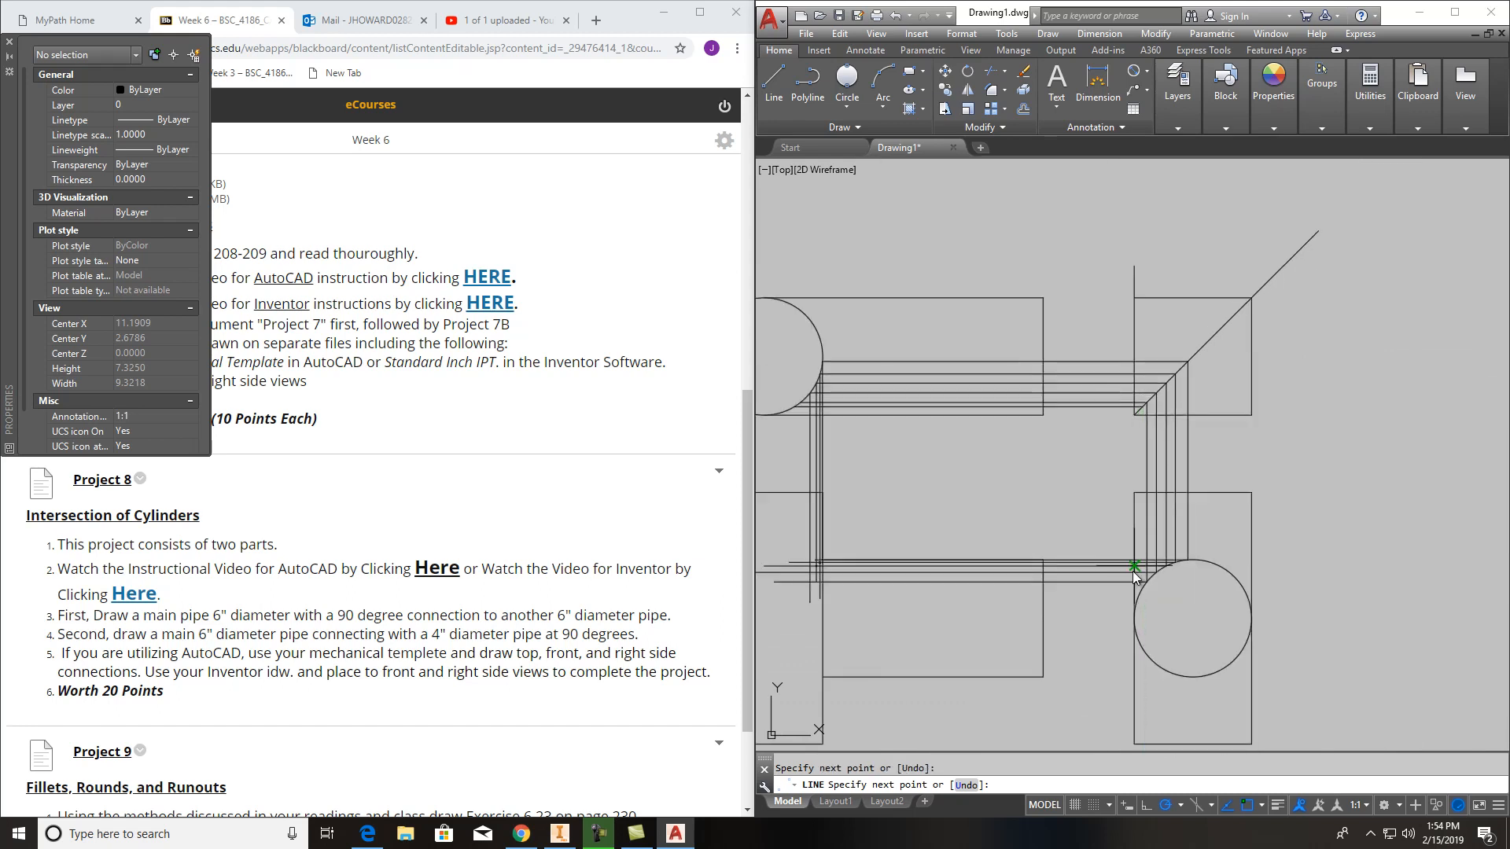
pyautogui.scroll(5, 1172, 613)
pyautogui.click(1169, 642)
pyautogui.scroll(-5, 1169, 641)
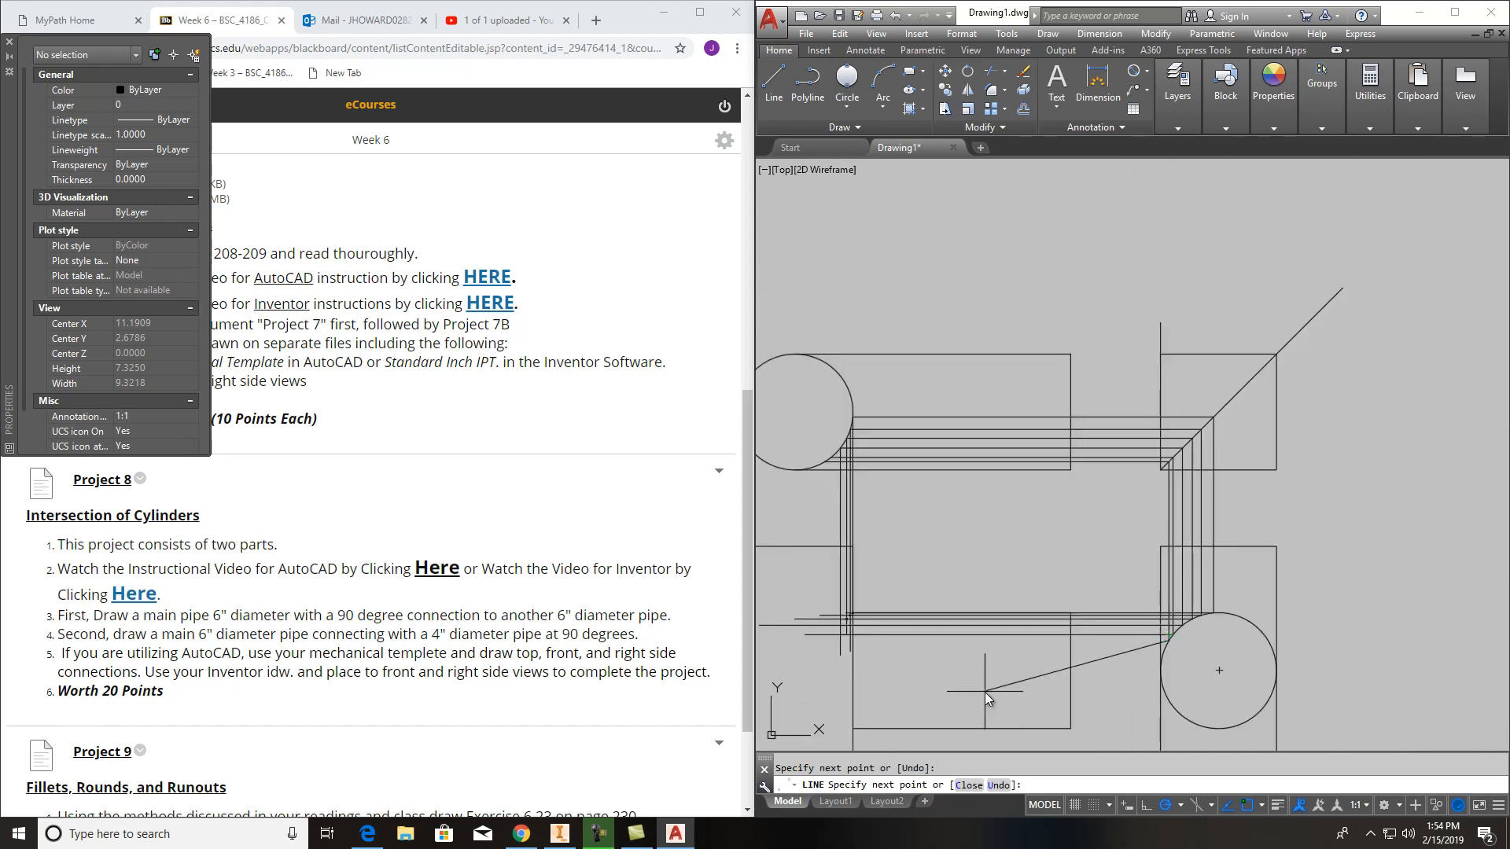
# Extend the sixth projection horizontally into the front view's main pipe and draw a vertical line from its top view point past it
pyautogui.press('Return')
pyautogui.scroll(5, 947, 338)
pyautogui.press('Return')
pyautogui.click(939, 366)
pyautogui.scroll(-5, 936, 511)
pyautogui.scroll(3, 931, 624)
pyautogui.click(950, 615)
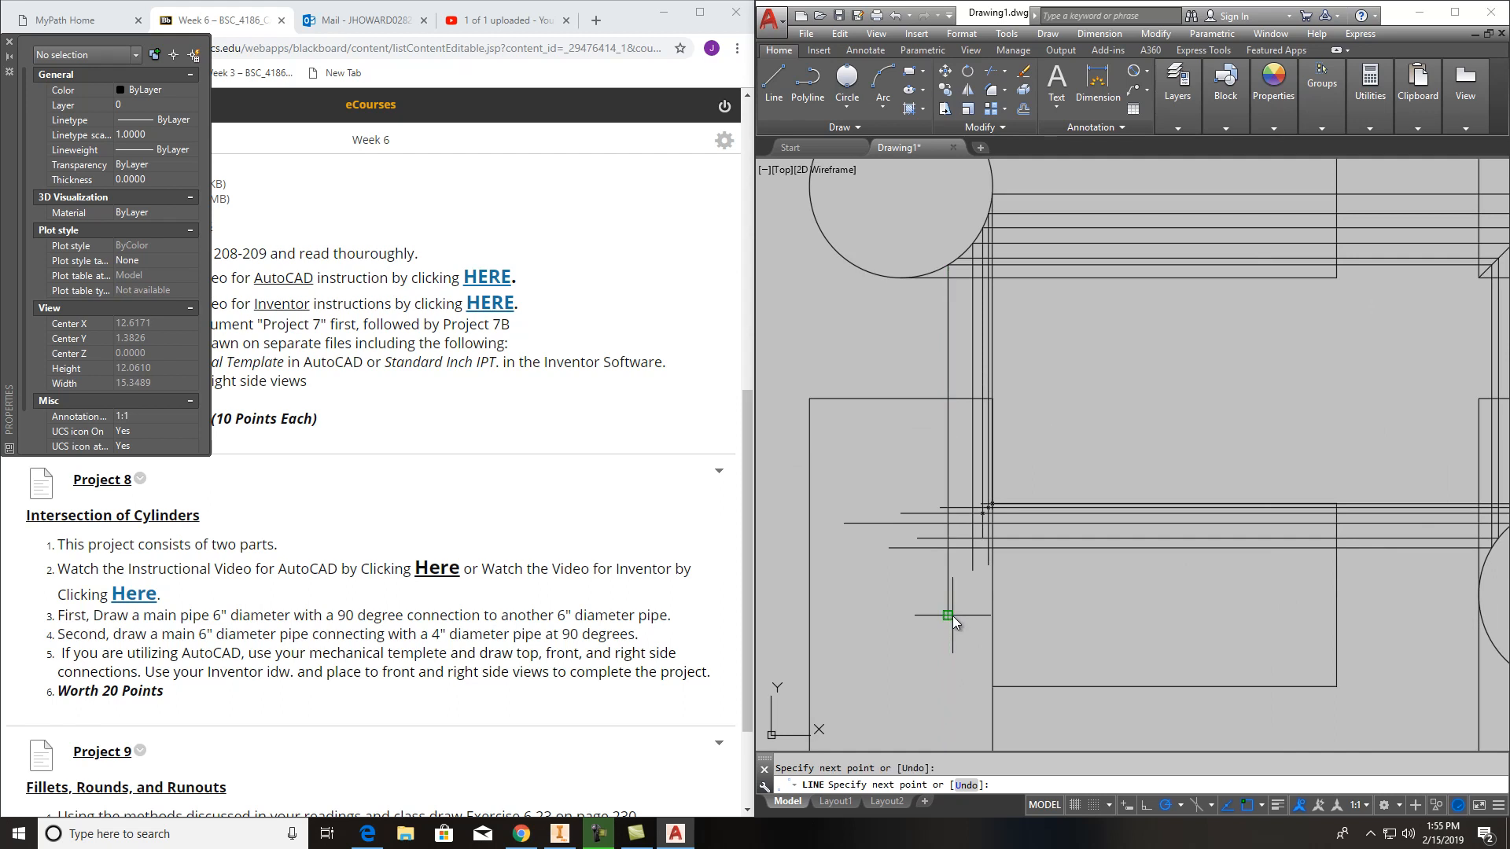
pyautogui.press('Escape')
# Project a seventh Nearest-snapped point, below the sixth on the top view circle, to the miter line and down to the side view circle
pyautogui.scroll(4, 960, 613)
pyautogui.scroll(-2, 959, 614)
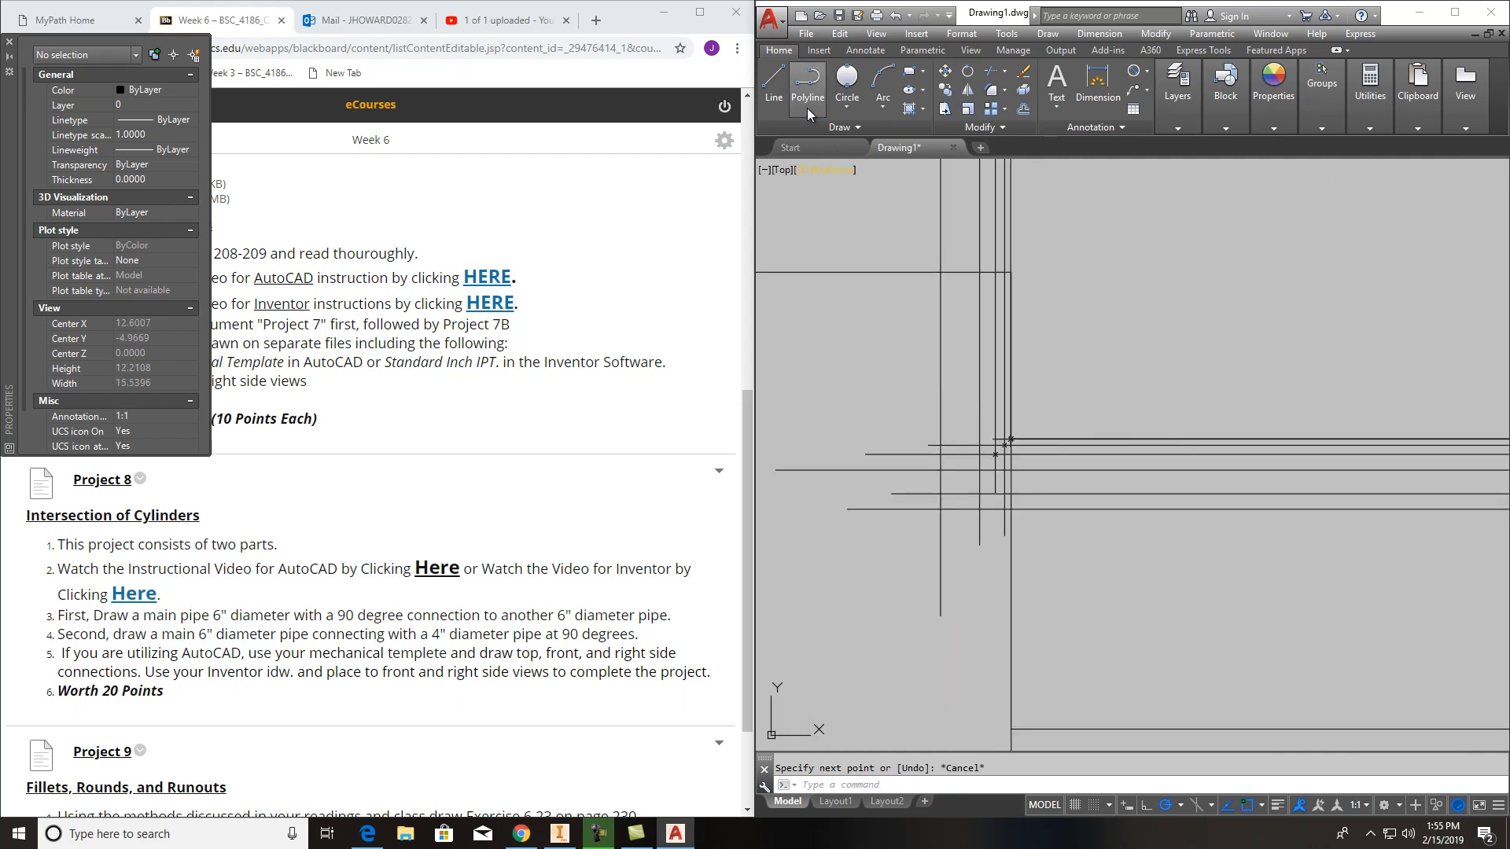
pyautogui.click(777, 80)
pyautogui.scroll(-2, 1021, 479)
pyautogui.scroll(4, 1021, 458)
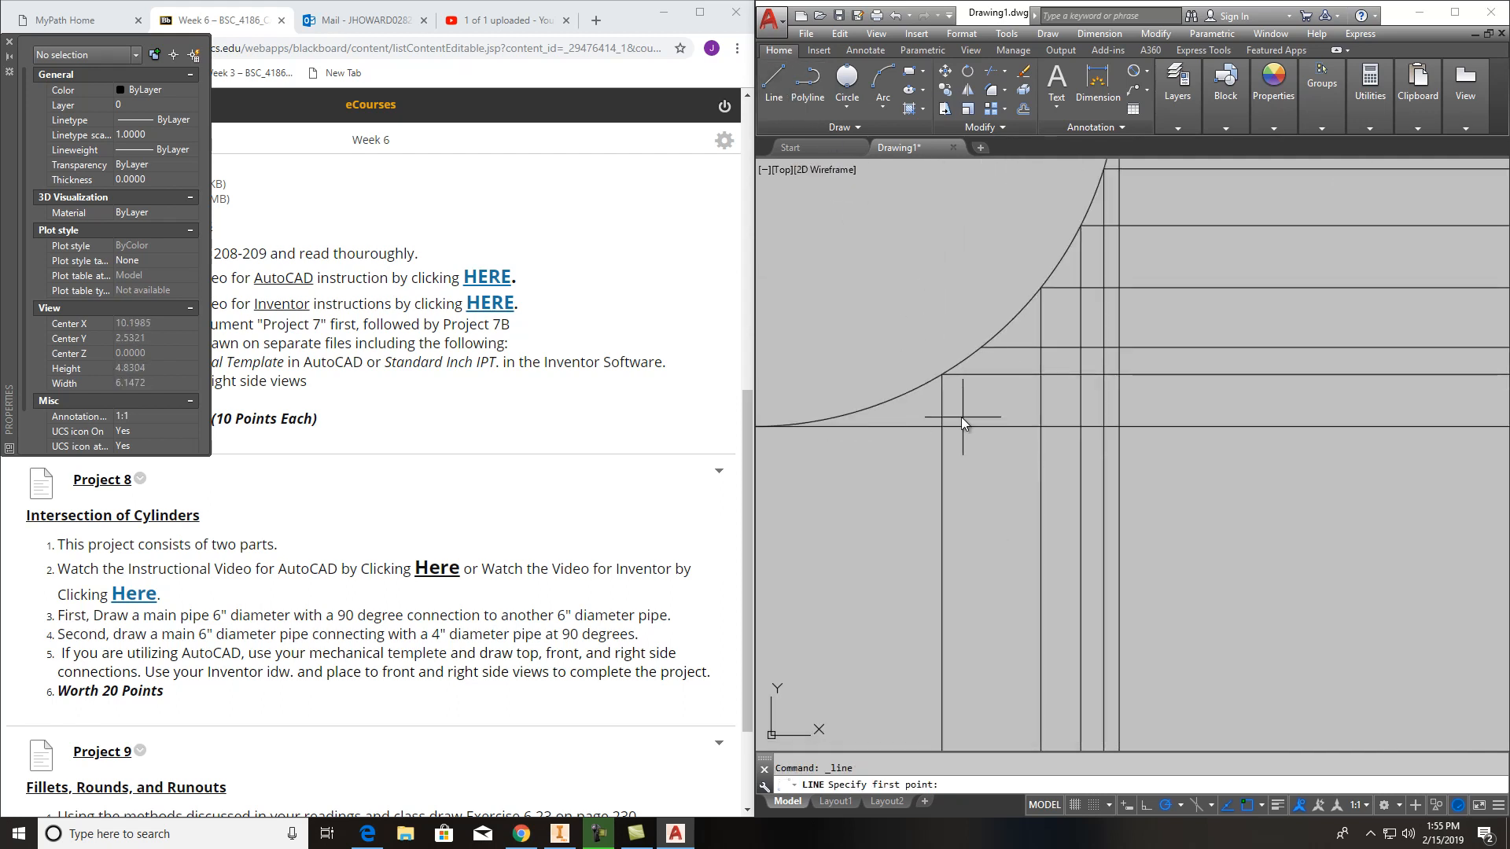
pyautogui.keyDown('shift'); pyautogui.rightClick(903, 399); pyautogui.keyUp('shift')
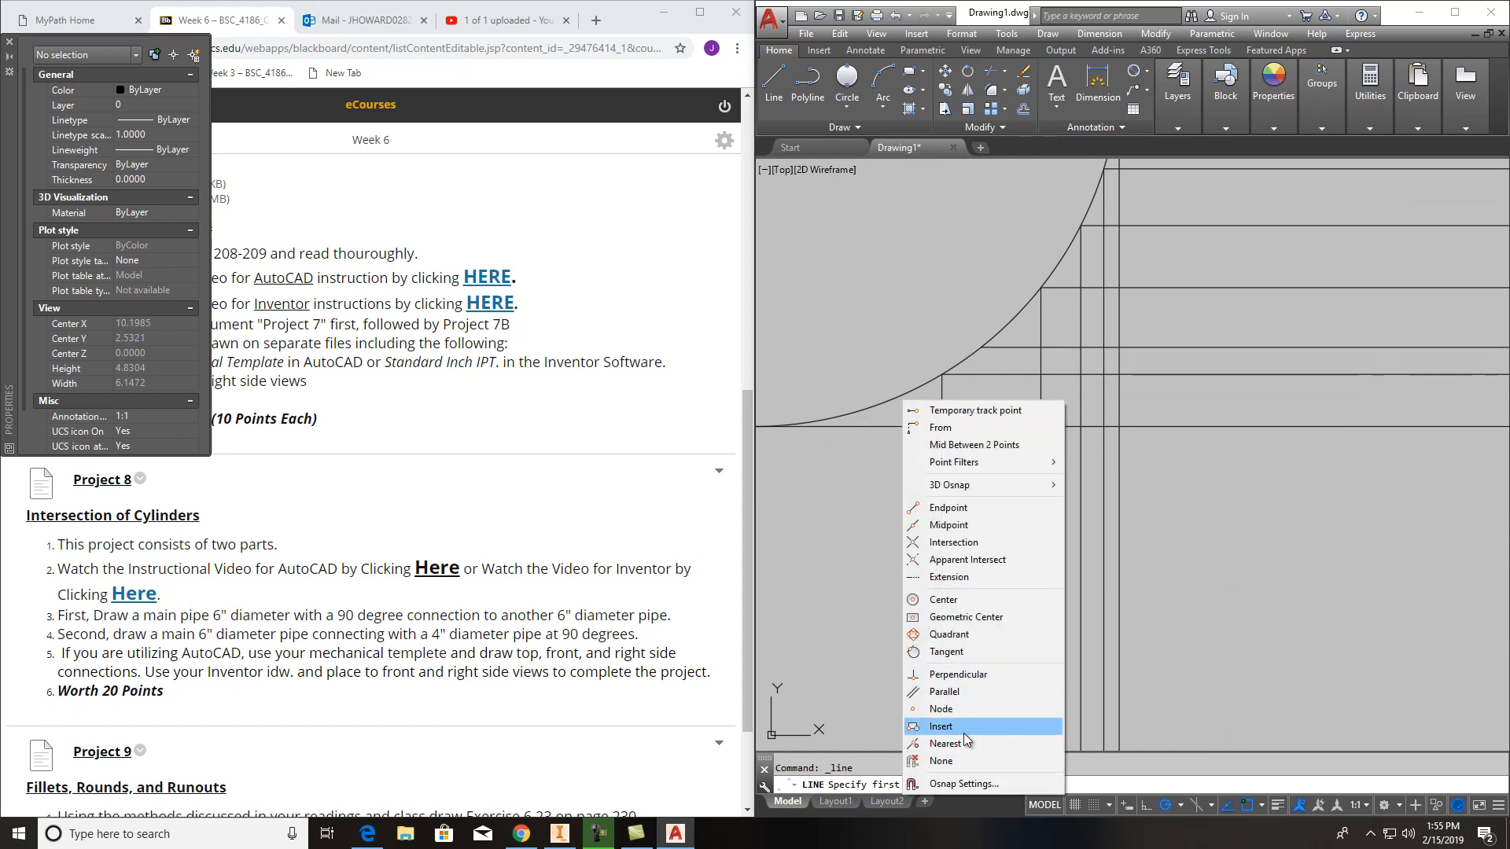
pyautogui.click(966, 725)
pyautogui.click(901, 399)
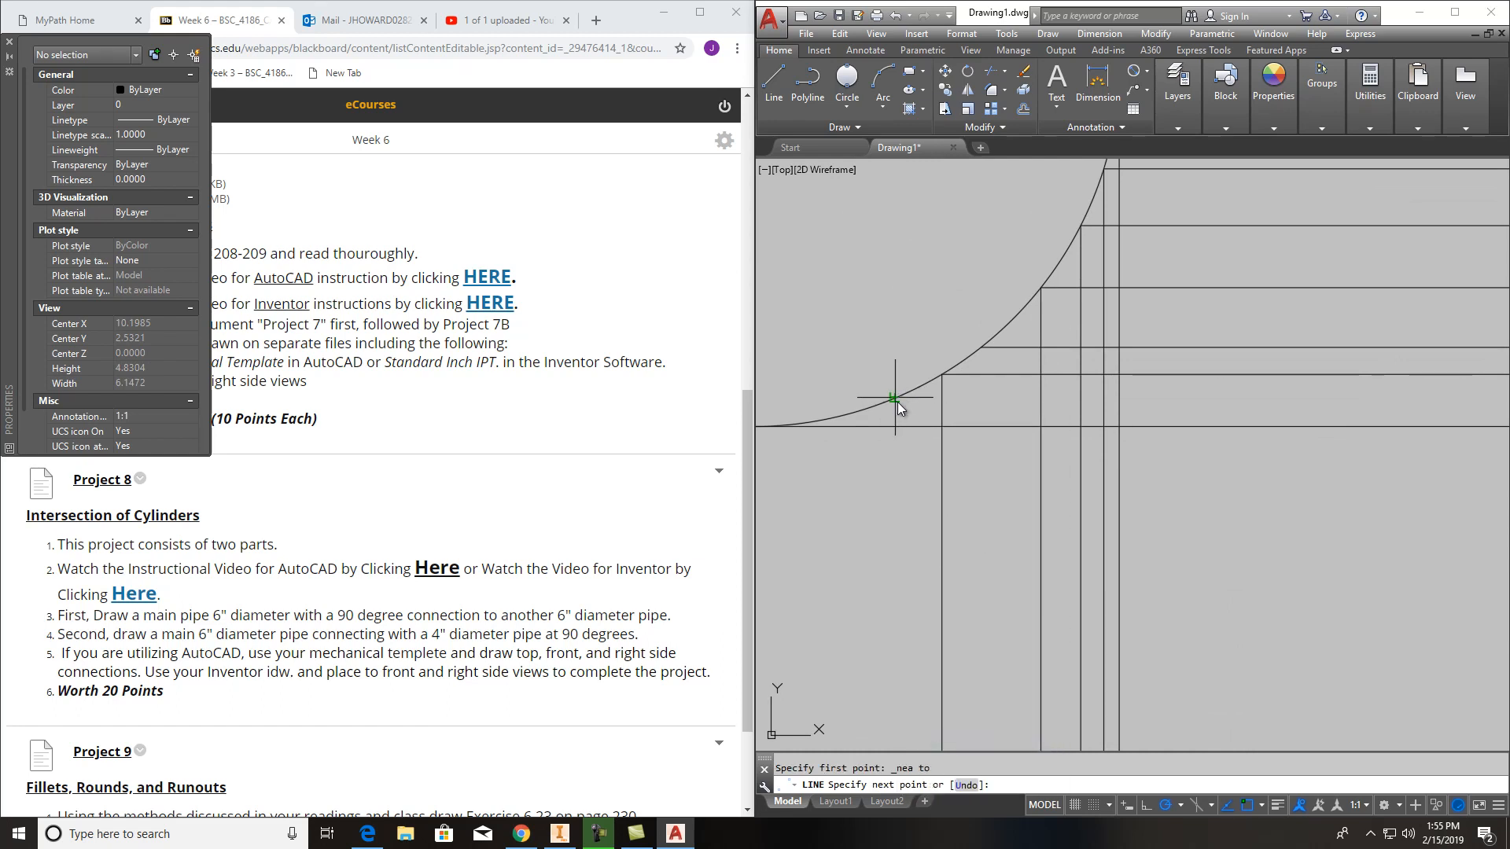
pyautogui.scroll(-5, 898, 403)
pyautogui.scroll(4, 1382, 422)
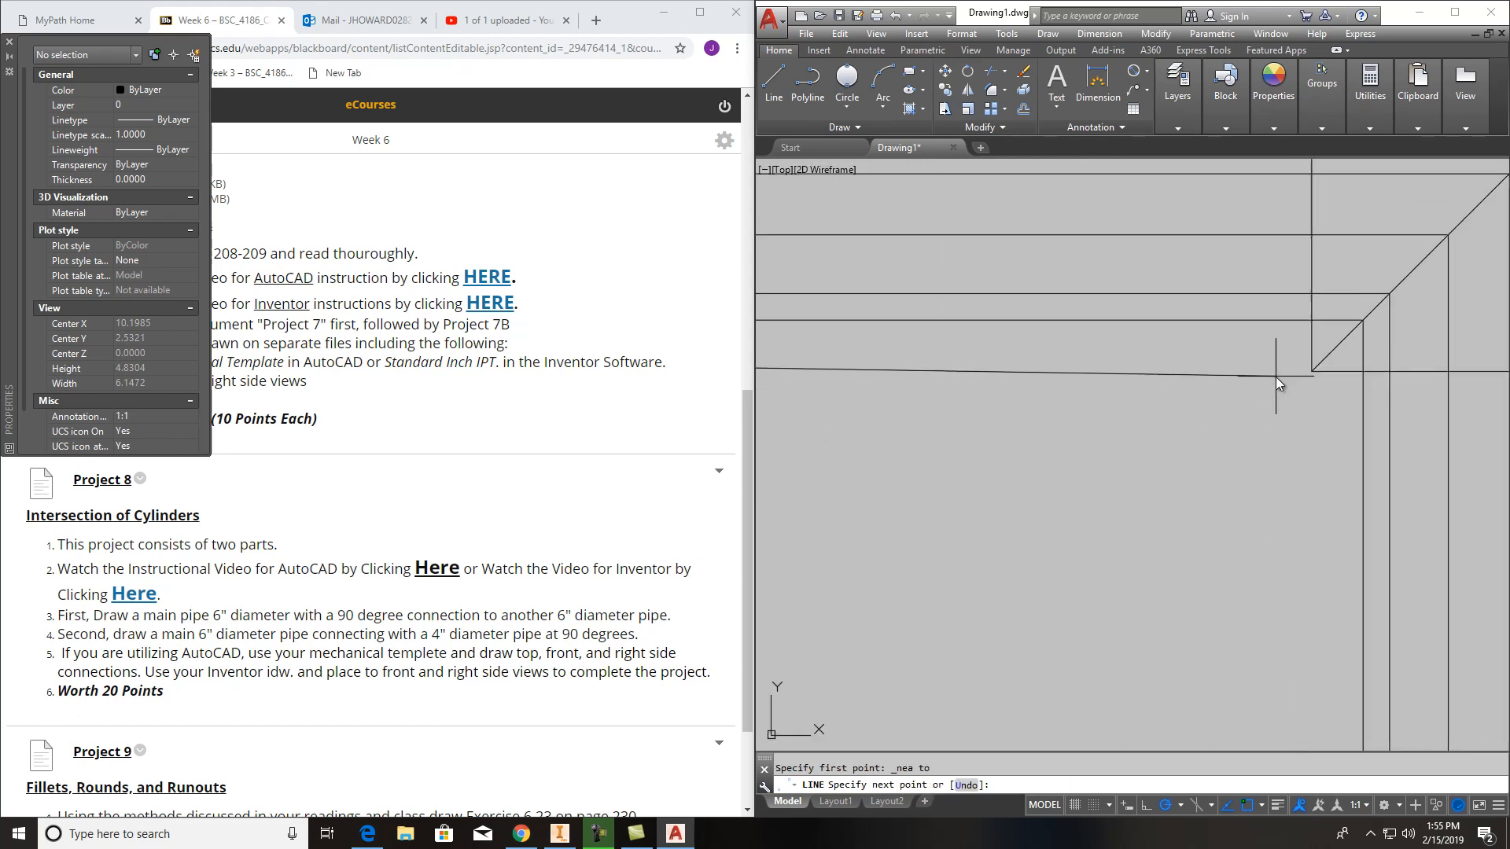
pyautogui.click(1376, 323)
pyautogui.scroll(-4, 1373, 354)
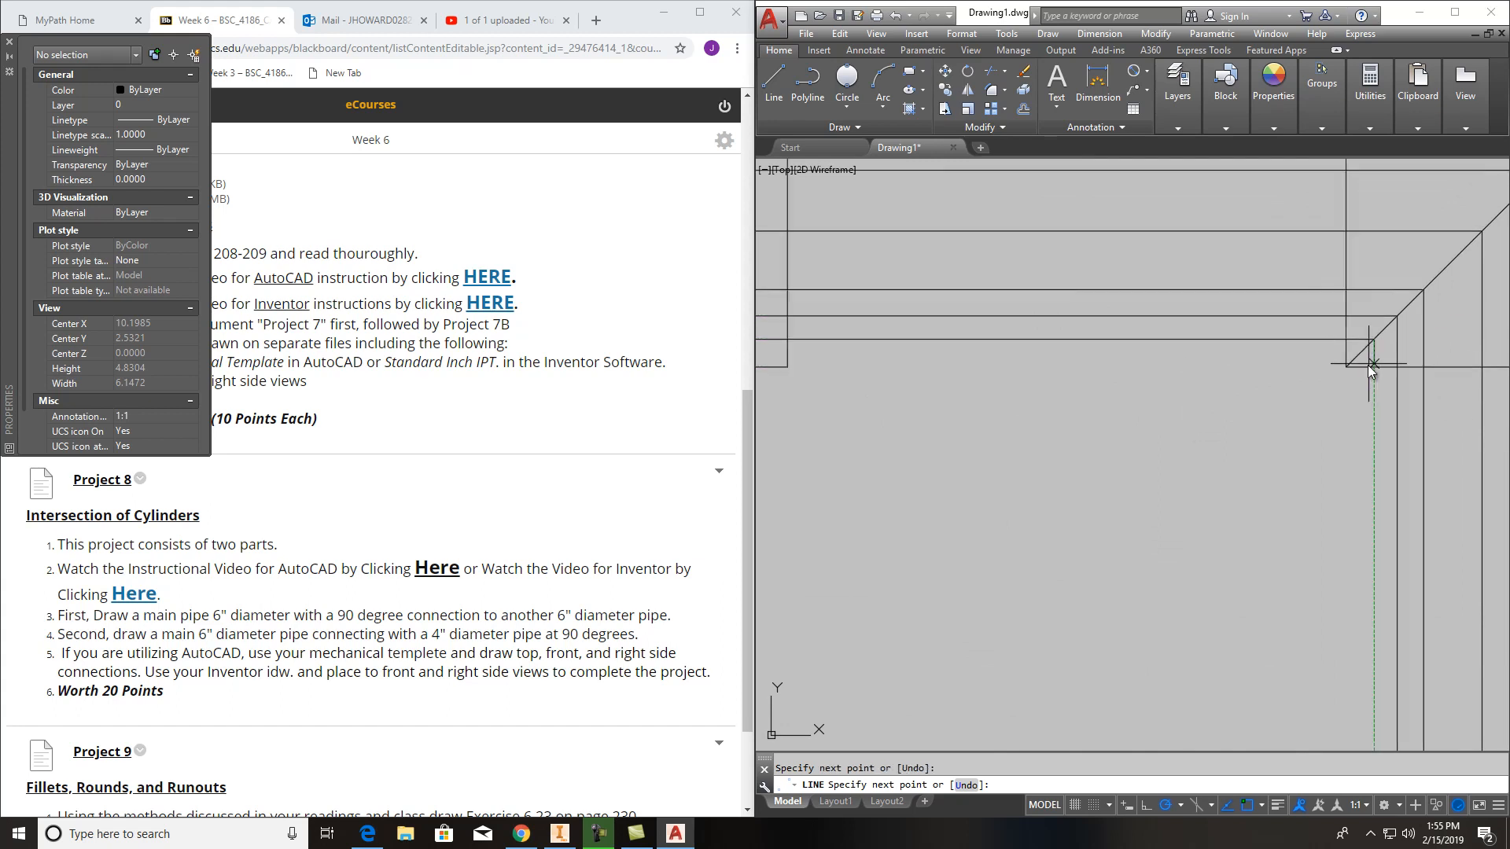
pyautogui.moveTo(1372, 708); pyautogui.dragTo(1233, 347, button='middle')
pyautogui.moveTo(1274, 735); pyautogui.dragTo(1228, 422, button='middle')
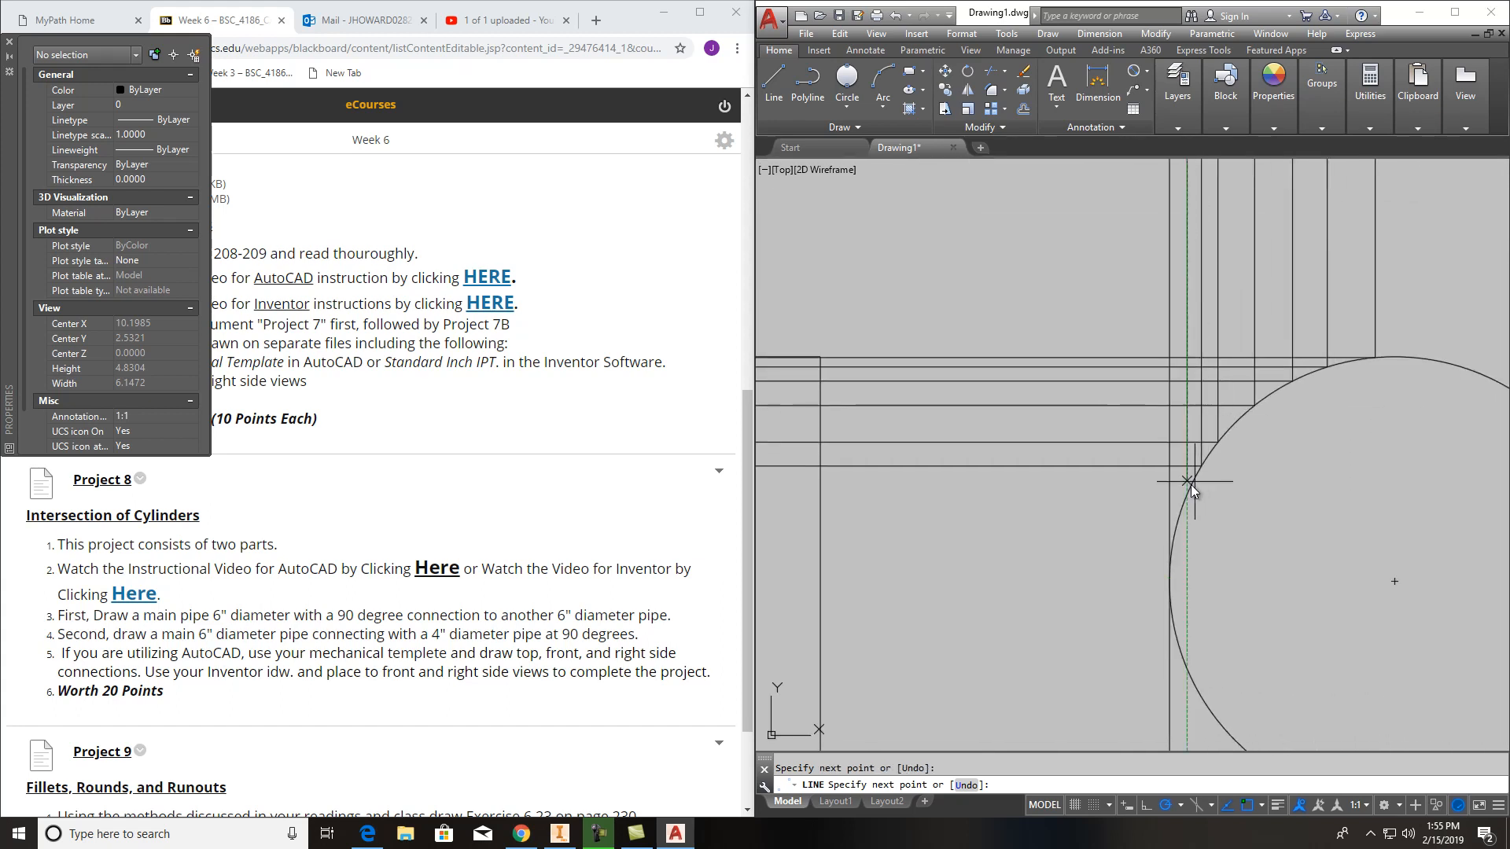
pyautogui.click(1187, 495)
# Extend the seventh projection horizontally into the front view's main pipe and draw a vertical line from its top view point past it
pyautogui.scroll(-8, 1191, 497)
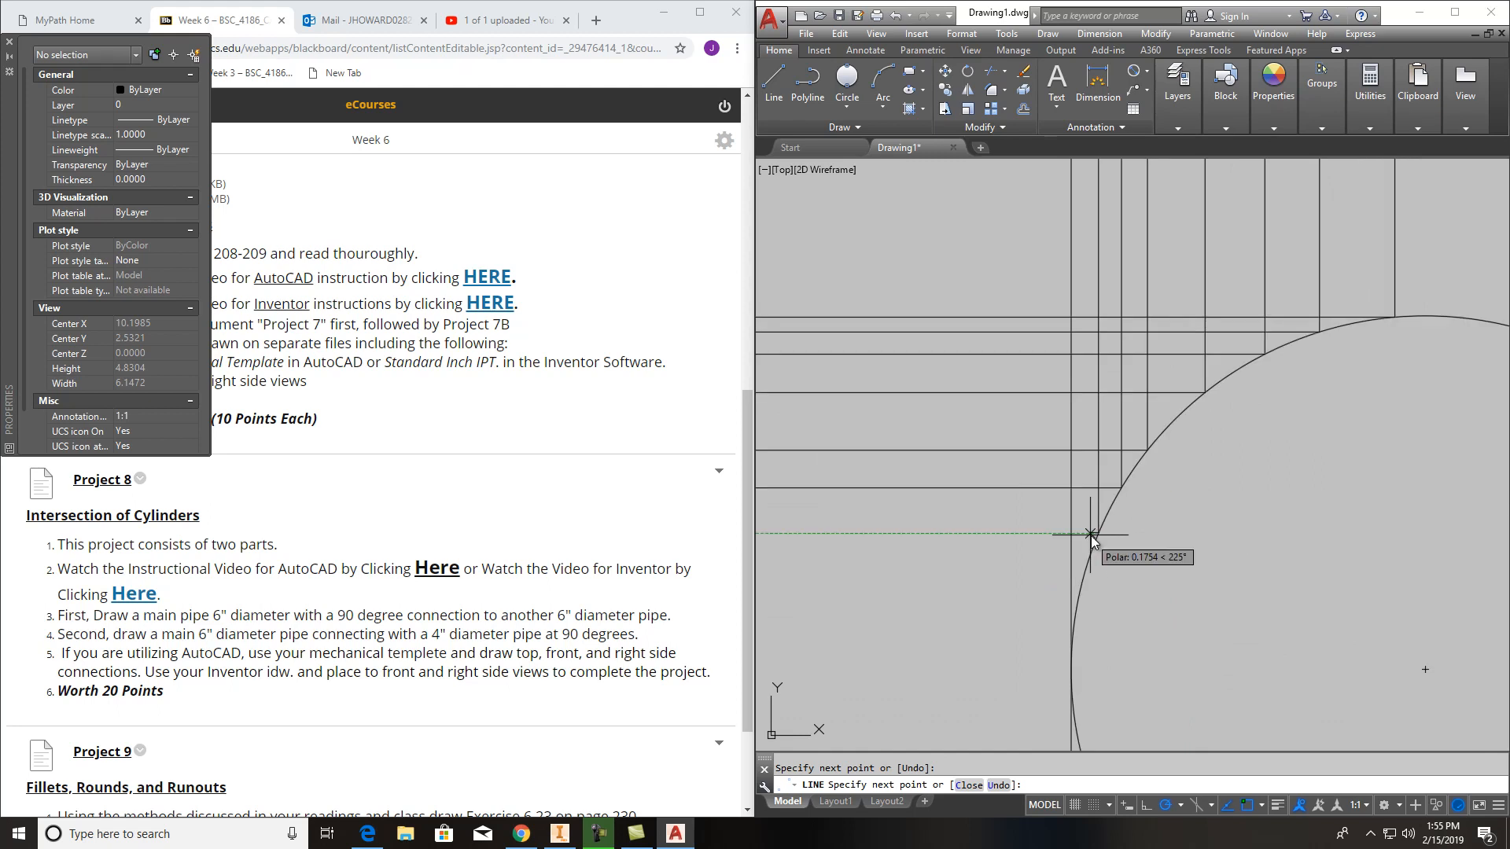
pyautogui.scroll(8, 1077, 511)
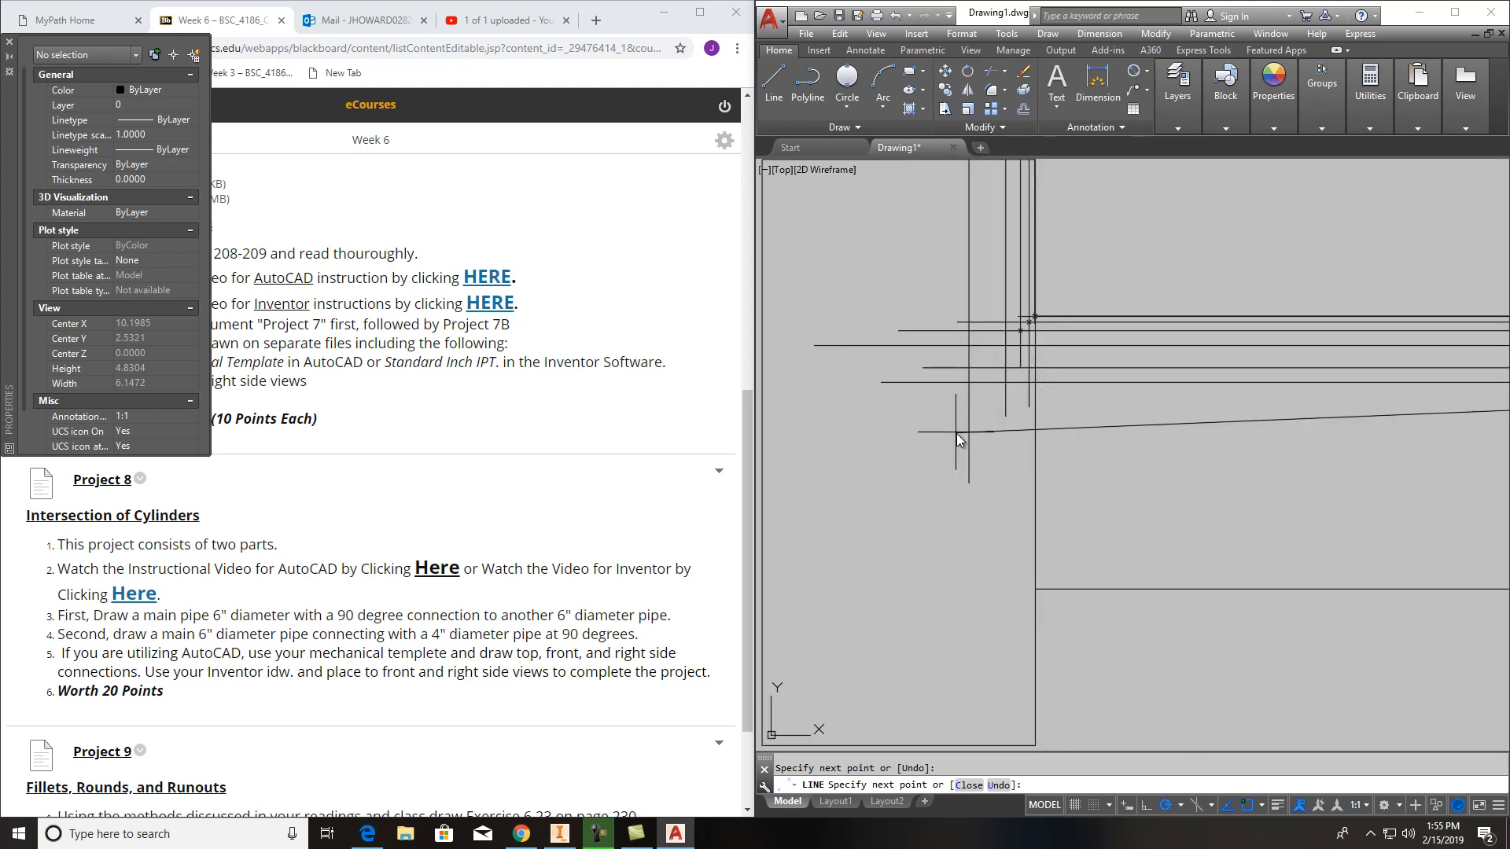
pyautogui.press('Escape')
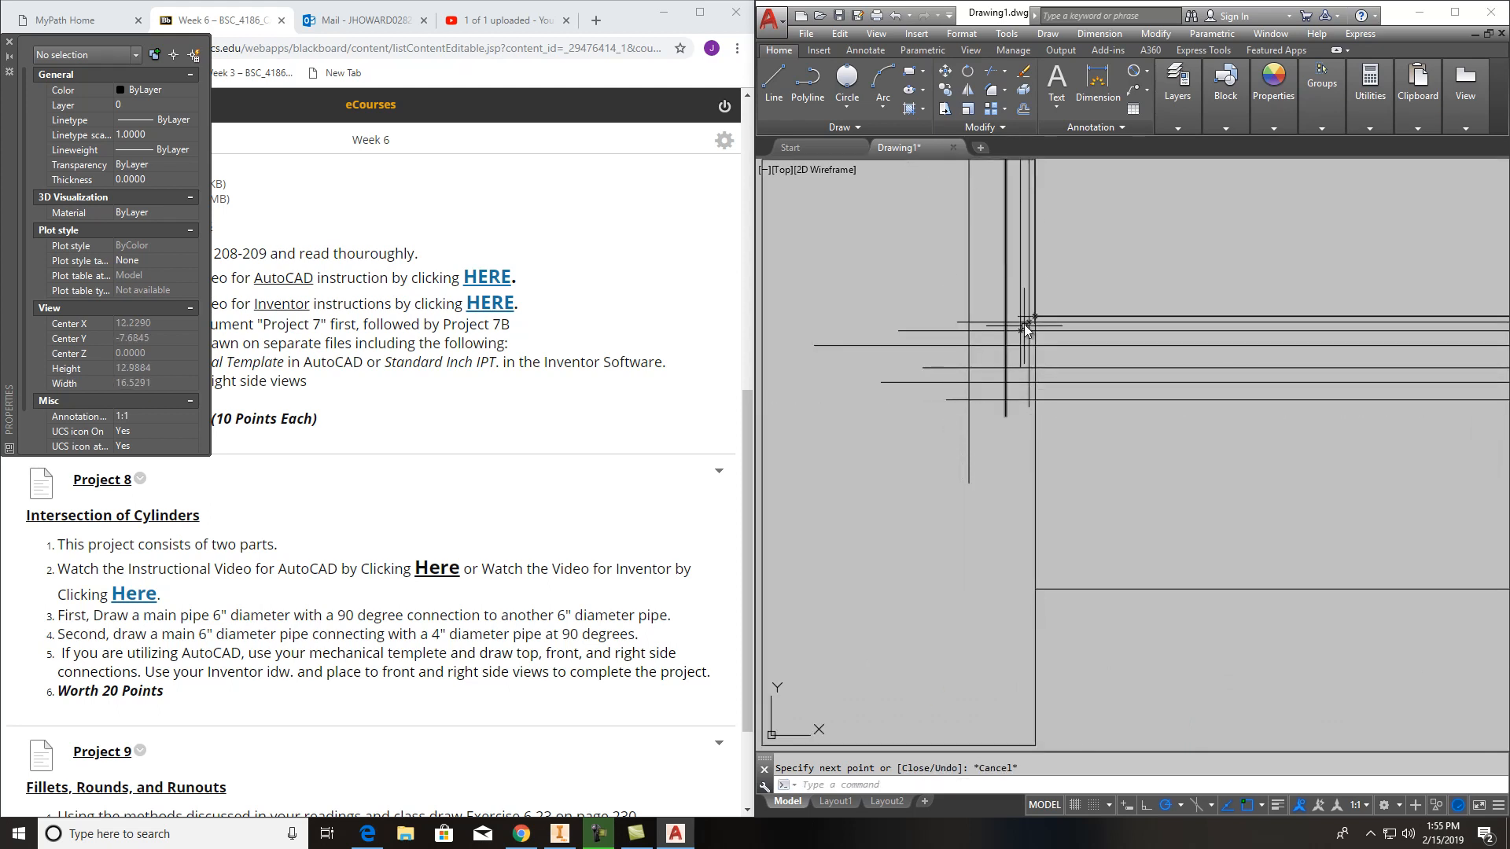
pyautogui.scroll(-8, 1007, 261)
pyautogui.scroll(8, 991, 334)
pyautogui.press('Return')
pyautogui.click(931, 282)
pyautogui.scroll(-8, 933, 281)
pyautogui.scroll(8, 945, 500)
pyautogui.press('Escape')
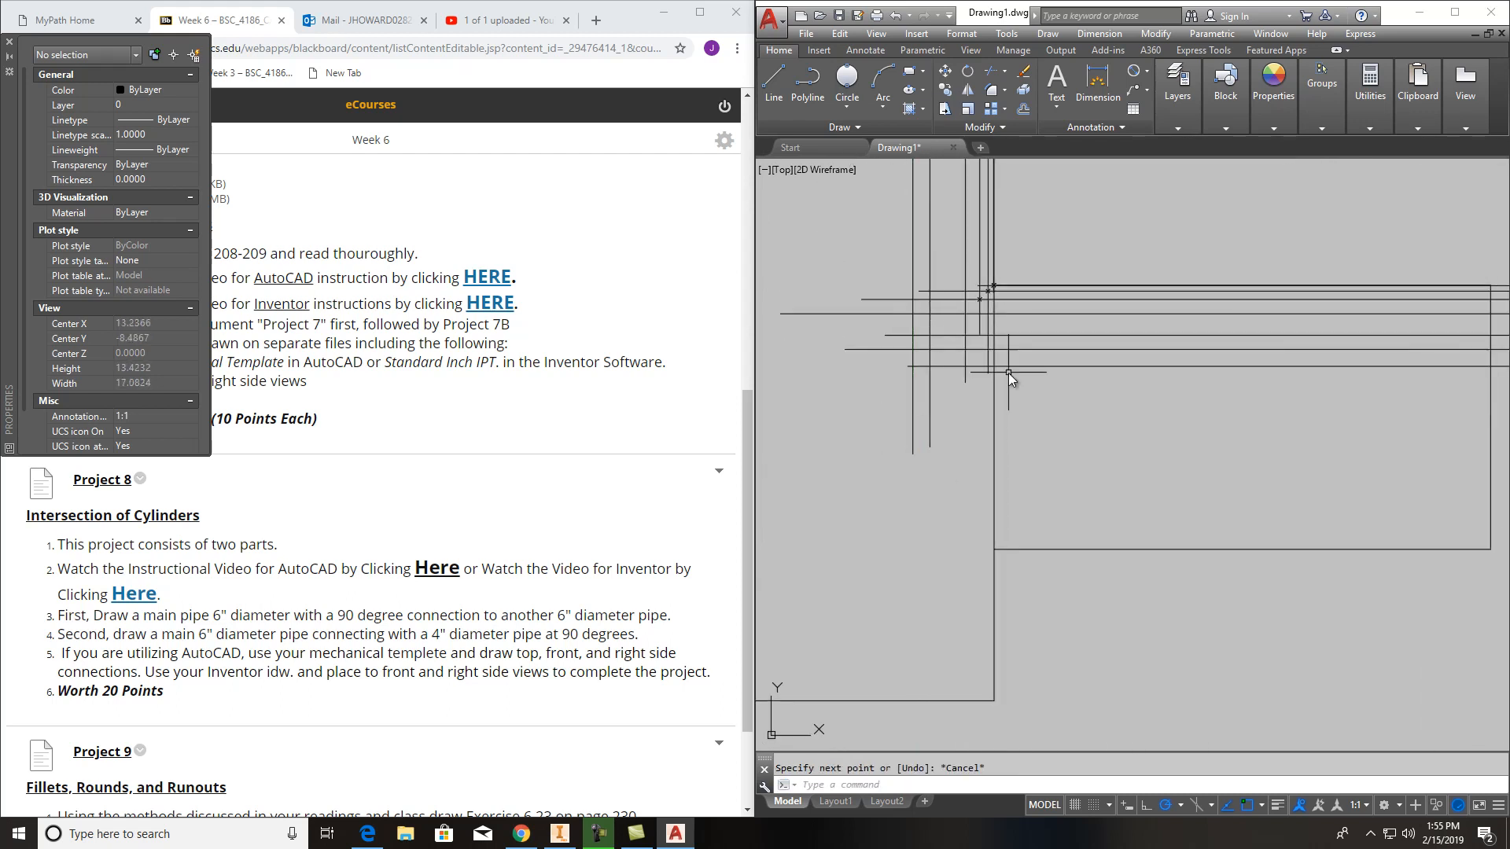
# Place points in the front view where the fourth projection lines cross and where the fifth horizontal meets the sixth vertical
pyautogui.click(856, 126)
pyautogui.click(847, 147)
pyautogui.scroll(3, 979, 295)
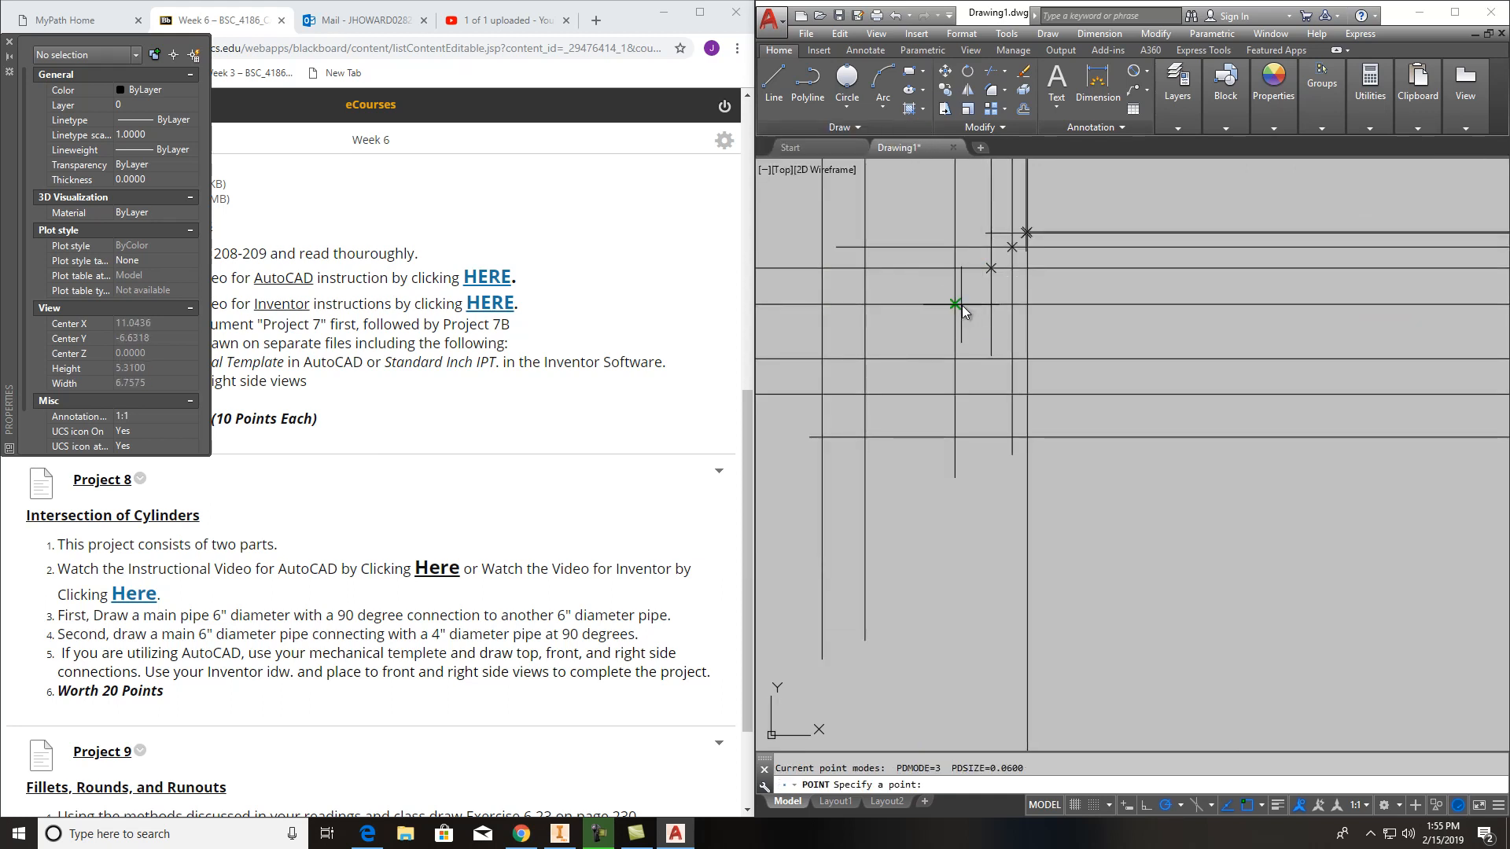
pyautogui.click(865, 359)
pyautogui.scroll(1, 889, 375)
pyautogui.press('Escape')
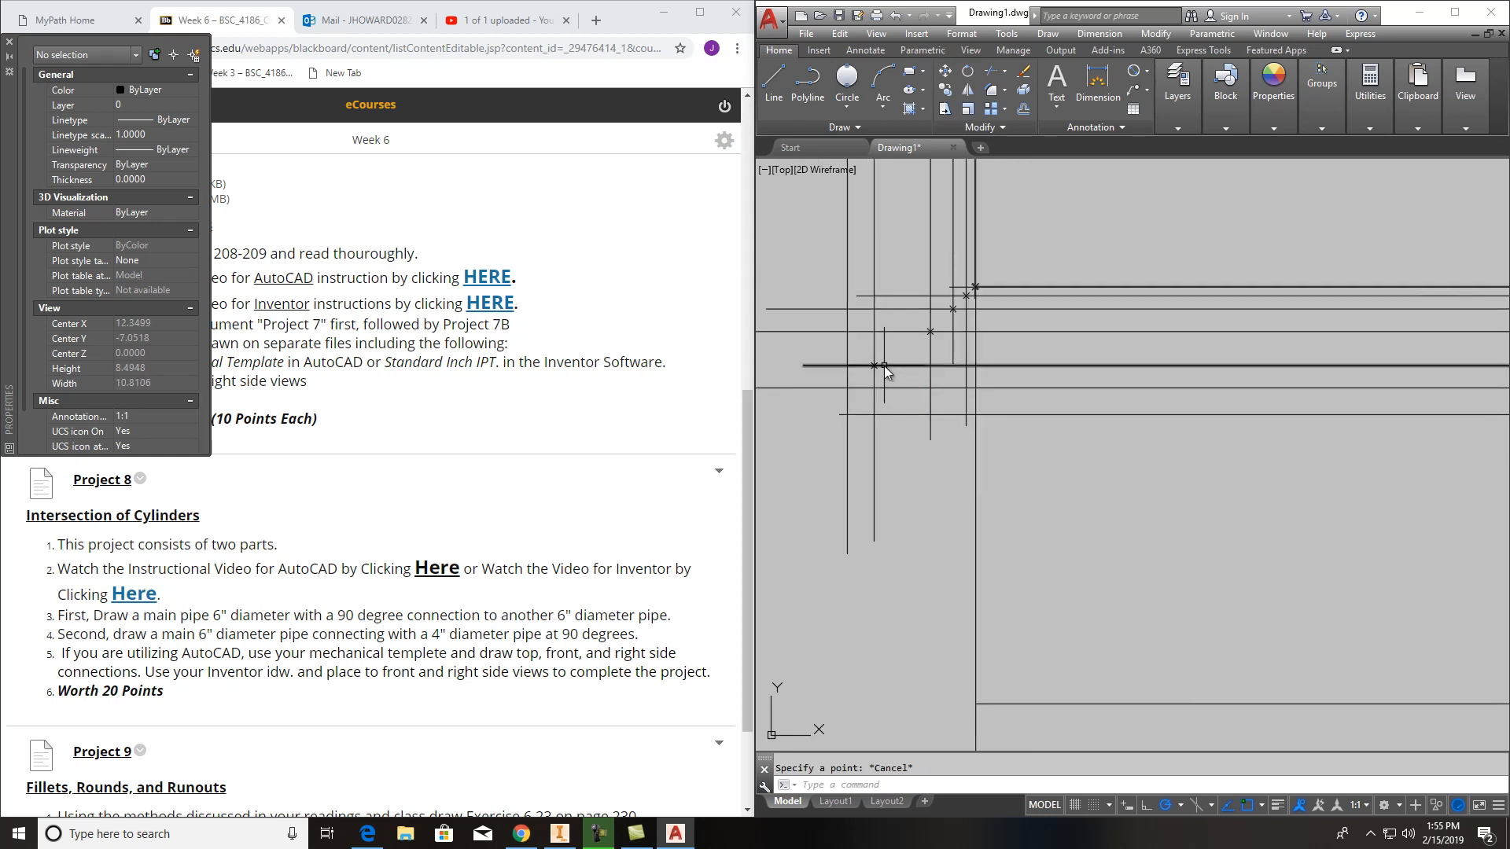
# Delete the misplaced point where the fifth horizontal meets the sixth vertical
pyautogui.scroll(1, 880, 364)
pyautogui.click(862, 363)
pyautogui.press('Delete')
# Draw the missing vertical line from the fifth point on the top view circle down to the fifth horizontal projection in the front view
pyautogui.scroll(-4, 899, 370)
pyautogui.moveTo(899, 371); pyautogui.dragTo(894, 436, button='middle')
pyautogui.moveTo(939, 283); pyautogui.dragTo(928, 466, button='middle')
pyautogui.moveTo(919, 206); pyautogui.dragTo(907, 371, button='middle')
pyautogui.scroll(-3, 914, 349)
pyautogui.scroll(5, 895, 314)
pyautogui.scroll(-2, 895, 302)
pyautogui.moveTo(895, 276); pyautogui.dragTo(894, 291, button='middle')
pyautogui.click(776, 79)
pyautogui.click(884, 195)
pyautogui.scroll(-3, 886, 200)
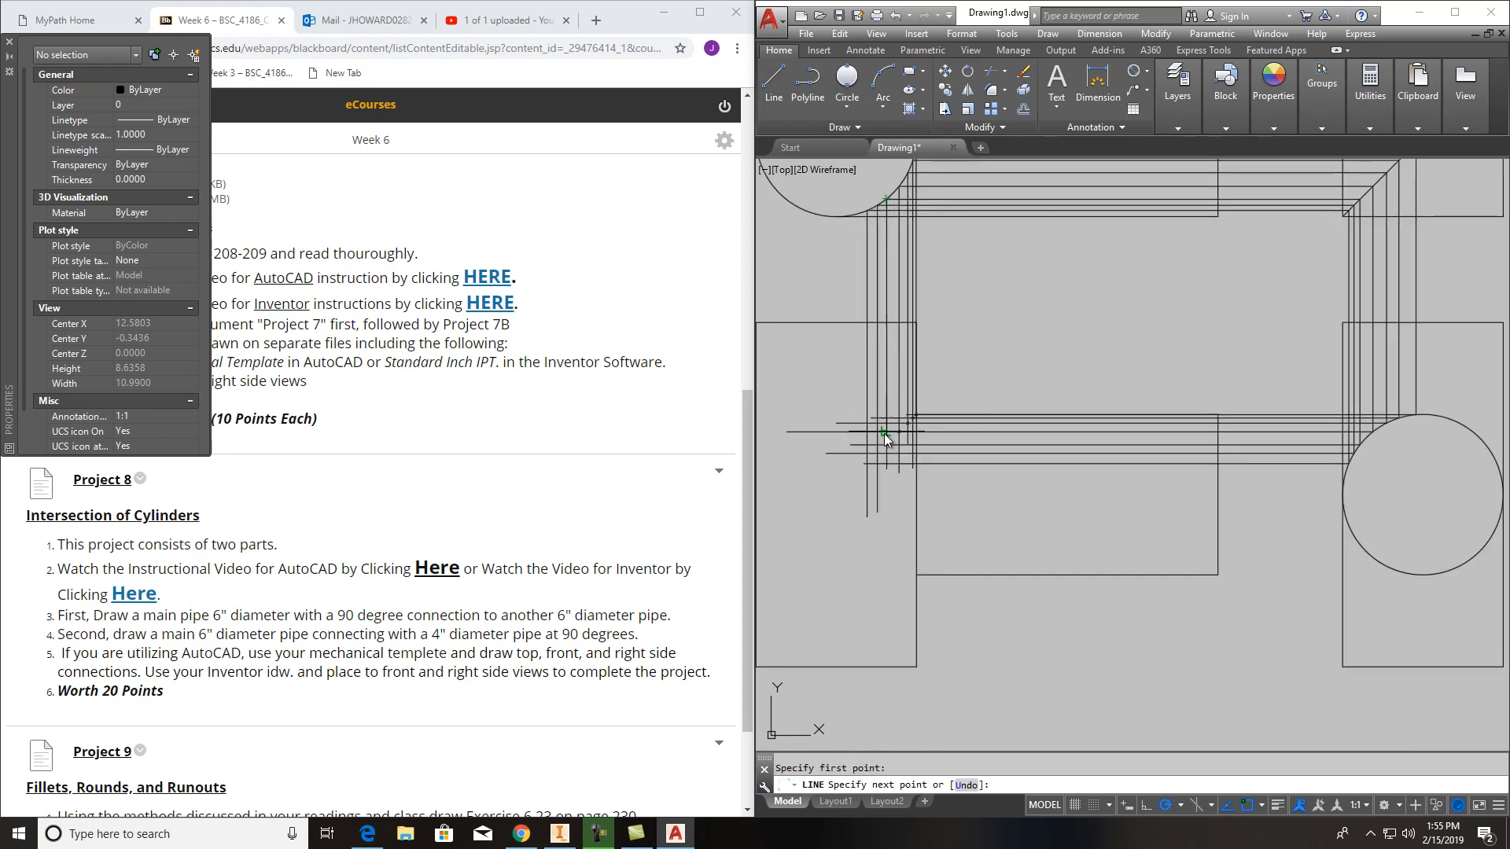
pyautogui.scroll(5, 887, 431)
pyautogui.click(892, 492)
pyautogui.press('Escape')
# Place points in the front view where the fifth, sixth and seventh projection lines cross
pyautogui.click(875, 129)
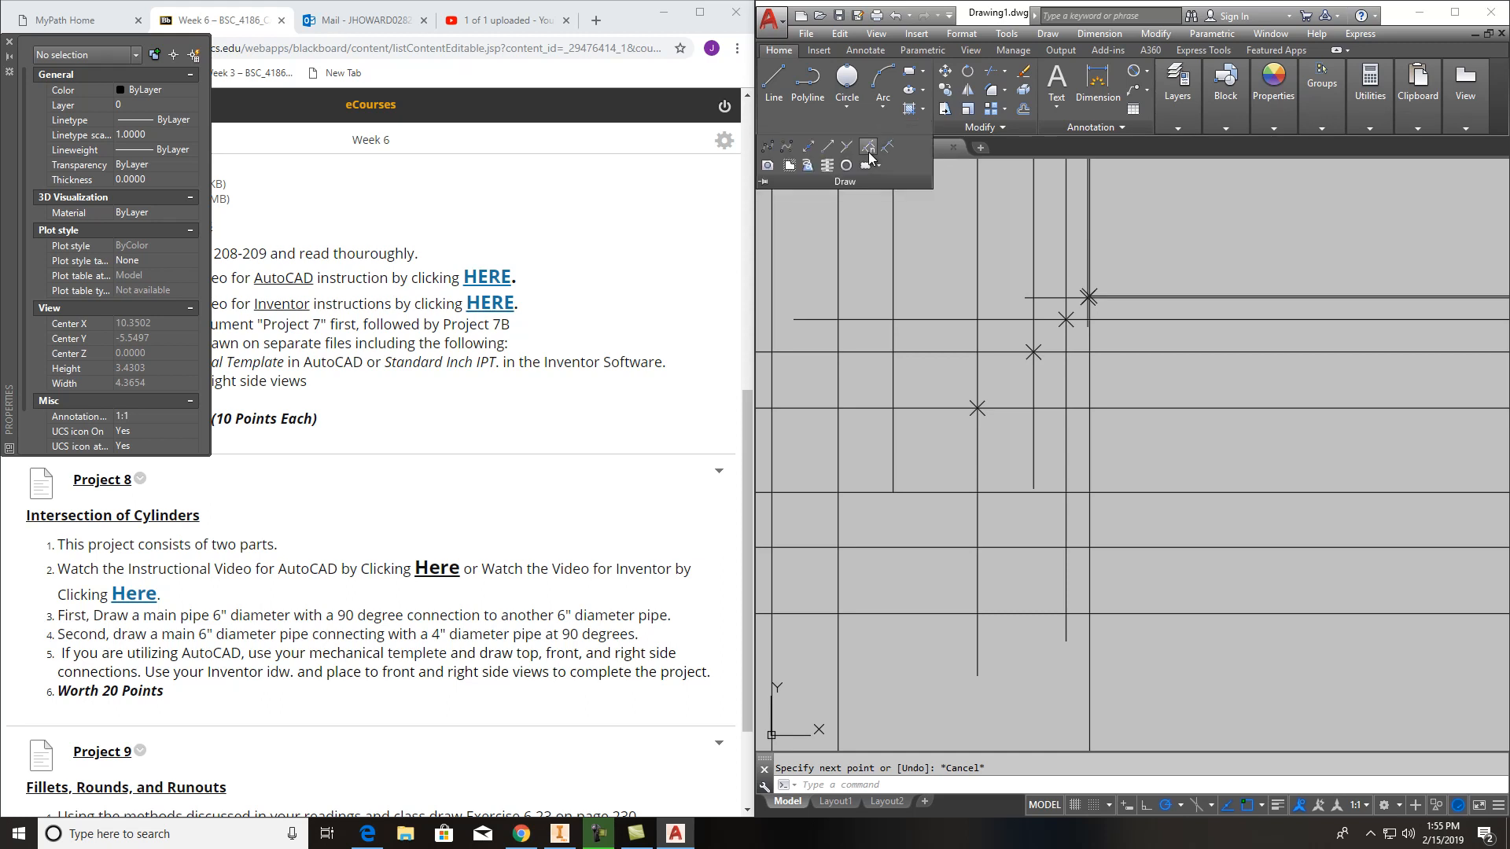
pyautogui.click(851, 144)
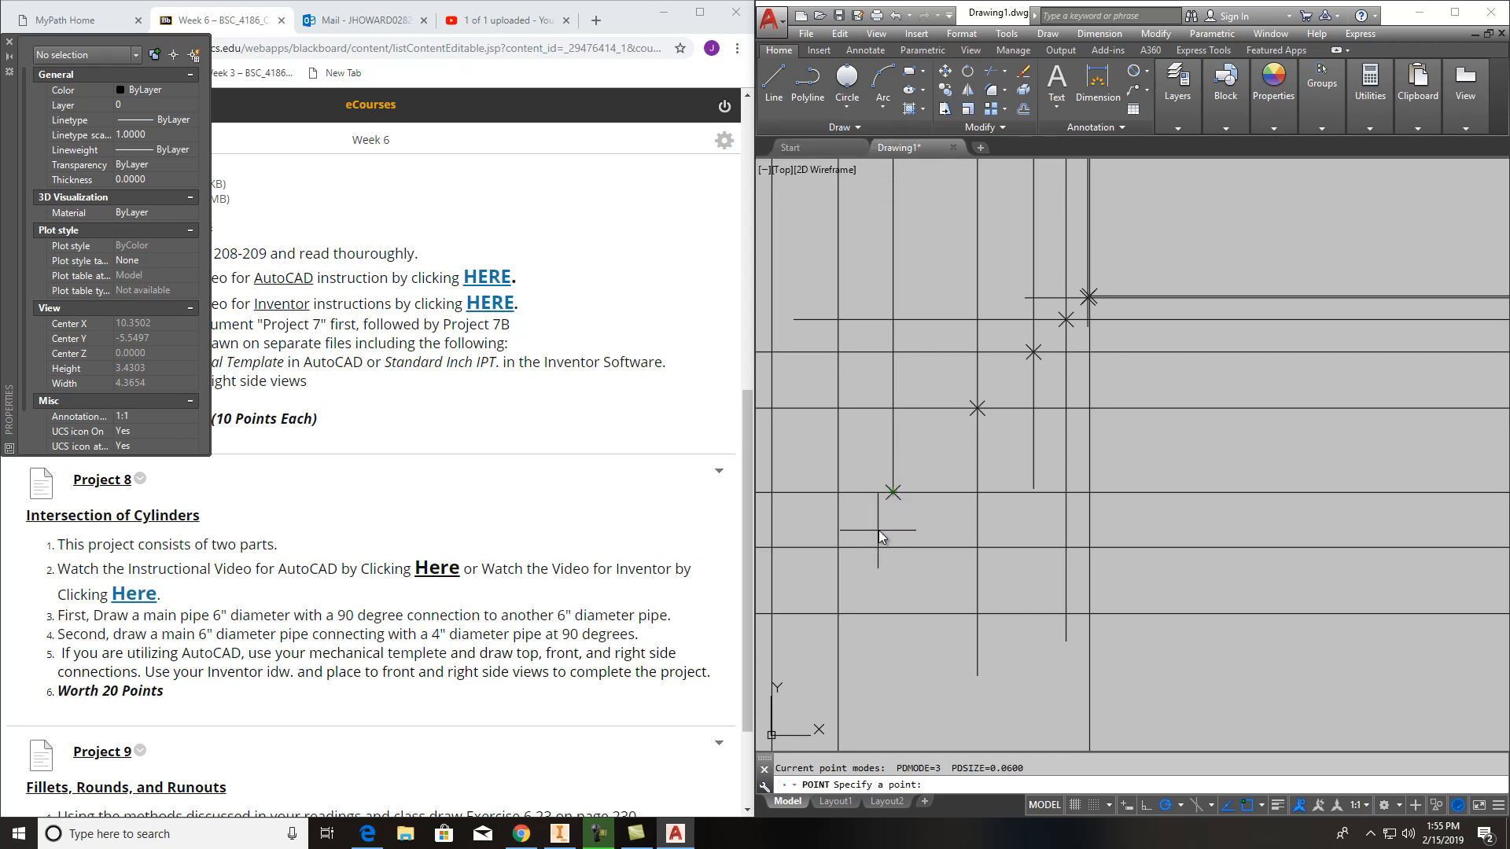
pyautogui.click(838, 549)
pyautogui.moveTo(903, 558); pyautogui.dragTo(1036, 434, button='middle')
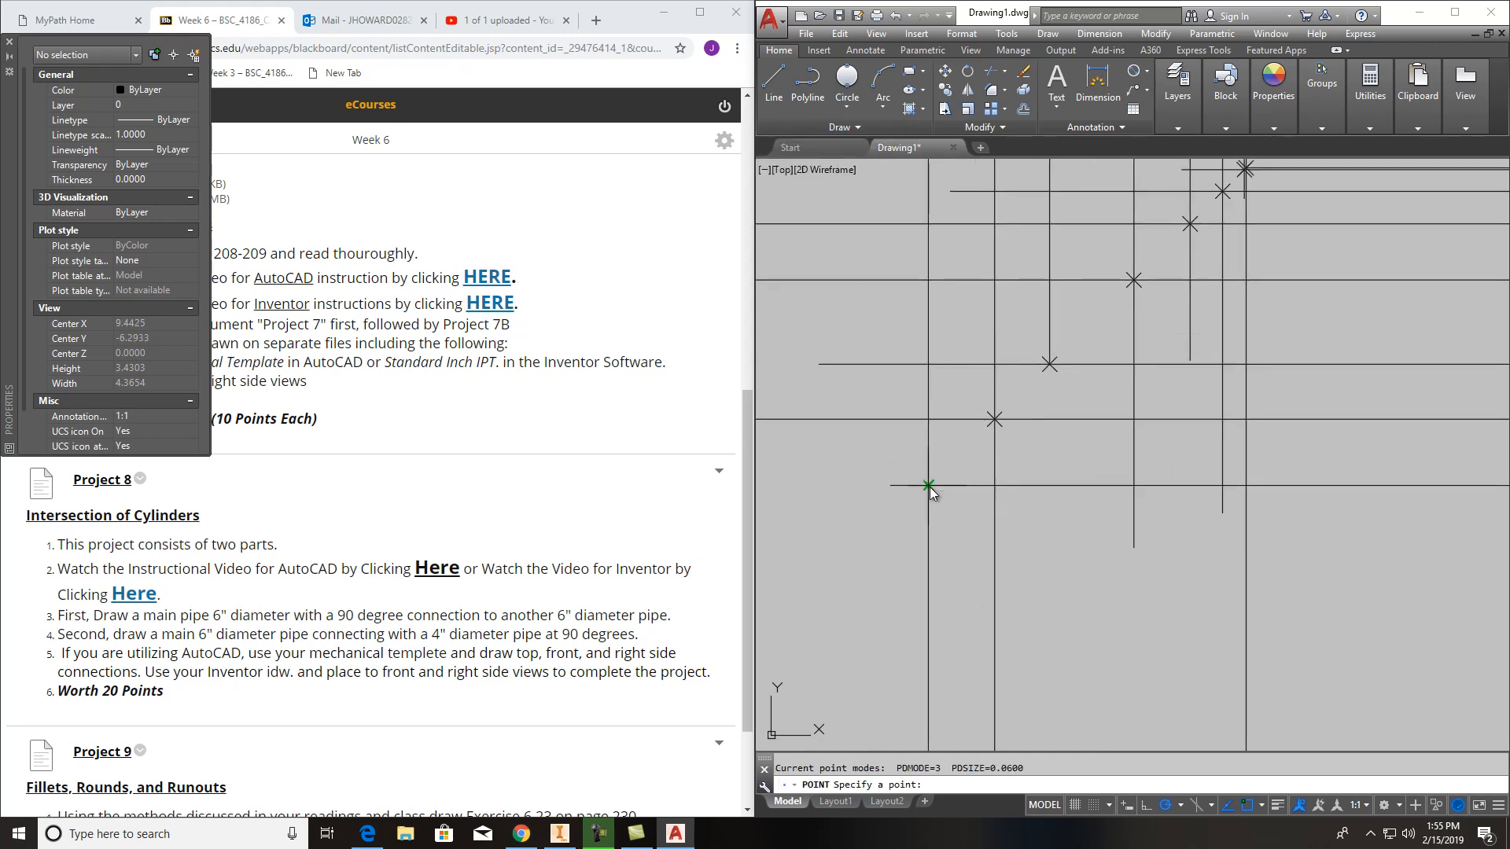
pyautogui.scroll(-8, 975, 519)
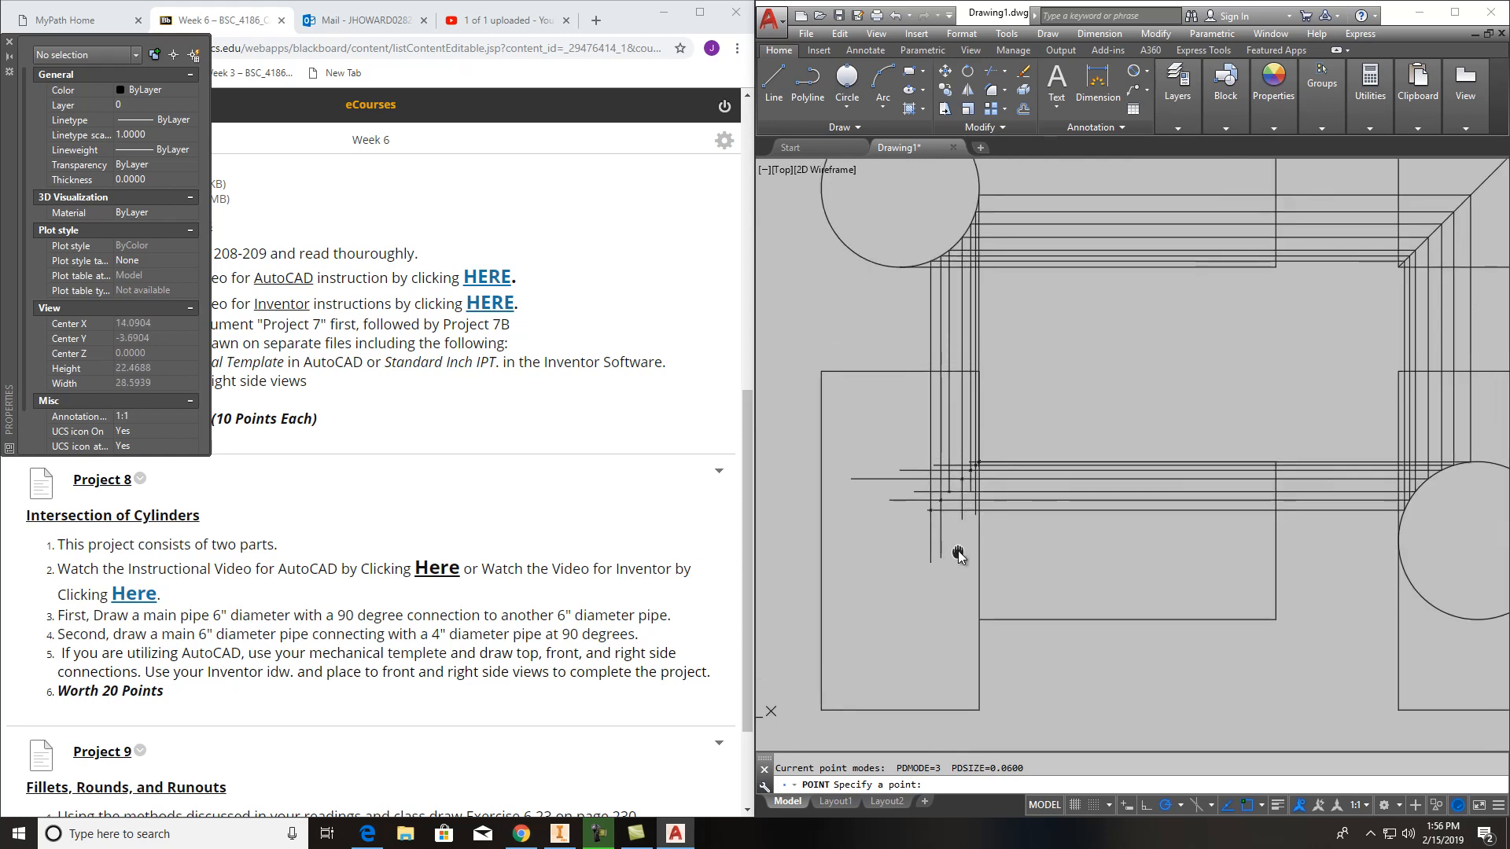
pyautogui.press('Escape')
# Draw a vertical line from the bottom quadrant of the top view circle down into the front view's main pipe
pyautogui.click(774, 87)
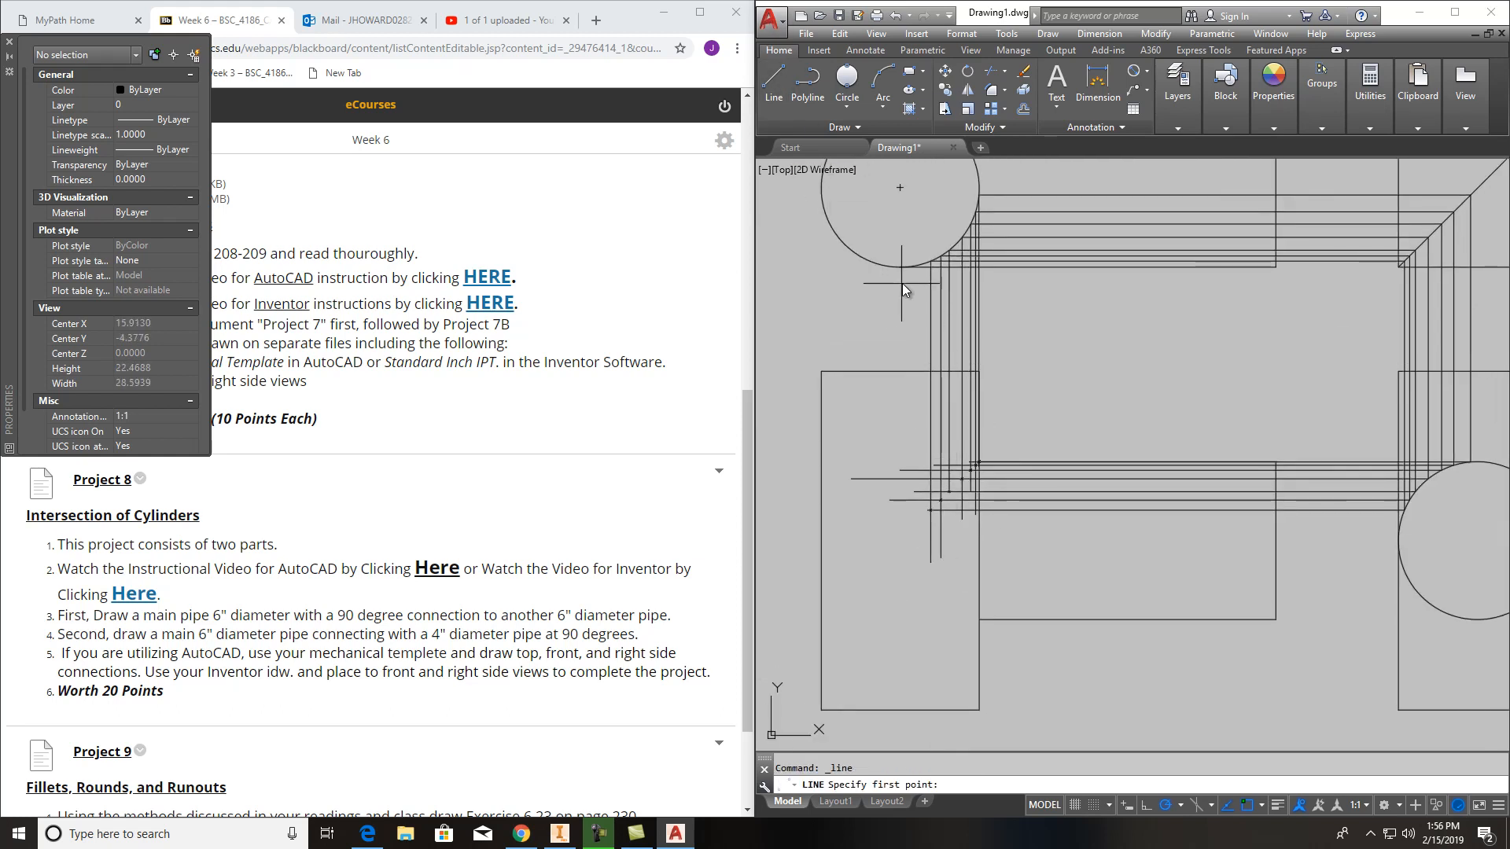
pyautogui.scroll(-2, 904, 283)
pyautogui.scroll(6, 922, 286)
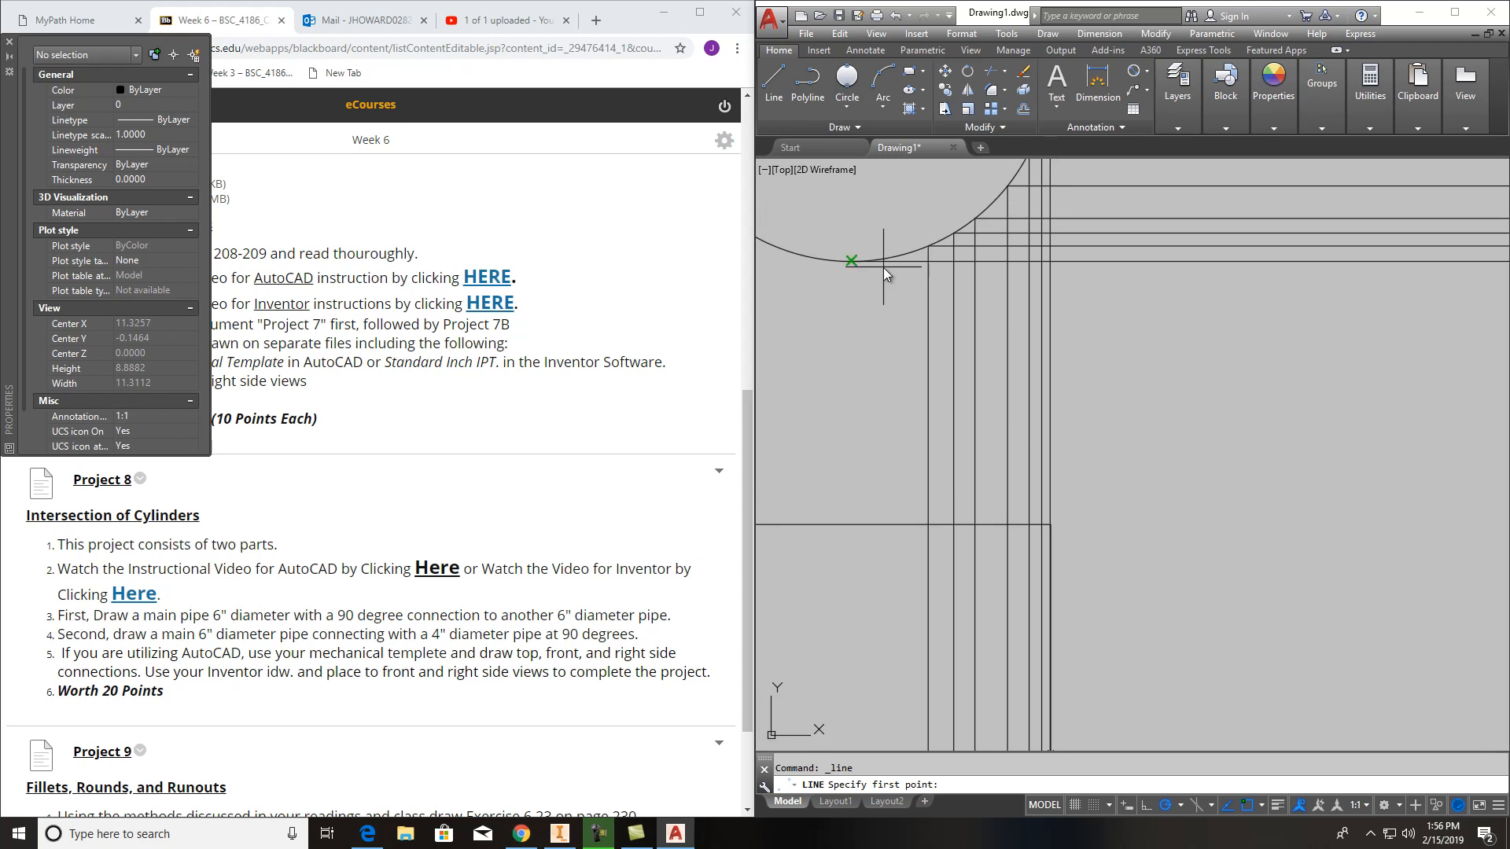
pyautogui.scroll(-2, 885, 256)
pyautogui.click(865, 258)
pyautogui.moveTo(866, 437); pyautogui.dragTo(867, 287, button='middle')
pyautogui.click(864, 551)
pyautogui.press('Escape')
# Draw a horizontal line from the left quadrant of the side view circle across the front view, past the main pipe's centre vertical
pyautogui.scroll(-4, 1077, 629)
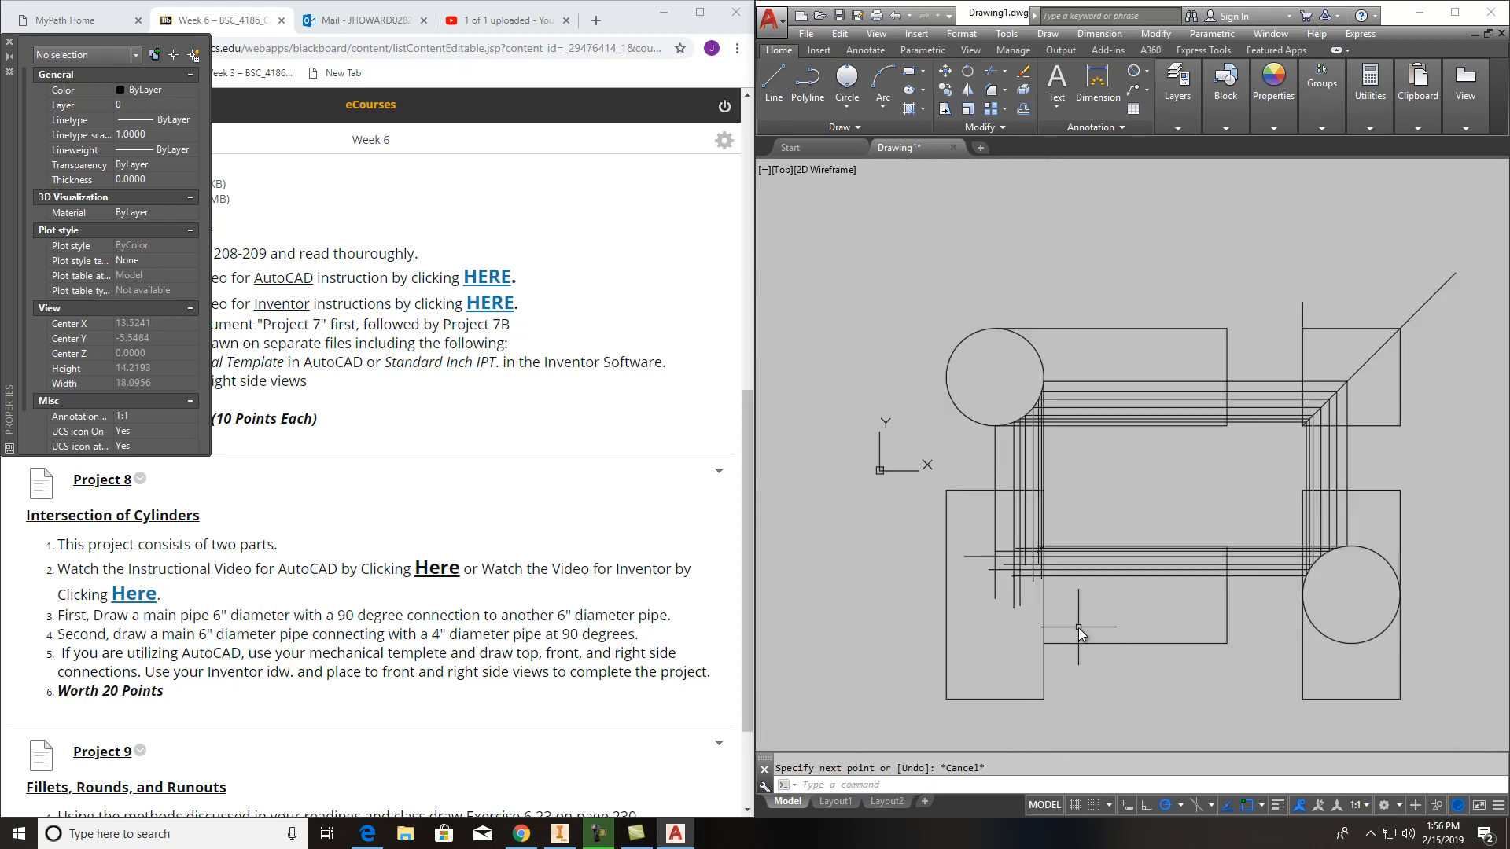
pyautogui.scroll(4, 1050, 429)
pyautogui.scroll(-3, 965, 371)
pyautogui.scroll(5, 1210, 534)
pyautogui.click(774, 82)
pyautogui.click(1210, 522)
pyautogui.scroll(-5, 1210, 523)
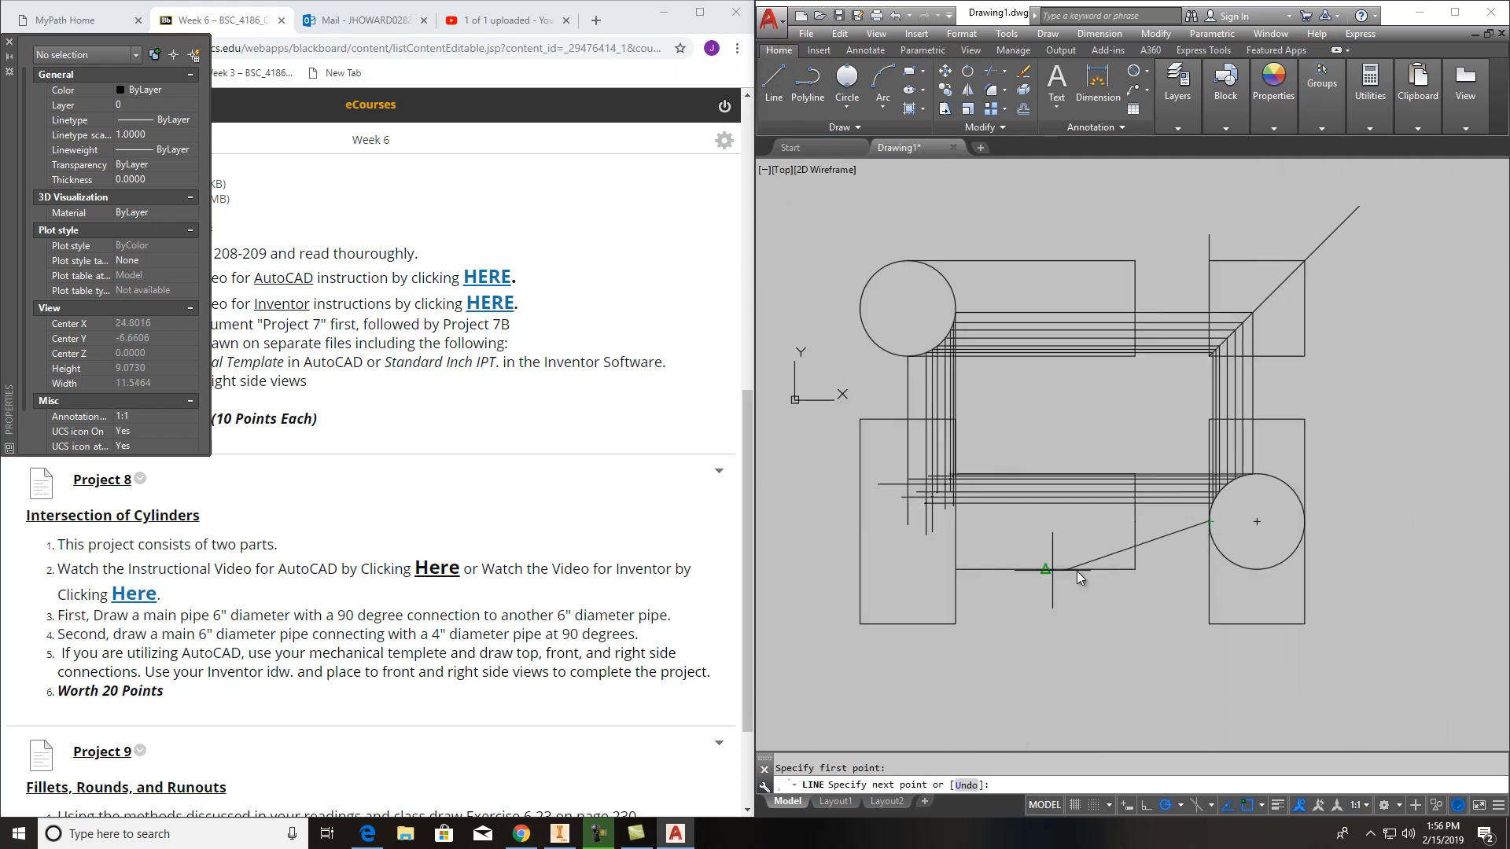
pyautogui.click(884, 518)
pyautogui.scroll(5, 924, 531)
pyautogui.press('Escape')
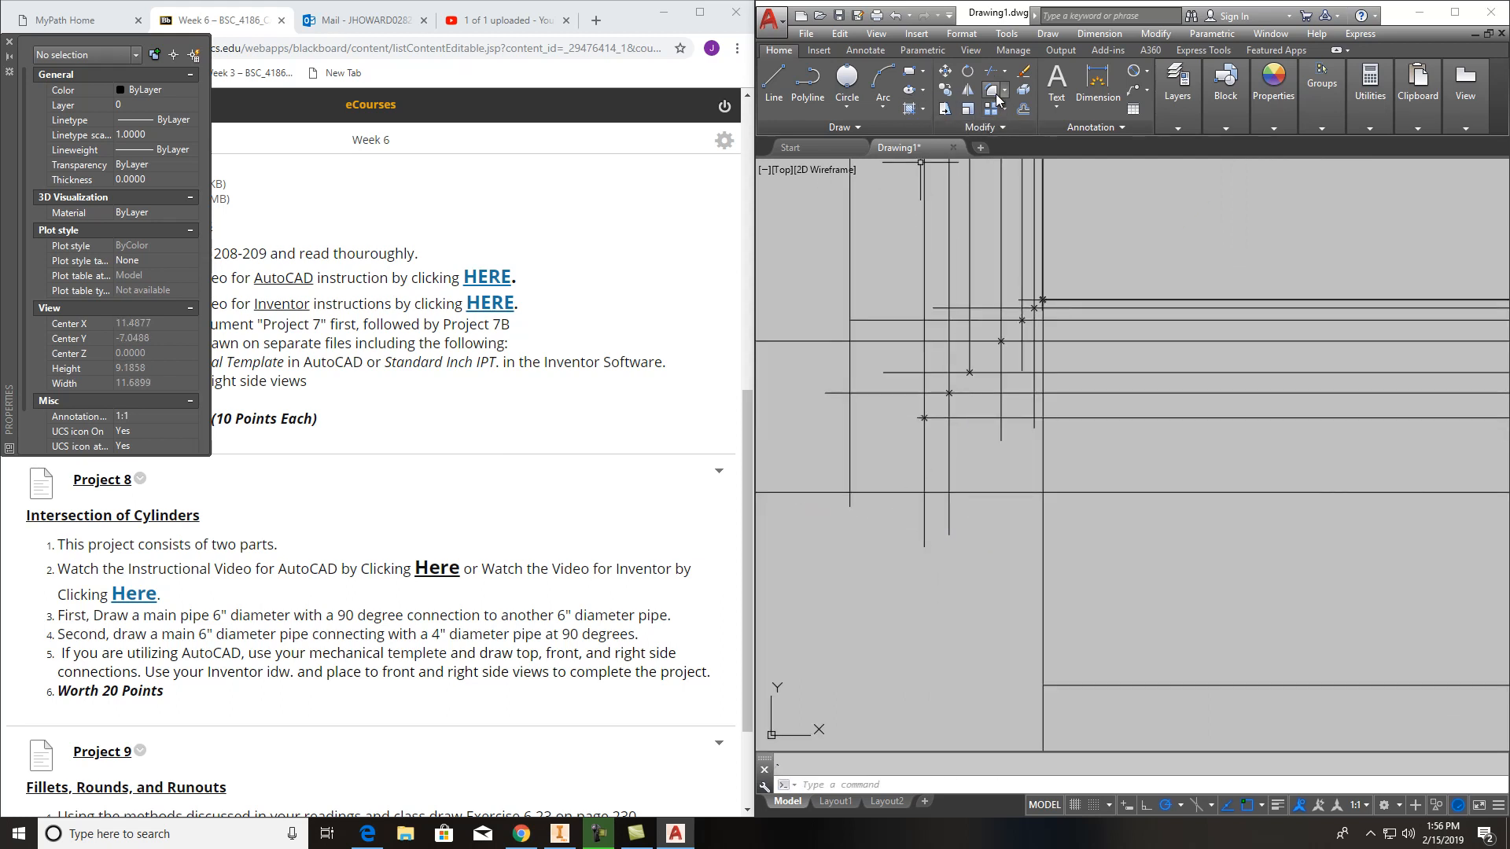
# Place a point in the front view where the two quadrant projection lines cross
pyautogui.click(878, 132)
pyautogui.click(846, 146)
pyautogui.click(850, 492)
pyautogui.press('Escape')
# Draw a horizontal line from a Nearest-snapped point beside the top view circle's bottom quadrant to the 45-degree line
pyautogui.scroll(-4, 964, 474)
pyautogui.moveTo(935, 223); pyautogui.dragTo(919, 259, button='middle')
pyautogui.scroll(4, 920, 259)
pyautogui.click(774, 83)
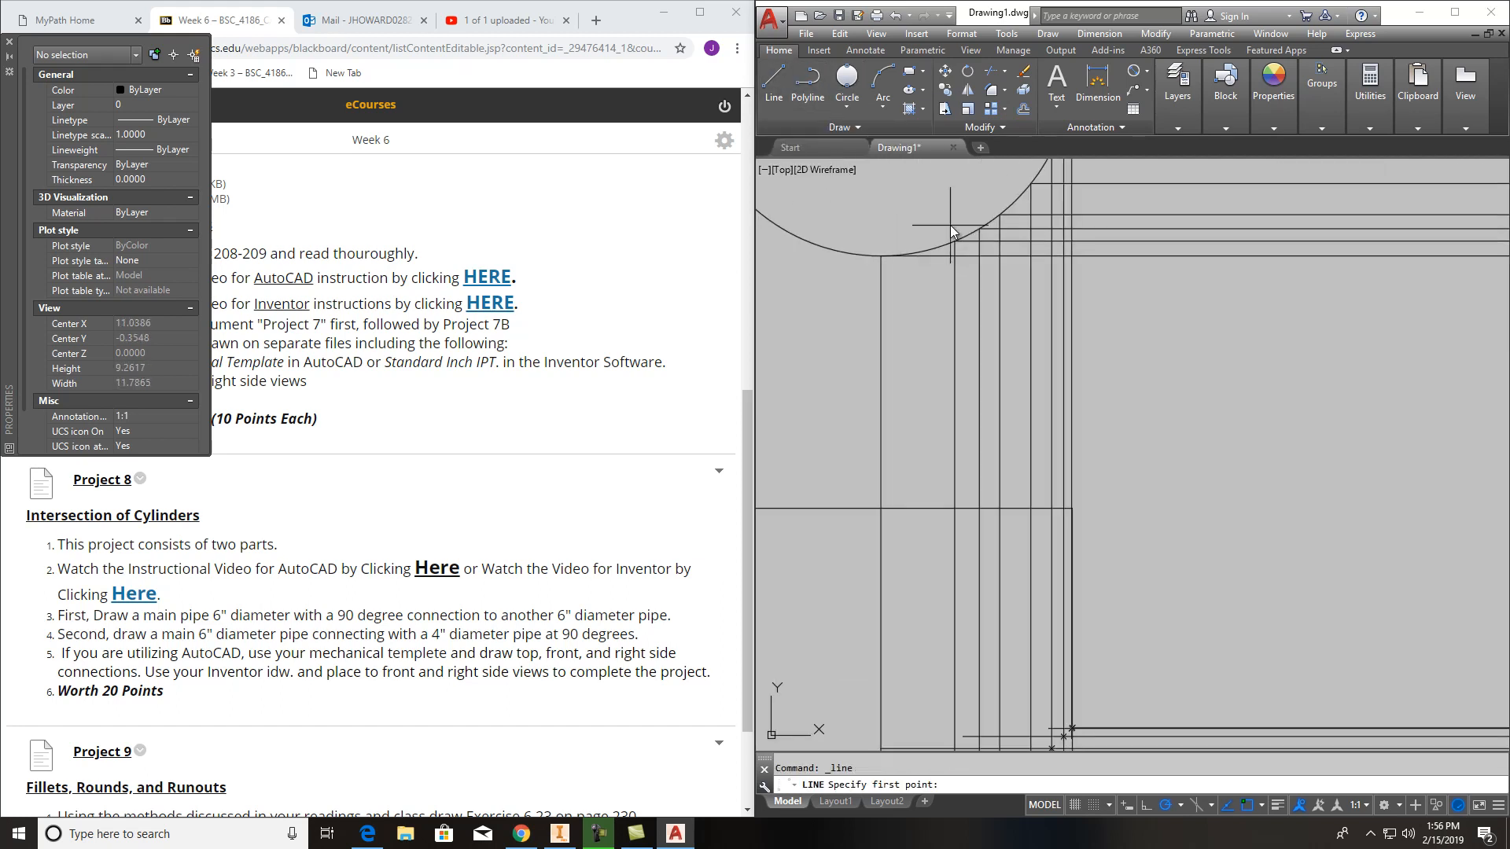
pyautogui.scroll(3, 942, 246)
pyautogui.keyDown('shift'); pyautogui.rightClick(932, 247); pyautogui.keyUp('shift')
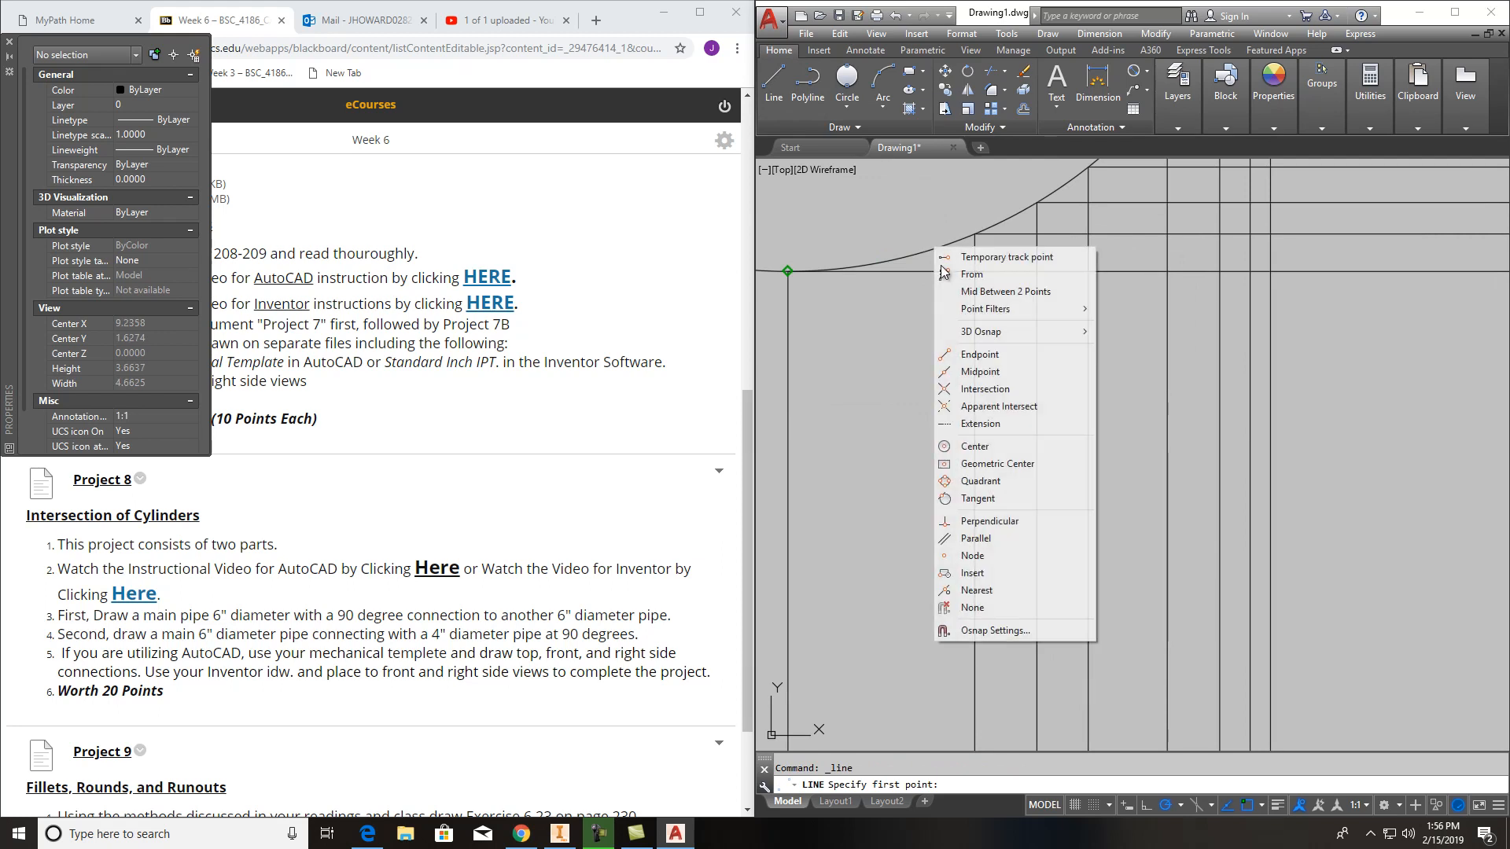
pyautogui.click(975, 590)
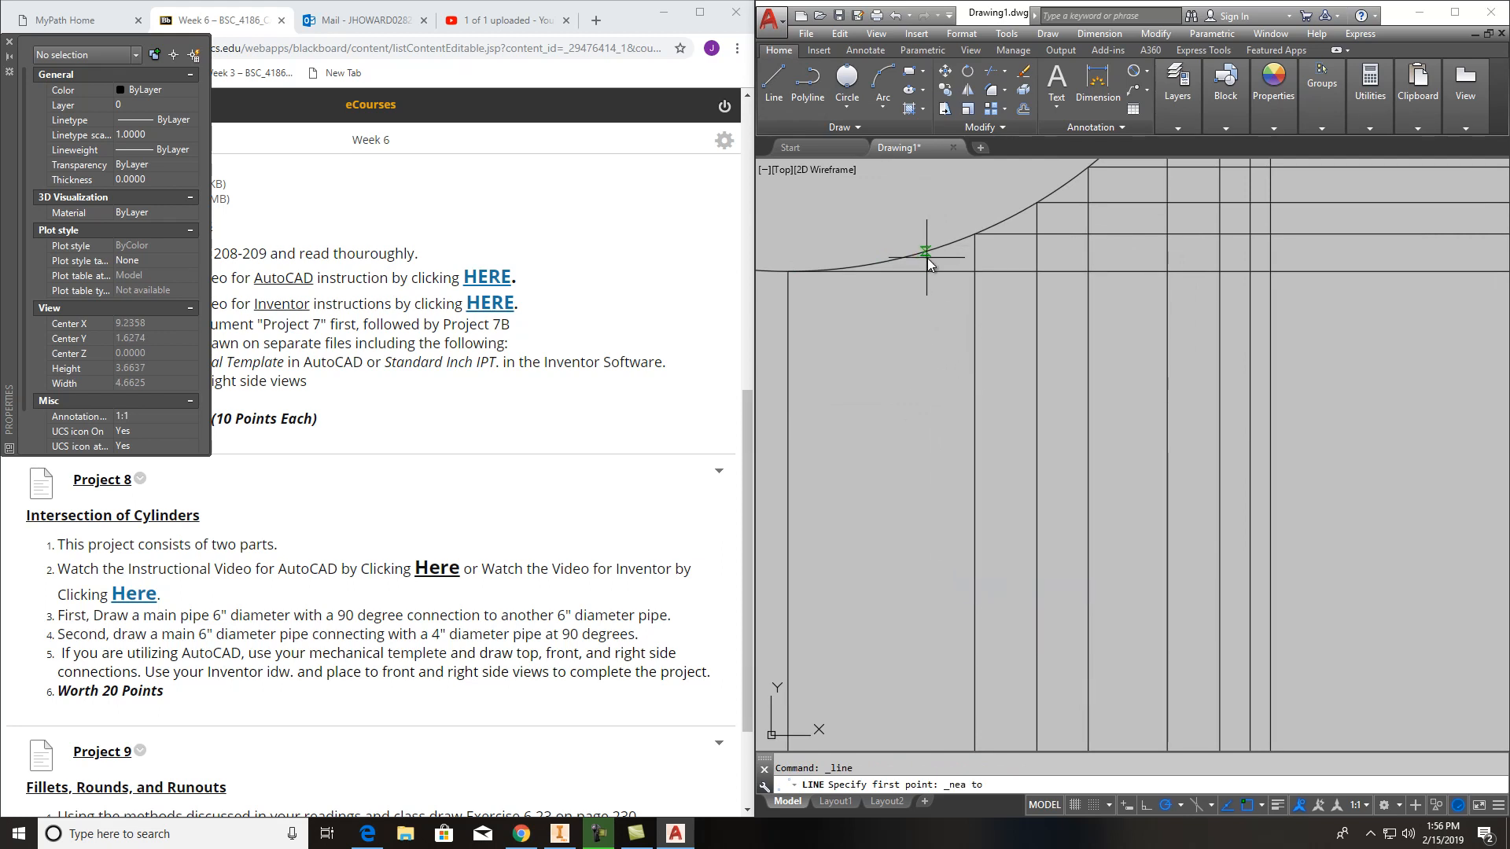
pyautogui.click(899, 261)
pyautogui.scroll(-4, 904, 263)
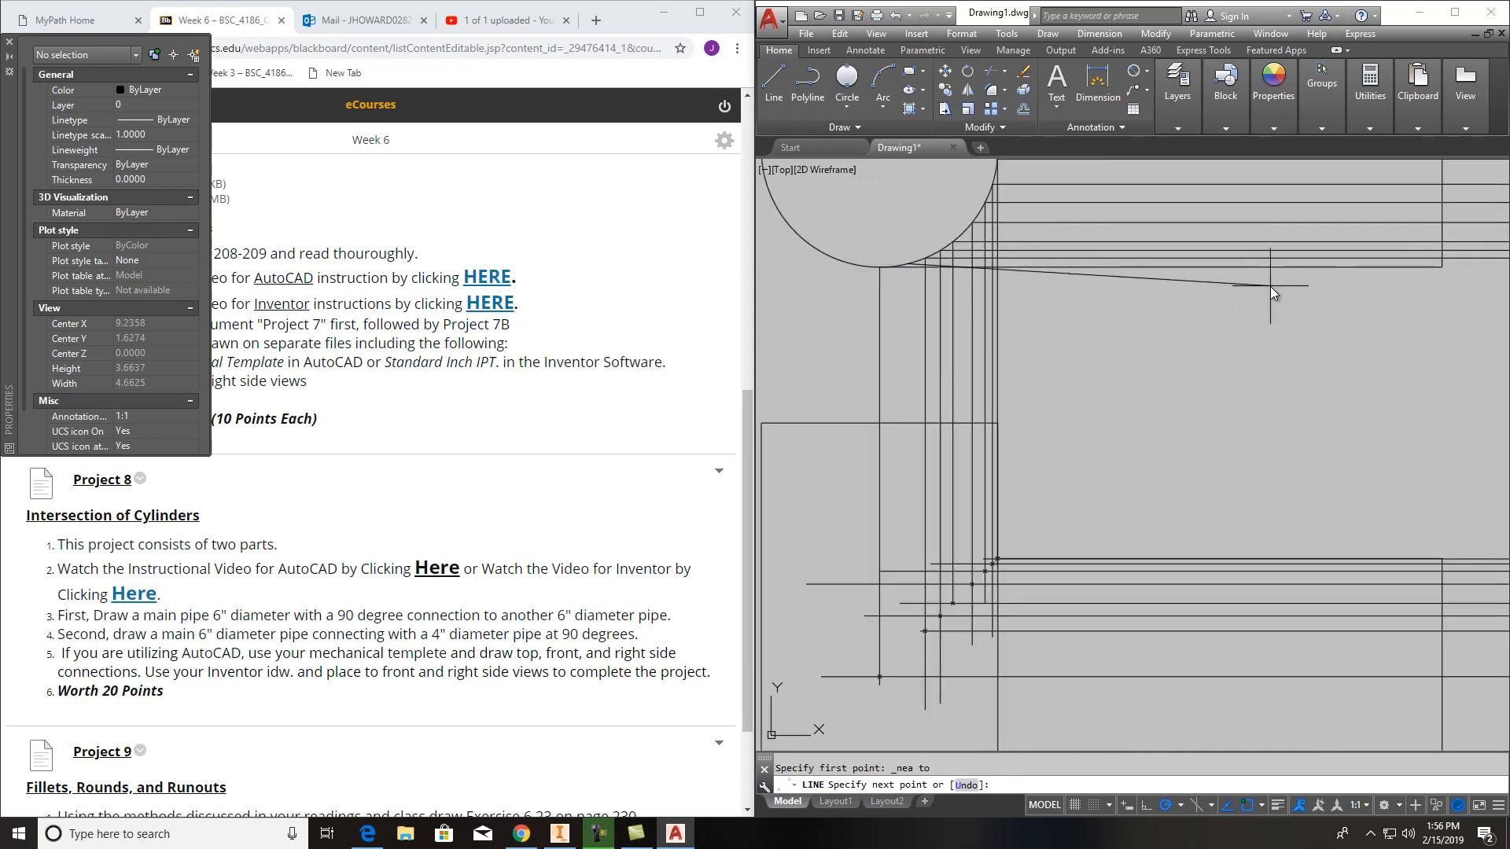
pyautogui.scroll(3, 1245, 253)
pyautogui.scroll(1, 1245, 253)
pyautogui.scroll(2, 1227, 259)
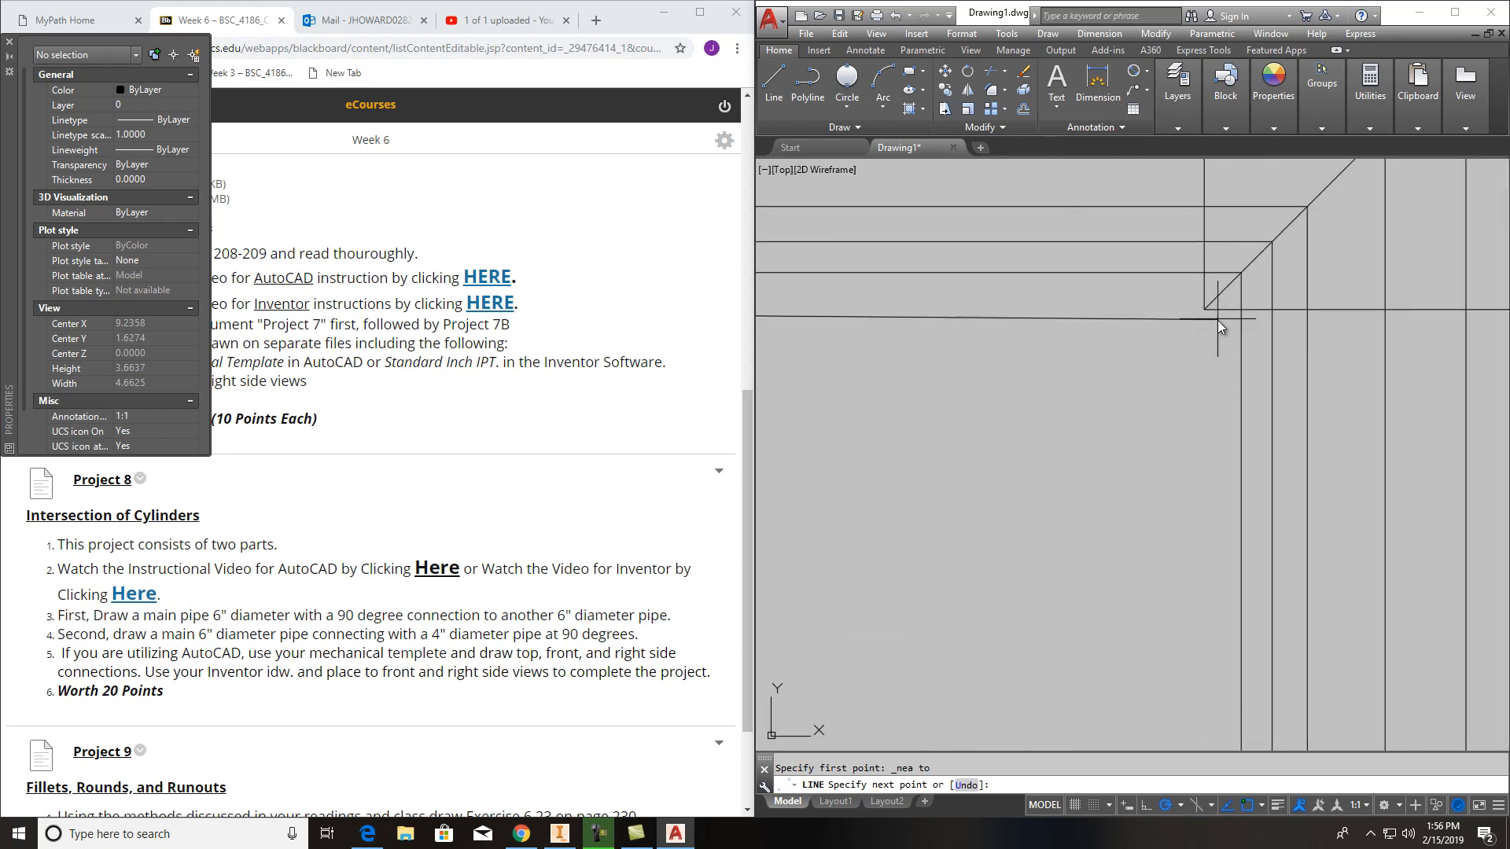
pyautogui.click(1219, 295)
# Continue the line vertically down to the side view circle and horizontally across the front view, past the main pipe's centre vertical
pyautogui.scroll(-4, 1214, 366)
pyautogui.scroll(2, 1219, 499)
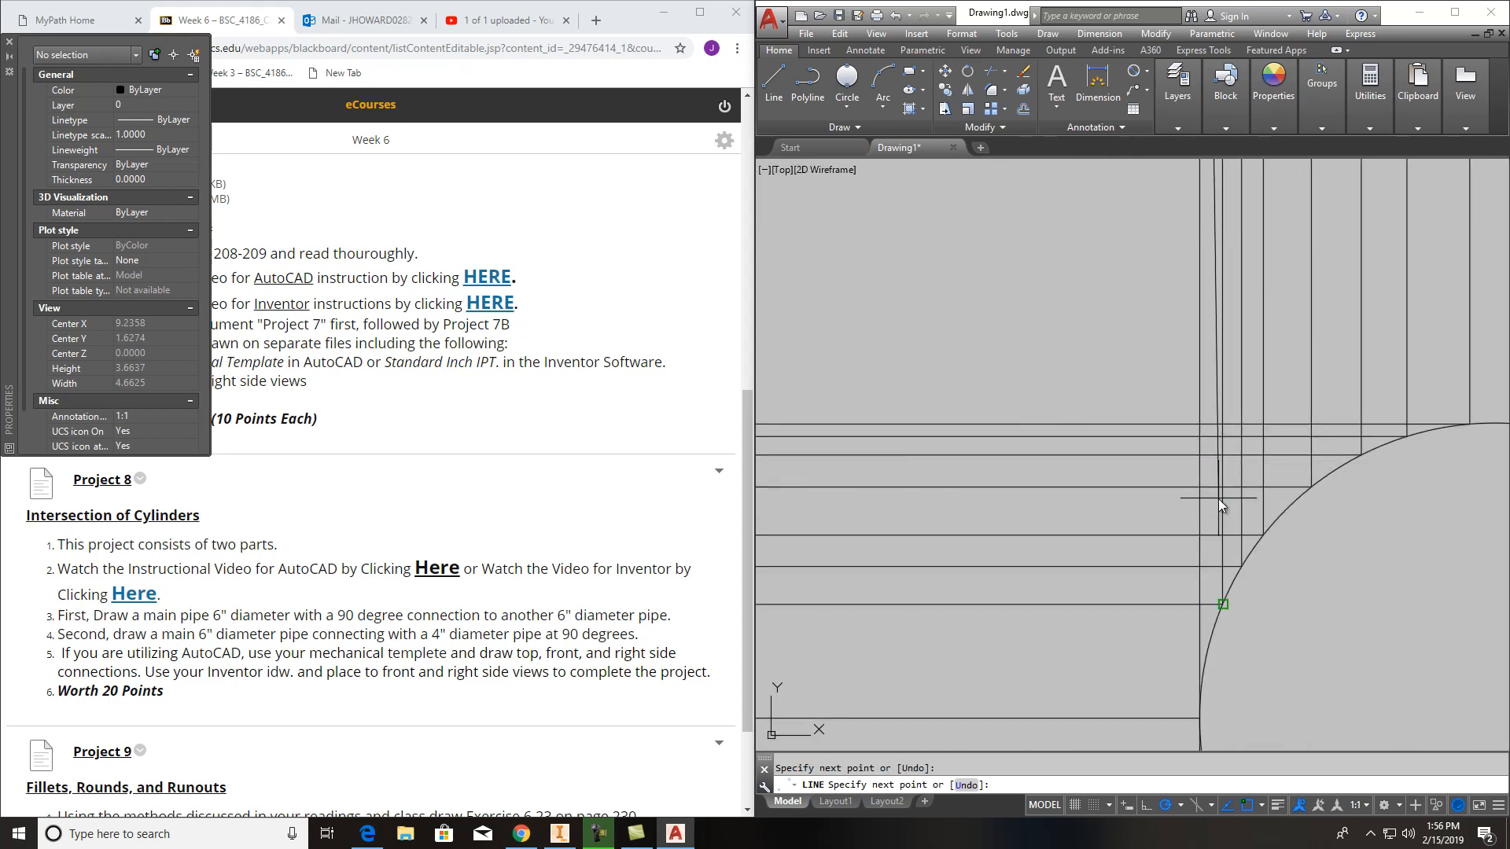
pyautogui.scroll(2, 1167, 392)
pyautogui.click(1167, 366)
pyautogui.scroll(-4, 1069, 400)
pyautogui.moveTo(1097, 387); pyautogui.dragTo(1455, 330, button='middle')
pyautogui.scroll(-1, 798, 345)
pyautogui.moveTo(798, 344); pyautogui.dragTo(1210, 312, button='middle')
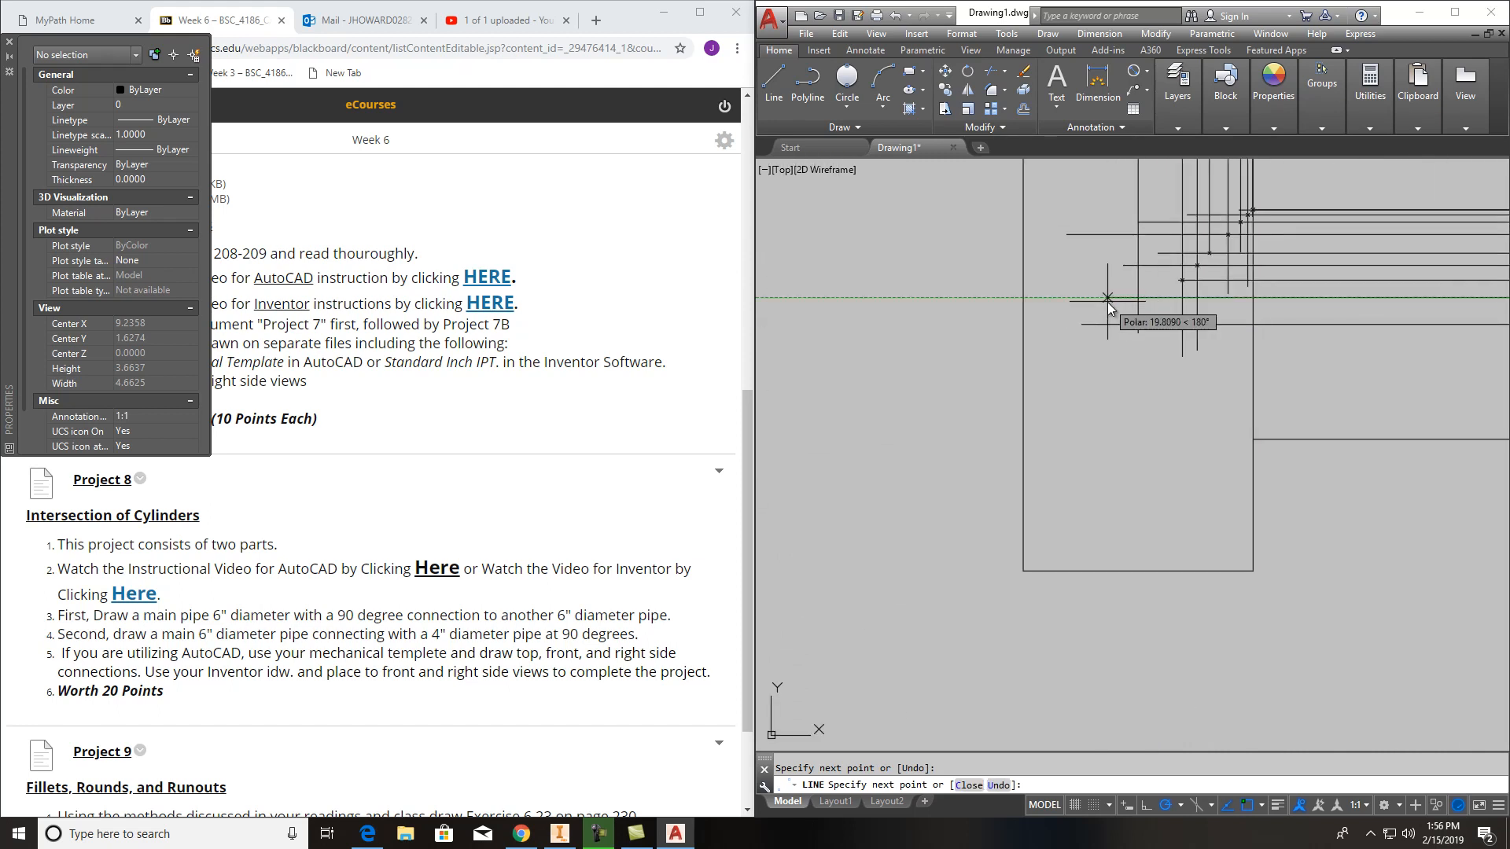
pyautogui.press('Escape')
# Draw a vertical line from the same point on the top view circle down across the new horizontal line in the front view
pyautogui.scroll(-6, 1111, 303)
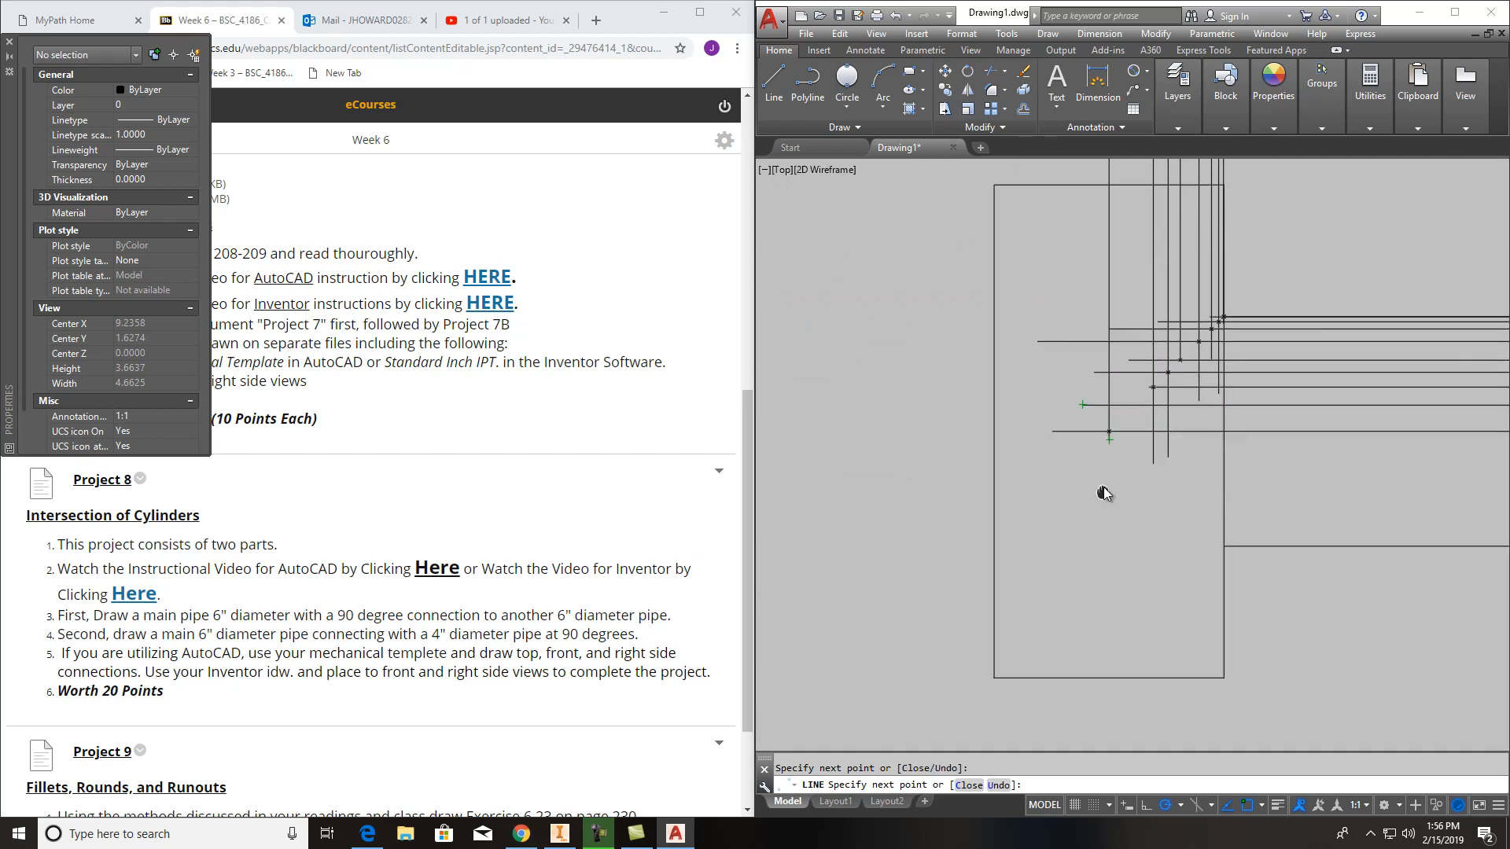
pyautogui.moveTo(1069, 282); pyautogui.dragTo(1055, 454, button='middle')
pyautogui.scroll(4, 1089, 261)
pyautogui.press('Return')
pyautogui.click(1117, 234)
pyautogui.scroll(-5, 1110, 253)
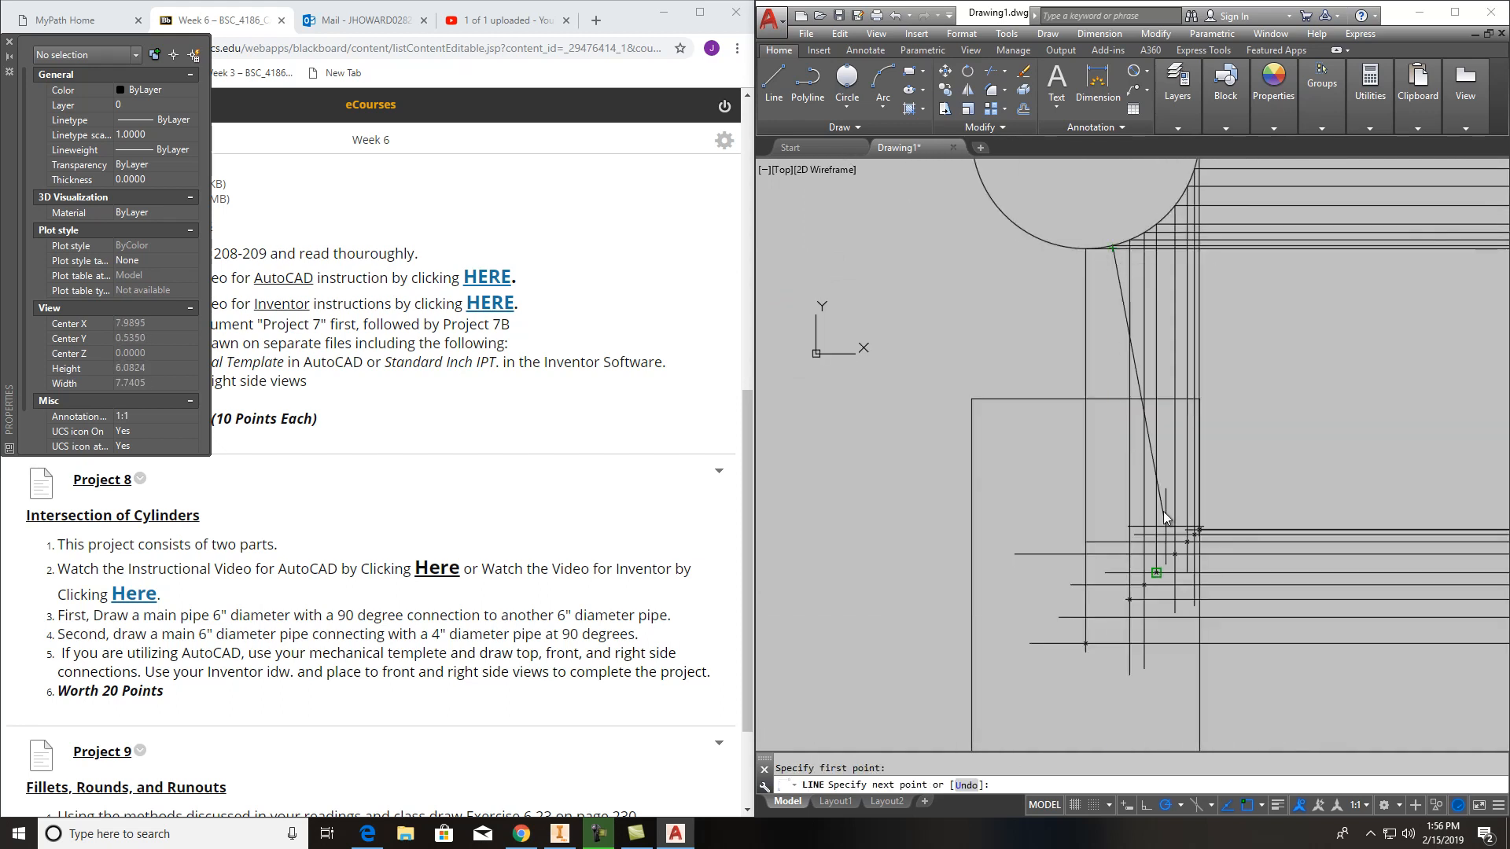
pyautogui.press('Escape')
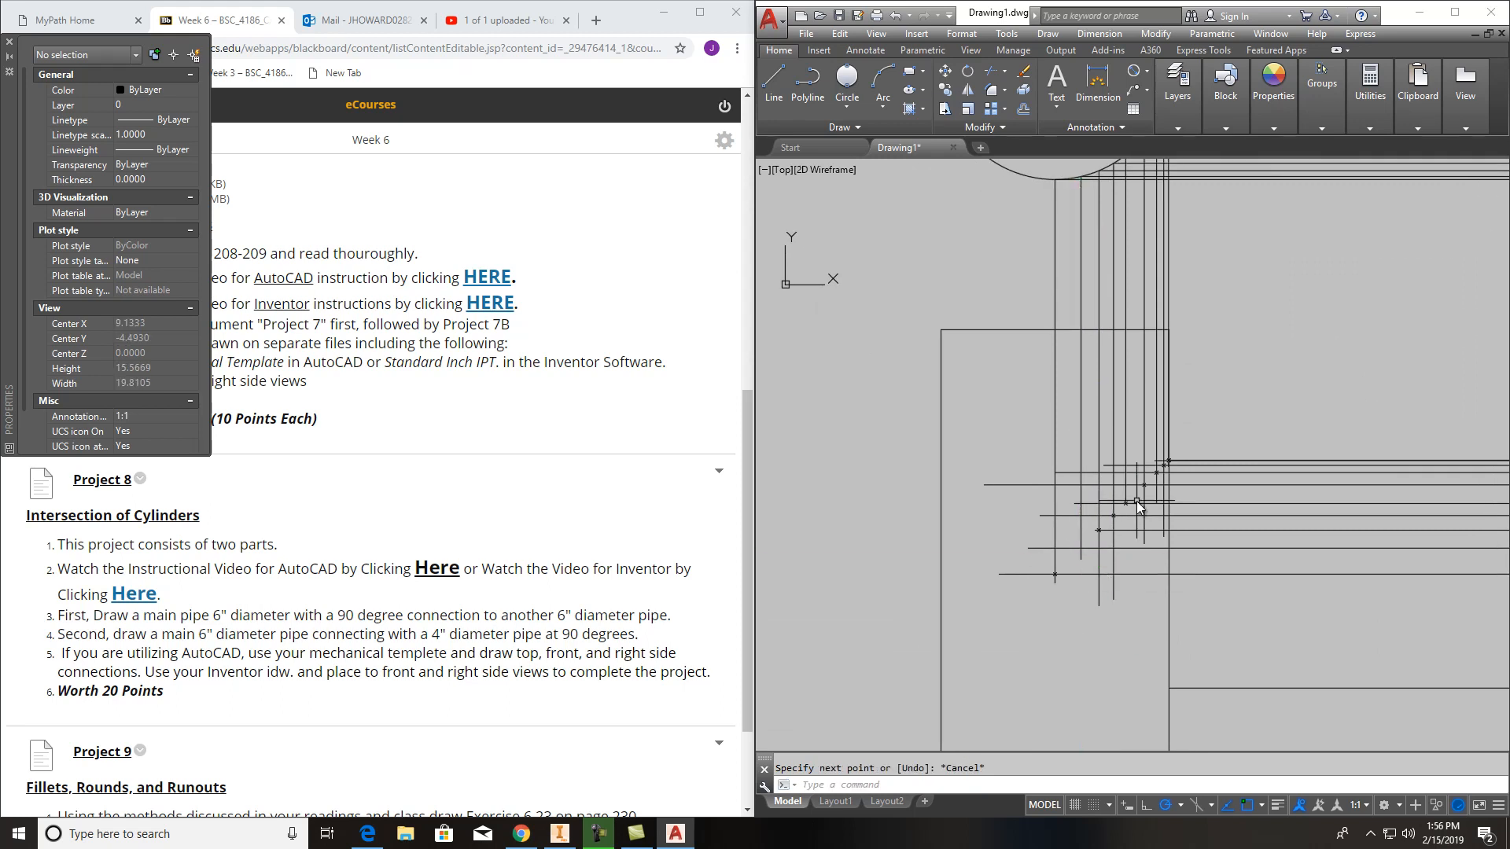
# Place a point in the front view where the new vertical and horizontal projection lines cross
pyautogui.moveTo(1141, 478); pyautogui.dragTo(974, 399, button='middle')
pyautogui.click(884, 127)
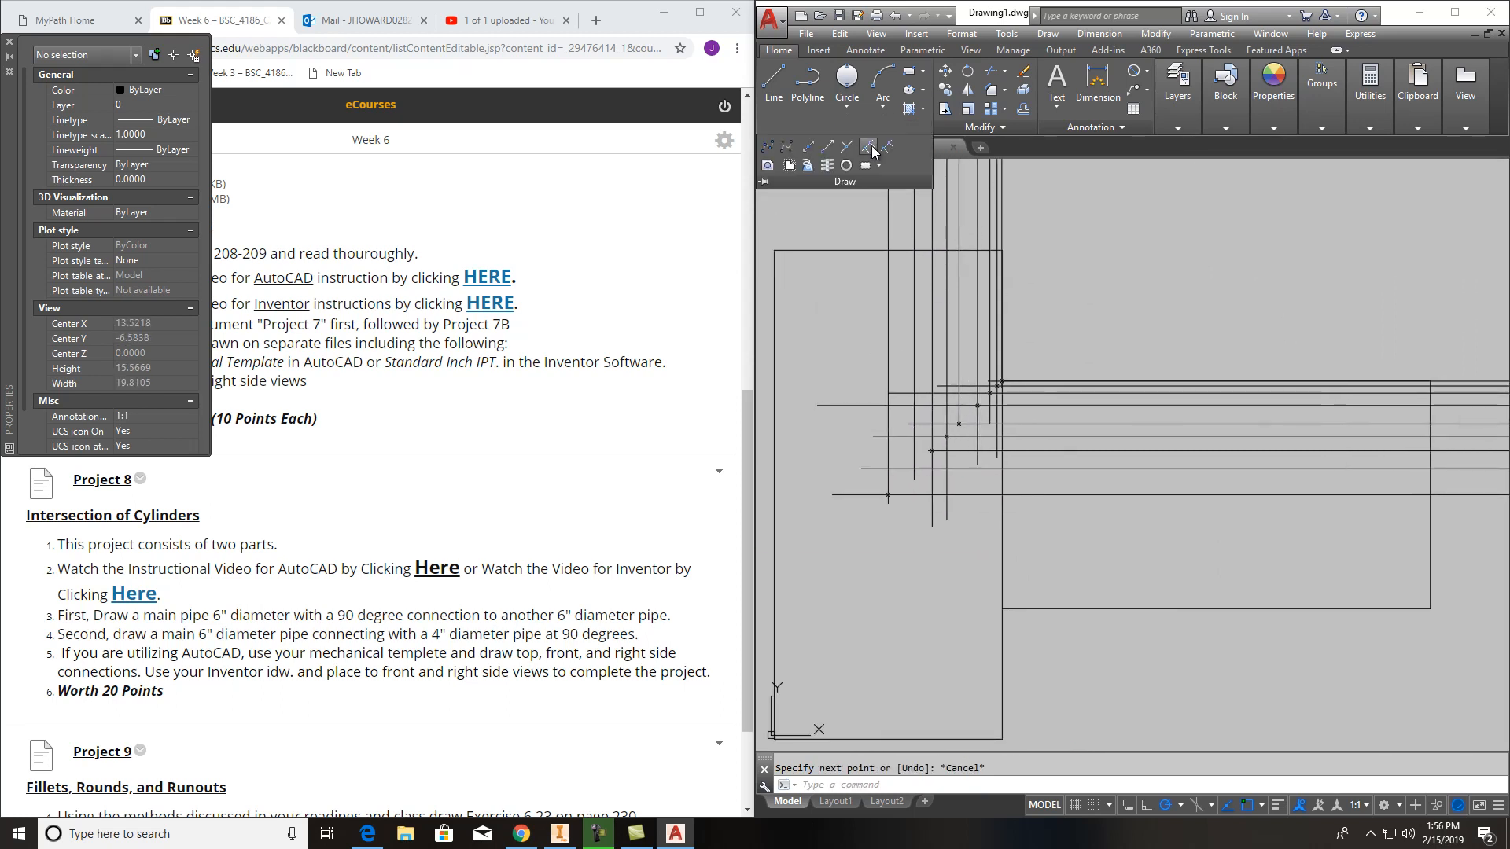
pyautogui.click(846, 146)
pyautogui.click(914, 470)
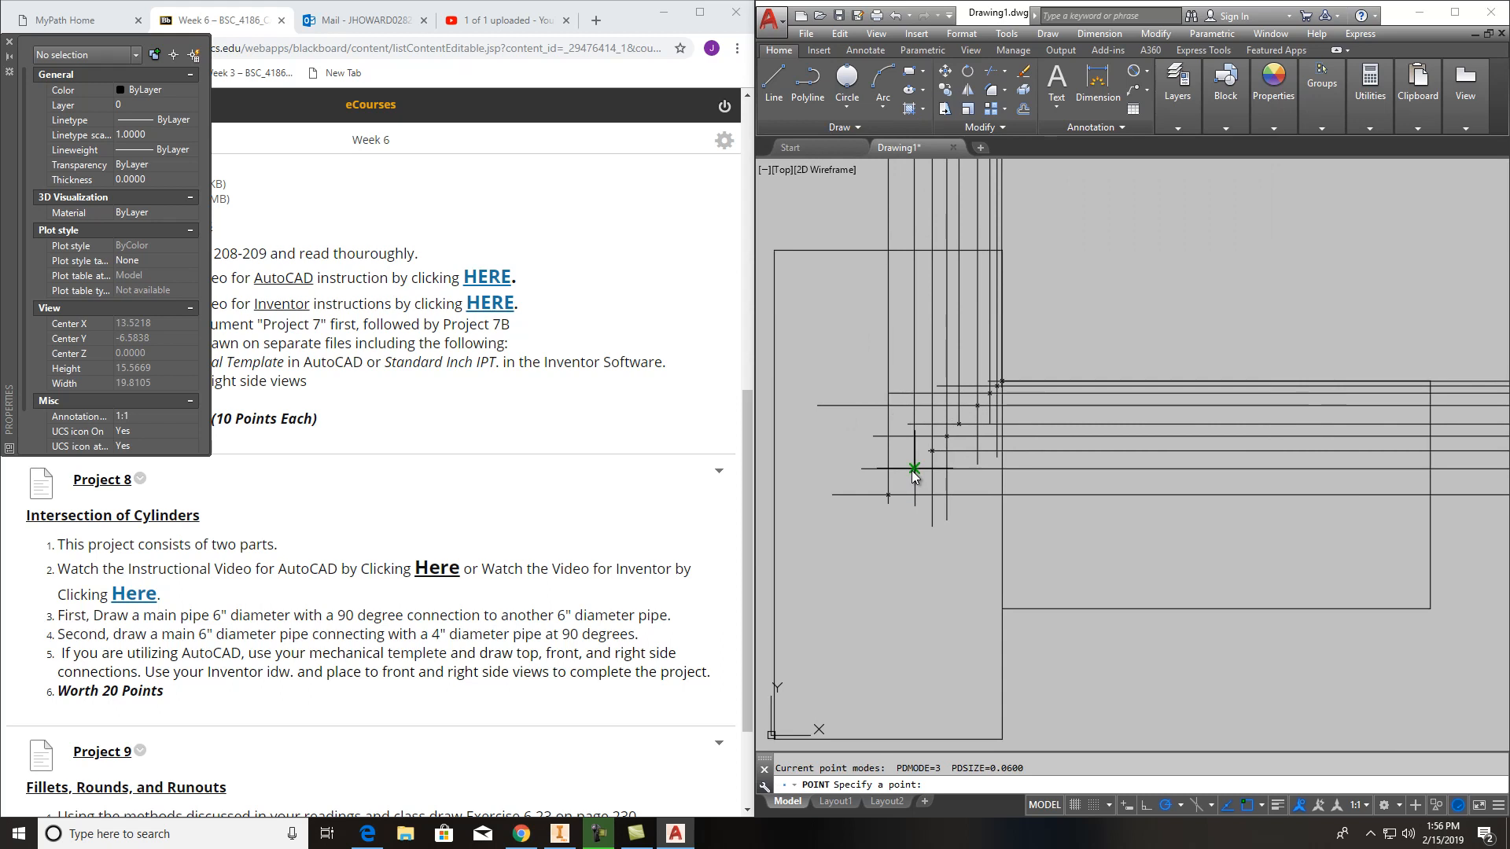
pyautogui.moveTo(936, 535); pyautogui.dragTo(904, 537, button='middle')
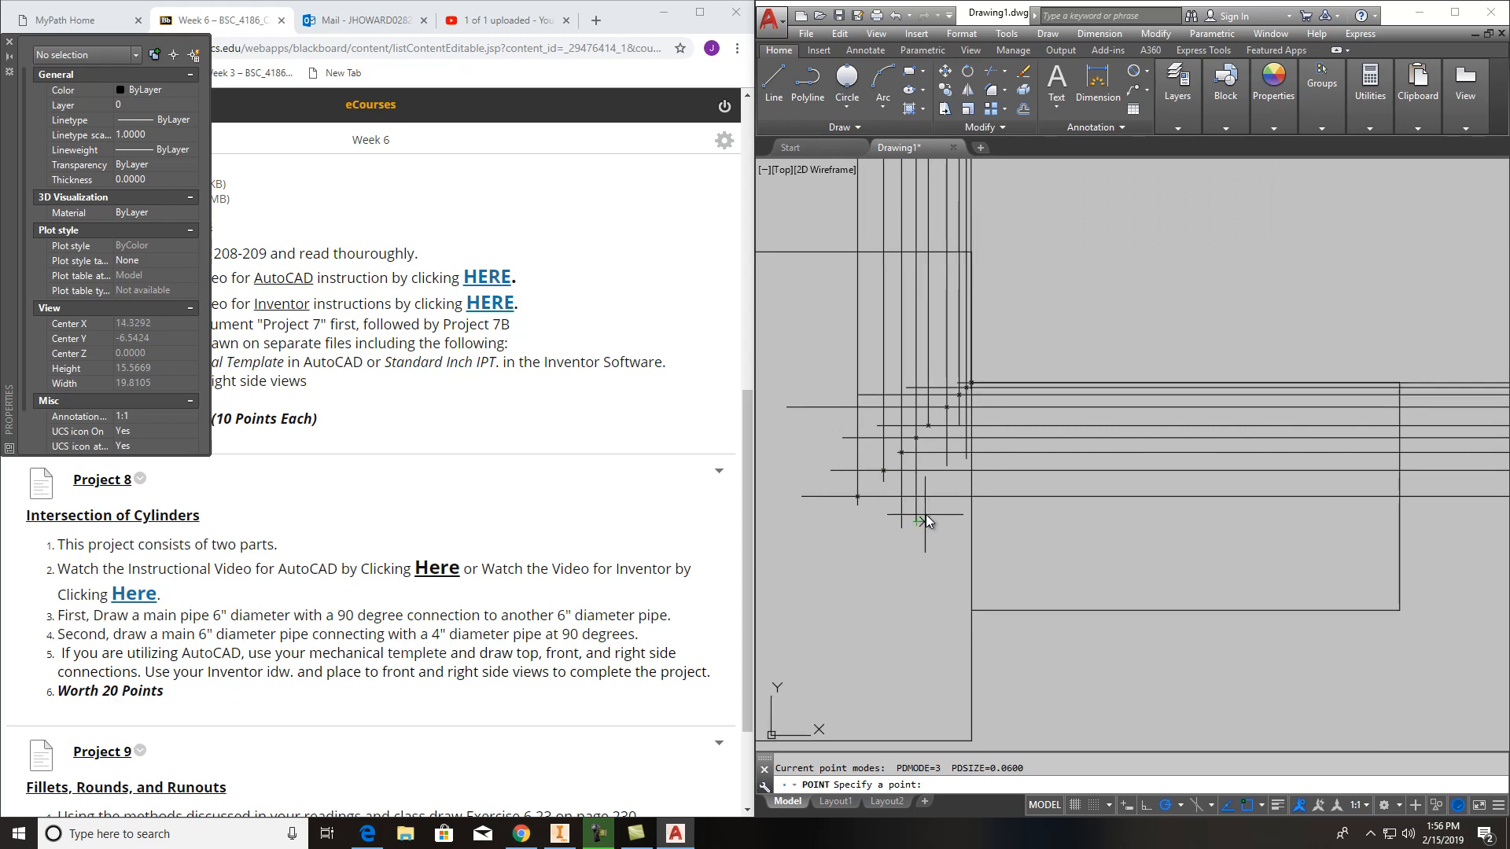
pyautogui.press('Escape')
# Start a polyline at the upper pipe corner in the front view and run it through the next two intersection points
pyautogui.scroll(-2, 947, 488)
pyautogui.moveTo(988, 379); pyautogui.dragTo(970, 442, button='middle')
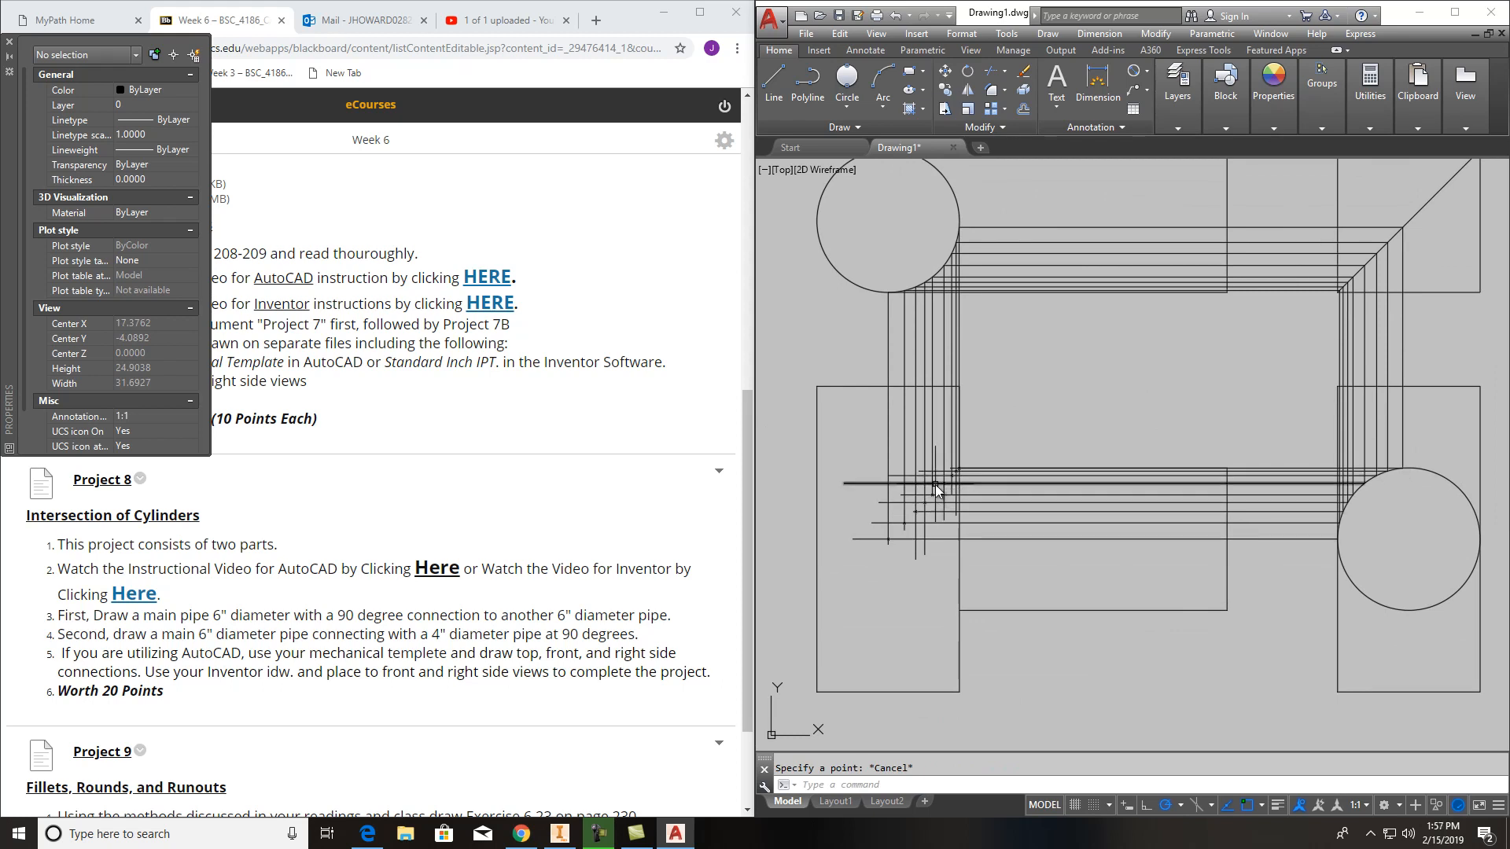
pyautogui.moveTo(988, 475); pyautogui.dragTo(989, 427, button='middle')
pyautogui.scroll(4, 927, 430)
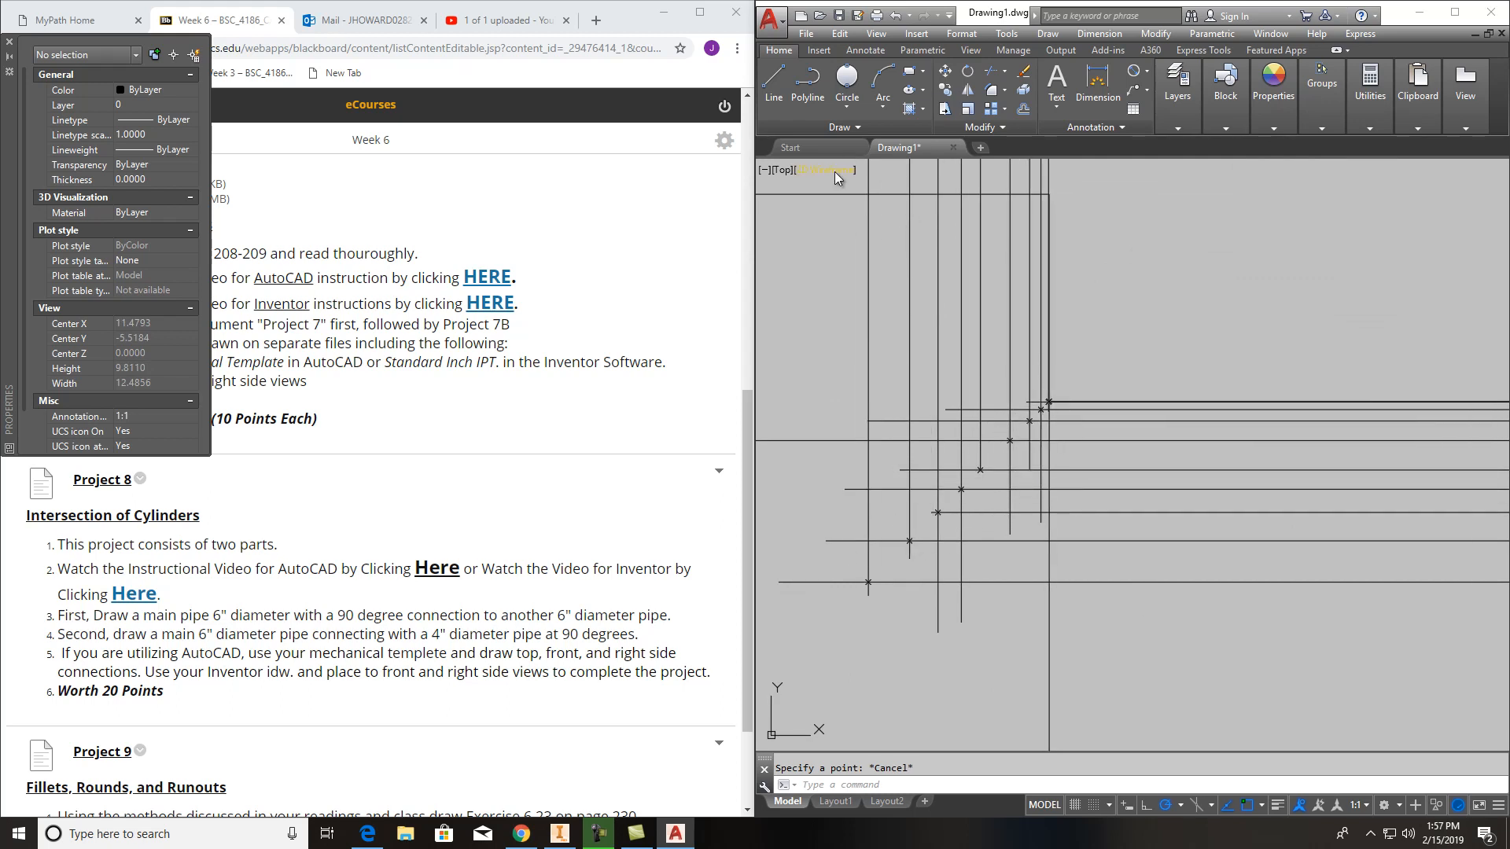
pyautogui.click(811, 97)
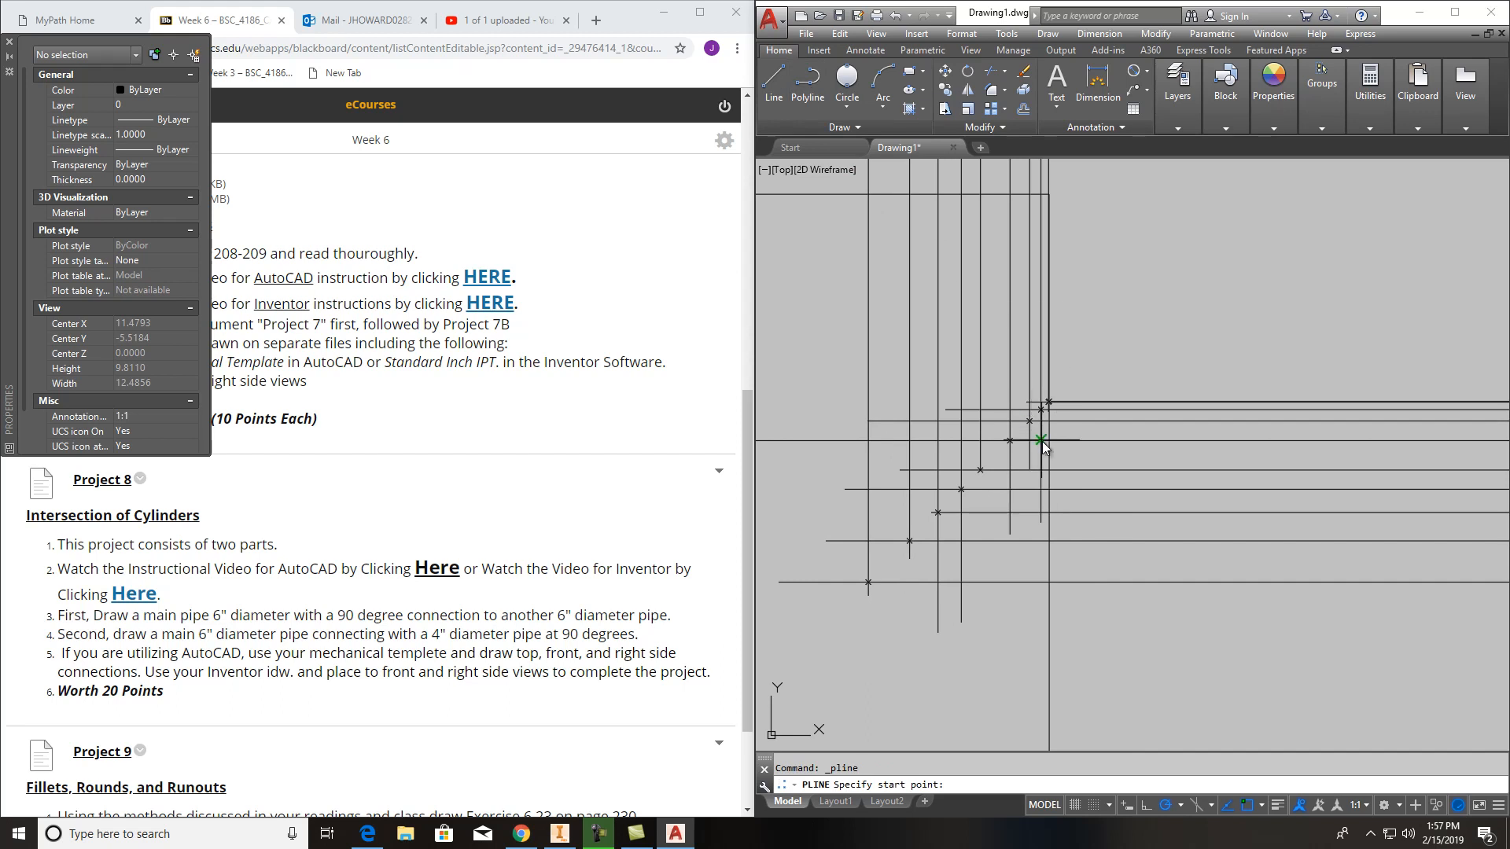
pyautogui.scroll(2, 1031, 427)
pyautogui.scroll(10, 1050, 385)
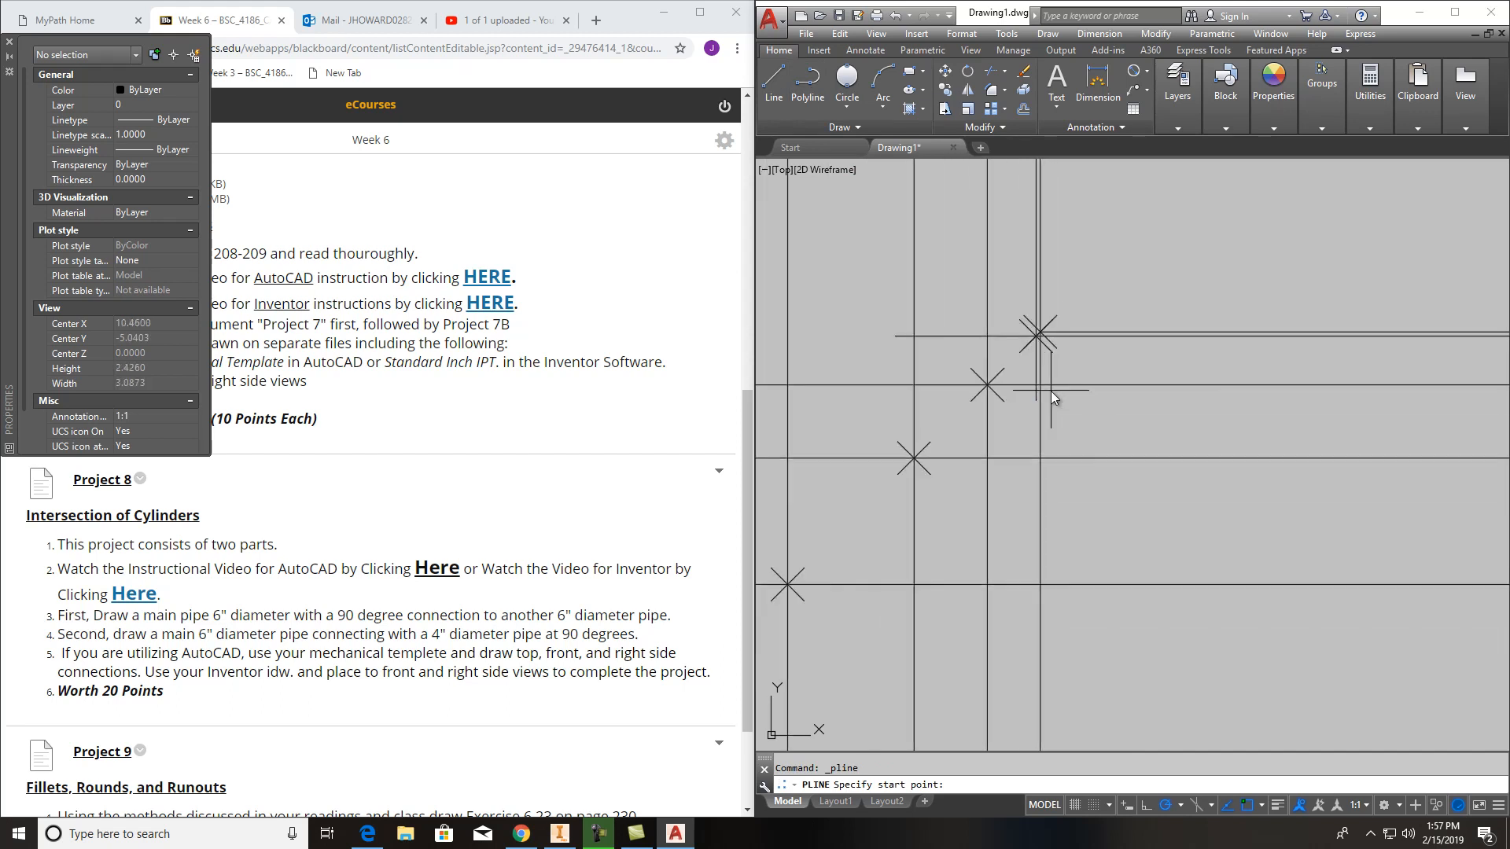
pyautogui.click(1030, 323)
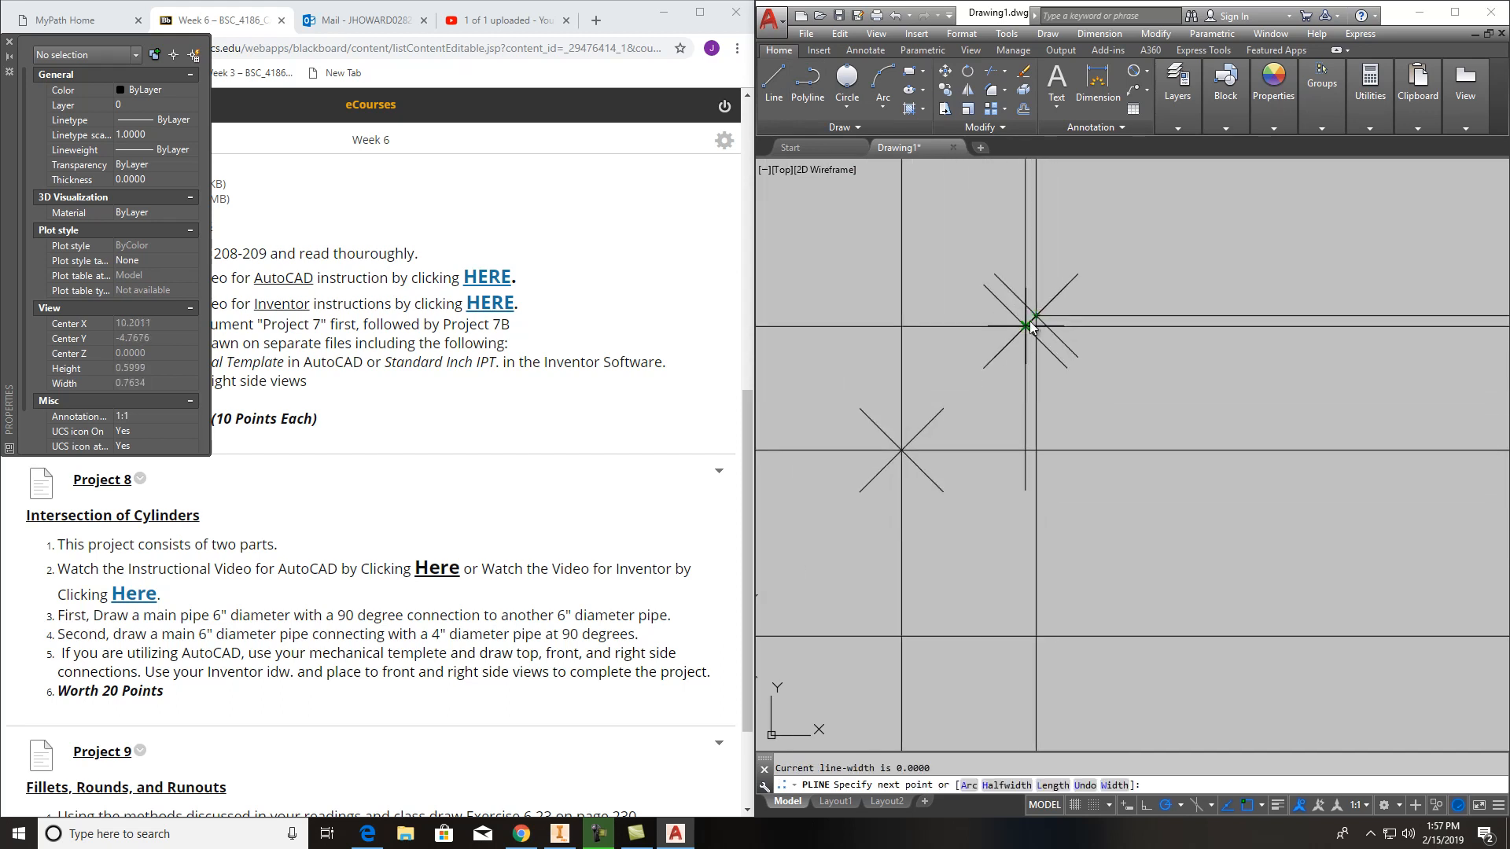
pyautogui.click(900, 451)
pyautogui.scroll(-4, 924, 466)
pyautogui.moveTo(924, 467); pyautogui.dragTo(978, 413, button='middle')
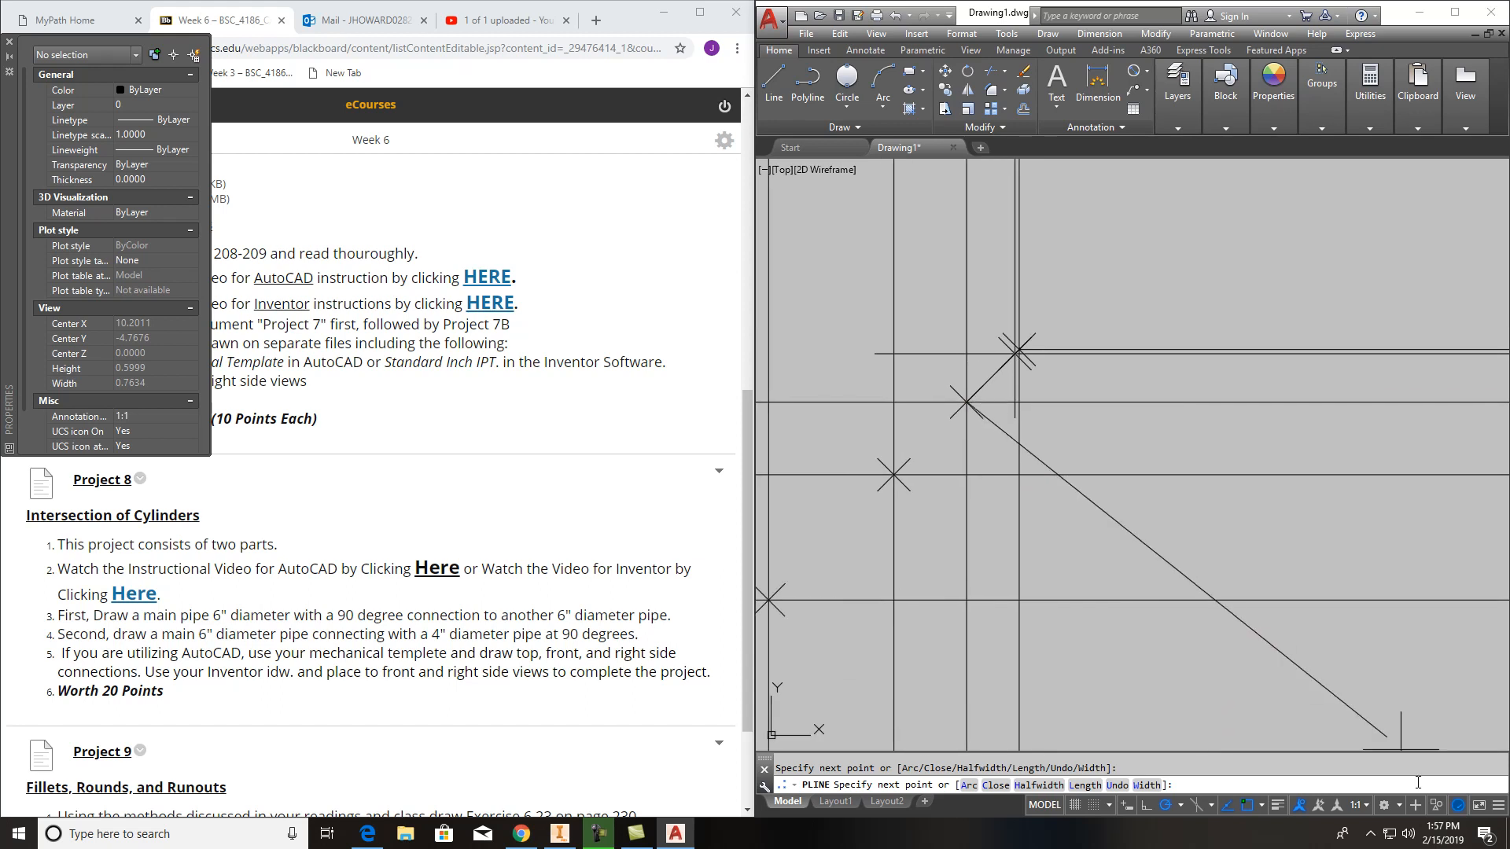
# Turn on the Node object snap and continue the polyline down through the next three intersection points
pyautogui.click(1262, 805)
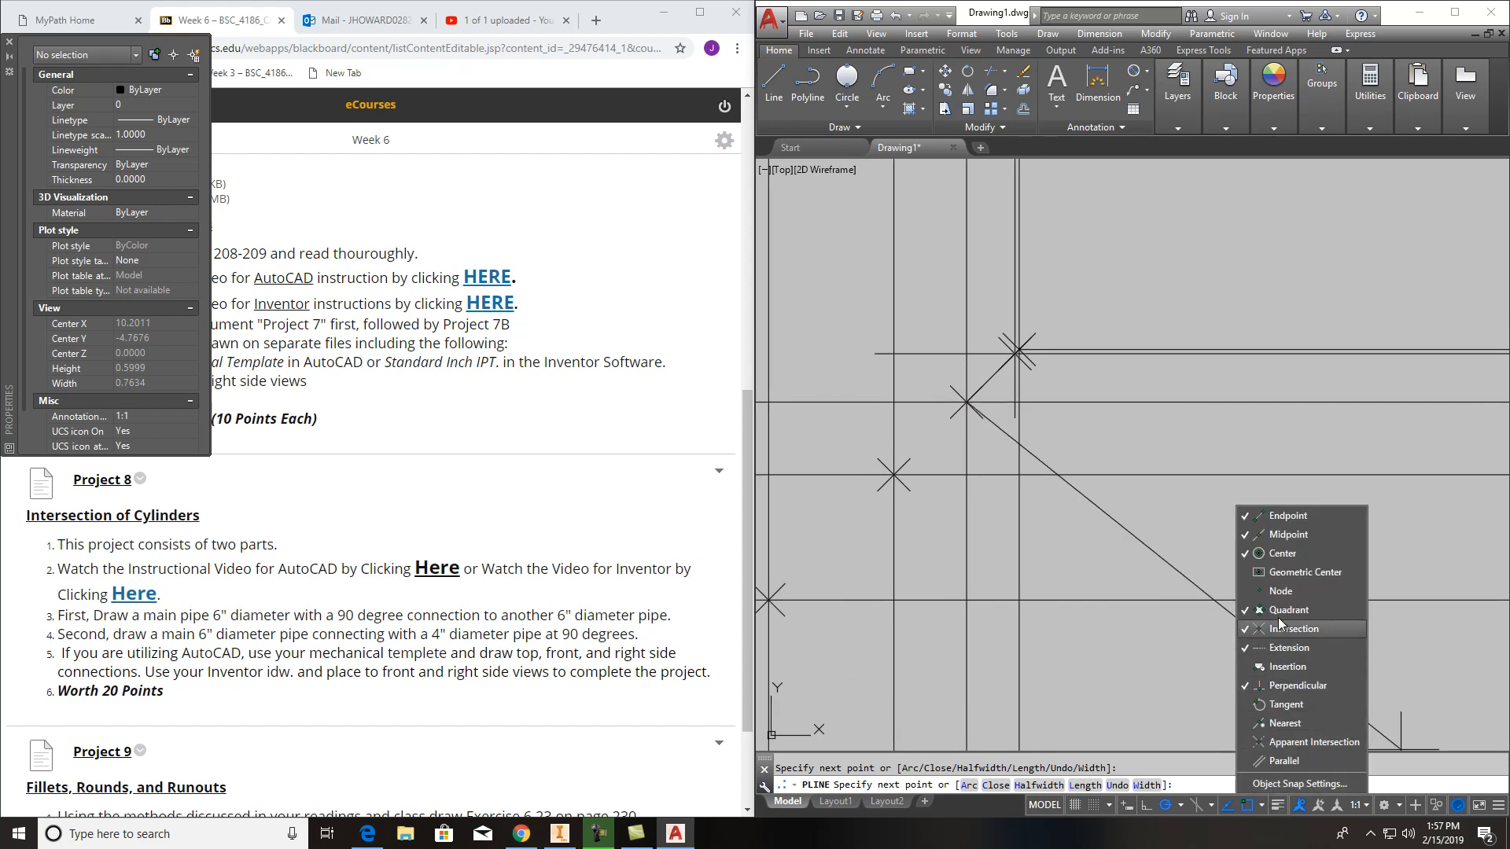
pyautogui.click(1280, 591)
pyautogui.click(932, 453)
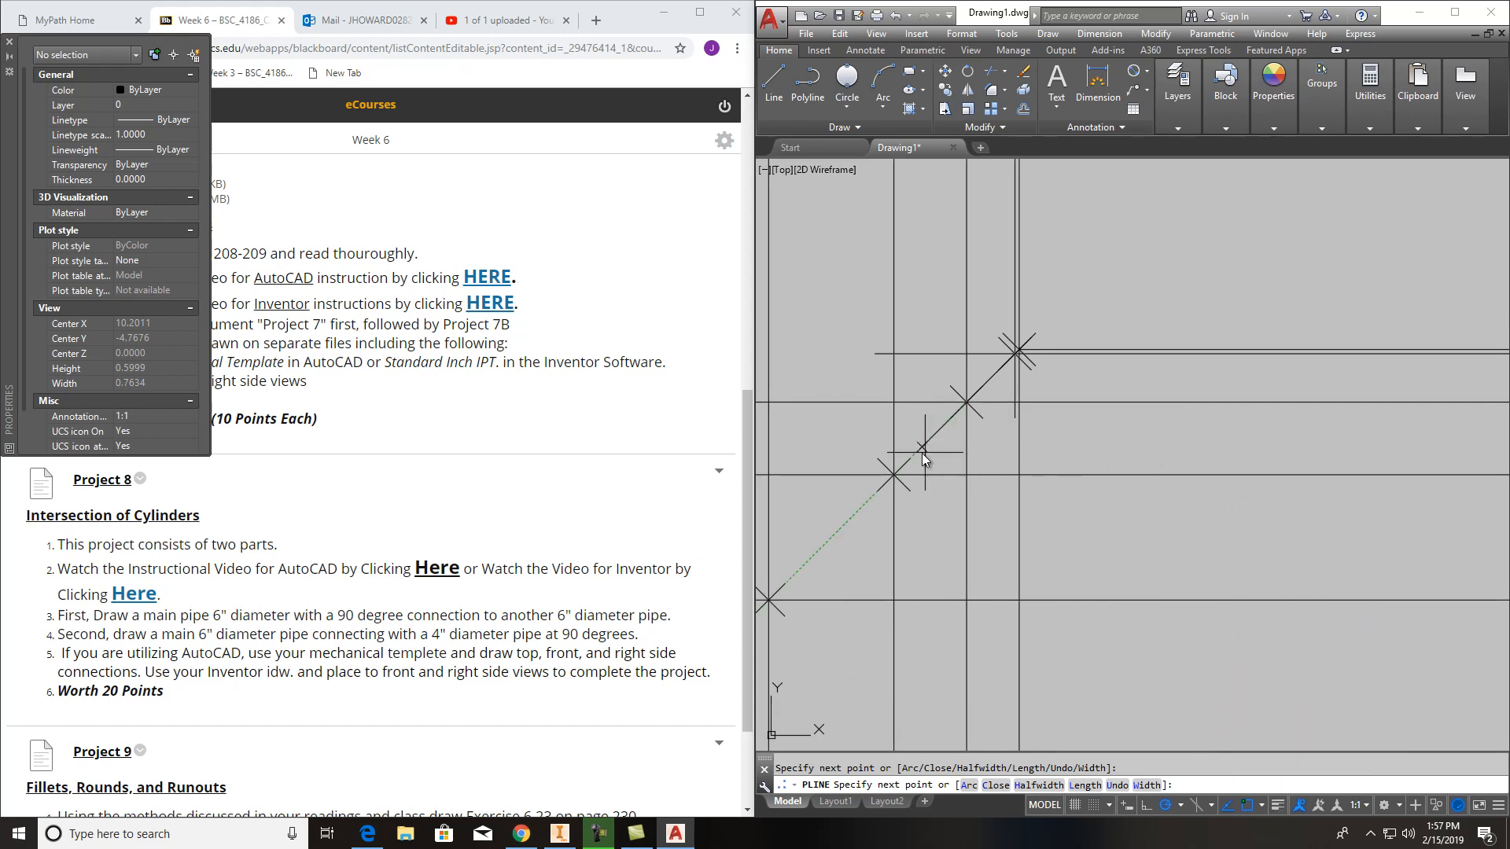
pyautogui.click(893, 475)
pyautogui.moveTo(879, 589); pyautogui.dragTo(1048, 495, button='middle')
pyautogui.click(936, 506)
pyautogui.scroll(-2, 987, 621)
pyautogui.moveTo(986, 621); pyautogui.dragTo(1125, 468, button='middle')
pyautogui.click(976, 511)
pyautogui.moveTo(1007, 610); pyautogui.dragTo(1168, 477, button='middle')
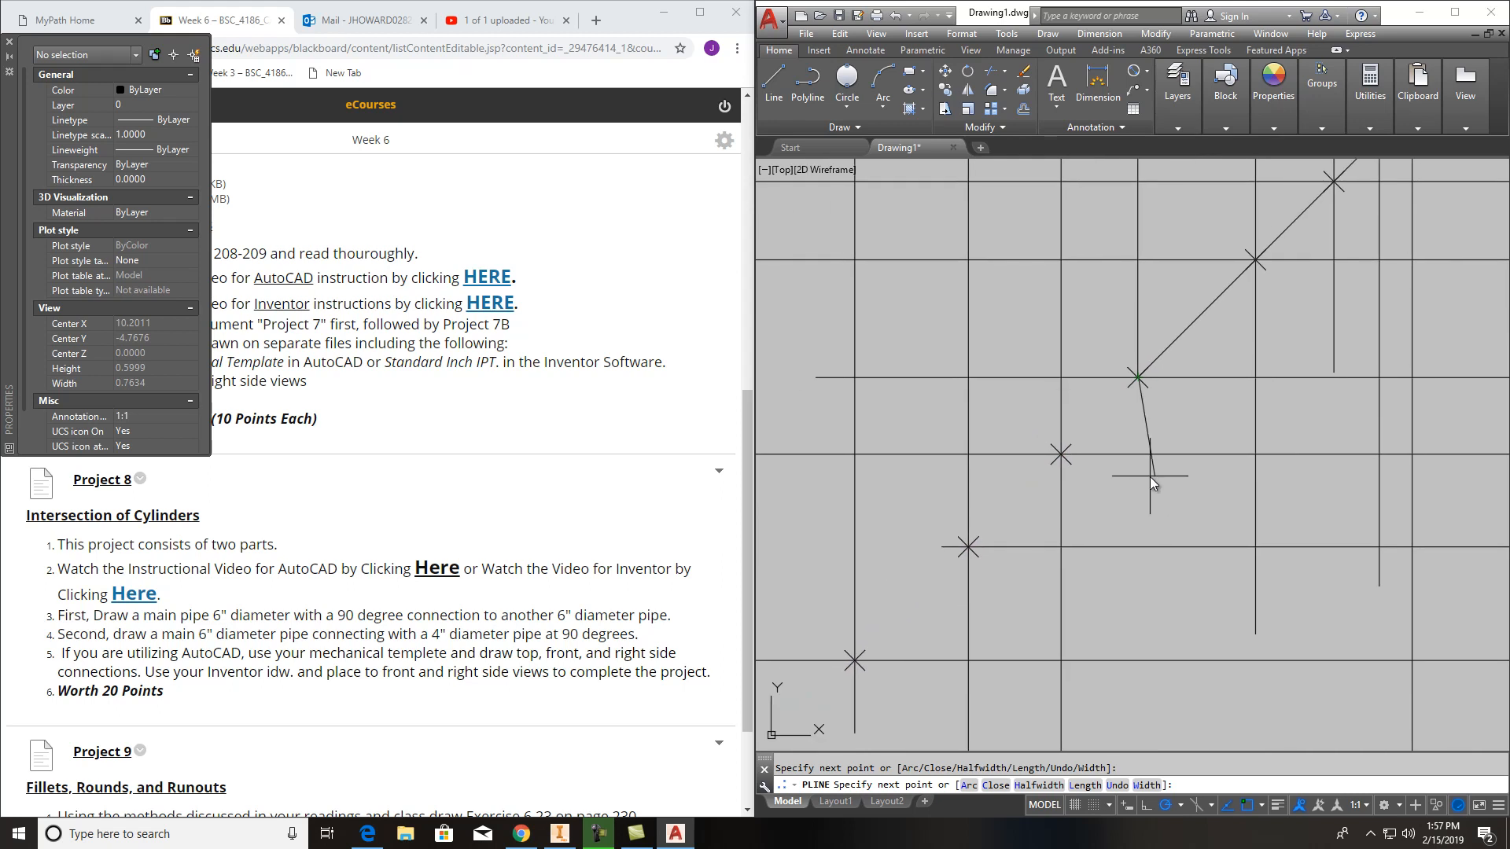
# Continue the polyline through the remaining intersection points and end it at the quadrant crossing on the main pipe's centre
pyautogui.click(1053, 454)
pyautogui.click(968, 546)
pyautogui.moveTo(931, 618); pyautogui.dragTo(1087, 489, button='middle')
pyautogui.click(1015, 529)
pyautogui.moveTo(1053, 617); pyautogui.dragTo(1194, 398, button='middle')
pyautogui.click(987, 477)
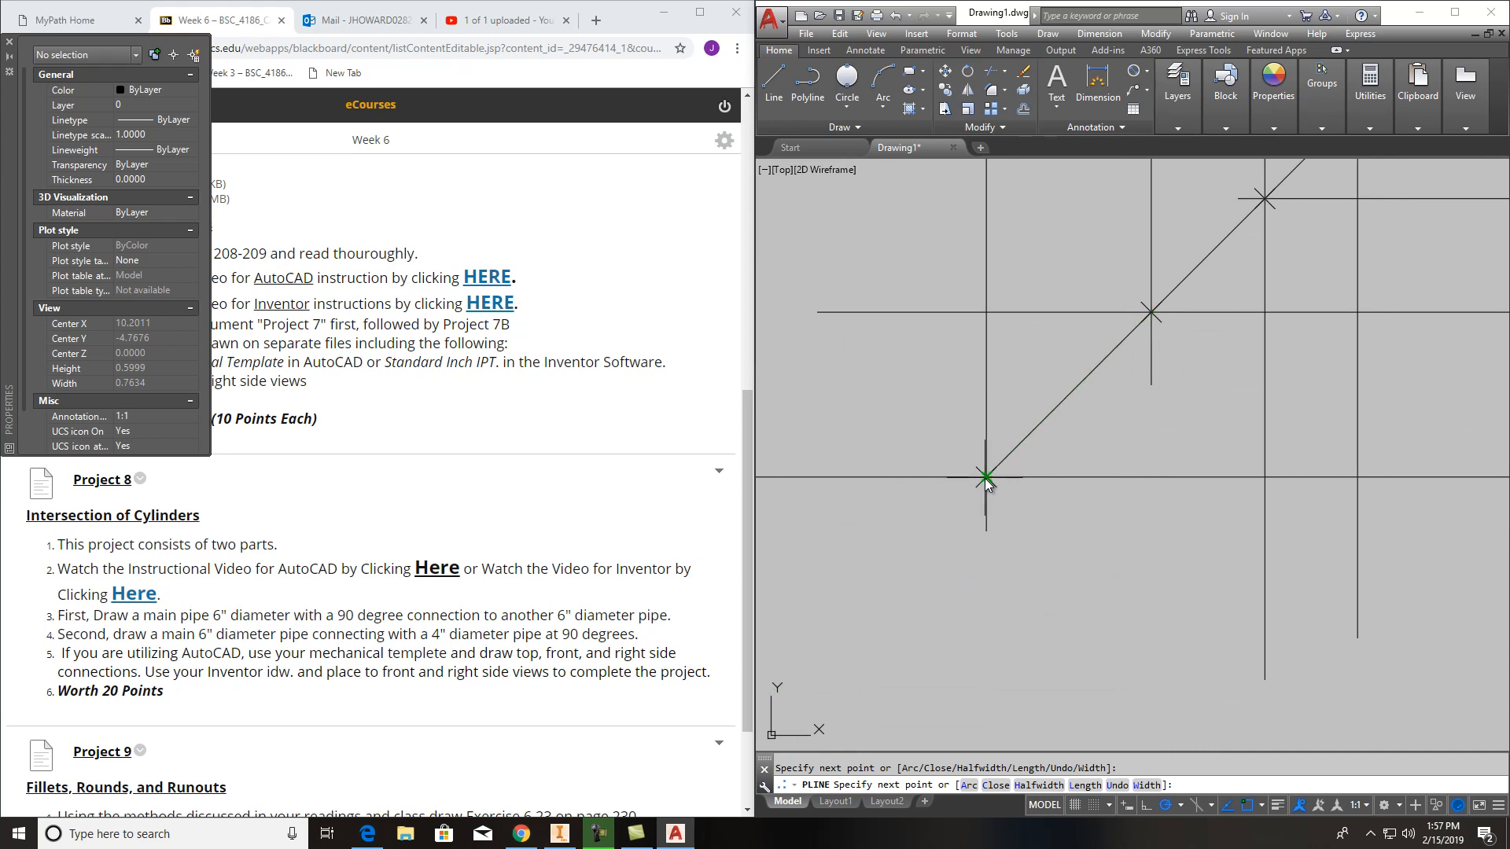
pyautogui.scroll(-5, 1054, 564)
pyautogui.moveTo(1069, 596); pyautogui.dragTo(964, 595, button='middle')
pyautogui.press('Escape')
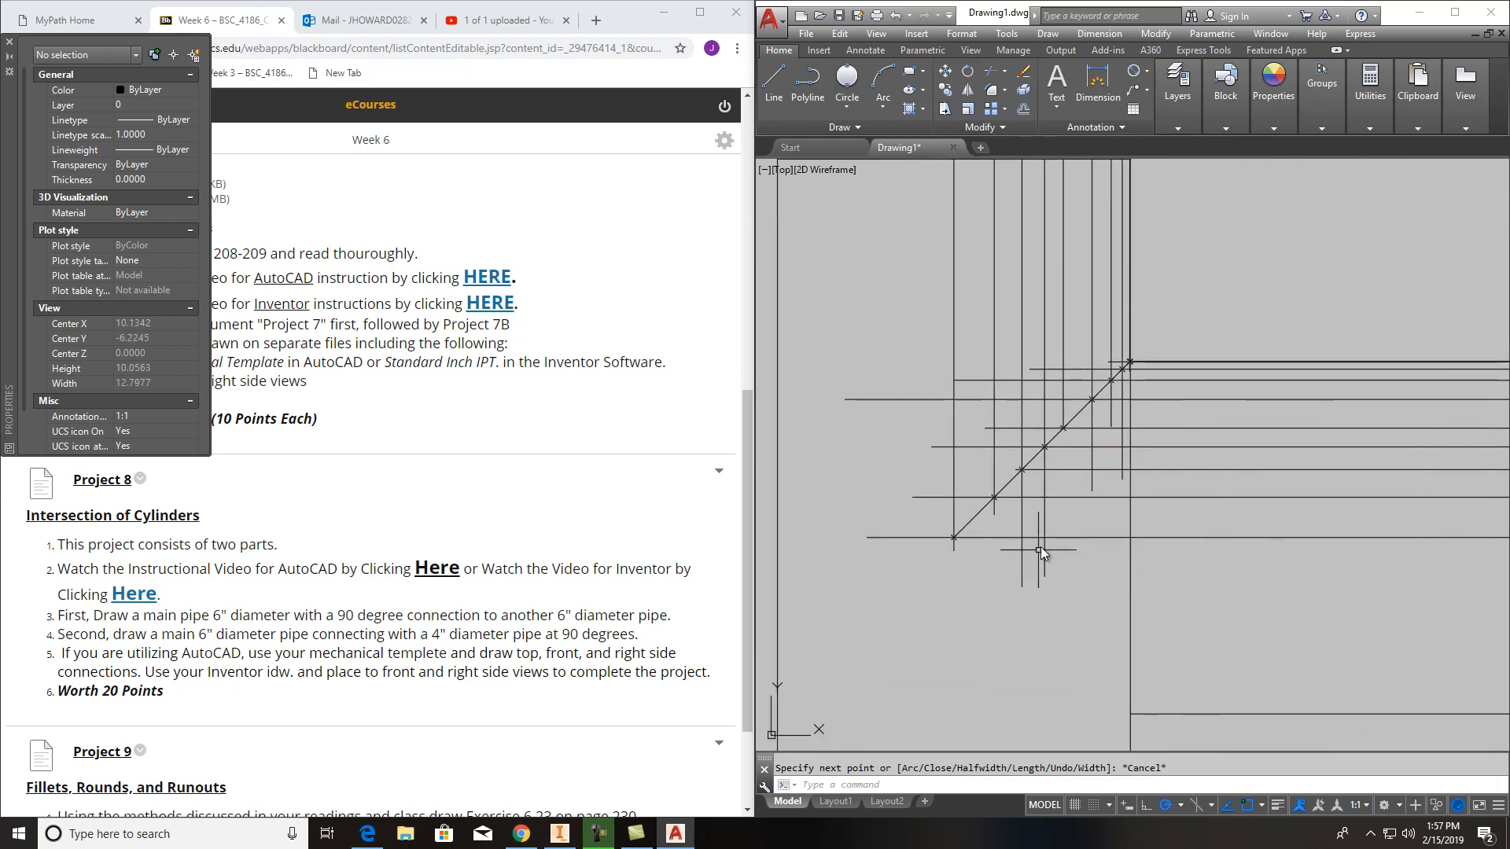
pyautogui.moveTo(1086, 599); pyautogui.dragTo(975, 582, button='middle')
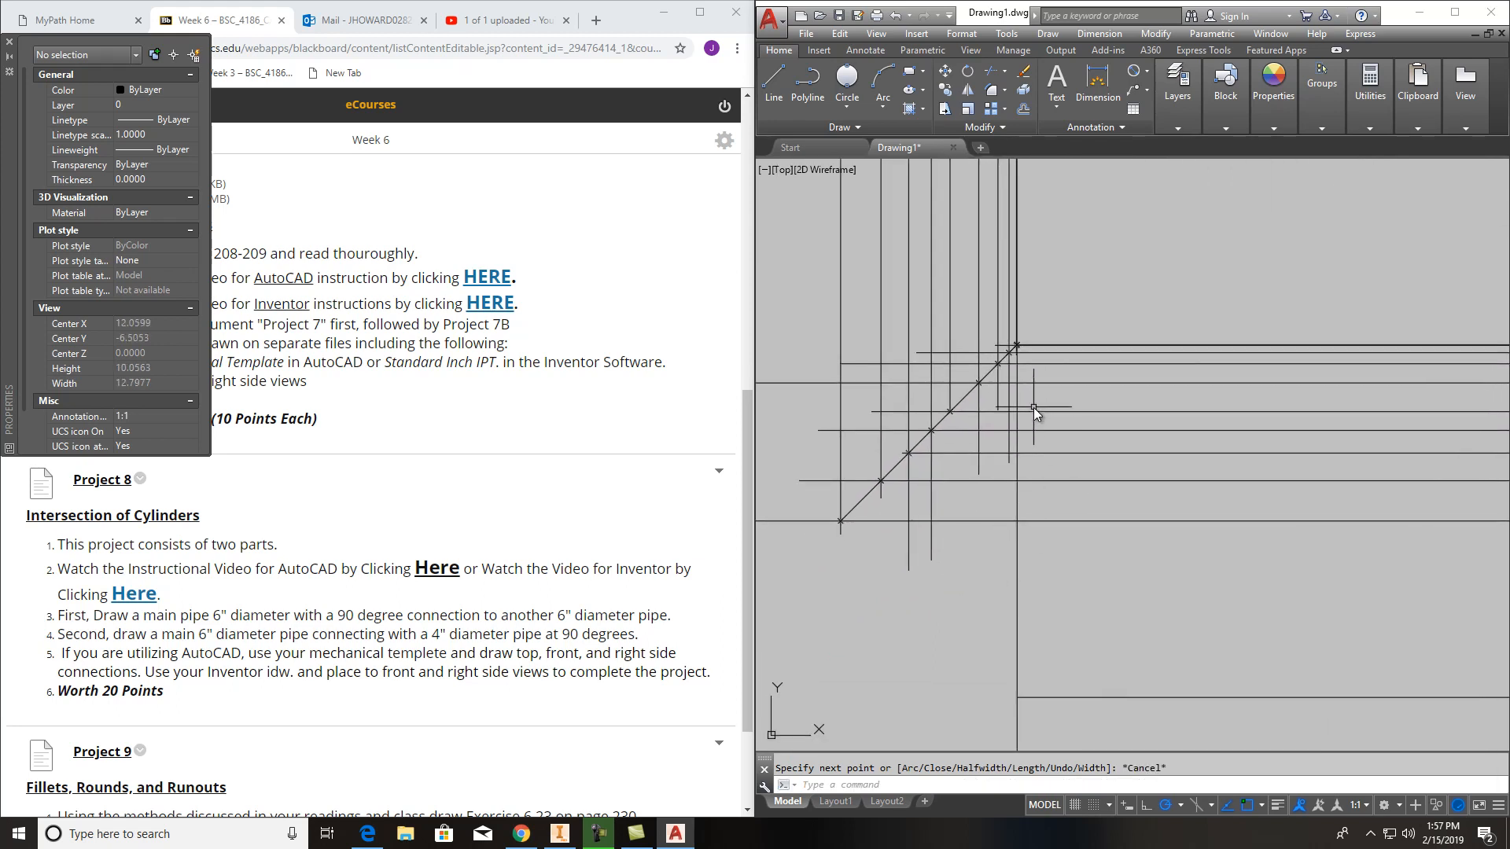
pyautogui.press('Escape')
pyautogui.click(967, 89)
pyautogui.press('Escape')
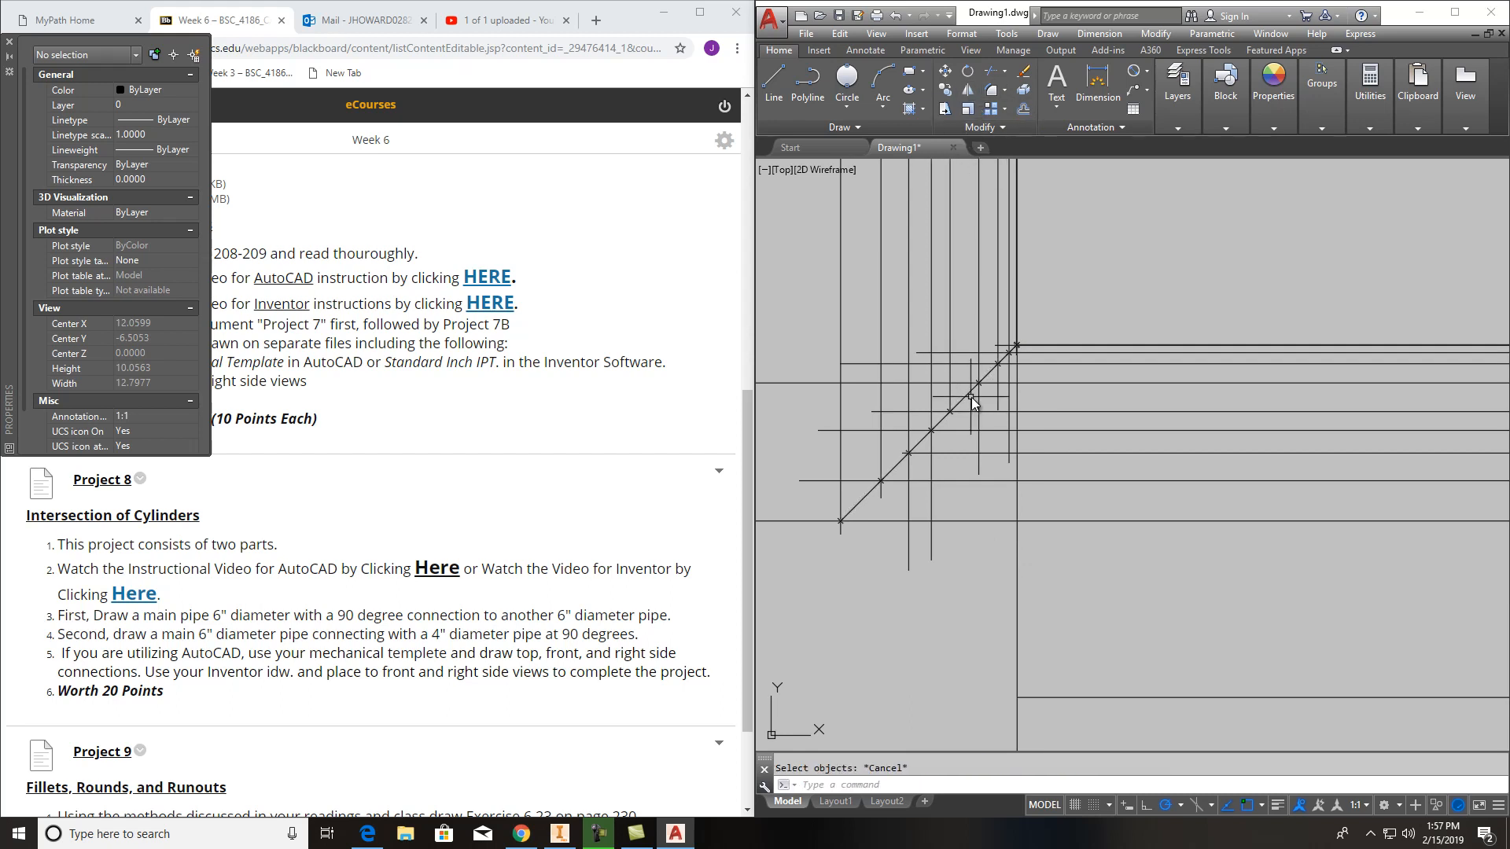
# Edit the intersection polyline with PEDIT and apply the Fit option
pyautogui.write('pe')
pyautogui.press('Return')
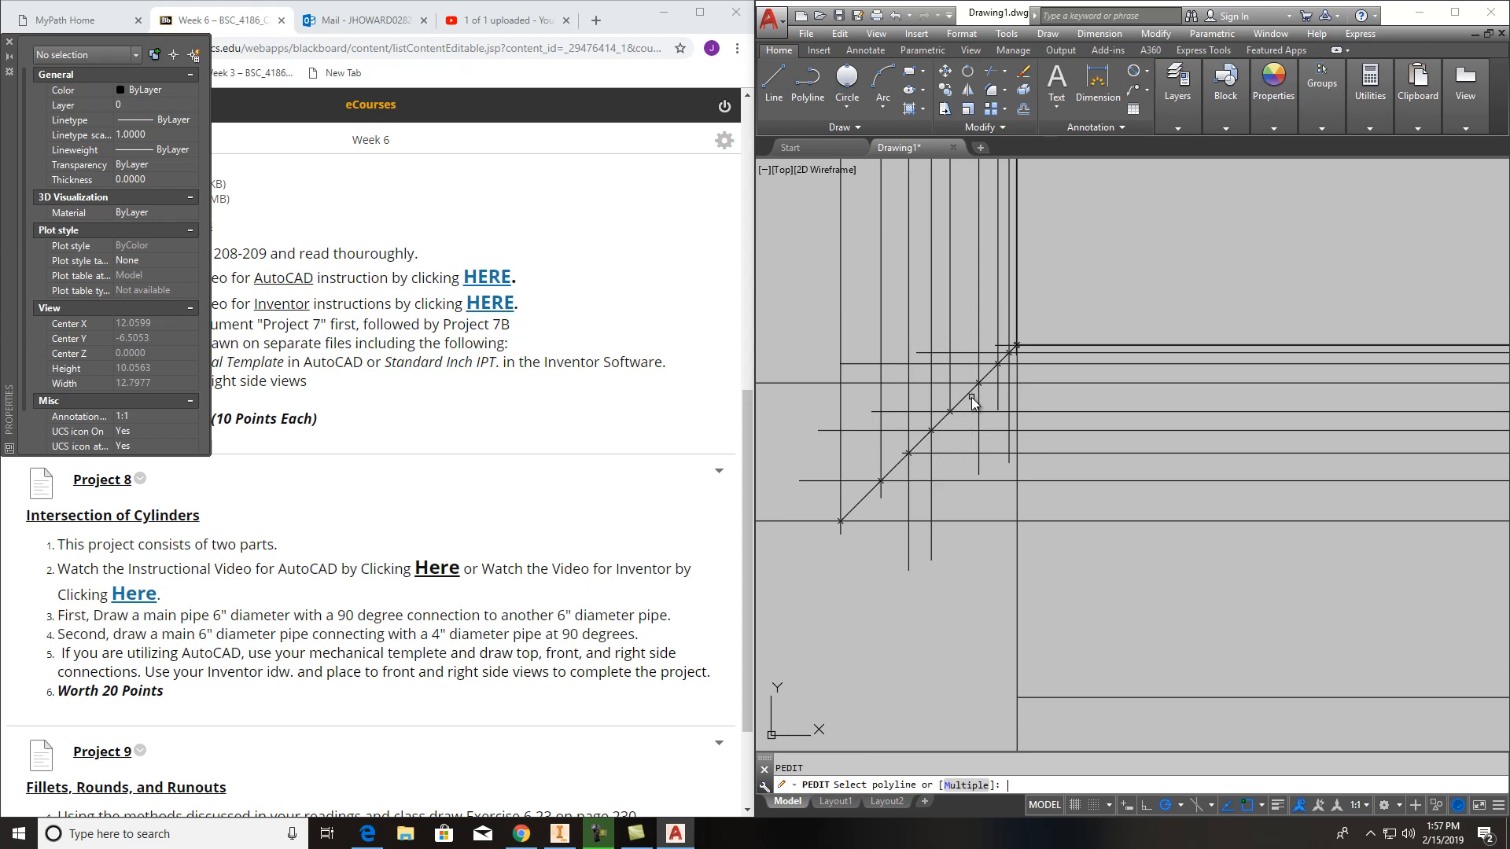
pyautogui.click(964, 398)
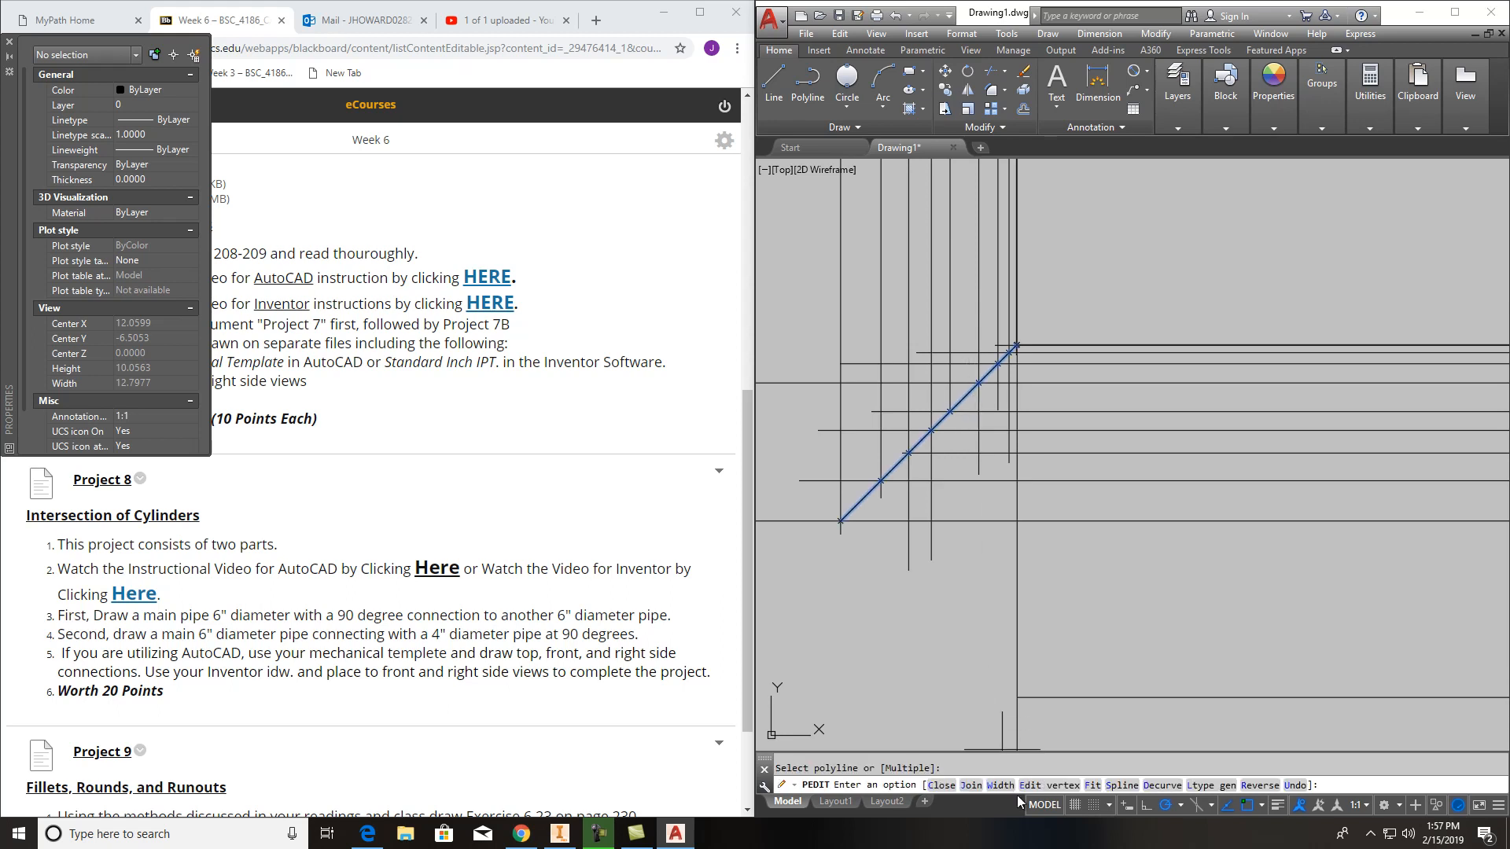
pyautogui.click(1092, 784)
pyautogui.press('Escape')
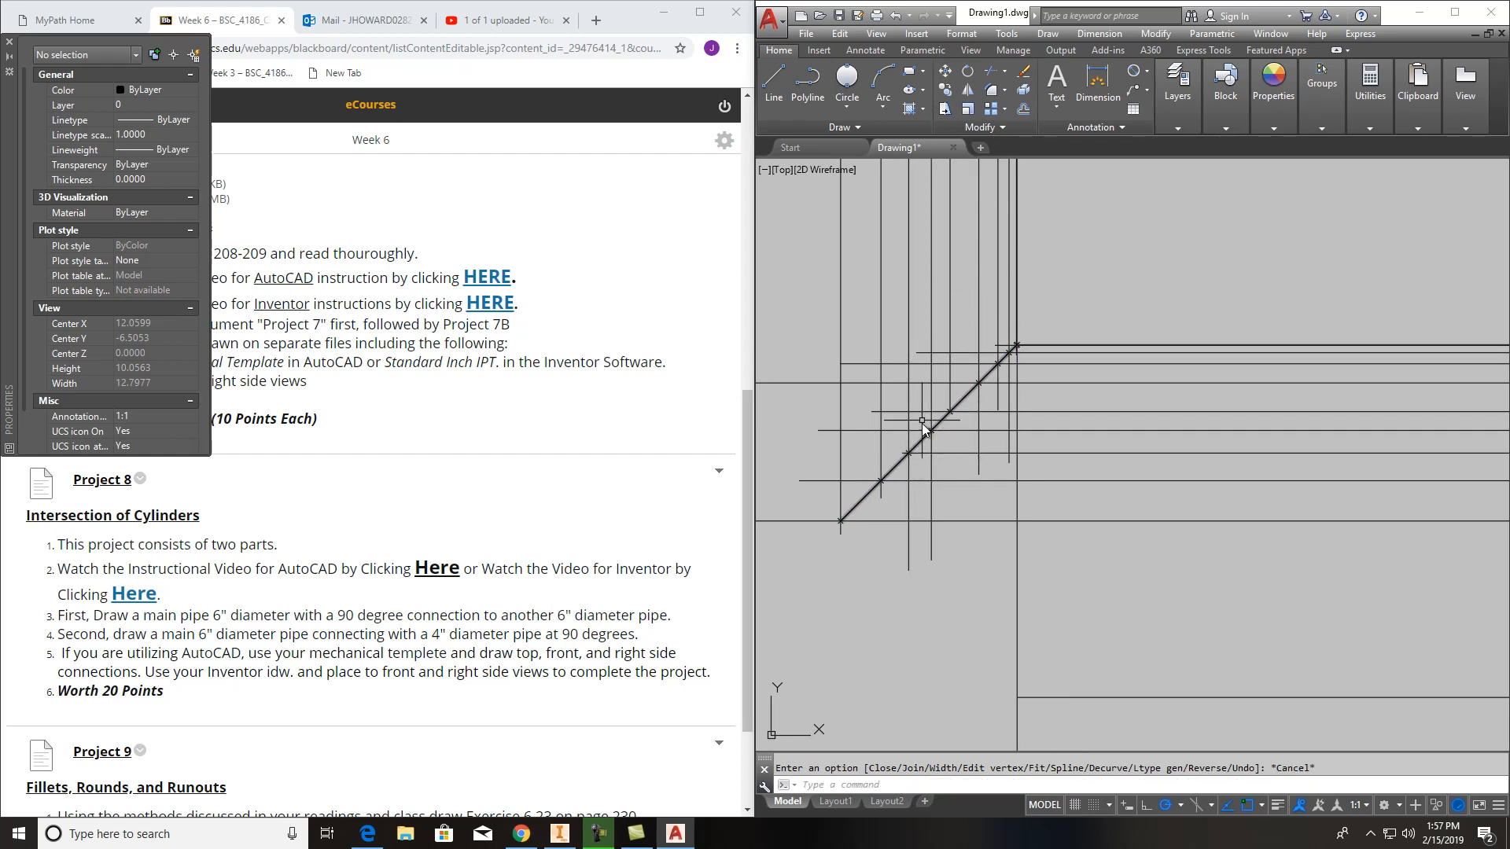
# Mirror the intersection polyline about the horizontal line through its quadrant crossing point, keeping the source polyline
pyautogui.click(967, 89)
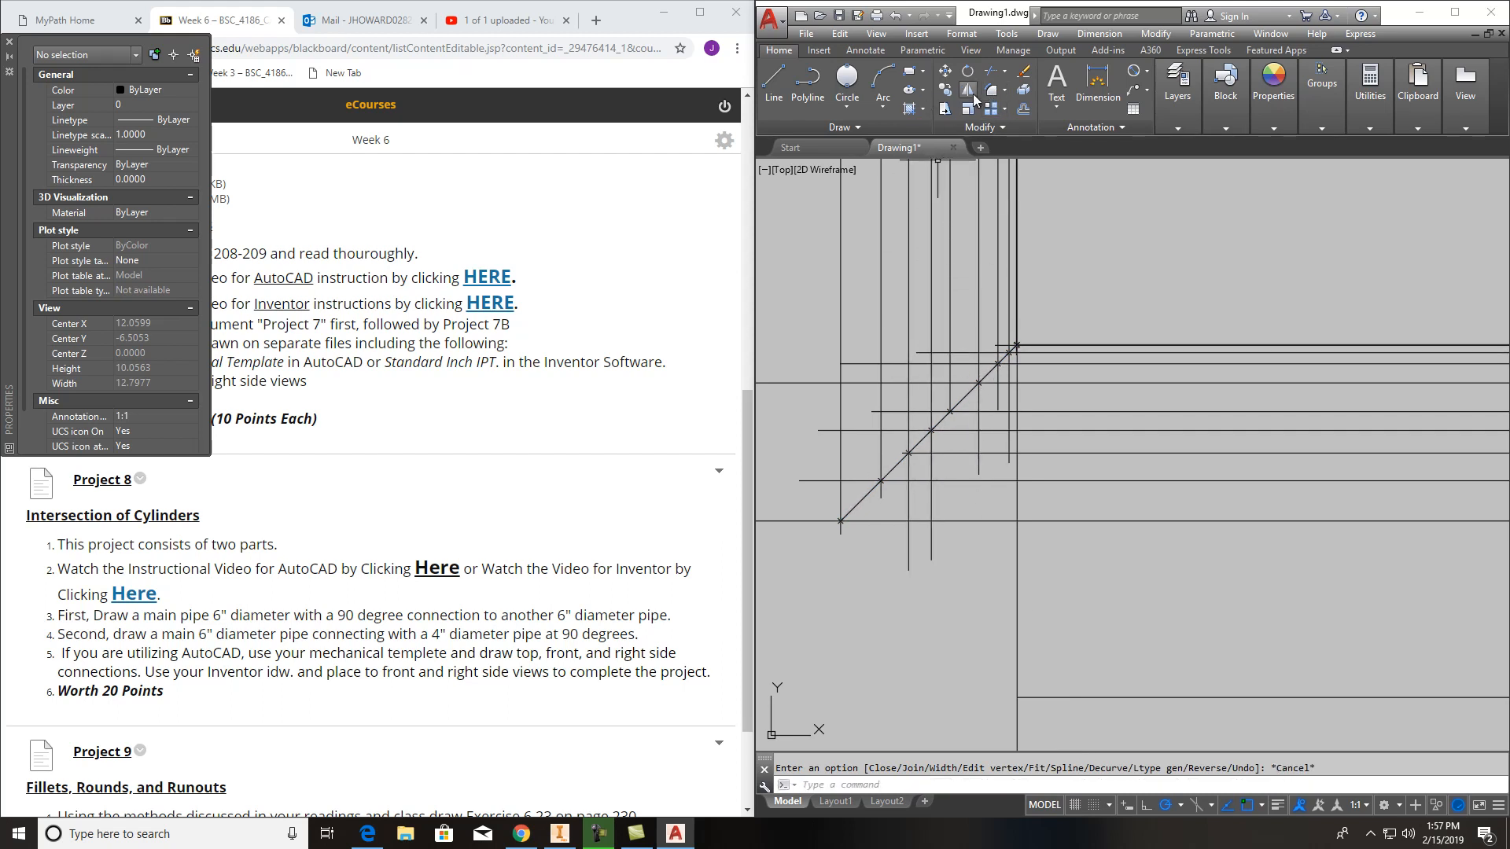
pyautogui.click(966, 397)
pyautogui.press('Return')
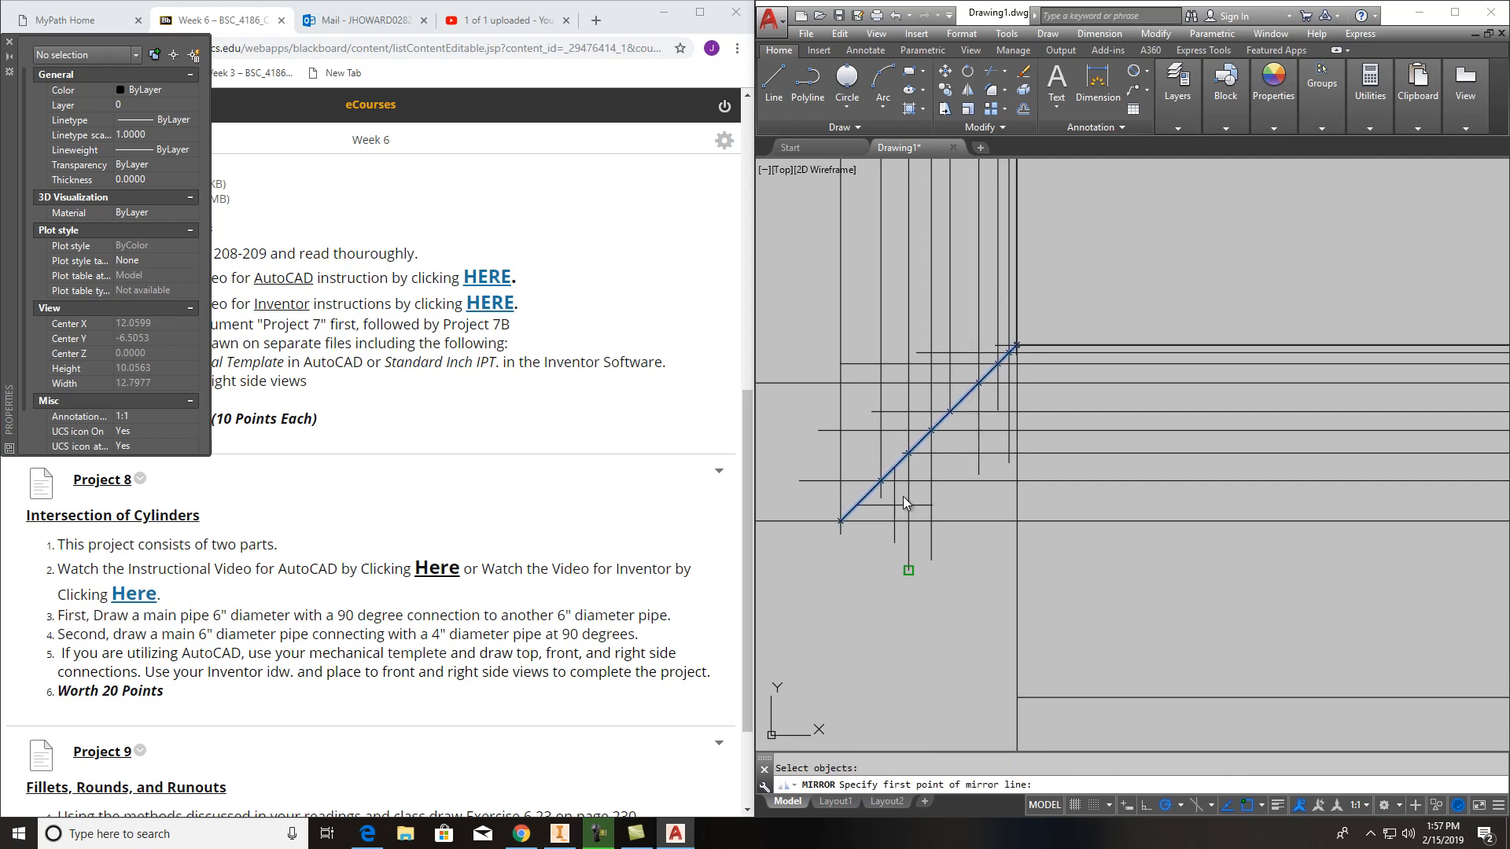
pyautogui.scroll(6, 839, 530)
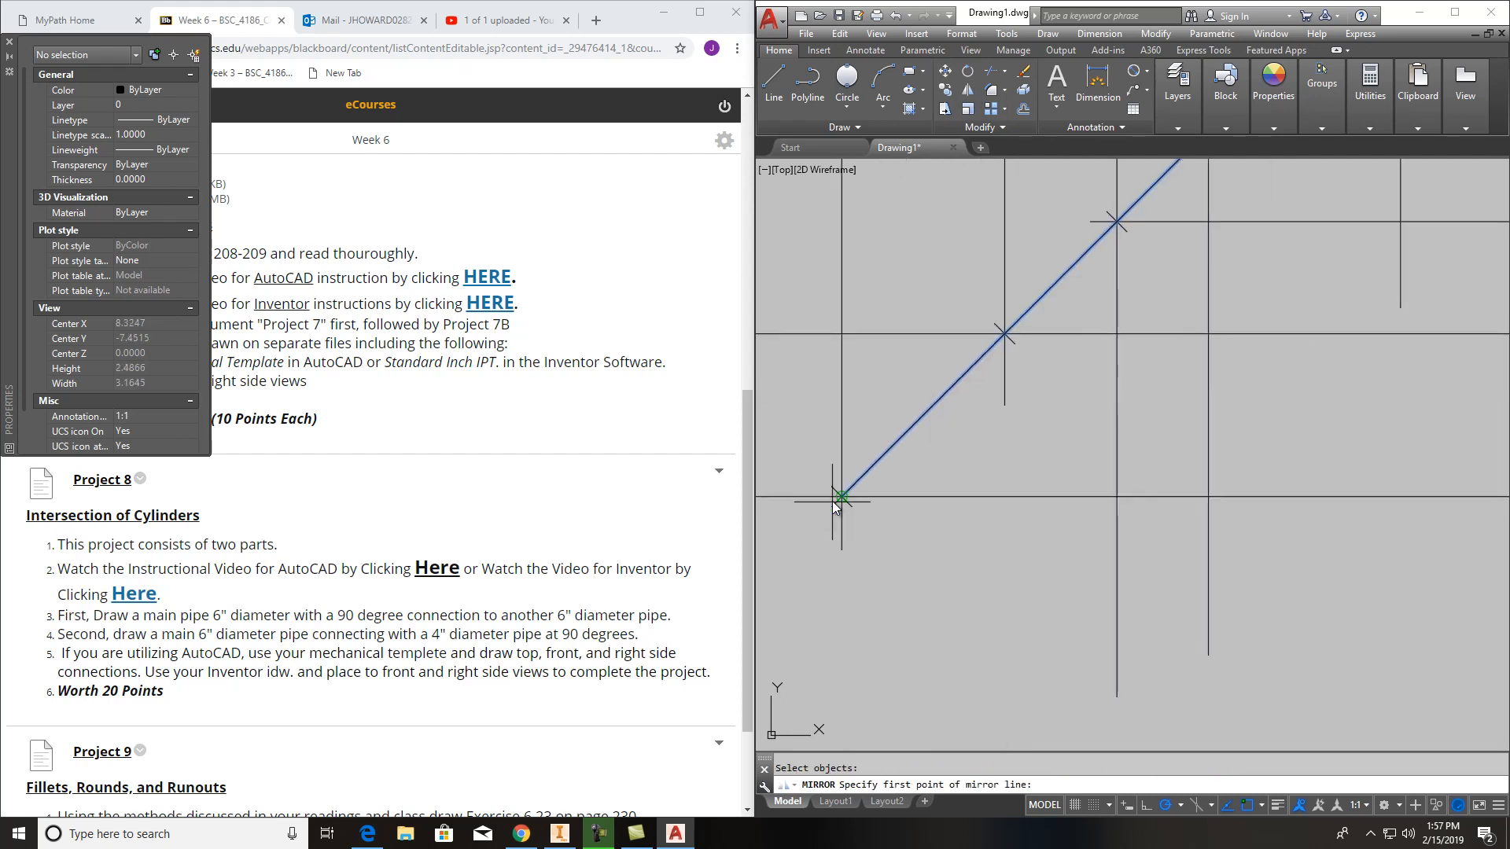
pyautogui.click(840, 498)
pyautogui.click(1121, 504)
pyautogui.press('Return')
pyautogui.scroll(-10, 1121, 503)
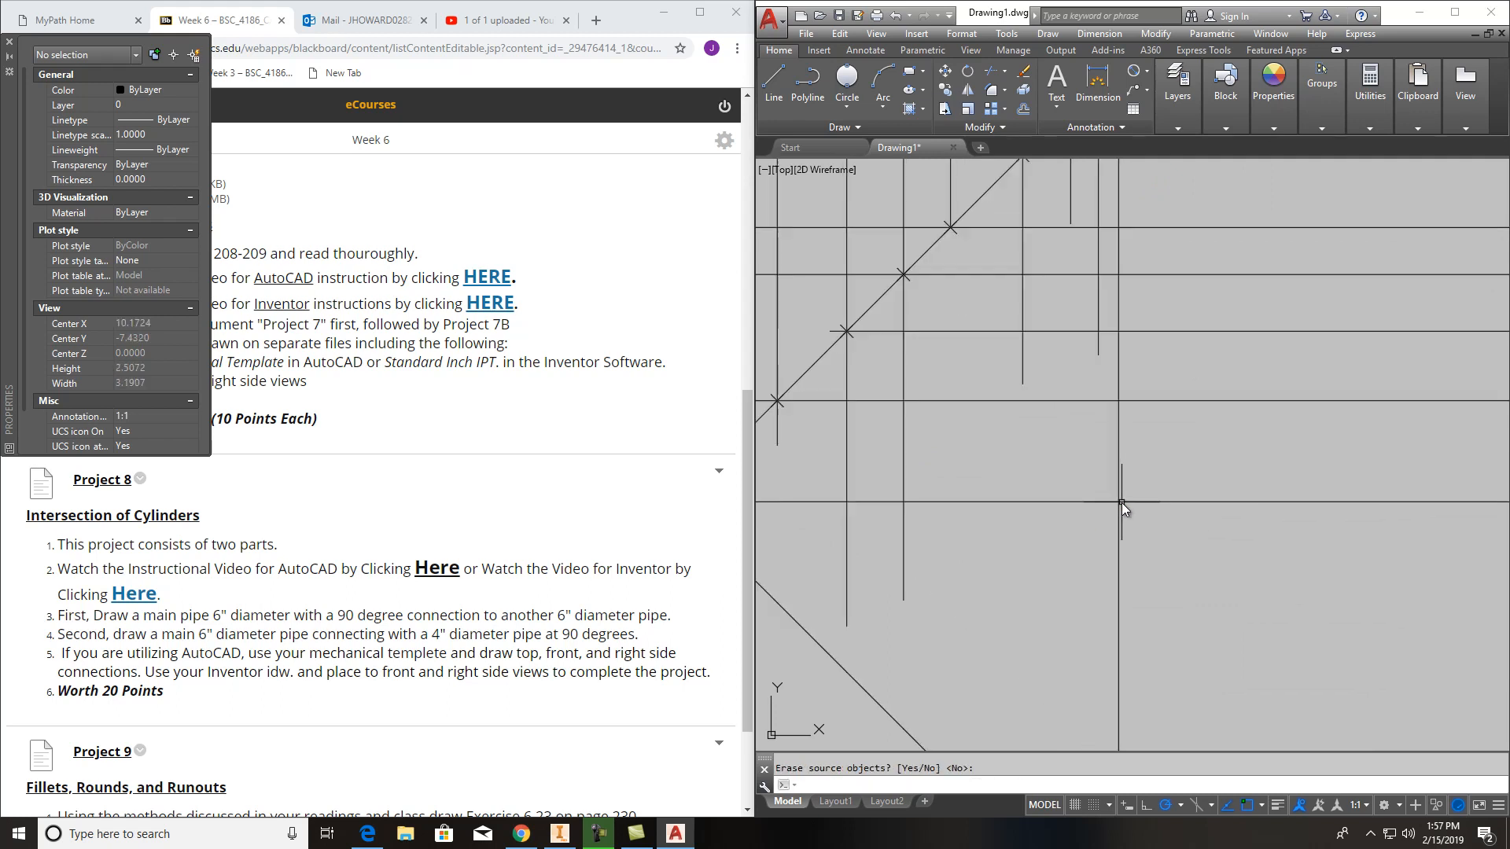
pyautogui.moveTo(1182, 549); pyautogui.dragTo(1120, 552, button='middle')
pyautogui.press('Escape')
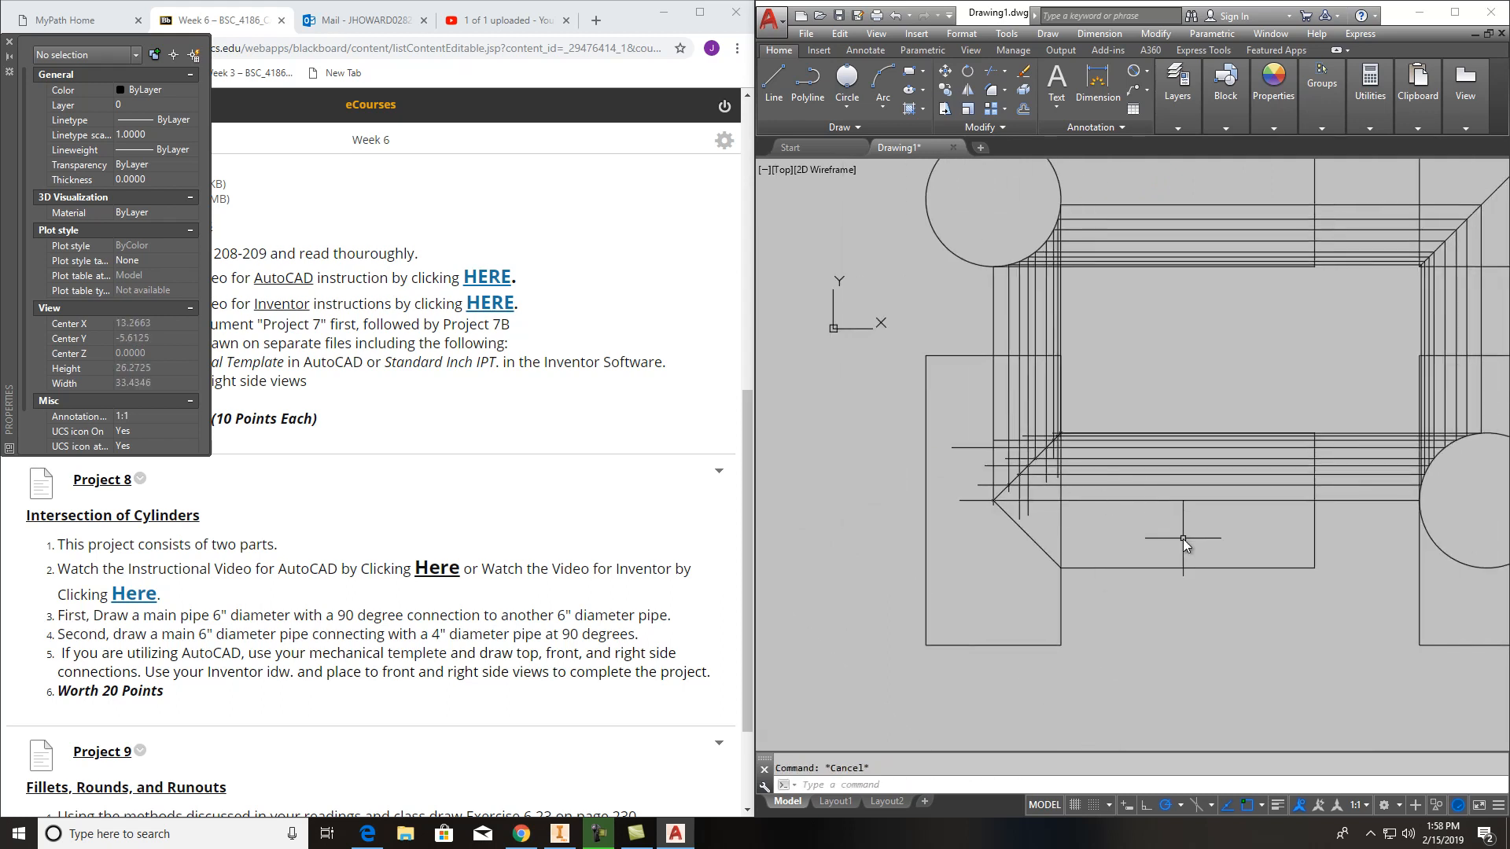
# Delete the projection lines linking the top, front and side views, keeping the pipe outlines, intersection points and both polylines
pyautogui.click(1356, 544)
pyautogui.click(1346, 409)
pyautogui.click(1071, 302)
pyautogui.click(942, 303)
pyautogui.press('Delete')
pyautogui.moveTo(1273, 362); pyautogui.dragTo(1051, 449, button='middle')
pyautogui.click(1159, 398)
pyautogui.click(1133, 268)
pyautogui.press('Delete')
pyautogui.click(1279, 404)
pyautogui.click(1170, 403)
pyautogui.press('Delete')
pyautogui.moveTo(1046, 534); pyautogui.dragTo(1126, 440, button='middle')
pyautogui.scroll(5, 841, 470)
pyautogui.moveTo(993, 483)
pyautogui.mouseDown(button='middle')
pyautogui.moveTo(1039, 454)
pyautogui.moveTo(1032, 438)
pyautogui.mouseUp(button='middle')
pyautogui.press('Escape')
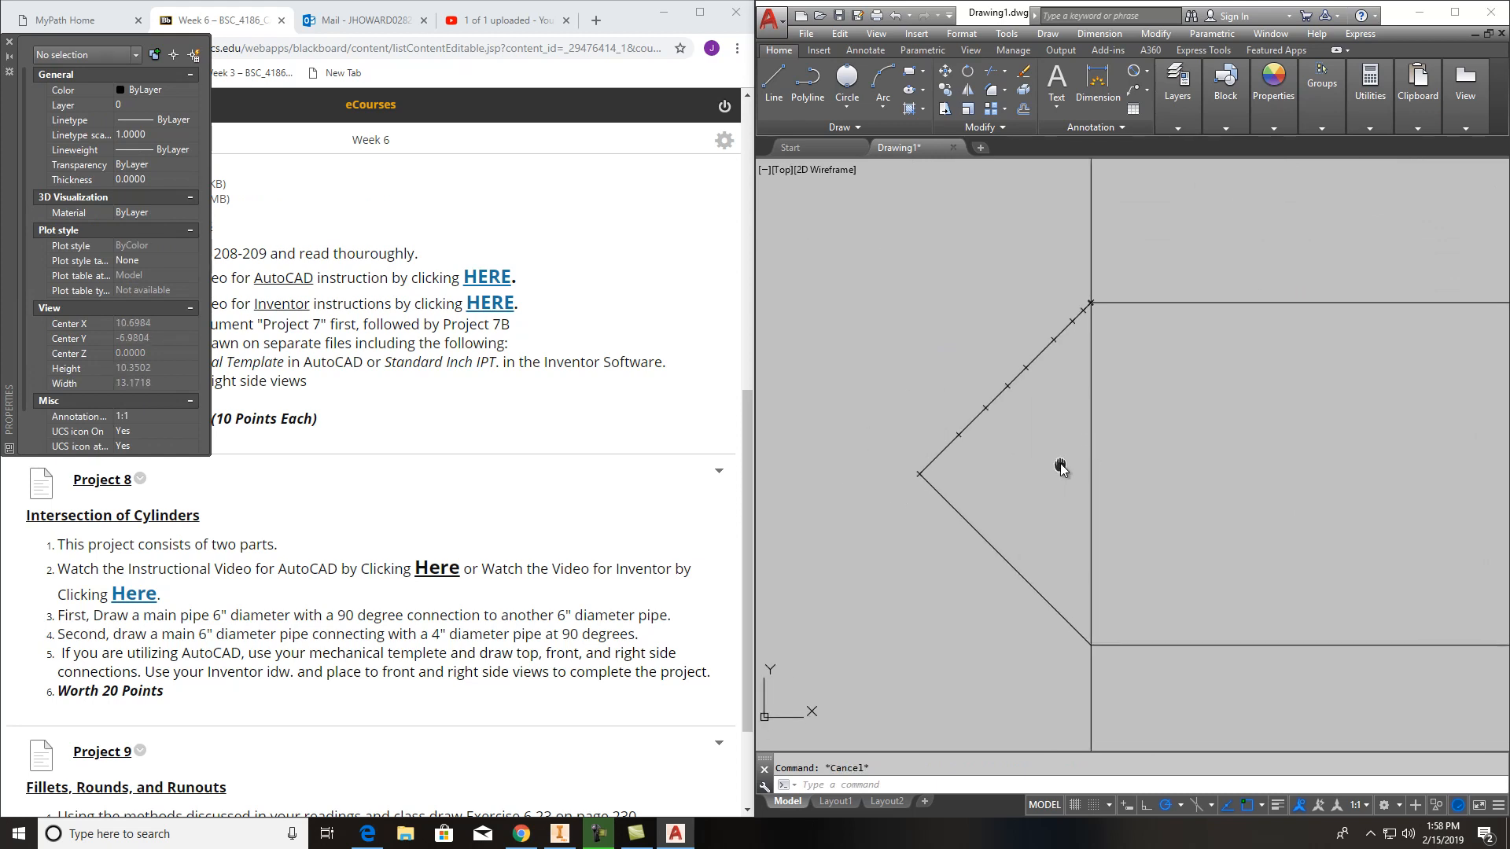
# Trim the main pipe's edge between the two intersection curve ends in the front view
pyautogui.click(1002, 73)
pyautogui.press('Return')
pyautogui.click(1090, 391)
pyautogui.scroll(-2, 1121, 449)
pyautogui.scroll(-4, 1122, 450)
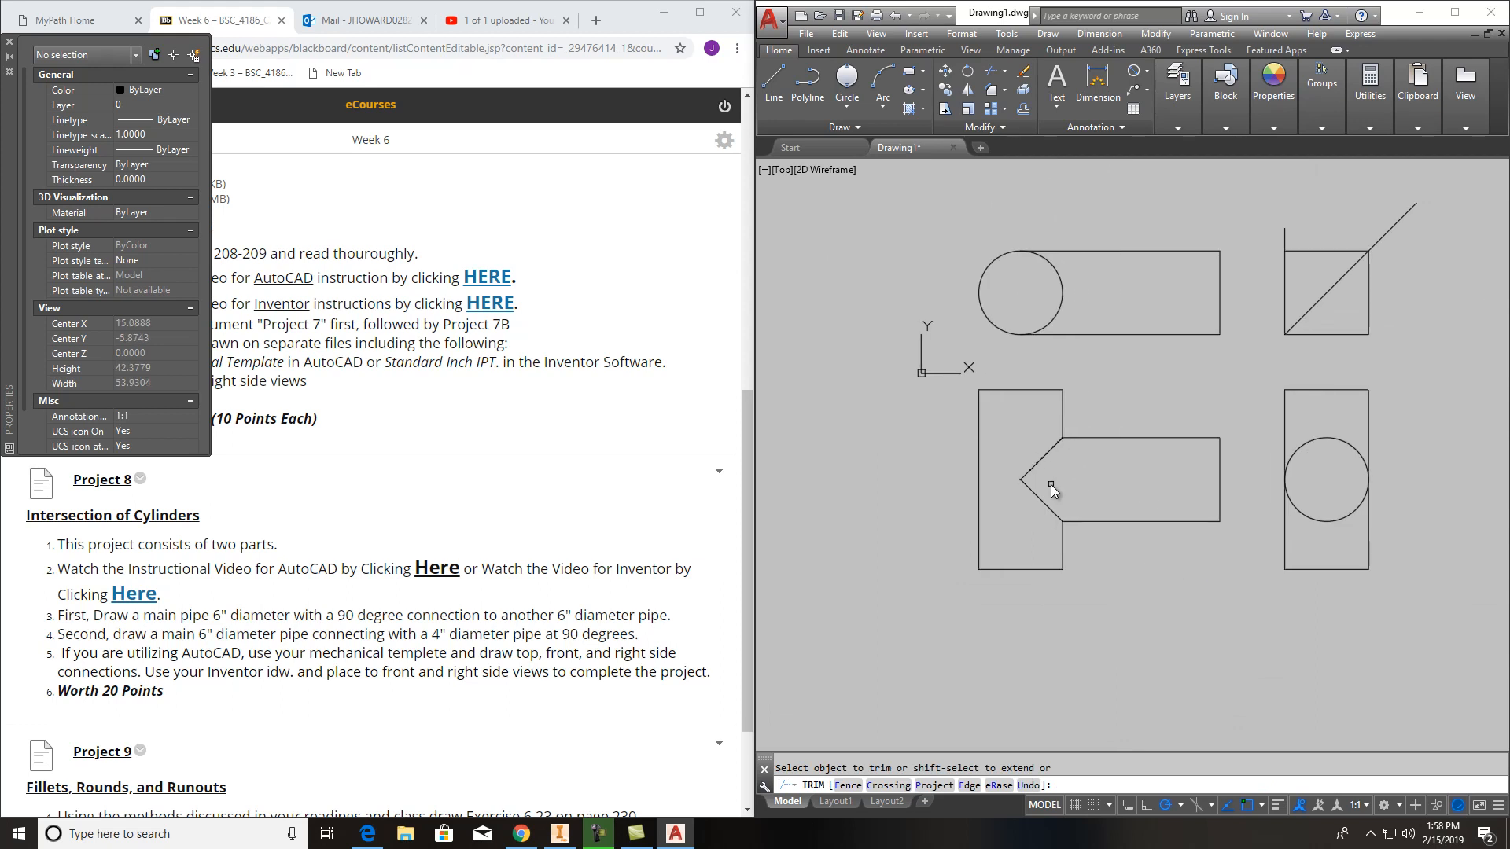
pyautogui.scroll(2, 1051, 485)
pyautogui.press('Escape')
pyautogui.scroll(-5, 1106, 493)
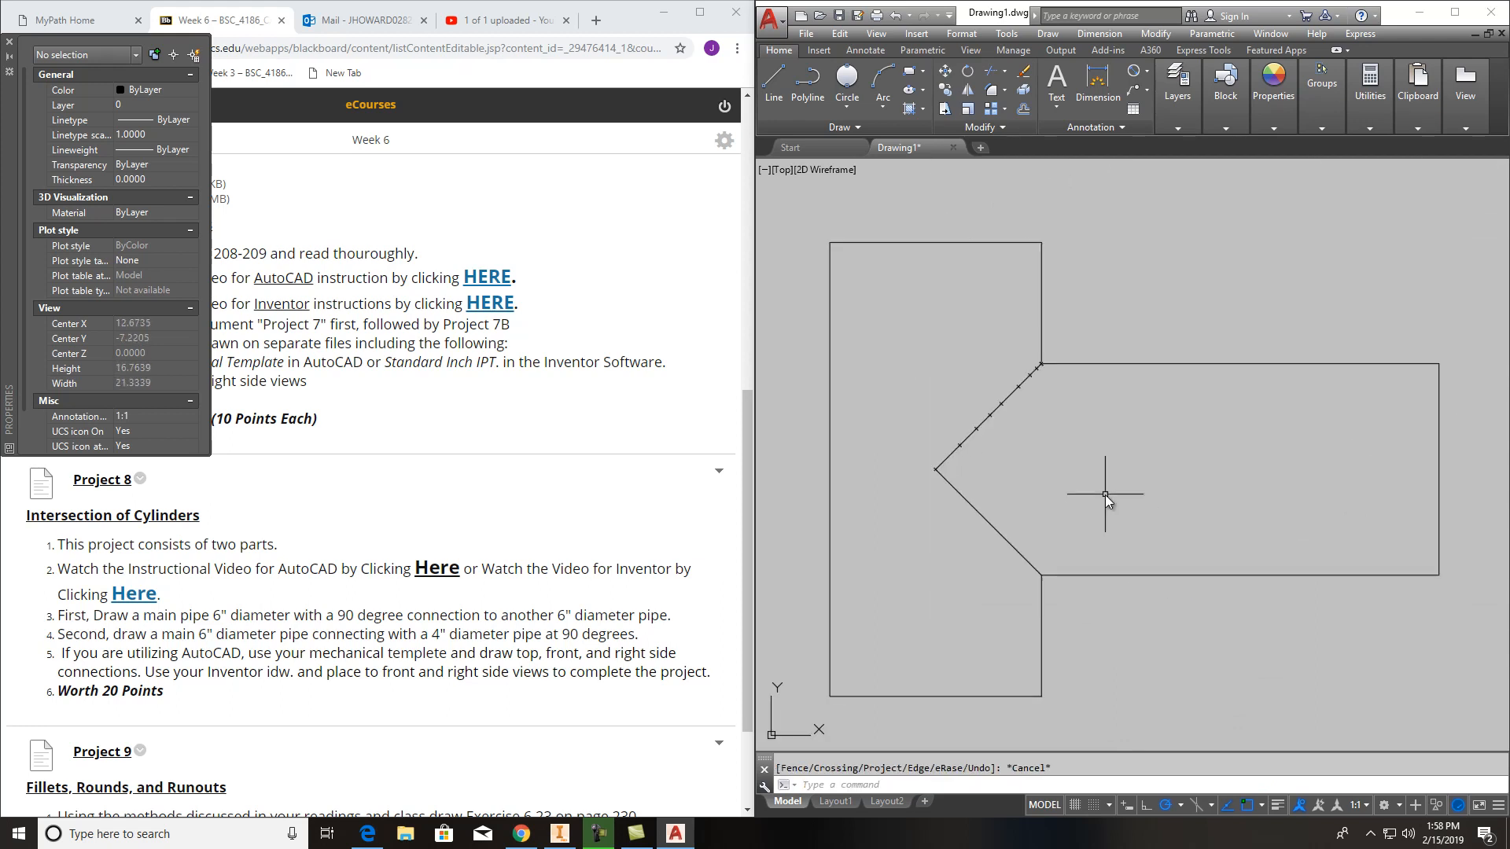
# Copy all three views horizontally about 34 units to the right of the originals
pyautogui.moveTo(1133, 526)
pyautogui.mouseDown(button='middle')
pyautogui.moveTo(1058, 512)
pyautogui.moveTo(950, 460)
pyautogui.mouseUp(button='middle')
pyautogui.click(1124, 512)
pyautogui.click(823, 310)
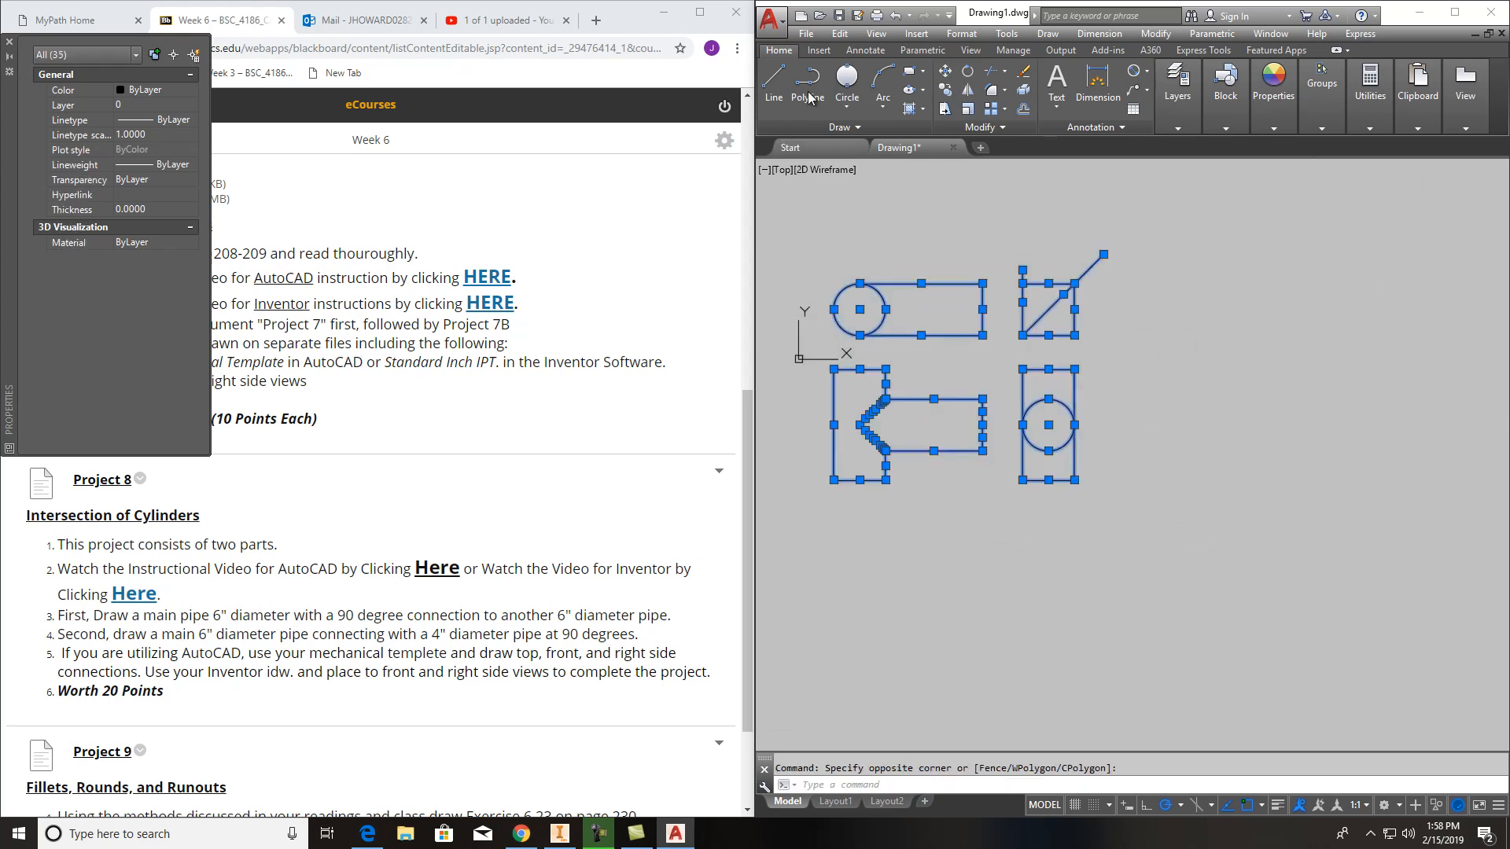
pyautogui.click(945, 89)
pyautogui.click(982, 335)
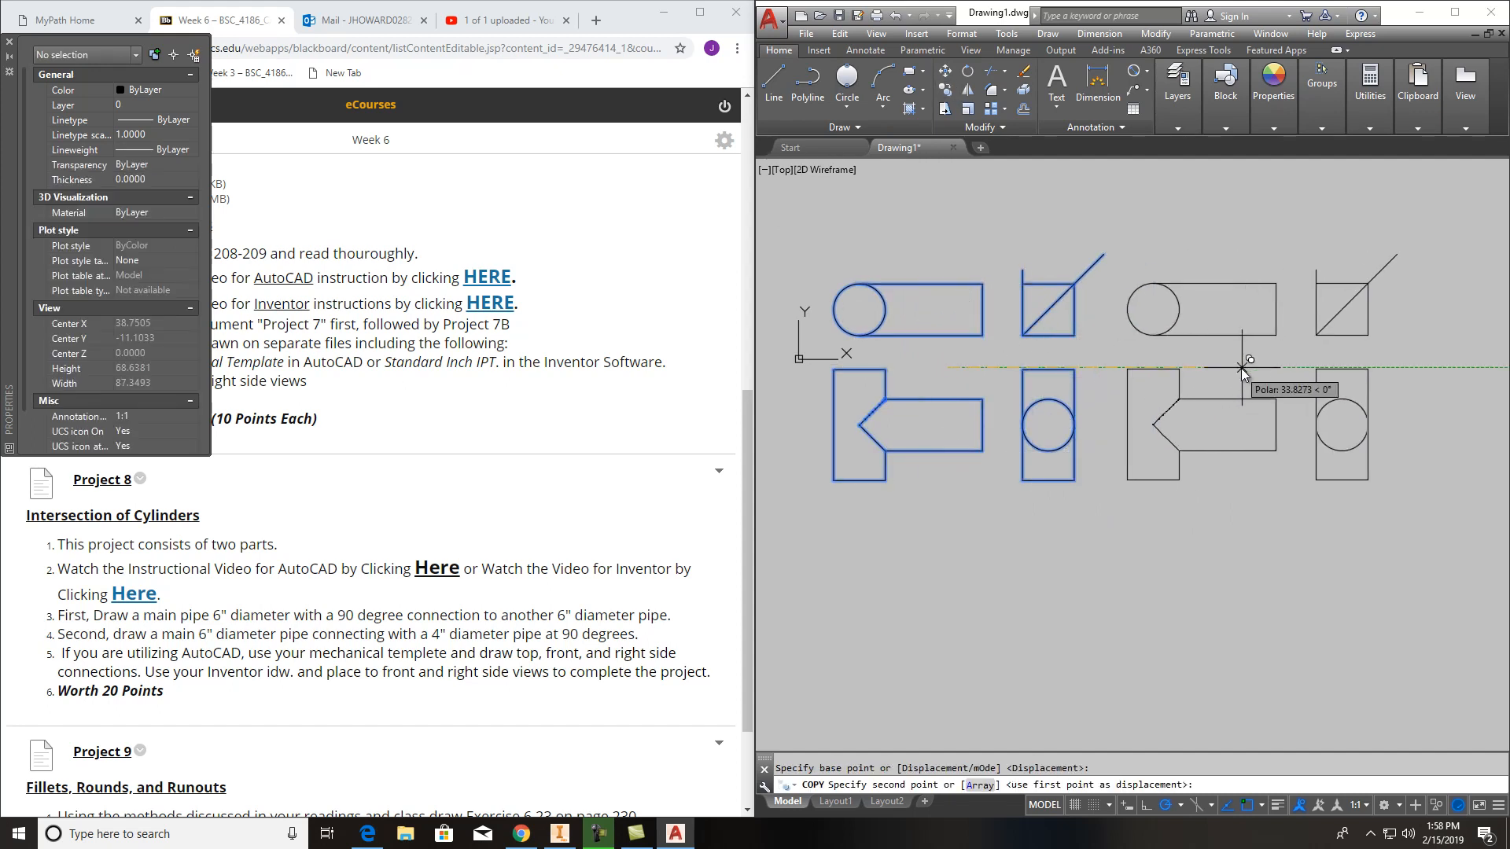
pyautogui.click(1247, 364)
pyautogui.press('Escape')
# Erase the intersection polylines and the points nearest the vertex in the copied front view
pyautogui.moveTo(1247, 365)
pyautogui.mouseDown(button='middle')
pyautogui.moveTo(1222, 447)
pyautogui.moveTo(1130, 525)
pyautogui.mouseUp(button='middle')
pyautogui.scroll(2, 1098, 483)
pyautogui.click(1072, 474)
pyautogui.click(1026, 379)
pyautogui.press('Delete')
# Erase the remaining intersection points up to the upper pipe corner in the copied front view
pyautogui.scroll(5, 1089, 419)
pyautogui.click(1069, 446)
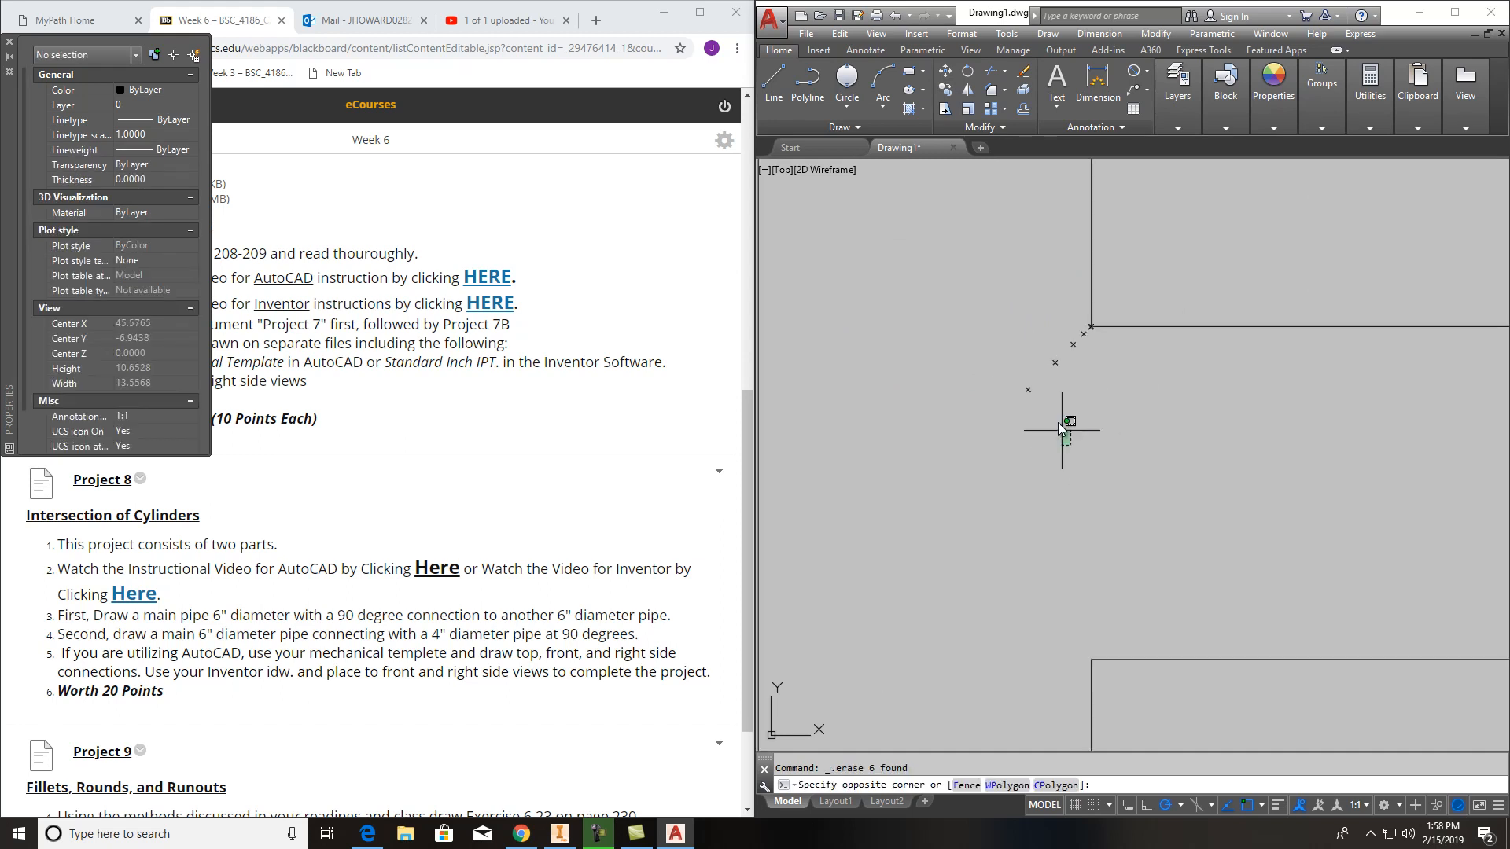
pyautogui.click(1022, 330)
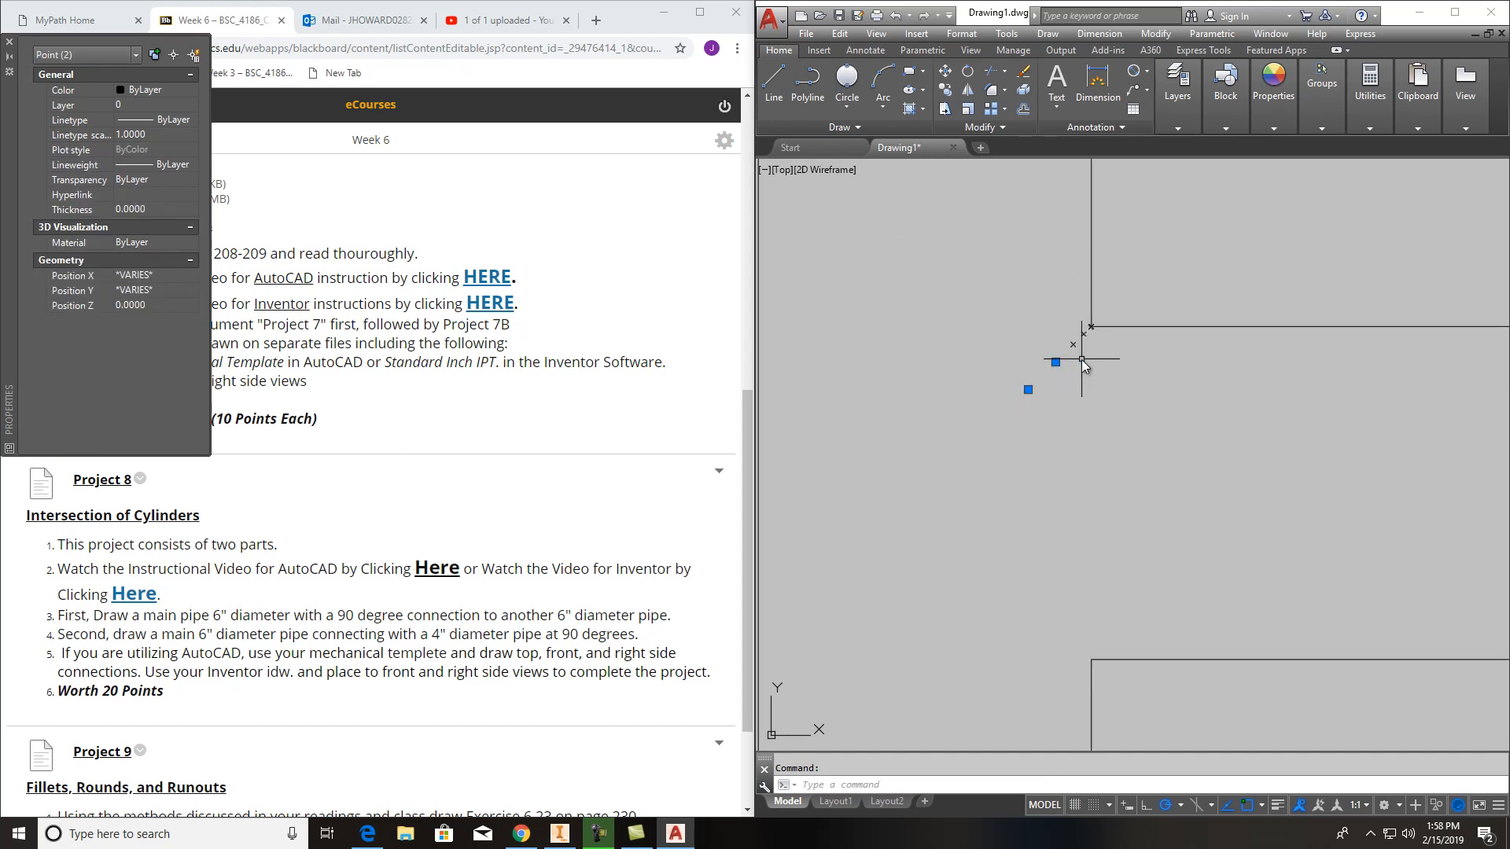
pyautogui.press('Delete')
pyautogui.scroll(2, 1089, 354)
pyautogui.click(1099, 375)
pyautogui.click(1024, 304)
pyautogui.press('Delete')
pyautogui.moveTo(1098, 339); pyautogui.dragTo(1047, 378, button='middle')
pyautogui.scroll(5, 1044, 352)
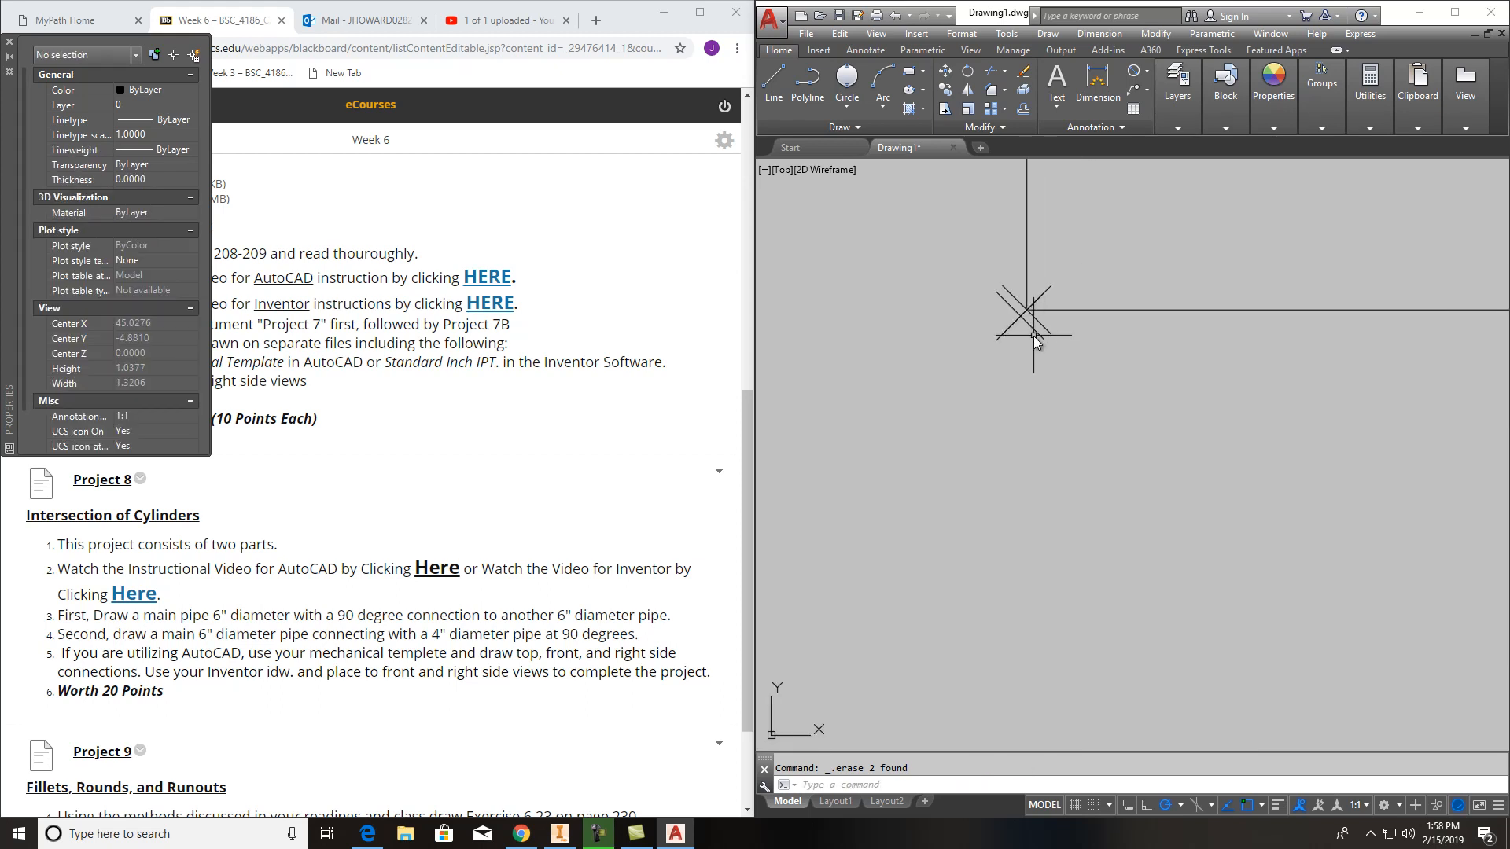
pyautogui.click(1033, 329)
pyautogui.press('Delete')
pyautogui.scroll(-5, 1056, 373)
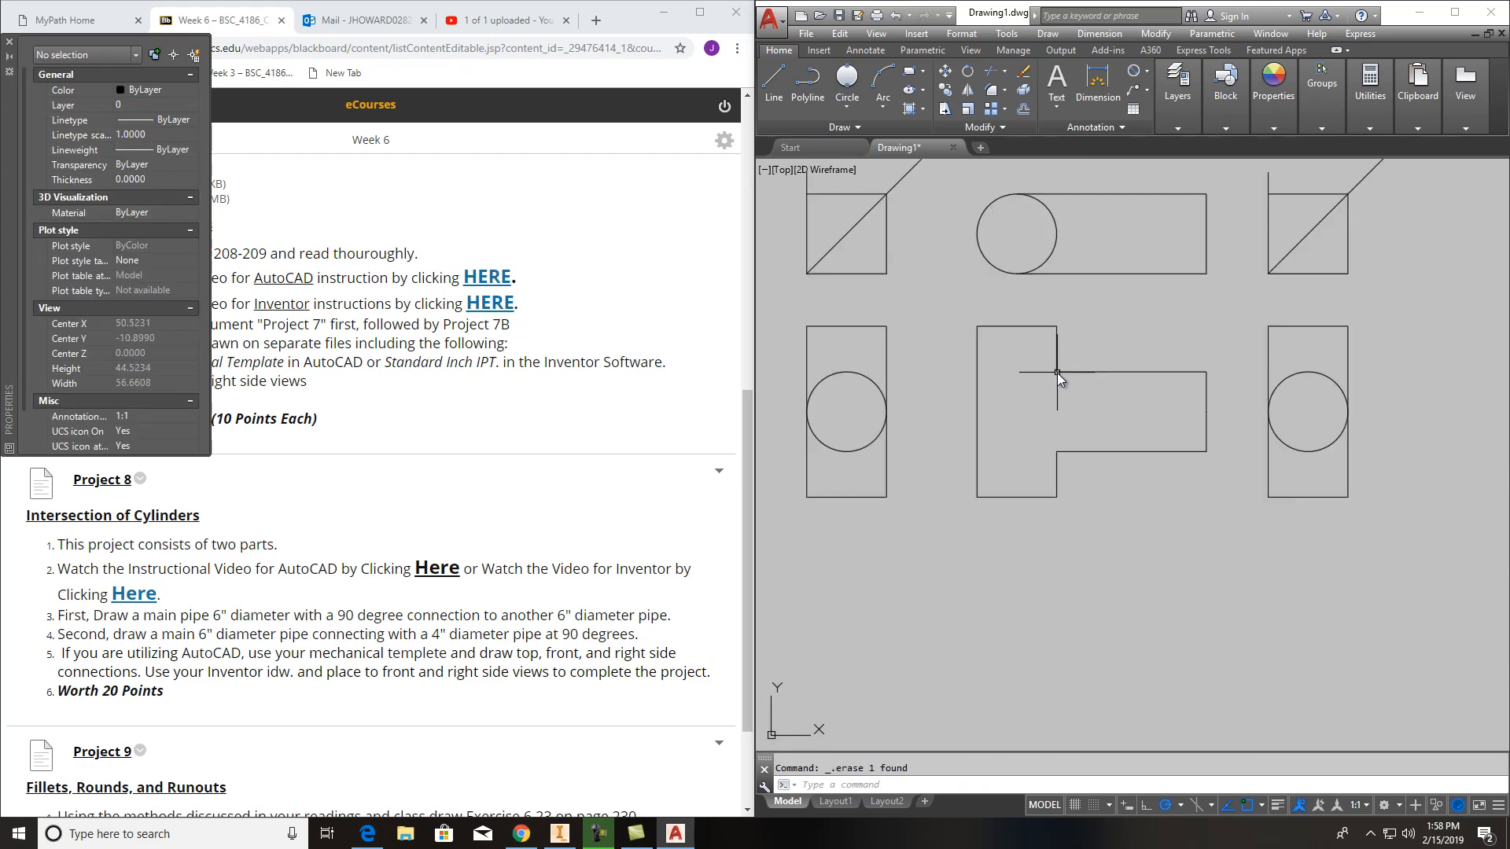
# Set the diameter of the branch pipe circle in the copied side view to 4
pyautogui.press('Escape')
pyautogui.click(1336, 382)
pyautogui.rightClick(1337, 380)
pyautogui.click(1394, 736)
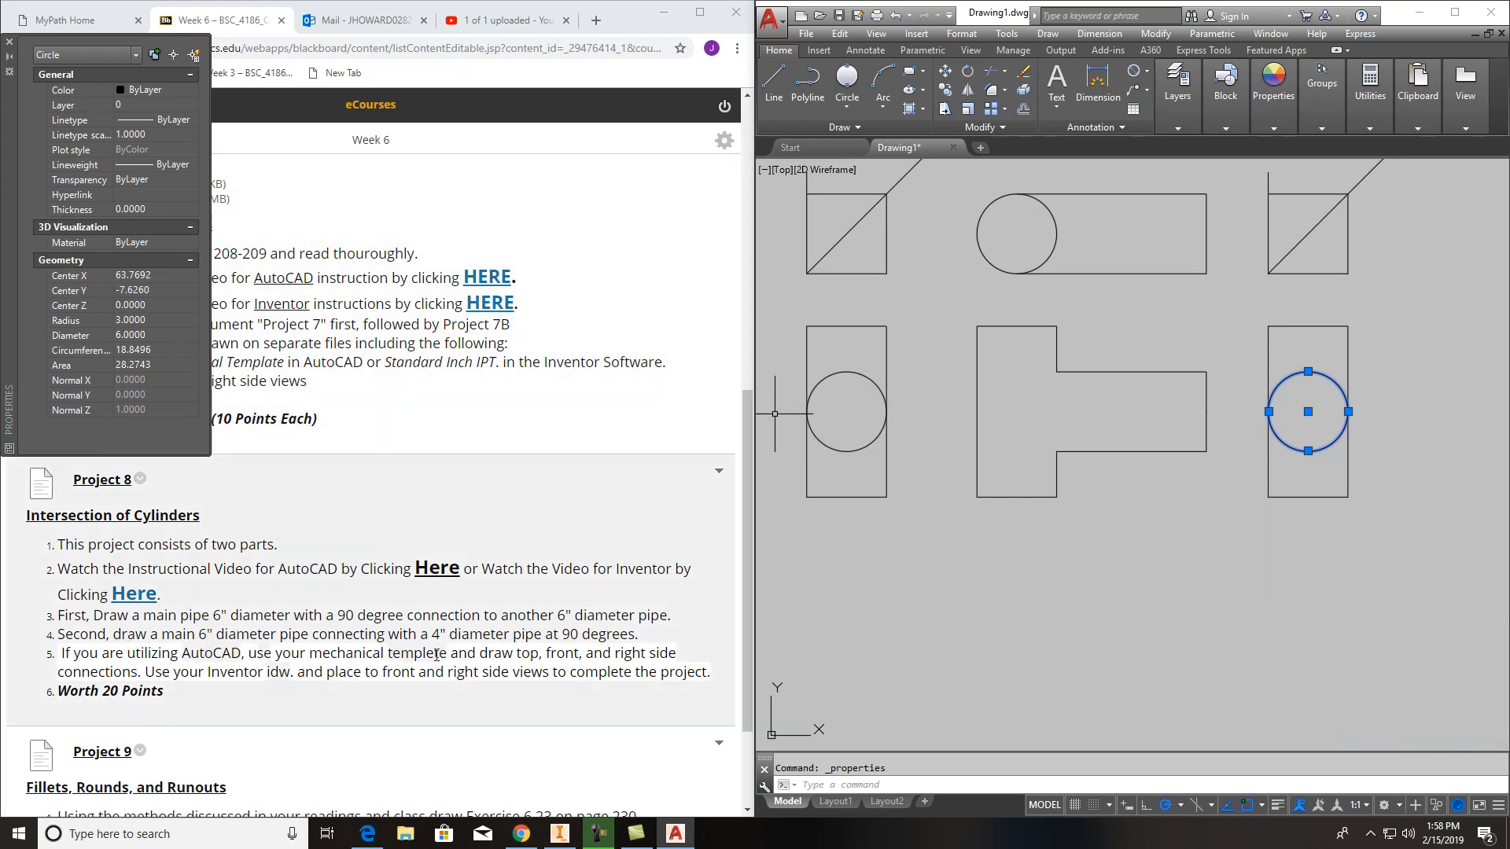
pyautogui.click(136, 334)
pyautogui.write('4')
pyautogui.press('Return')
pyautogui.press('Escape')
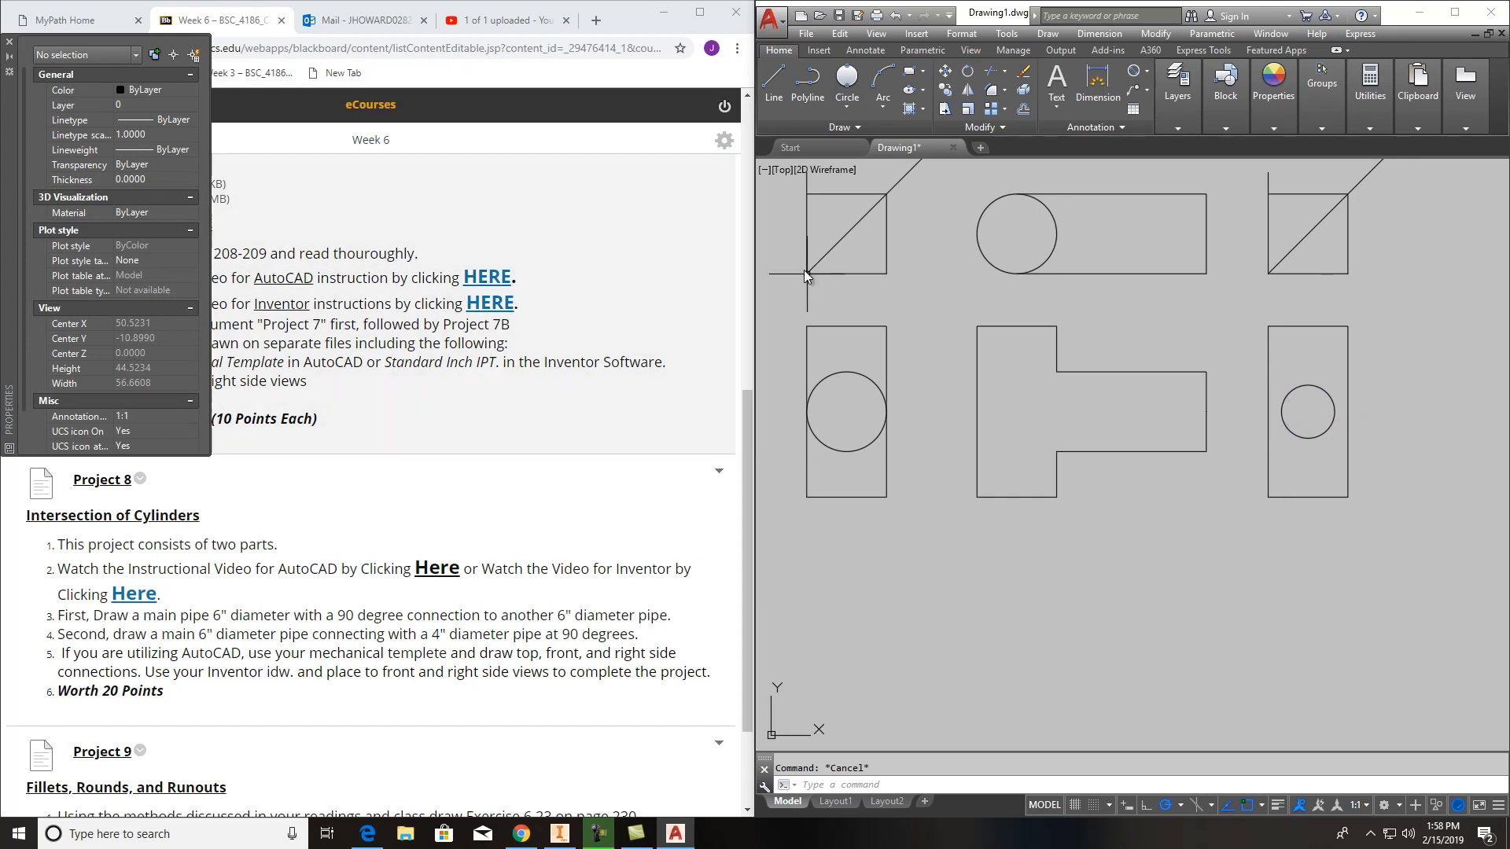
# Draw horizontal projection lines from the 4" circle's upper and lower quadrants to just inside the main pipe in the front view
pyautogui.click(773, 82)
pyautogui.click(1304, 385)
pyautogui.click(1051, 384)
pyautogui.press('Return')
pyautogui.press('Return')
pyautogui.click(1294, 441)
pyautogui.click(1048, 439)
pyautogui.press('Escape')
# Stretch the upper segment of the main pipe's right edge down to close the gap in the copied front view
pyautogui.click(1055, 355)
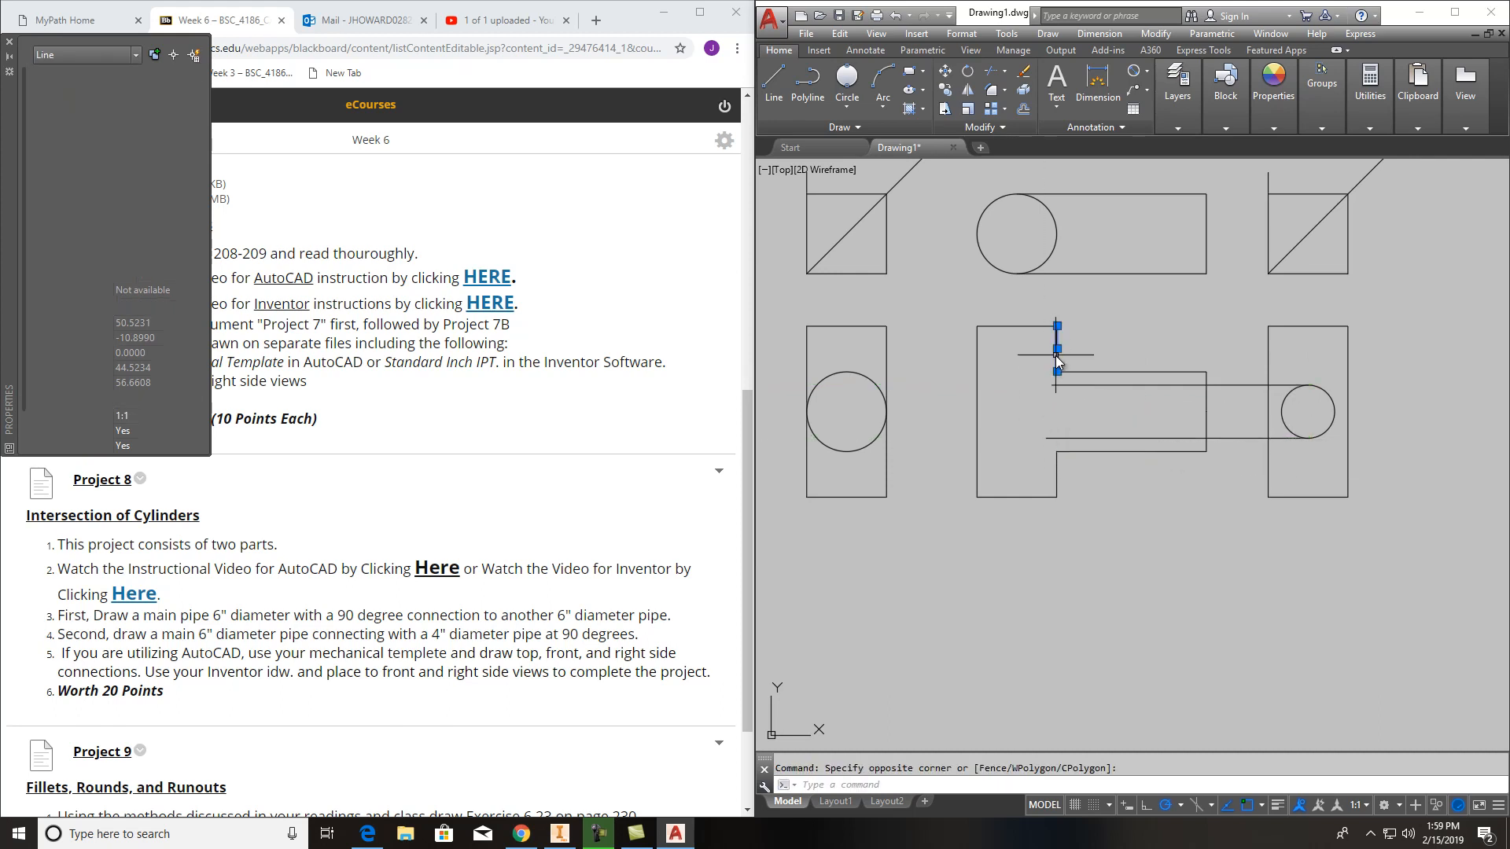
pyautogui.click(1057, 371)
pyautogui.press('Escape')
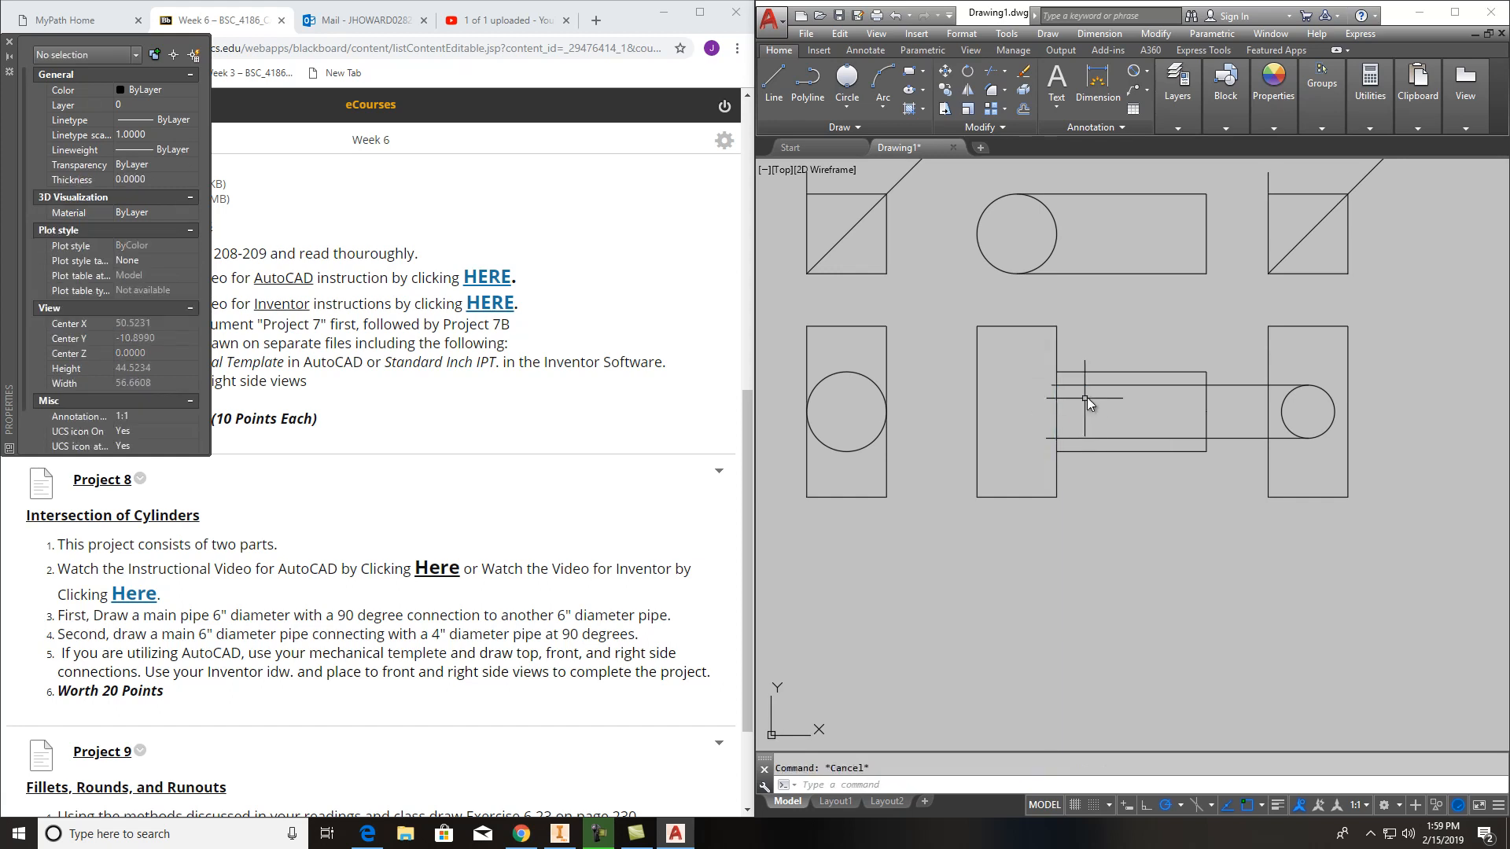
# Erase the old upper and lower 6" branch edges in the copied front view
pyautogui.click(1172, 373)
pyautogui.press('Delete')
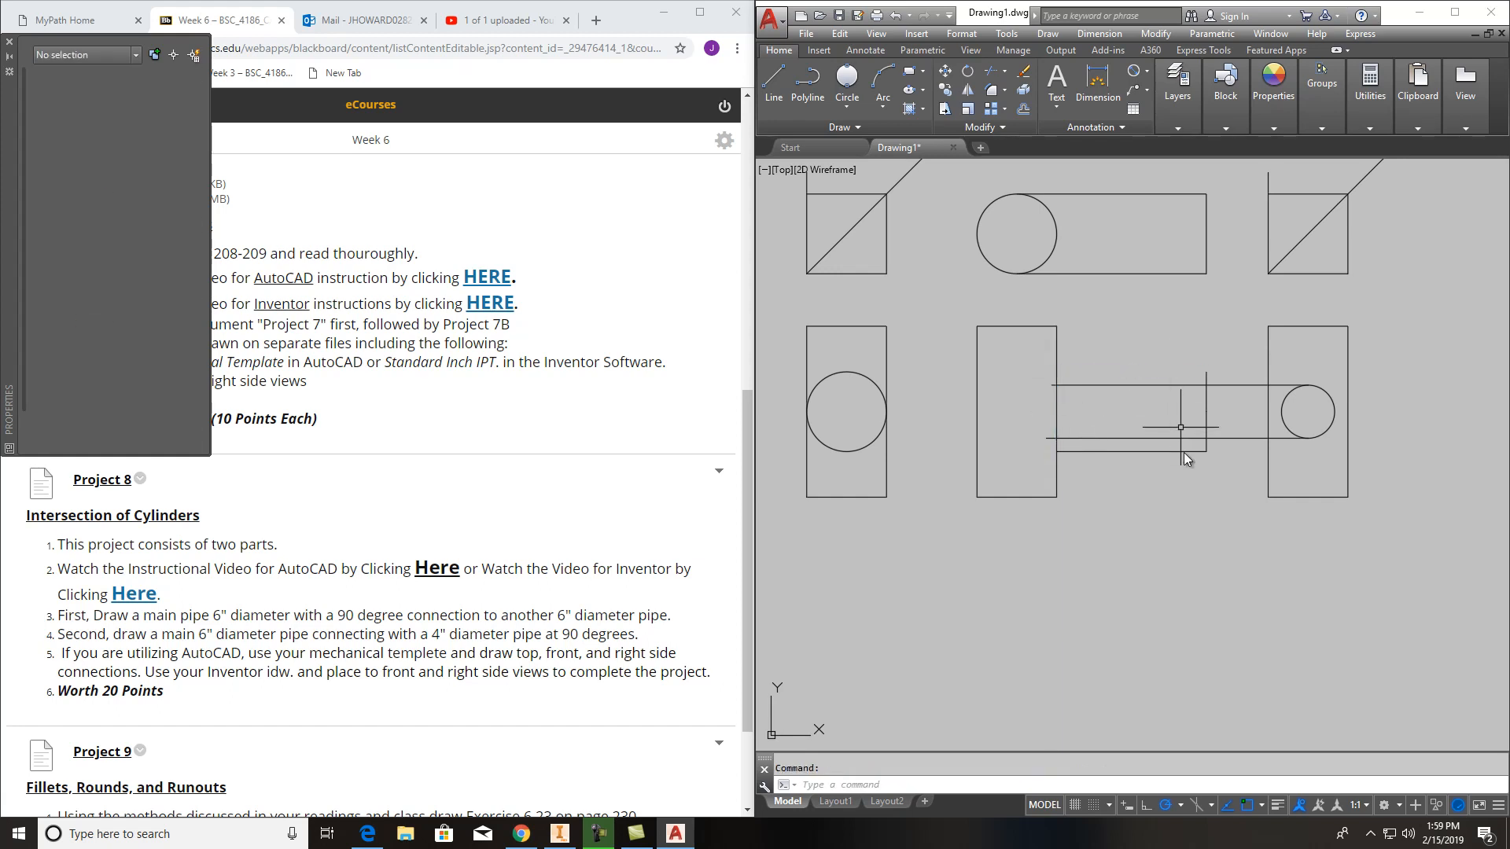
pyautogui.click(1170, 469)
pyautogui.click(1163, 447)
pyautogui.press('Delete')
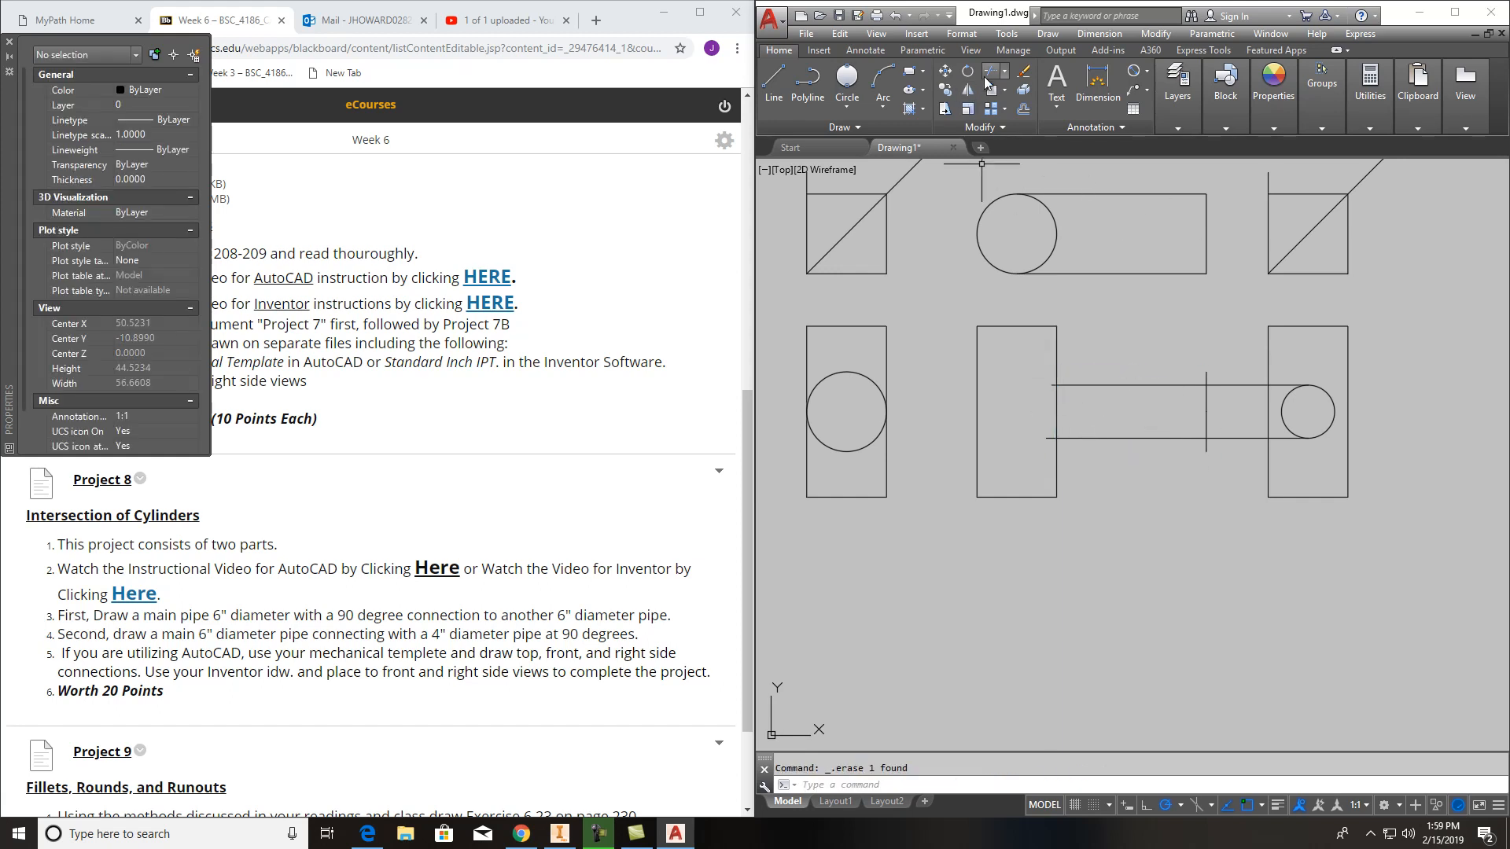
# Trim the projection lines beyond the branch's end and inside the main pipe, plus the end edge's overhangs, in the front view
pyautogui.rightClick(1272, 564)
pyautogui.click(990, 78)
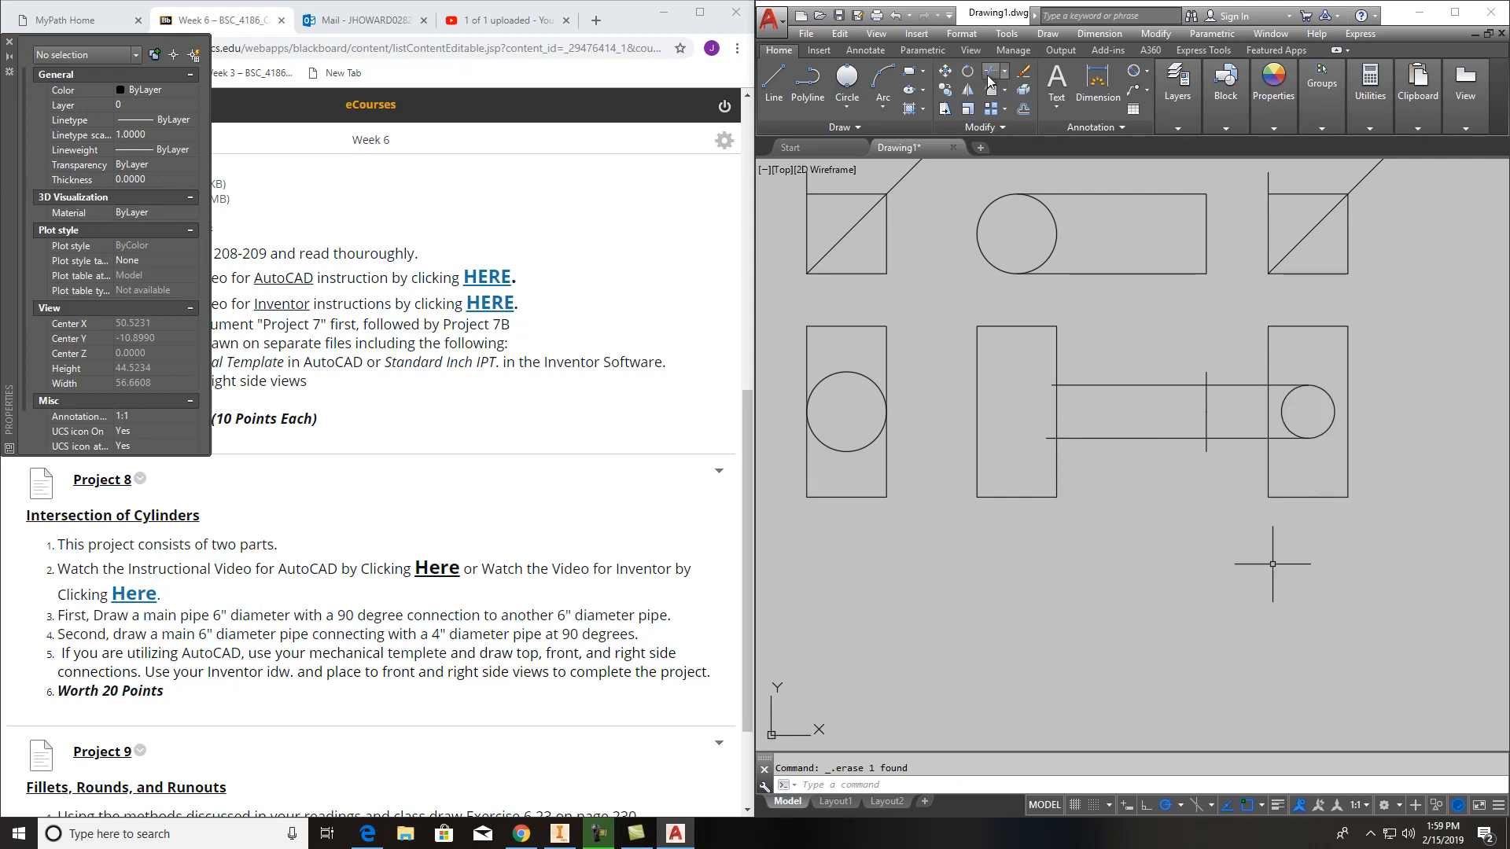
pyautogui.rightClick(1216, 409)
pyautogui.click(1235, 461)
pyautogui.click(1229, 400)
pyautogui.click(1224, 378)
pyautogui.click(1203, 379)
pyautogui.click(1233, 393)
pyautogui.click(1224, 357)
pyautogui.click(1219, 457)
pyautogui.click(1200, 446)
pyautogui.click(1051, 449)
pyautogui.click(1045, 378)
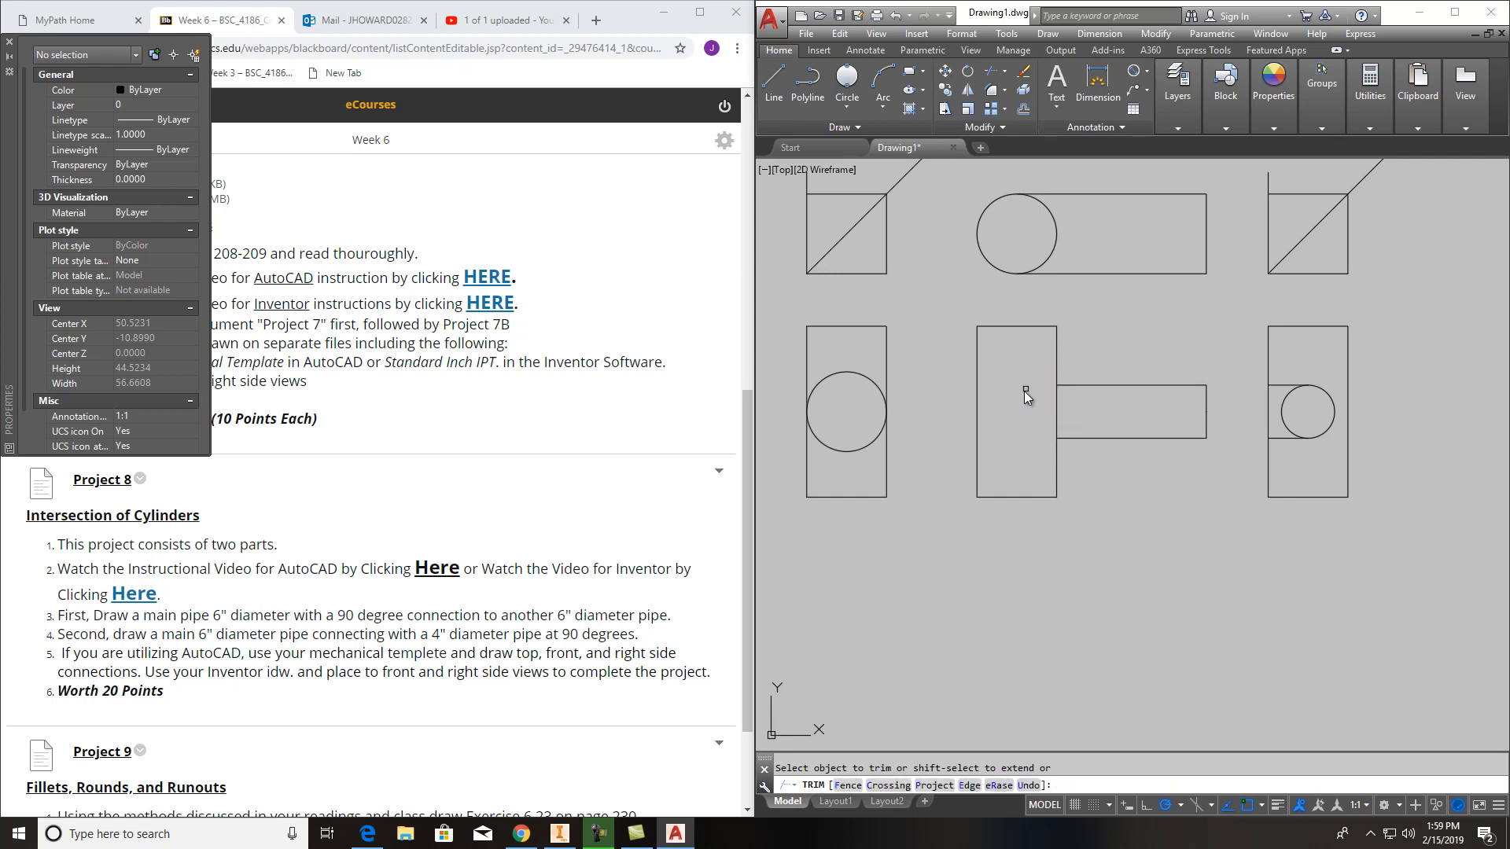
pyautogui.press('Escape')
# Project the 4" circle's right quadrant up to the 45-degree line and across to the main pipe circle in the top view
pyautogui.moveTo(1131, 329); pyautogui.dragTo(1109, 352, button='middle')
pyautogui.click(773, 82)
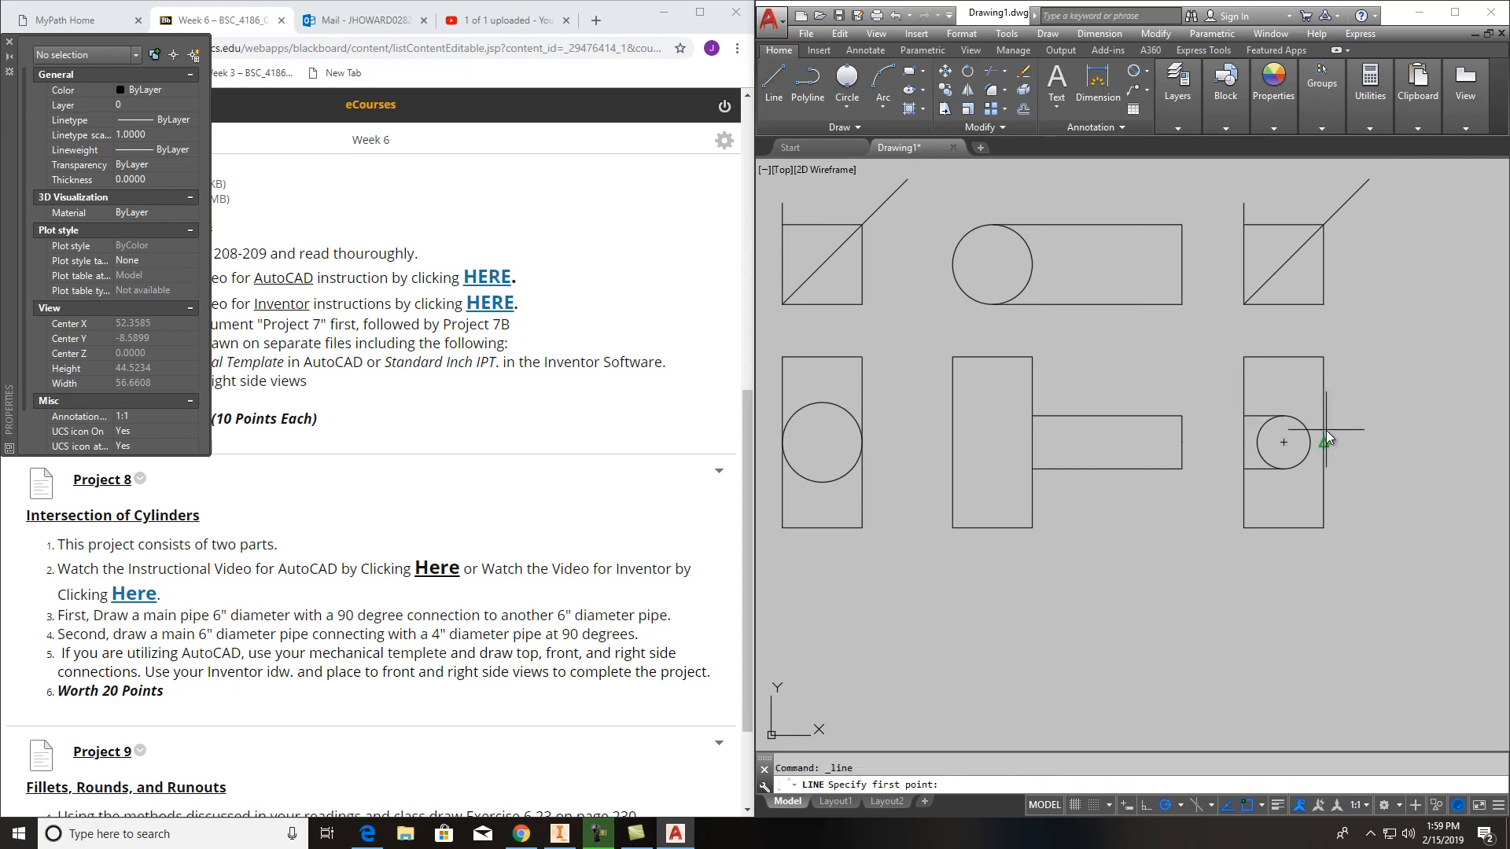
pyautogui.click(1309, 441)
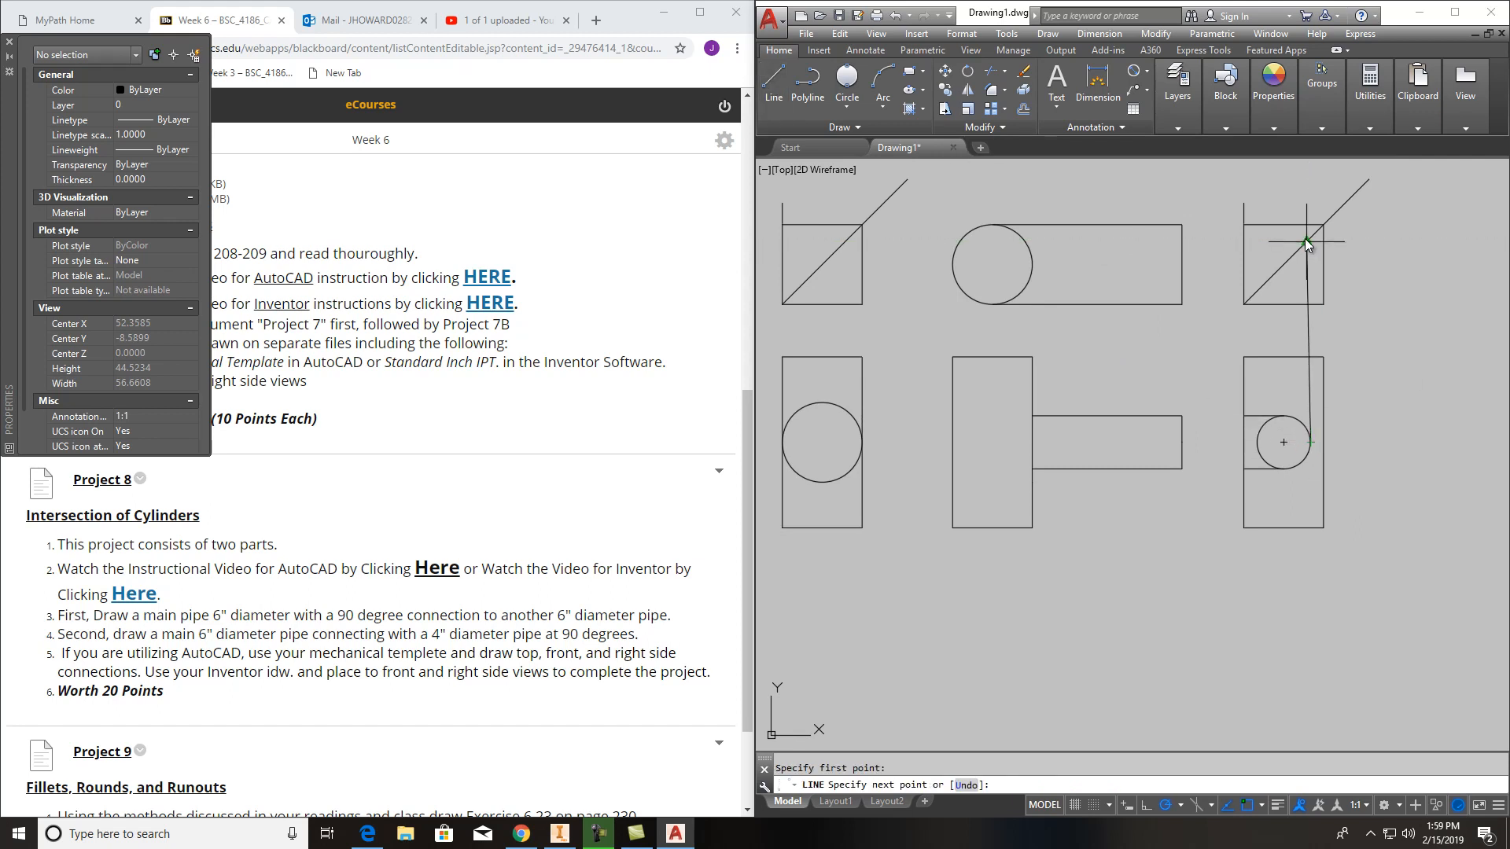
pyautogui.scroll(2, 1300, 243)
pyautogui.click(1322, 231)
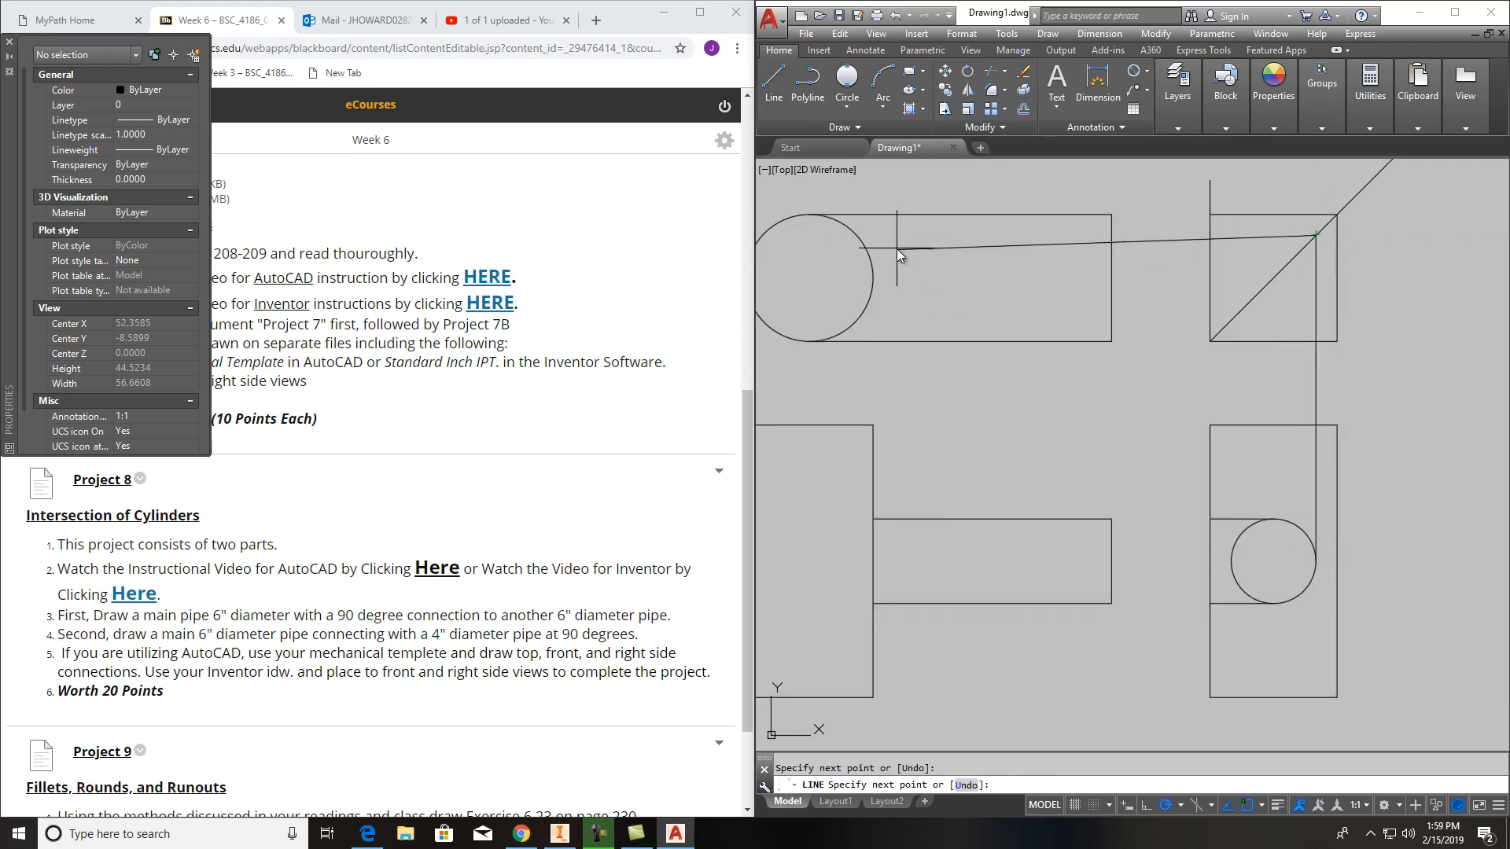
pyautogui.click(854, 233)
pyautogui.press('Return')
pyautogui.press('Return')
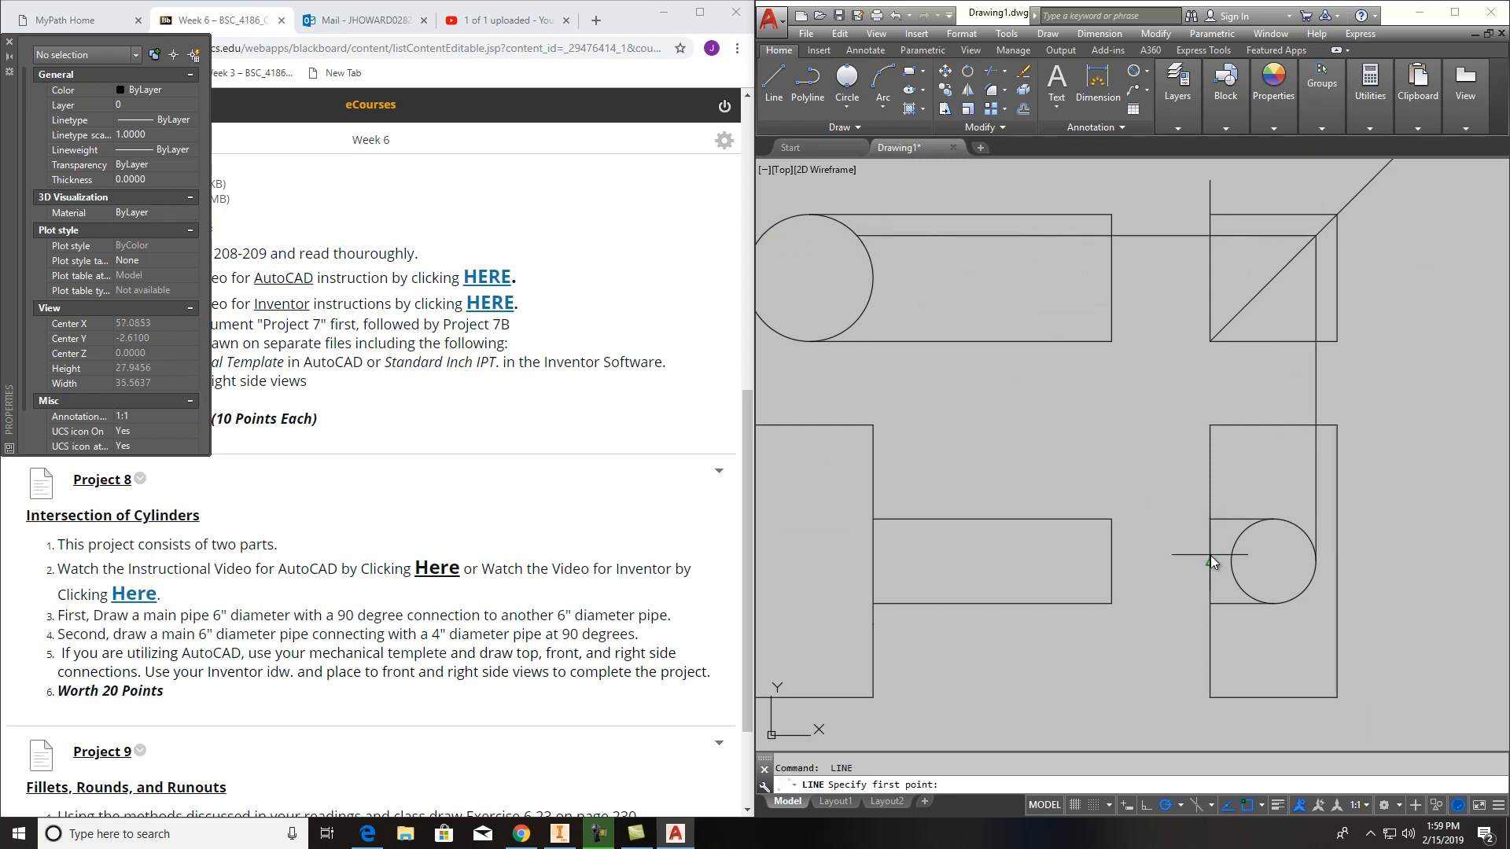
# Project the 4" circle's left quadrant up to the 45-degree line and across to the top view's main pipe circle
pyautogui.click(1229, 563)
pyautogui.click(1234, 322)
pyautogui.click(864, 318)
pyautogui.press('Escape')
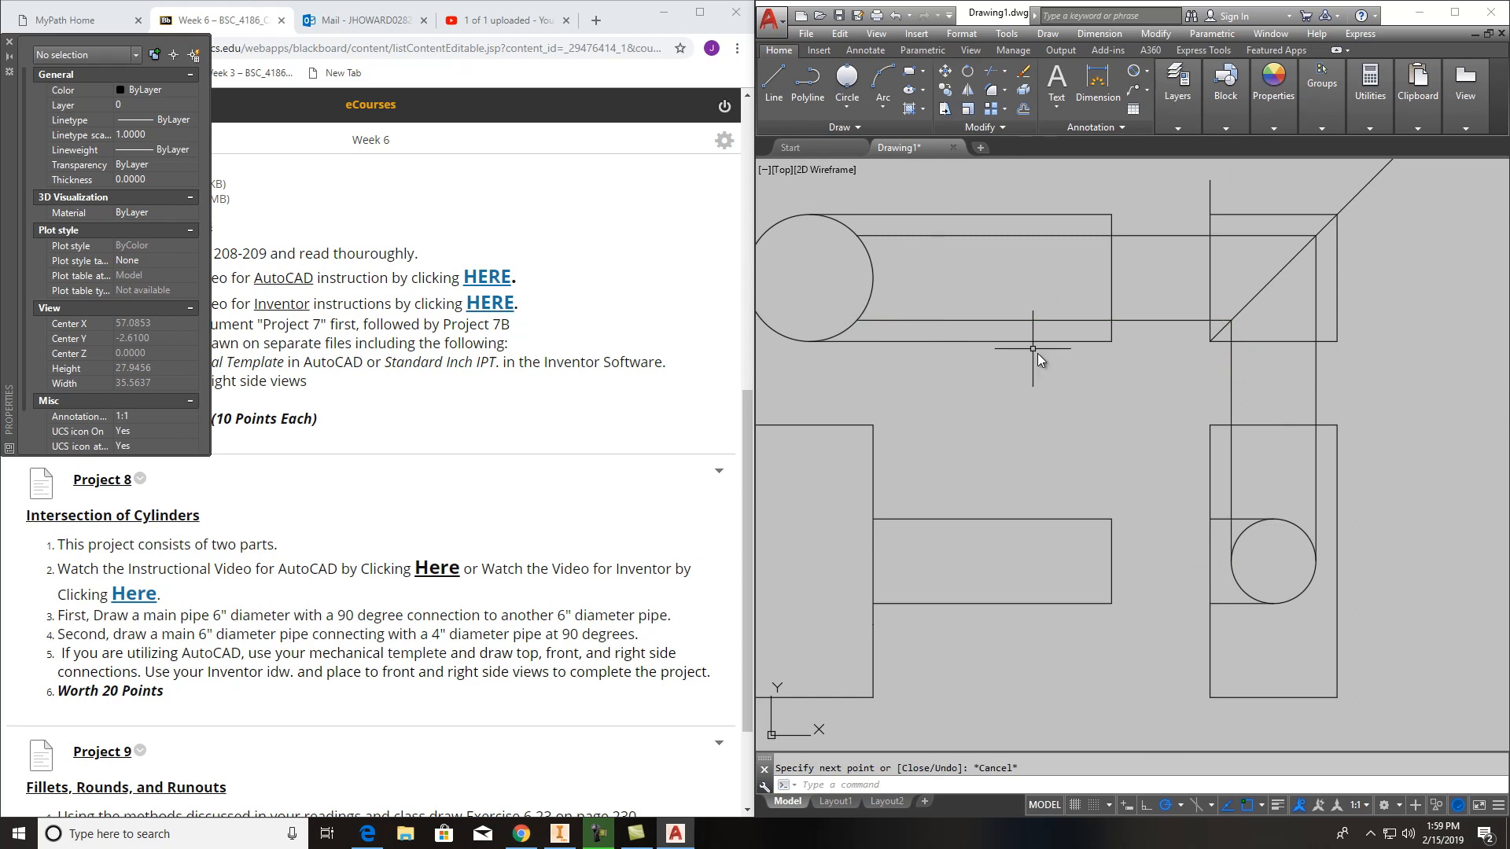
# Erase the old upper and lower 6" branch edges in the copied top view
pyautogui.scroll(-2, 1074, 466)
pyautogui.click(992, 71)
pyautogui.press('Return')
pyautogui.press('Escape')
pyautogui.click(1036, 311)
pyautogui.moveTo(1032, 307); pyautogui.dragTo(1033, 384)
pyautogui.press('Delete')
# Trim the projection lines beyond the branch's end and the end edge's overhangs in the copied top view
pyautogui.click(991, 70)
pyautogui.press('Return')
pyautogui.click(1124, 400)
pyautogui.click(1119, 300)
pyautogui.click(1107, 315)
pyautogui.click(1089, 302)
pyautogui.click(1104, 391)
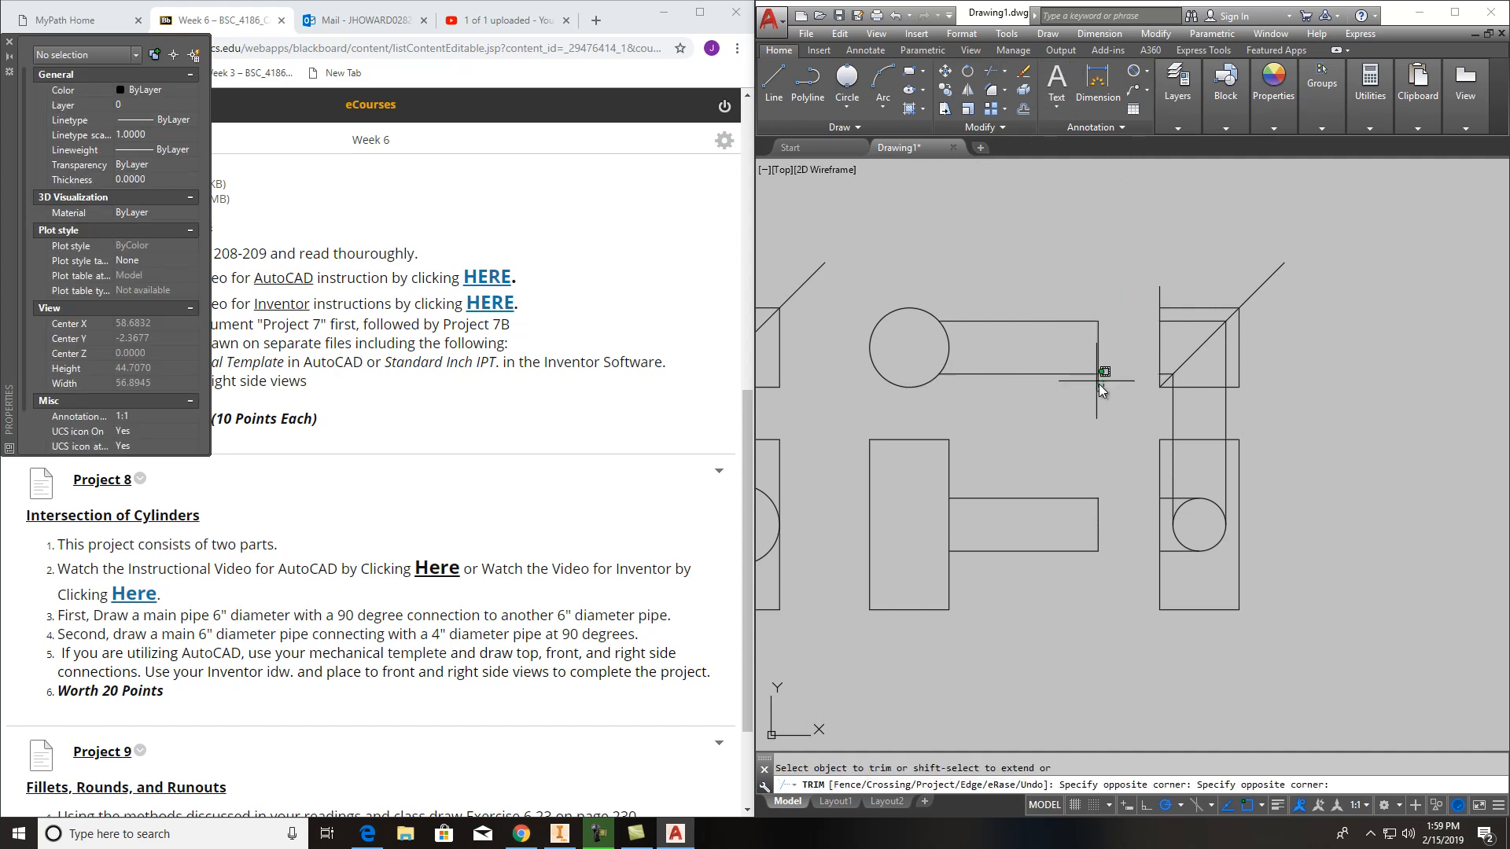
pyautogui.click(1091, 379)
pyautogui.press('Escape')
# Erase the vertical projection lines and the leftover horizontal line pieces around the copied side view and its 45-degree line
pyautogui.click(1234, 423)
pyautogui.click(1135, 412)
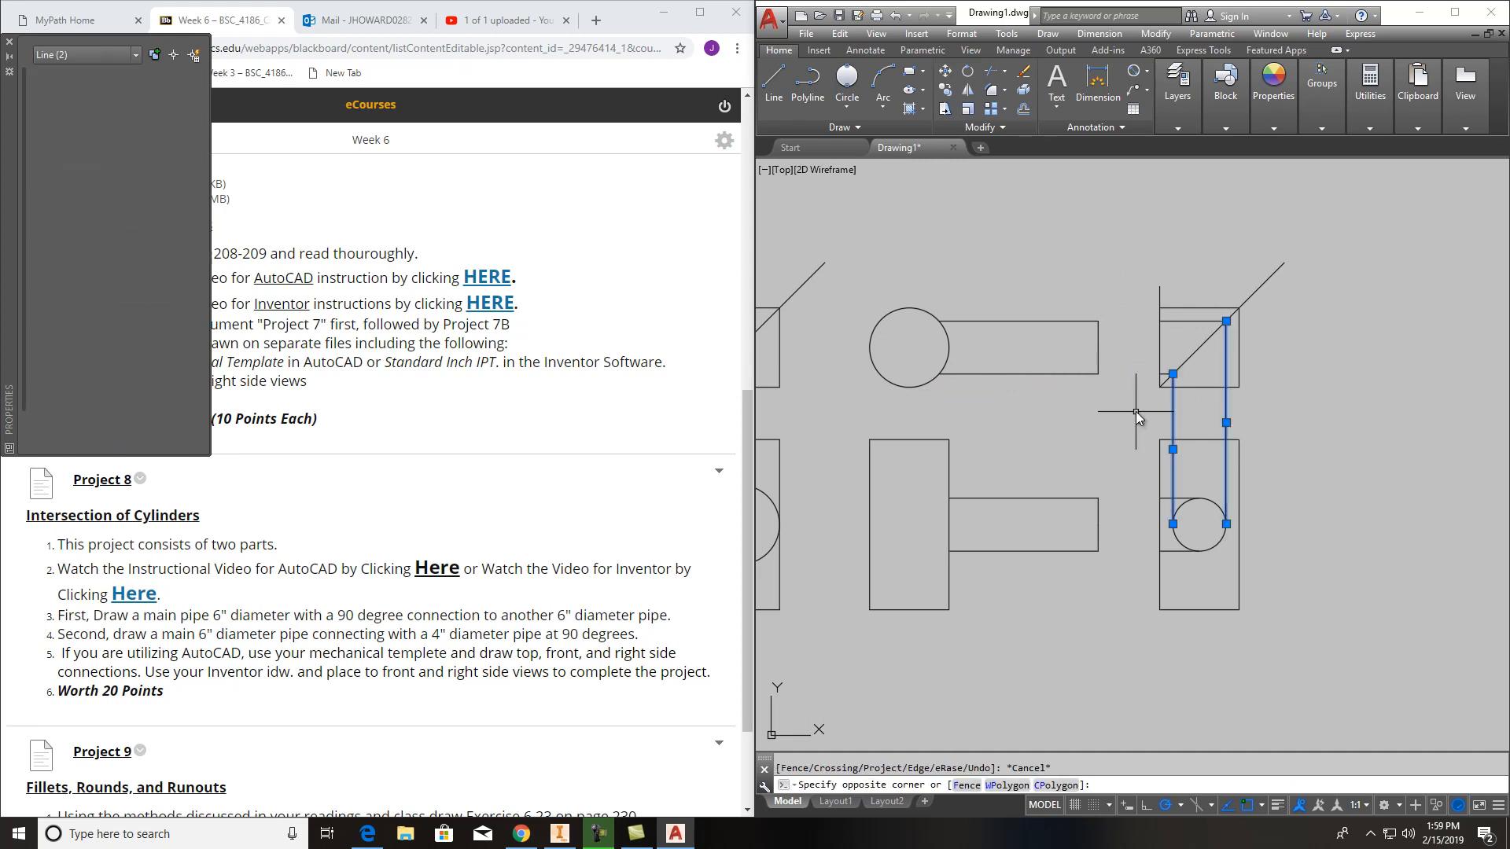
pyautogui.press('Delete')
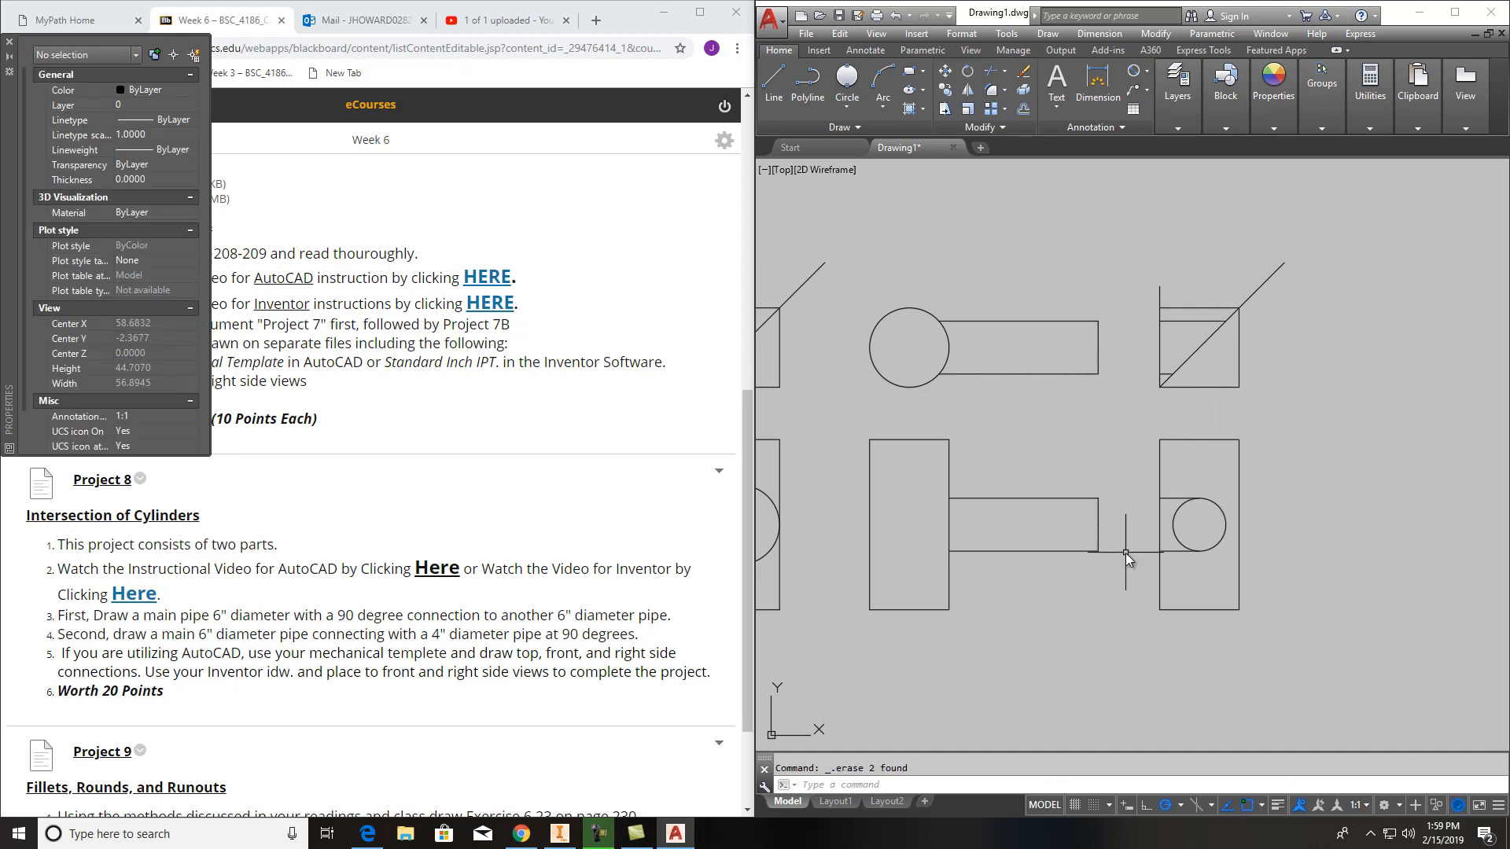
pyautogui.click(1168, 502)
pyautogui.click(1166, 551)
pyautogui.press('Delete')
pyautogui.click(1169, 373)
pyautogui.press('Delete')
pyautogui.click(1177, 321)
pyautogui.press('Delete')
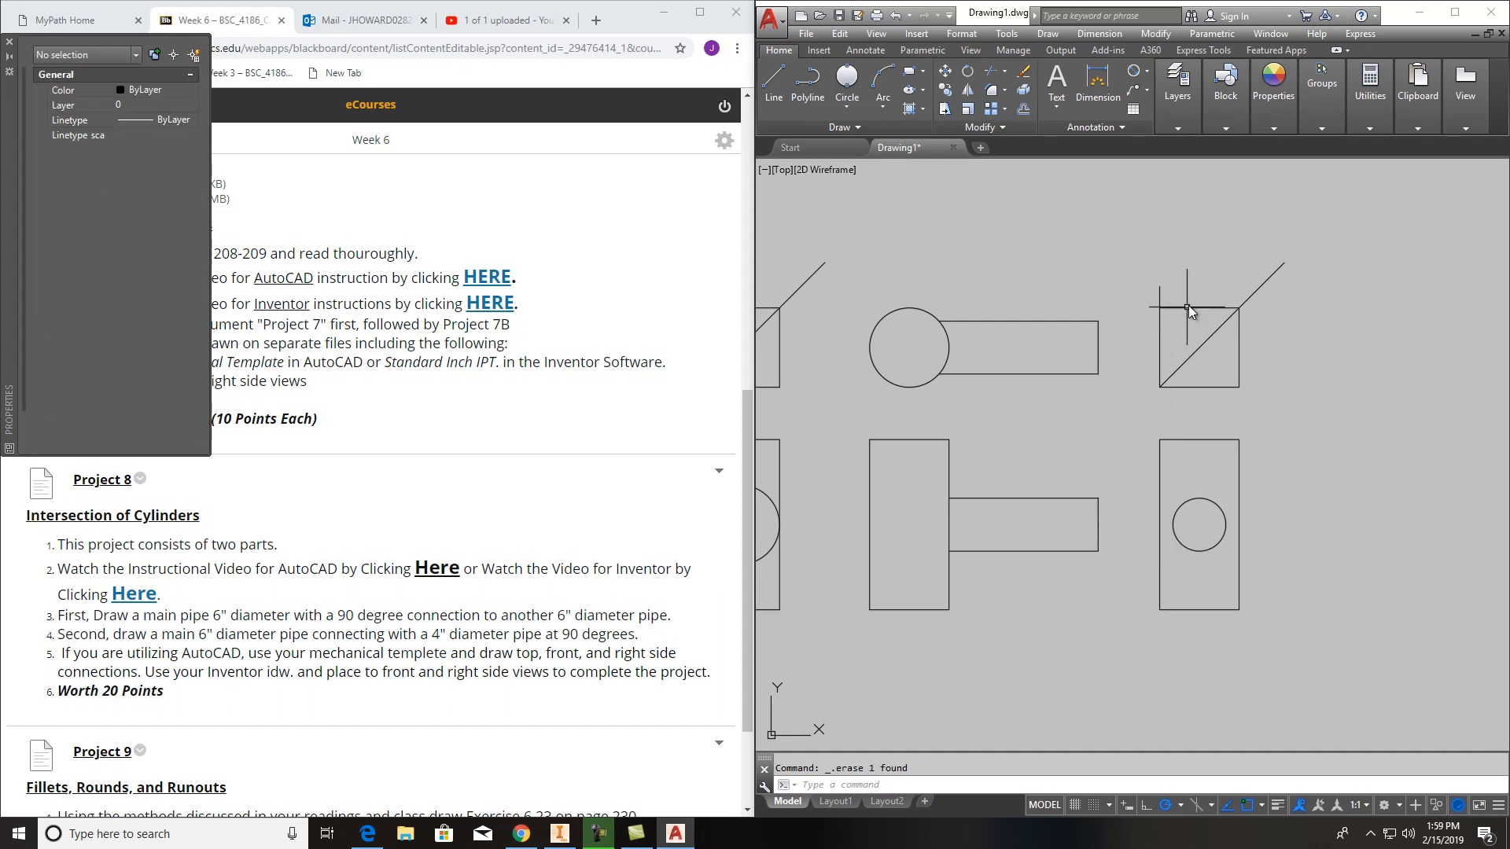
pyautogui.scroll(2, 991, 440)
pyautogui.moveTo(1011, 467); pyautogui.dragTo(1030, 420, button='middle')
pyautogui.press('Escape')
pyautogui.scroll(2, 950, 327)
pyautogui.click(779, 82)
pyautogui.scroll(2, 932, 285)
pyautogui.scroll(-4, 932, 284)
pyautogui.moveTo(898, 362); pyautogui.dragTo(1319, 323, button='middle')
pyautogui.scroll(4, 880, 271)
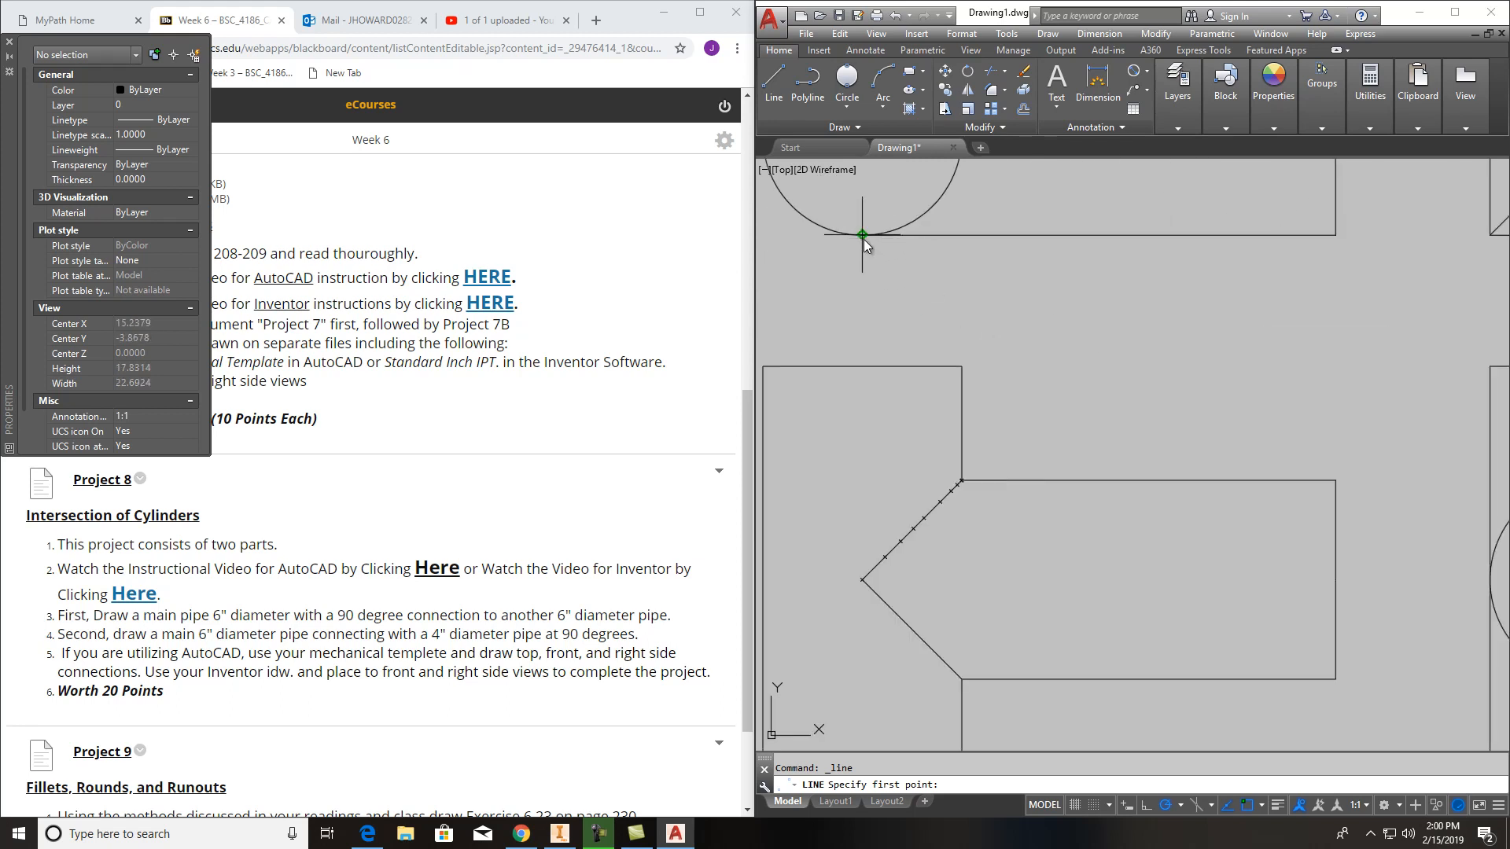
pyautogui.click(862, 236)
pyautogui.press('Escape')
# Draw a vertical line from the lower branch edge's intersection with the main pipe circle in the top view down through the front view's branch
pyautogui.scroll(-3, 961, 375)
pyautogui.moveTo(1168, 417); pyautogui.dragTo(918, 404, button='middle')
pyautogui.scroll(3, 1032, 353)
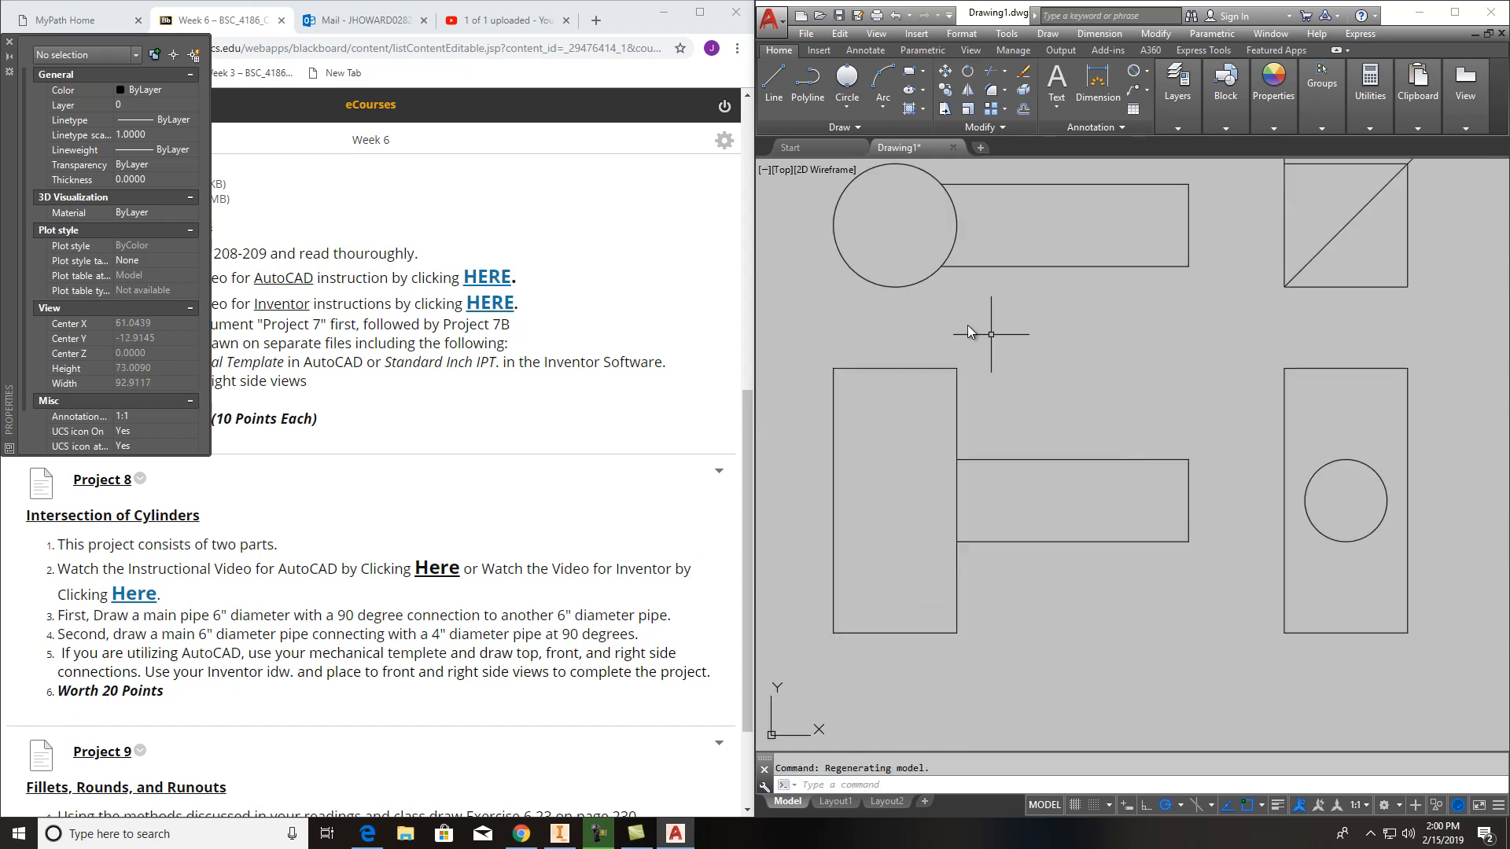
pyautogui.scroll(4, 899, 292)
pyautogui.click(775, 77)
pyautogui.click(1003, 228)
pyautogui.scroll(-3, 1003, 464)
pyautogui.click(1003, 641)
pyautogui.press('Escape')
pyautogui.moveTo(1145, 705); pyautogui.dragTo(1132, 652, button='middle')
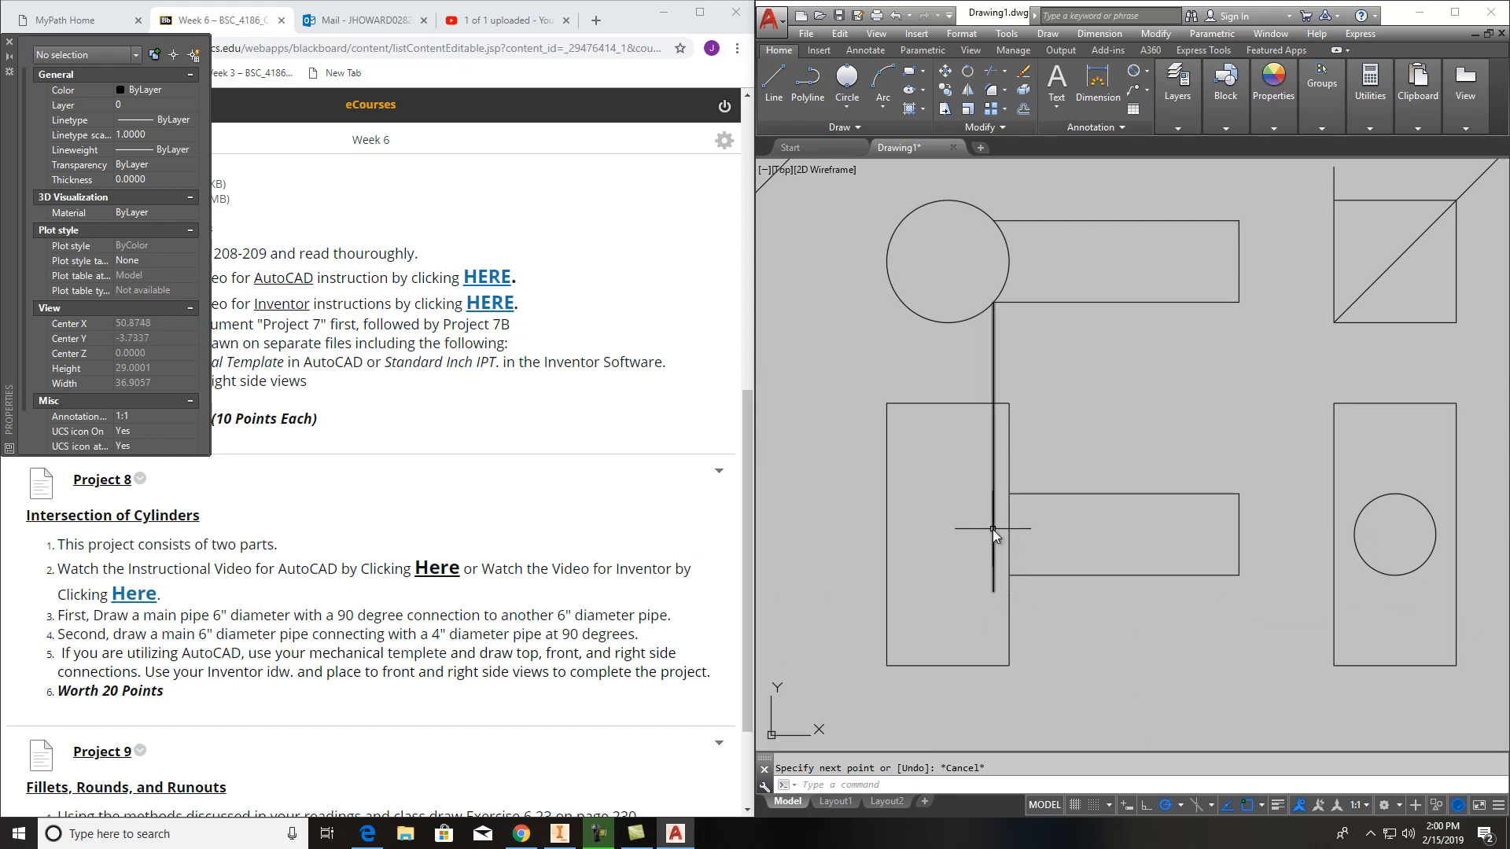
# Draw a horizontal line from the 4" circle's left quadrant to the vertical projection line in the front view
pyautogui.click(773, 79)
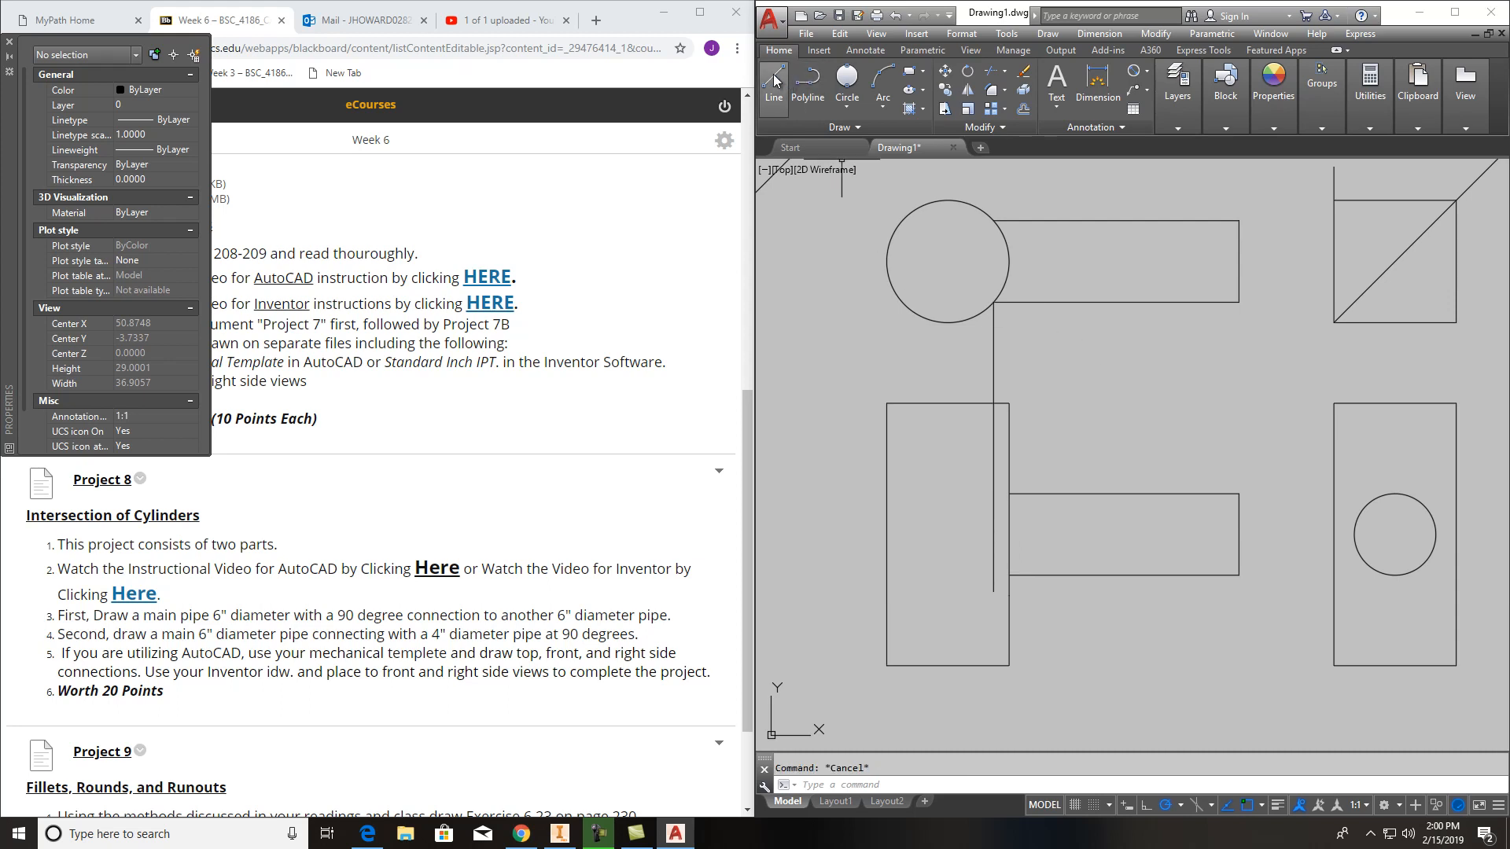
pyautogui.click(1354, 535)
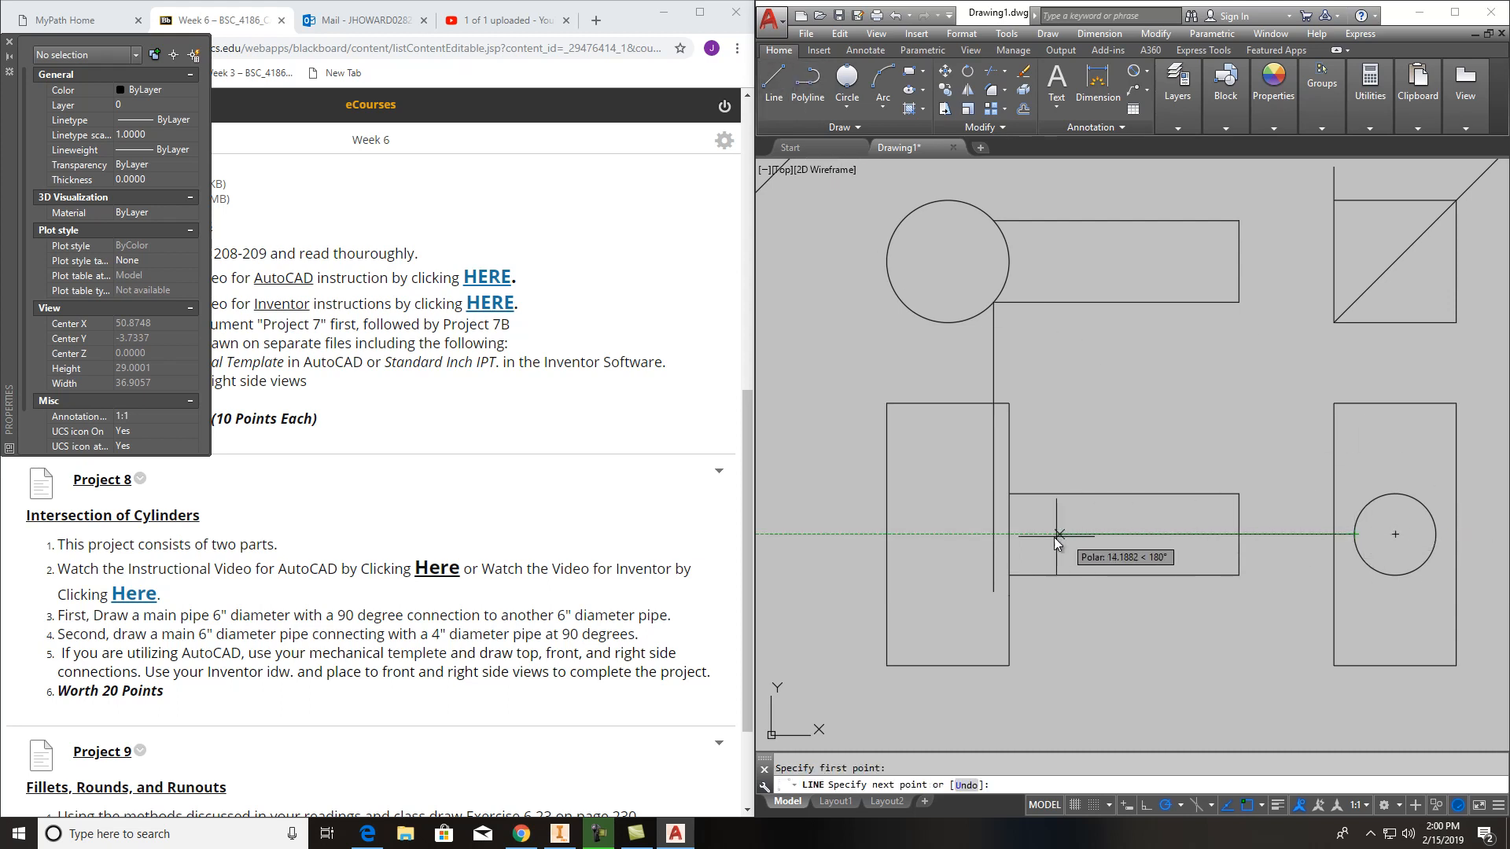
pyautogui.click(991, 535)
pyautogui.press('Escape')
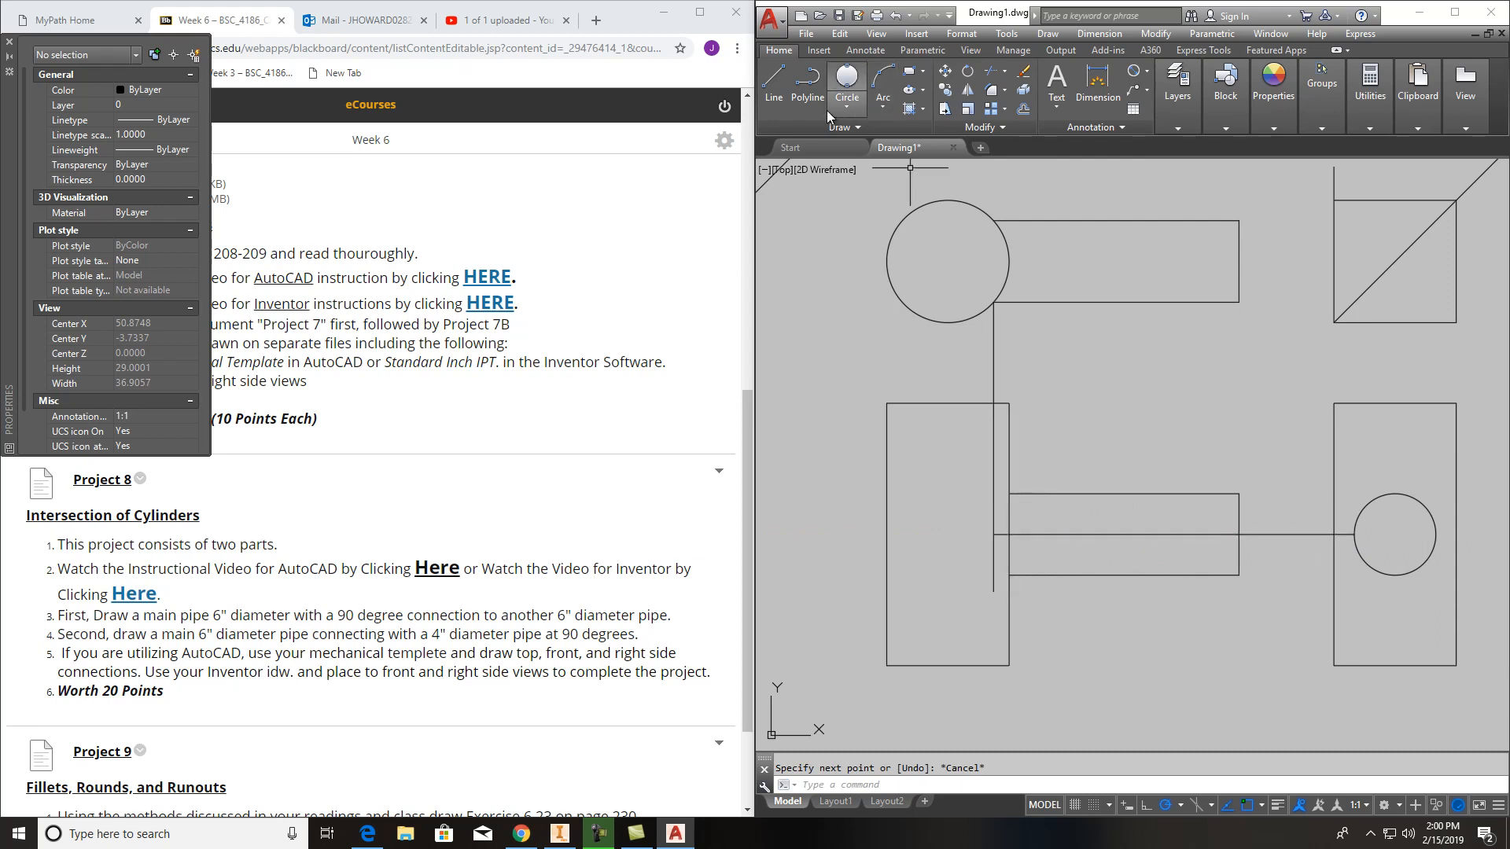
# Trim the part of the vertical projection line that lies above the main pipe in the front view
pyautogui.moveTo(1173, 467); pyautogui.dragTo(1079, 493, button='middle')
pyautogui.click(939, 381)
pyautogui.press('Escape')
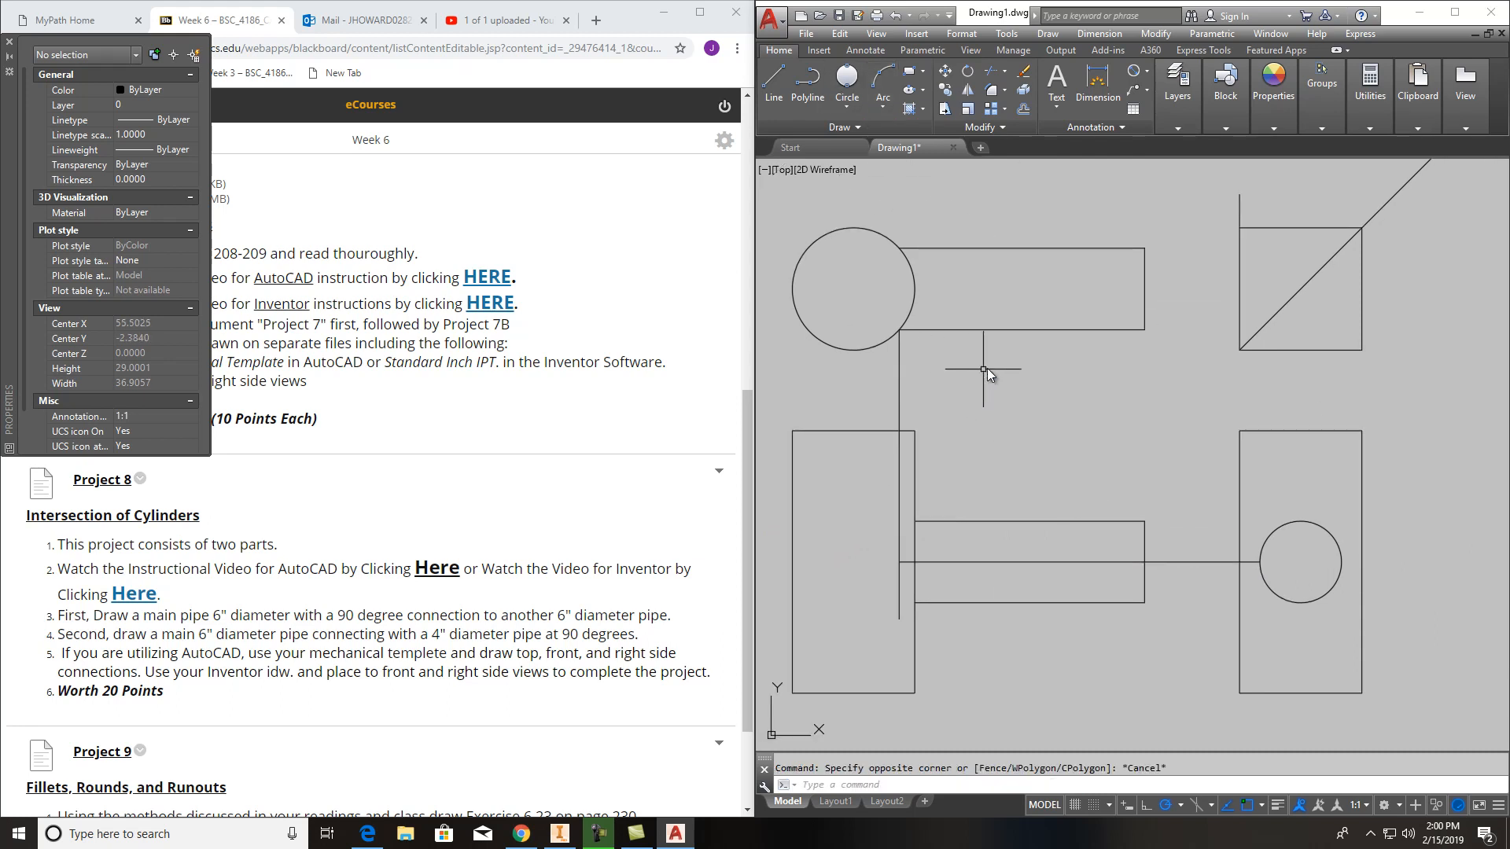
pyautogui.click(988, 73)
pyautogui.press('Return')
pyautogui.click(899, 393)
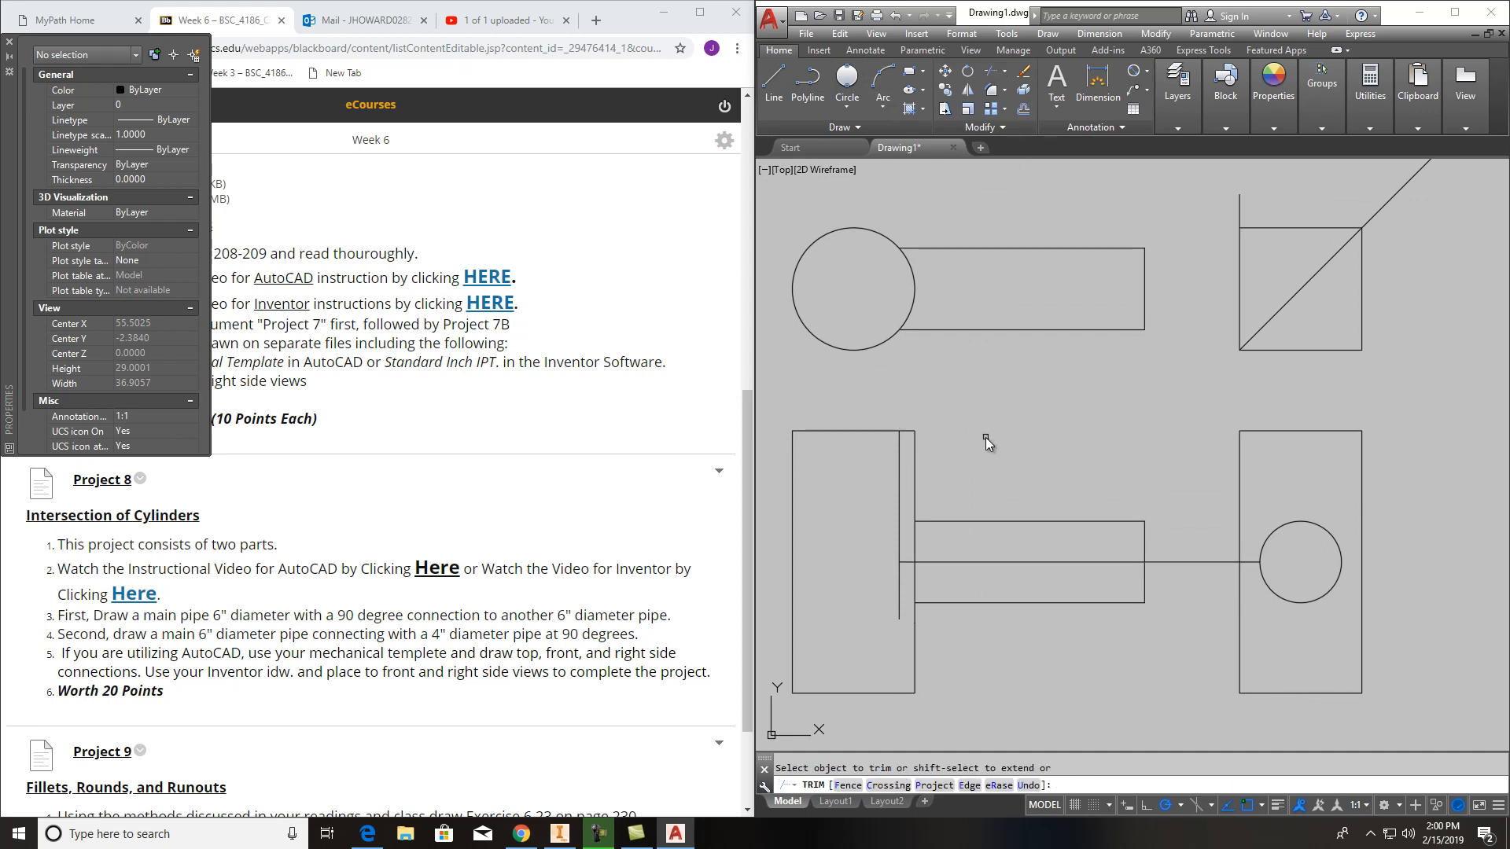
pyautogui.moveTo(988, 479); pyautogui.dragTo(995, 484, button='middle')
# Draw a projection line from just below the main pipe circle's right quadrant to the 45-degree line, down to the 4" circle, and across the front view
pyautogui.click(774, 83)
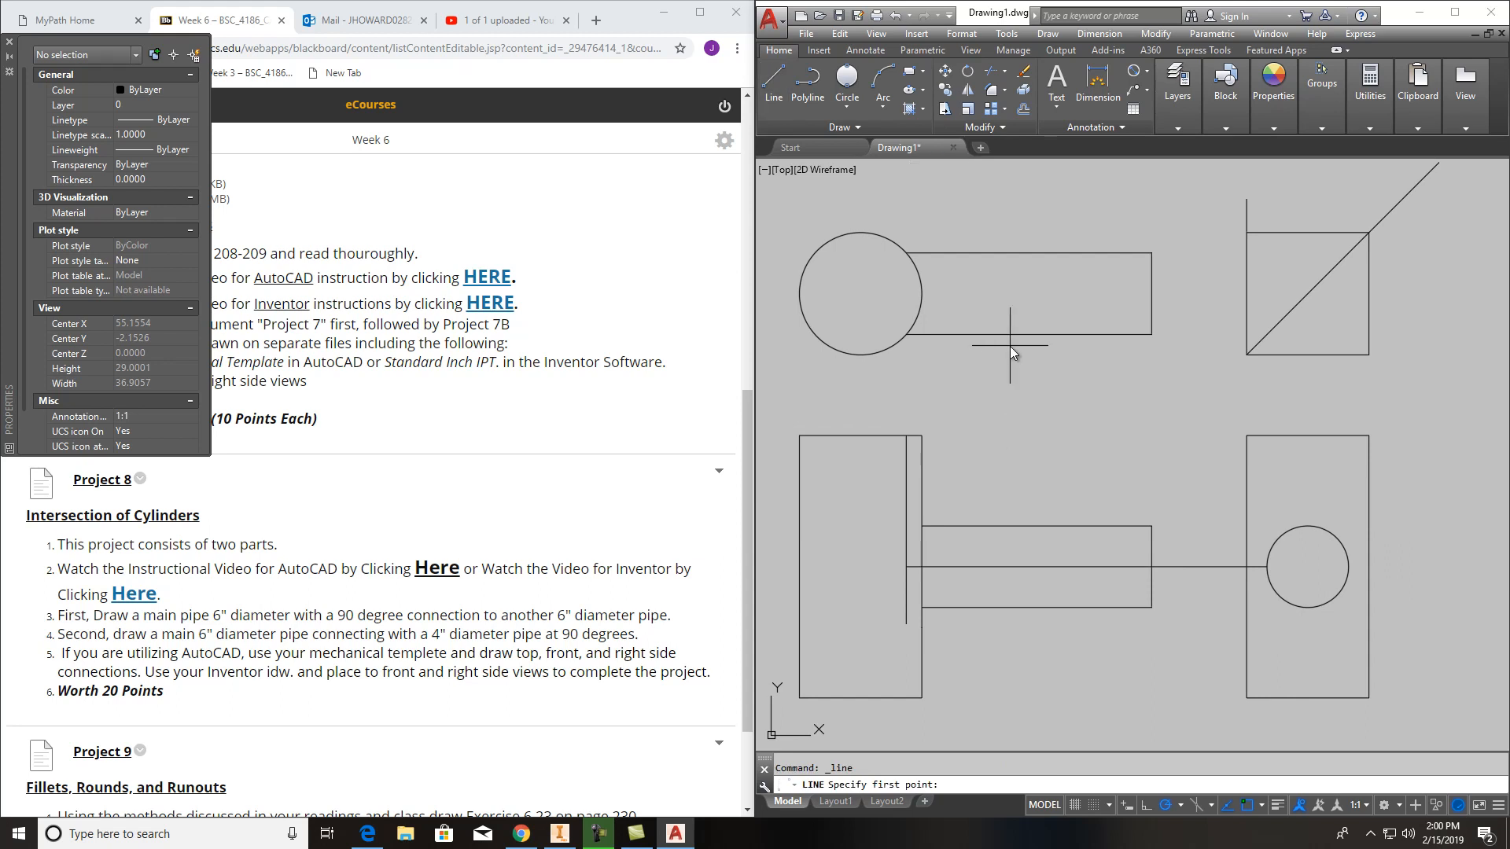
pyautogui.scroll(2, 925, 297)
pyautogui.scroll(-2, 925, 297)
pyautogui.scroll(2, 925, 297)
pyautogui.scroll(3, 923, 297)
pyautogui.keyDown('shift'); pyautogui.rightClick(921, 295); pyautogui.keyUp('shift')
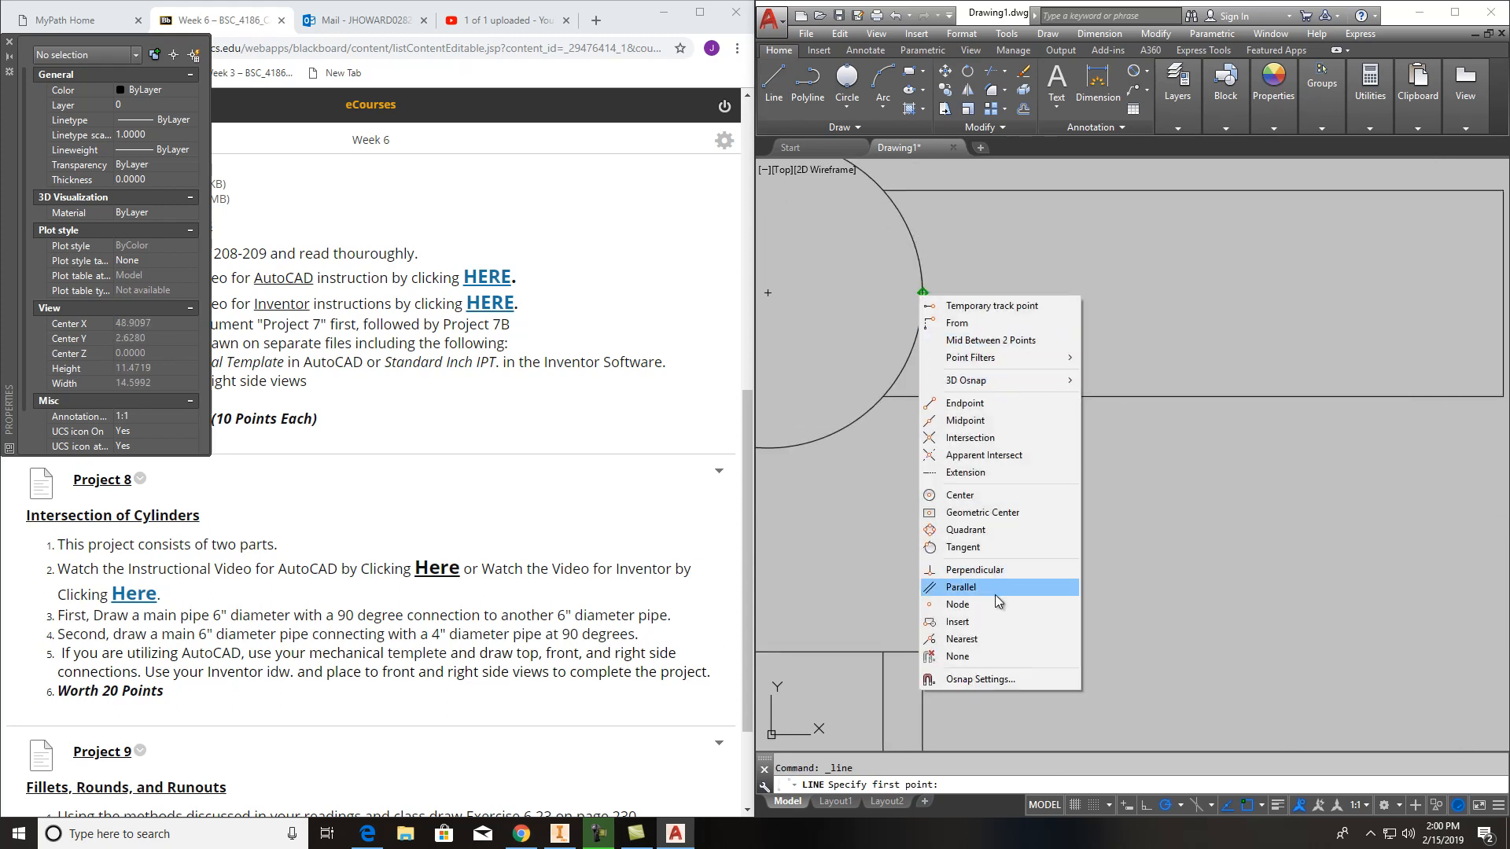
pyautogui.click(967, 638)
pyautogui.click(920, 307)
pyautogui.scroll(-3, 927, 308)
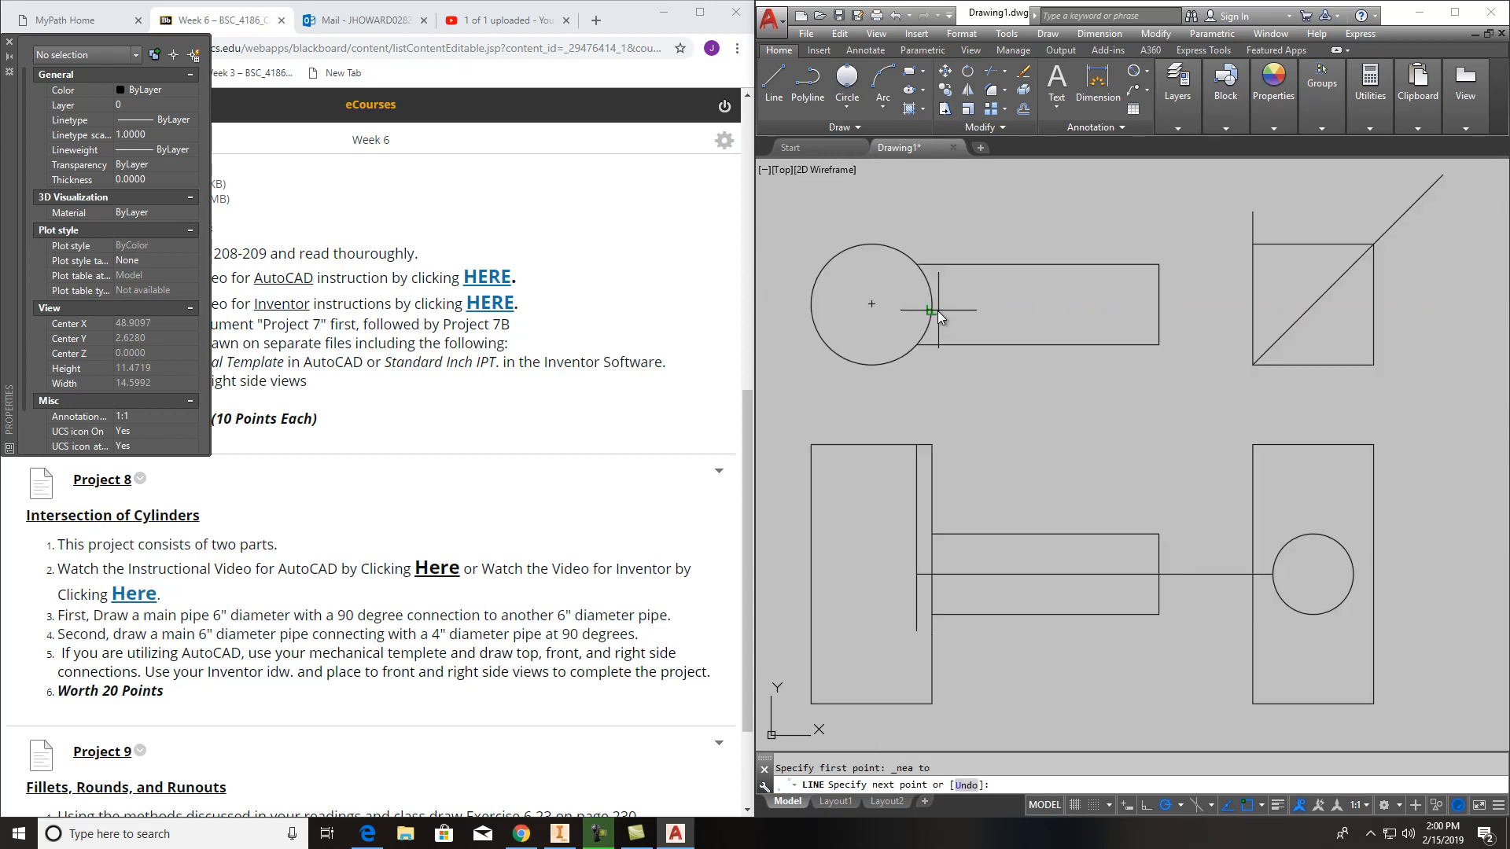
pyautogui.click(1306, 312)
pyautogui.click(1302, 533)
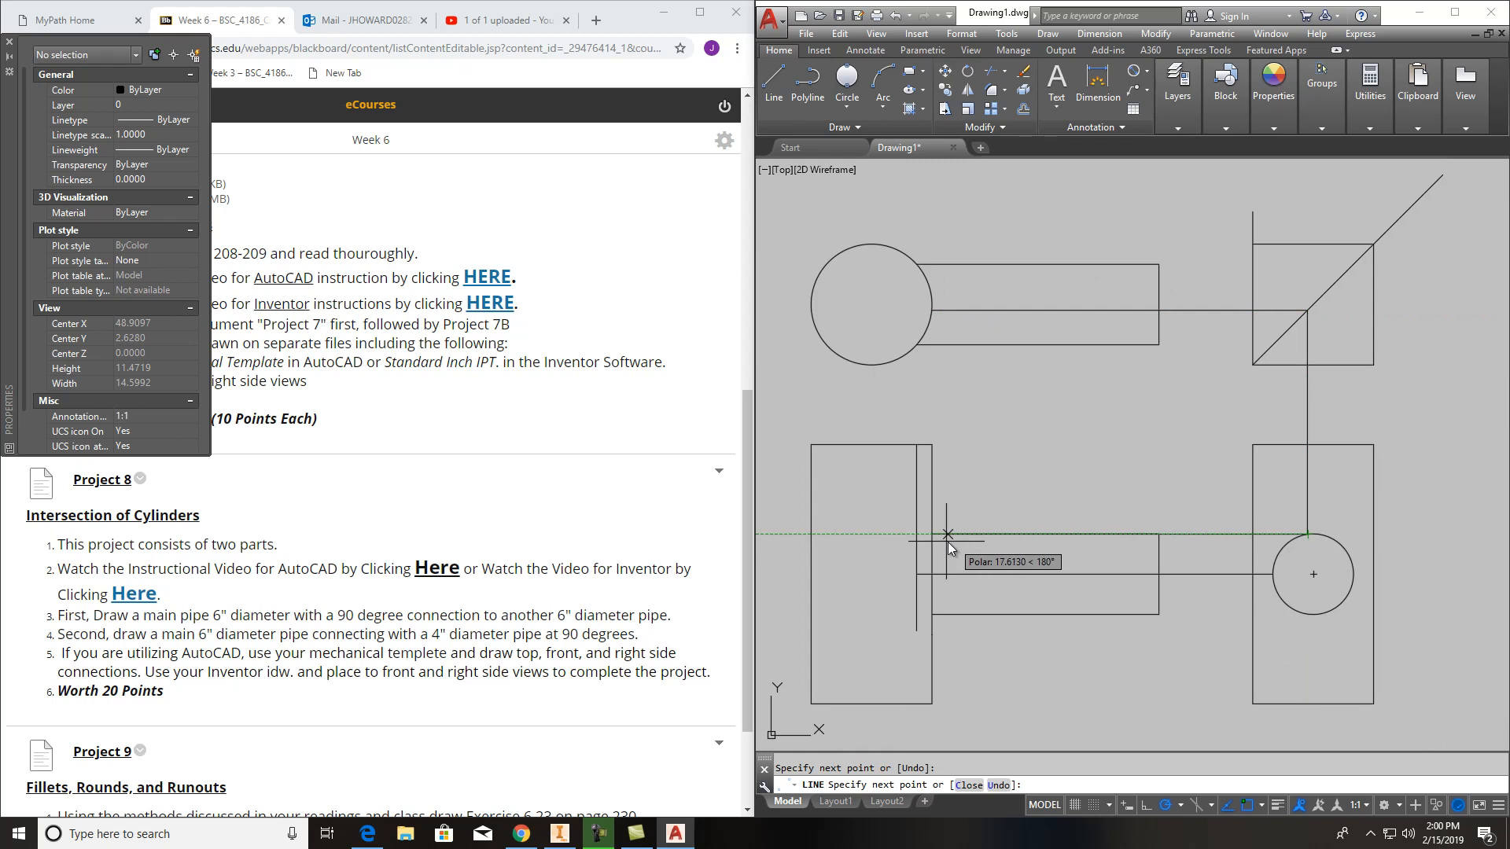
pyautogui.click(867, 533)
pyautogui.press('Return')
# Draw a vertical line from the first projection point on the top view's circle down into the front view
pyautogui.press('Return')
pyautogui.click(928, 311)
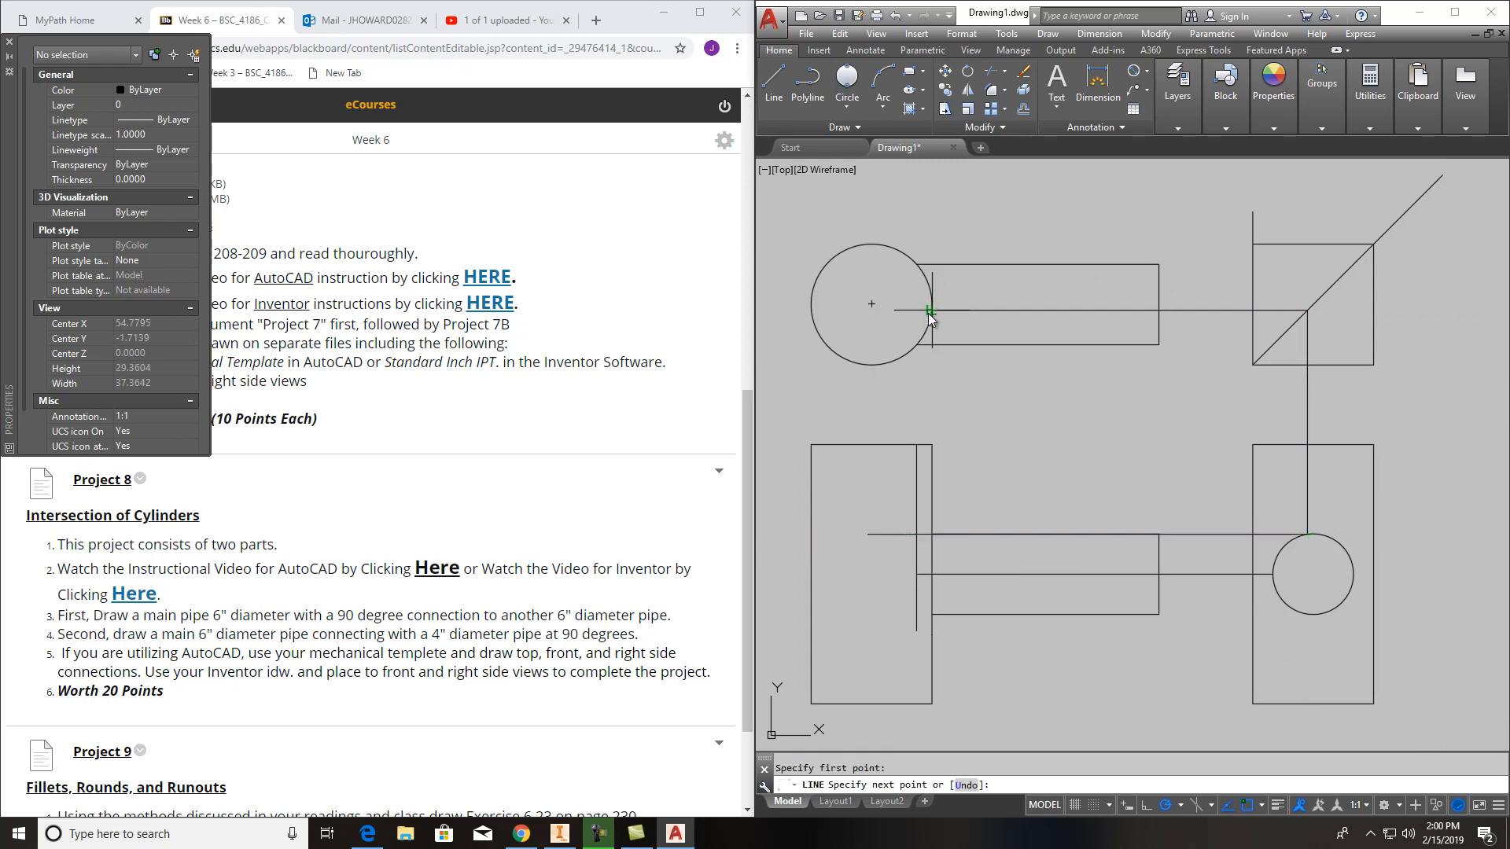
pyautogui.scroll(8, 924, 598)
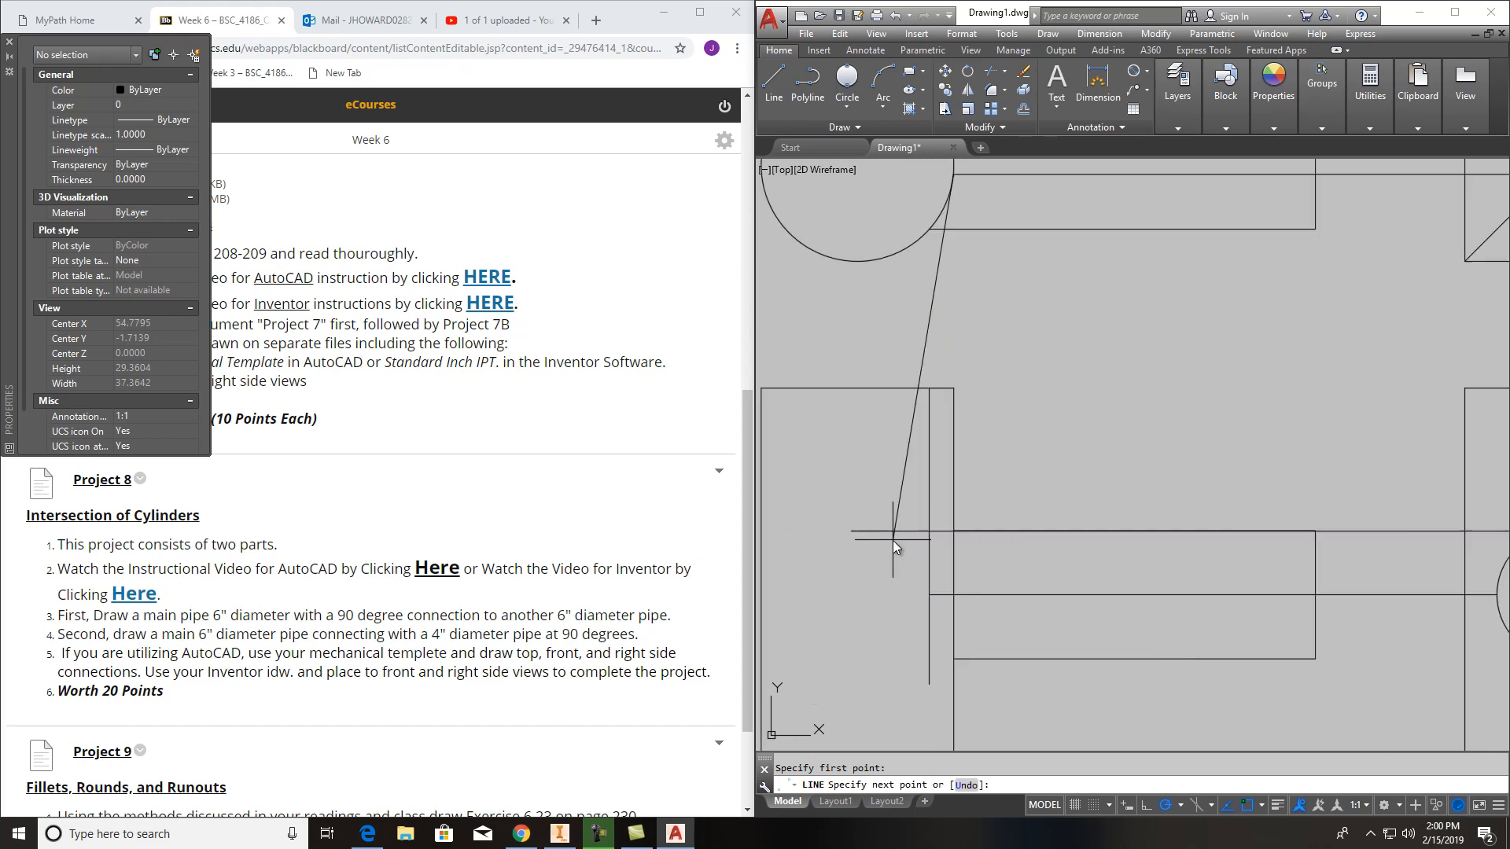
pyautogui.press('Escape')
# Draw a second, slightly lower projection line from the main pipe circle to the 45-degree line, down to the 4" circle, and across the front view
pyautogui.scroll(-5, 1060, 564)
pyautogui.scroll(-4, 1060, 565)
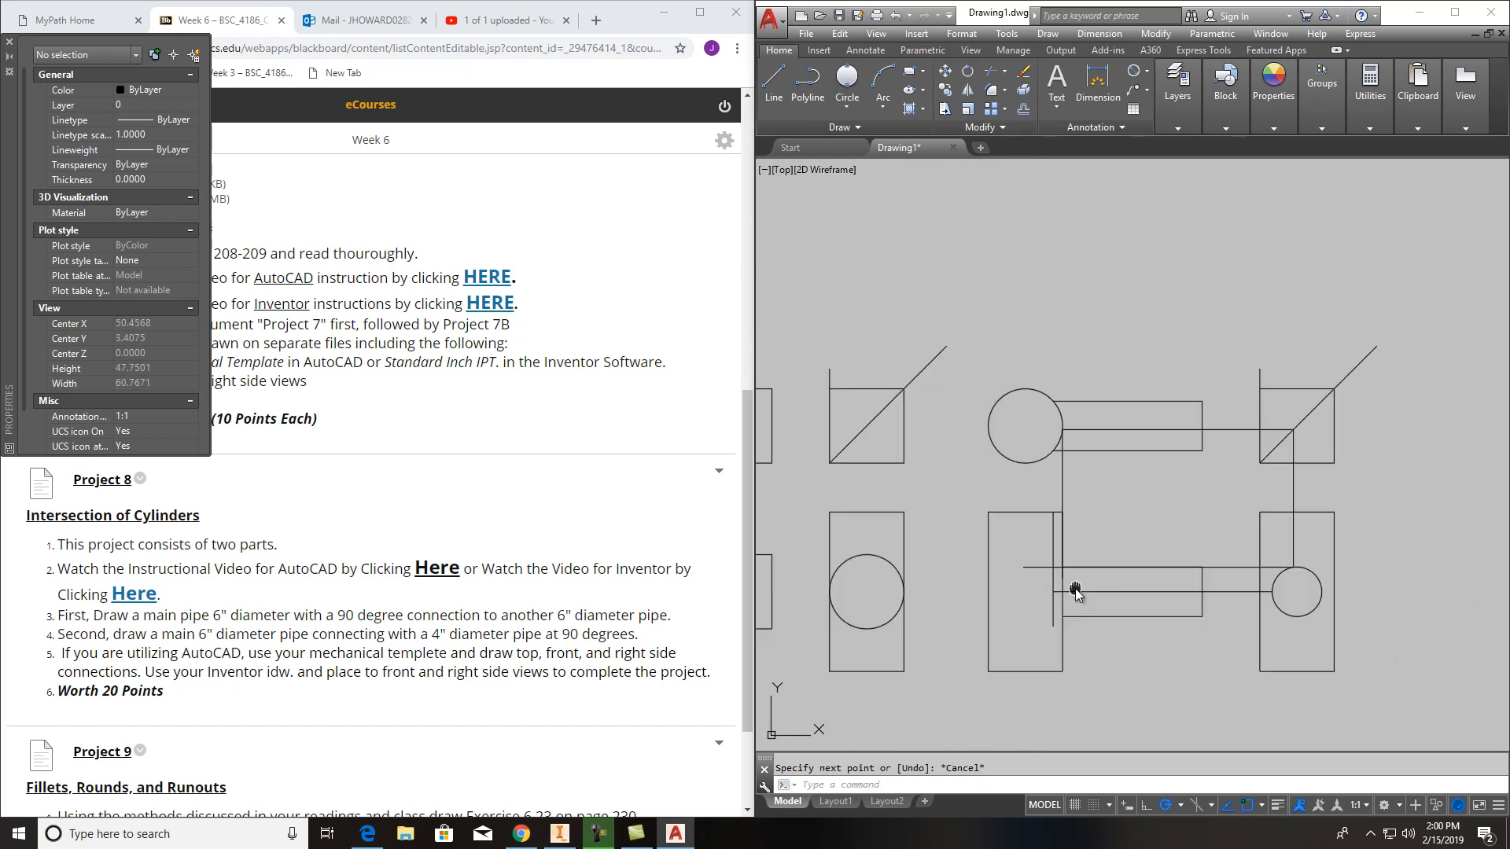
pyautogui.scroll(6, 1019, 500)
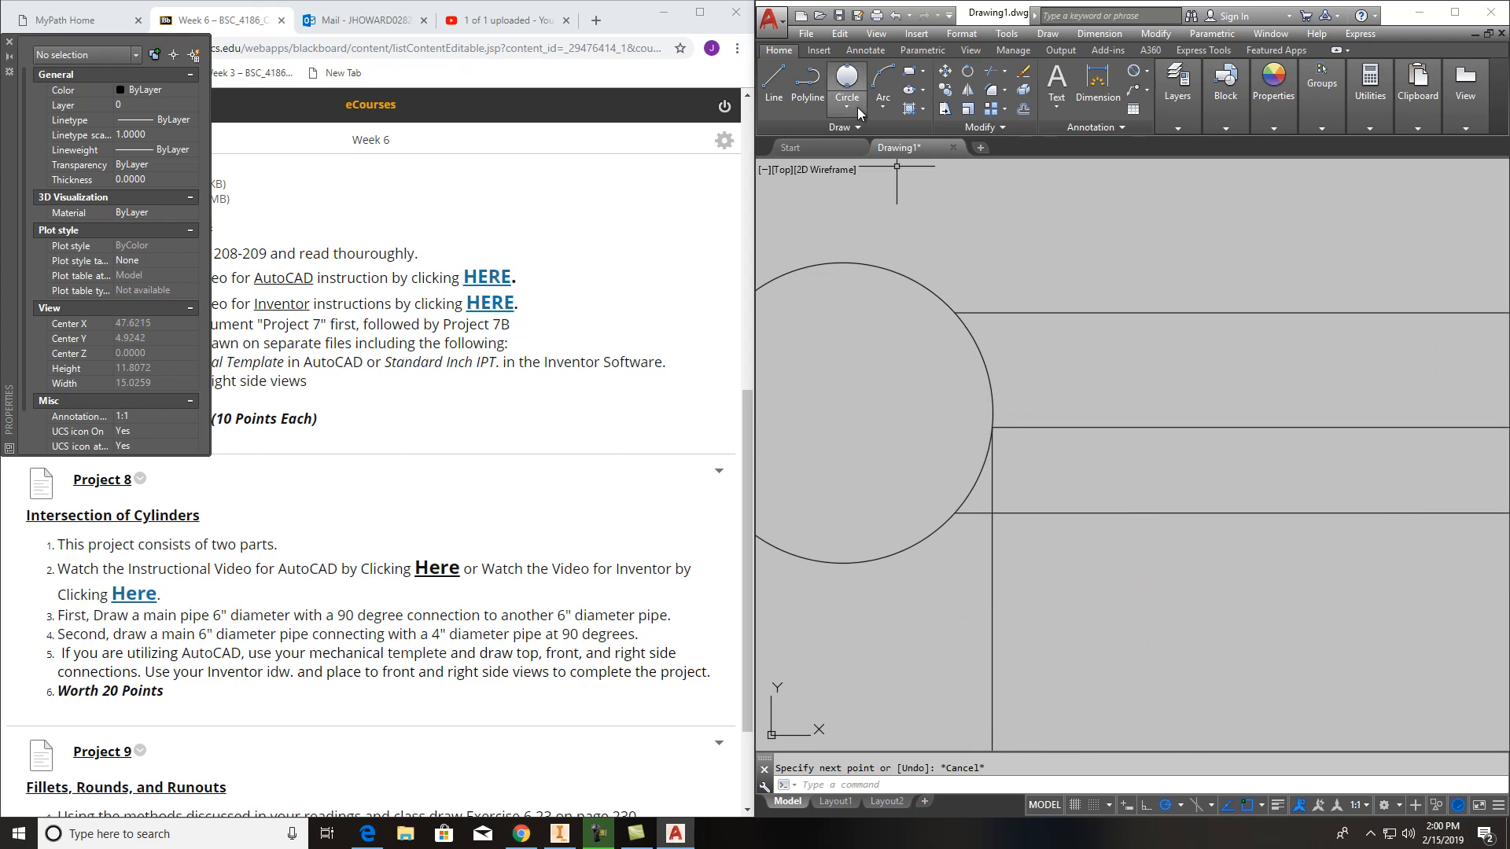
pyautogui.click(773, 85)
pyautogui.keyDown('shift'); pyautogui.rightClick(1054, 441); pyautogui.keyUp('shift')
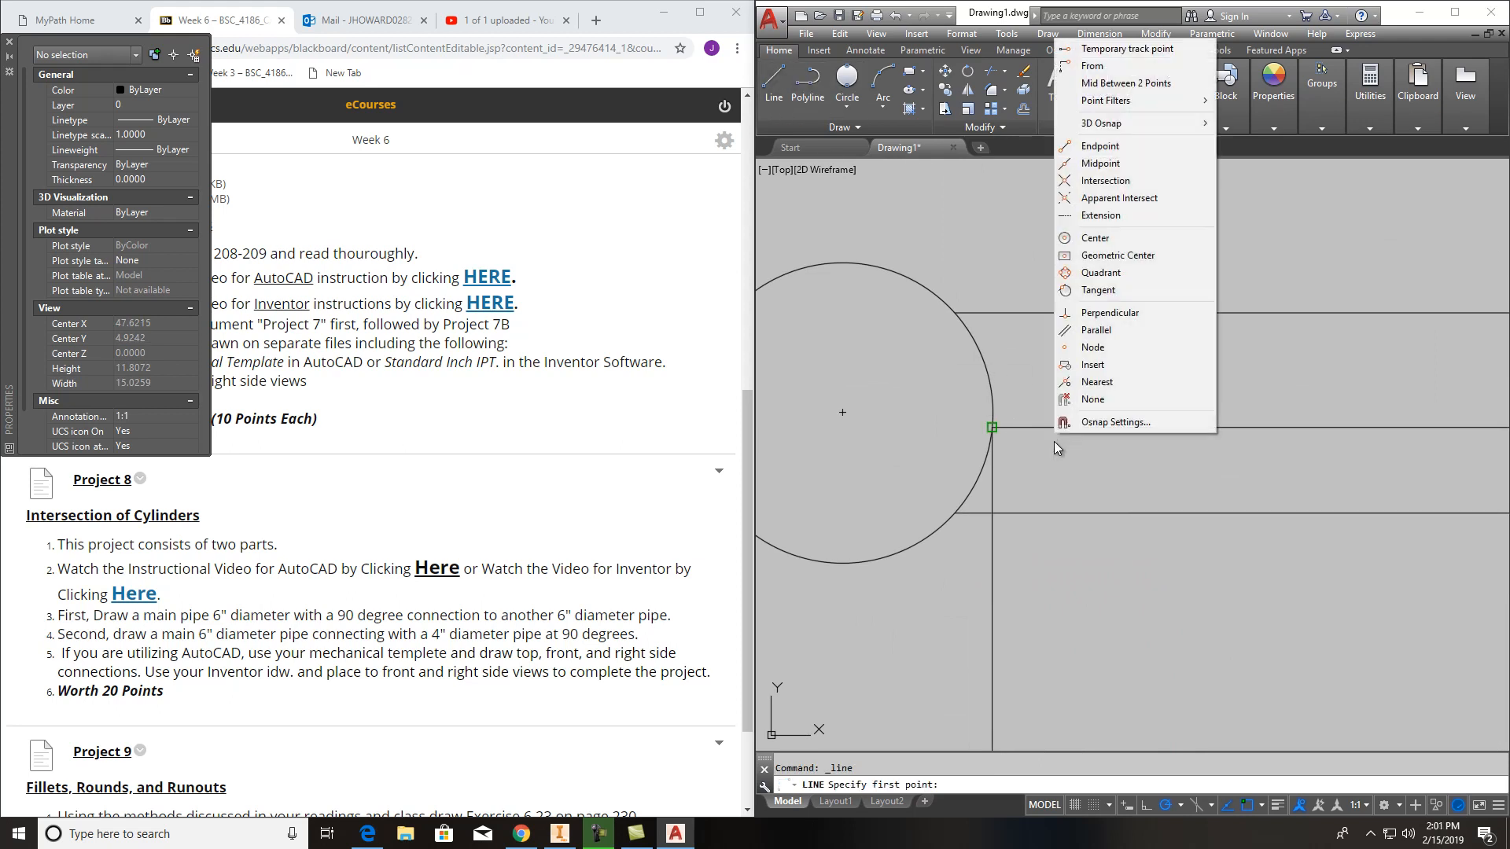
pyautogui.click(1097, 382)
pyautogui.click(985, 460)
pyautogui.scroll(-4, 1085, 470)
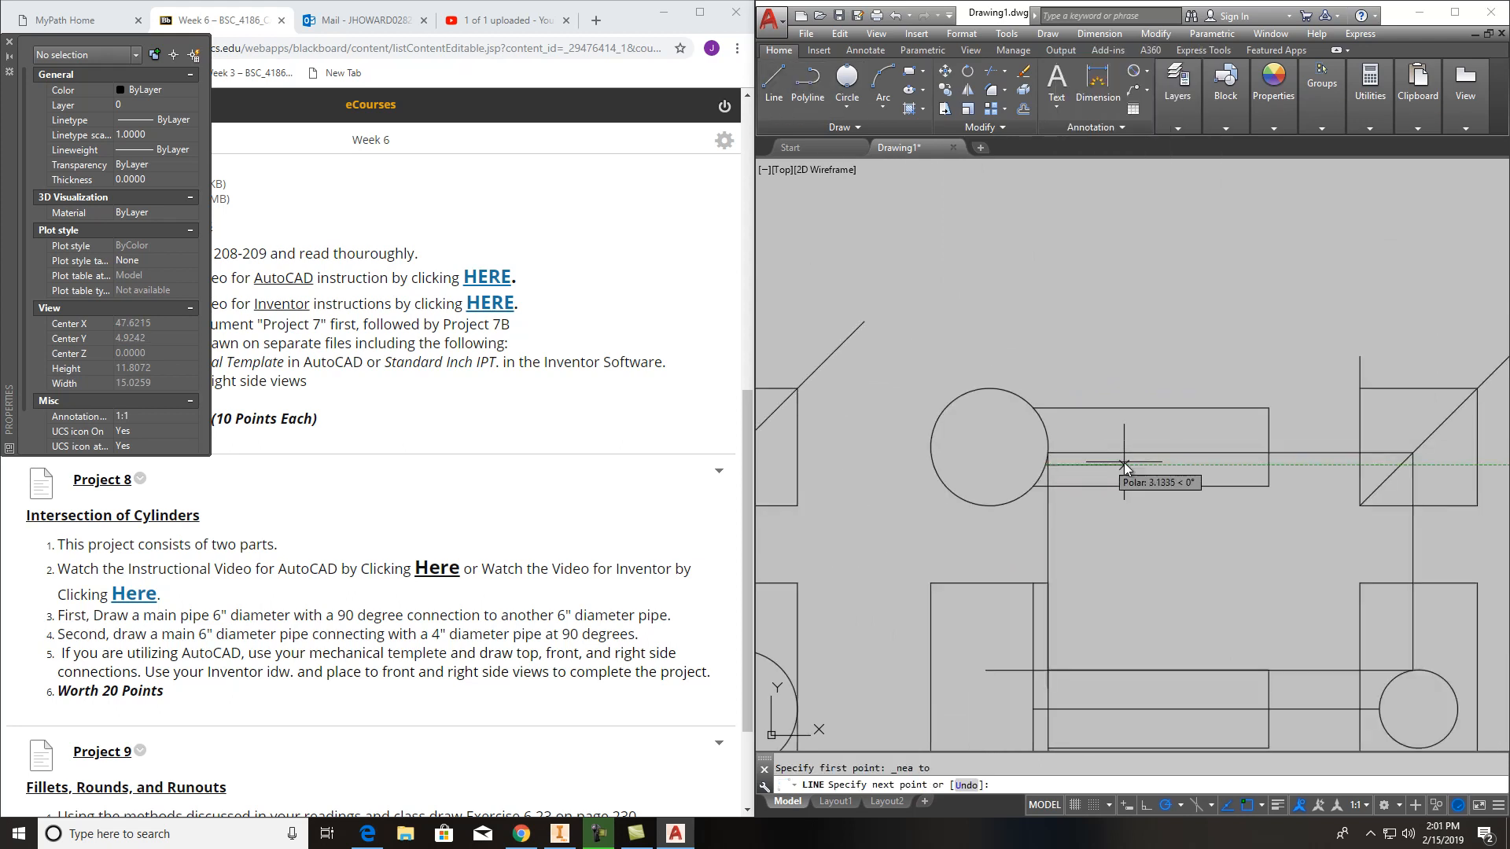
pyautogui.click(1408, 471)
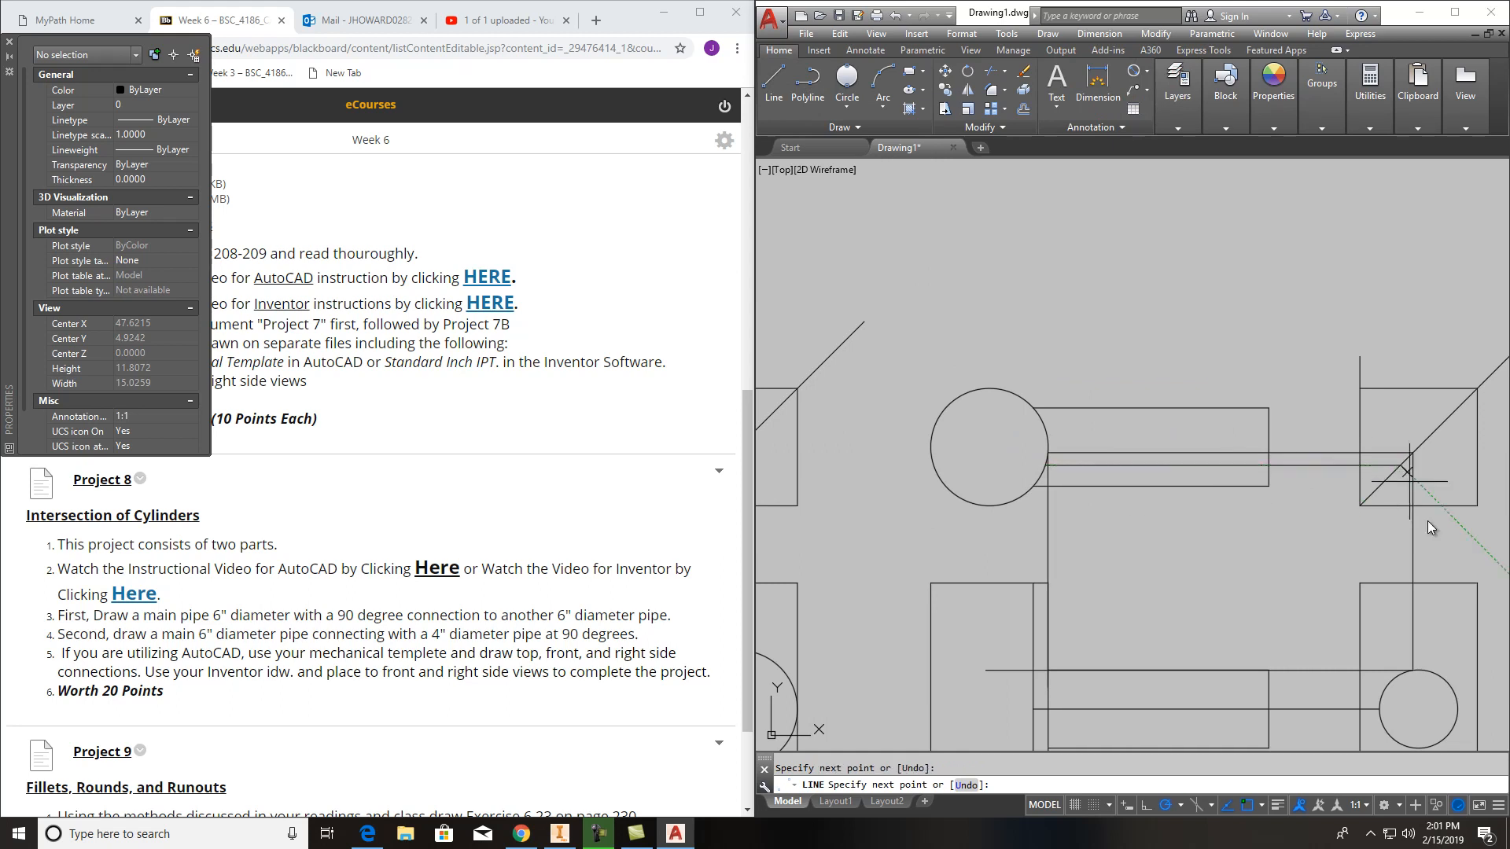
pyautogui.click(1401, 674)
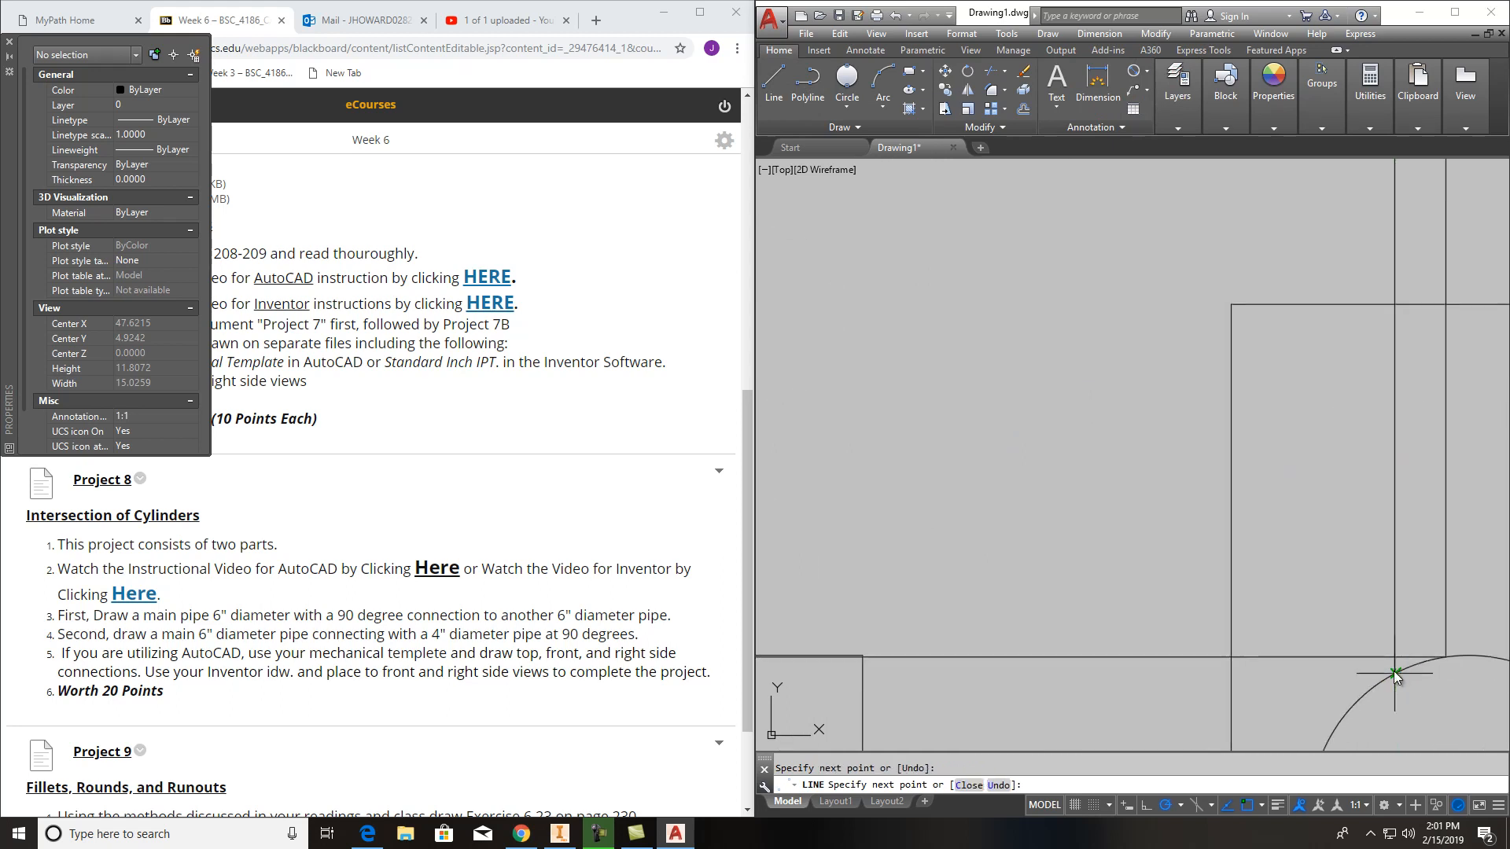
pyautogui.moveTo(1136, 683); pyautogui.dragTo(1211, 643, button='middle')
pyautogui.click(1022, 632)
pyautogui.press('Escape')
# Draw a vertical line from the second projection point on the top view's circle down into the front view
pyautogui.click(773, 81)
pyautogui.scroll(4, 1140, 448)
pyautogui.click(1078, 365)
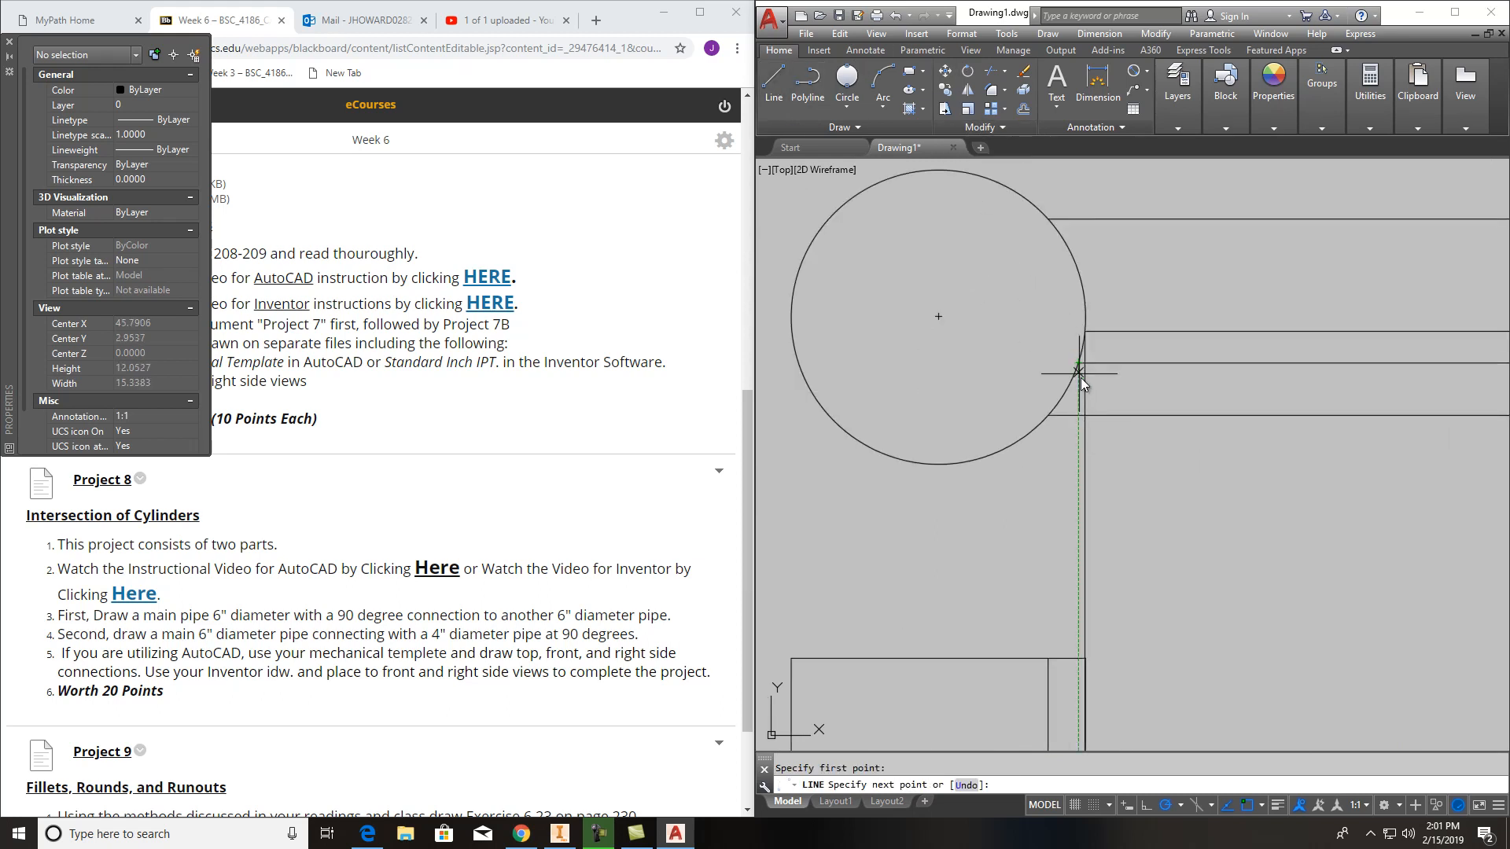
pyautogui.scroll(-6, 1078, 365)
pyautogui.click(1079, 569)
pyautogui.press('Escape')
# Draw a third projection line from the circle, above the lower branch edge, to the 45-degree line, down to the 4" circle, and across the front view
pyautogui.scroll(6, 1096, 533)
pyautogui.scroll(-4, 1087, 488)
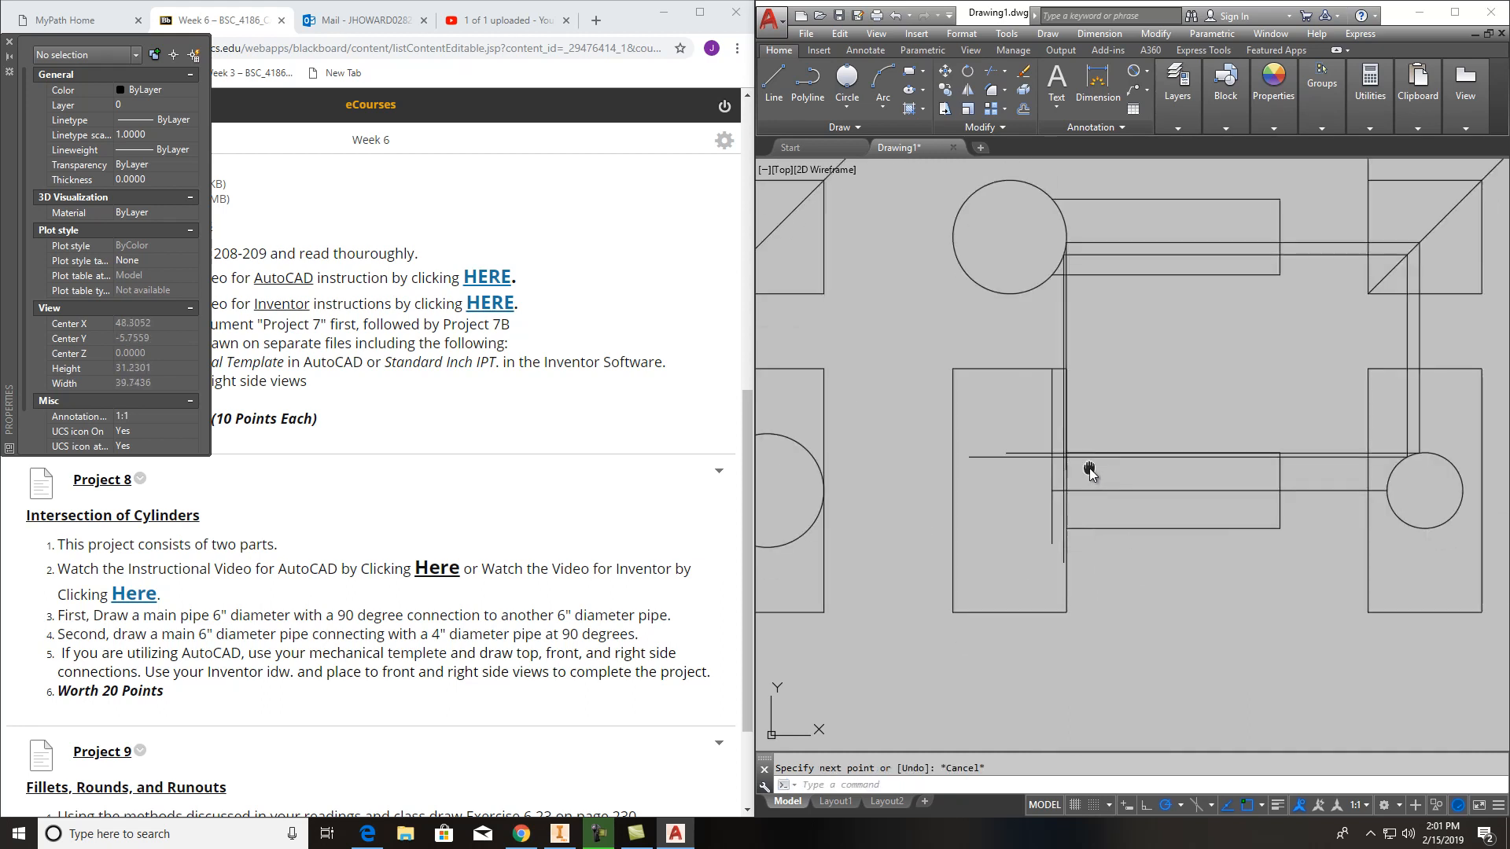
pyautogui.moveTo(1088, 469); pyautogui.dragTo(1022, 490, button='middle')
pyautogui.click(774, 78)
pyautogui.scroll(4, 1063, 309)
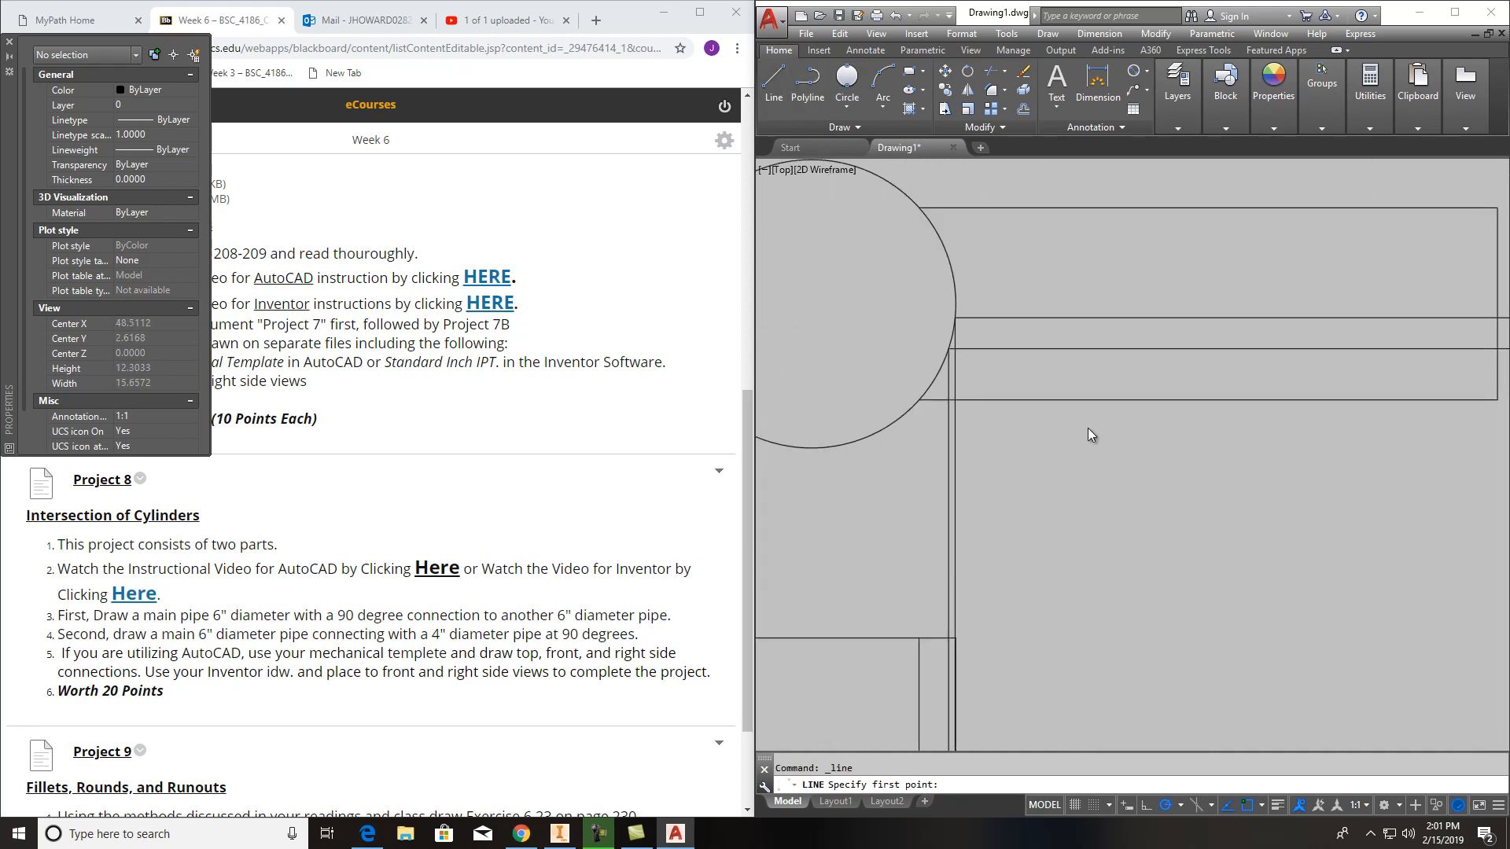
pyautogui.keyDown('shift'); pyautogui.rightClick(964, 385); pyautogui.keyUp('shift')
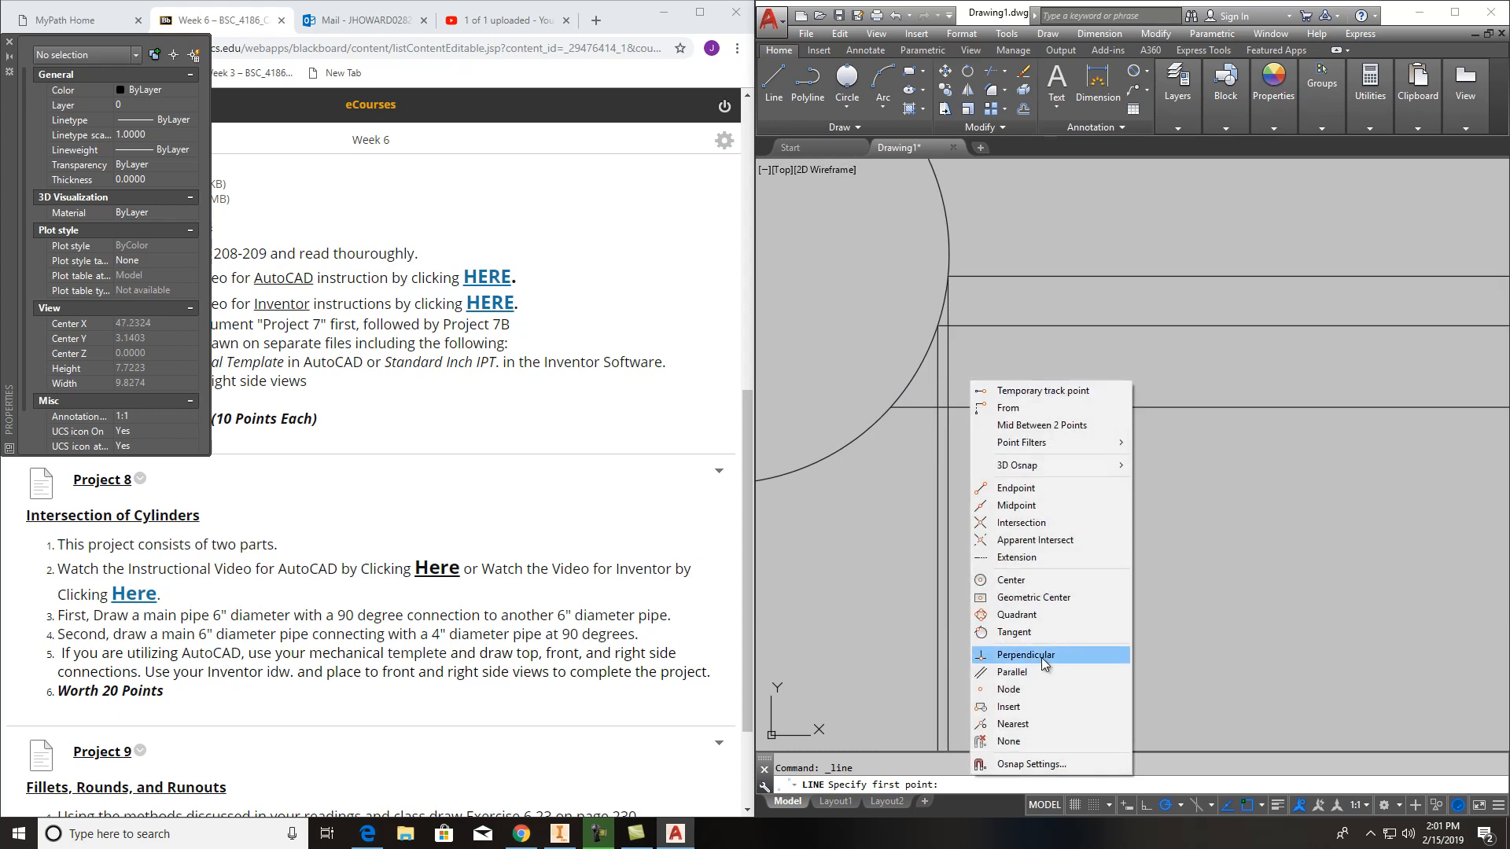
pyautogui.click(1025, 722)
pyautogui.click(927, 354)
pyautogui.scroll(-3, 990, 368)
pyautogui.moveTo(1178, 363); pyautogui.dragTo(1152, 347, button='middle')
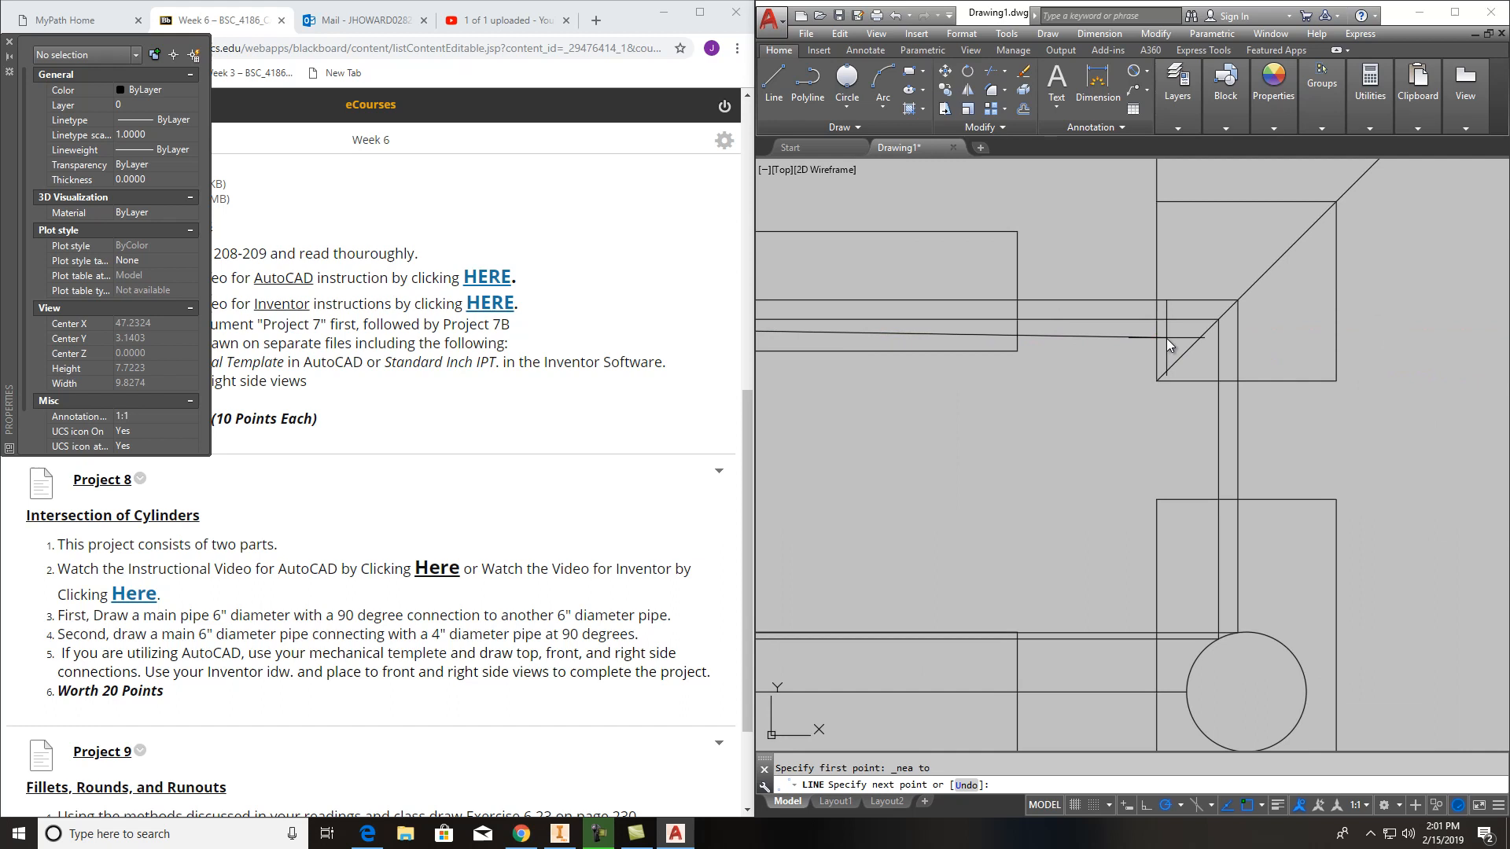
pyautogui.click(1208, 332)
pyautogui.moveTo(1200, 659); pyautogui.dragTo(1199, 617, button='middle')
pyautogui.scroll(6, 1211, 610)
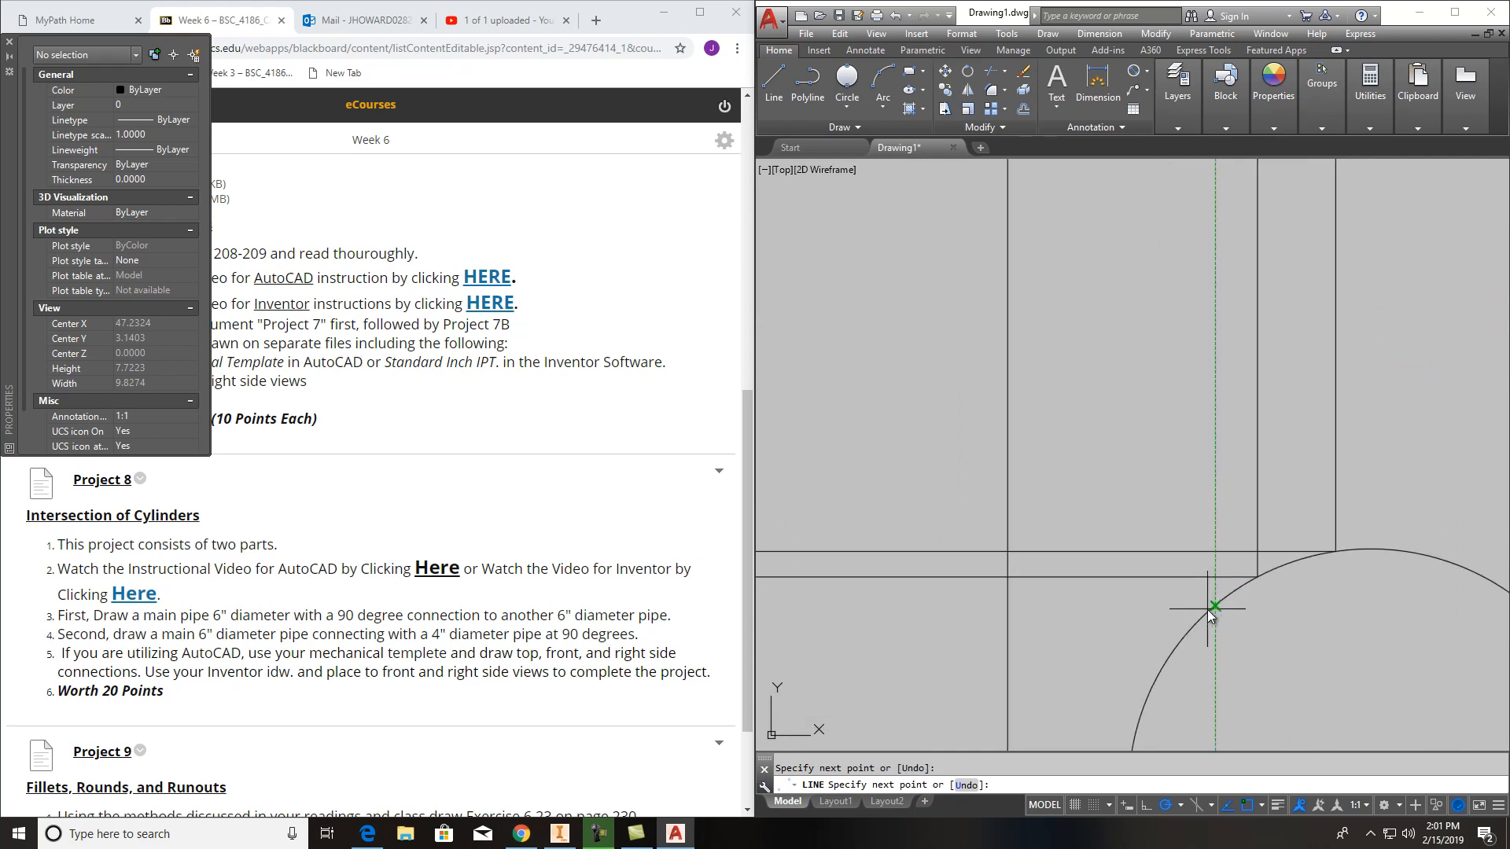
pyautogui.click(1212, 608)
pyautogui.scroll(-8, 1212, 608)
pyautogui.moveTo(1019, 621); pyautogui.dragTo(1257, 580, button='middle')
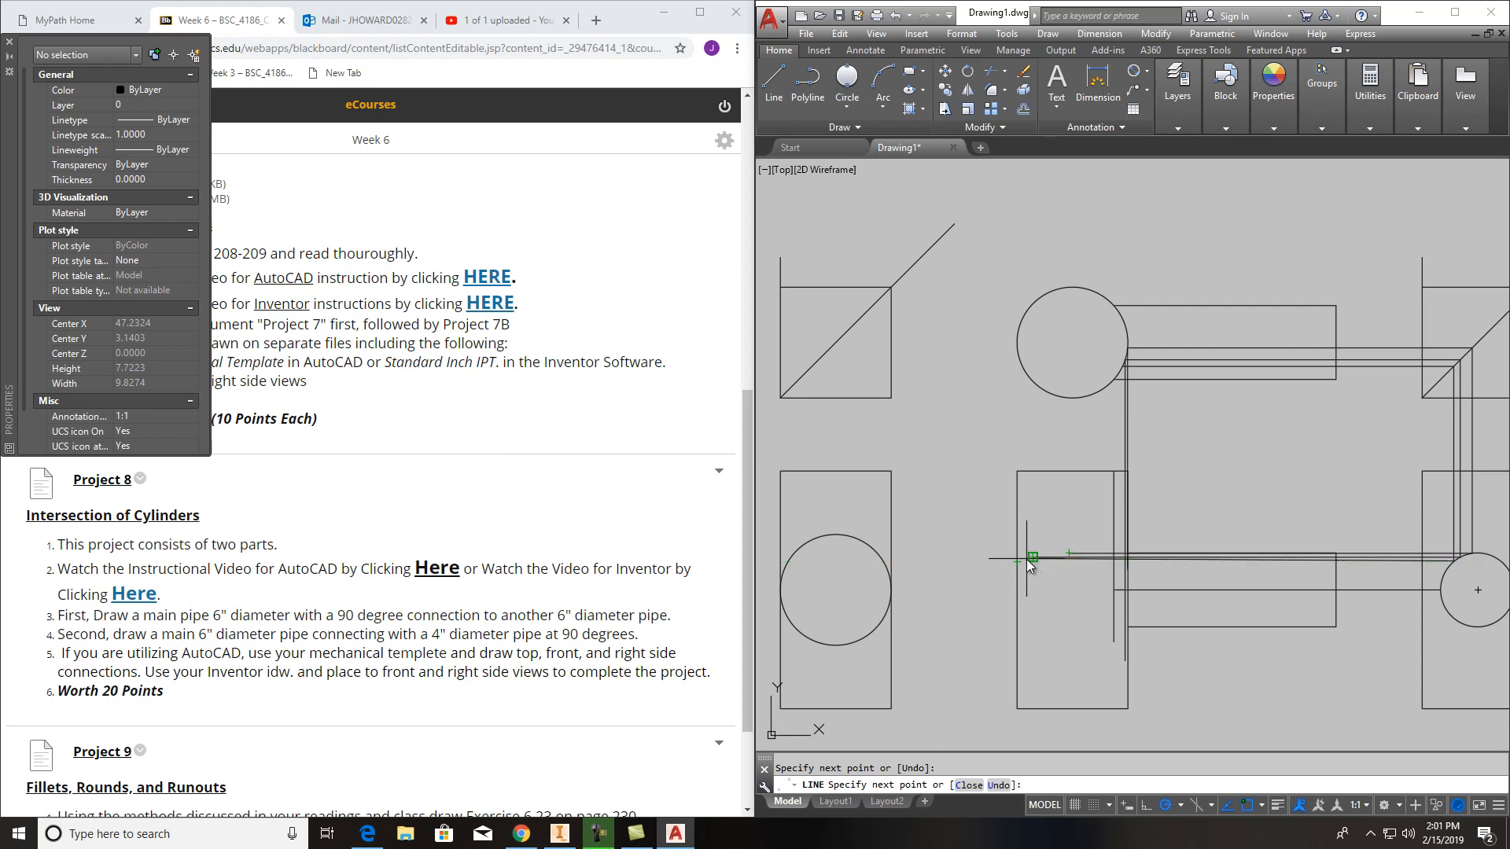
pyautogui.click(994, 562)
pyautogui.press('Escape')
# Draw a vertical line from the lower branch edge's intersection with the main pipe circle down past the front view's bottom edge
pyautogui.press('Return')
pyautogui.scroll(4, 1110, 393)
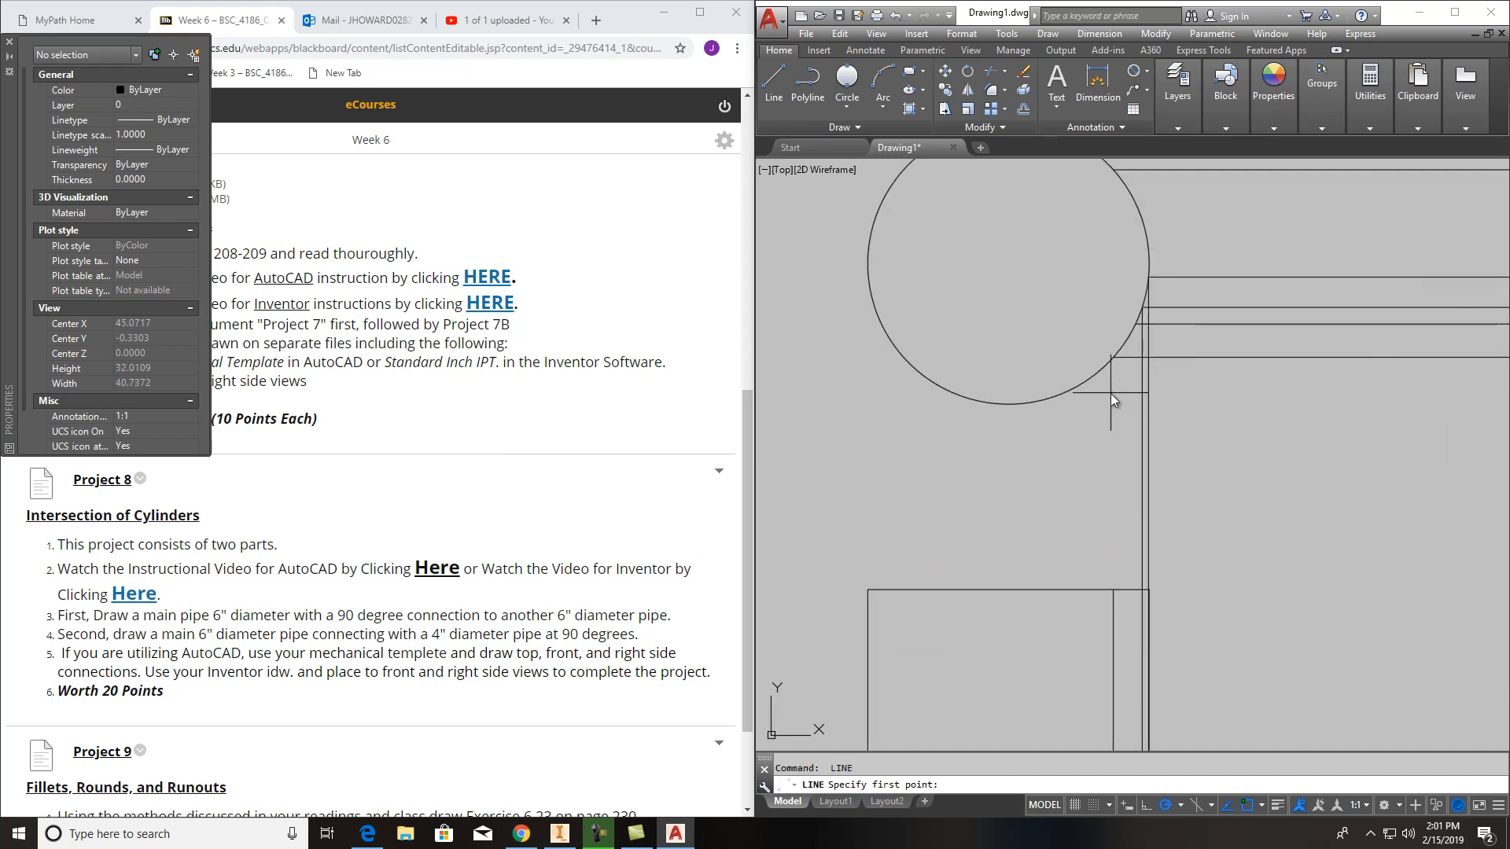
pyautogui.click(1116, 358)
pyautogui.scroll(-4, 1114, 442)
pyautogui.moveTo(1115, 442); pyautogui.dragTo(1108, 392, button='middle')
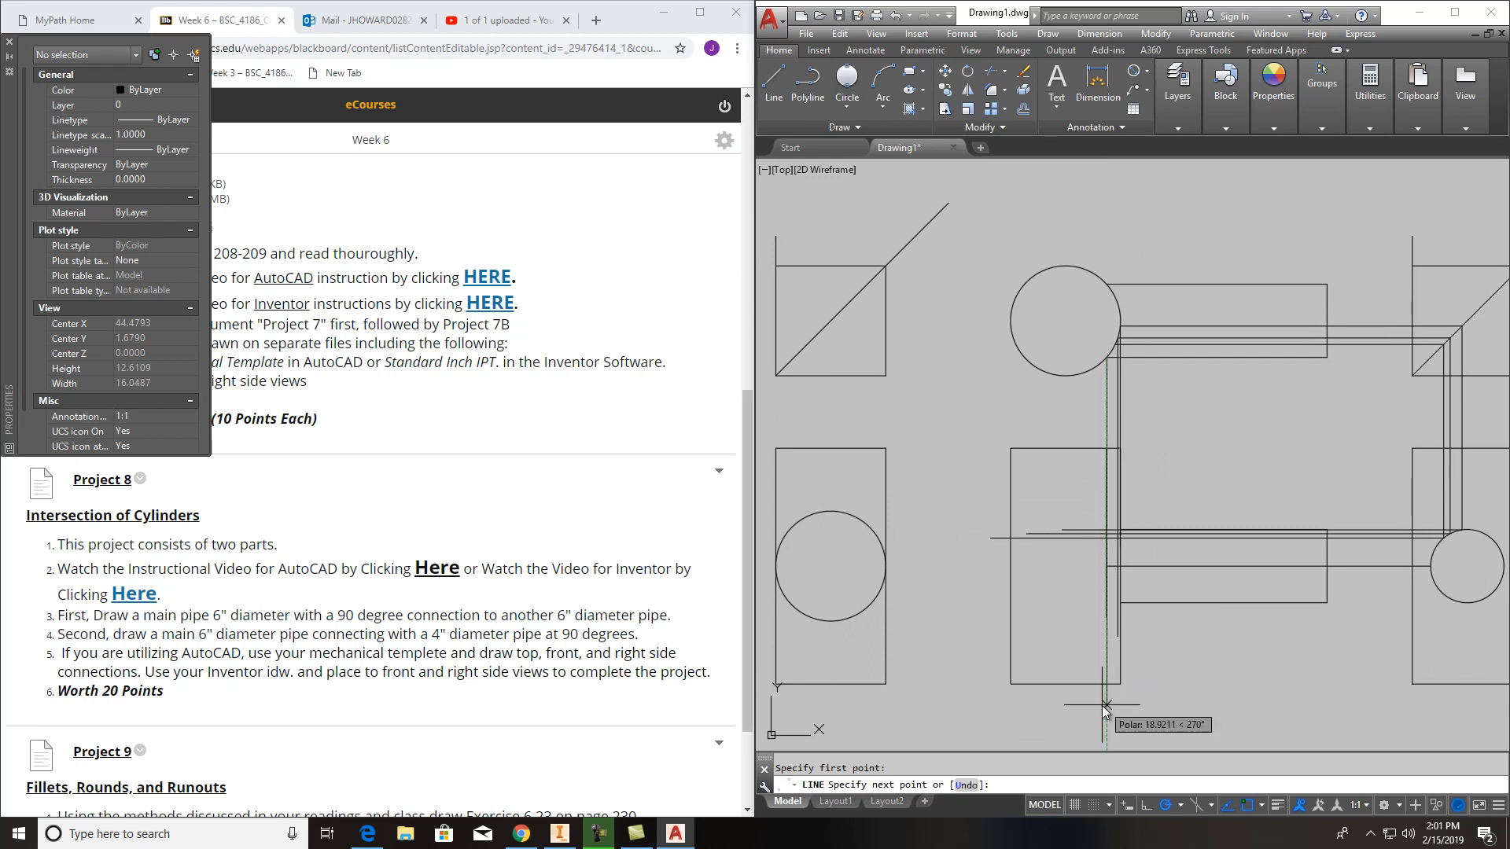
pyautogui.press('Escape')
# Place points at the branch's upper corner on the main pipe edge and at the first and second projection line intersections in the front view
pyautogui.scroll(2, 1155, 527)
pyautogui.scroll(4, 1167, 488)
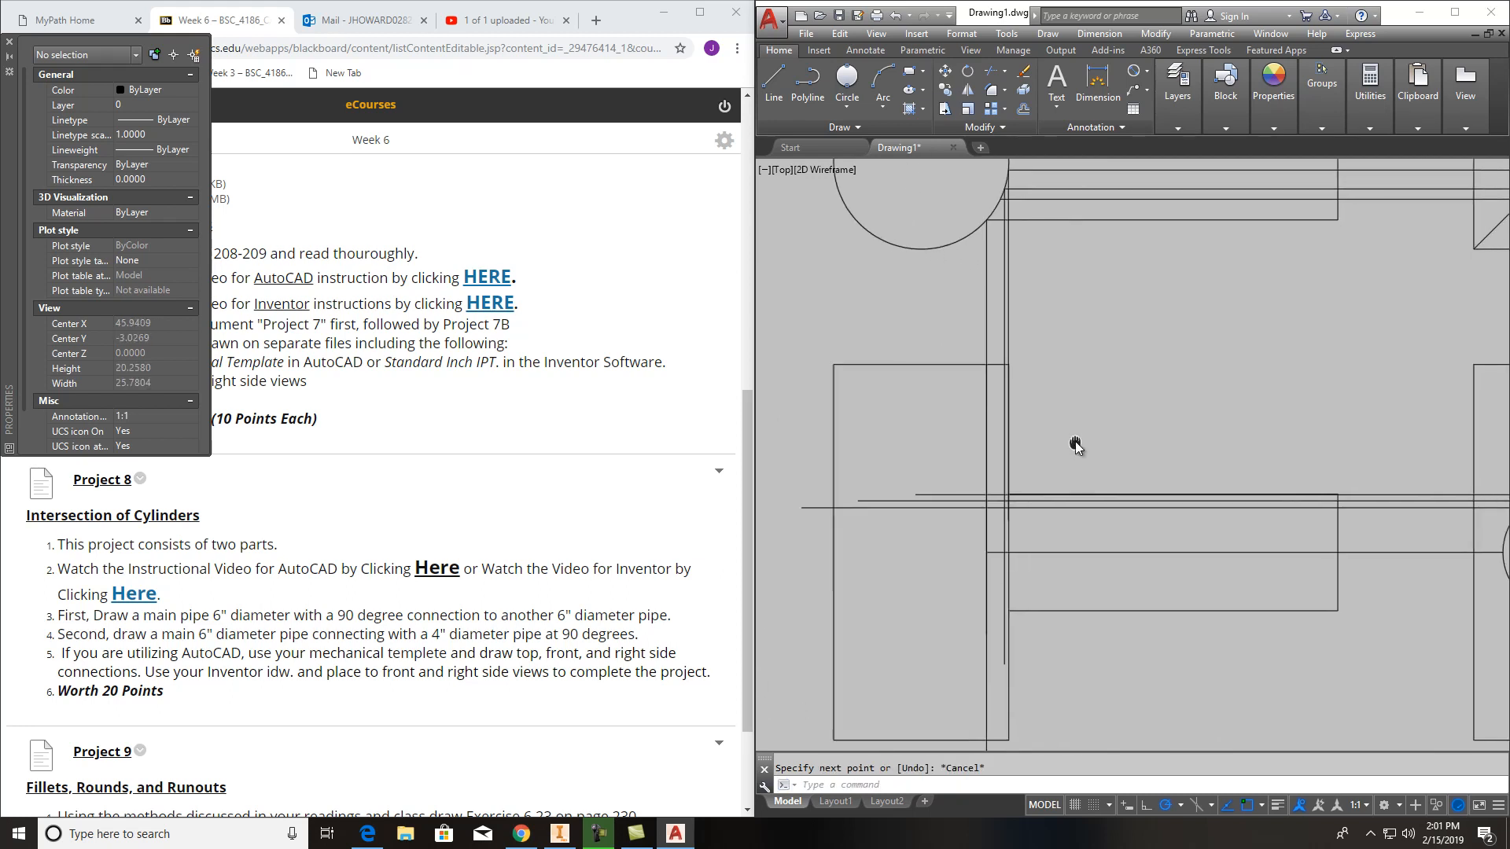
pyautogui.click(858, 127)
pyautogui.click(848, 147)
pyautogui.scroll(5, 1004, 422)
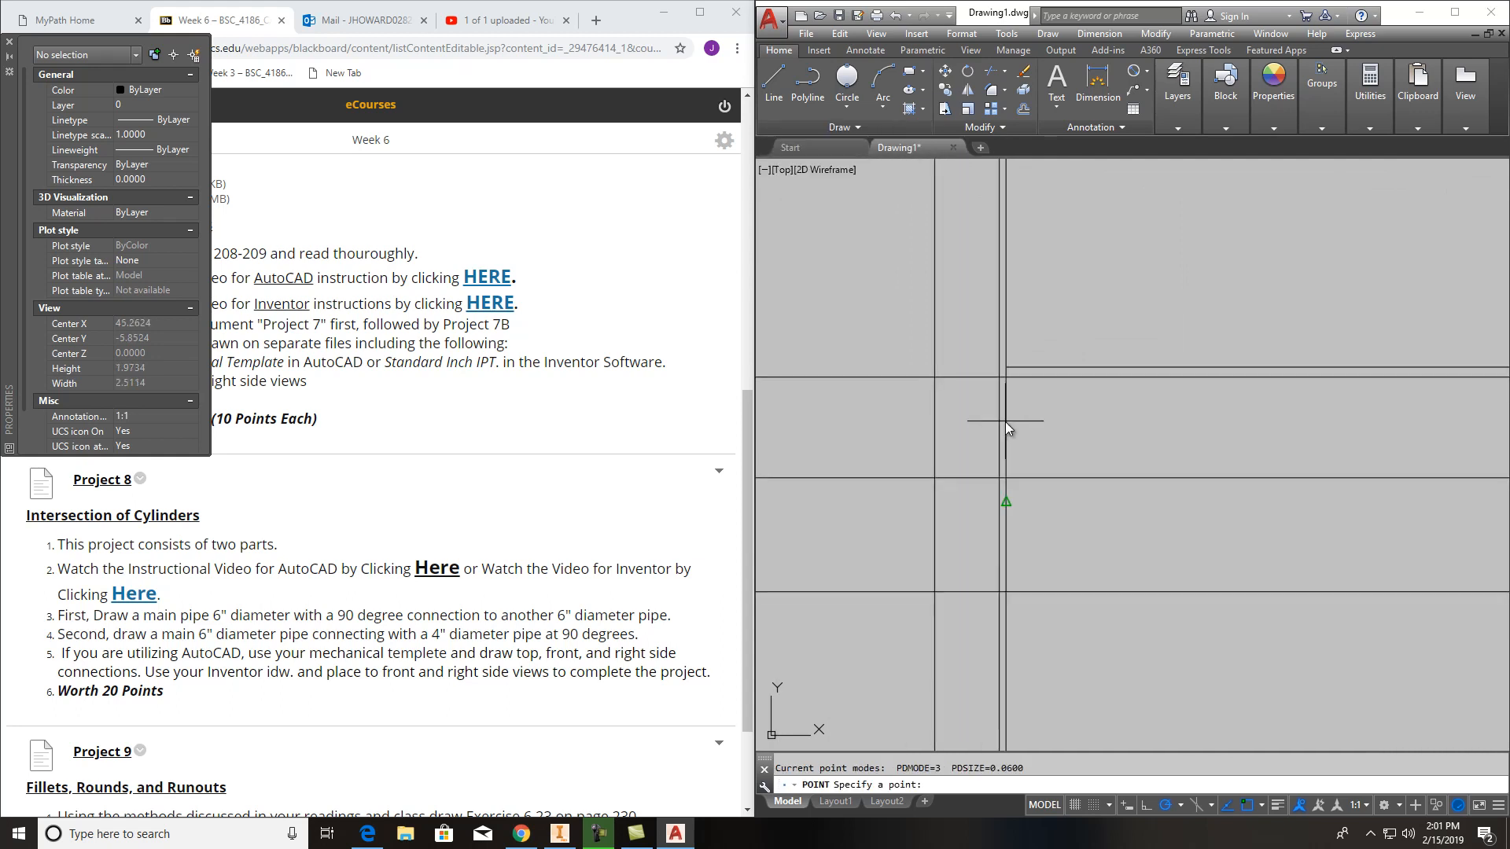
pyautogui.scroll(5, 1013, 394)
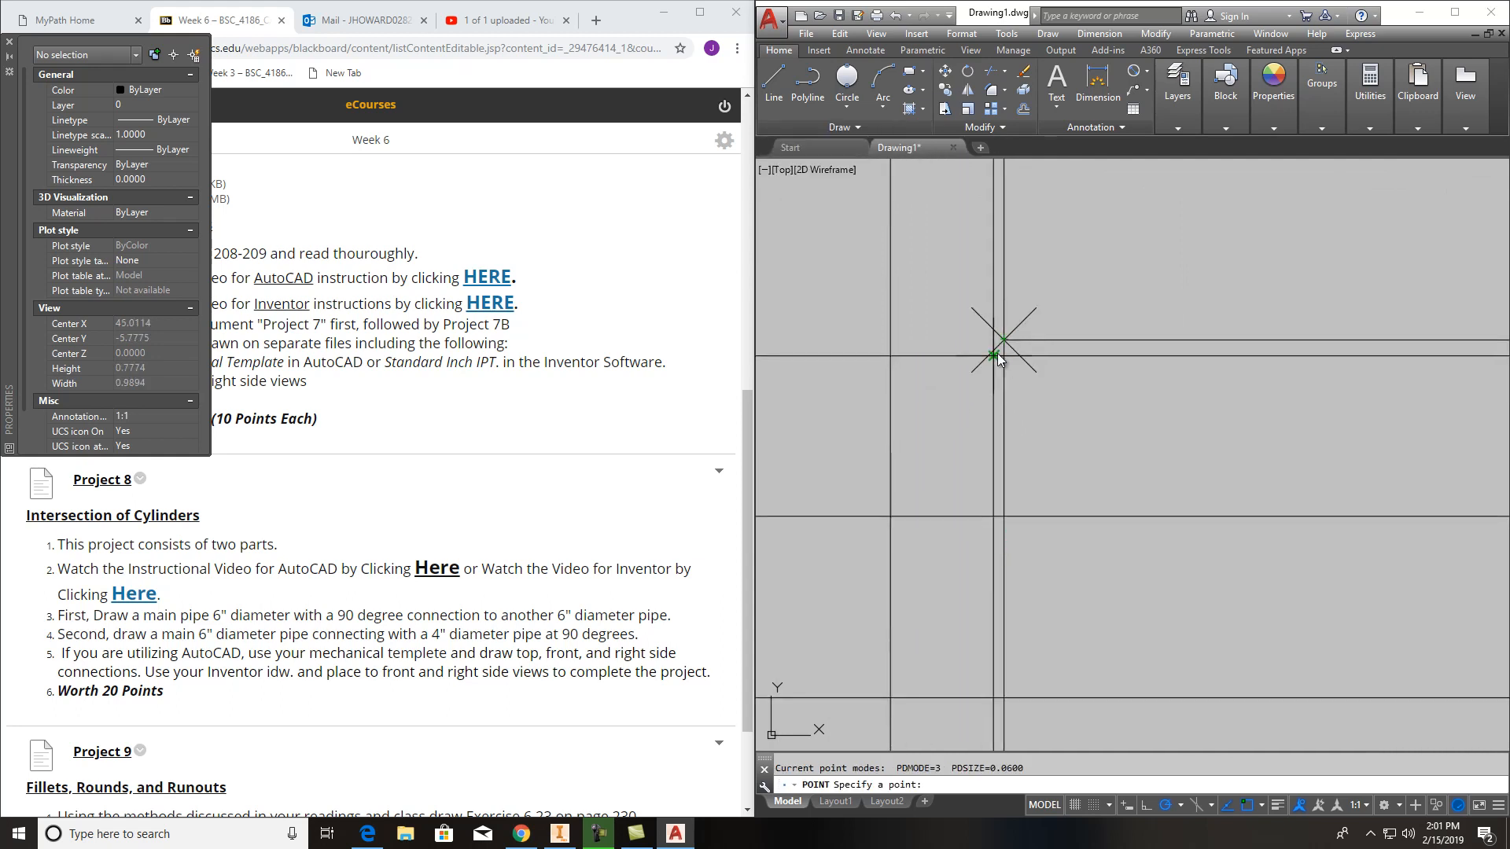
pyautogui.click(992, 355)
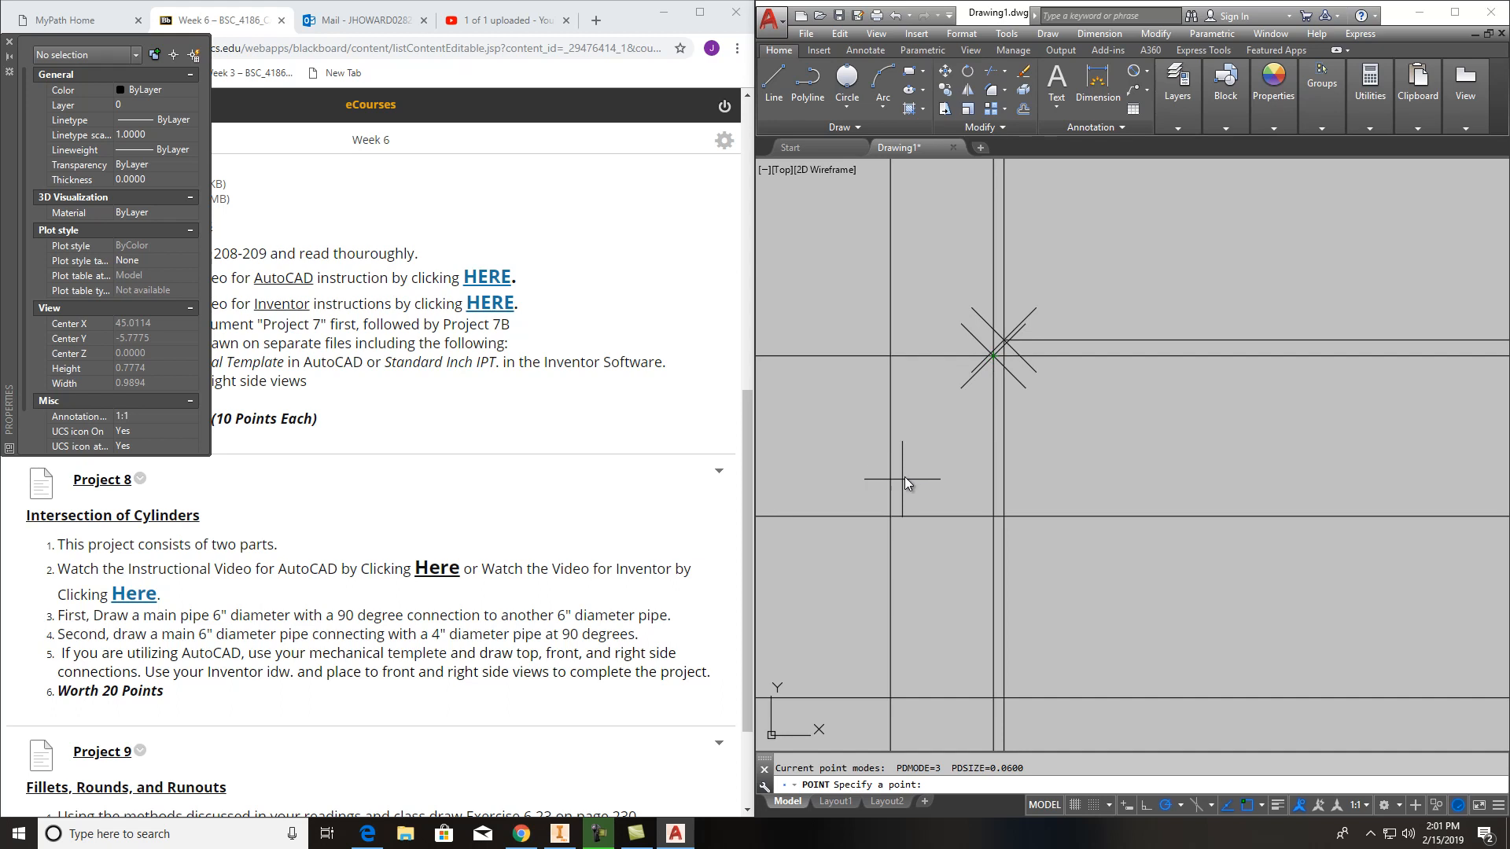
pyautogui.click(890, 517)
# Try a point where the branch's horizontal centre line meets the leftmost vertical projection line in the front view, and erase it
pyautogui.scroll(-8, 938, 490)
pyautogui.scroll(-6, 1059, 516)
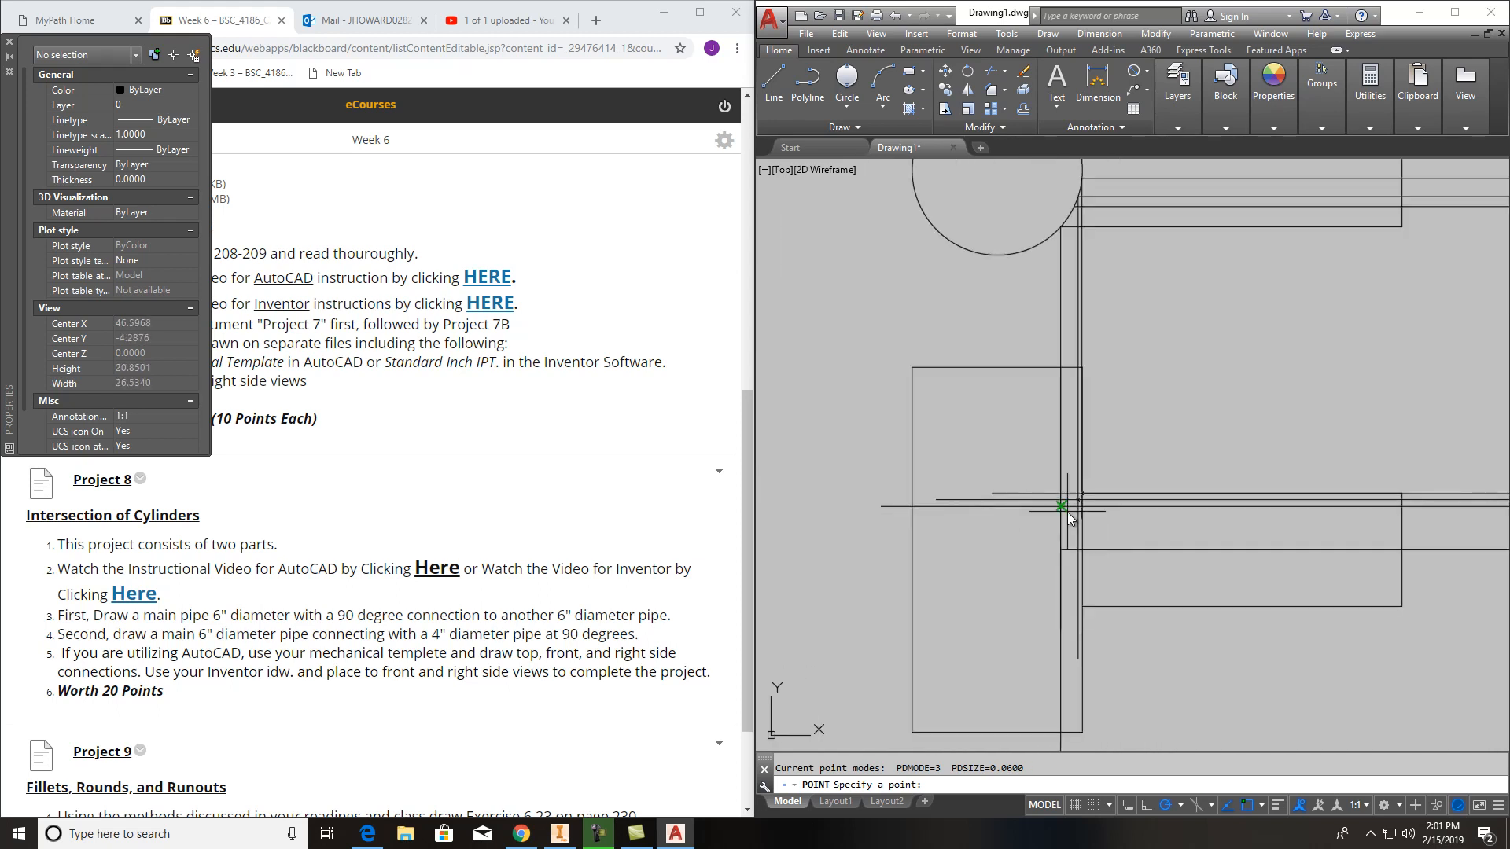
pyautogui.scroll(4, 1068, 511)
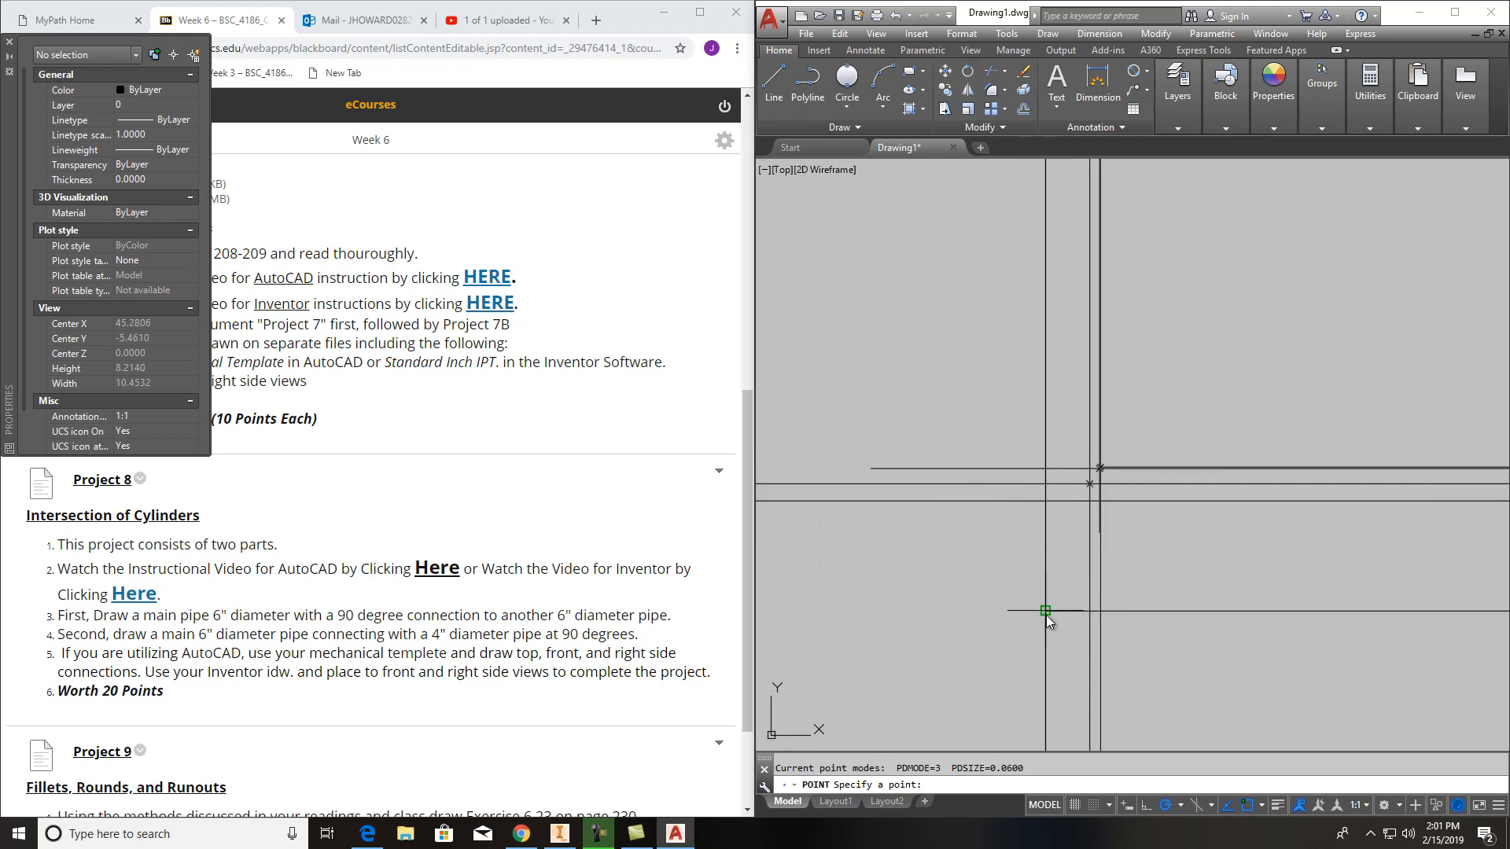
pyautogui.scroll(-4, 992, 422)
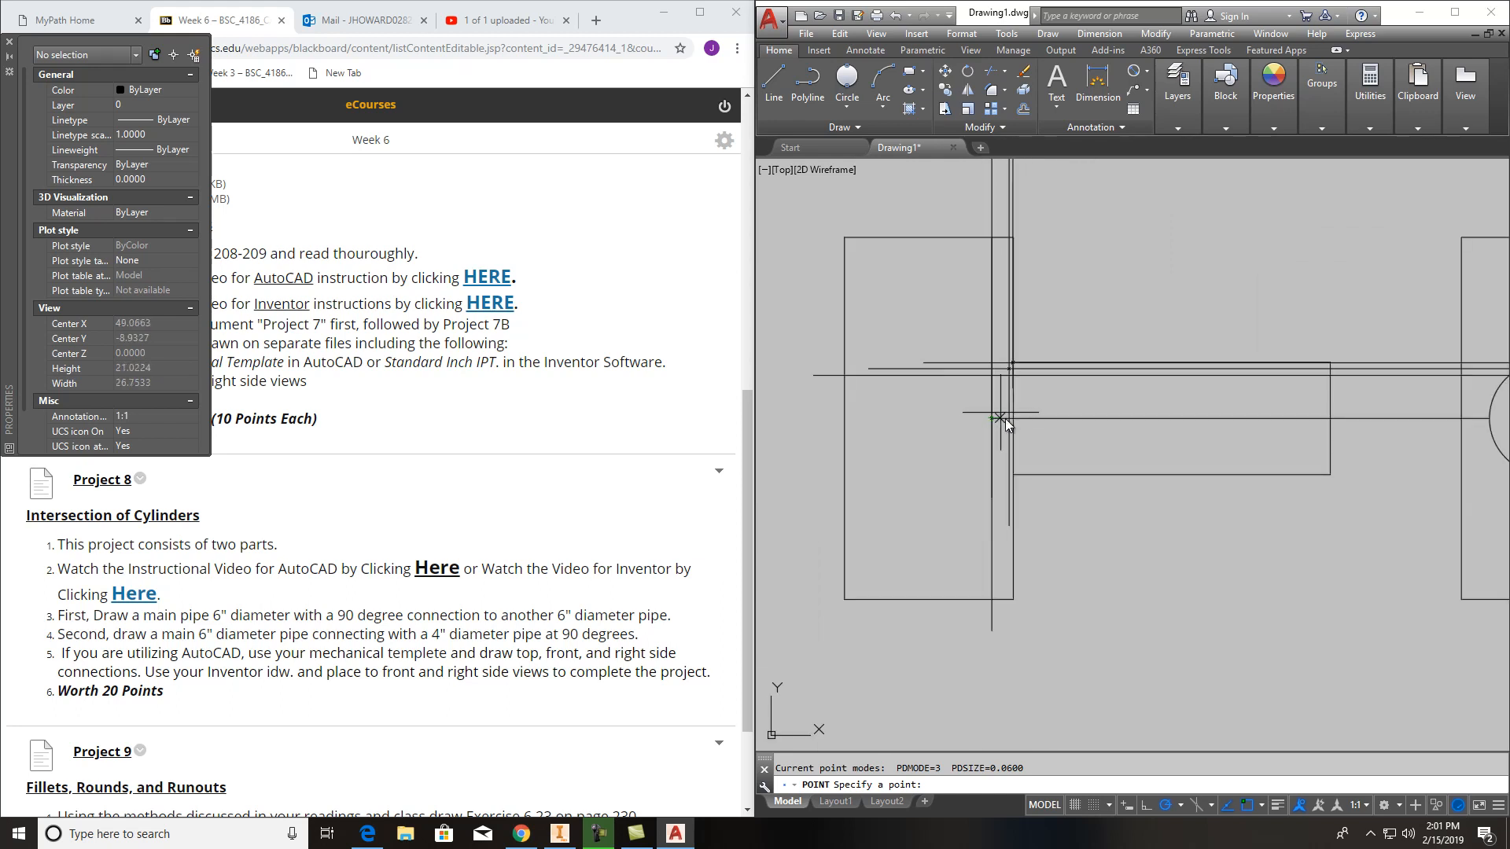
pyautogui.moveTo(988, 462); pyautogui.dragTo(923, 557, button='middle')
pyautogui.scroll(4, 943, 483)
pyautogui.press('Escape')
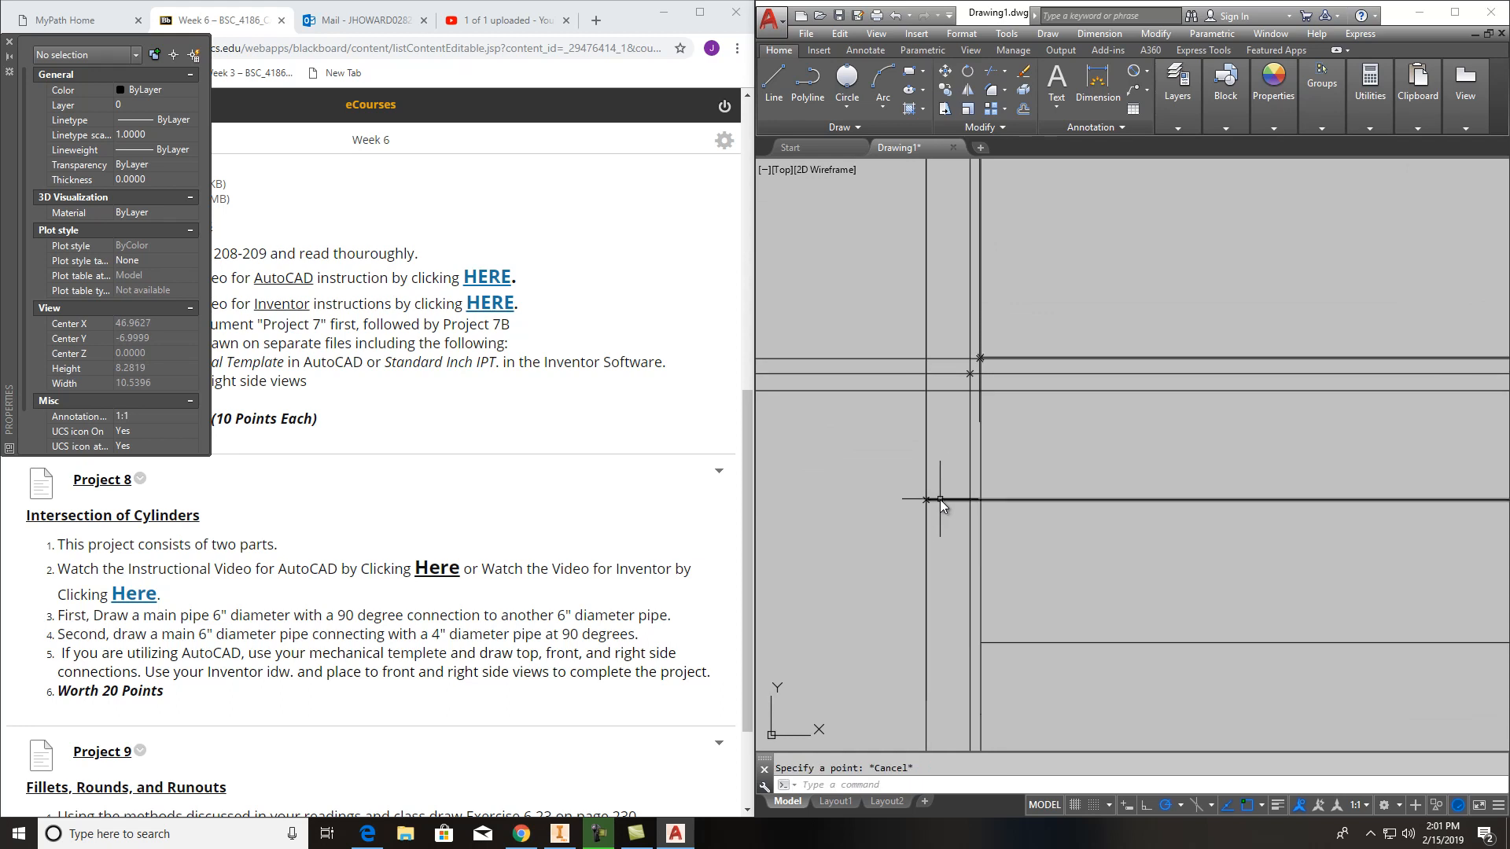
pyautogui.click(928, 498)
pyautogui.press('Delete')
# Draw a vertical line from the third projection point on the top view's circle down into the front view
pyautogui.scroll(-4, 937, 493)
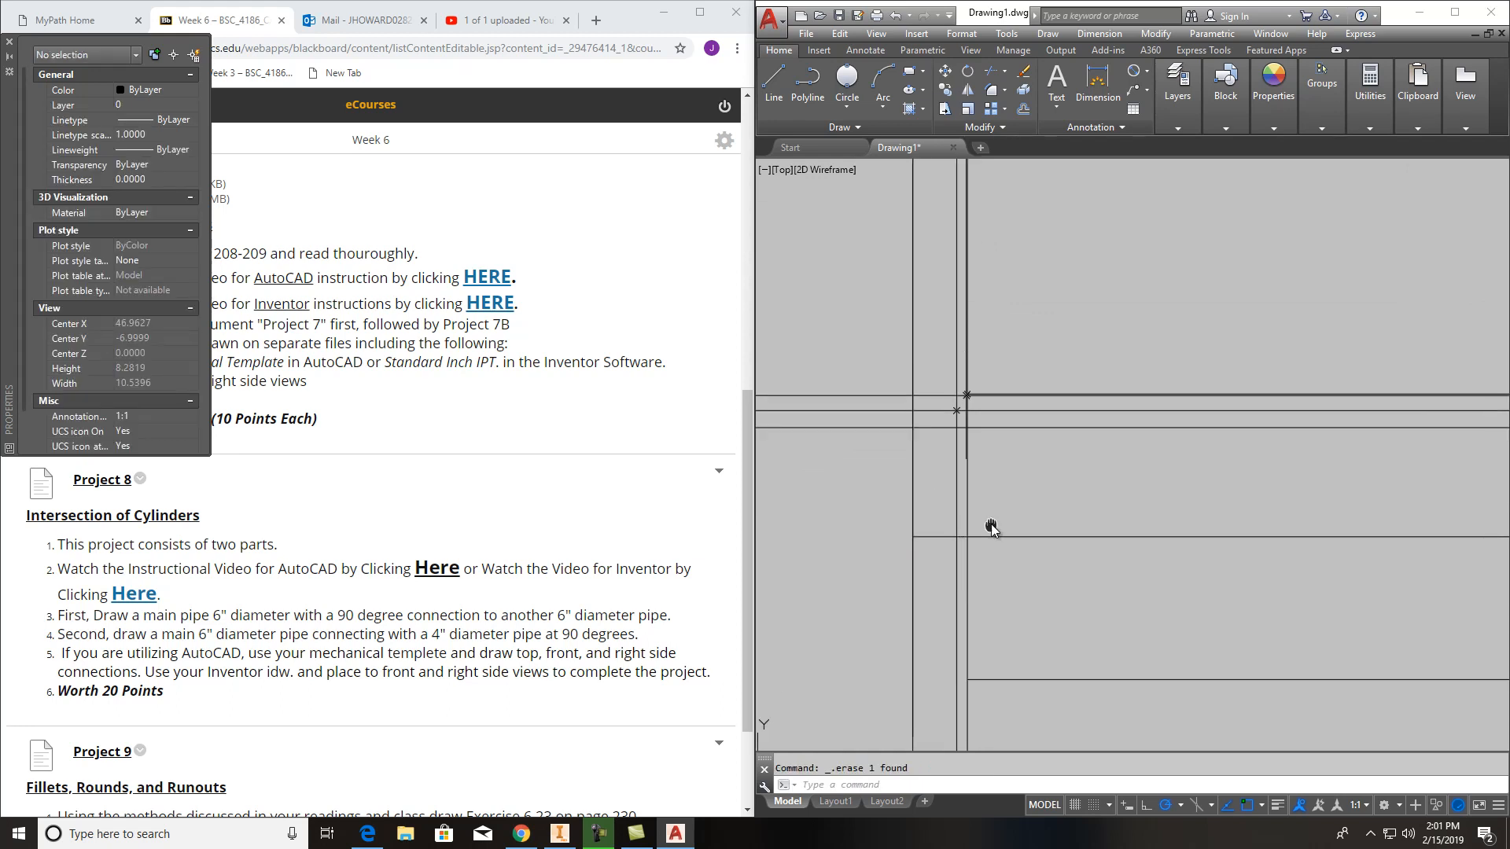
pyautogui.scroll(4, 945, 405)
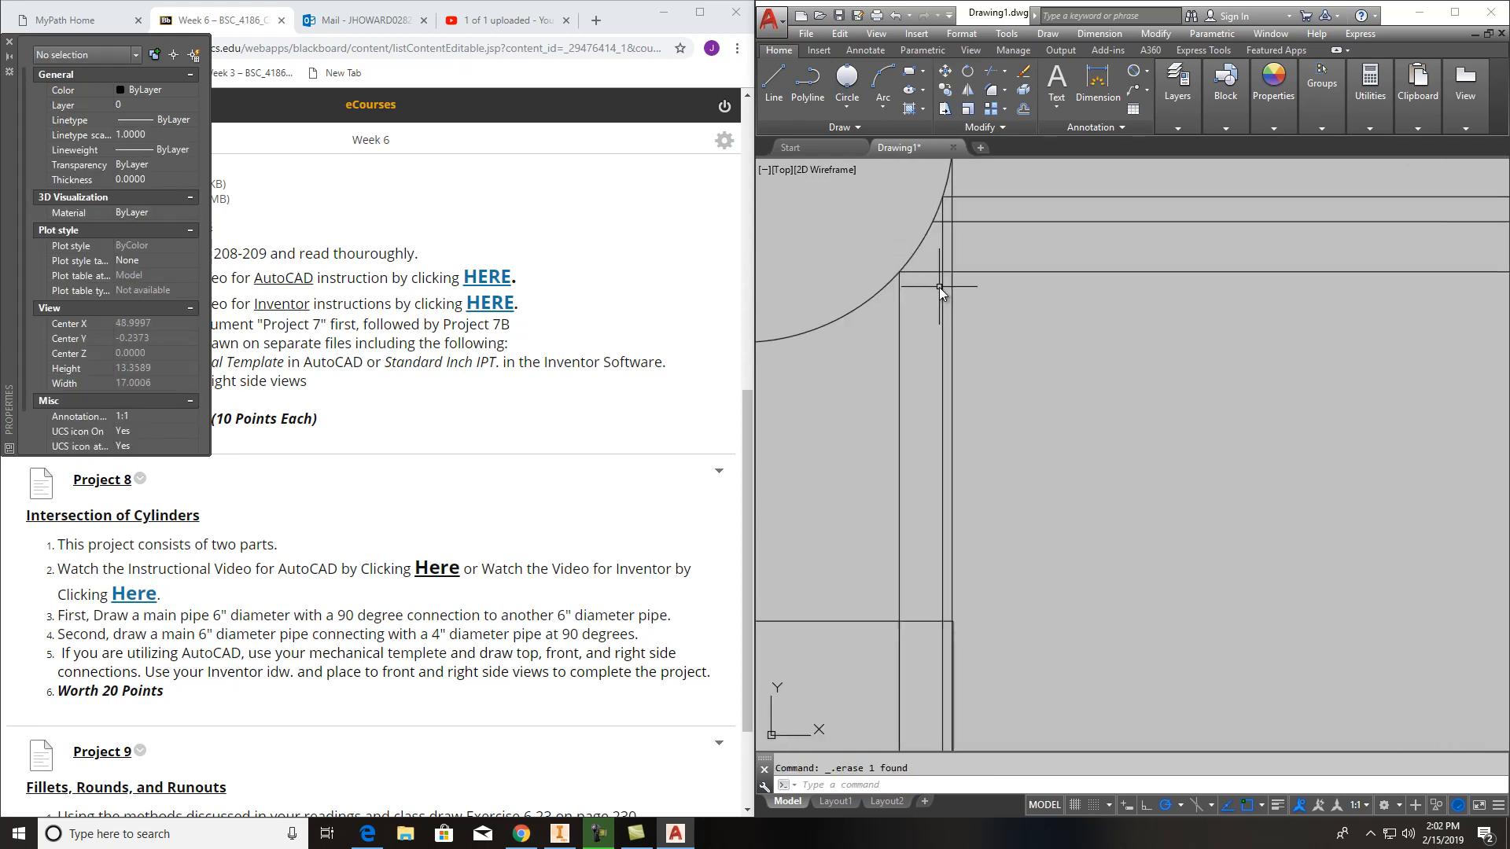
pyautogui.click(774, 82)
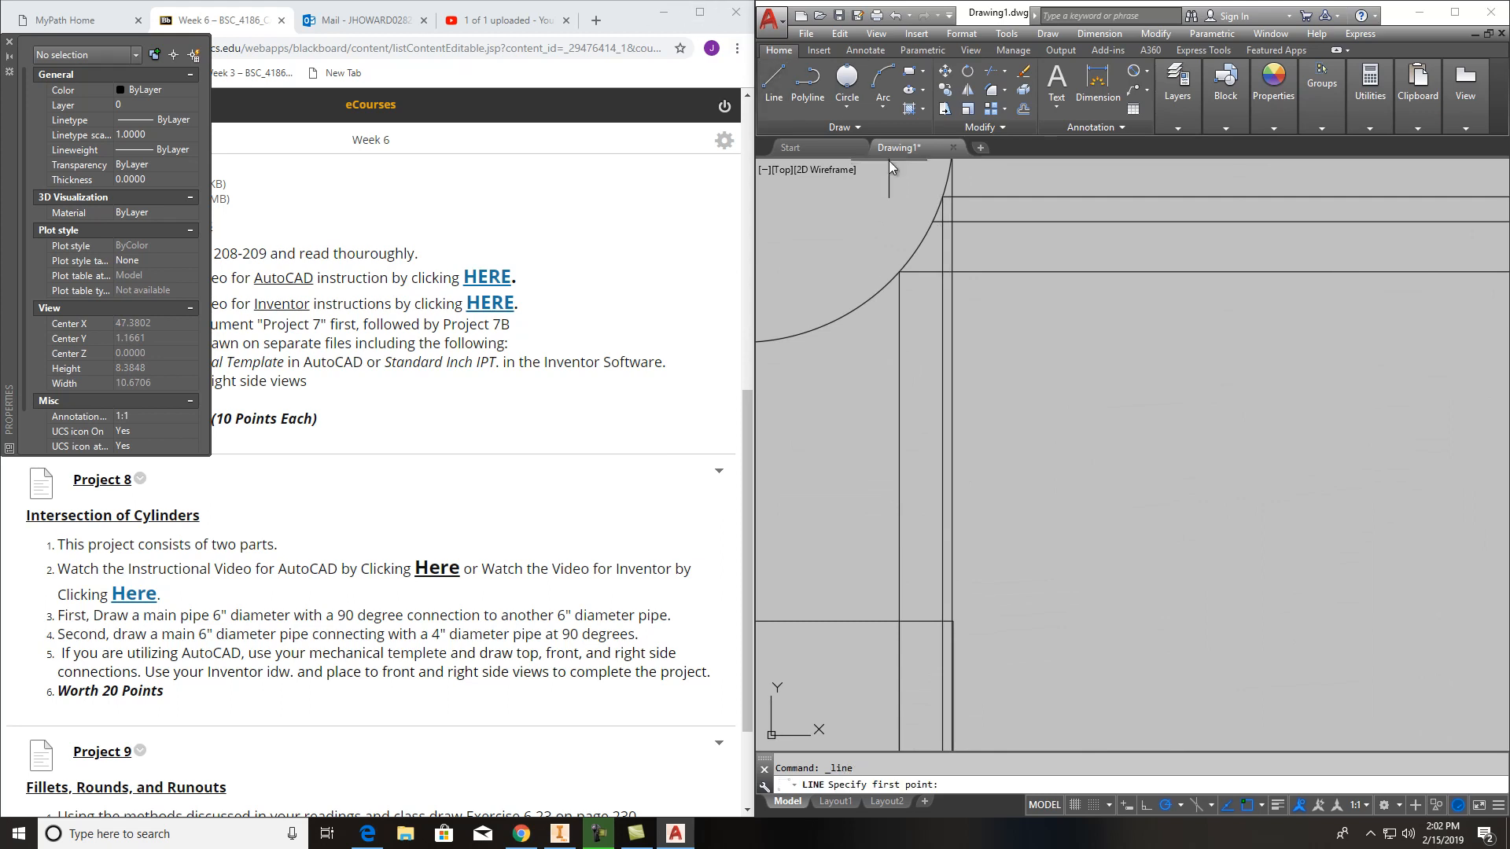
pyautogui.click(928, 220)
pyautogui.scroll(-4, 930, 220)
pyautogui.scroll(3, 912, 539)
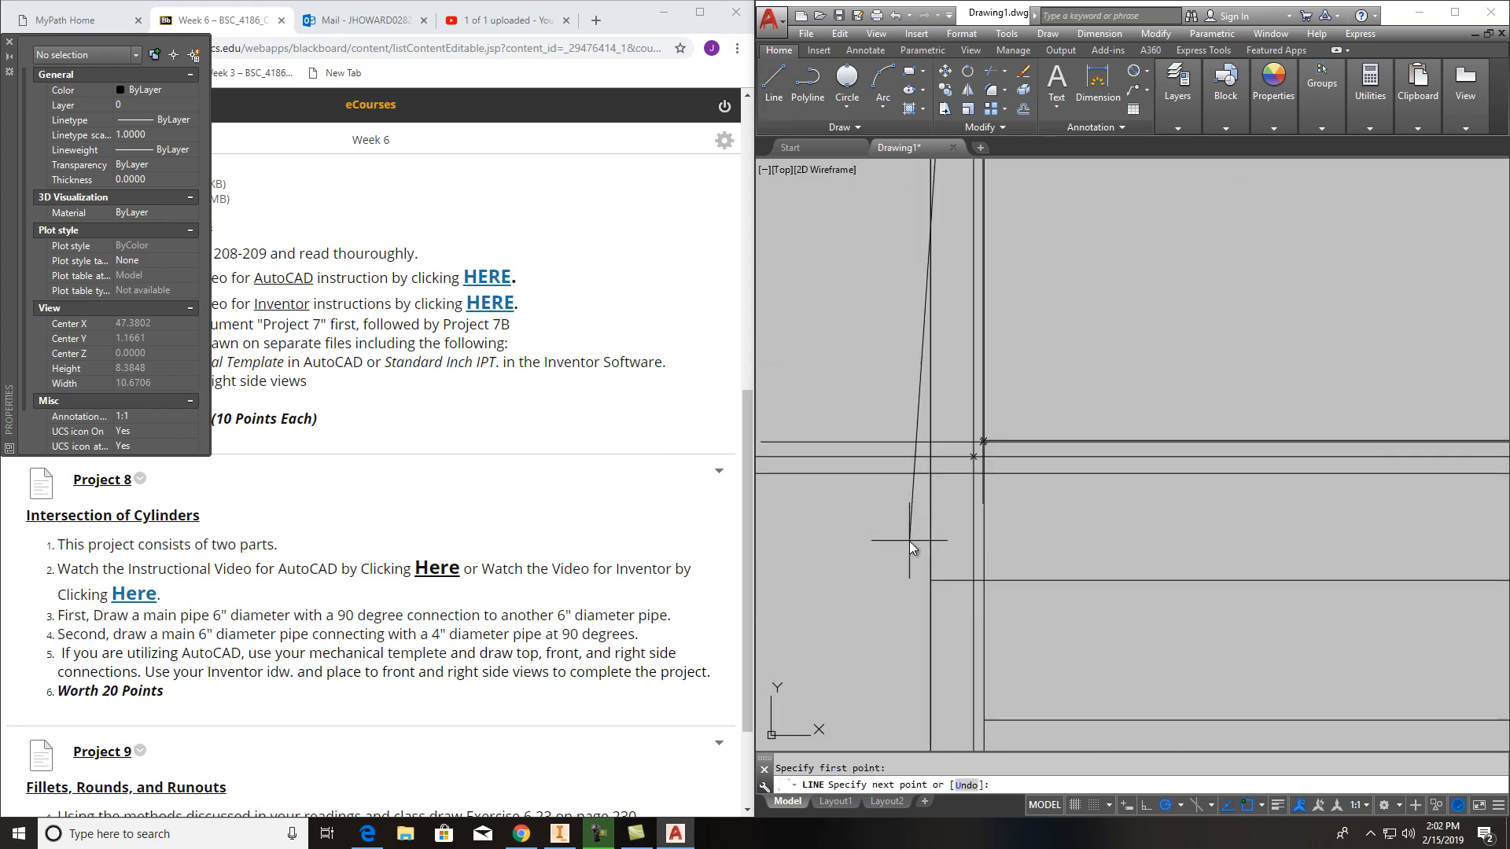
pyautogui.click(961, 540)
pyautogui.press('Escape')
# Place a point where the third vertical projection line meets its horizontal projection line in the front view
pyautogui.click(855, 122)
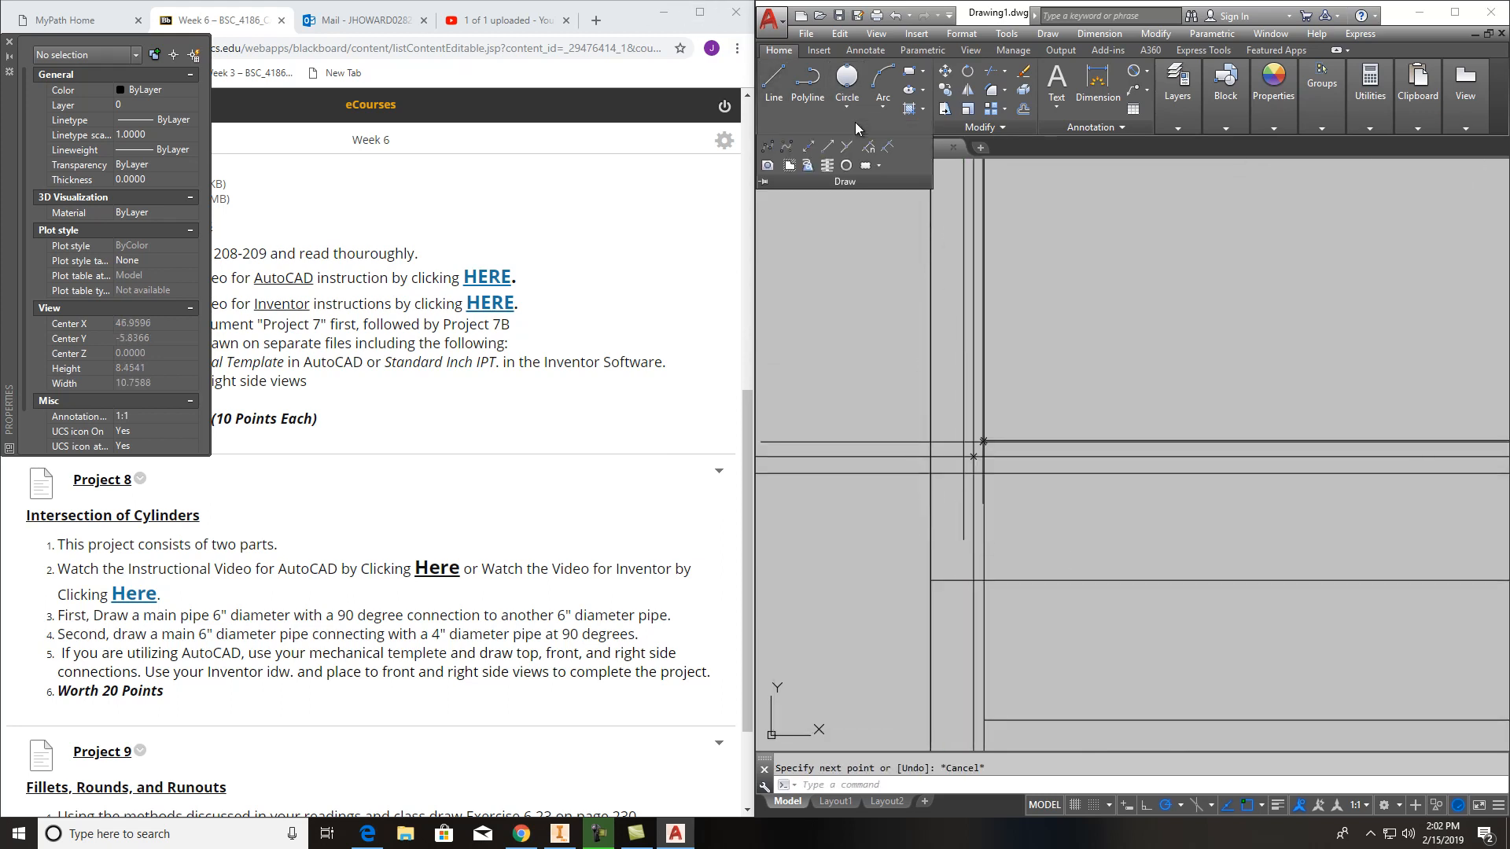
pyautogui.click(849, 148)
pyautogui.scroll(4, 954, 459)
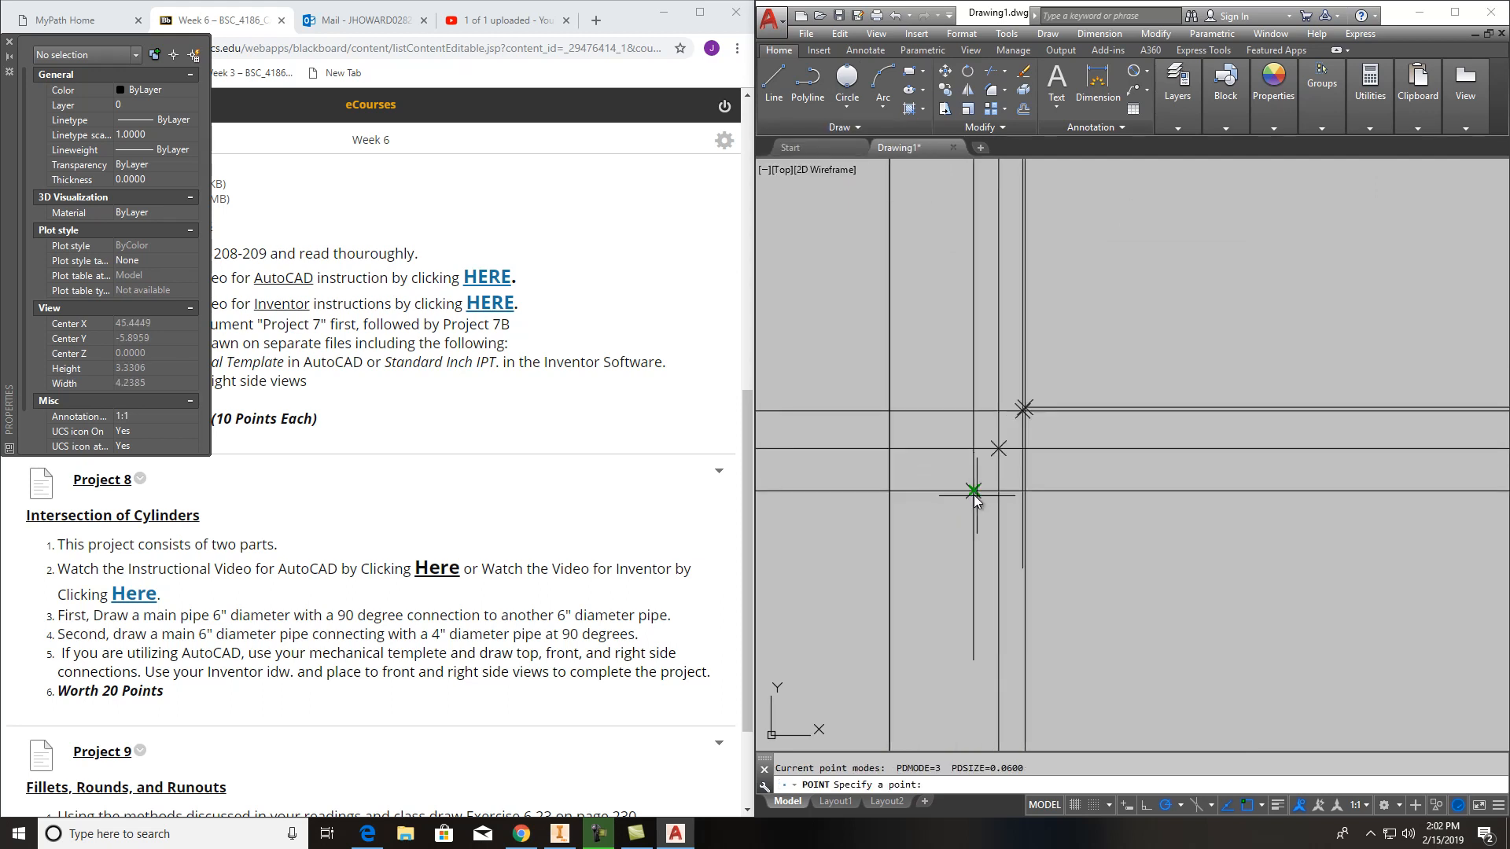
pyautogui.click(974, 494)
pyautogui.scroll(-4, 1070, 517)
pyautogui.scroll(-10, 1088, 450)
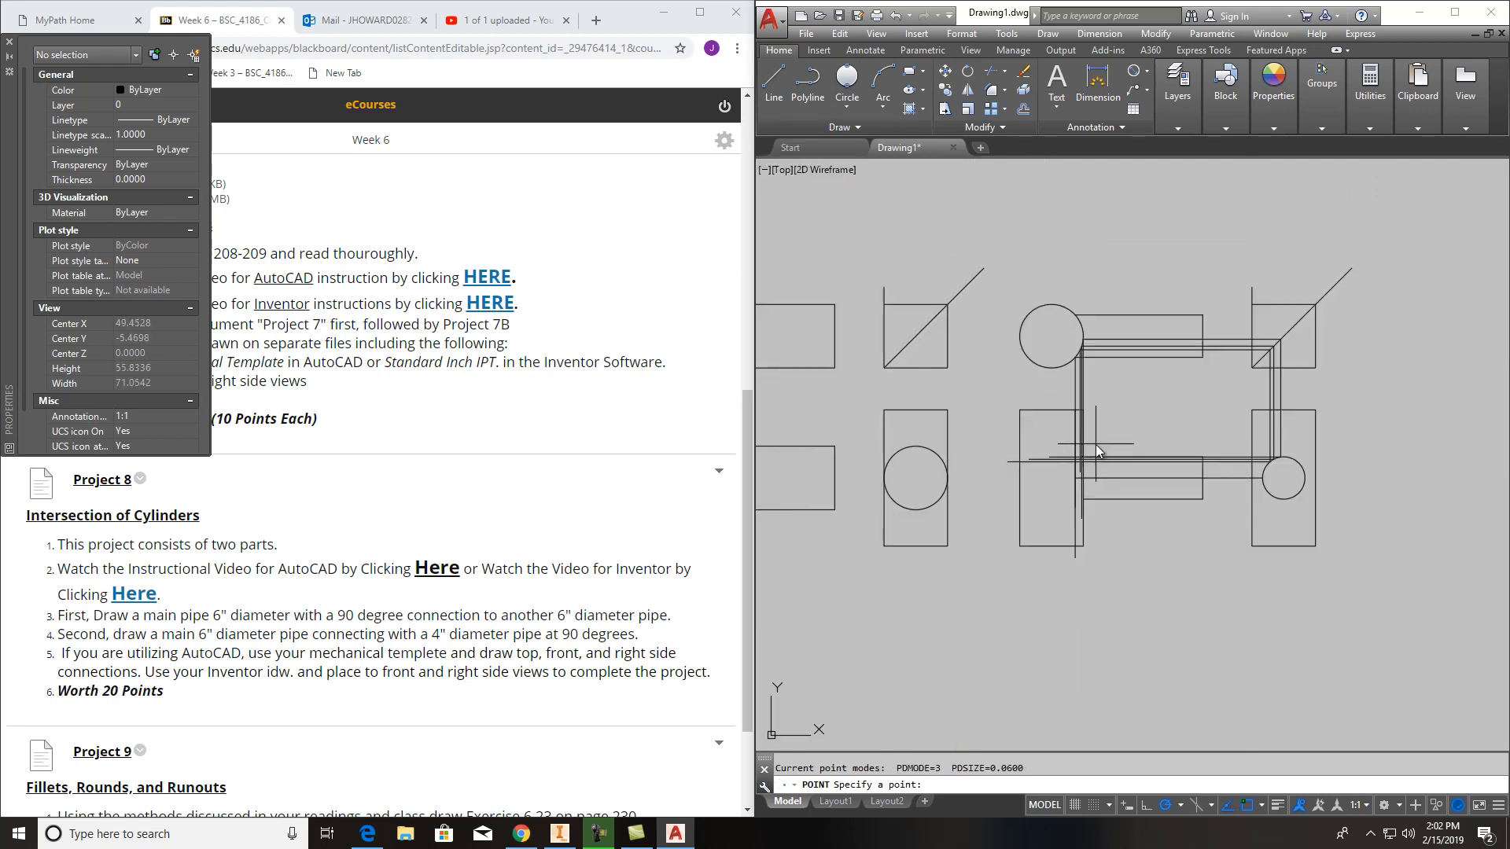
# Draw a horizontal line from a fourth spot on the top view's main pipe circle across to the 45-degree miter line
pyautogui.scroll(8, 986, 465)
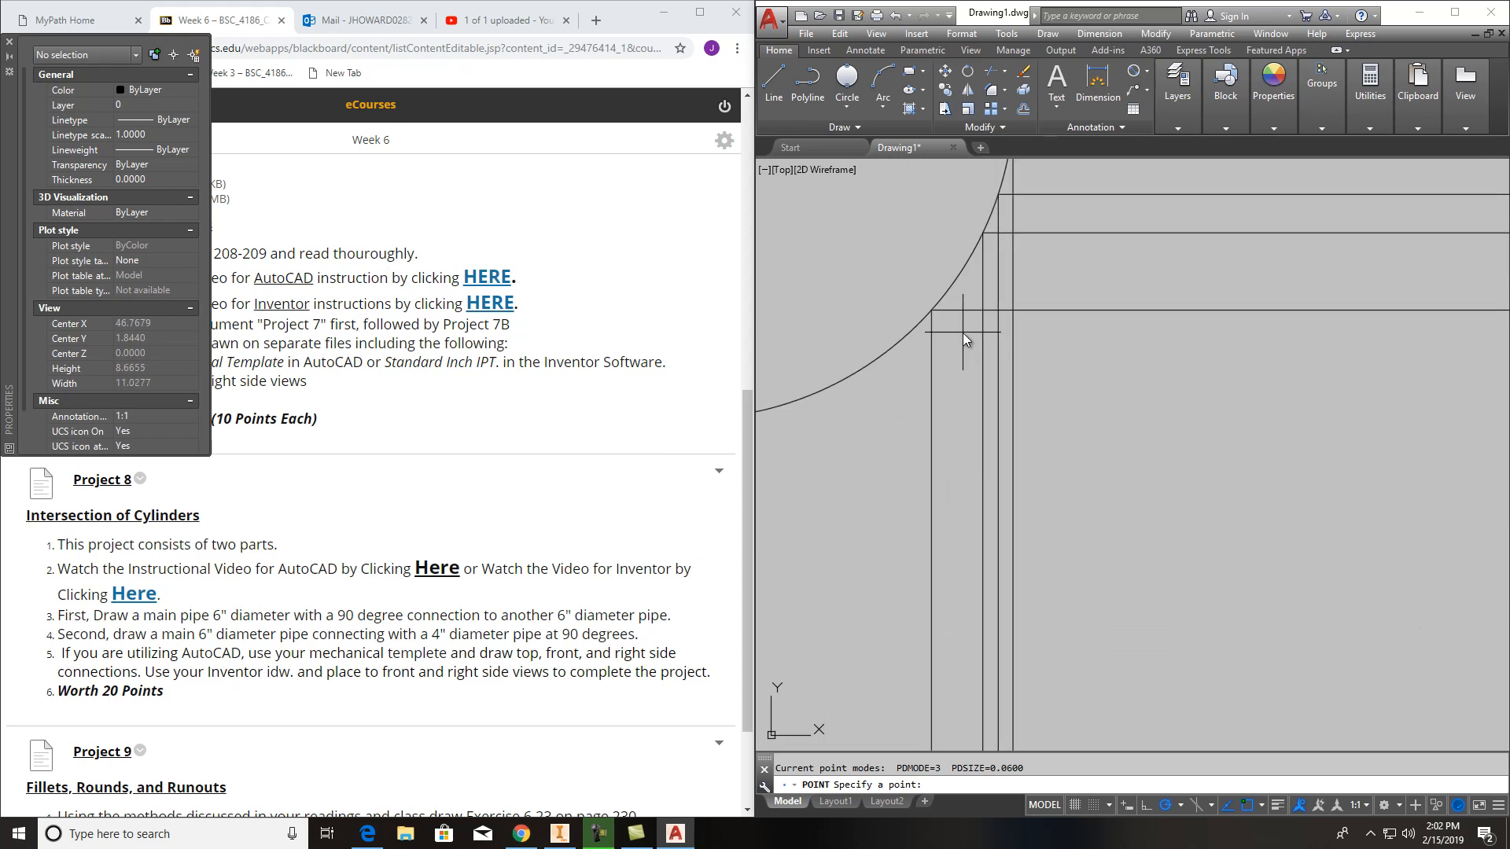
pyautogui.click(774, 76)
pyautogui.keyDown('shift'); pyautogui.rightClick(1074, 267); pyautogui.keyUp('shift')
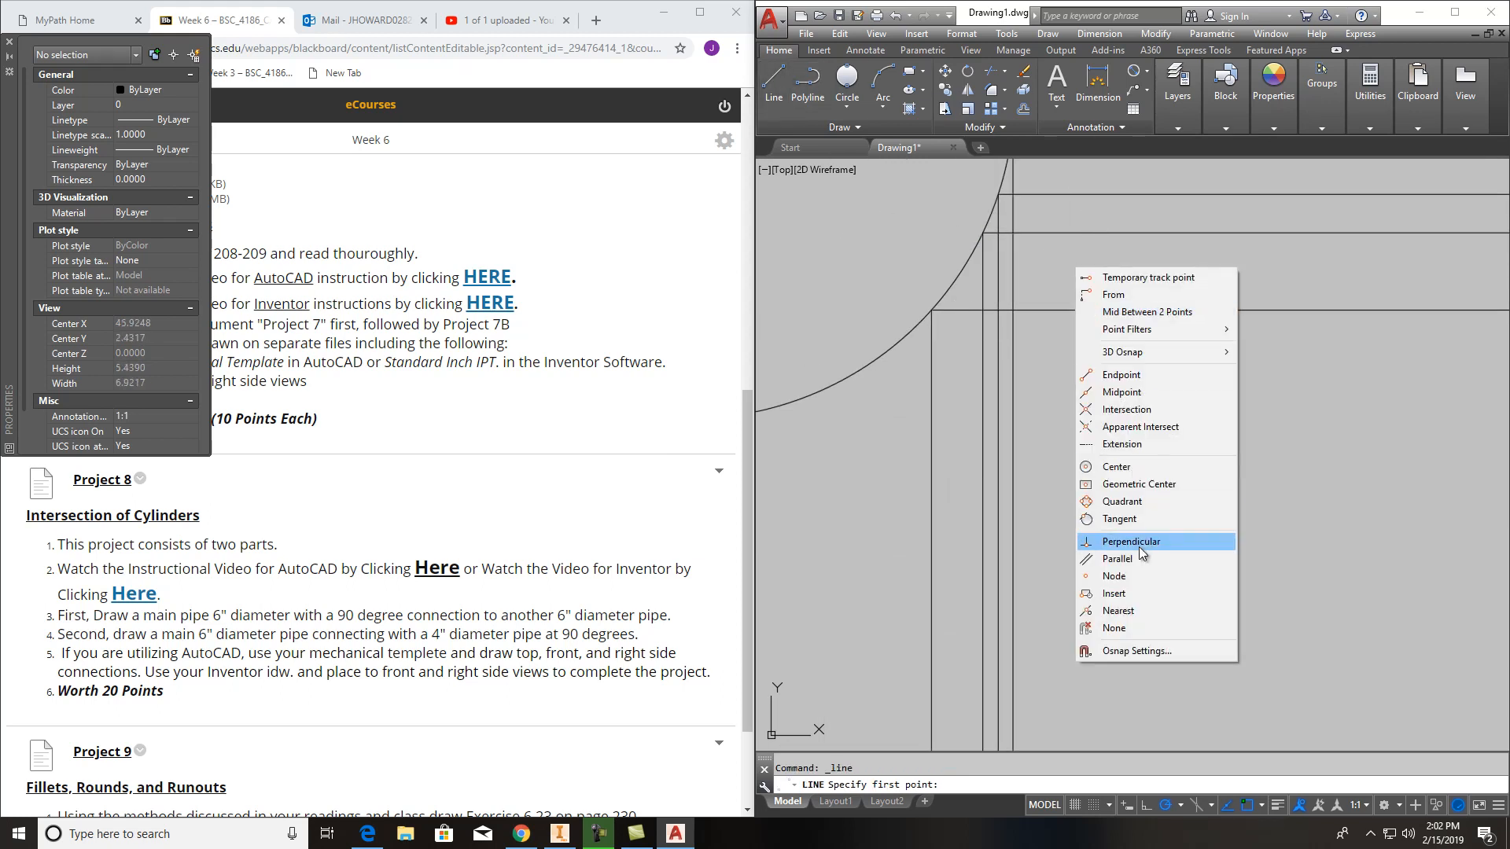
pyautogui.click(1118, 611)
pyautogui.click(966, 260)
pyautogui.scroll(-5, 1064, 299)
pyautogui.moveTo(1281, 311); pyautogui.dragTo(768, 244, button='middle')
pyautogui.click(983, 223)
# Continue the fourth projection line down to the side view's branch circle and horizontally back across the front view's main pipe
pyautogui.moveTo(994, 395); pyautogui.dragTo(1011, 490, button='middle')
pyautogui.scroll(5, 983, 574)
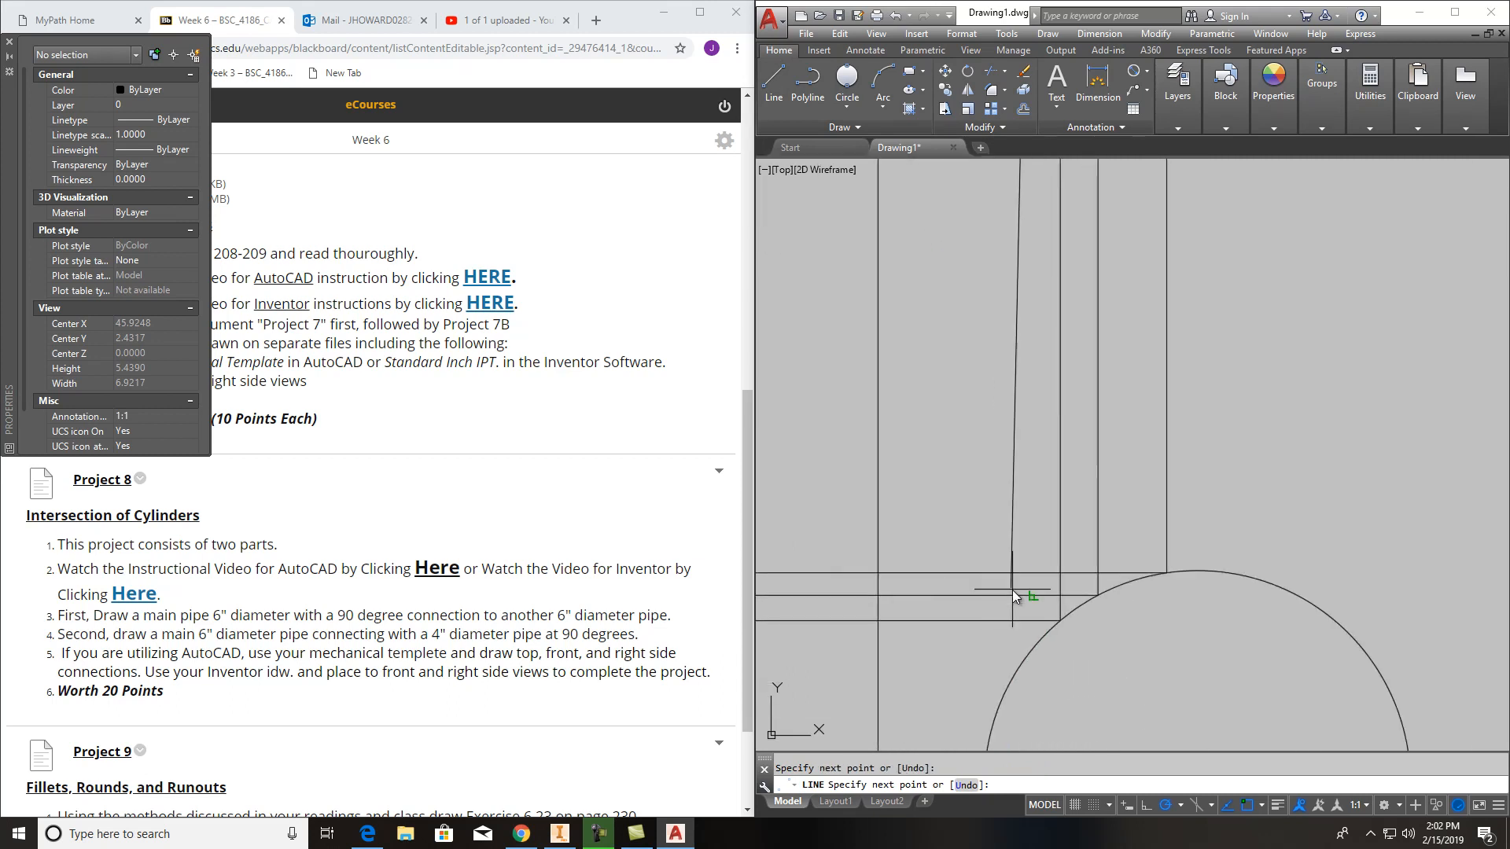
pyautogui.click(1030, 645)
pyautogui.scroll(4, 1032, 647)
pyautogui.moveTo(1031, 646); pyautogui.dragTo(1365, 511, button='middle')
pyautogui.scroll(-8, 1365, 511)
pyautogui.moveTo(836, 516); pyautogui.dragTo(1035, 485, button='middle')
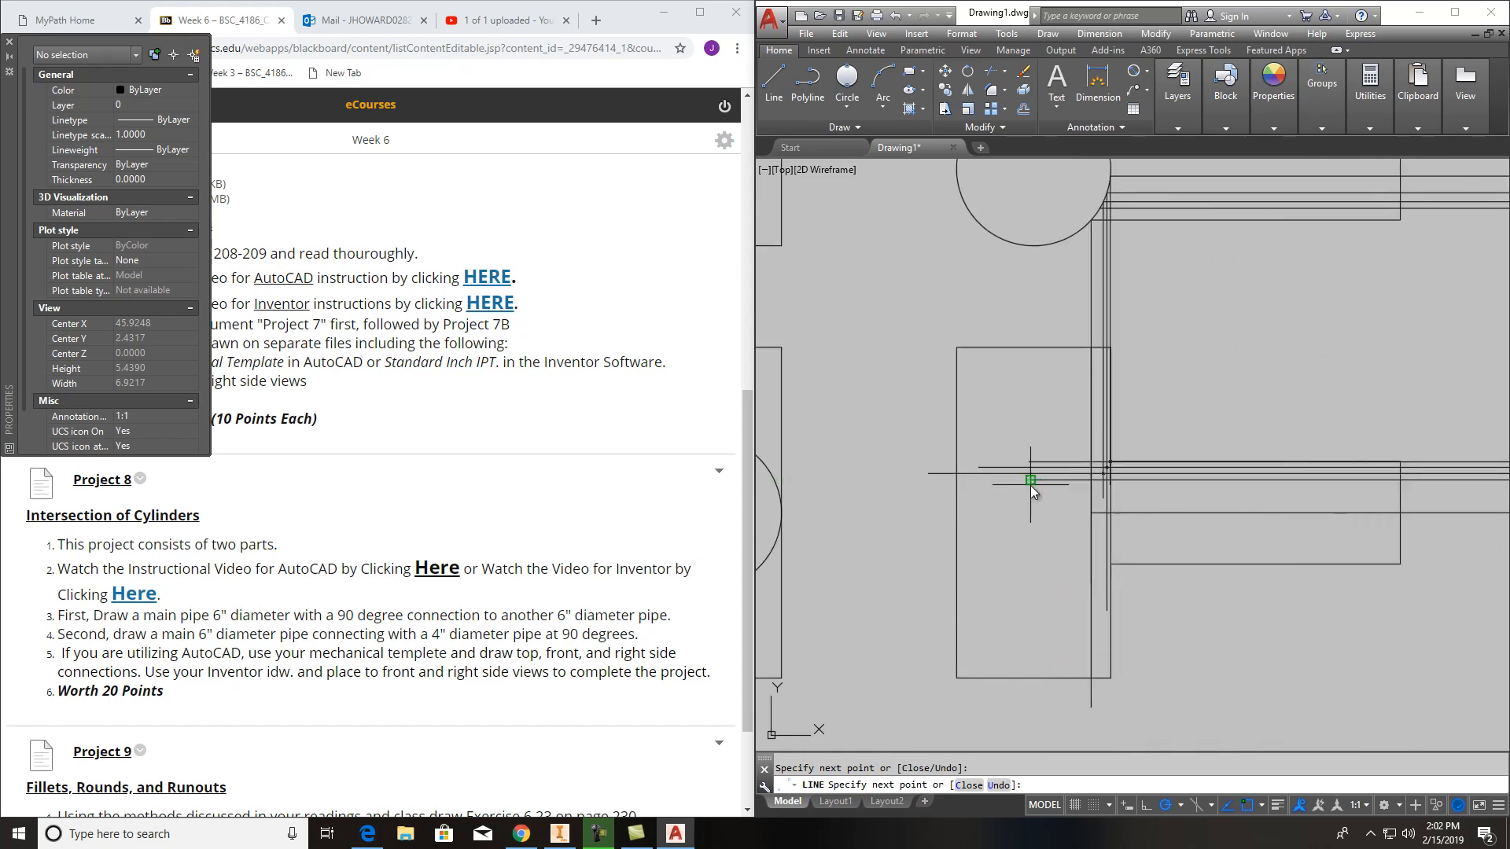
pyautogui.click(1030, 485)
pyautogui.press('Escape')
# Draw a vertical line from the fourth projection point on the top view's circle down to its horizontal projection line in the front view
pyautogui.moveTo(1136, 256); pyautogui.dragTo(1055, 343, button='middle')
pyautogui.press('Return')
pyautogui.scroll(5, 1022, 276)
pyautogui.click(1008, 369)
pyautogui.scroll(-5, 1016, 371)
pyautogui.moveTo(1025, 547); pyautogui.dragTo(1005, 468, button='middle')
pyautogui.scroll(6, 1013, 533)
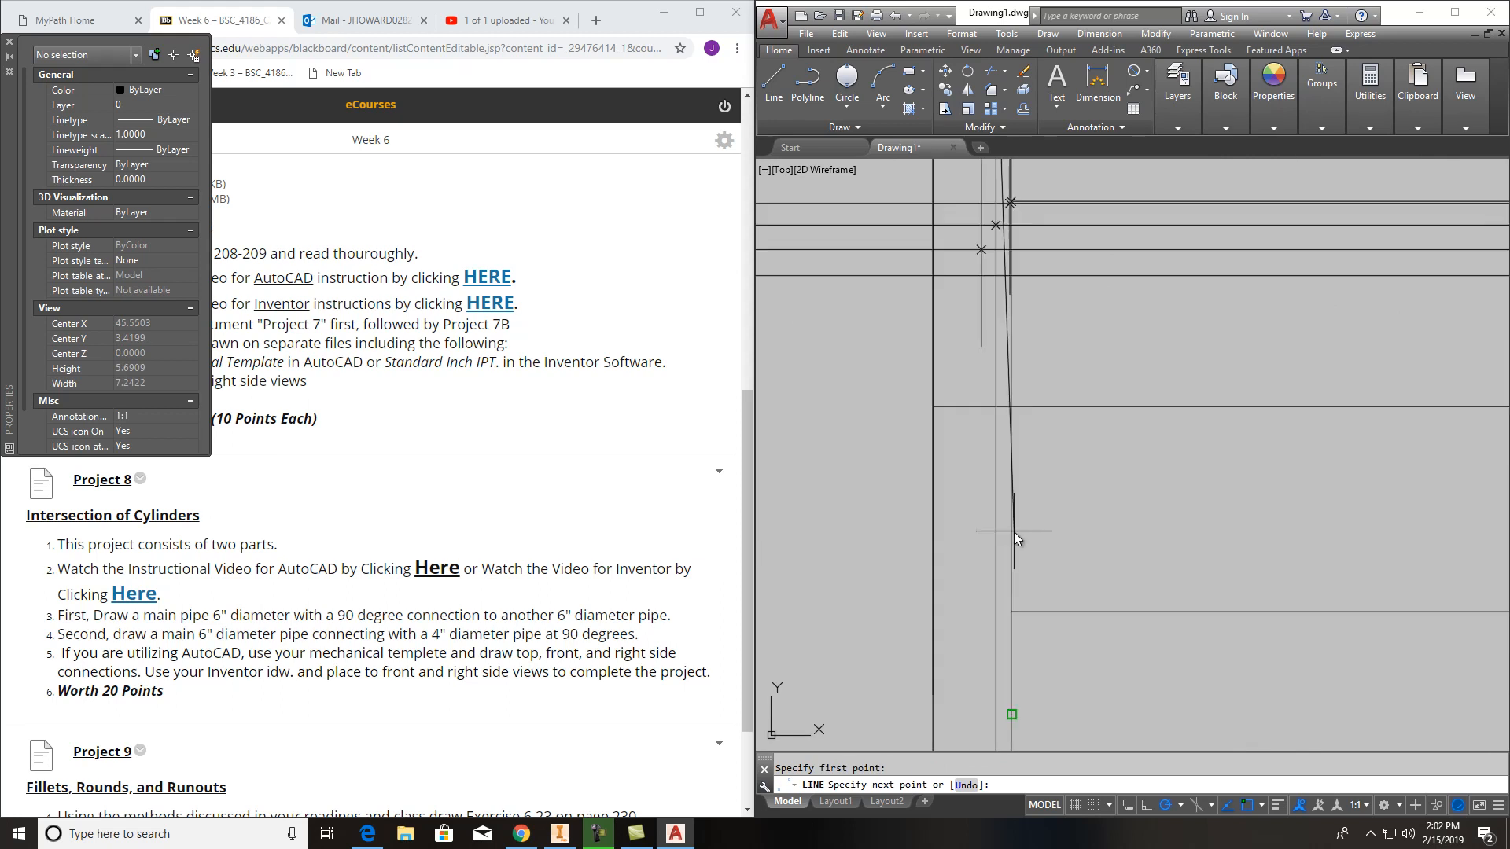
pyautogui.click(966, 280)
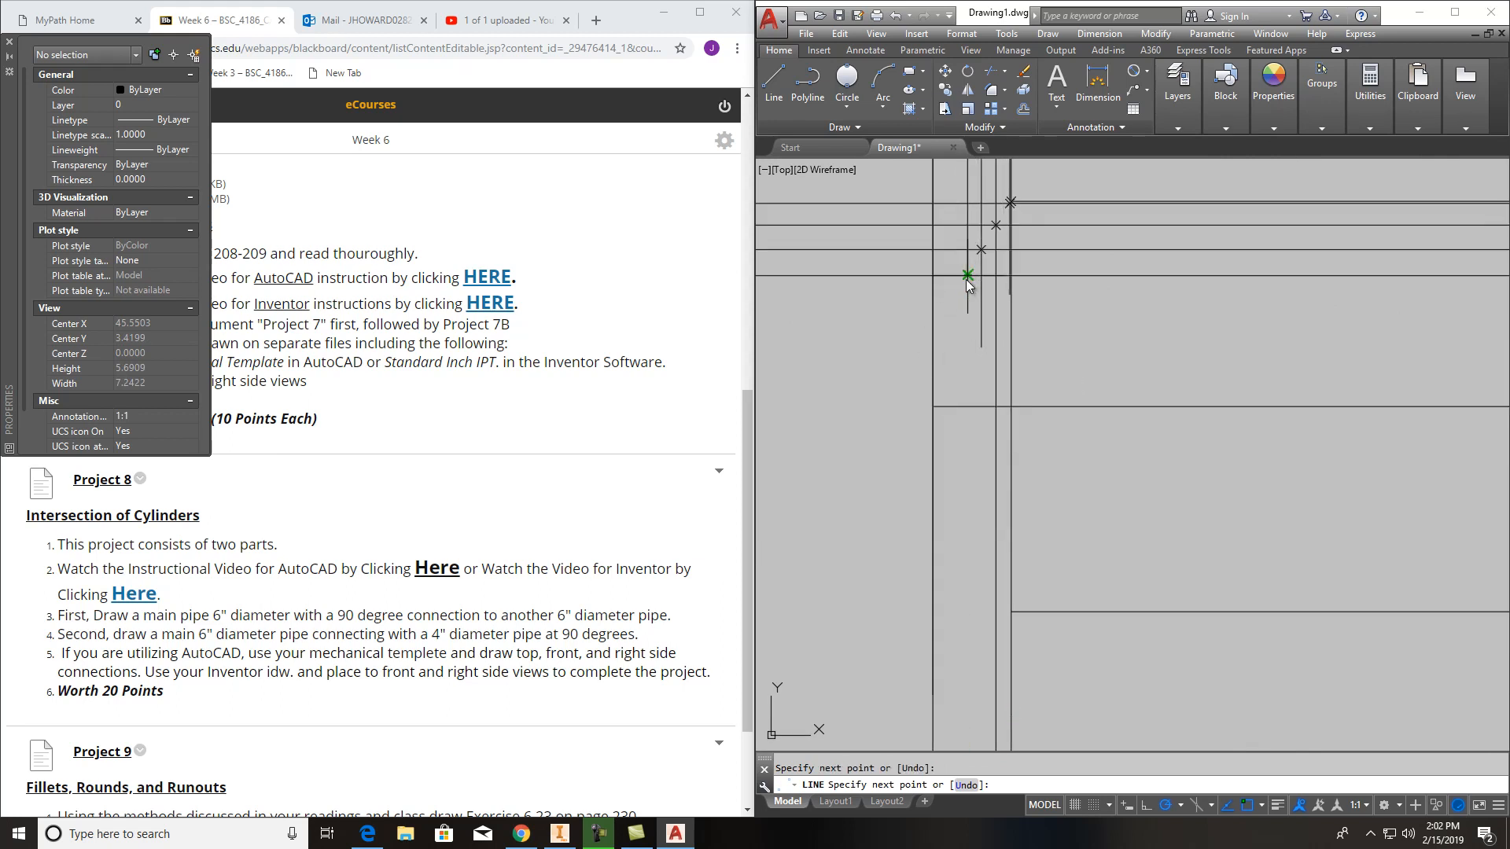
pyautogui.press('Escape')
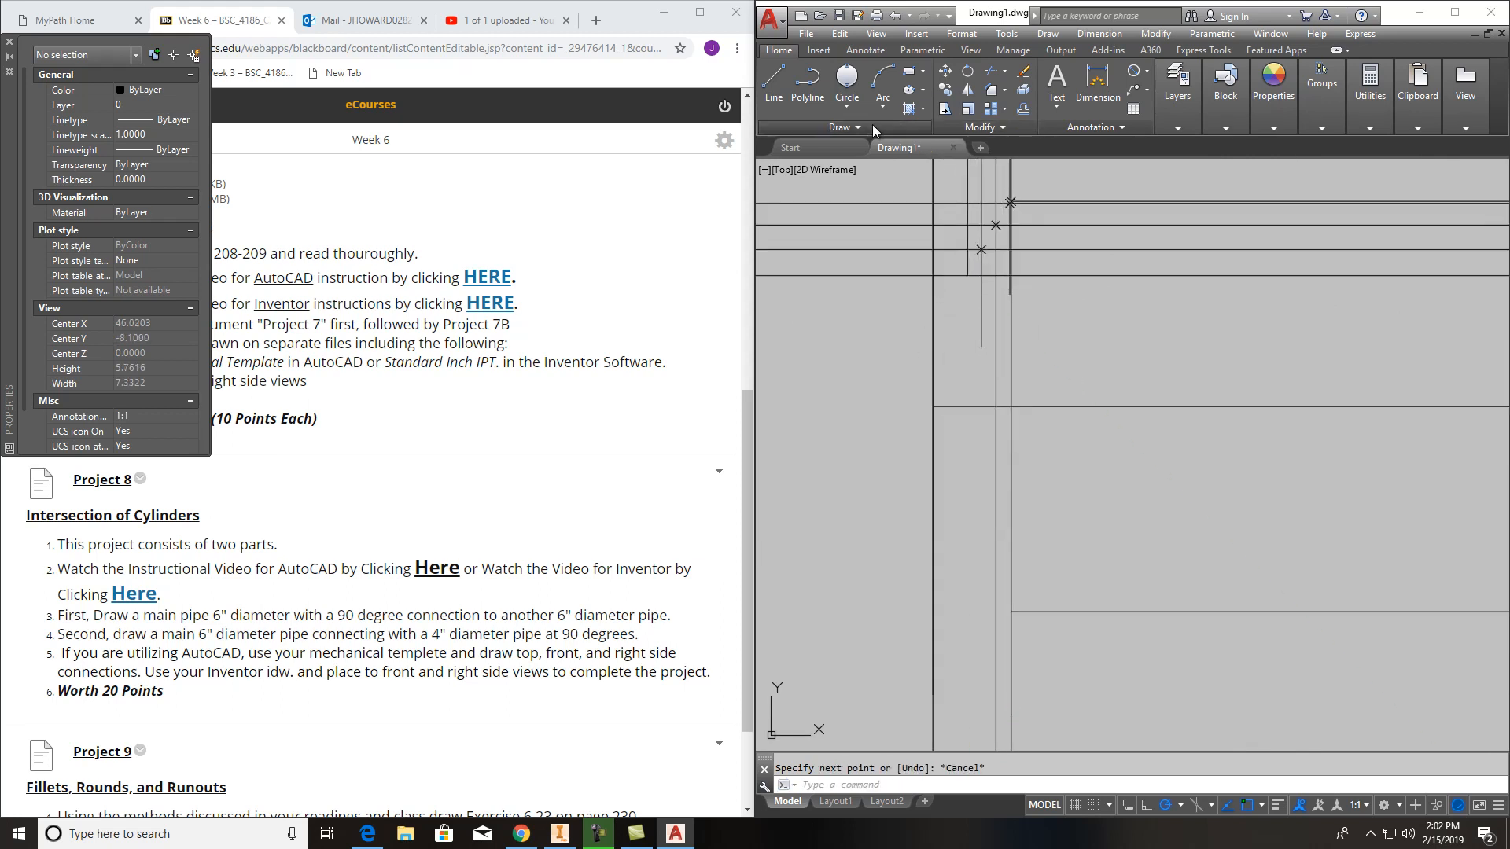
# Place a point at the fourth projection line intersection in the front view
pyautogui.click(857, 127)
pyautogui.click(846, 146)
pyautogui.click(967, 276)
pyautogui.press('Escape')
# Draw a horizontal line from a fifth spot on the top view's main pipe circle across to the 45-degree miter line
pyautogui.scroll(-4, 964, 374)
pyautogui.click(770, 79)
pyautogui.scroll(-4, 959, 428)
pyautogui.scroll(4, 942, 239)
pyautogui.scroll(8, 994, 271)
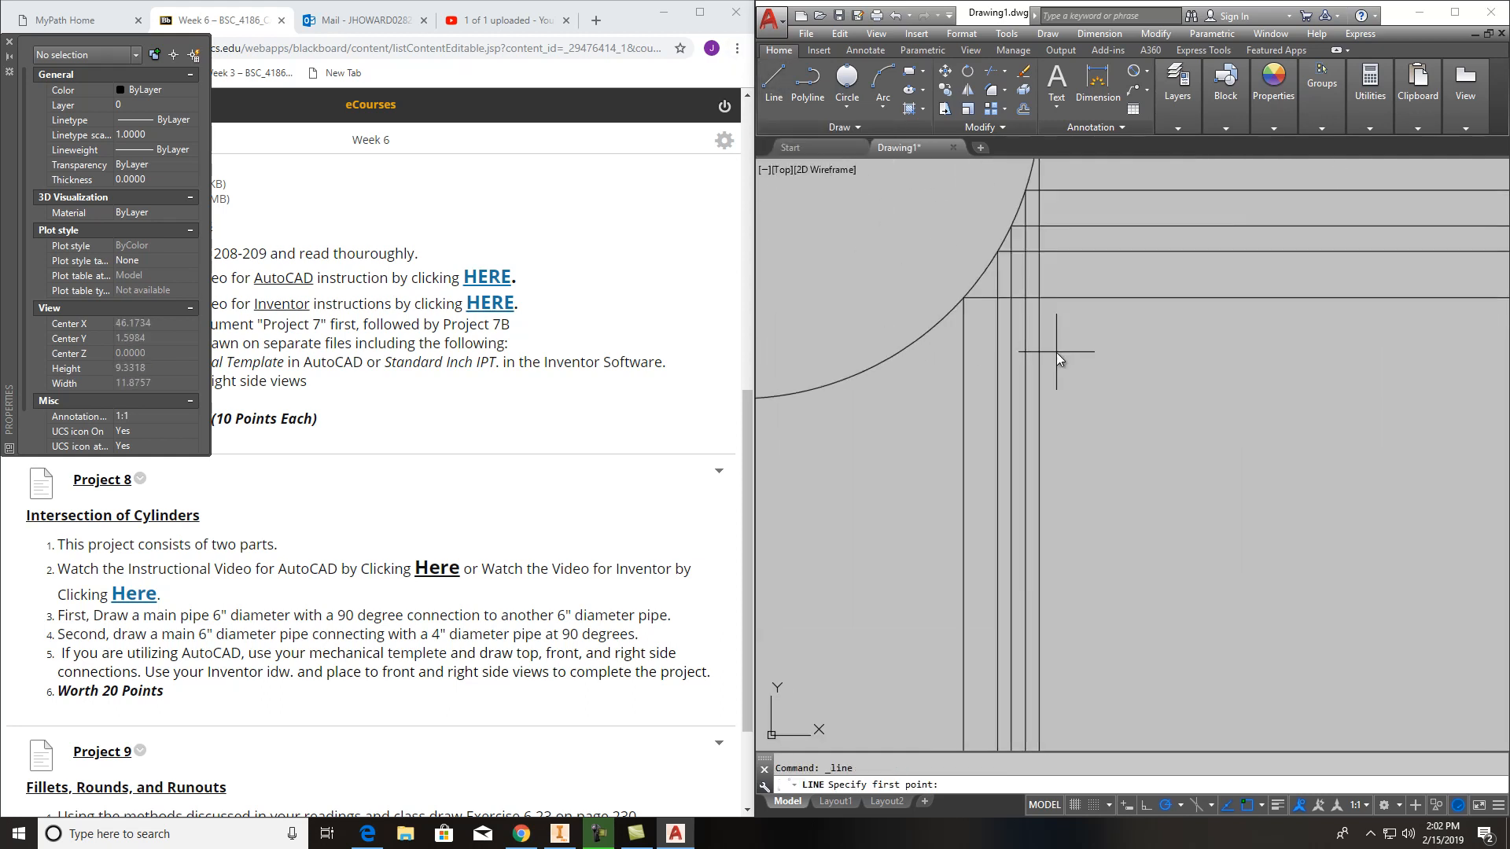
pyautogui.keyDown('shift'); pyautogui.rightClick(994, 270); pyautogui.keyUp('shift')
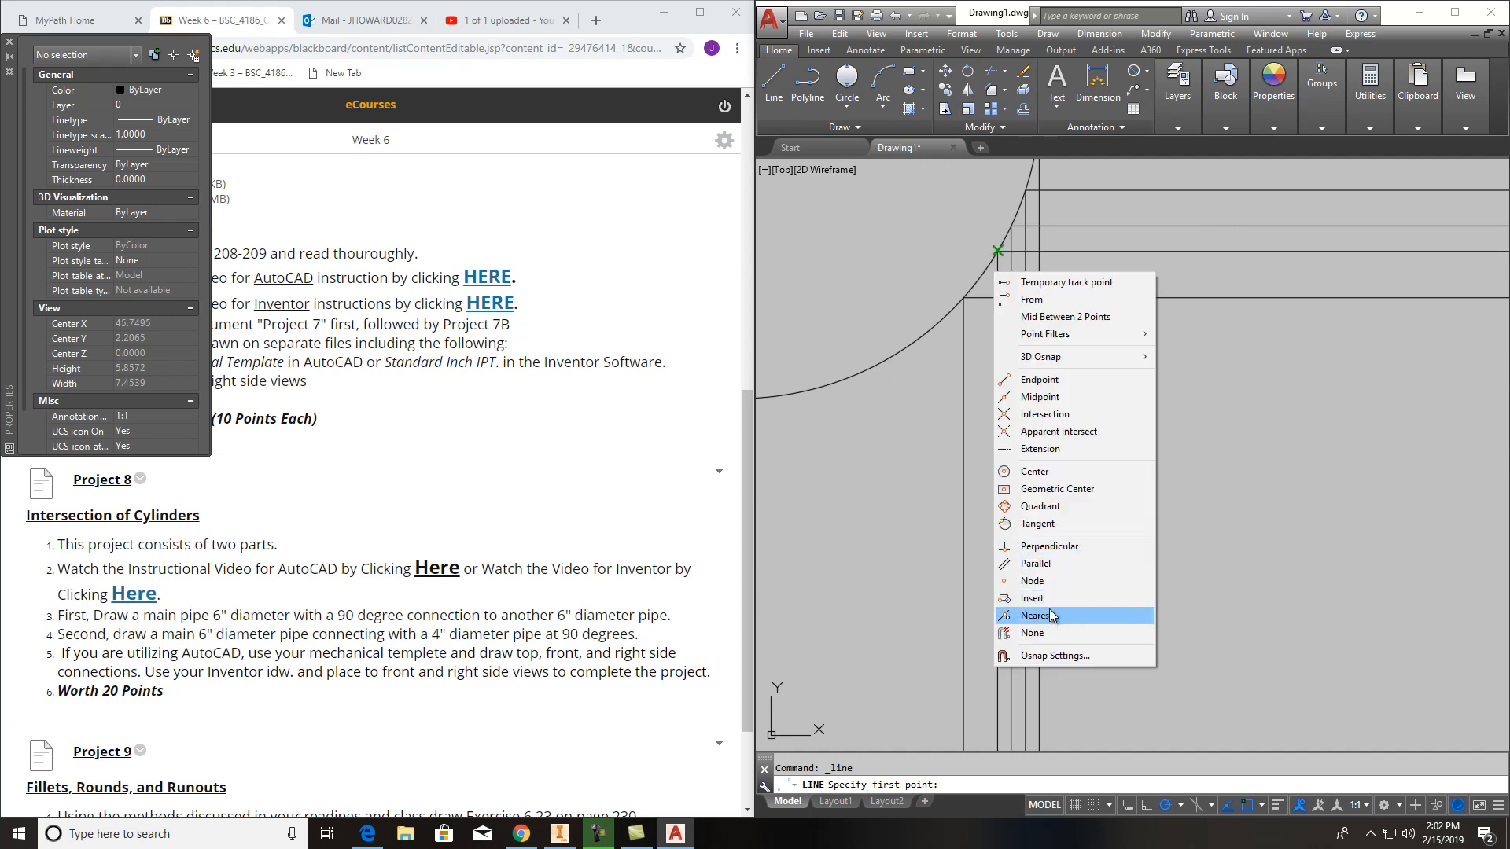
pyautogui.click(1049, 615)
pyautogui.click(983, 273)
pyautogui.scroll(-4, 998, 273)
pyautogui.moveTo(1313, 304); pyautogui.dragTo(861, 295, button='middle')
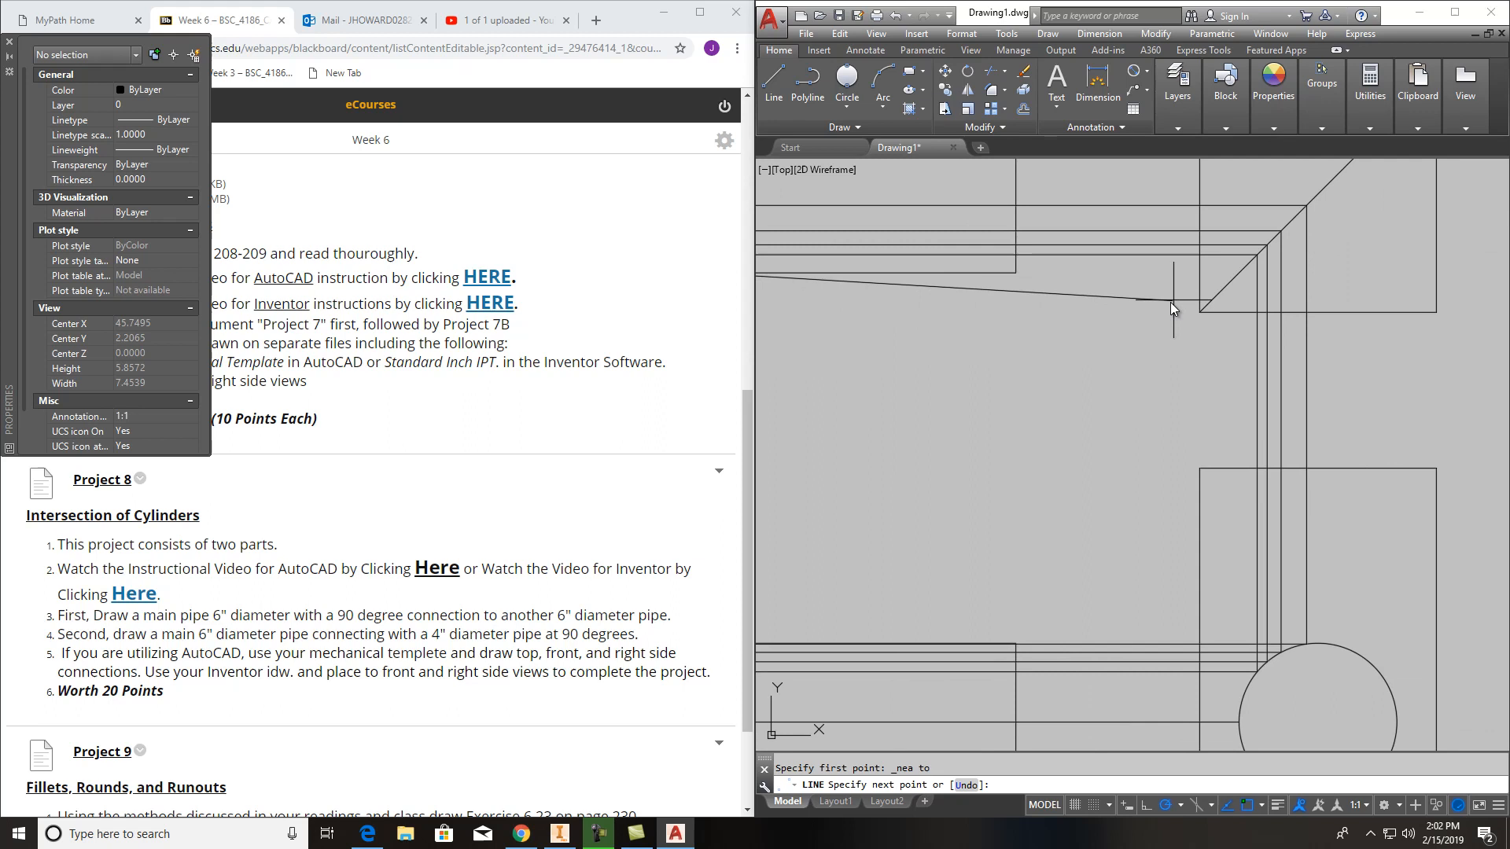
pyautogui.click(1258, 249)
# Continue the fifth projection line down to the side view's branch circle and horizontally back into the front view
pyautogui.scroll(-4, 1258, 464)
pyautogui.scroll(4, 1270, 540)
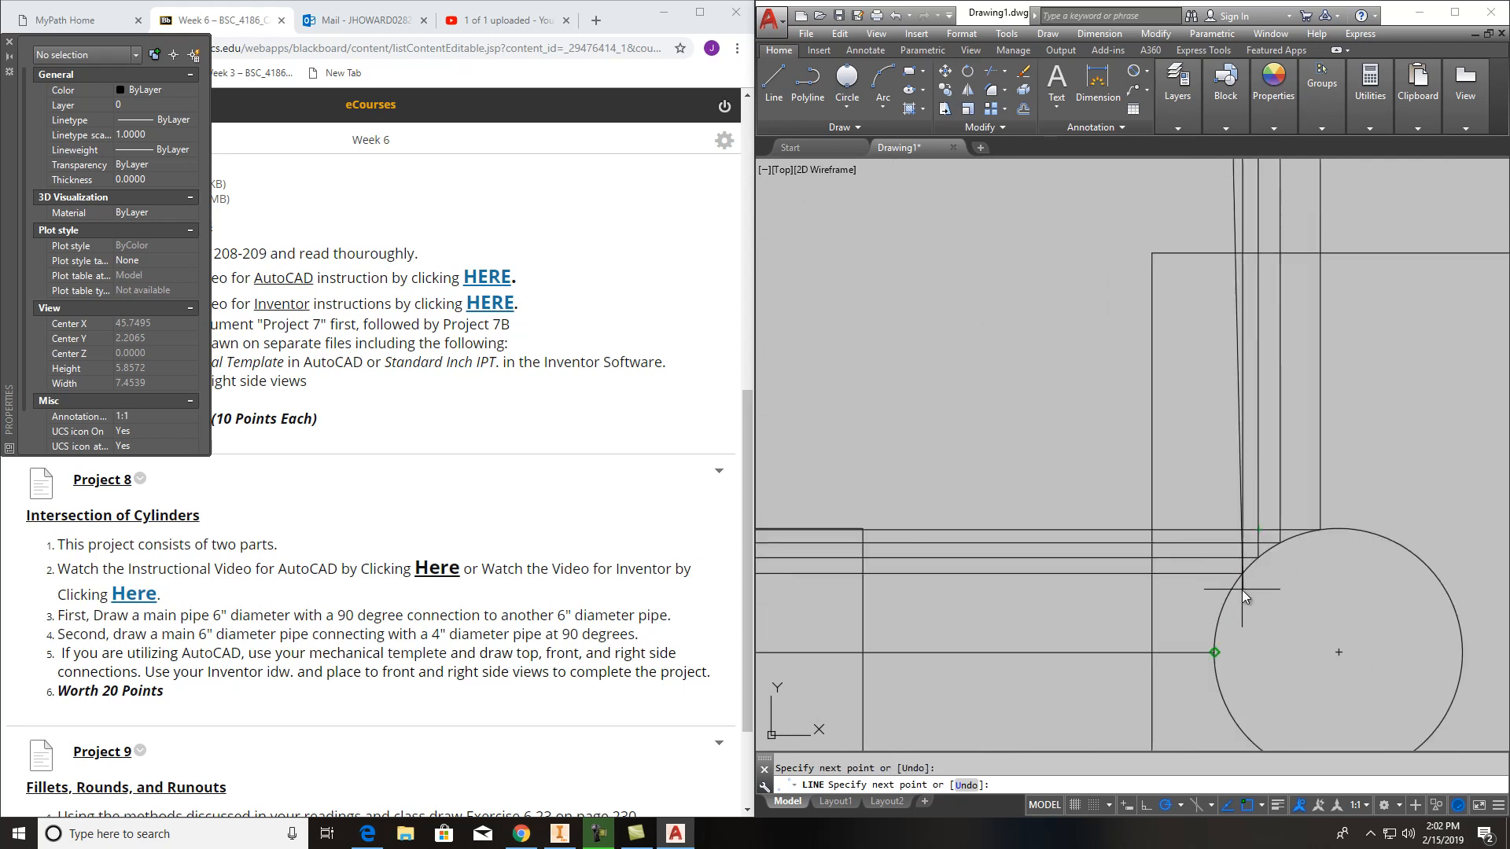
pyautogui.click(1226, 596)
pyautogui.scroll(-4, 1225, 596)
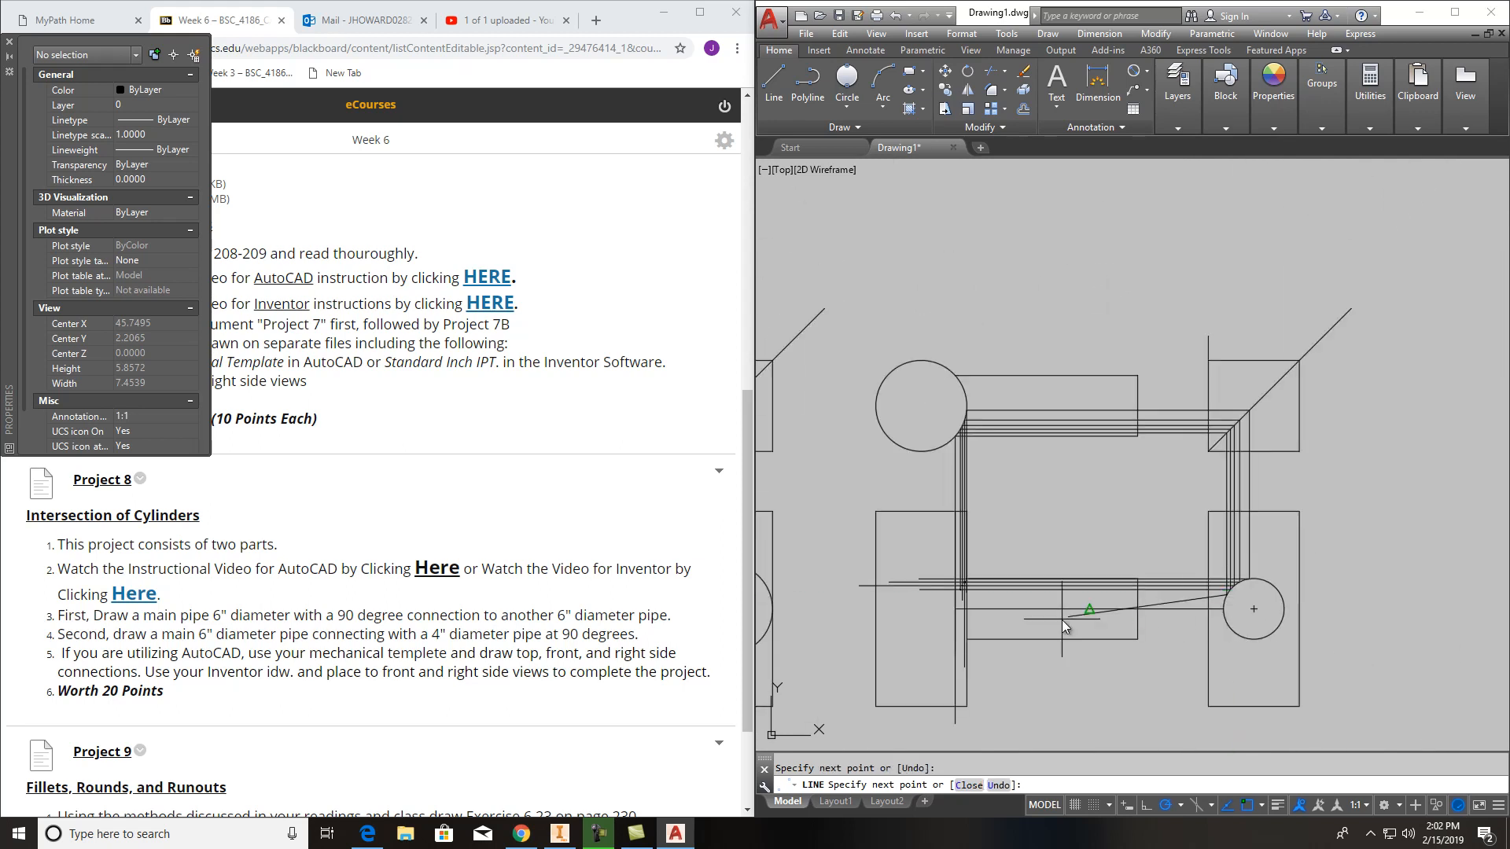
pyautogui.scroll(4, 1071, 583)
pyautogui.click(1013, 543)
pyautogui.press('Escape')
# Draw a vertical line from the fifth projection point on the top view's circle down to its horizontal projection line in the front view
pyautogui.scroll(-3, 1149, 546)
pyautogui.moveTo(1149, 546); pyautogui.dragTo(1106, 613, button='middle')
pyautogui.scroll(3, 1106, 601)
pyautogui.scroll(3, 1078, 246)
pyautogui.moveTo(1077, 246); pyautogui.dragTo(997, 289, button='middle')
pyautogui.press('Return')
pyautogui.moveTo(997, 191); pyautogui.dragTo(979, 289, button='middle')
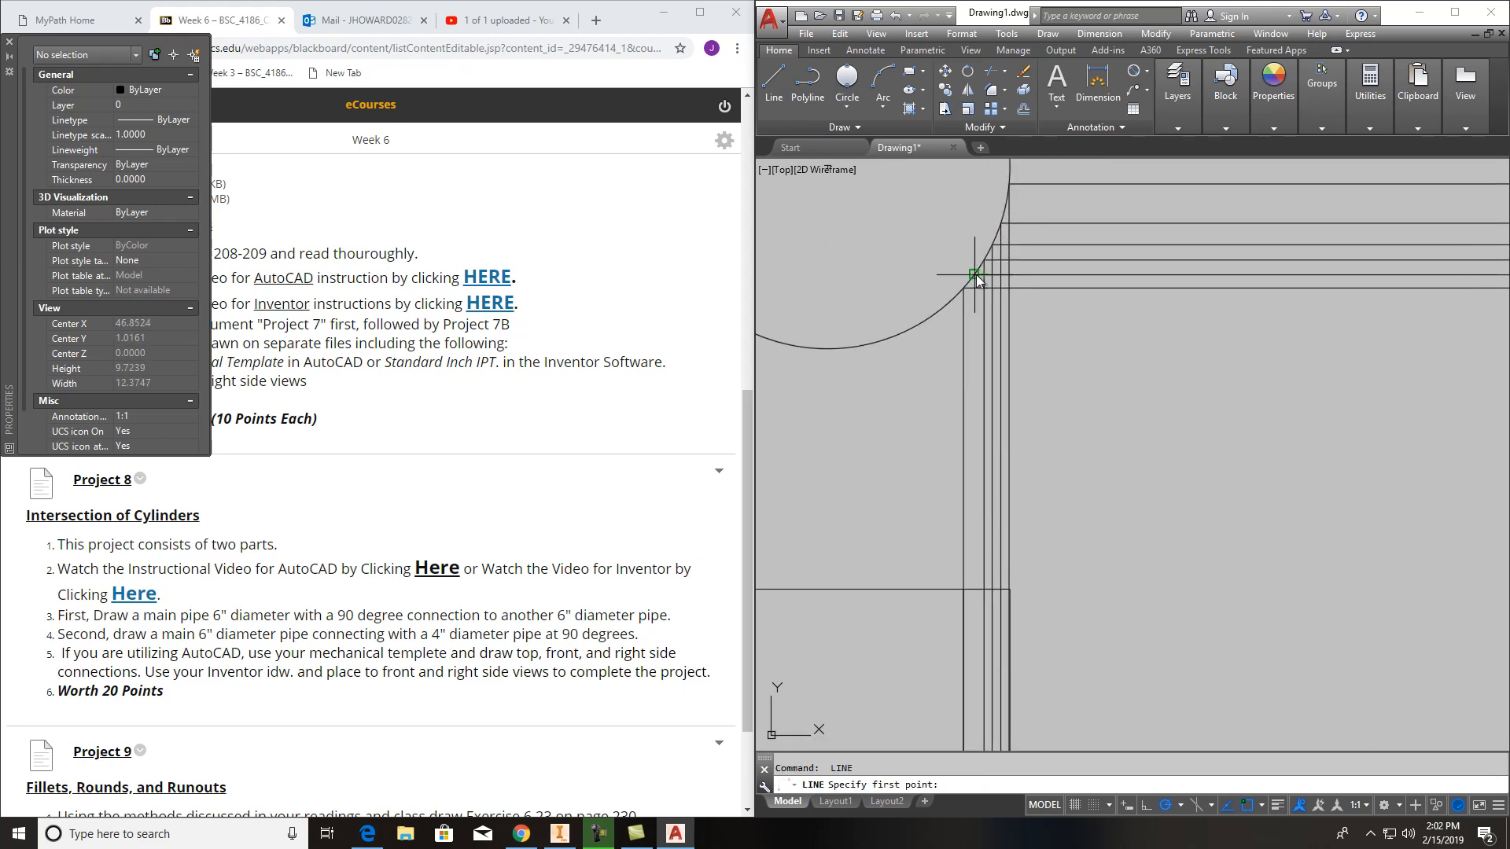
pyautogui.click(974, 273)
pyautogui.scroll(-5, 969, 276)
pyautogui.scroll(5, 964, 483)
pyautogui.scroll(2, 1036, 498)
pyautogui.click(1030, 425)
pyautogui.press('Escape')
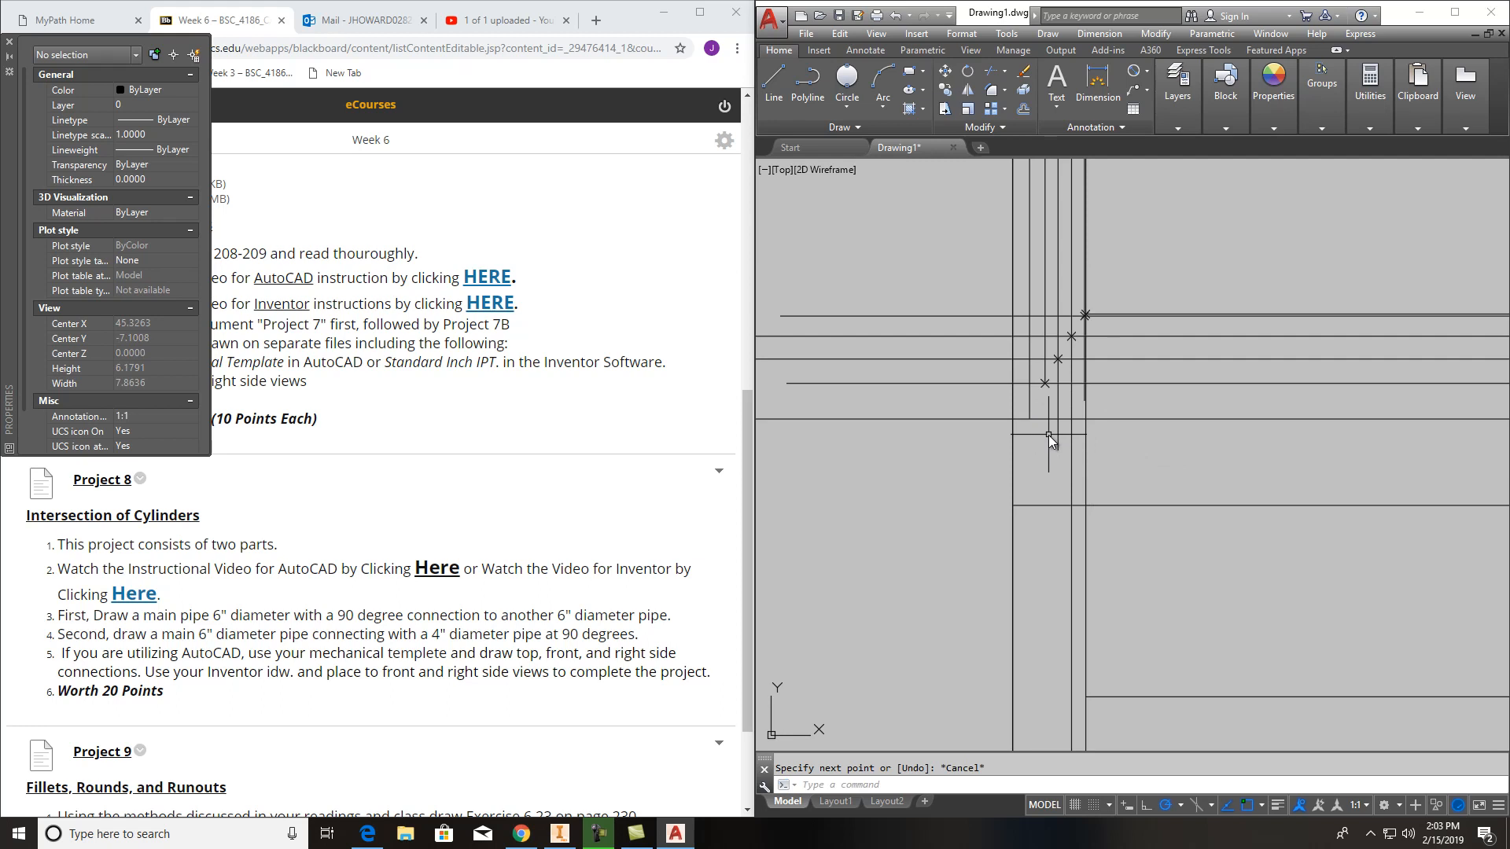
# Place a point at the fifth projection line intersection in the front view
pyautogui.scroll(-4, 1046, 431)
pyautogui.moveTo(1220, 461)
pyautogui.mouseDown(button='middle')
pyautogui.moveTo(938, 450)
pyautogui.moveTo(1146, 435)
pyautogui.mouseUp(button='middle')
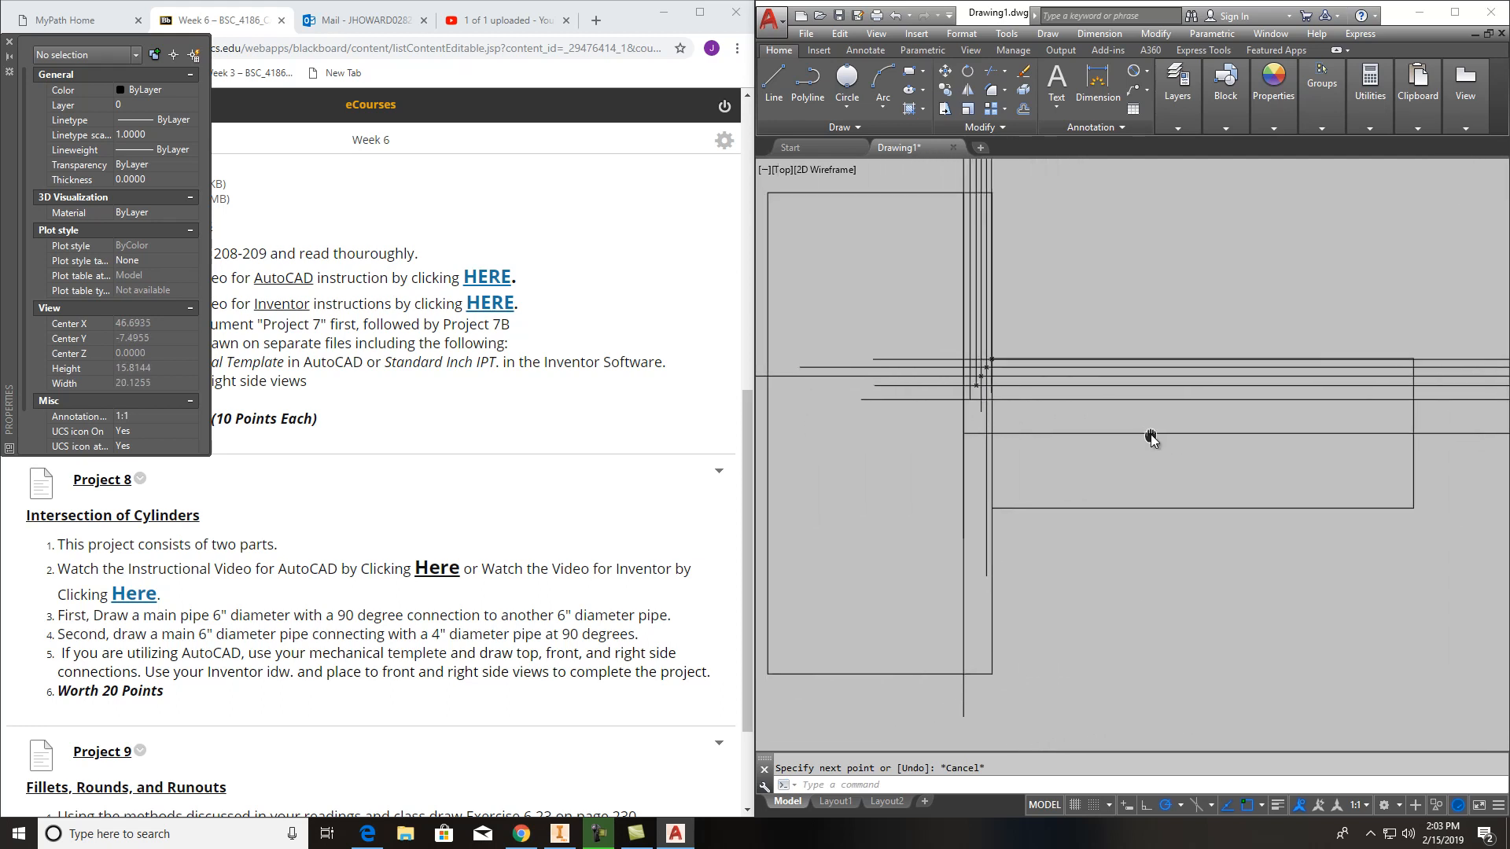
pyautogui.click(848, 129)
pyautogui.click(857, 153)
pyautogui.scroll(2, 973, 420)
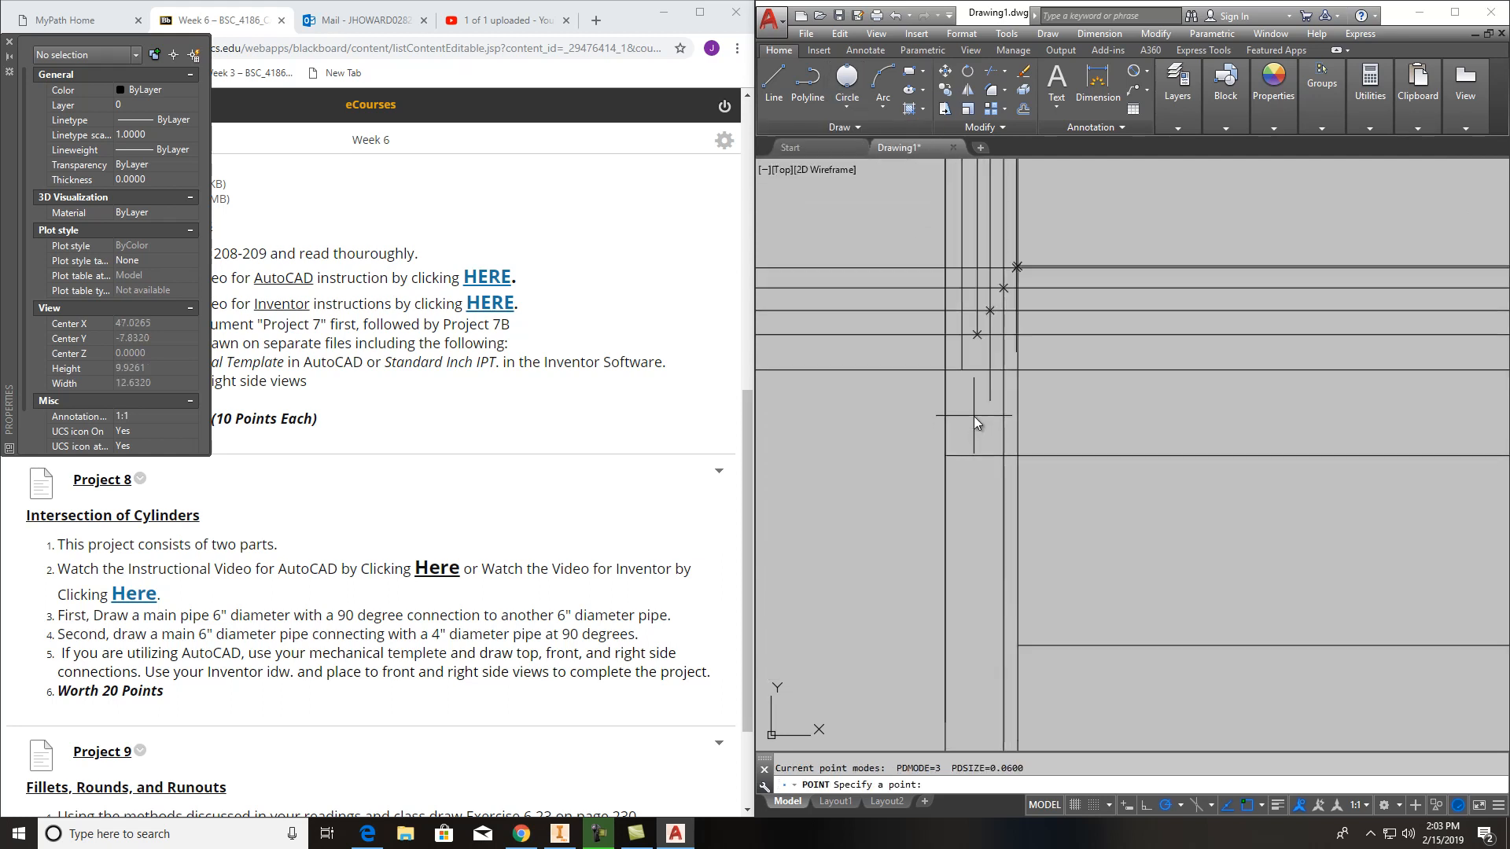
pyautogui.click(968, 372)
# Draw a horizontal line from a sixth spot on the top view's main pipe circle across to the 45-degree miter line
pyautogui.scroll(-5, 947, 450)
pyautogui.moveTo(942, 275)
pyautogui.mouseDown(button='middle')
pyautogui.moveTo(857, 212)
pyautogui.moveTo(1121, 327)
pyautogui.moveTo(1106, 322)
pyautogui.mouseUp(button='middle')
pyautogui.click(775, 78)
pyautogui.scroll(8, 890, 245)
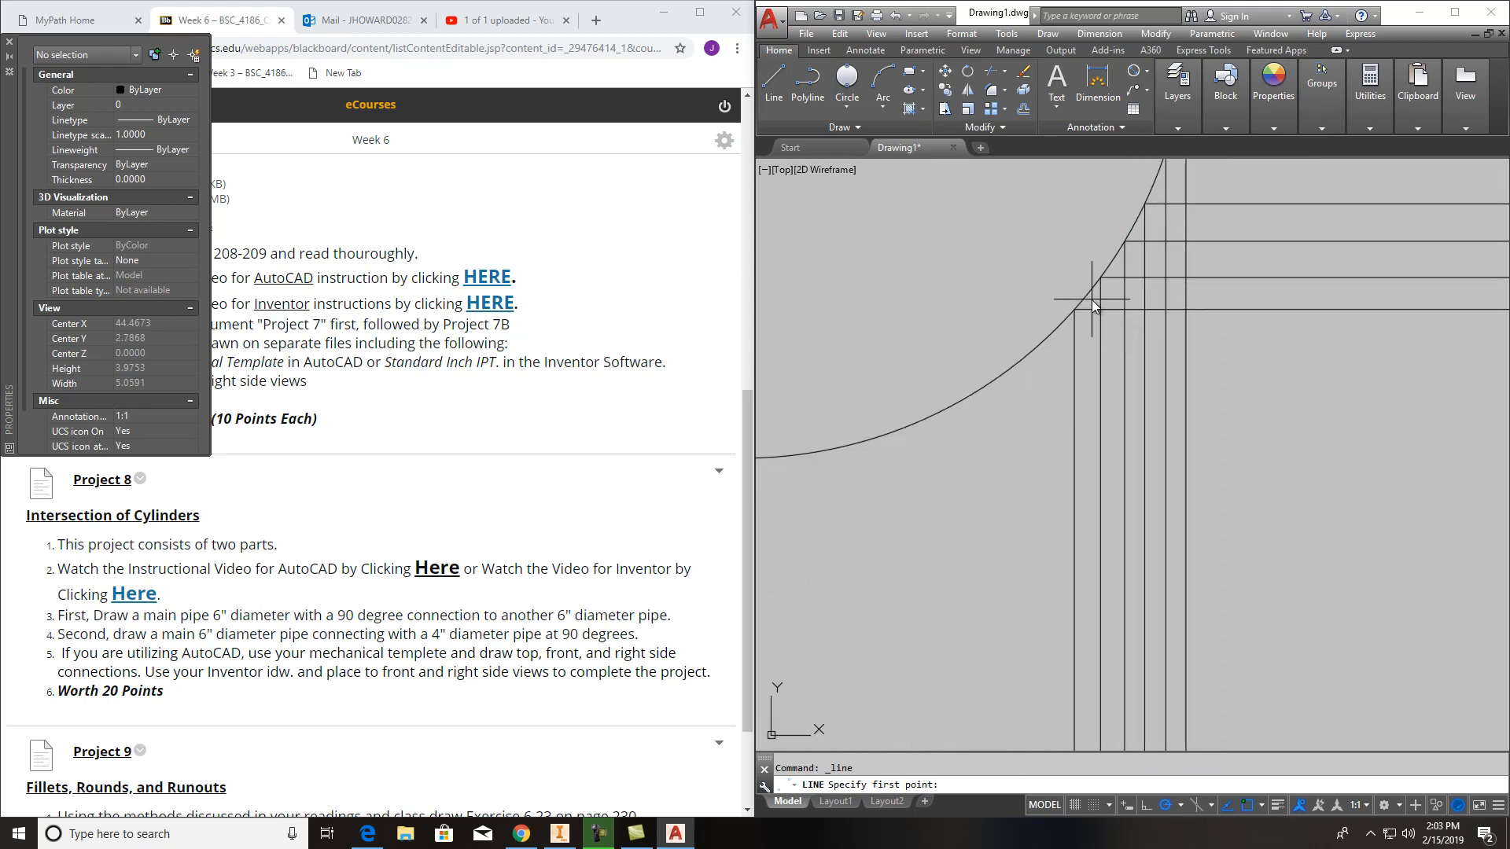
pyautogui.keyDown('shift'); pyautogui.rightClick(1092, 300); pyautogui.keyUp('shift')
pyautogui.click(1148, 642)
pyautogui.click(1085, 295)
pyautogui.scroll(-7, 1087, 295)
pyautogui.moveTo(1261, 353); pyautogui.dragTo(791, 295, button='middle')
pyautogui.scroll(-2, 791, 295)
pyautogui.scroll(2, 977, 276)
pyautogui.scroll(2, 977, 276)
pyautogui.click(1108, 225)
# Continue the sixth projection line down to the side view's branch circle and horizontally back past the front view's leftmost vertical projection line
pyautogui.moveTo(1109, 477); pyautogui.dragTo(1148, 329, button='middle')
pyautogui.scroll(-4, 1149, 328)
pyautogui.scroll(4, 1166, 492)
pyautogui.click(1112, 431)
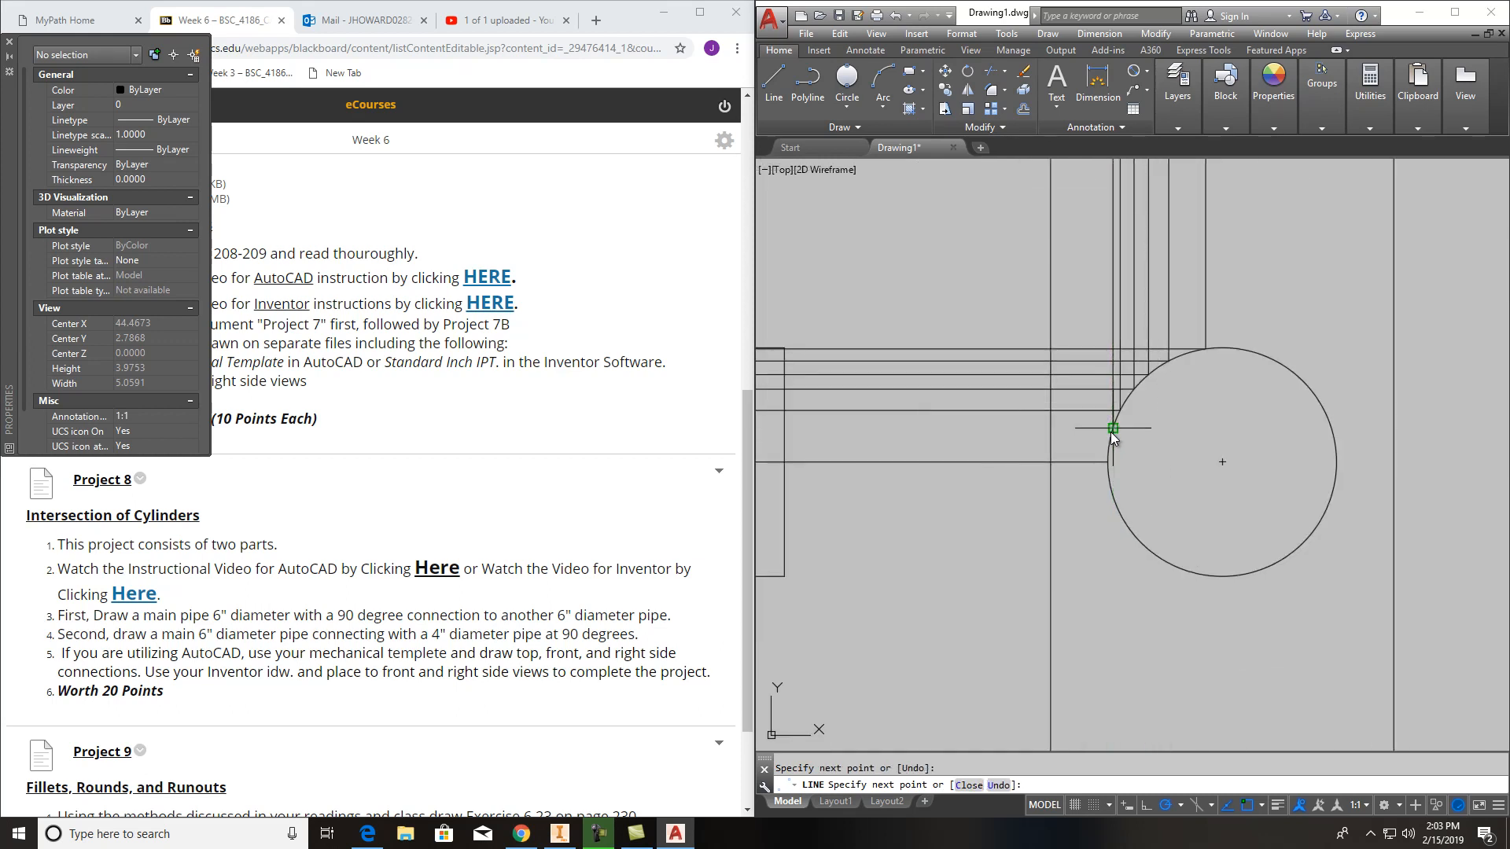
pyautogui.scroll(5, 1113, 432)
pyautogui.scroll(-5, 1067, 475)
pyautogui.scroll(-4, 1066, 475)
pyautogui.moveTo(1066, 475); pyautogui.dragTo(1427, 426, button='middle')
pyautogui.scroll(4, 1091, 433)
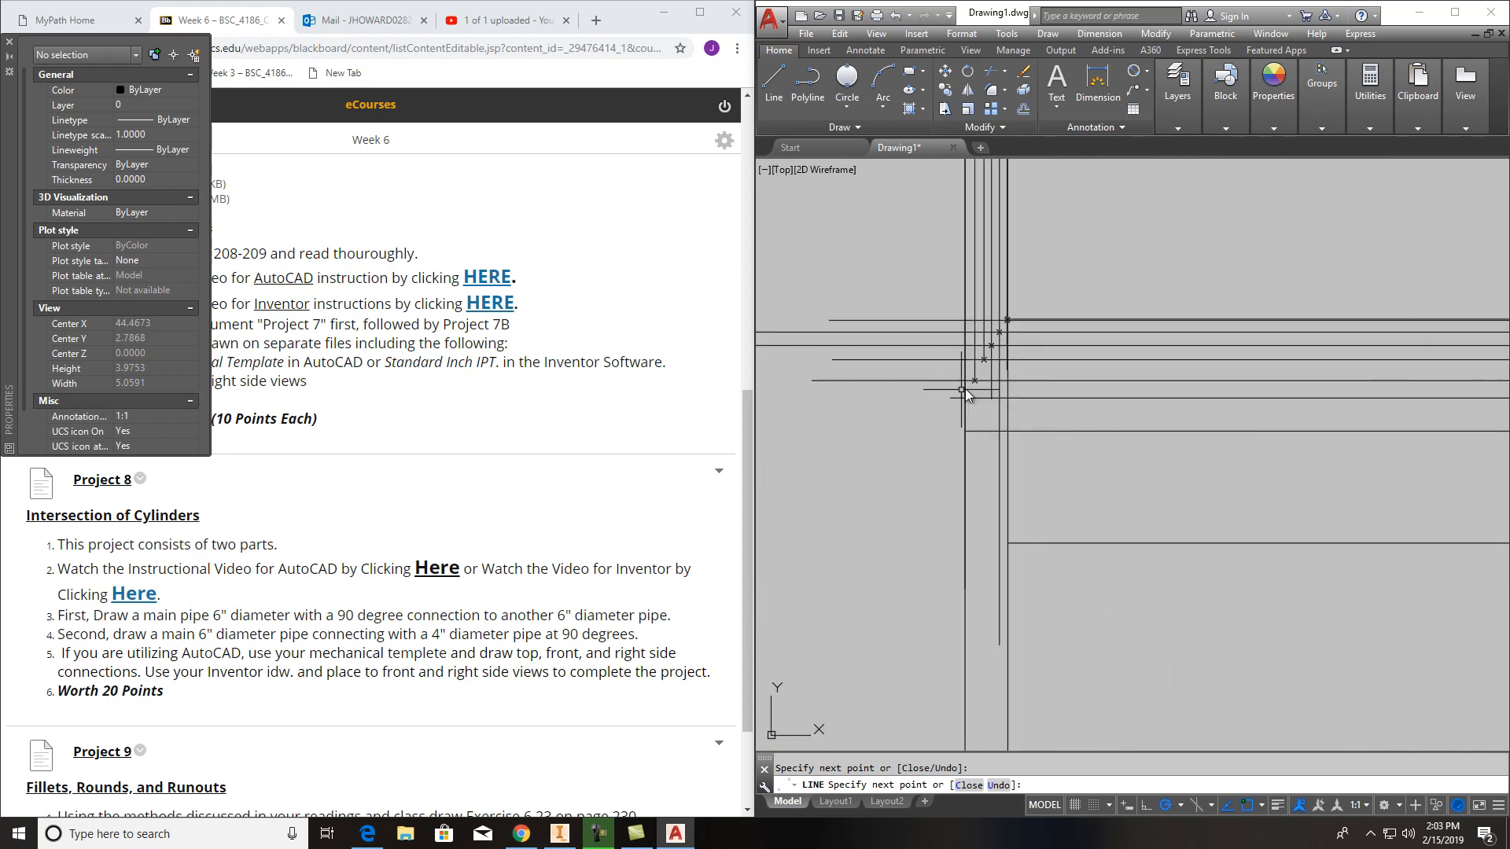
pyautogui.press('Escape')
# Draw a vertical line from the sixth projection point on the top view's circle down to its horizontal projection line in the front view
pyautogui.scroll(-5, 970, 512)
pyautogui.scroll(3, 979, 338)
pyautogui.scroll(2, 936, 275)
pyautogui.press('Return')
pyautogui.click(935, 269)
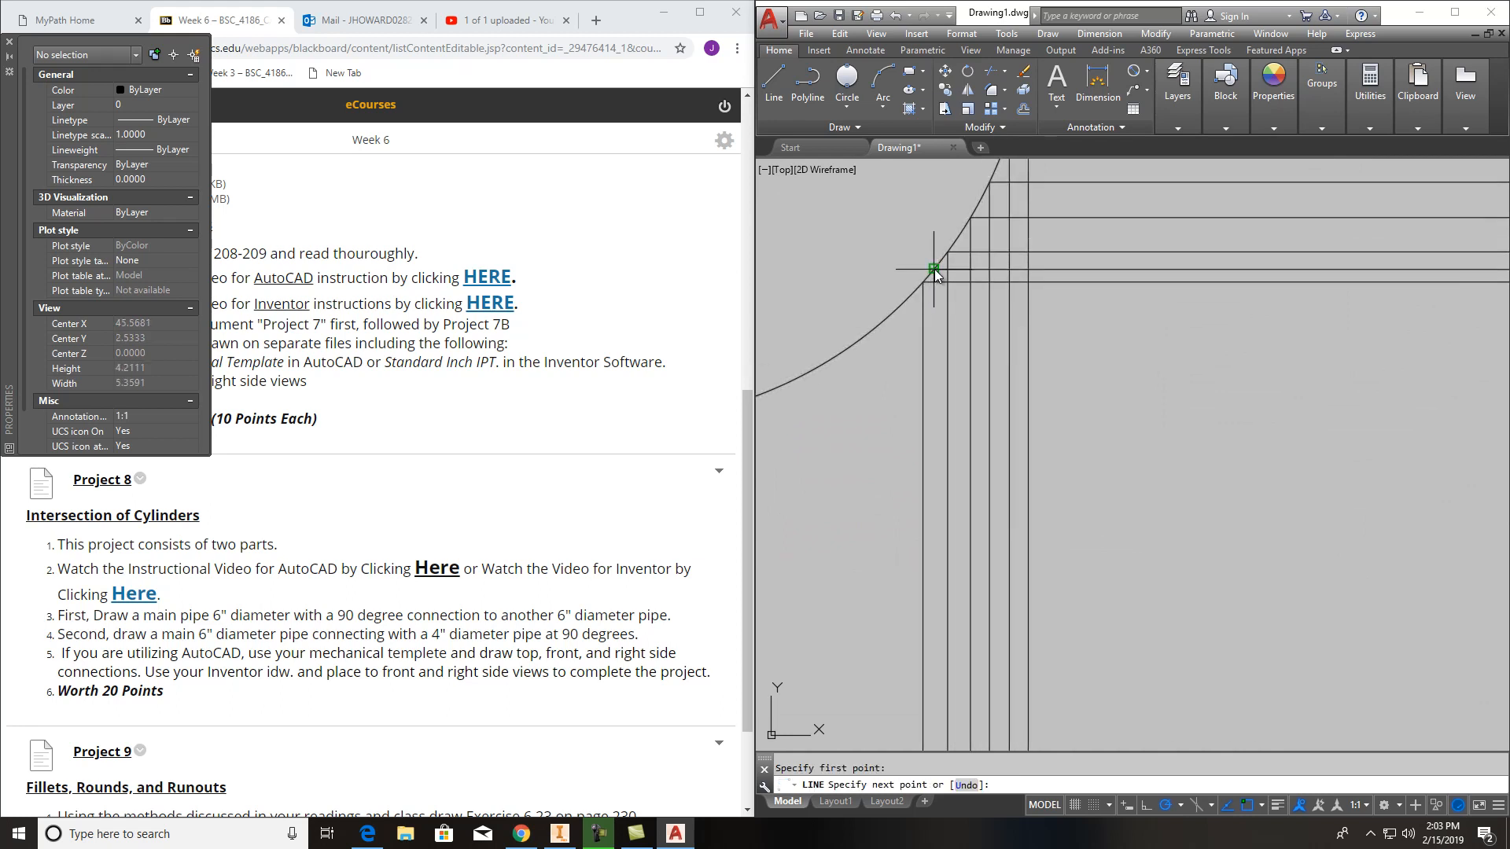
pyautogui.scroll(-5, 935, 270)
pyautogui.moveTo(971, 690); pyautogui.dragTo(971, 376, button='middle')
pyautogui.scroll(5, 942, 483)
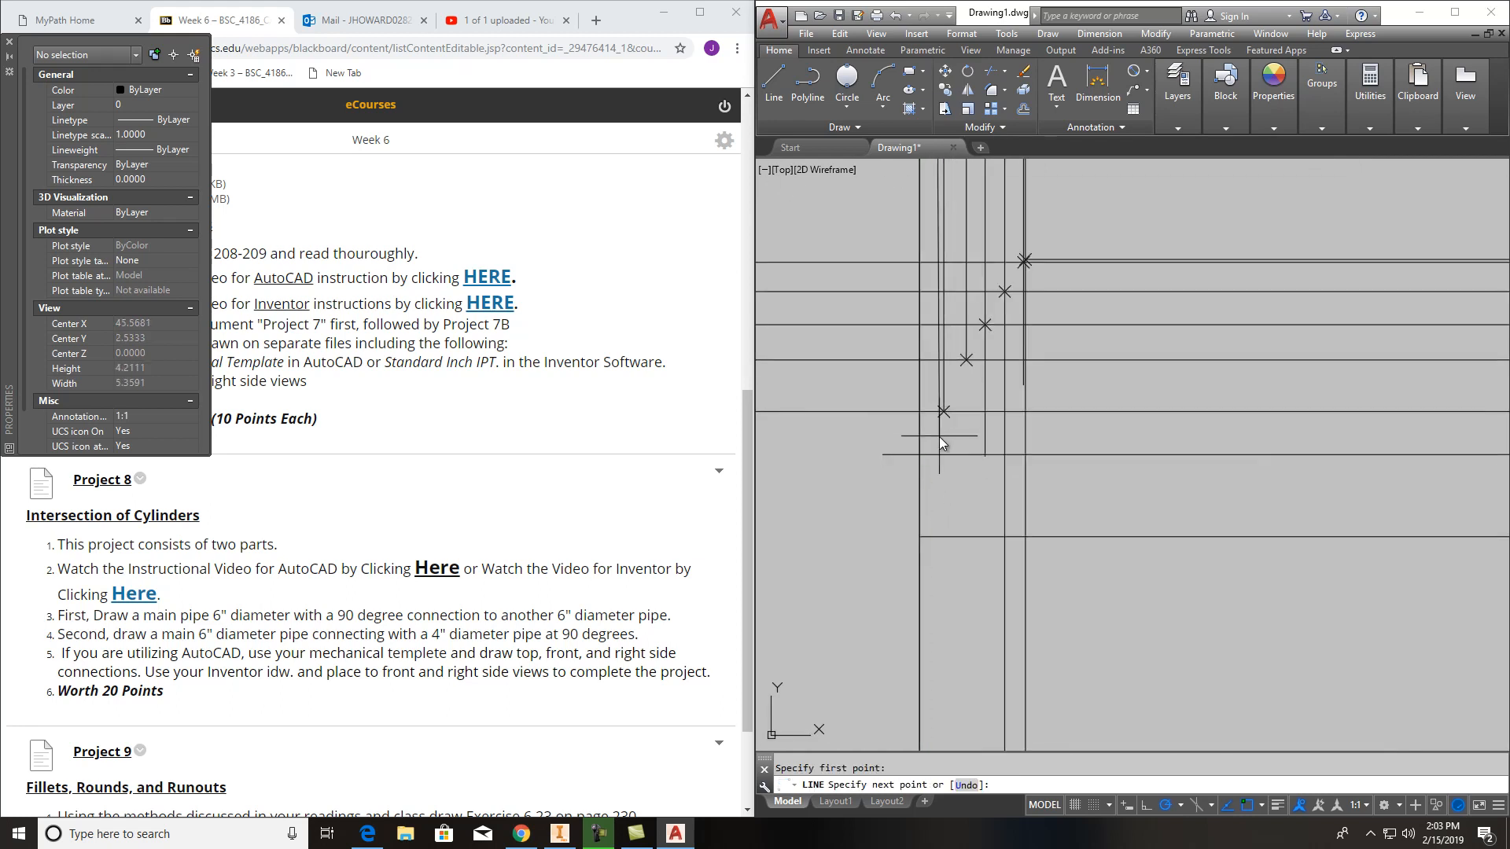
pyautogui.click(931, 454)
pyautogui.press('Escape')
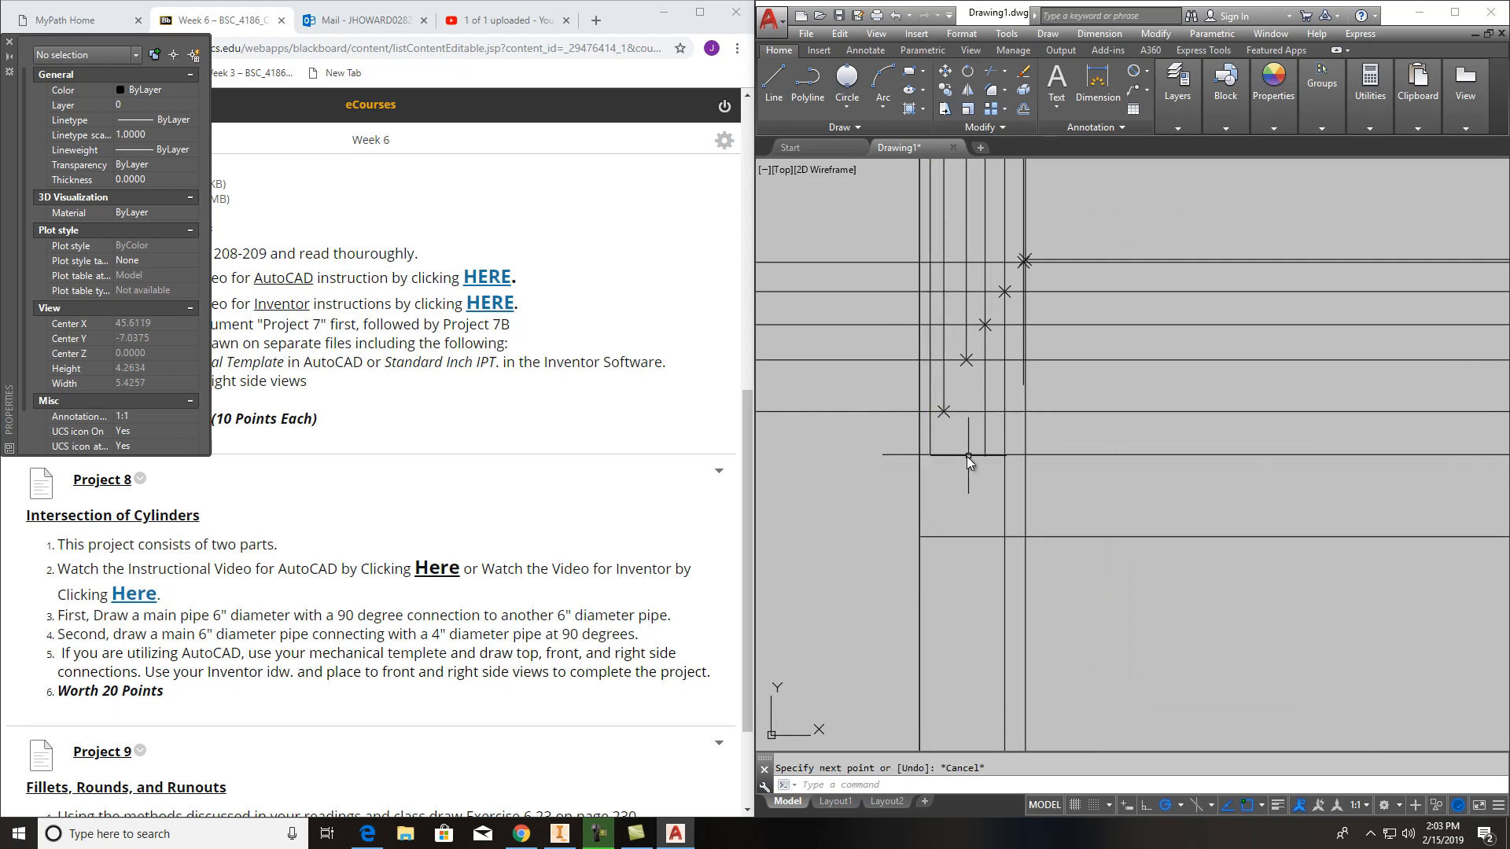
# Place a point at the sixth projection line intersection in the front view
pyautogui.click(861, 127)
pyautogui.click(846, 147)
pyautogui.press('Escape')
pyautogui.scroll(-5, 973, 513)
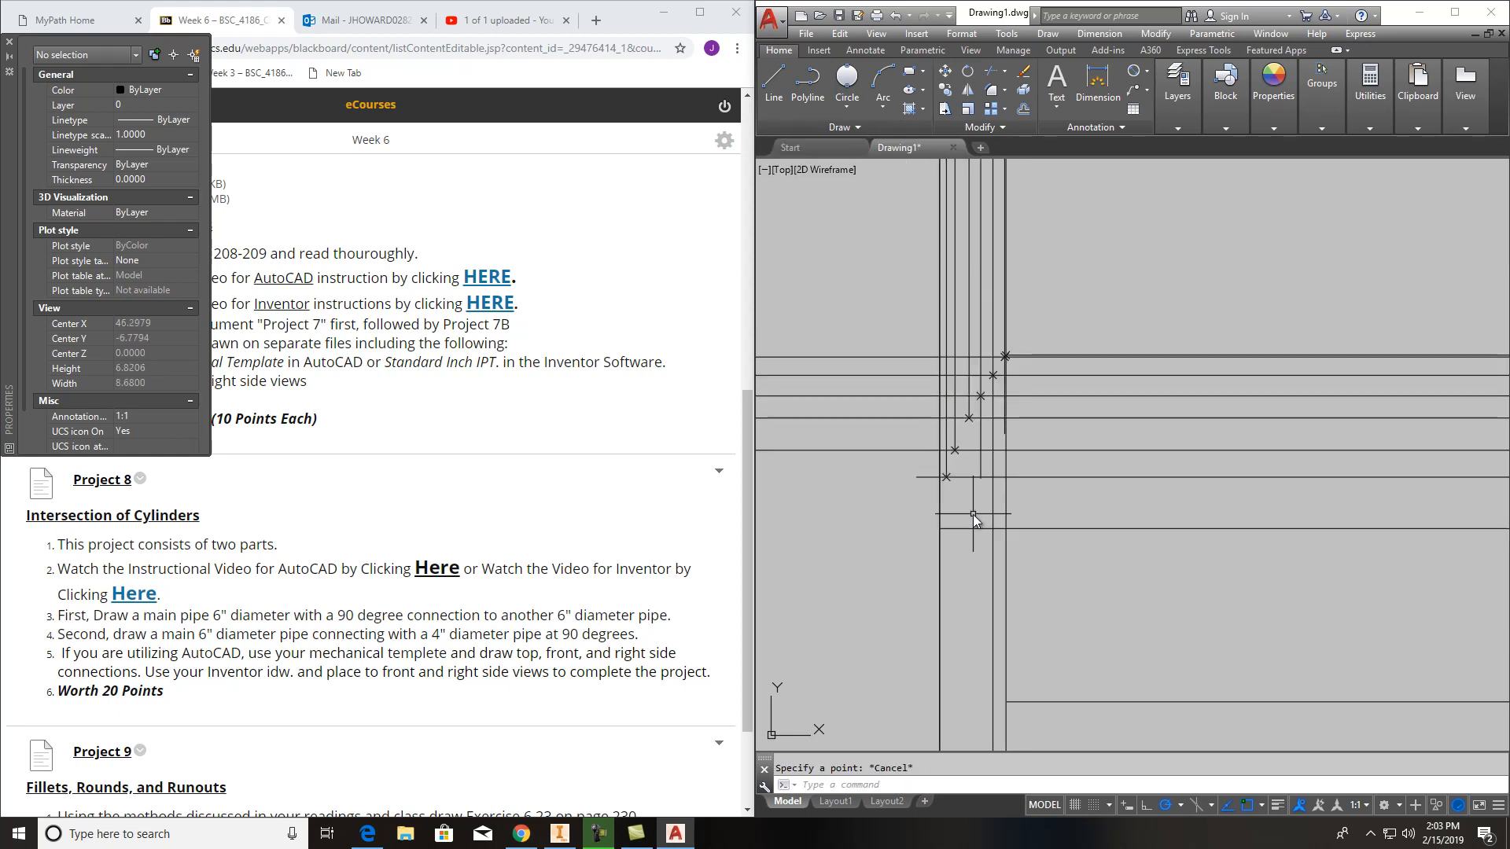
pyautogui.scroll(5, 973, 509)
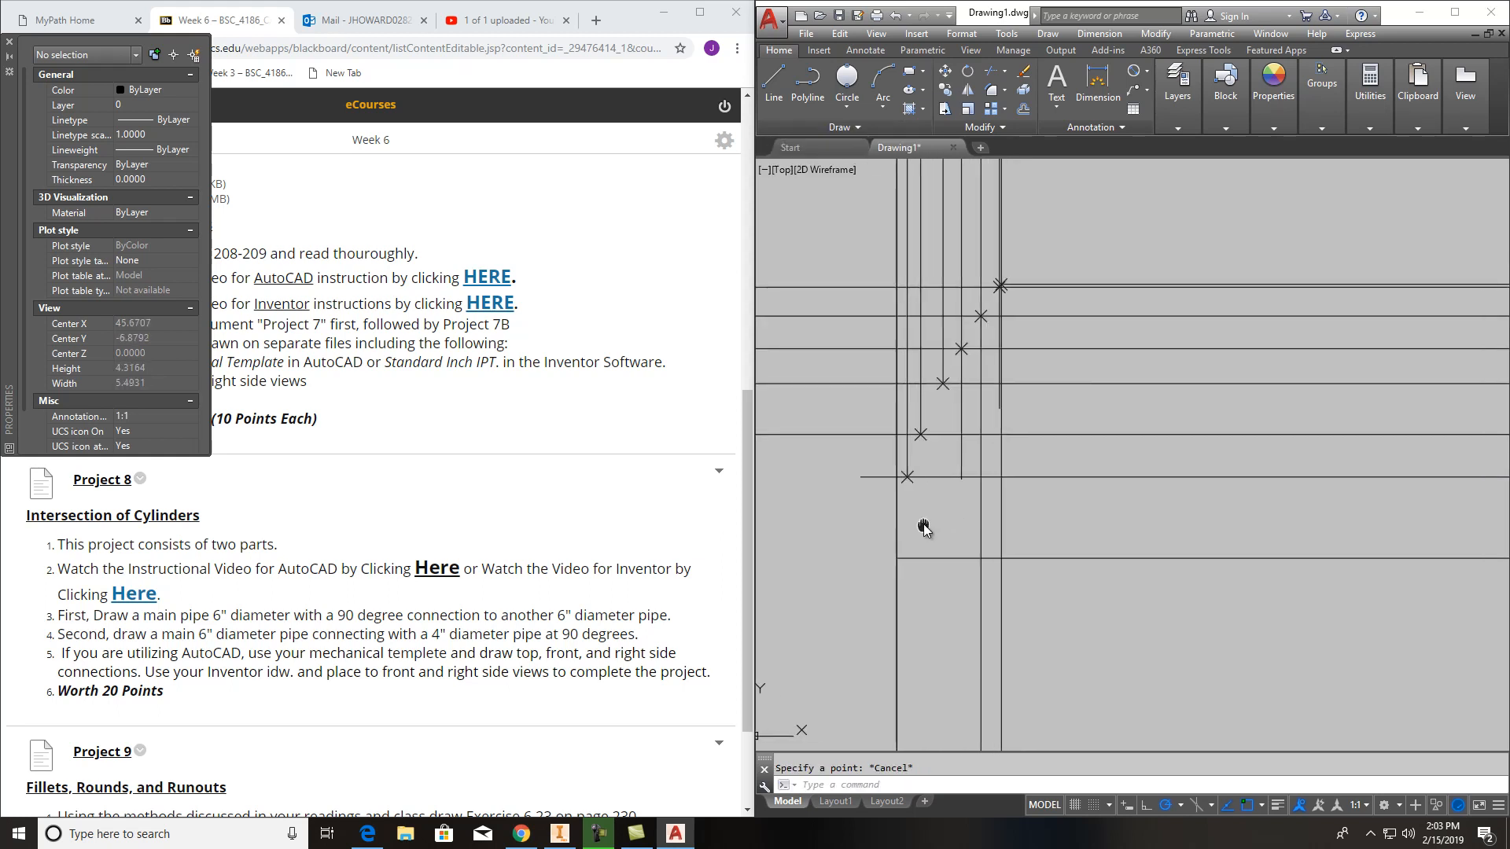
pyautogui.moveTo(936, 524); pyautogui.dragTo(886, 522, button='middle')
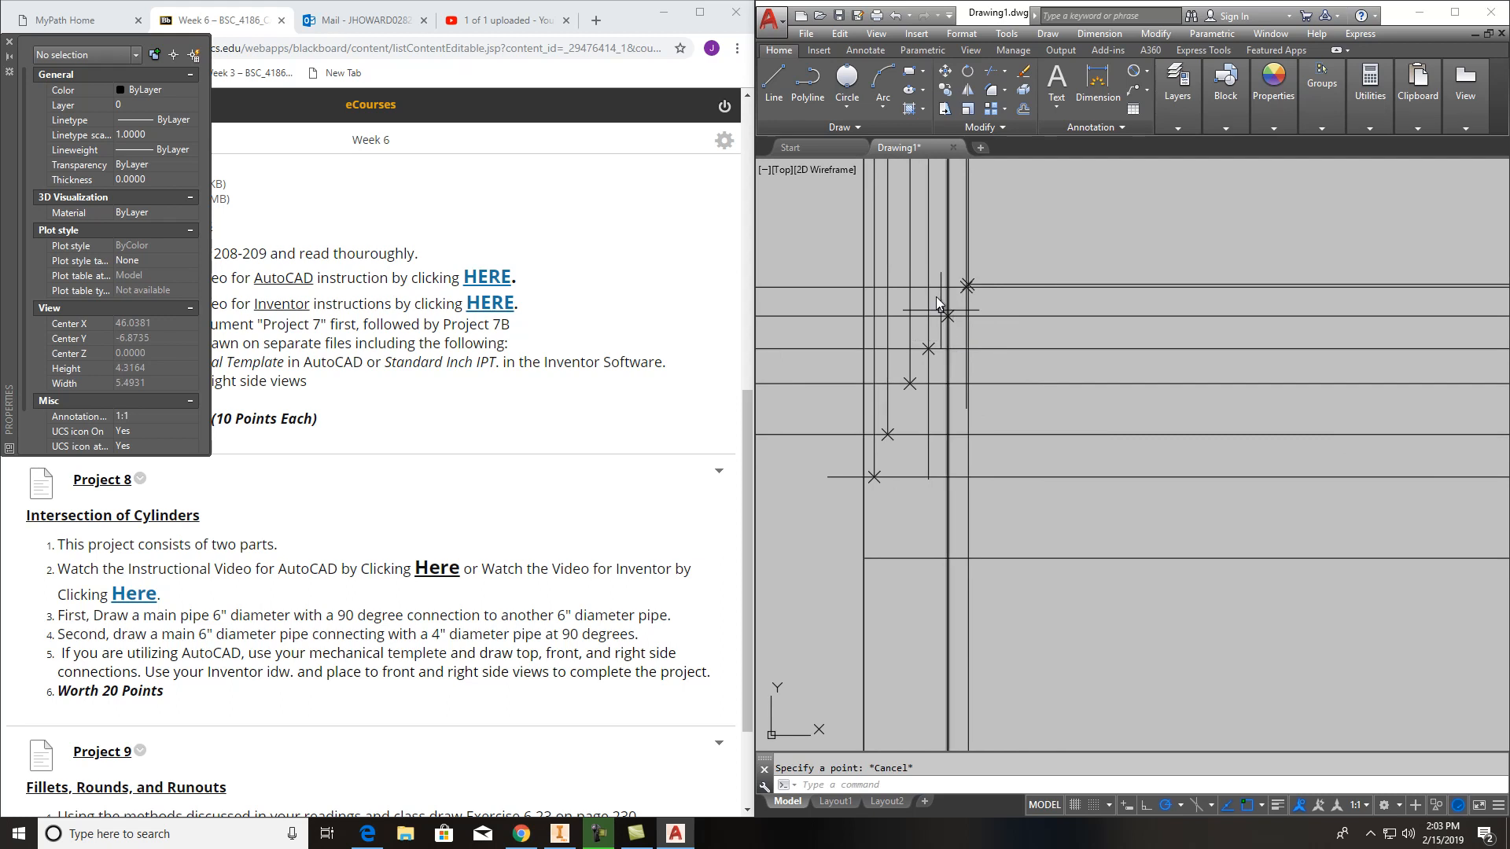
pyautogui.click(810, 87)
pyautogui.scroll(8, 962, 300)
pyautogui.moveTo(969, 289); pyautogui.dragTo(980, 300, button='middle')
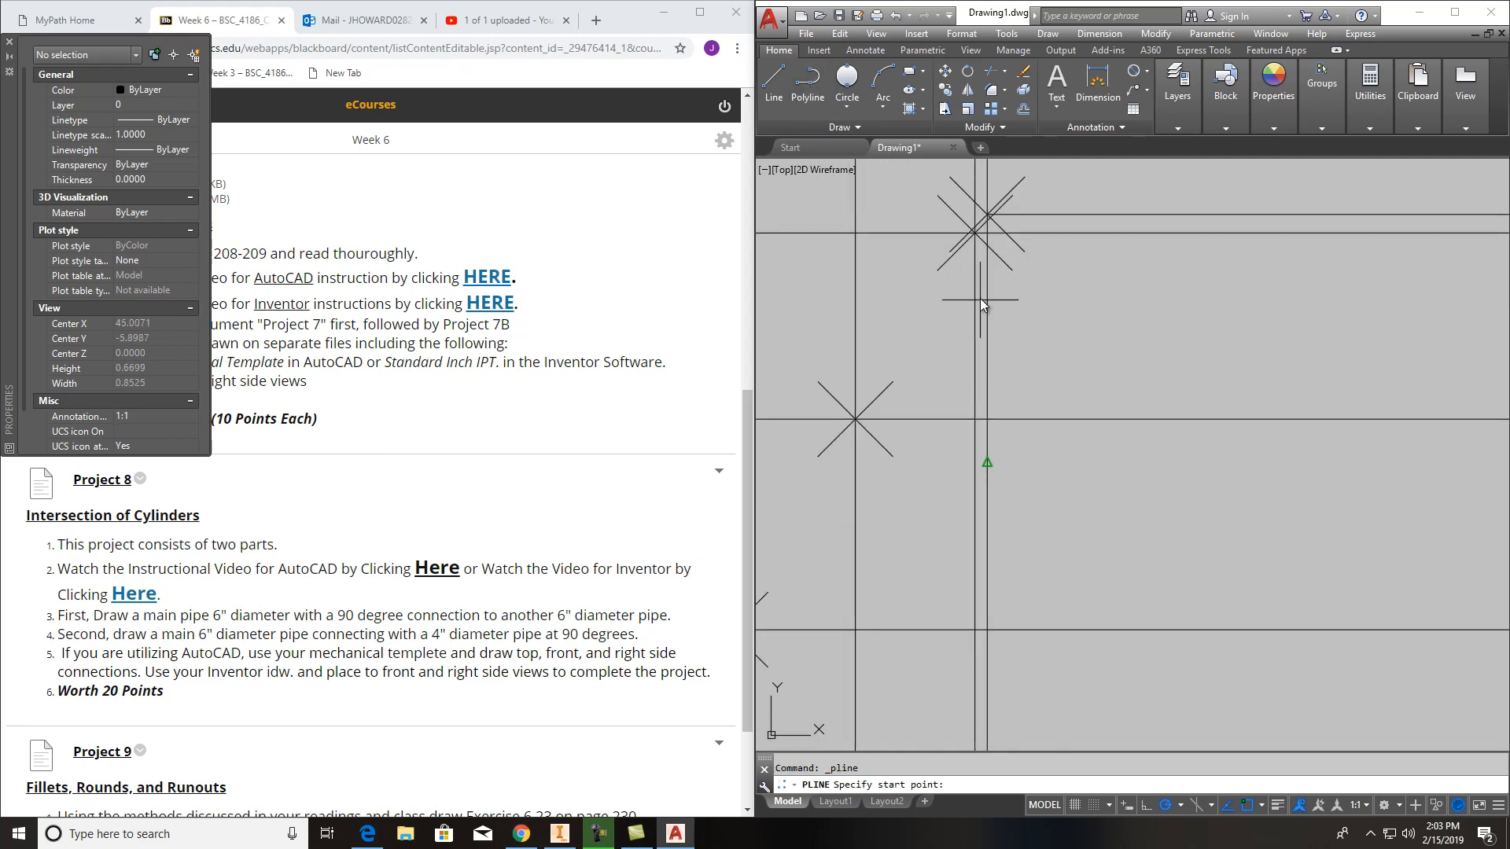
pyautogui.moveTo(980, 209); pyautogui.dragTo(999, 308, button='middle')
pyautogui.press('Escape')
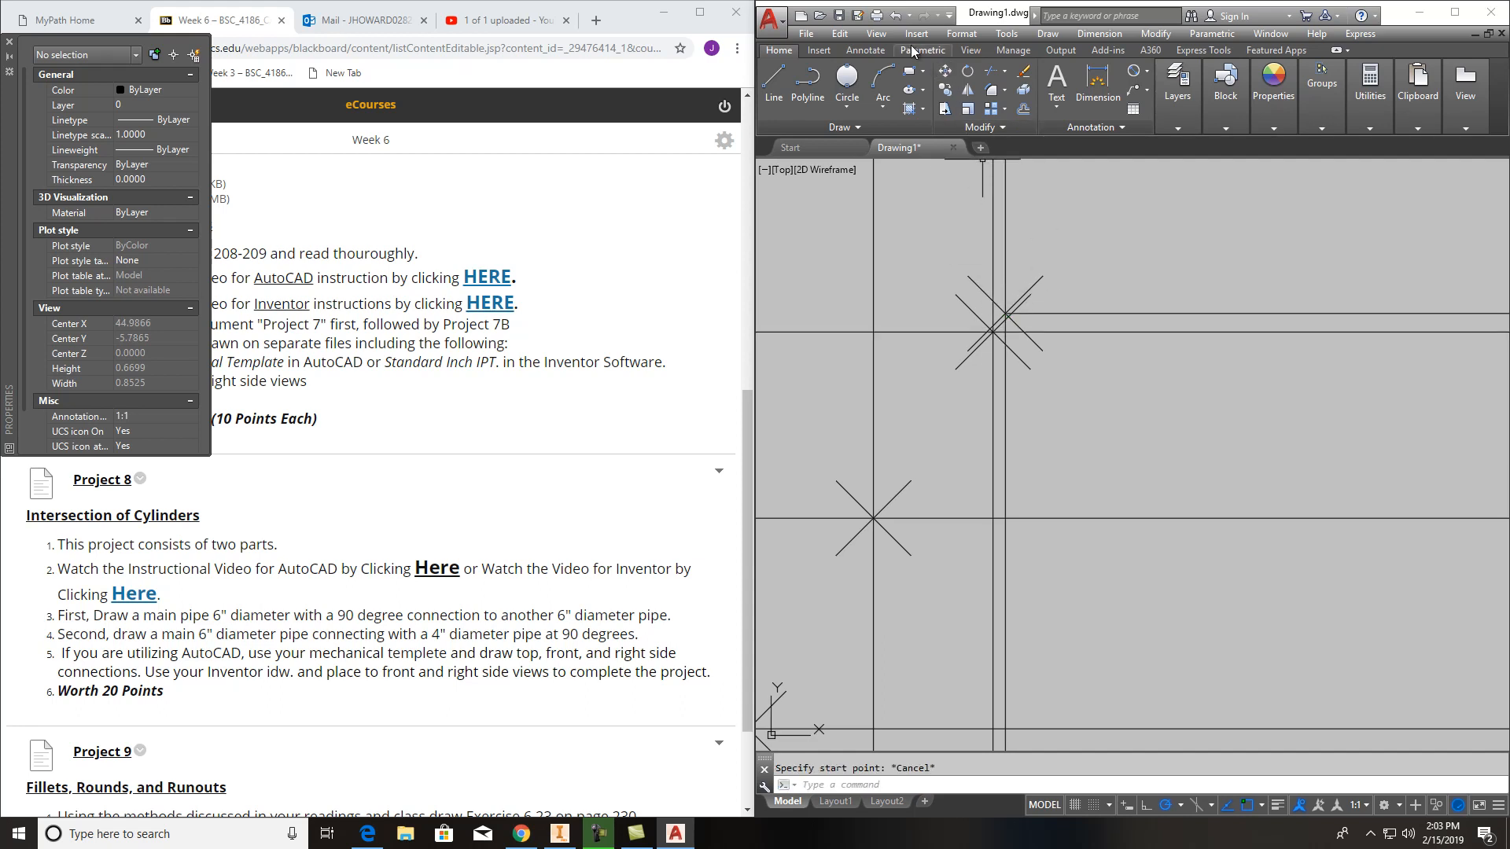
# Set the point style's size to .03 in absolute units
pyautogui.click(959, 34)
pyautogui.click(983, 291)
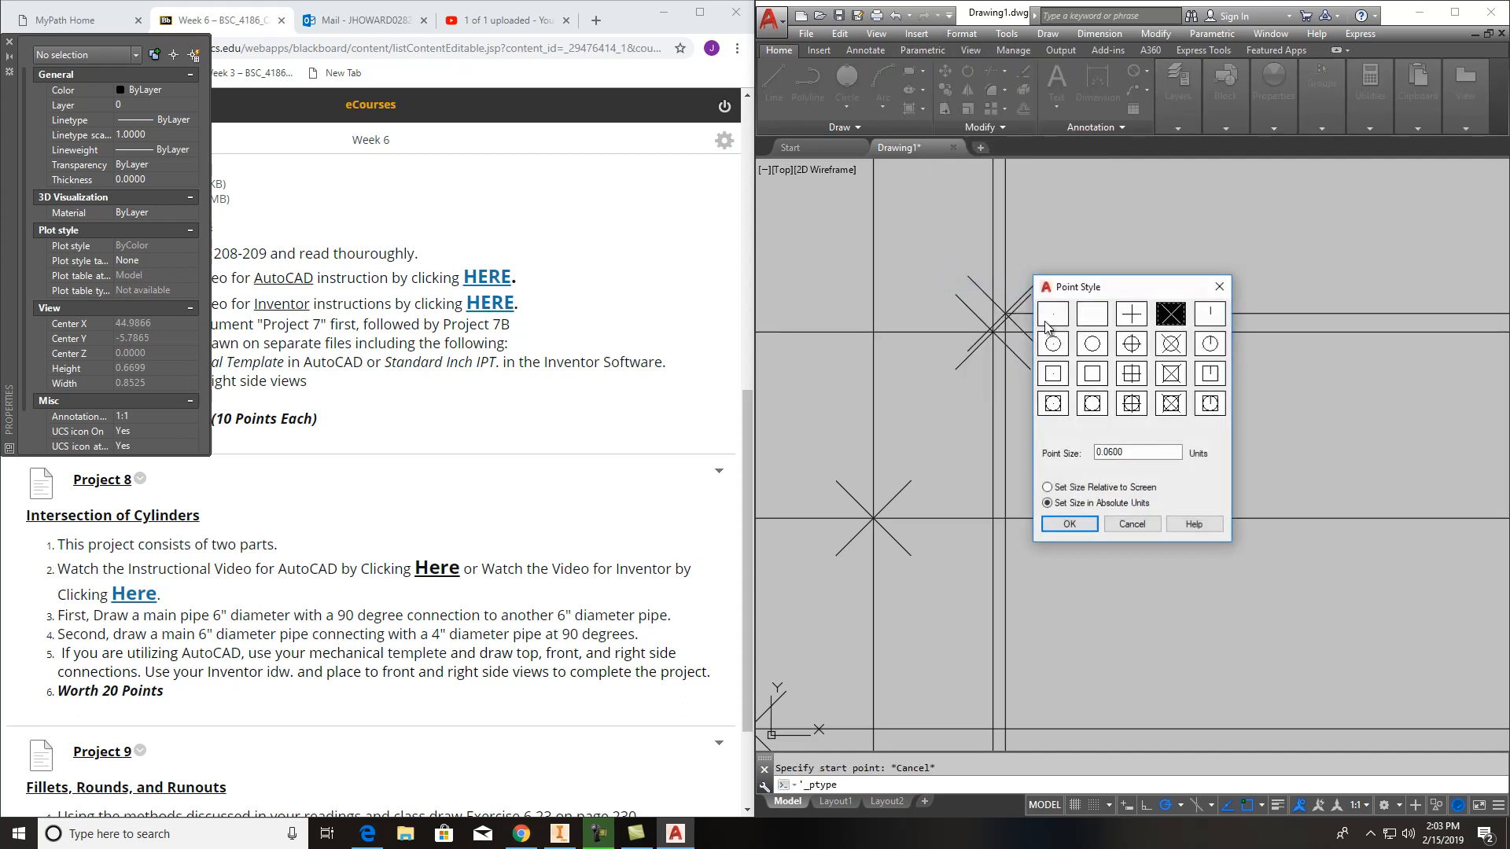
pyautogui.doubleClick(1121, 452)
pyautogui.write('.03')
pyautogui.press('Return')
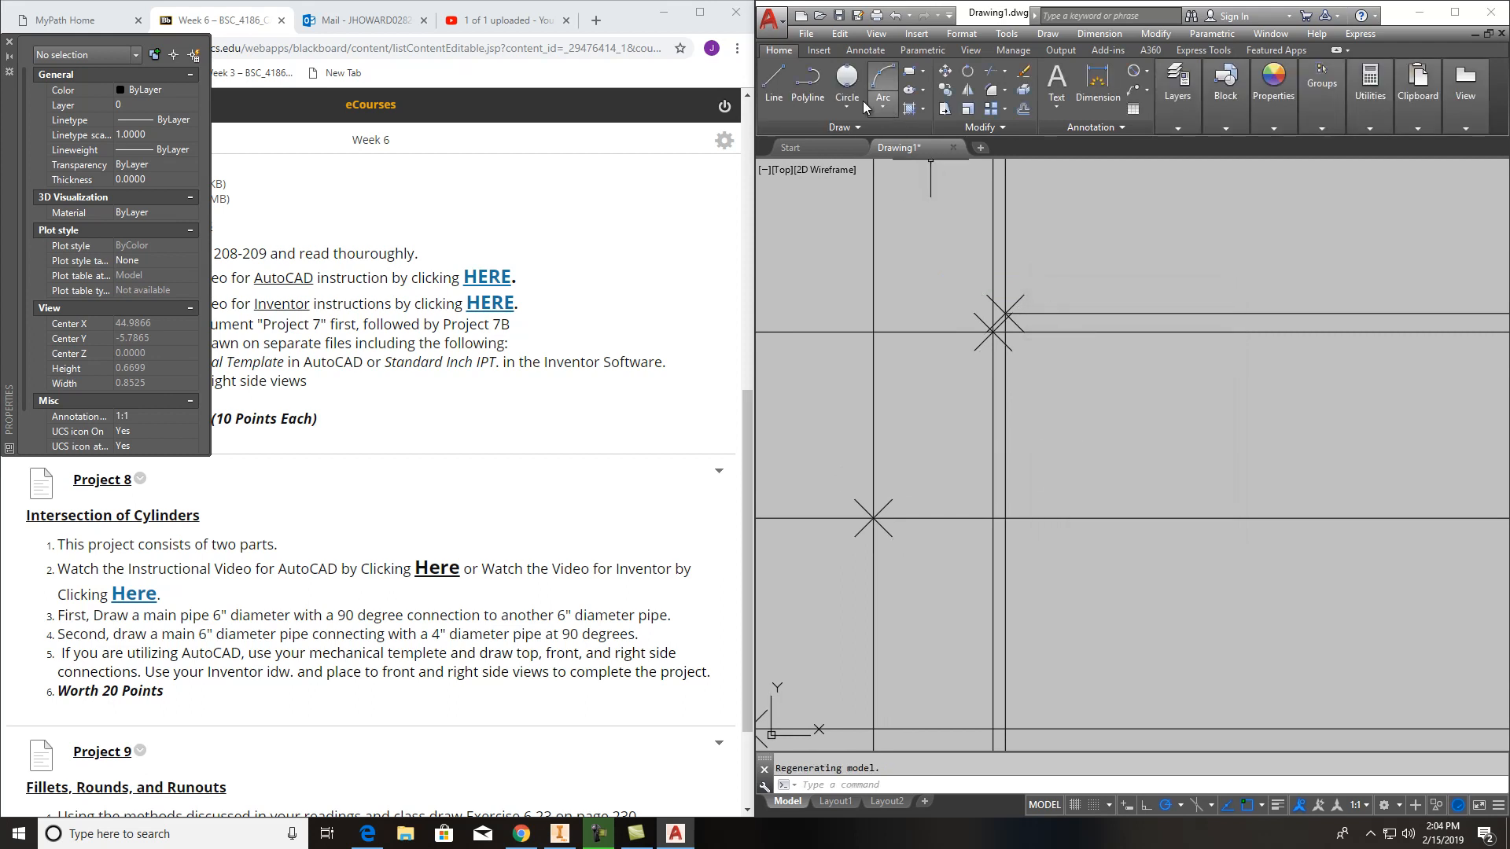
pyautogui.click(807, 78)
pyautogui.click(1006, 313)
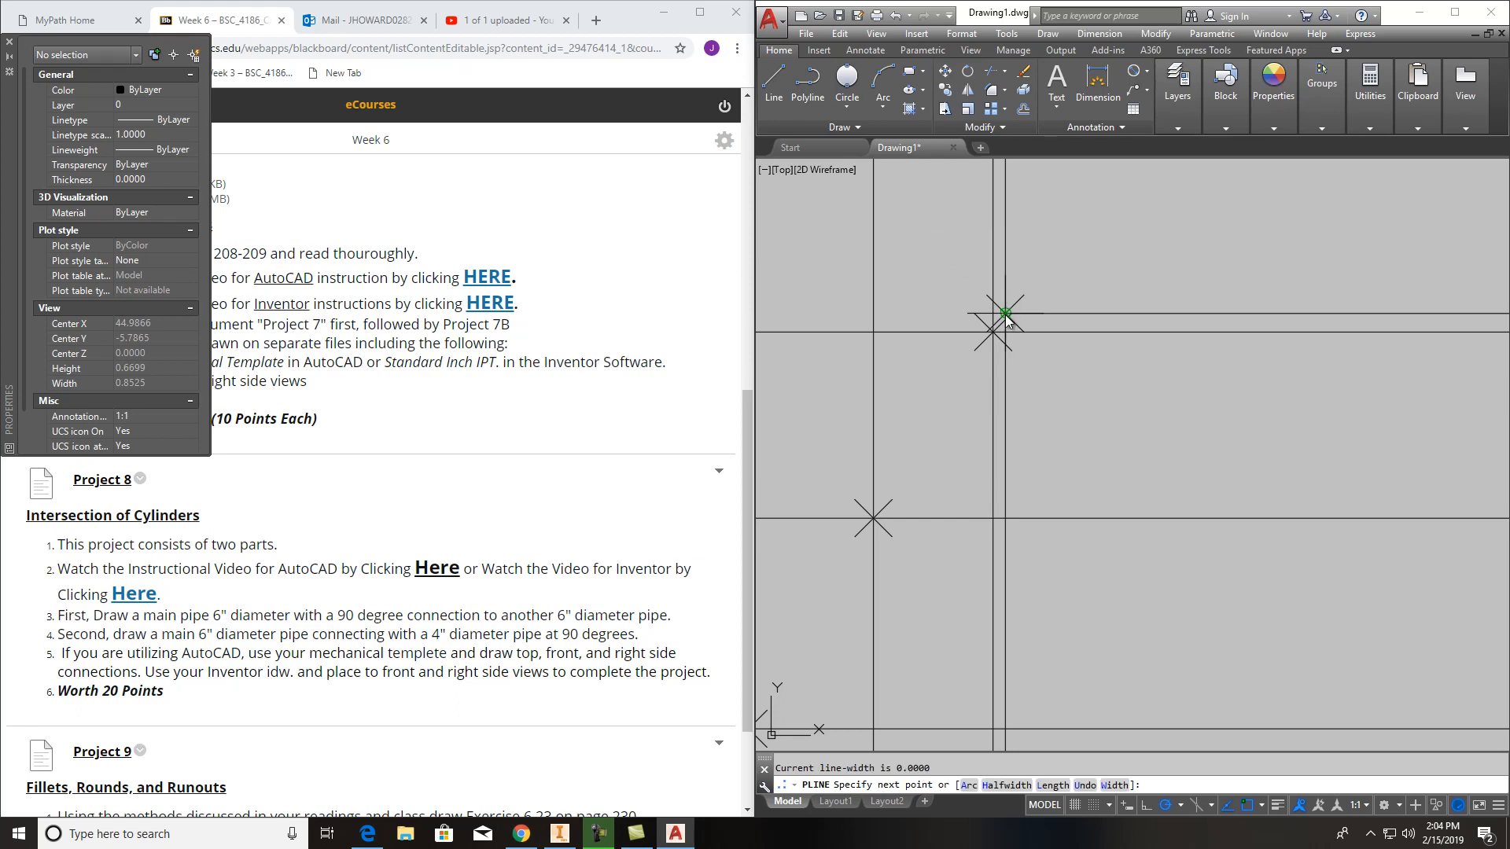
pyautogui.click(993, 333)
pyautogui.moveTo(1034, 421); pyautogui.dragTo(1088, 277, button='middle')
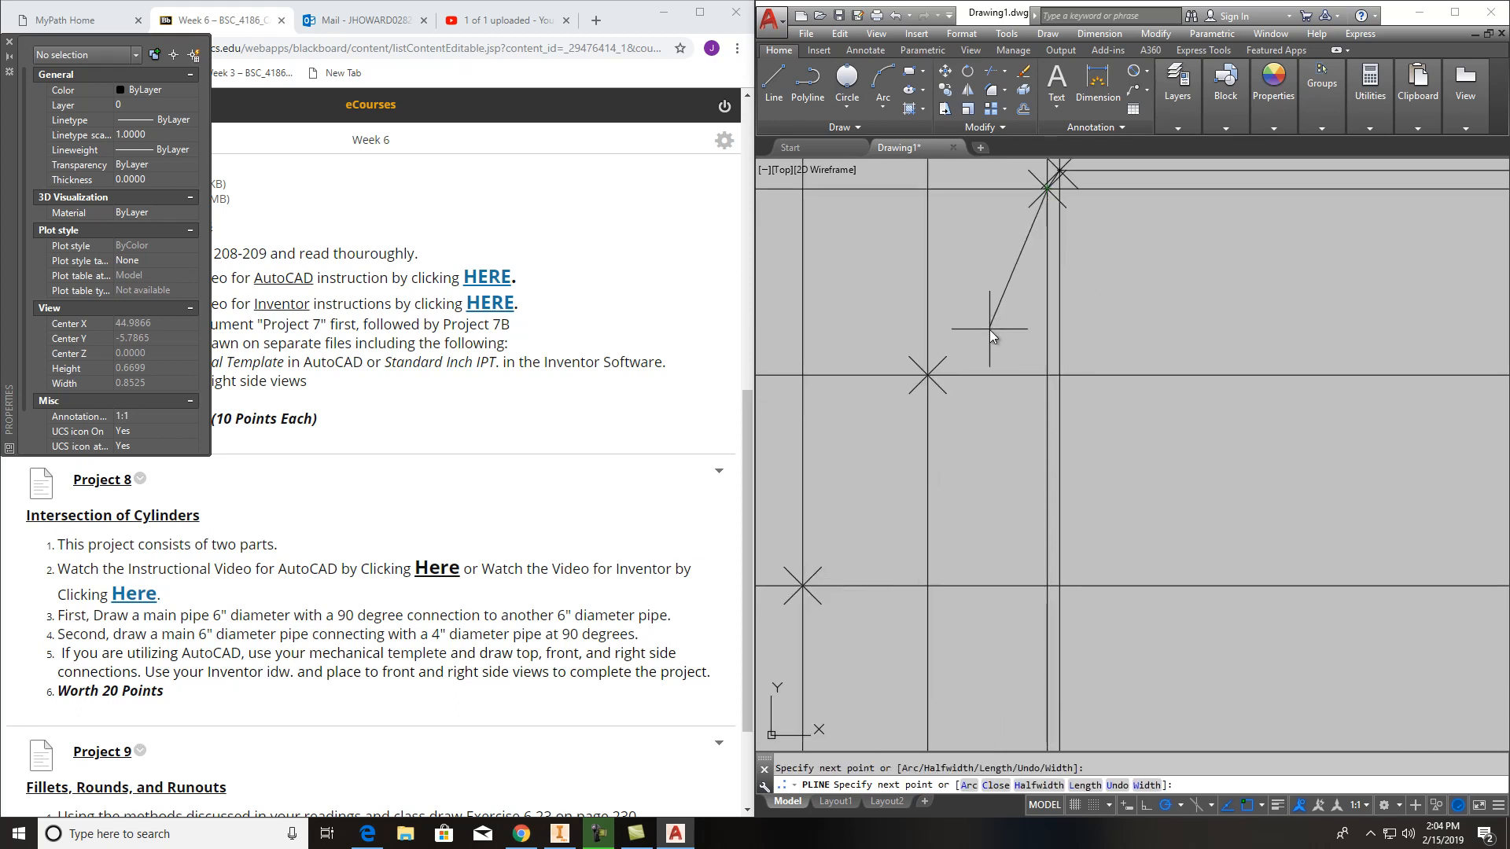
pyautogui.click(928, 375)
pyautogui.scroll(5, 934, 376)
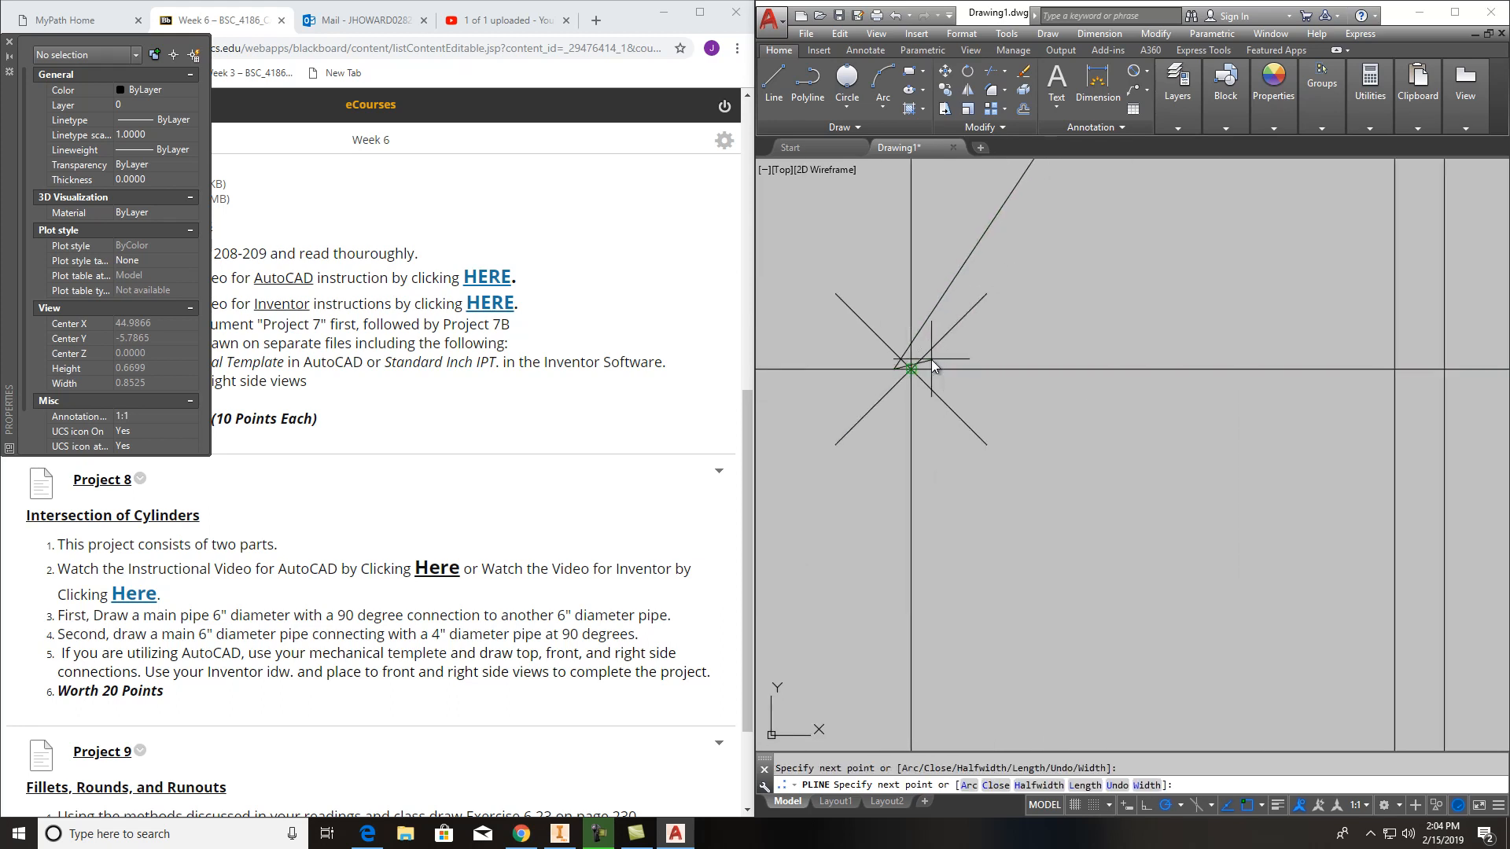
pyautogui.press('Escape')
pyautogui.click(927, 322)
pyautogui.press('Delete')
pyautogui.scroll(-5, 1093, 342)
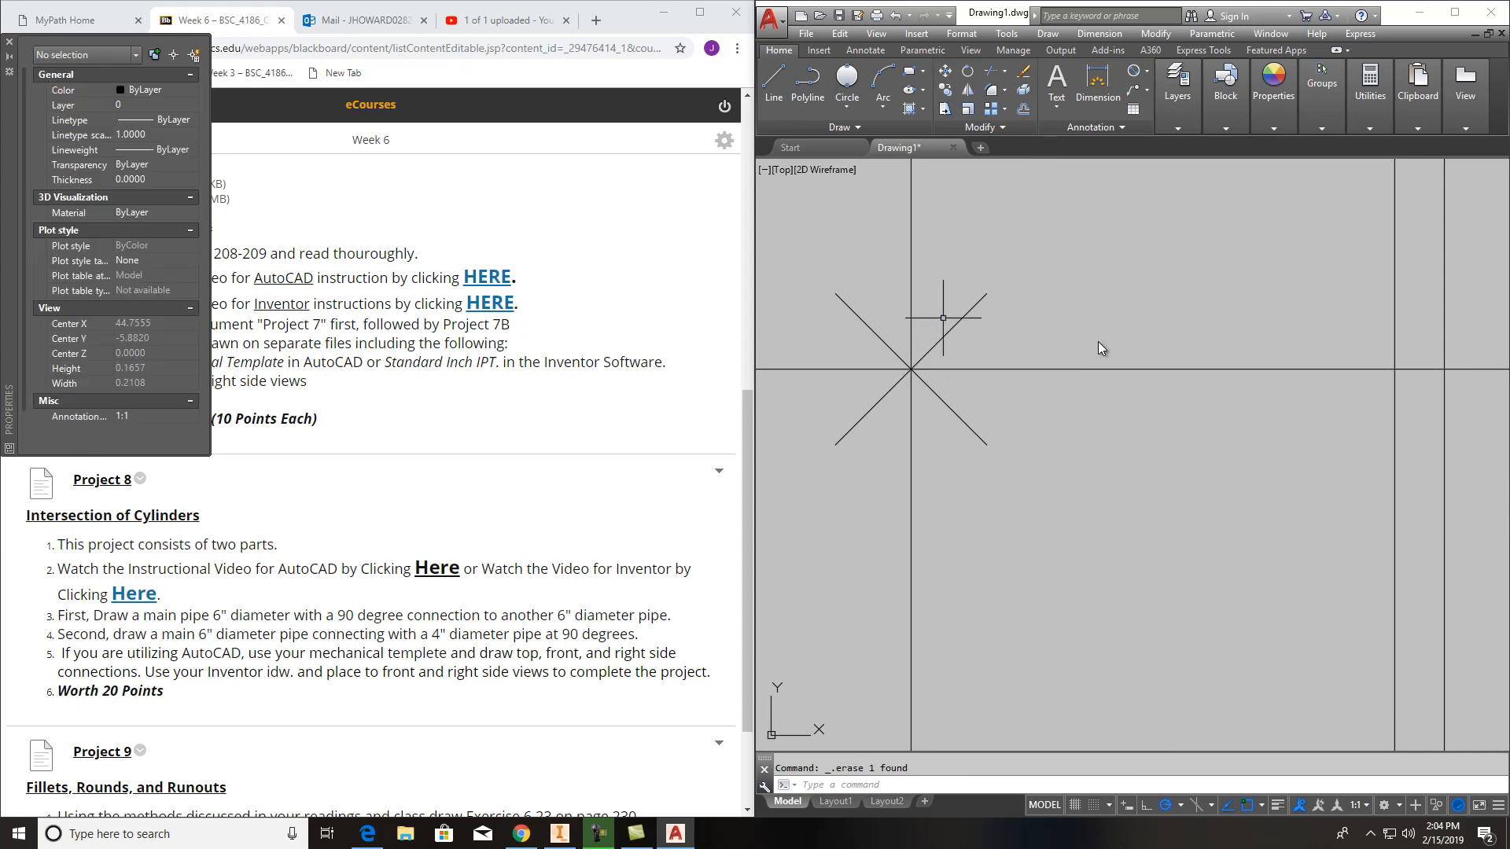
# Turn off the Intersection and Extension object snaps
pyautogui.click(1262, 804)
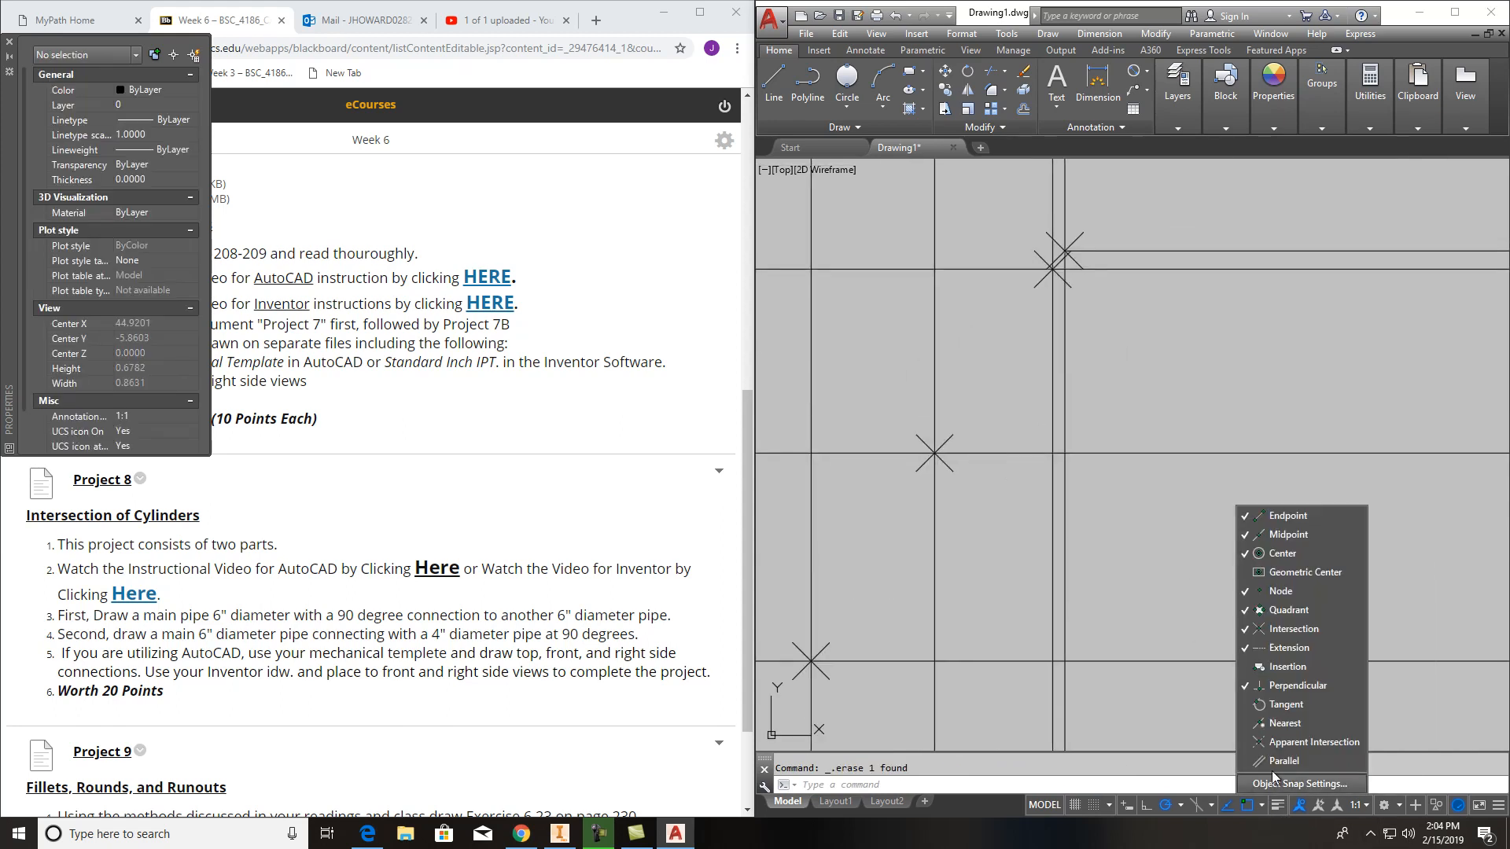
pyautogui.click(1290, 517)
pyautogui.click(1290, 535)
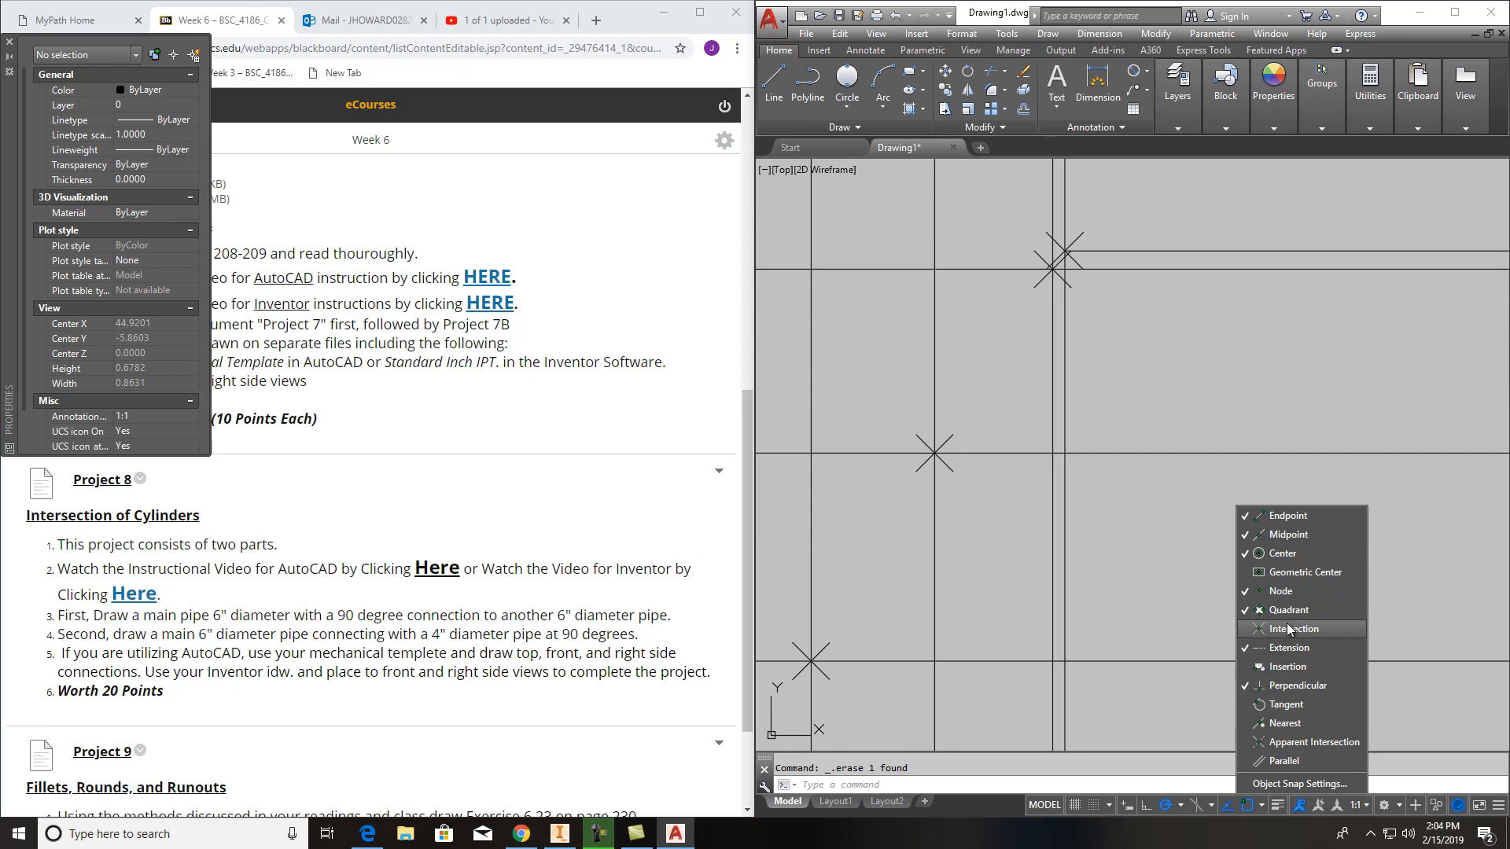
pyautogui.click(1300, 648)
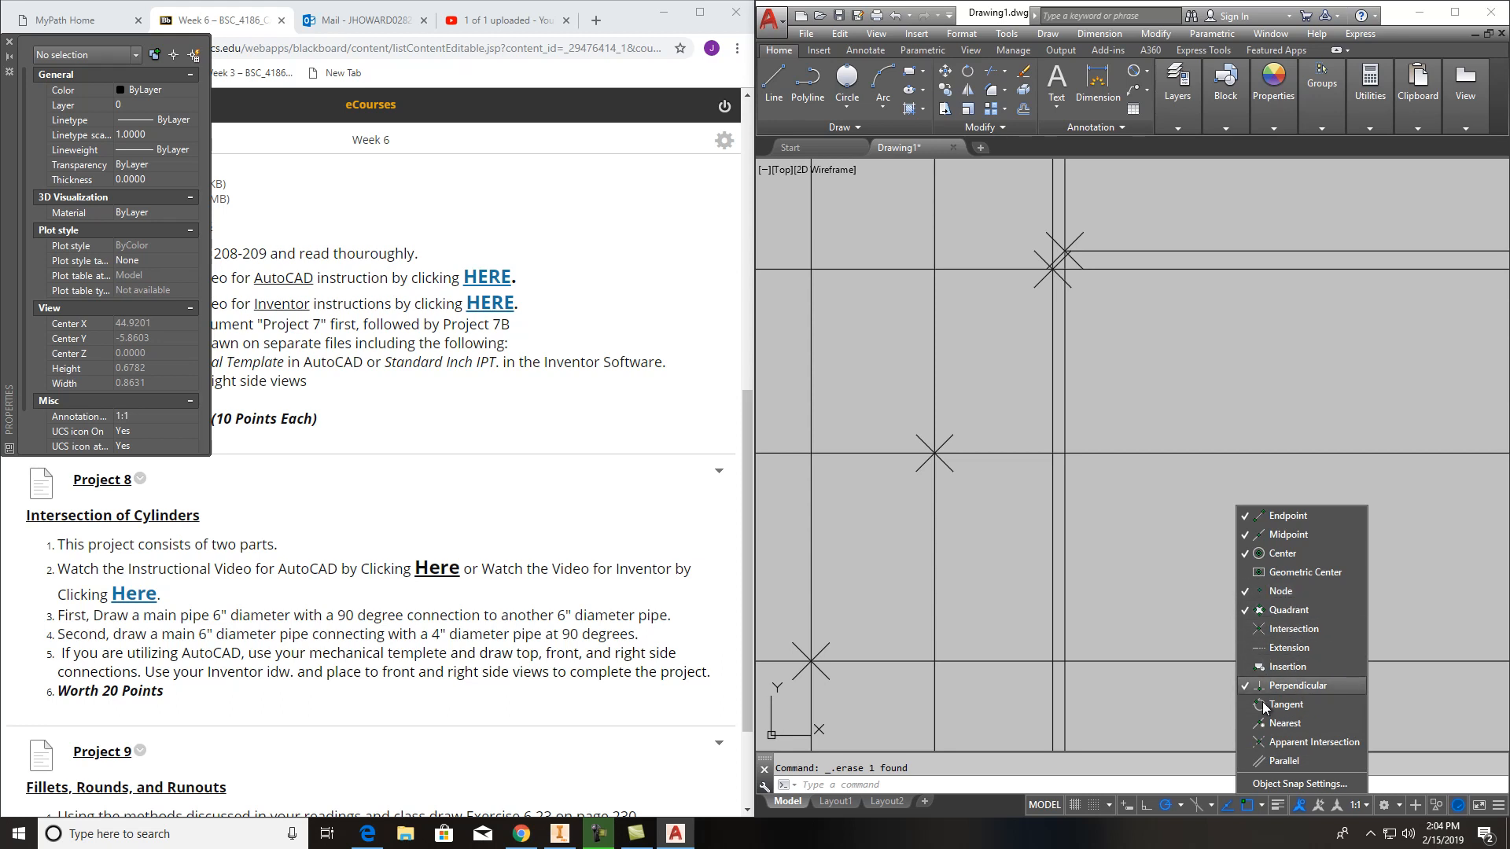
# Start a polyline at the topmost plotted point in the front view and run it down through the next three points
pyautogui.scroll(-2, 1176, 548)
pyautogui.moveTo(1176, 548); pyautogui.dragTo(1144, 604, button='middle')
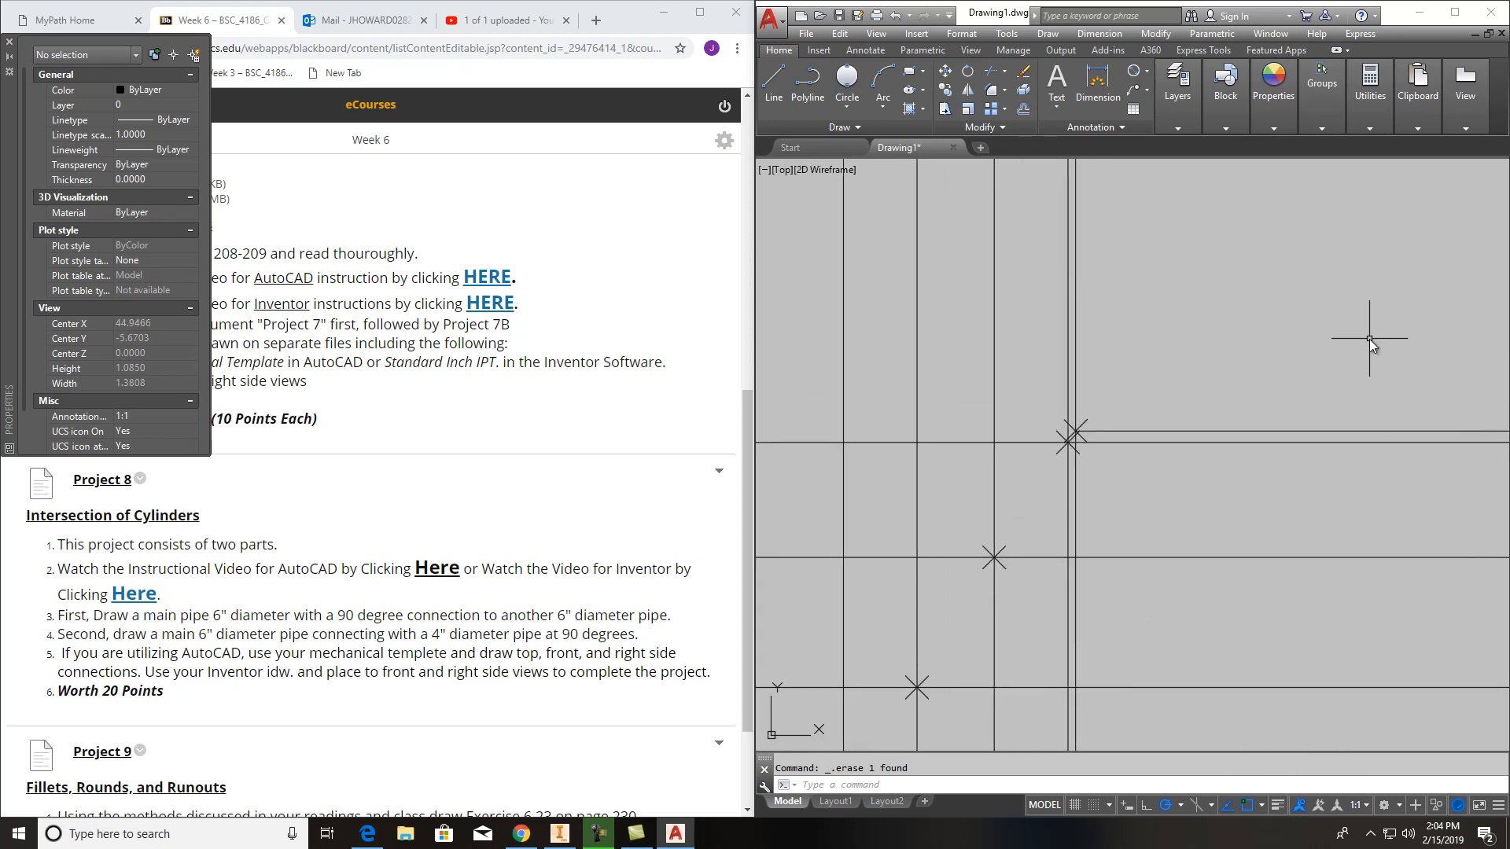
pyautogui.click(807, 82)
pyautogui.scroll(4, 1064, 440)
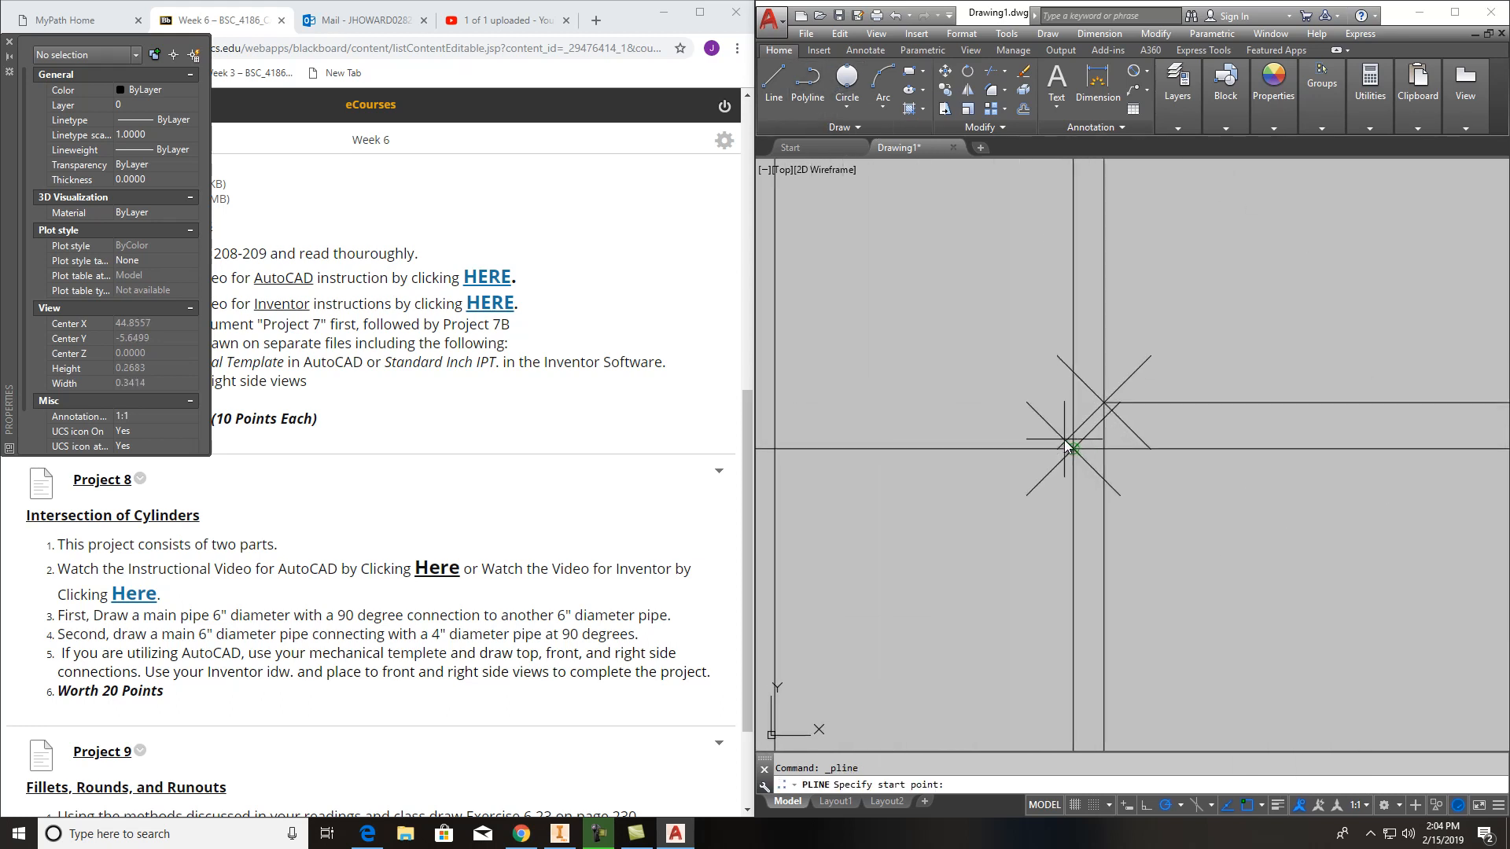
pyautogui.click(1102, 403)
pyautogui.click(1074, 449)
pyautogui.scroll(5, 1093, 455)
pyautogui.click(1059, 484)
pyautogui.moveTo(1104, 510); pyautogui.dragTo(1230, 288, button='middle')
pyautogui.click(1060, 474)
pyautogui.scroll(-2, 1075, 484)
pyautogui.moveTo(1111, 522); pyautogui.dragTo(1221, 321, button='middle')
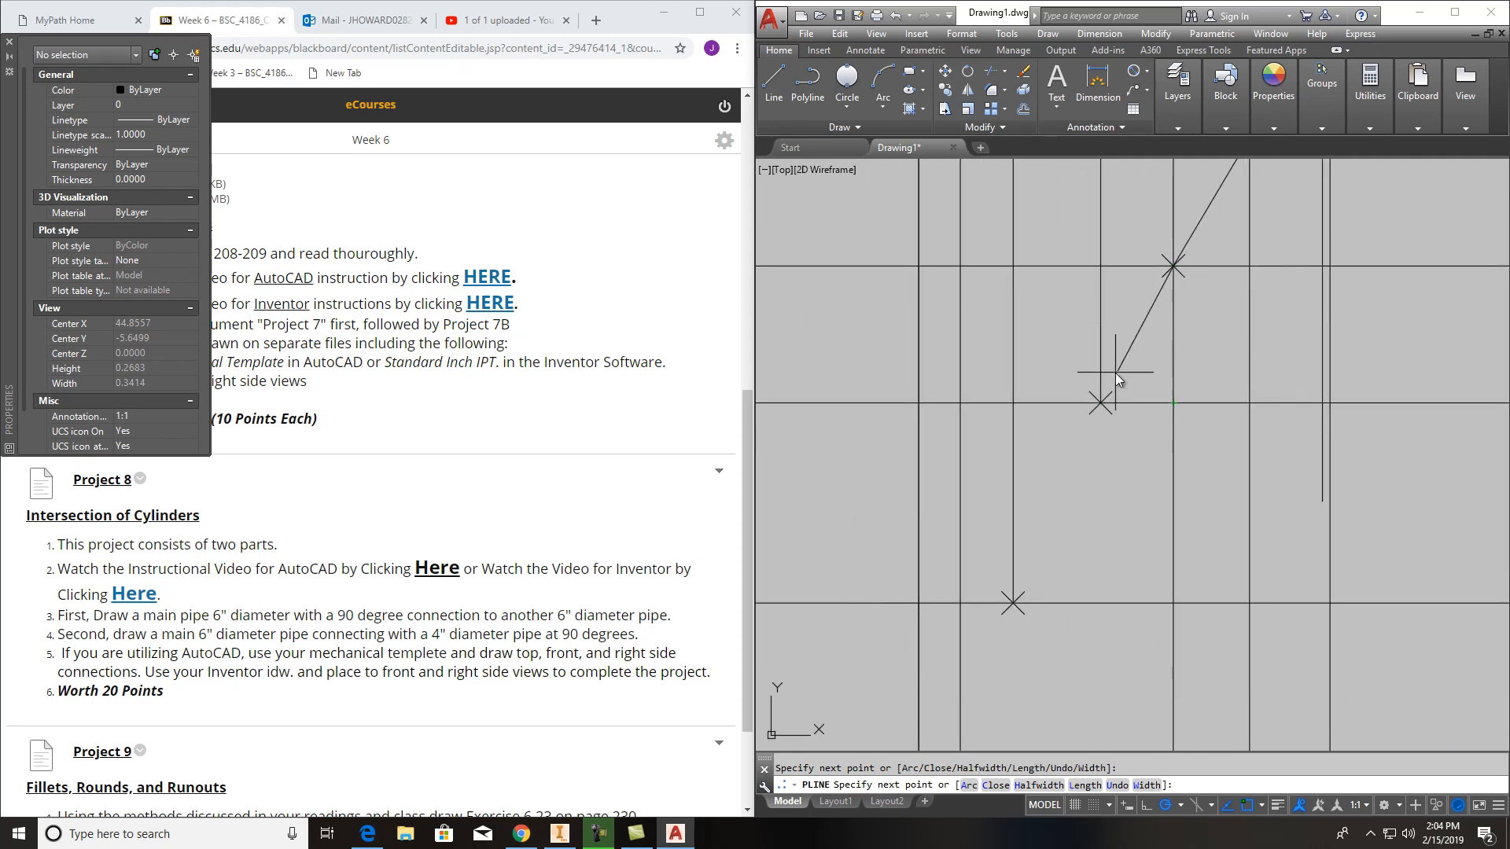
# Continue the polyline through the remaining plotted points to the branch centerline's end on the leftmost vertical projection line, and finish it
pyautogui.click(1097, 401)
pyautogui.moveTo(1179, 497); pyautogui.dragTo(1261, 240, button='middle')
pyautogui.click(1095, 346)
pyautogui.click(1042, 511)
pyautogui.scroll(-3, 1074, 502)
pyautogui.scroll(-2, 1119, 552)
pyautogui.moveTo(1120, 554); pyautogui.dragTo(943, 434, button='middle')
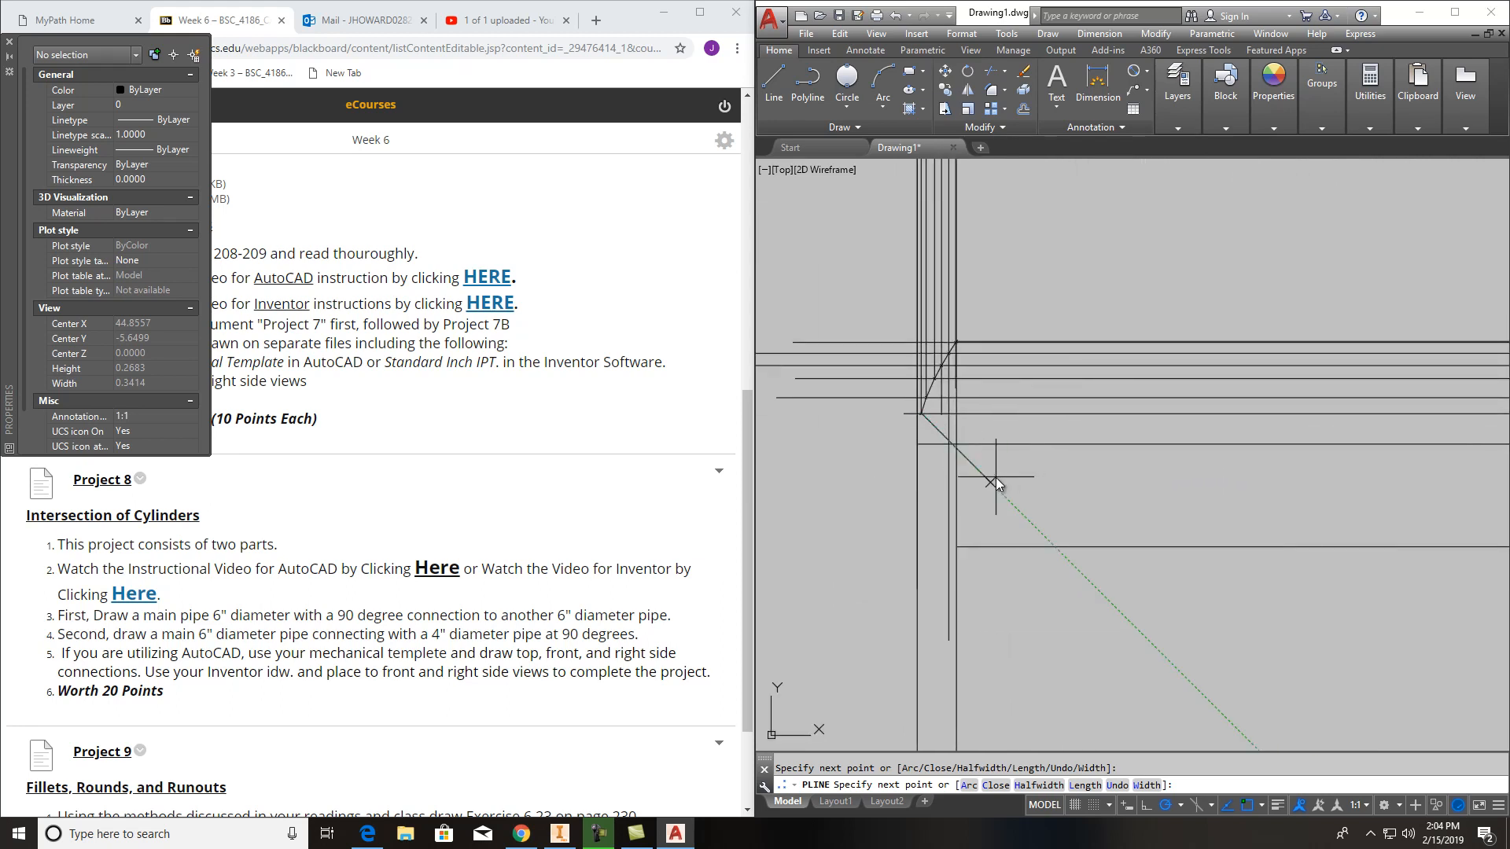
pyautogui.scroll(-4, 955, 488)
pyautogui.scroll(5, 950, 481)
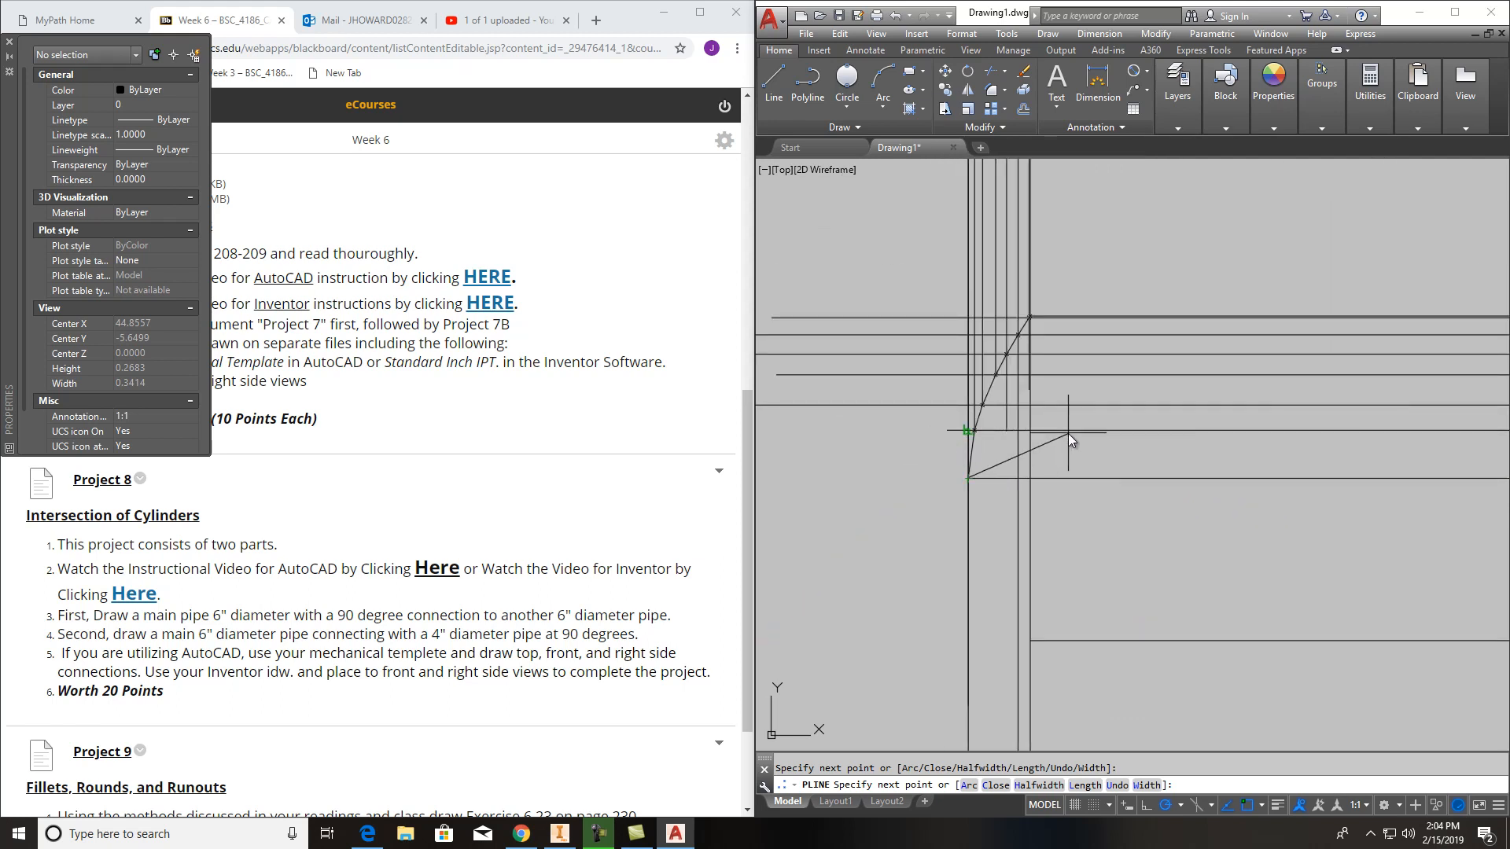
pyautogui.press('Escape')
pyautogui.scroll(5, 993, 389)
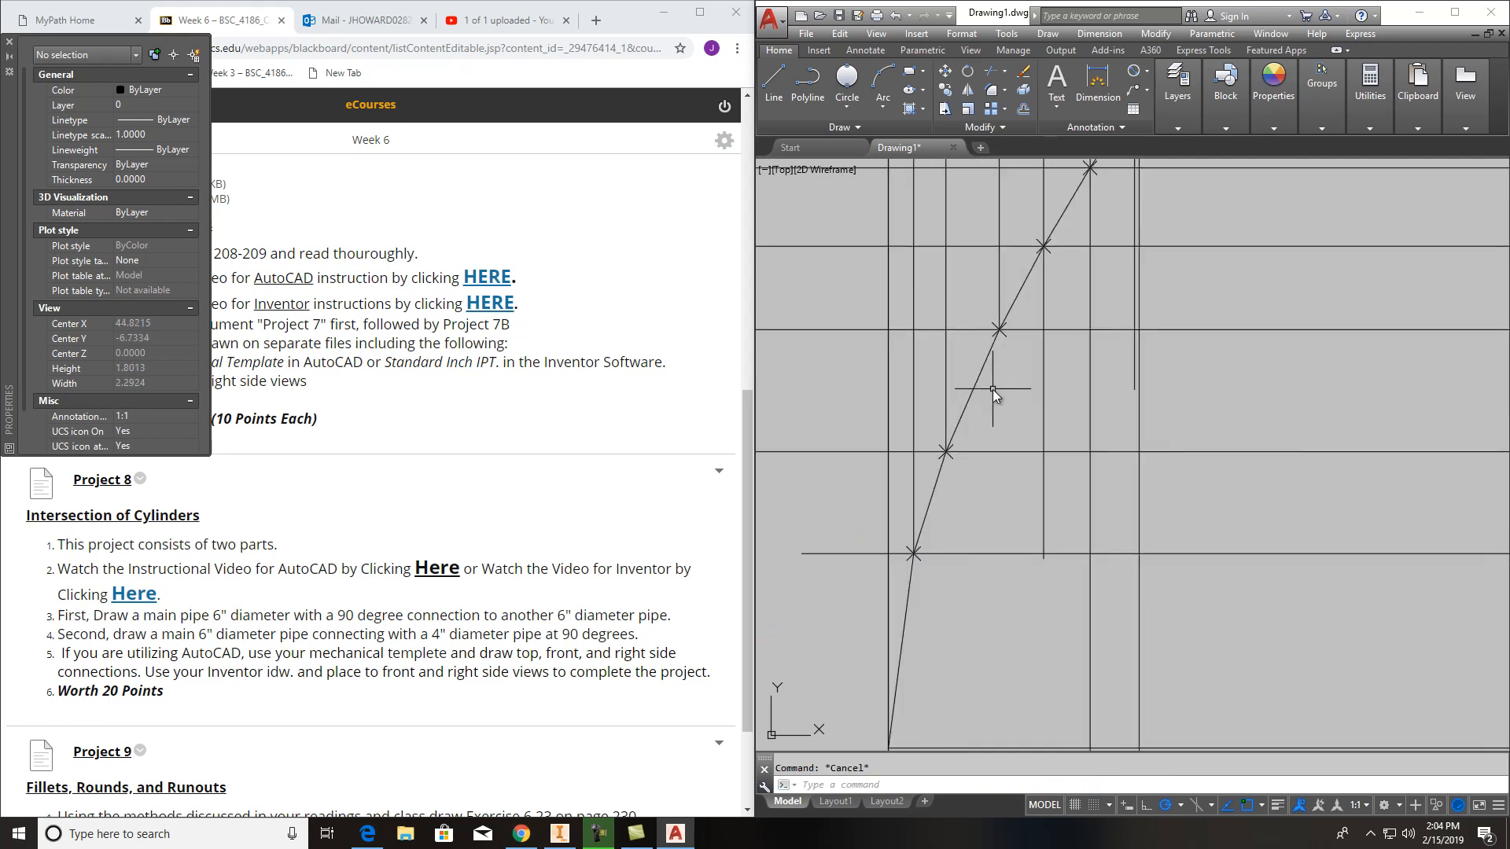
pyautogui.write('p')
pyautogui.press('Return')
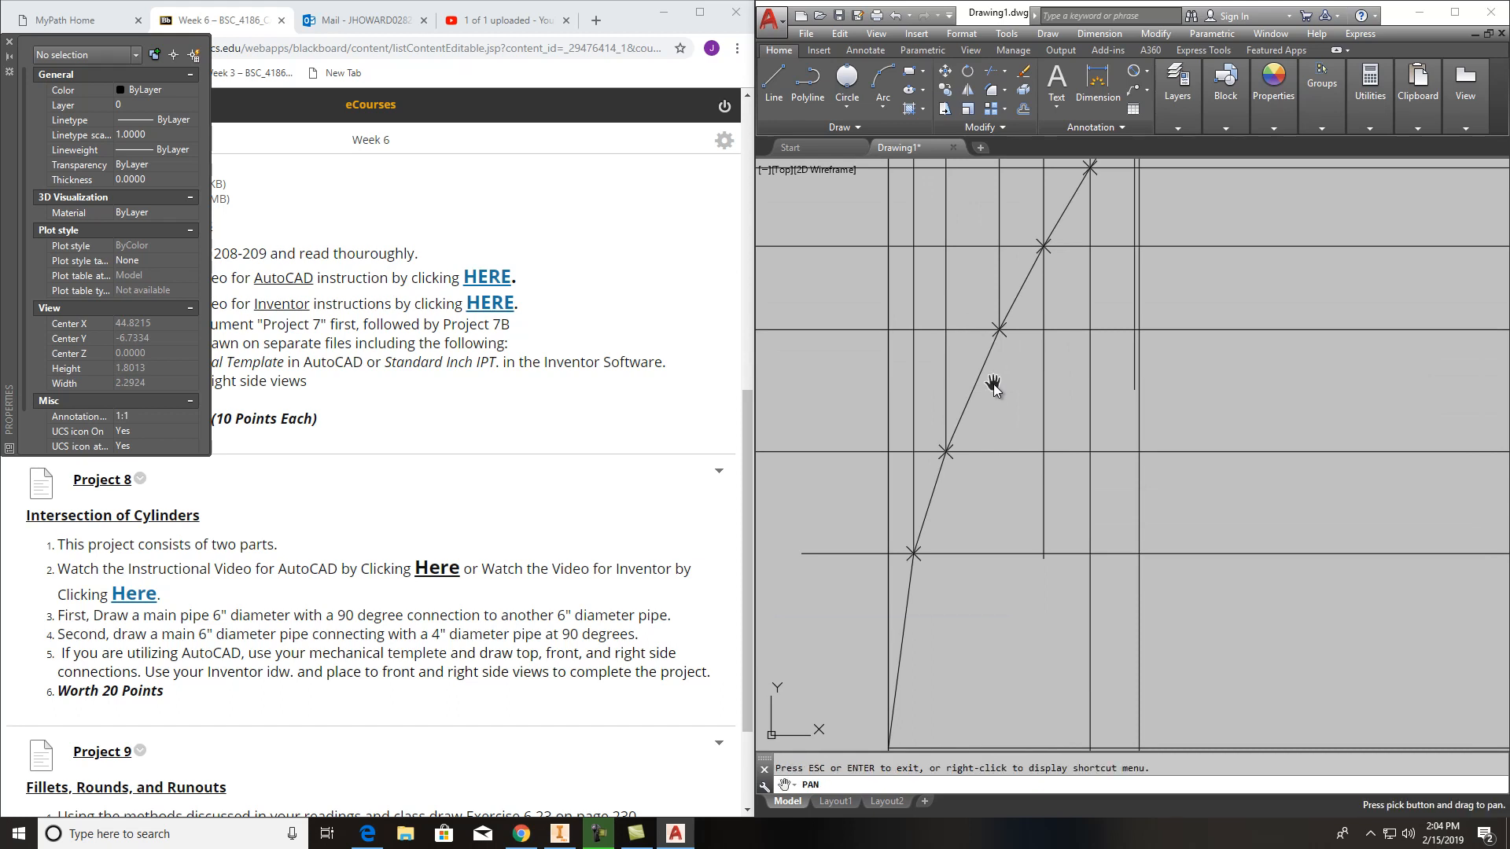
pyautogui.press('Escape')
# Smooth the polyline through the plotted points with the Polyline Edit Fit option
pyautogui.write('pe')
pyautogui.press('Return')
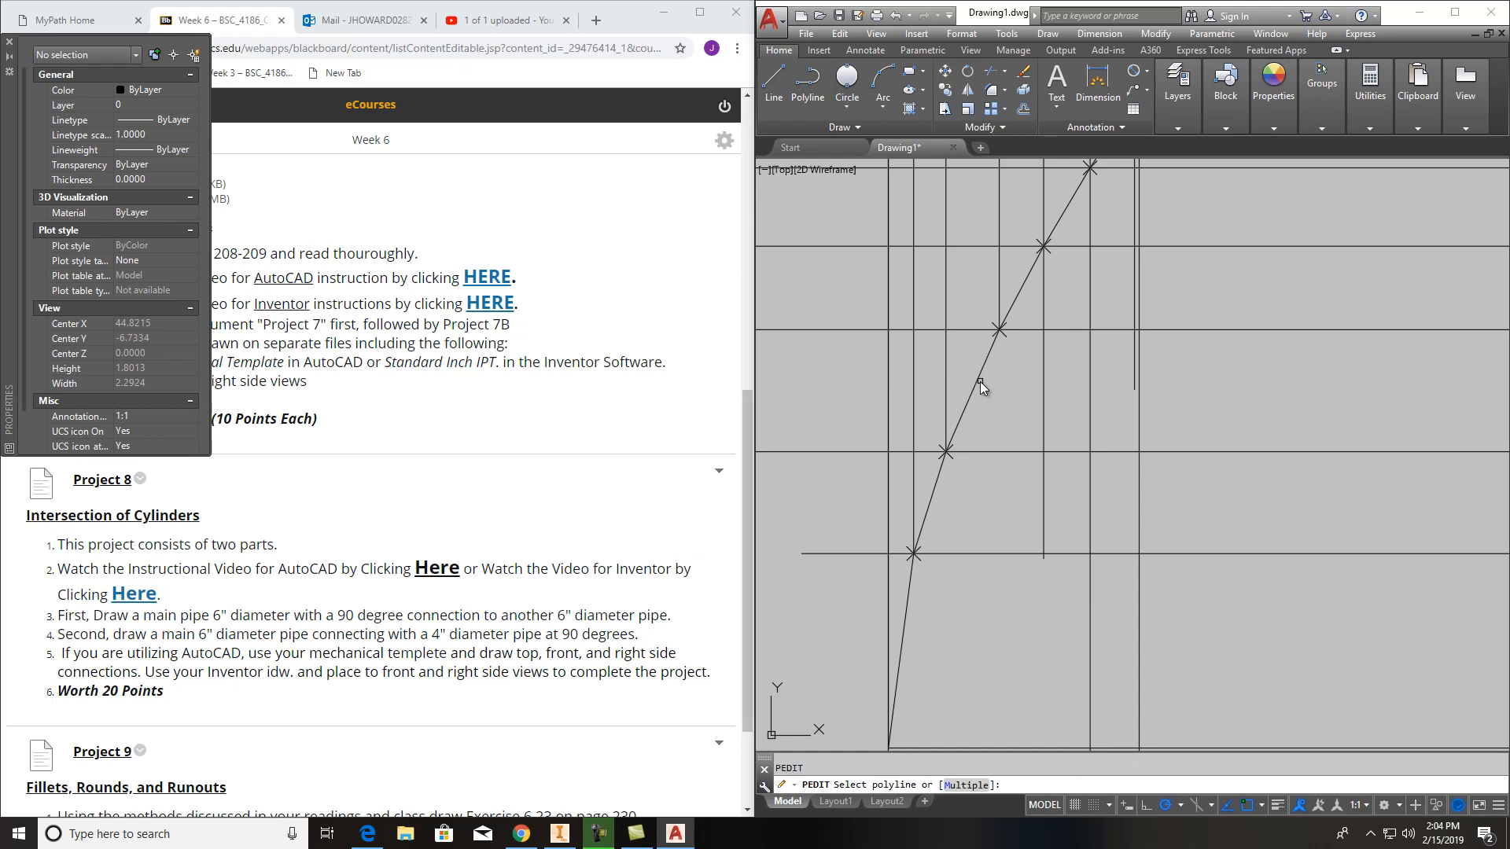
pyautogui.click(975, 381)
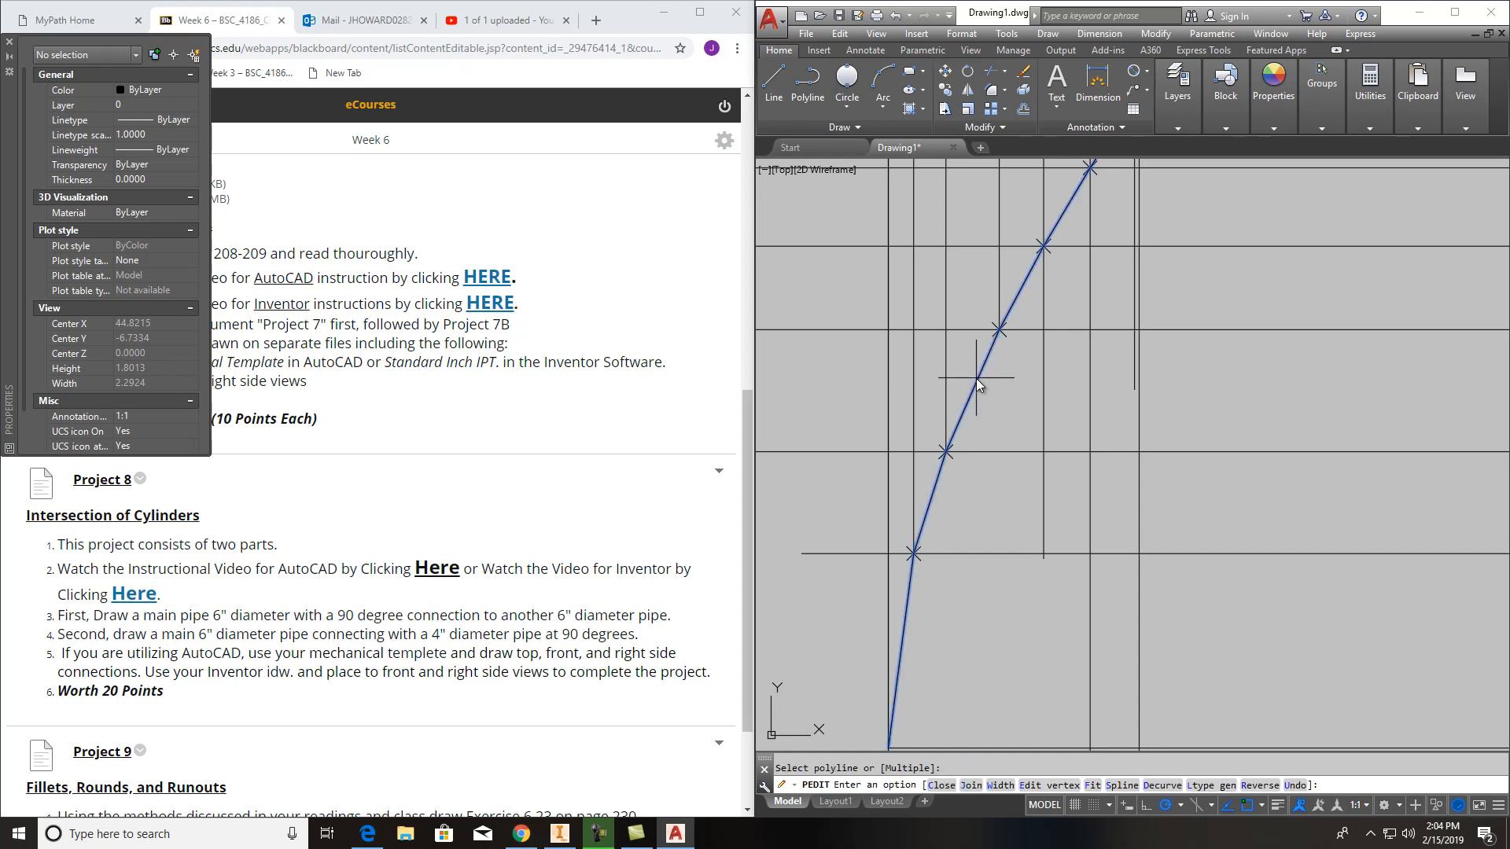
pyautogui.click(1092, 784)
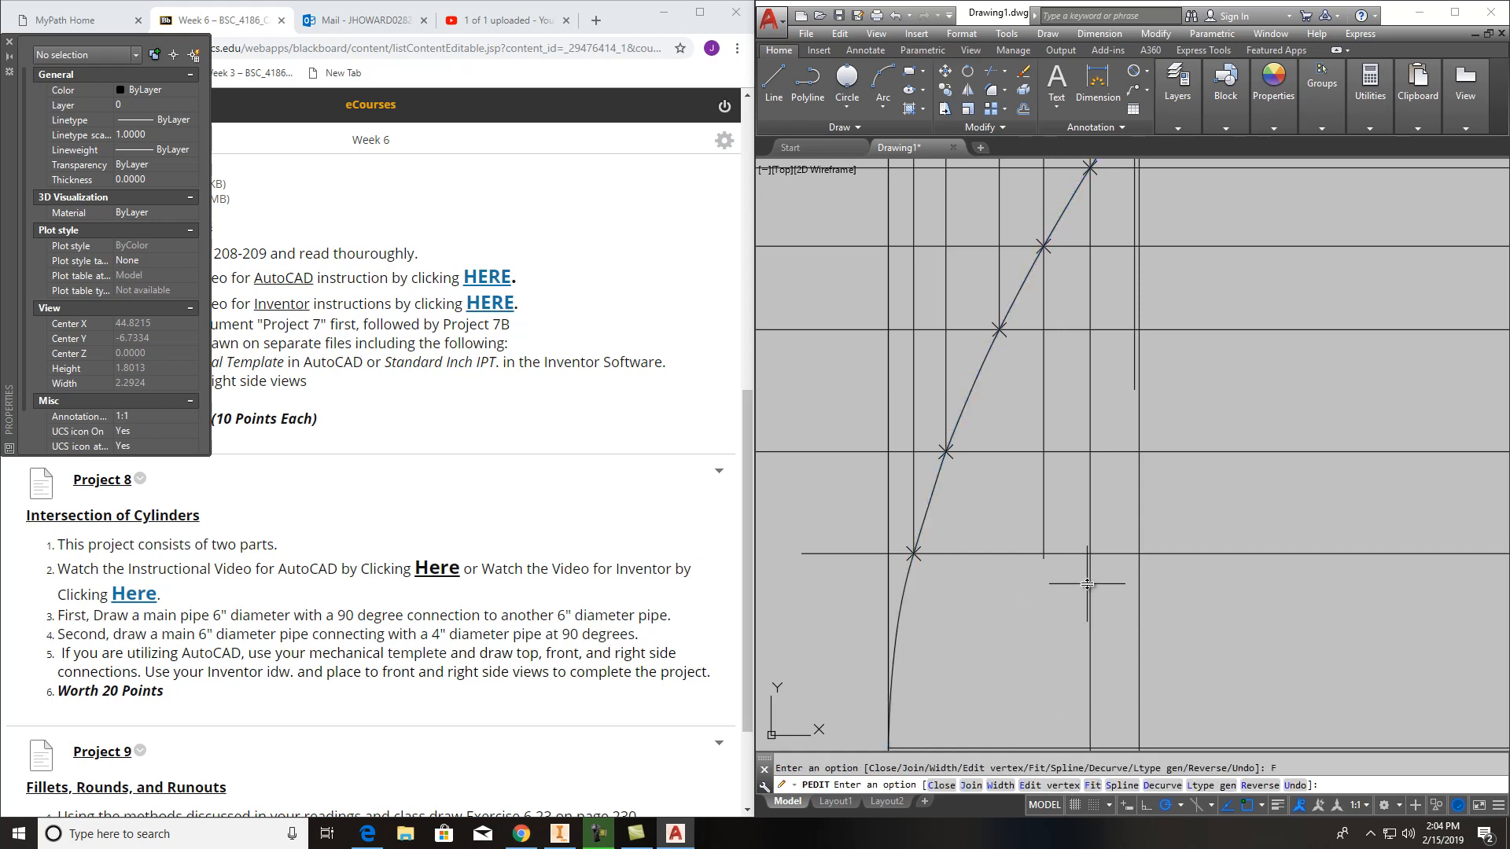
pyautogui.scroll(-2, 1087, 582)
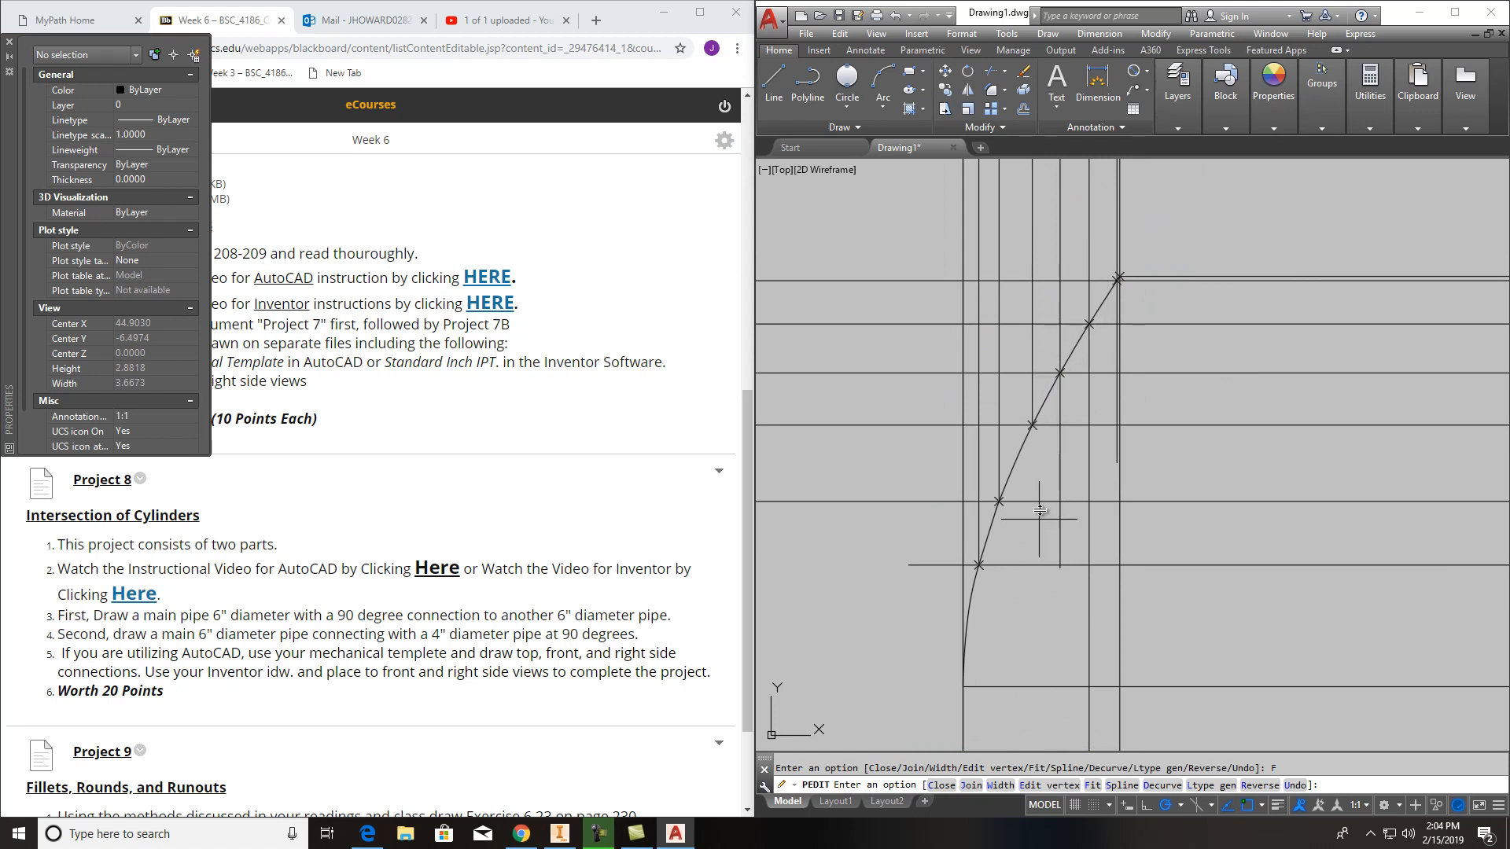
pyautogui.scroll(-2, 1042, 541)
pyautogui.moveTo(1093, 566); pyautogui.dragTo(1044, 428, button='middle')
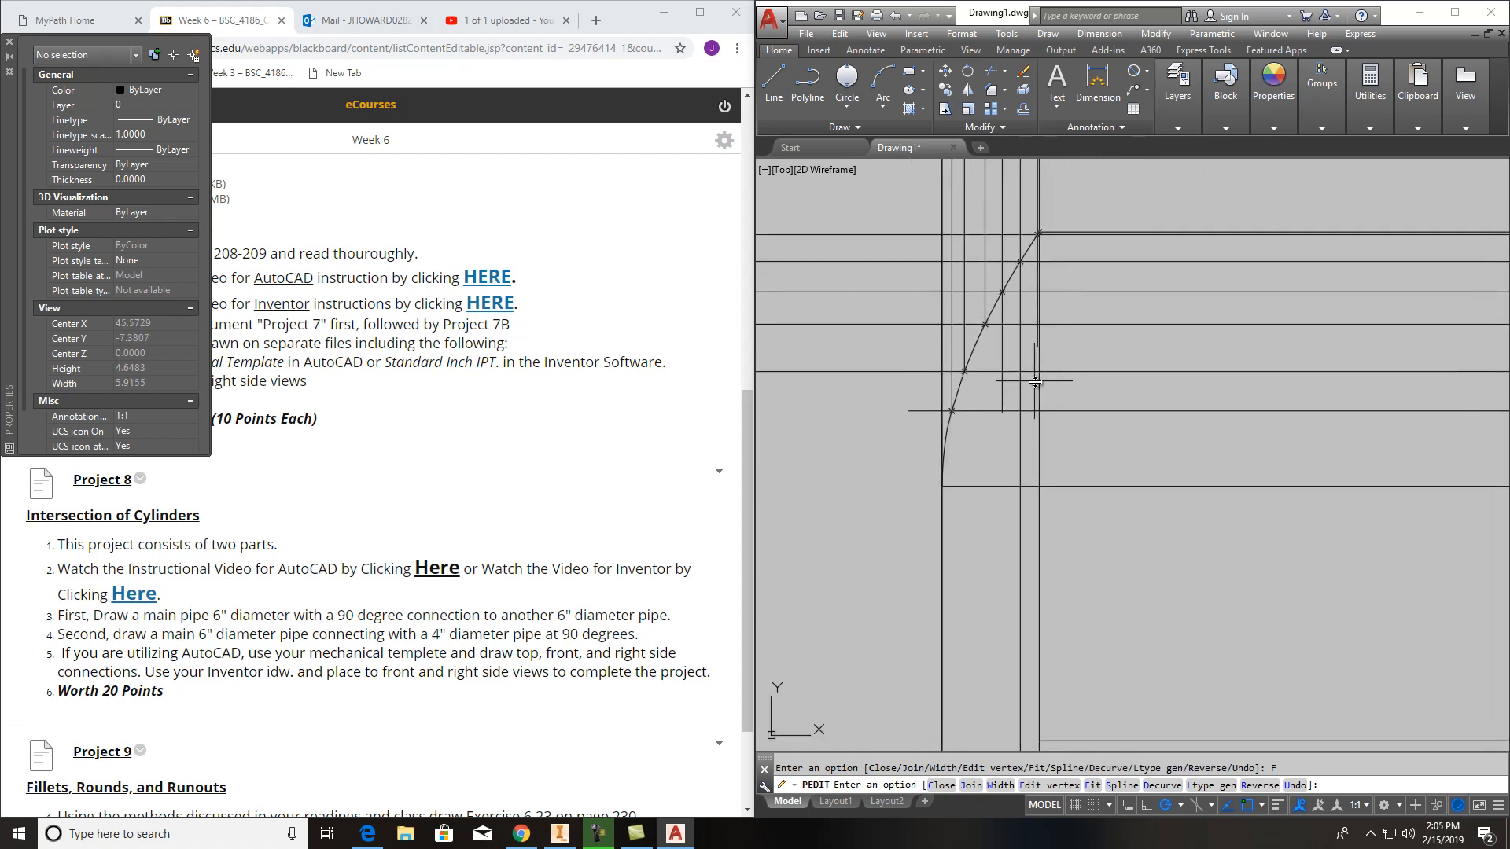
pyautogui.press('Escape')
# Mirror the fitted curve about the branch's horizontal centerline in the front view, keeping the original
pyautogui.click(977, 339)
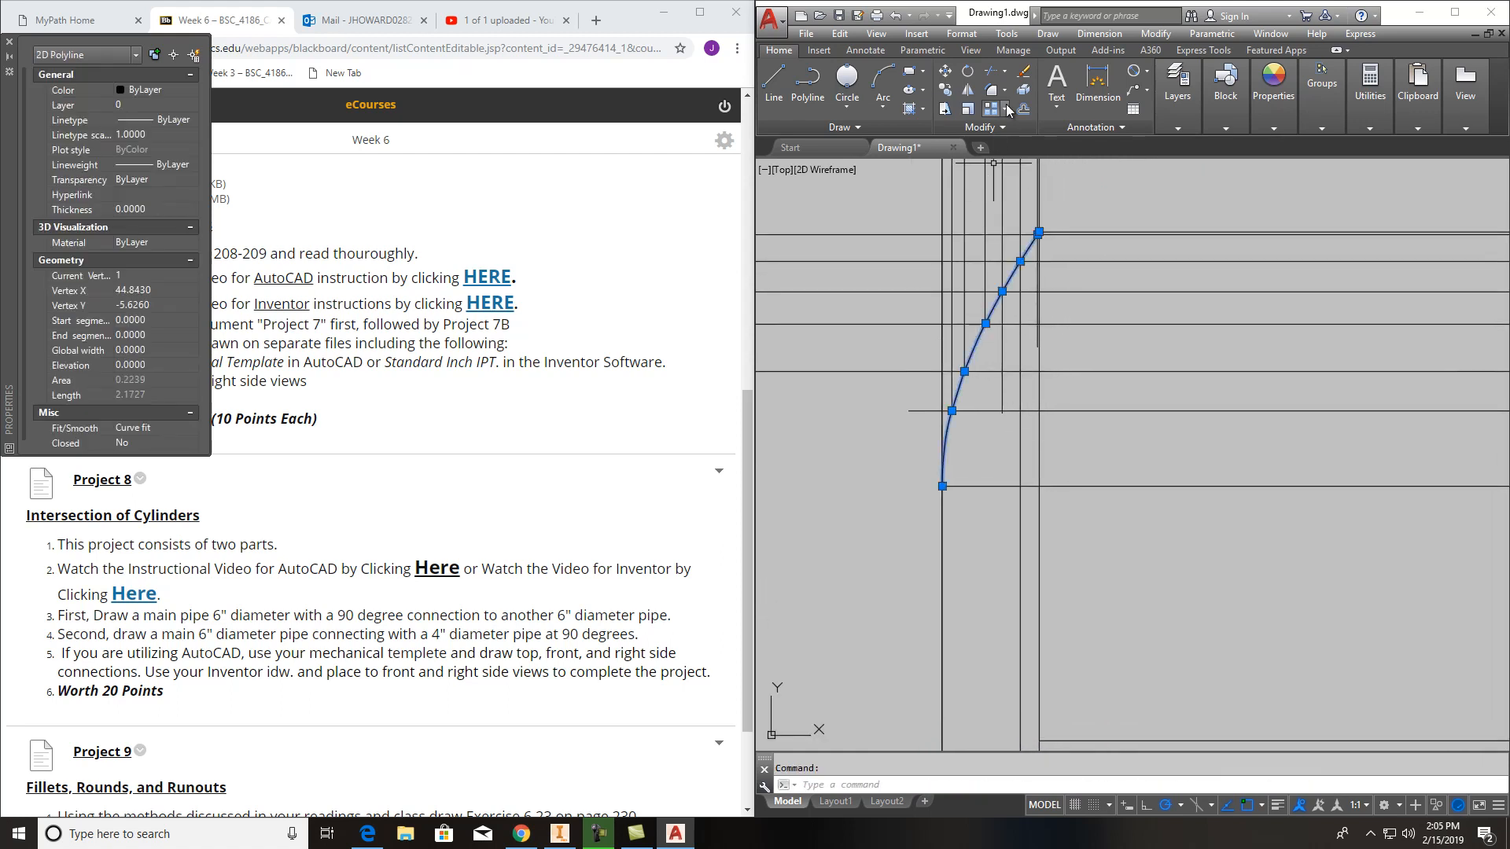
pyautogui.click(966, 92)
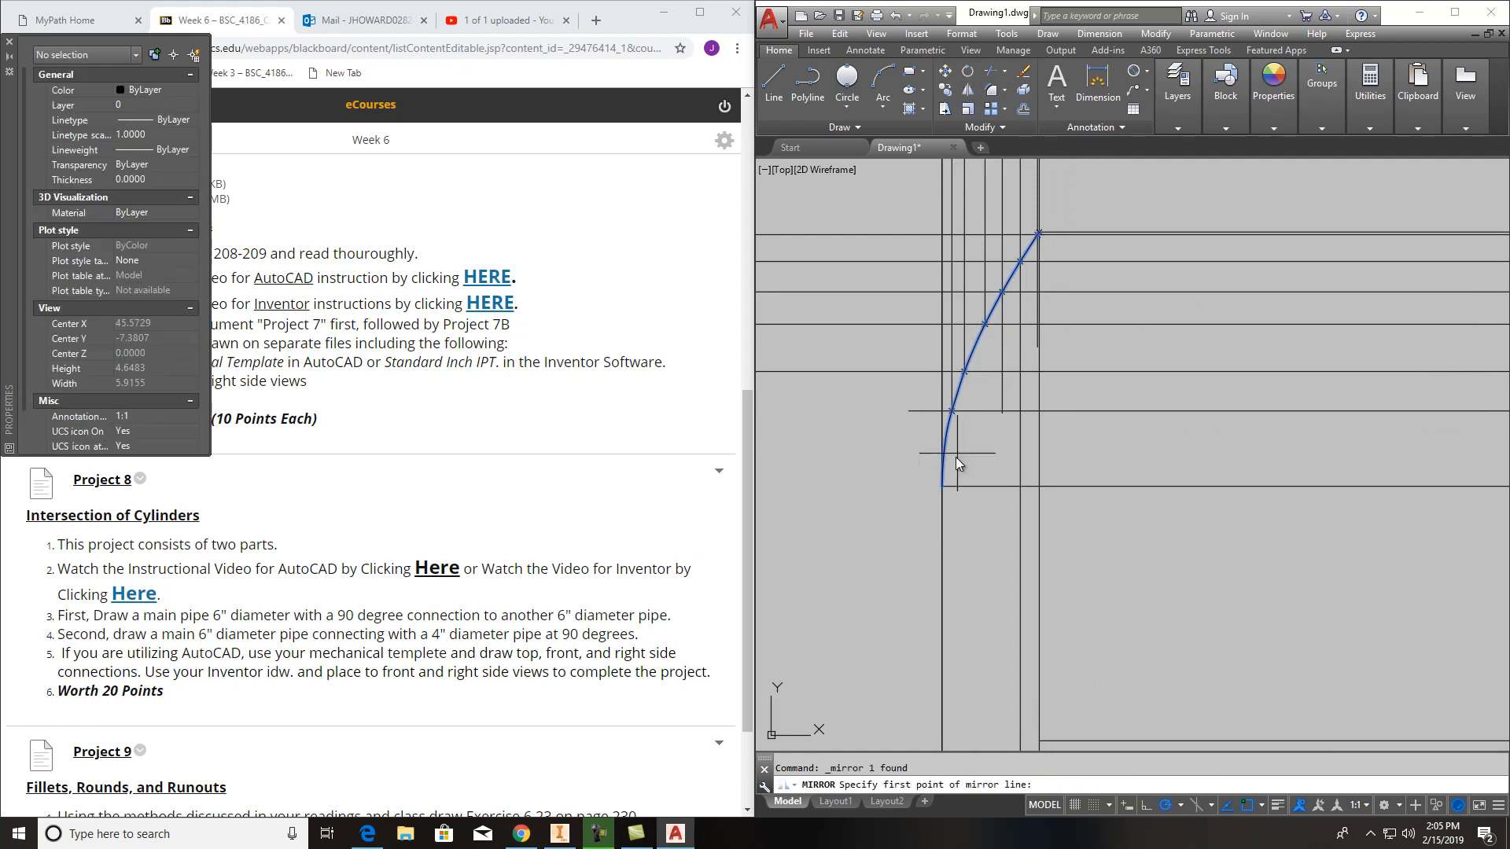
pyautogui.click(942, 486)
pyautogui.click(1041, 488)
pyautogui.scroll(-4, 1041, 487)
pyautogui.scroll(-2, 1041, 487)
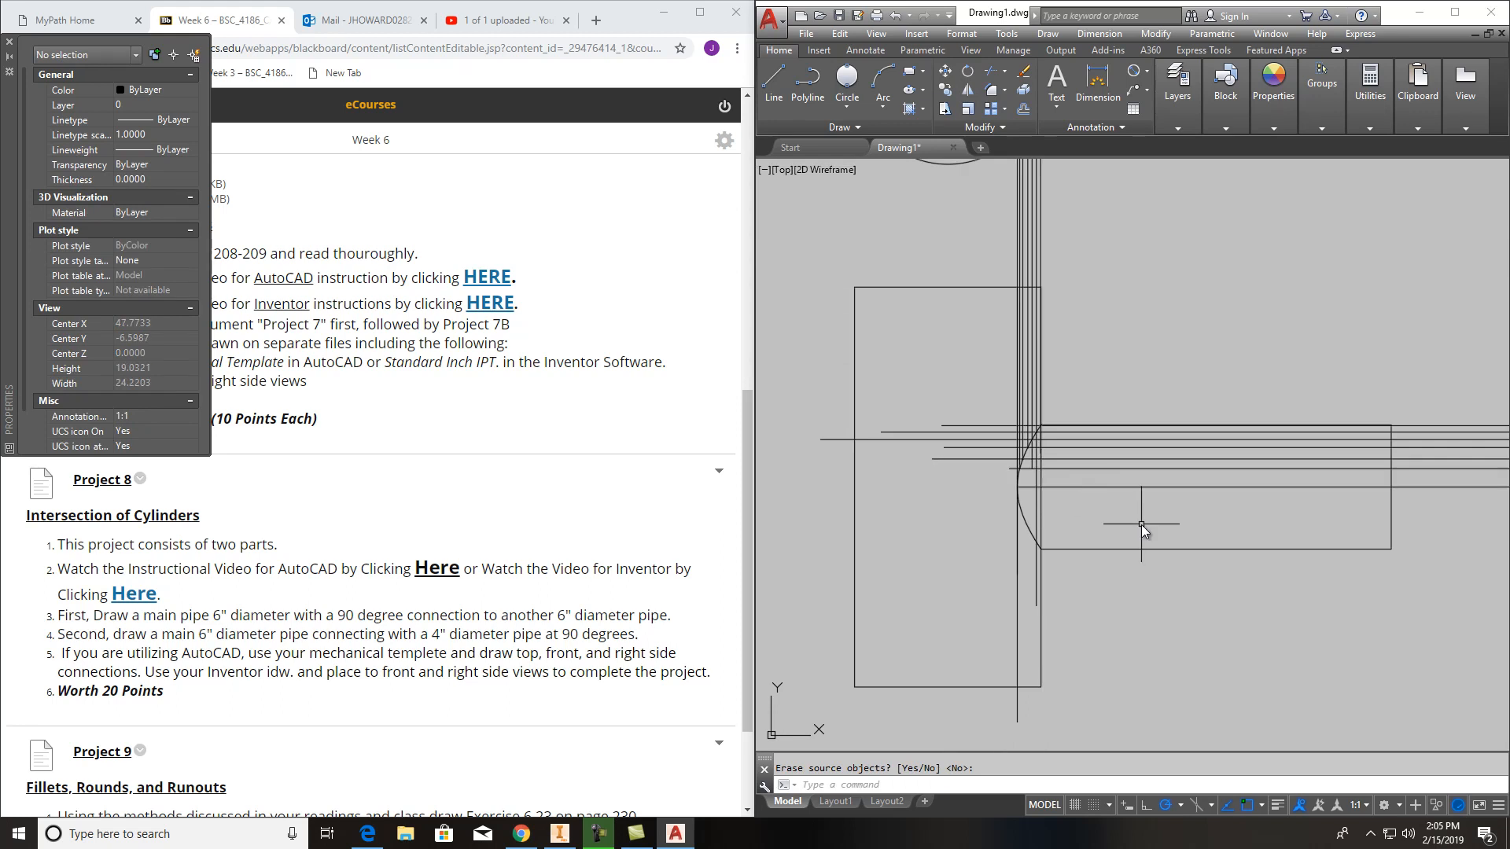
# Erase the vertical projection lines above the front view and the projection lines running to the side view
pyautogui.moveTo(1141, 527); pyautogui.dragTo(1067, 546, button='middle')
pyautogui.press('Escape')
pyautogui.click(997, 258)
pyautogui.click(927, 237)
pyautogui.press('Delete')
pyautogui.click(1337, 441)
pyautogui.click(1359, 446)
pyautogui.moveTo(1361, 464); pyautogui.dragTo(1039, 513, button='middle')
pyautogui.click(1250, 305)
pyautogui.click(1140, 291)
pyautogui.press('Delete')
# Erase the remaining projection lines, including the leftover vertical line touching the intersection curve in the front view
pyautogui.moveTo(1075, 346)
pyautogui.mouseDown(button='middle')
pyautogui.moveTo(1077, 484)
pyautogui.moveTo(1068, 454)
pyautogui.moveTo(1172, 325)
pyautogui.mouseUp(button='middle')
pyautogui.click(1075, 452)
pyautogui.click(1027, 237)
pyautogui.press('Delete')
pyautogui.moveTo(1014, 422); pyautogui.dragTo(1173, 375, button='middle')
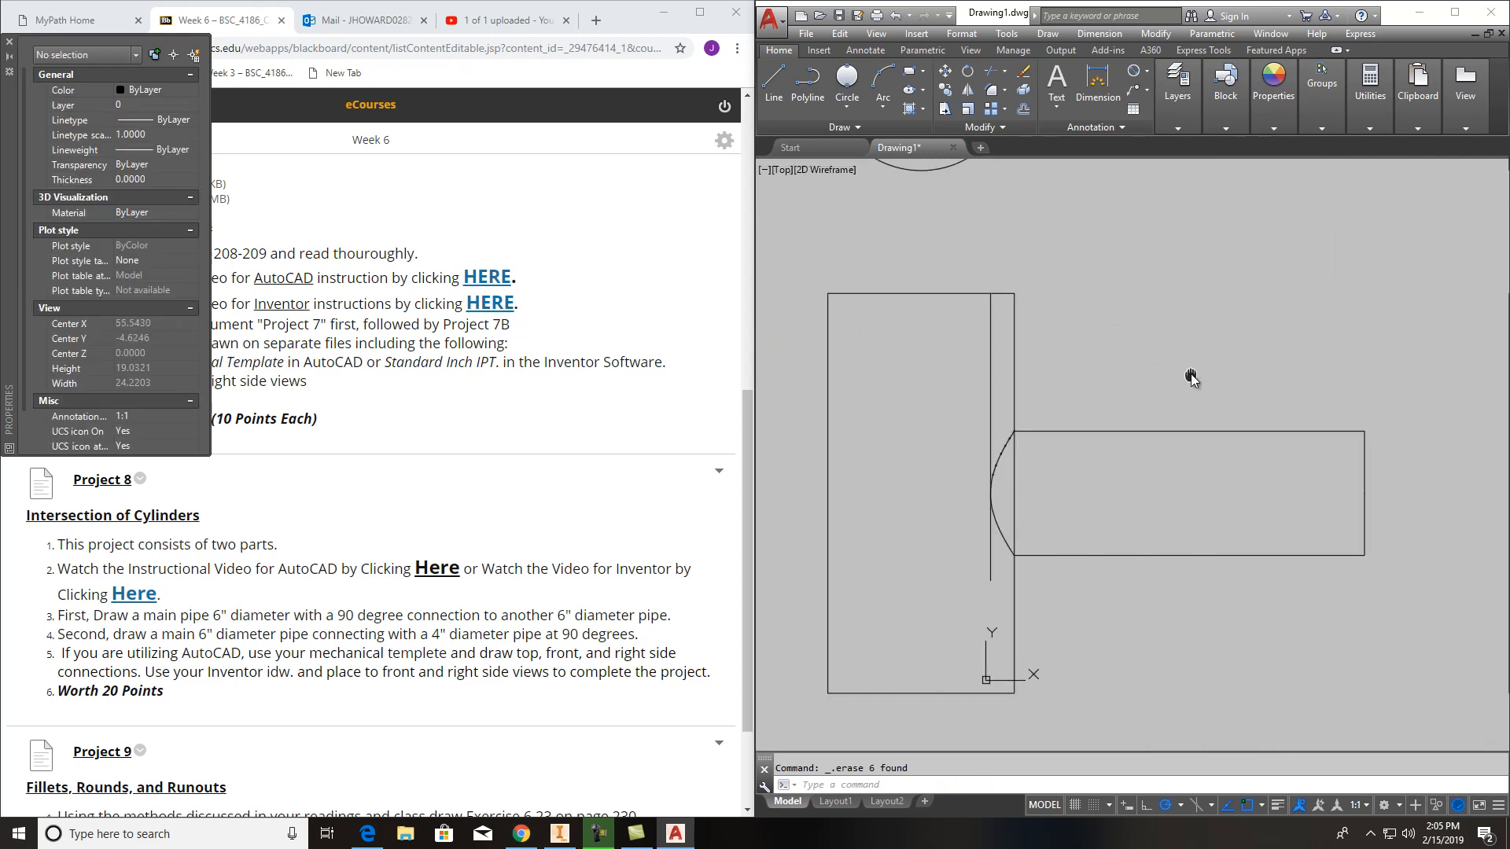
pyautogui.click(1008, 394)
pyautogui.click(936, 357)
pyautogui.press('Delete')
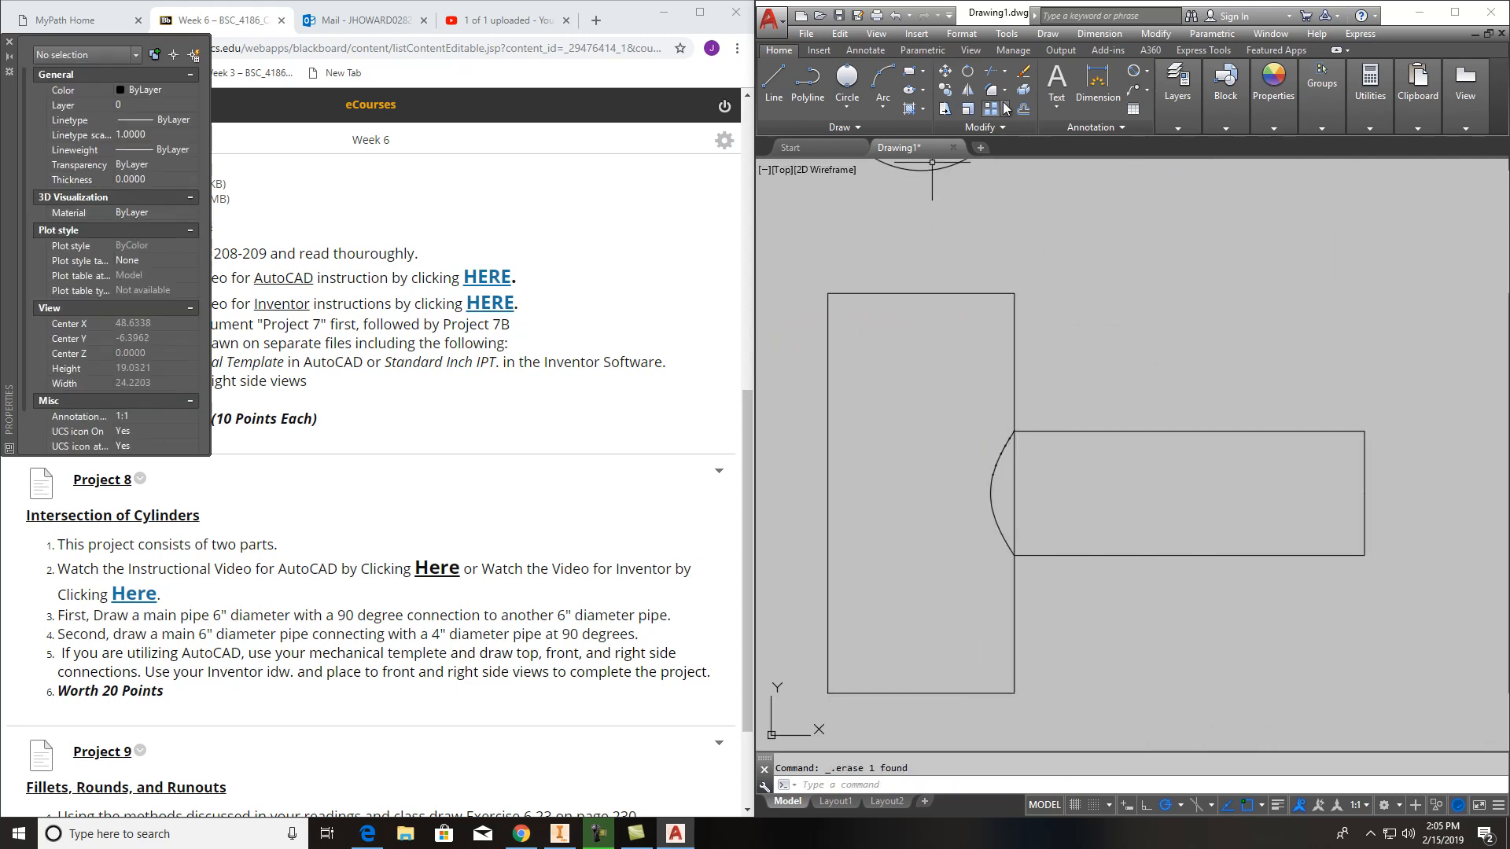
# Trim away the 6" pipe's edge segment between the ends of the intersection curve in the front view
pyautogui.click(993, 71)
pyautogui.press('Return')
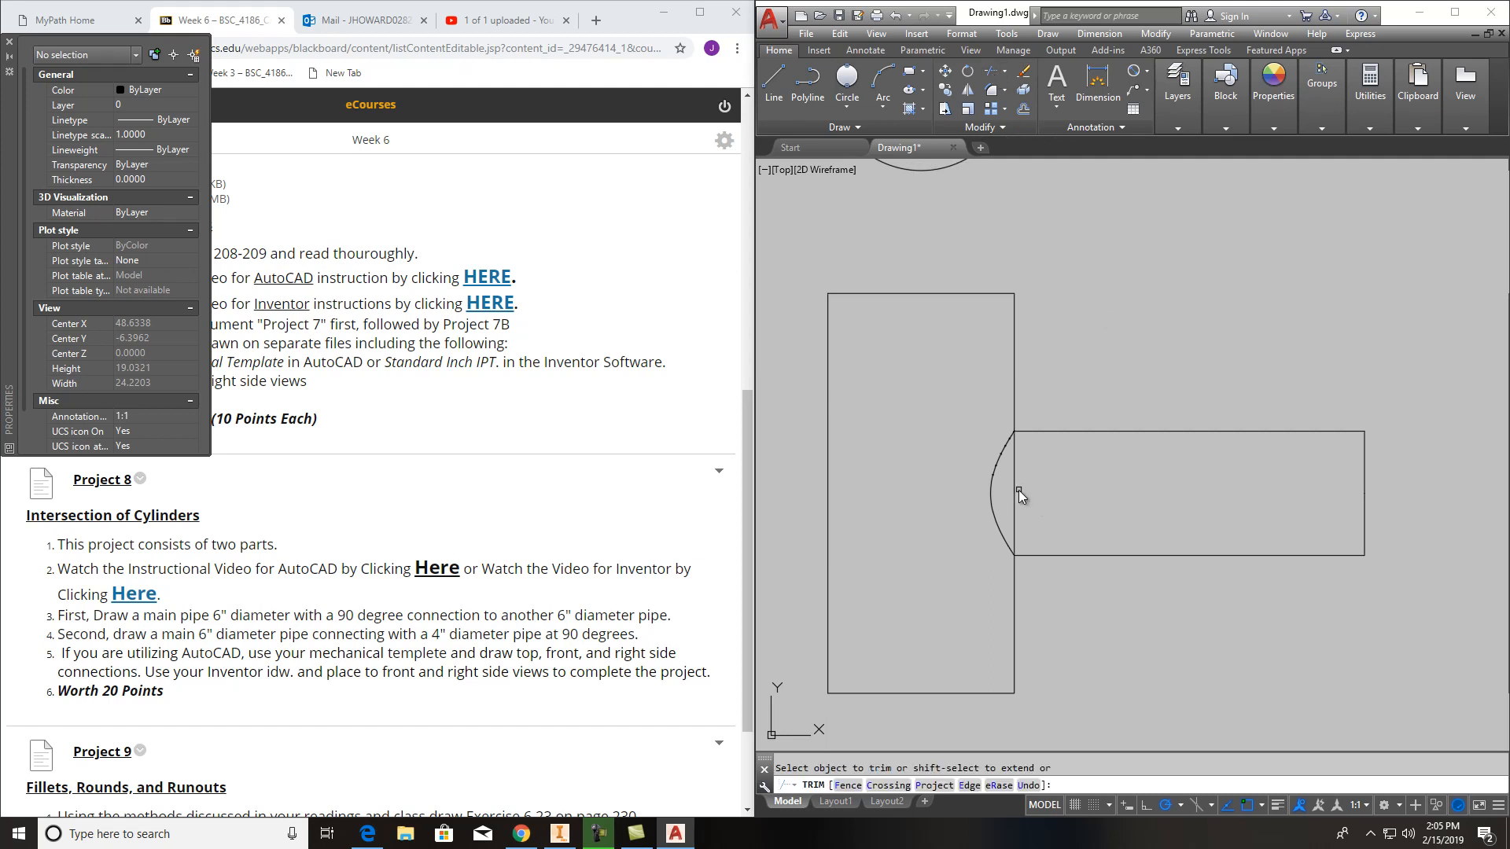
pyautogui.press('Escape')
# Examine the views of both pipe connections, comparing their intersection shapes in the front views
pyautogui.scroll(-6, 1053, 523)
pyautogui.moveTo(1078, 574); pyautogui.dragTo(1177, 488, button='middle')
pyautogui.scroll(2, 1150, 462)
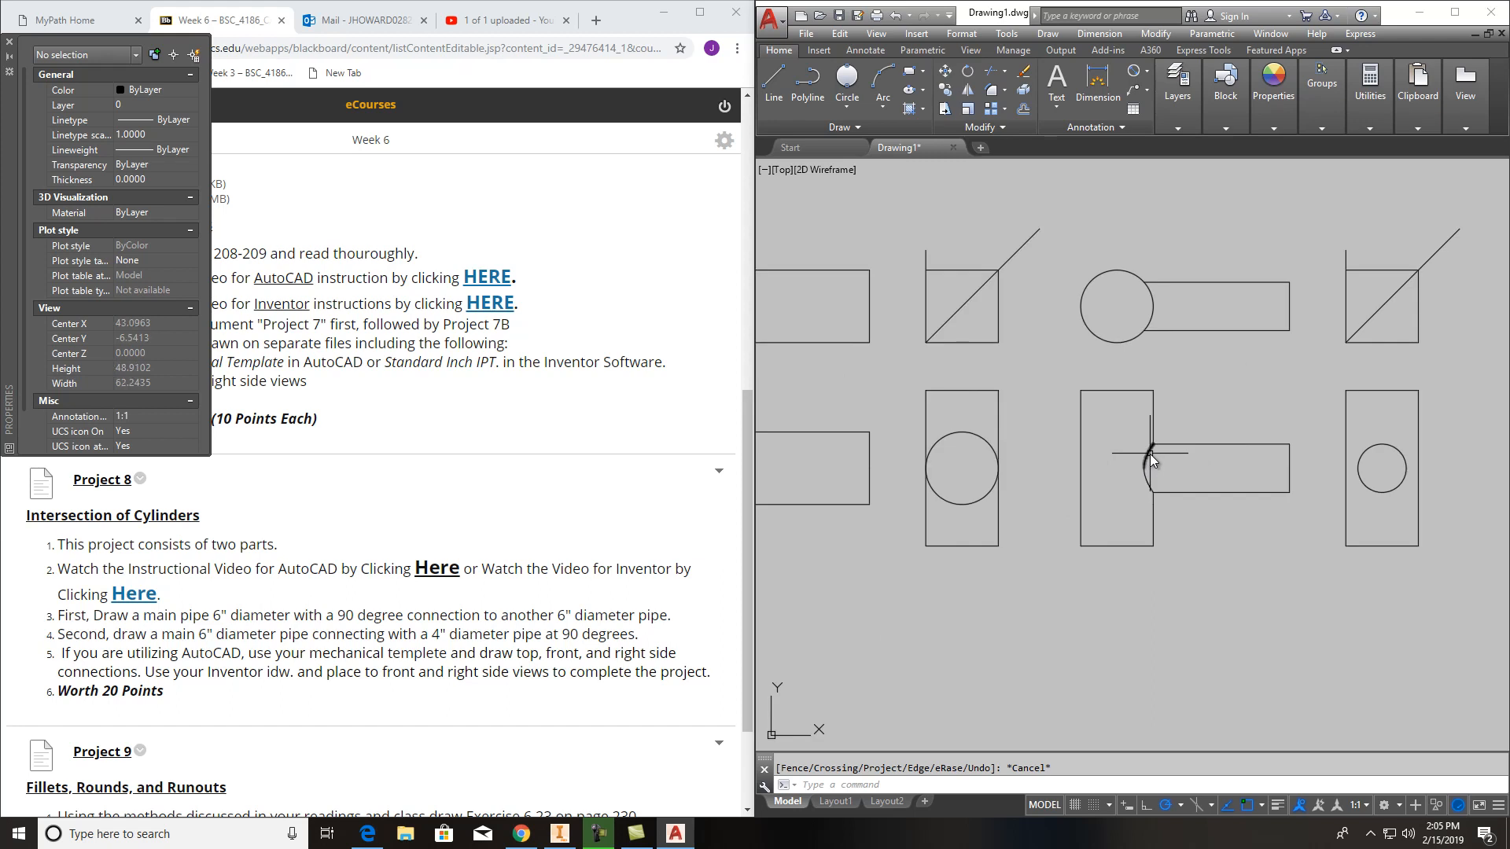
pyautogui.scroll(-2, 1263, 412)
pyautogui.moveTo(1267, 411); pyautogui.dragTo(1216, 418, button='middle')
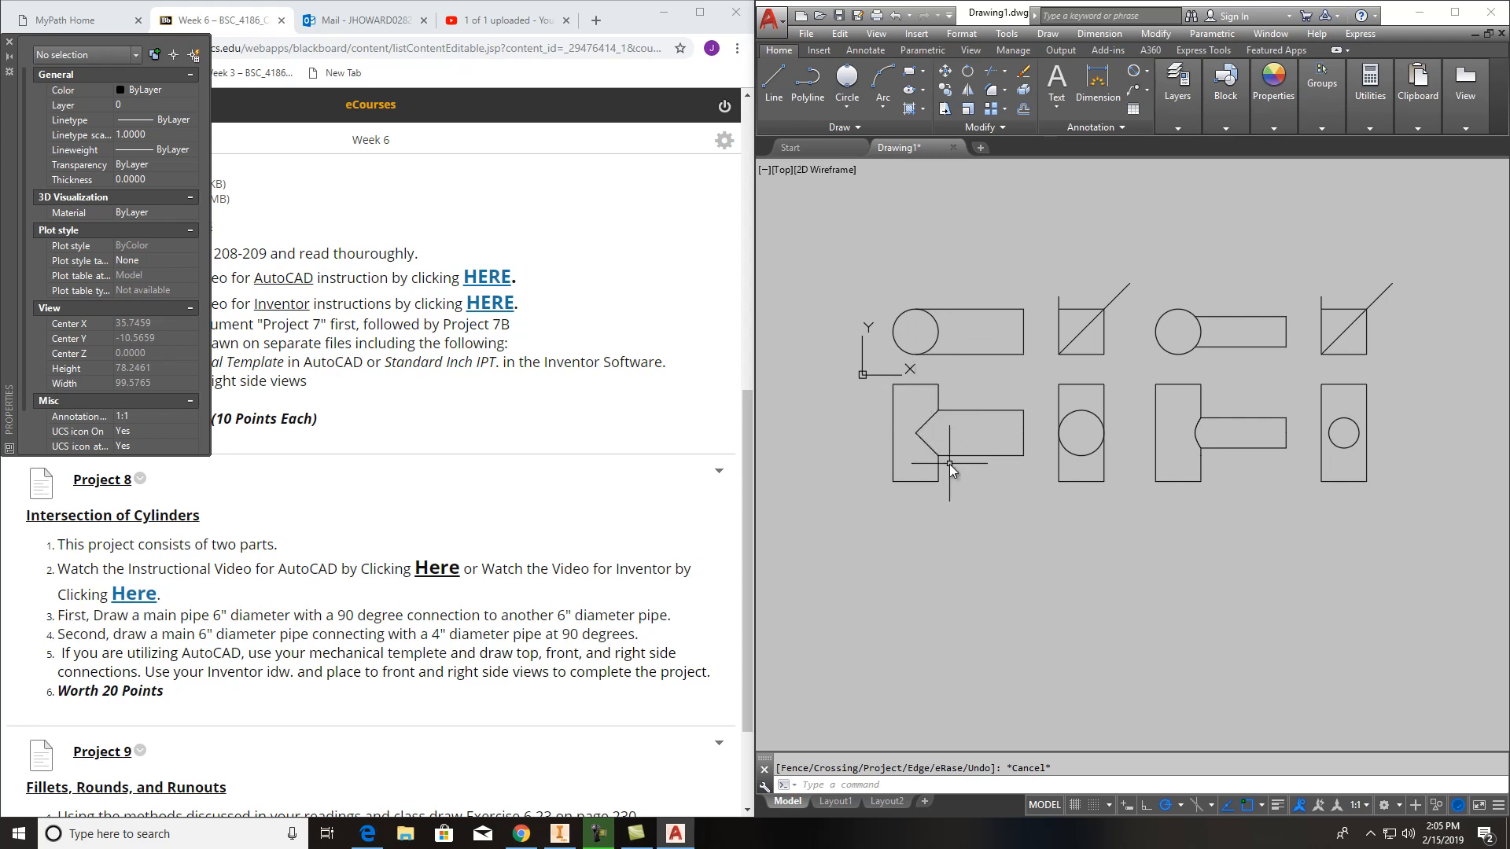
pyautogui.scroll(2, 1188, 388)
pyautogui.moveTo(1190, 475)
pyautogui.mouseDown(button='middle')
pyautogui.moveTo(1032, 469)
pyautogui.moveTo(1195, 415)
pyautogui.mouseUp(button='middle')
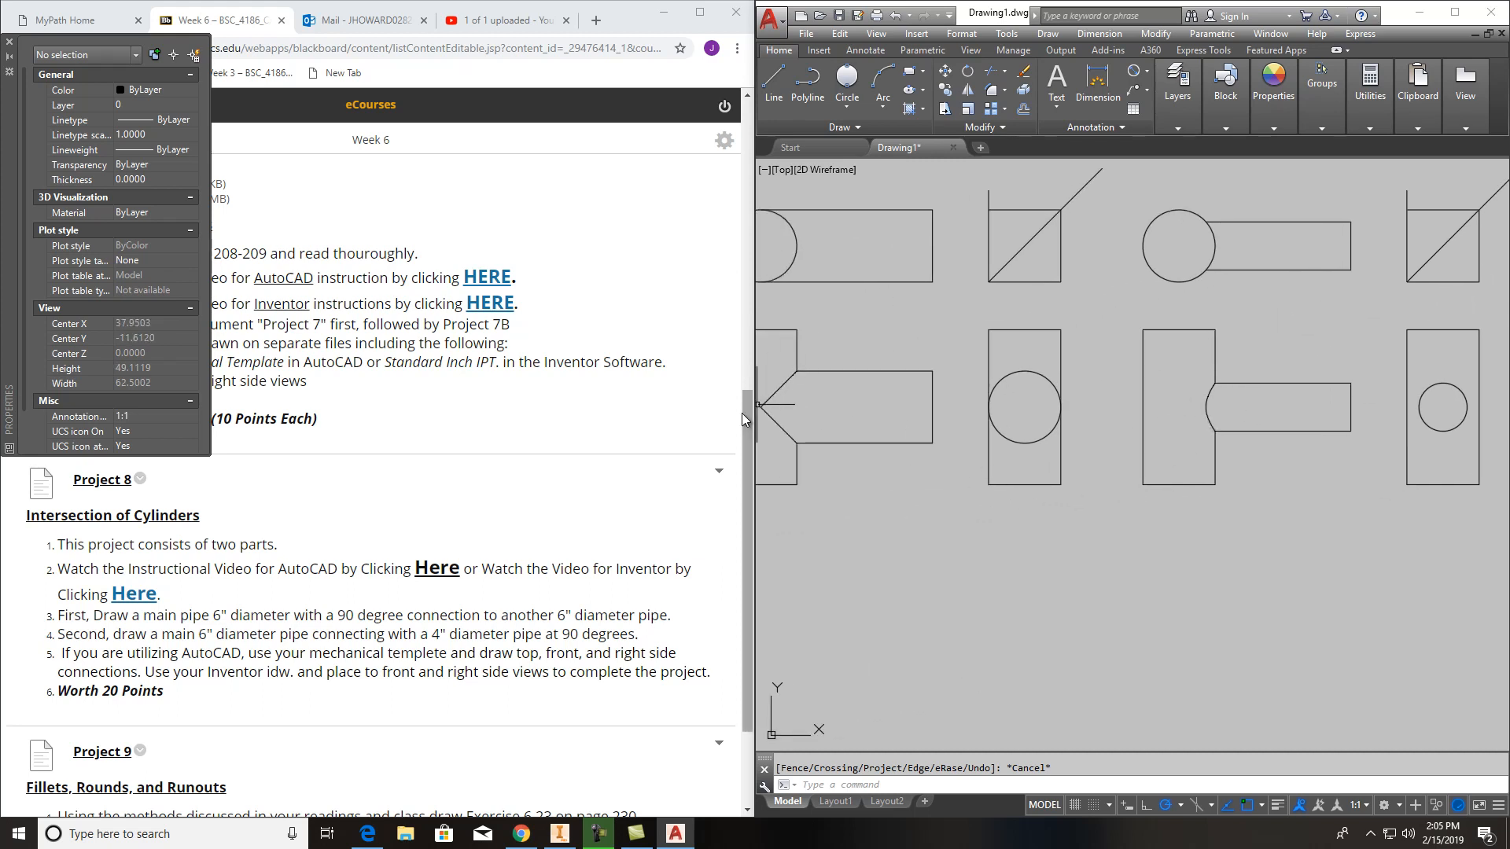
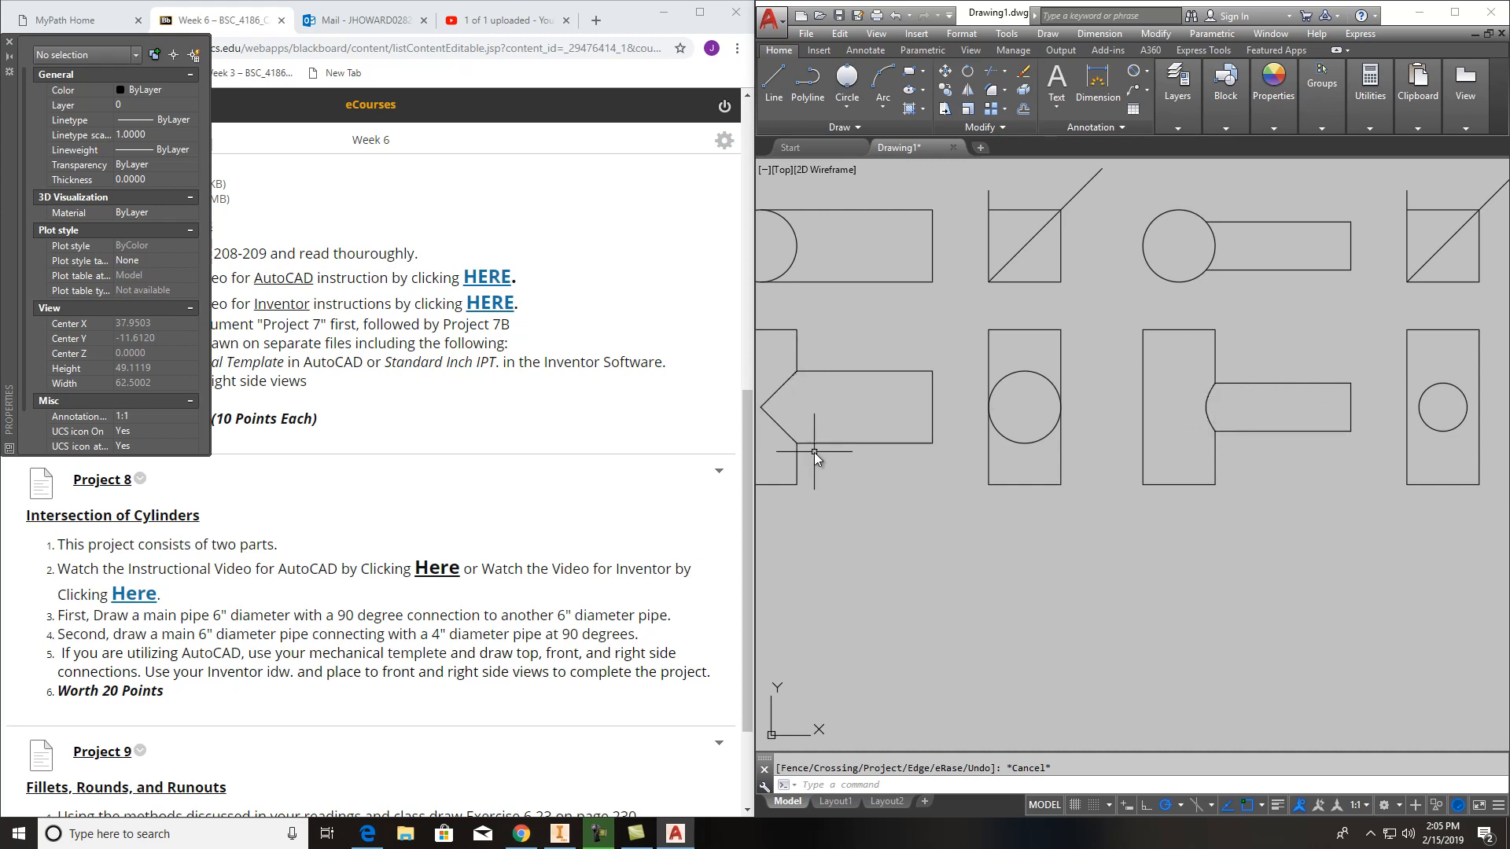
pyautogui.moveTo(857, 437); pyautogui.dragTo(990, 436, button='middle')
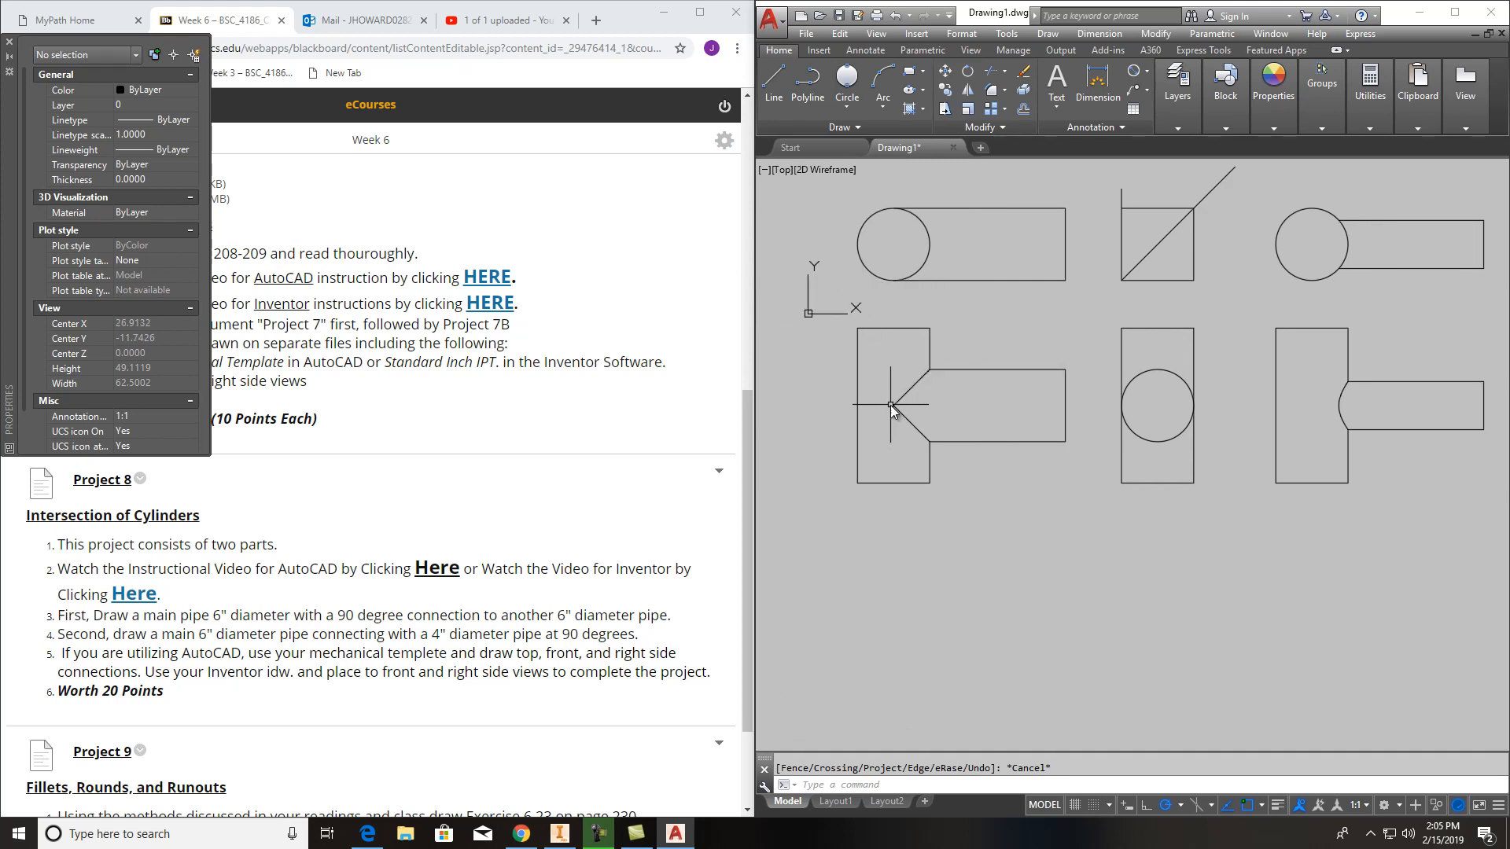
pyautogui.moveTo(1087, 528); pyautogui.dragTo(942, 523, button='middle')
pyautogui.moveTo(1318, 517); pyautogui.dragTo(1198, 558, button='middle')
# Set the point style to the blank, no-mark option so the plotted points are hidden
pyautogui.scroll(4, 1115, 442)
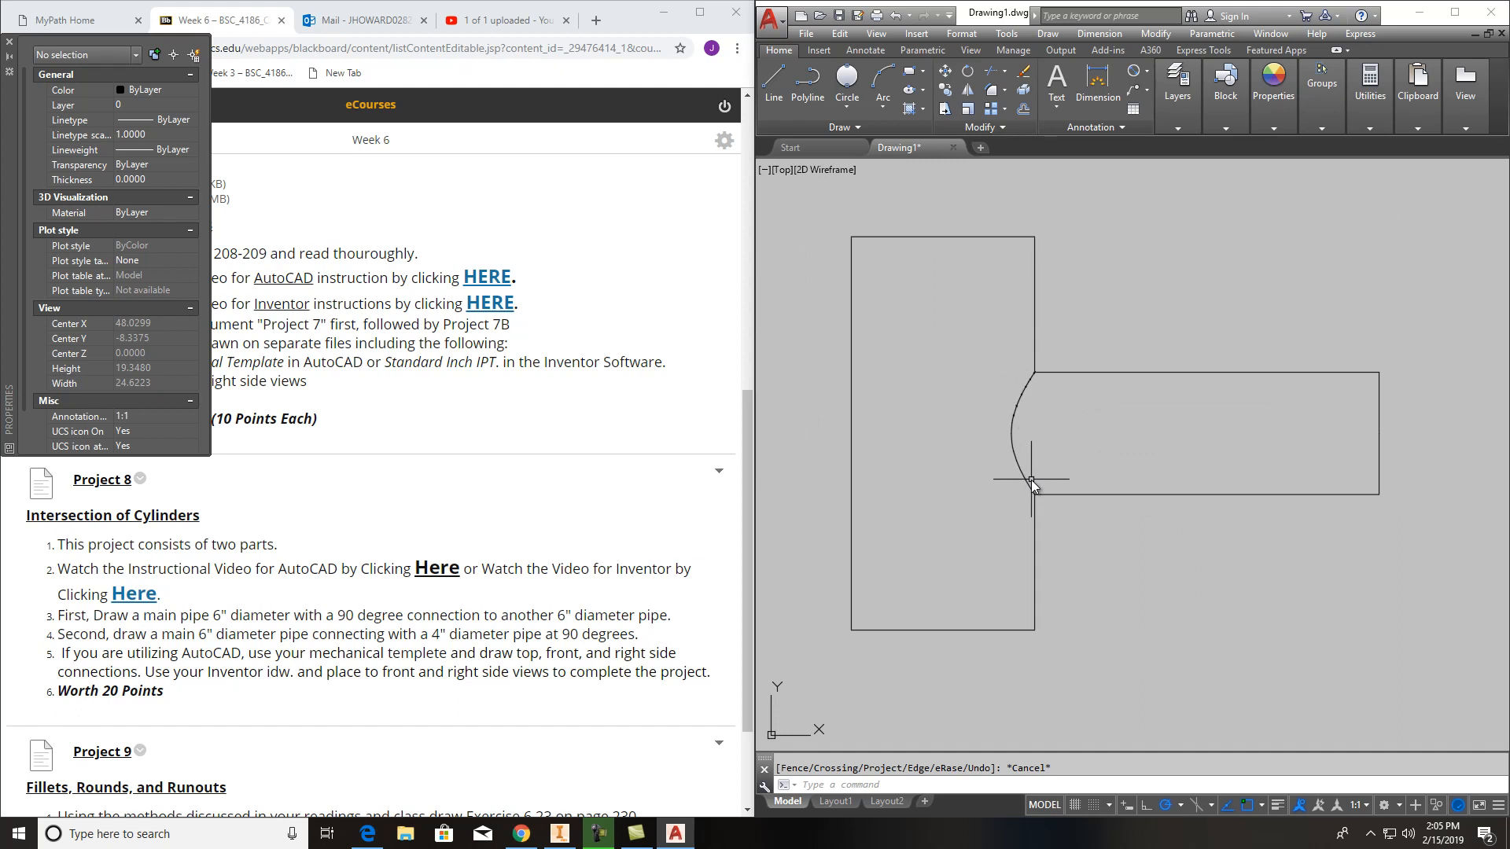
pyautogui.scroll(2, 1022, 403)
pyautogui.scroll(8, 1020, 401)
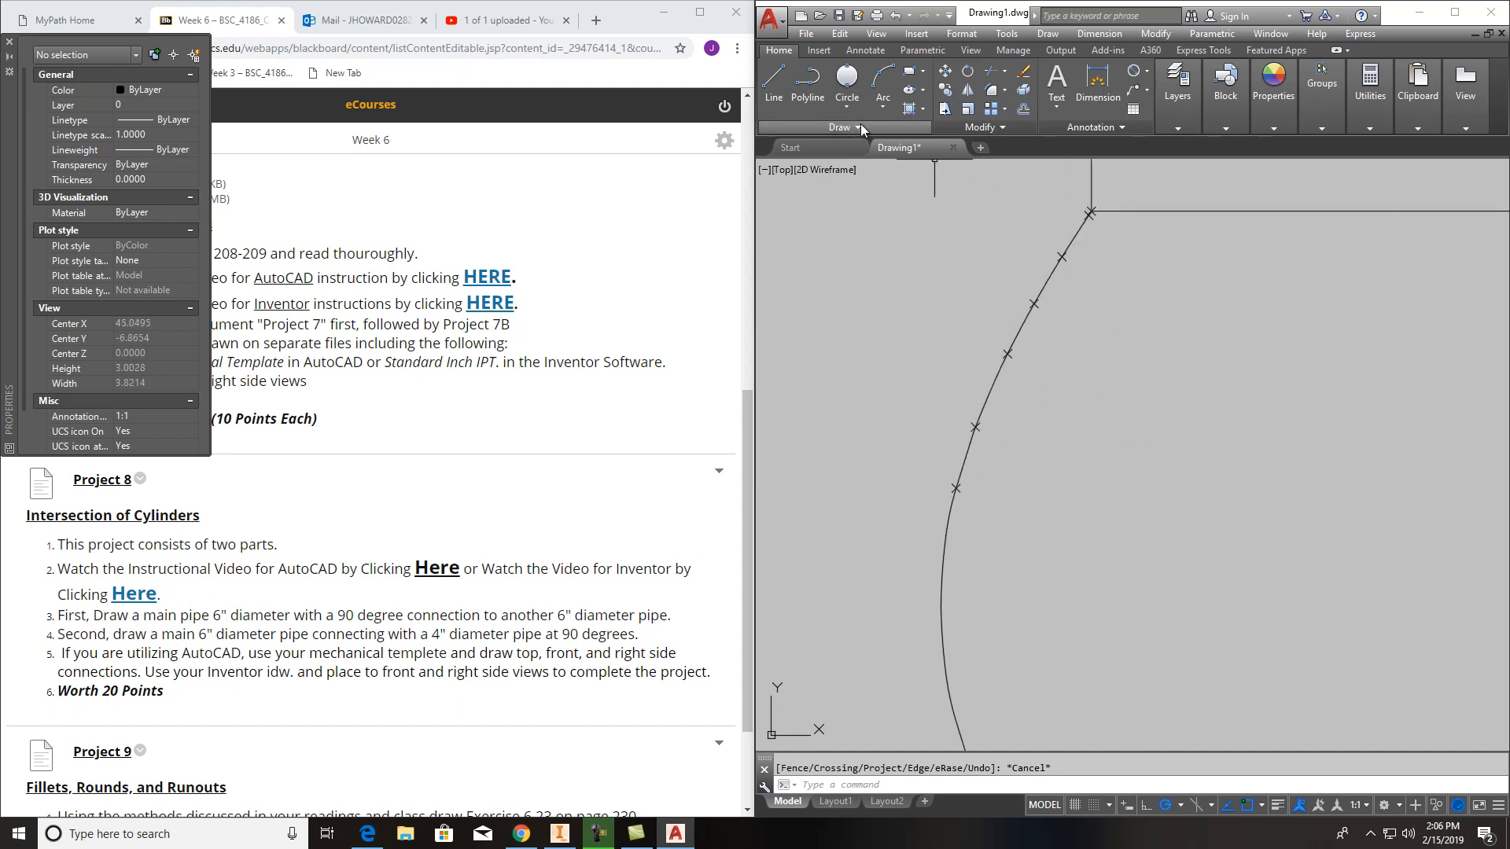
pyautogui.click(964, 34)
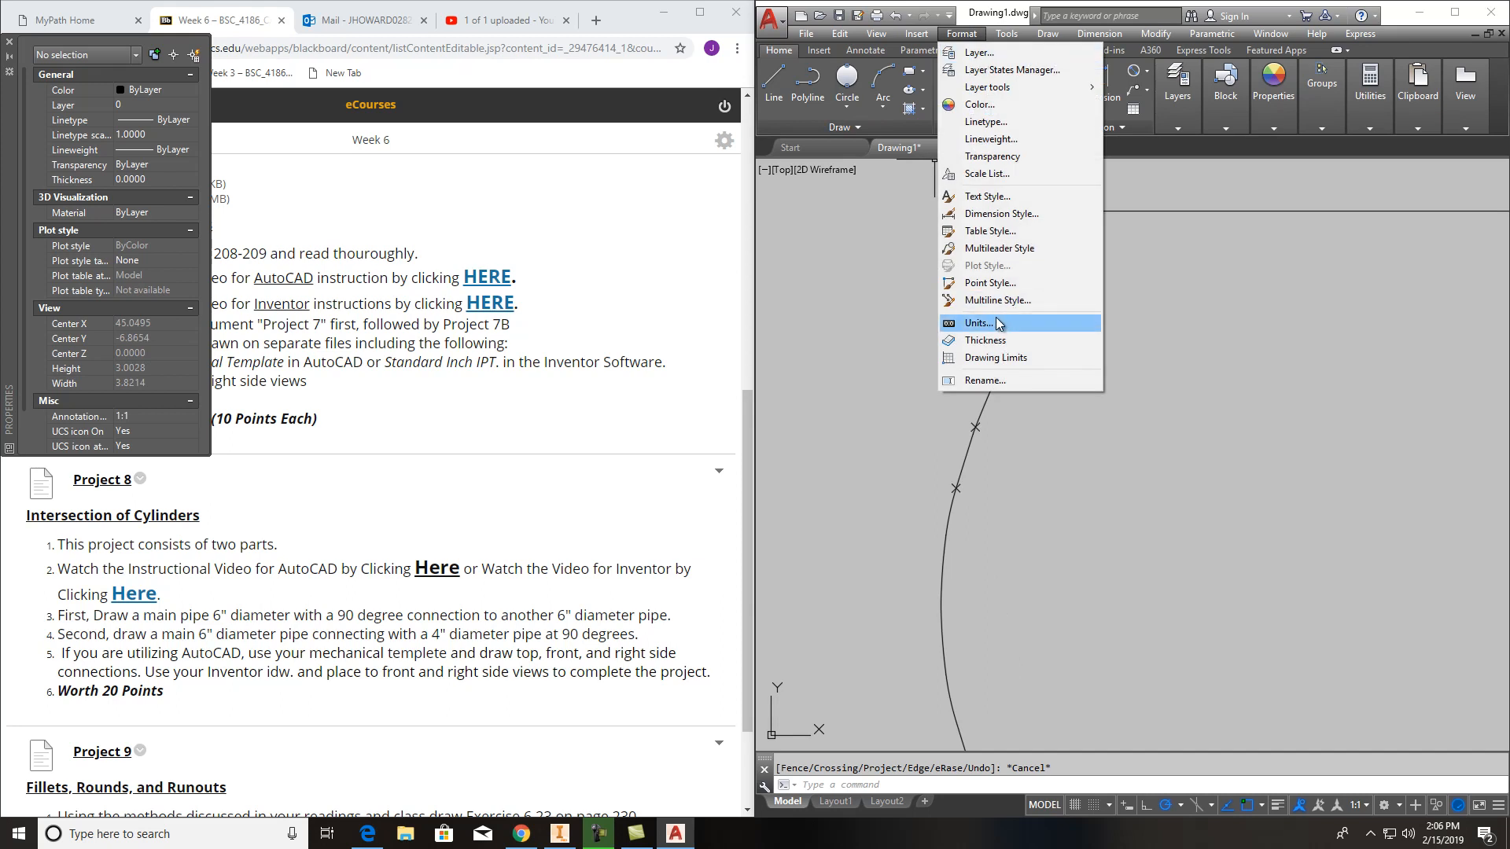
pyautogui.click(1003, 288)
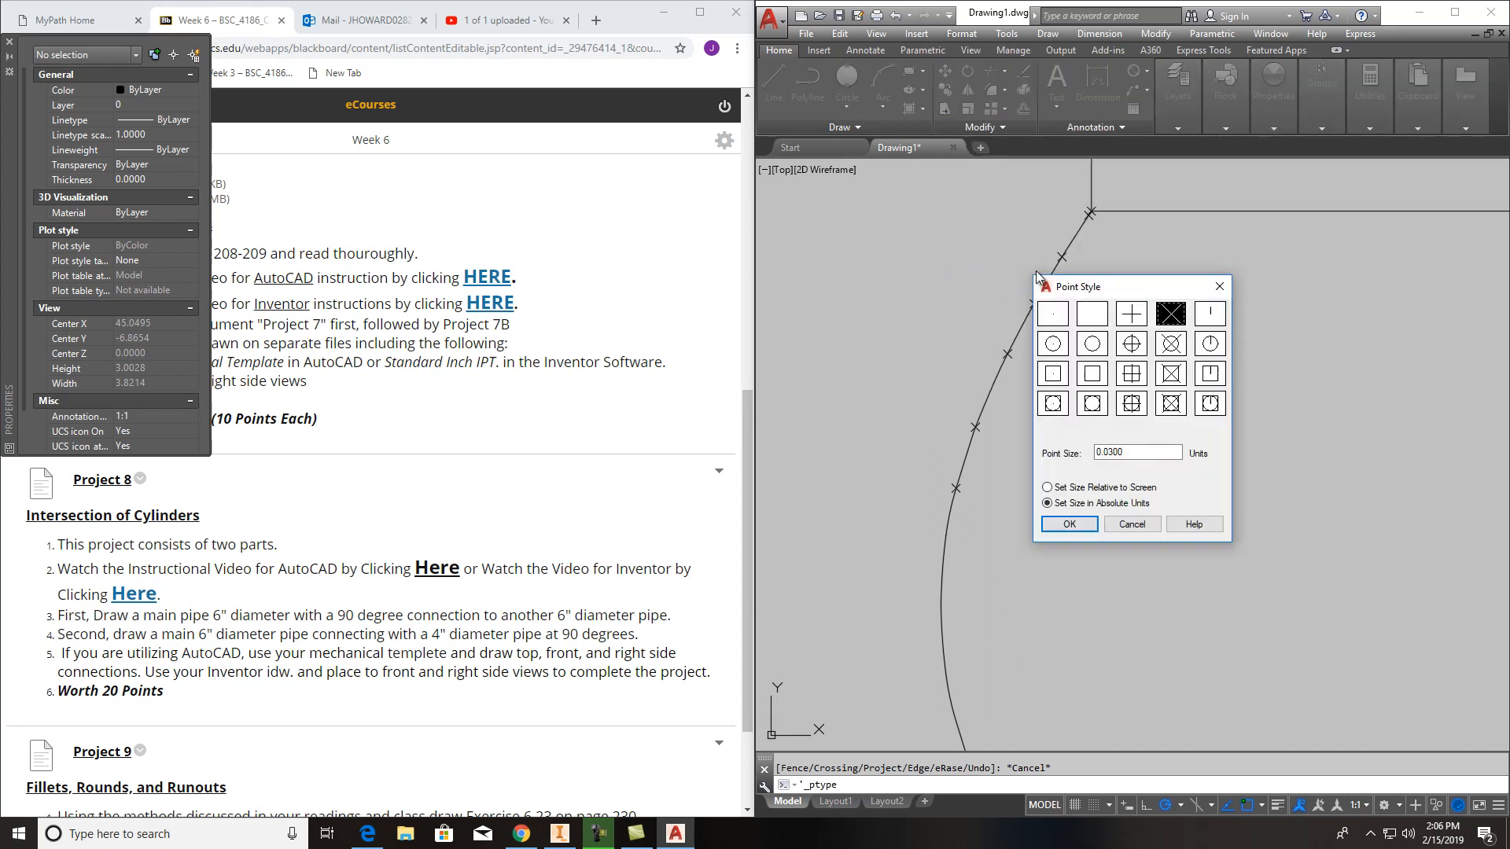
pyautogui.click(1091, 314)
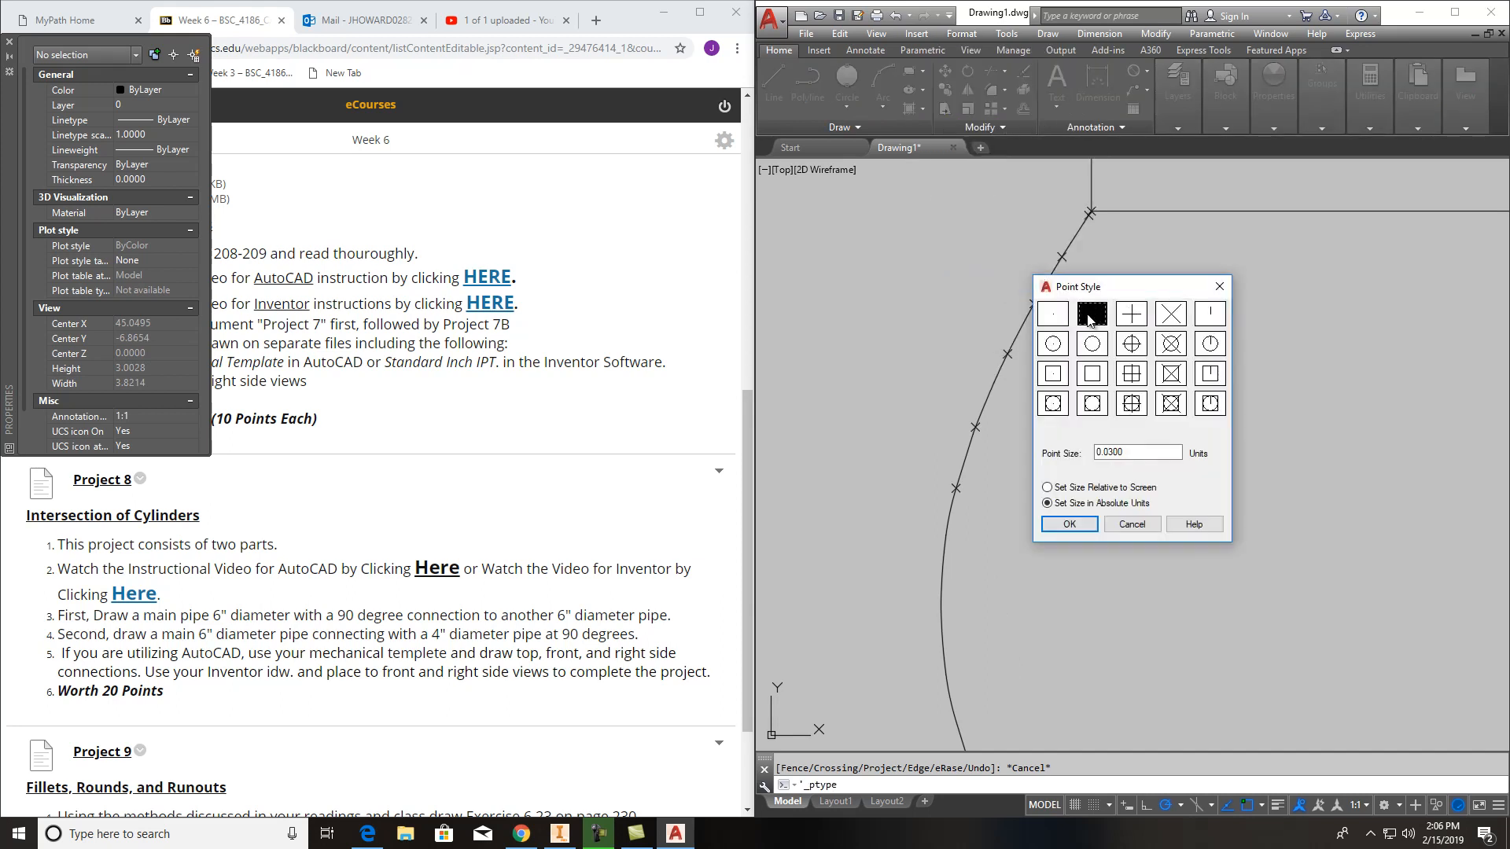
pyautogui.click(1071, 524)
pyautogui.scroll(-4, 1100, 545)
pyautogui.scroll(-8, 1098, 545)
pyautogui.moveTo(1181, 563)
pyautogui.mouseDown(button='middle')
pyautogui.moveTo(1196, 527)
pyautogui.moveTo(1271, 486)
pyautogui.mouseUp(button='middle')
pyautogui.scroll(-2, 1140, 539)
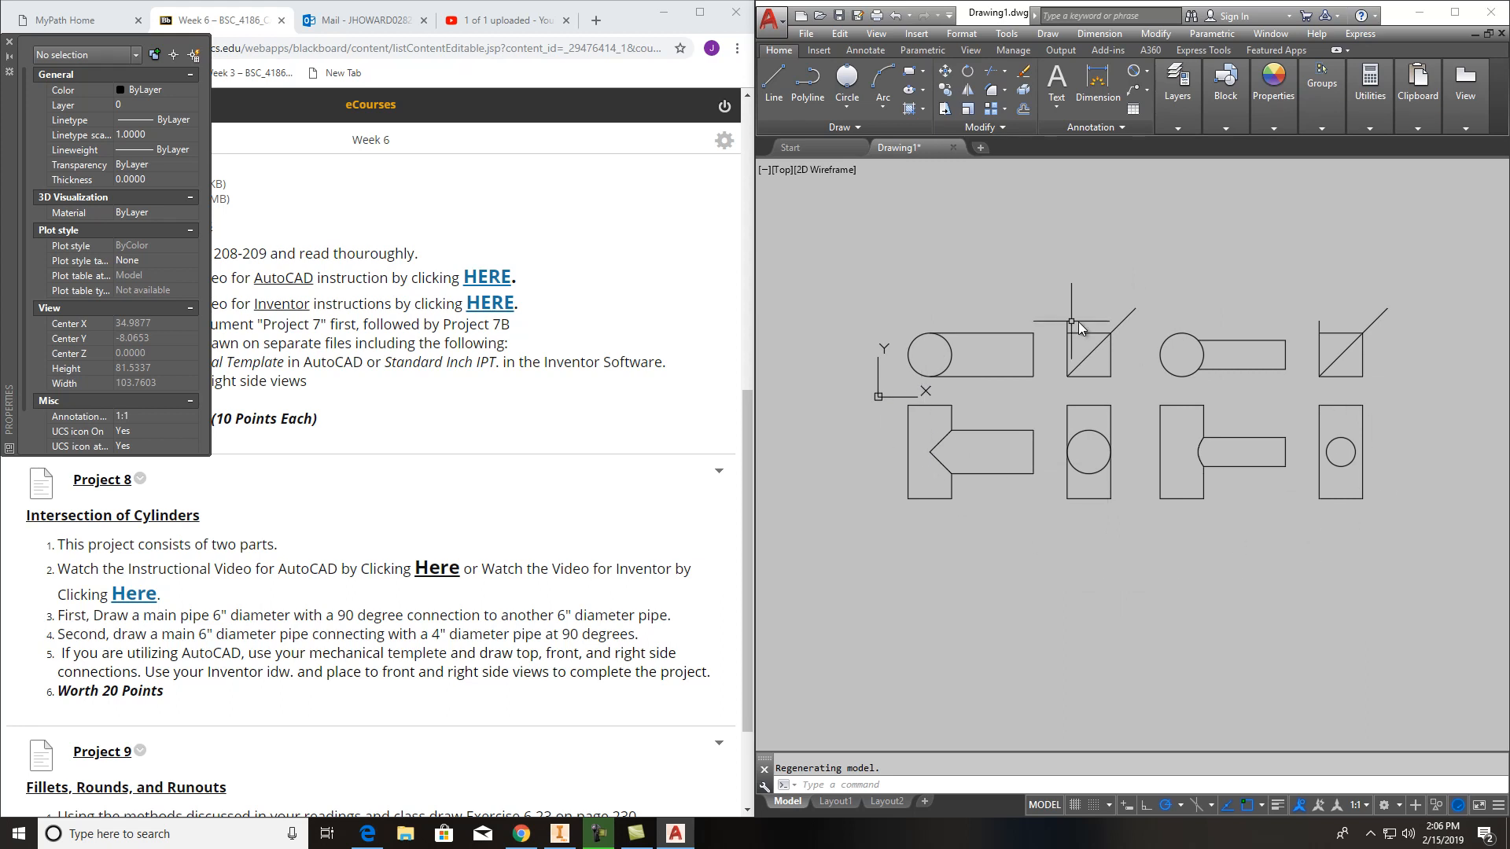
pyautogui.scroll(2, 1164, 512)
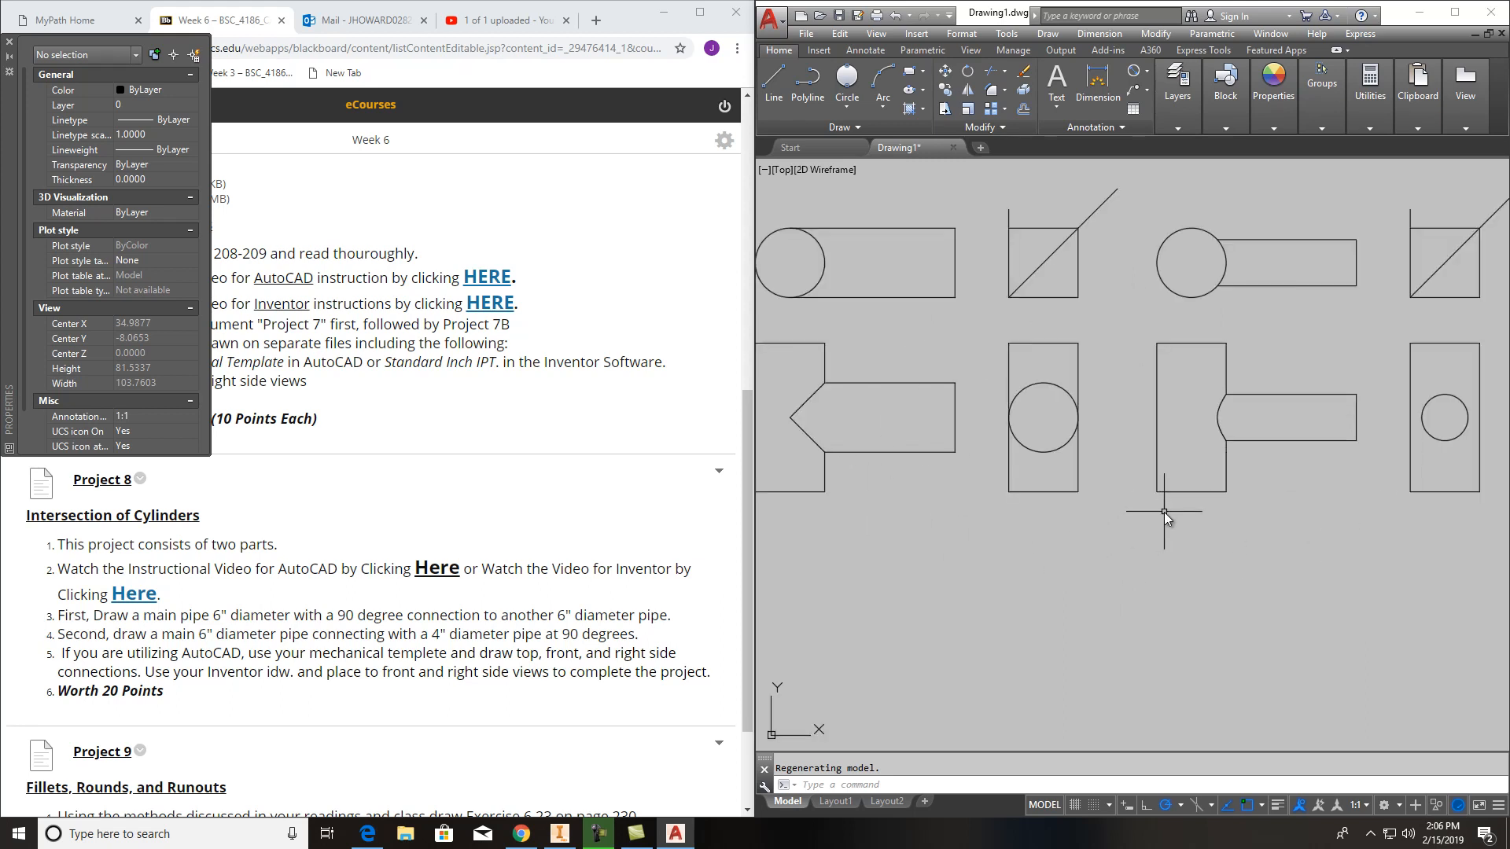
pyautogui.scroll(-2, 1177, 513)
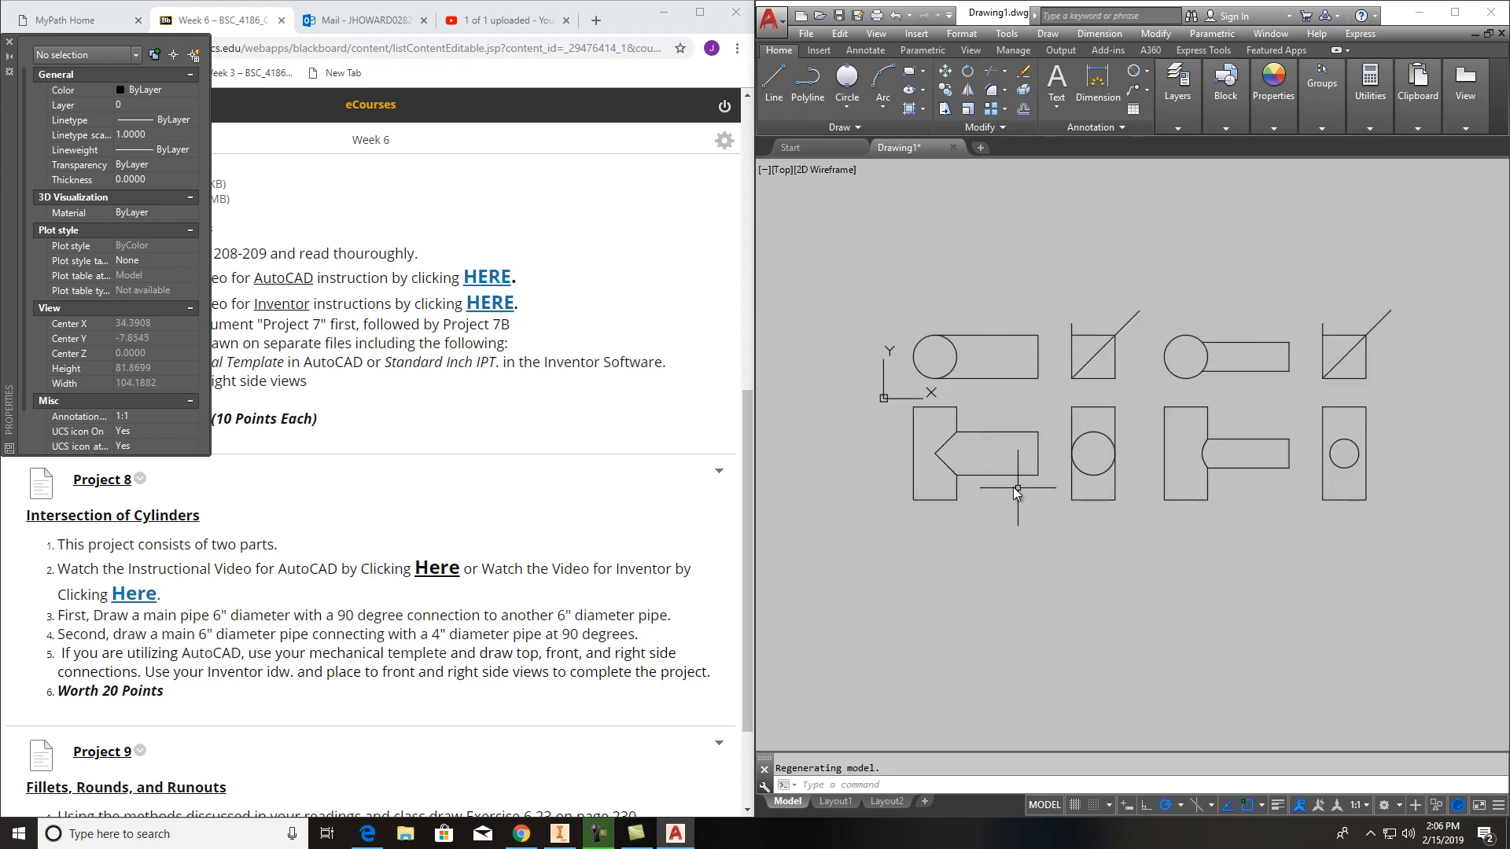